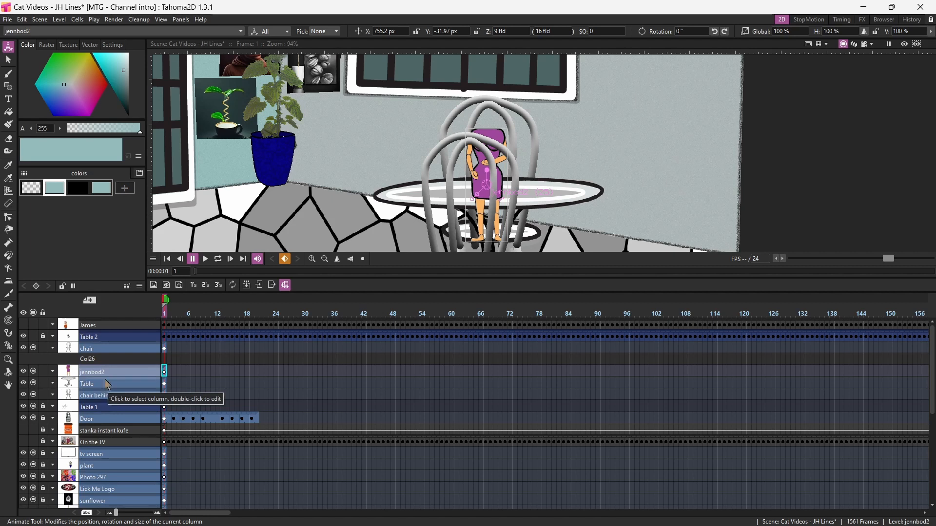
Move the jennbod2 layer below Table so it sits directly above chair behind empty
right_click(106, 372)
left_click(134, 151)
right_click(107, 372)
left_click(134, 181)
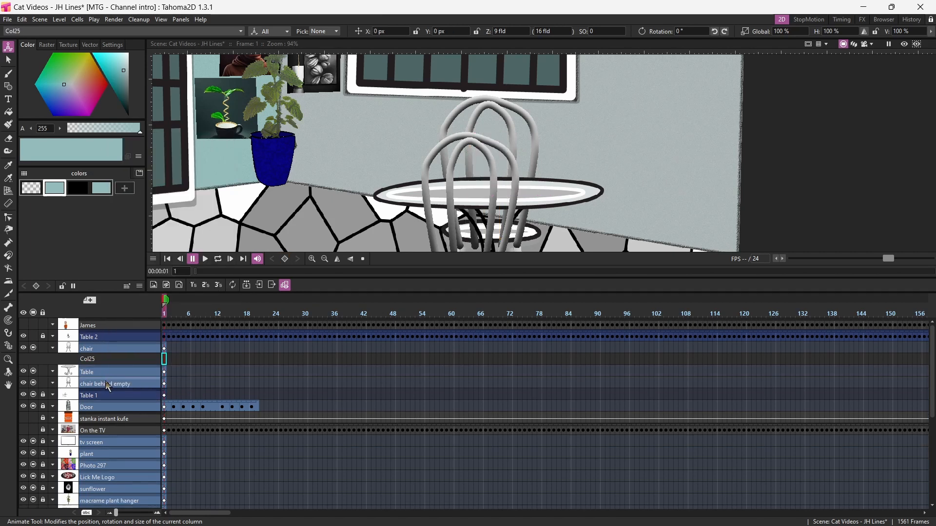
right_click(108, 386)
left_click(134, 186)
Scale jennbod2 up to about 212% and position the figure behind the right-hand table at about X 761, Y -81 px
scroll(464, 226, "down", 1)
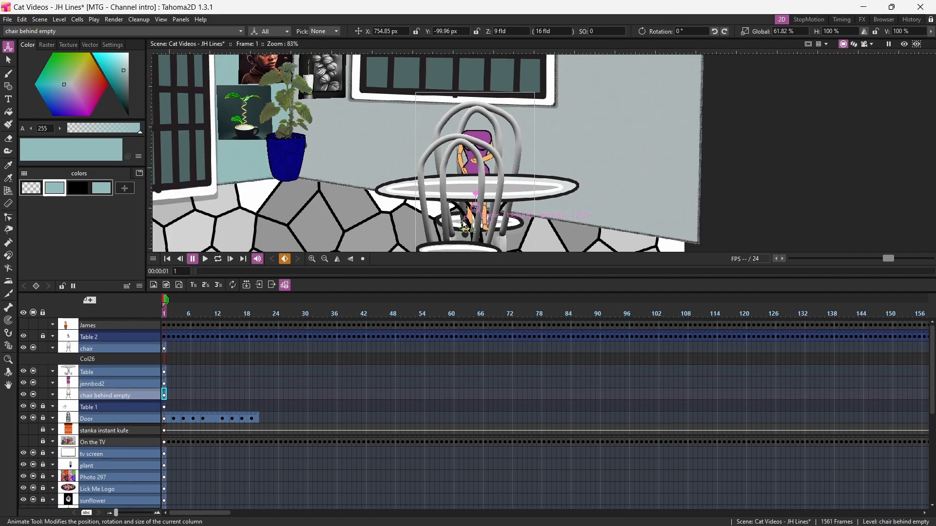
left_click(102, 385)
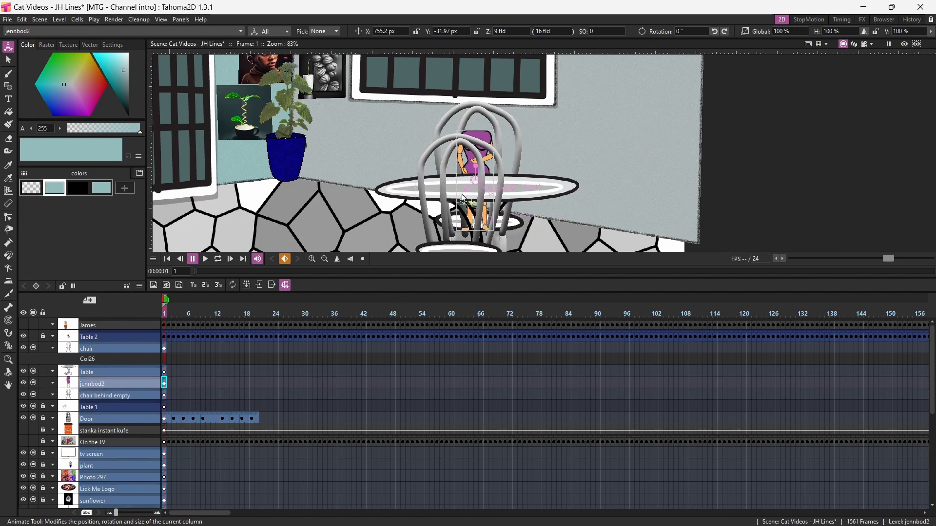
scroll(449, 182, "down", 5)
mouse_move(462, 195)
left_mouse_down()
mouse_move(450, 207)
mouse_move(450, 191)
mouse_move(453, 199)
left_mouse_up()
left_click_drag(453, 204, 471, 189)
scroll(458, 171, "down", 1)
scroll(459, 174, "down", 1)
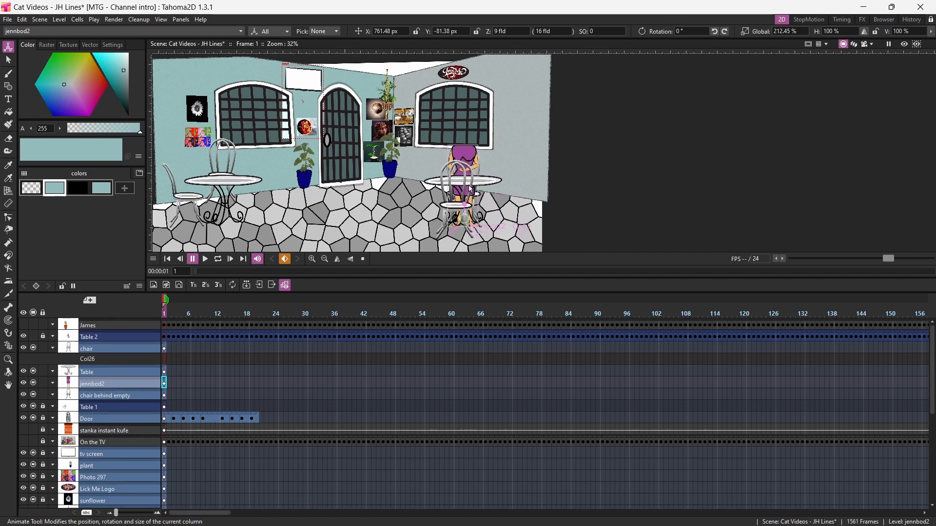
Import jennface1.png from the portable drive's "jenn" search results into the empty column above Table
left_click(139, 362)
mouse_move(520, 512)
left_click(518, 415)
scroll(488, 205, "down", 2)
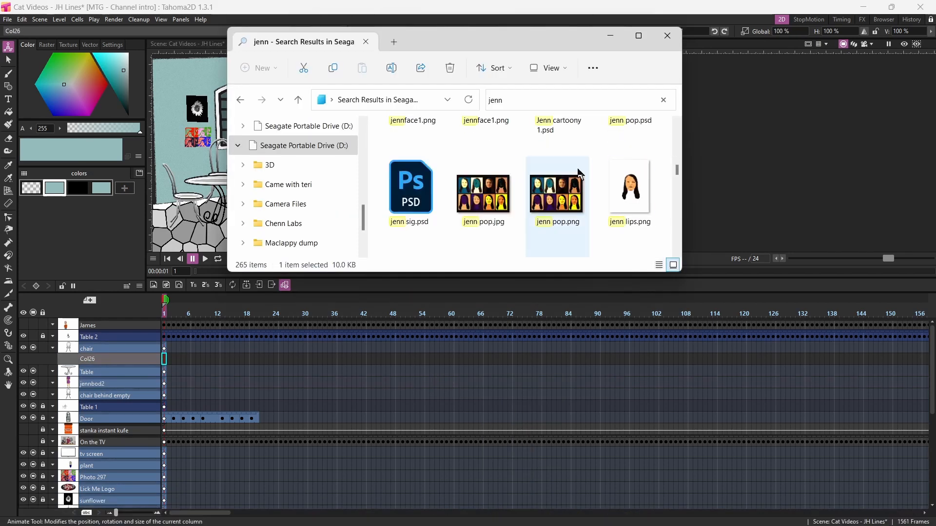
scroll(621, 180, "up", 5)
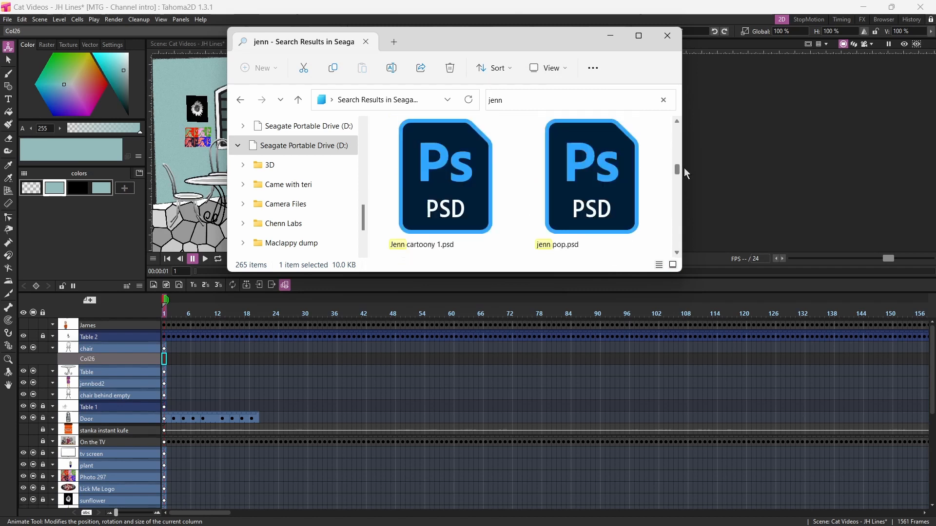
left_click_drag(686, 169, 683, 172)
left_click_drag(596, 182, 712, 185)
left_click(610, 36)
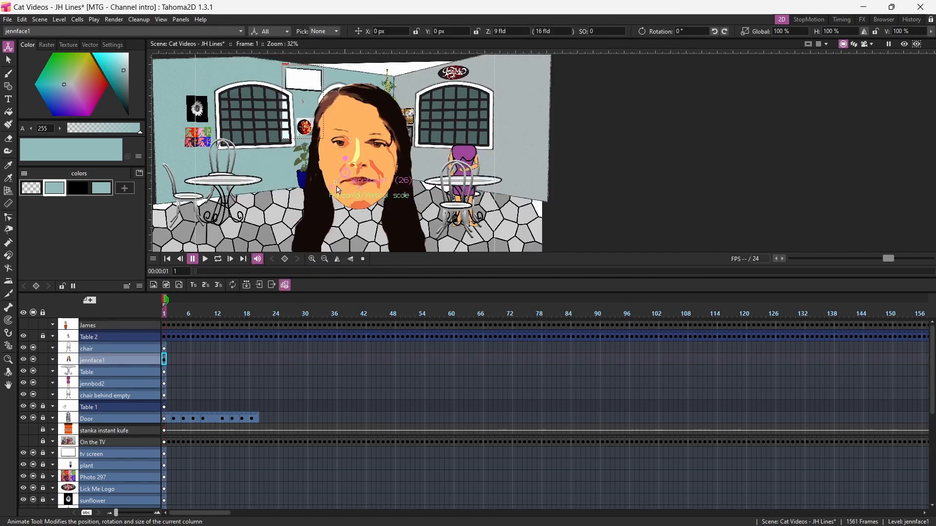
Scale jennface1 down to about 27% and place the face on top of the jennbod2 body
left_click_drag(331, 188, 349, 177)
left_click_drag(349, 177, 468, 141)
scroll(465, 150, "up", 2)
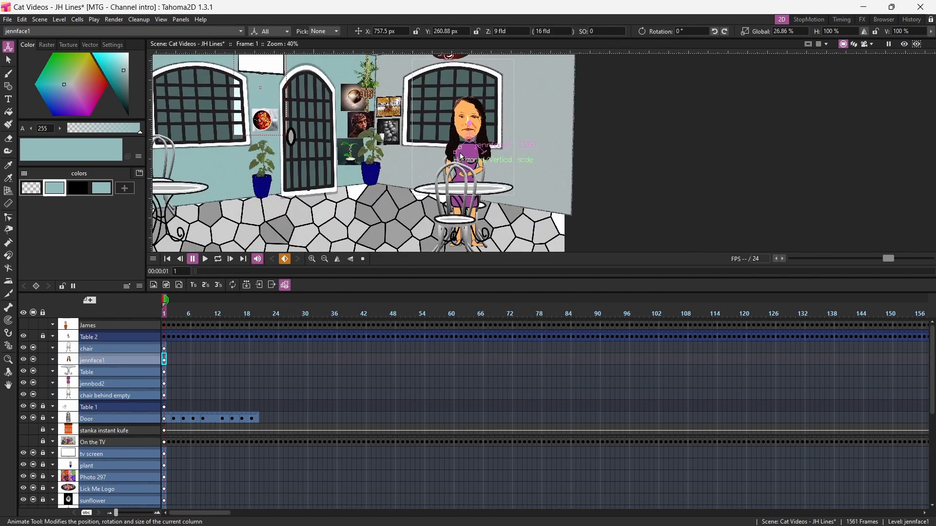
scroll(465, 150, "down", 1)
Parent jennface1 to jennbod2 in the Stage Schematic and reduce the face to about 11% scale, fitting it to the neck
left_click(184, 19)
left_click(232, 178)
left_click_drag(599, 296, 755, 297)
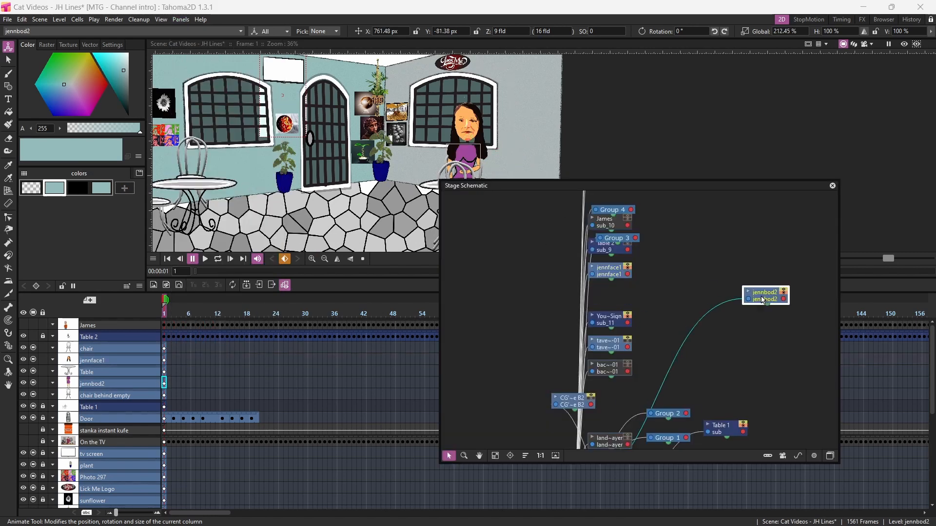
left_click_drag(596, 273, 783, 299)
left_click_drag(756, 117, 452, 157)
left_click(833, 186)
scroll(512, 93, "up", 3)
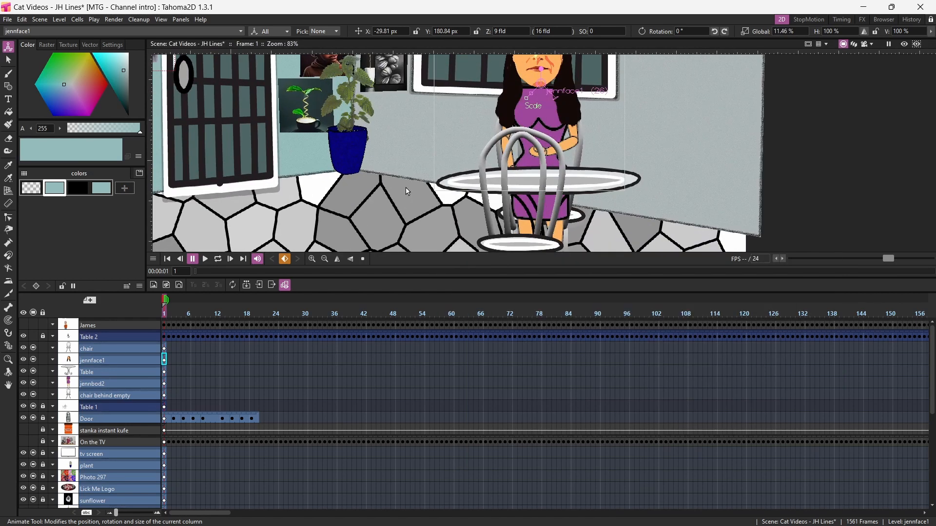
left_click_drag(516, 113, 499, 125)
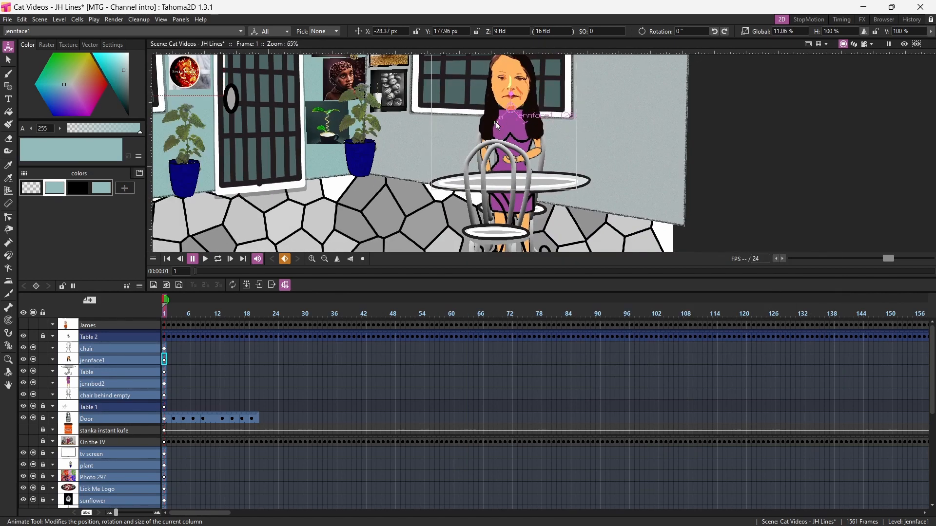
Reorder the layers so jennface1 sits below Table and directly above jennbod2
left_click(111, 385)
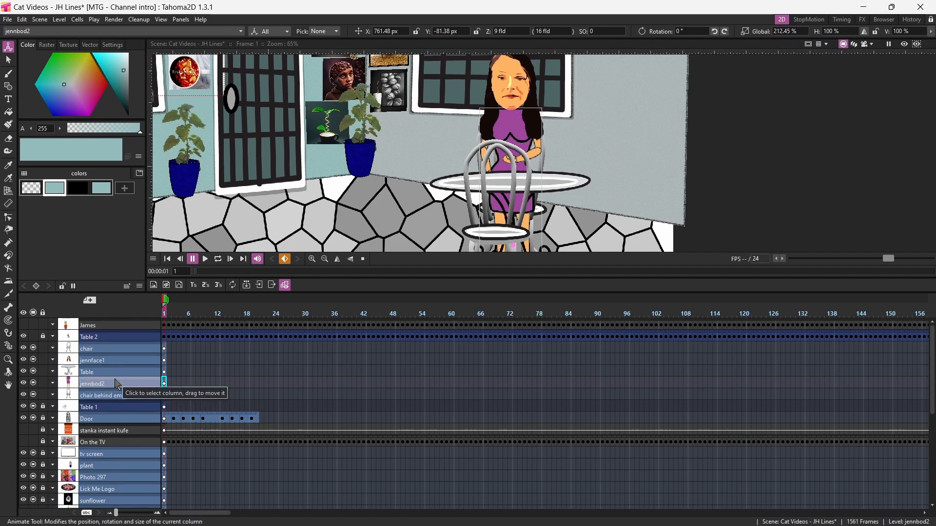
left_click(104, 374)
right_click(104, 369)
left_click(130, 149)
right_click(90, 360)
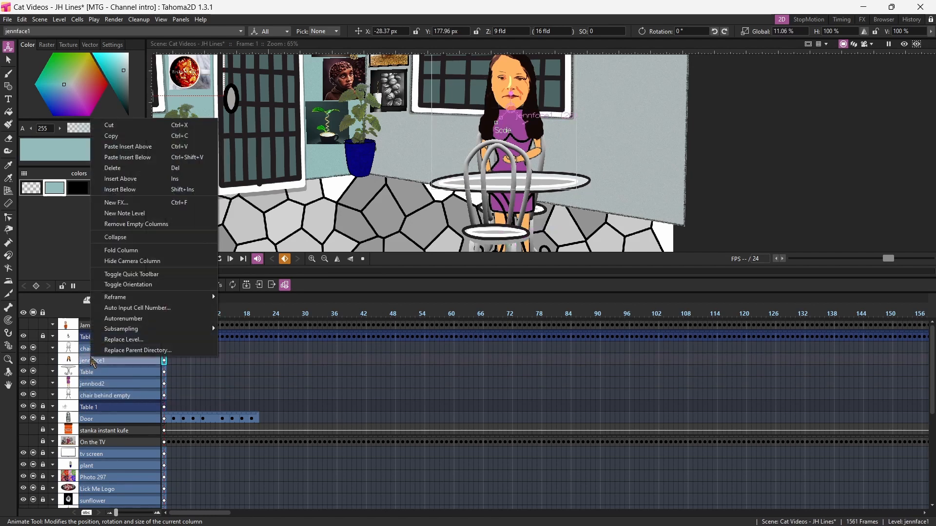
left_click(134, 145)
right_click(96, 384)
left_click(144, 195)
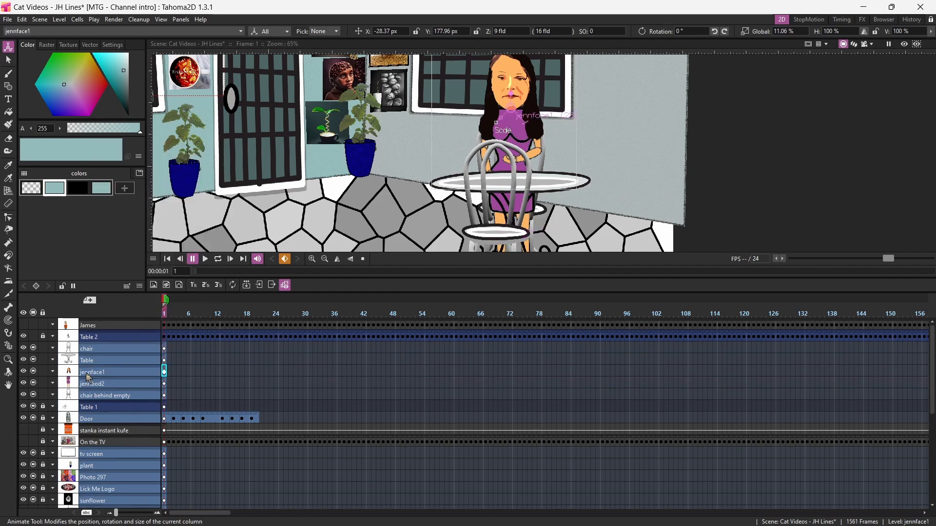
Scale jennbod2 to about 202% and lower the figure to about X 759, Y -108 px
scroll(505, 213, "down", 1)
mouse_move(504, 213)
left_mouse_down()
mouse_move(489, 248)
mouse_move(496, 220)
left_mouse_up()
scroll(496, 216, "down", 2)
scroll(405, 240, "up", 2)
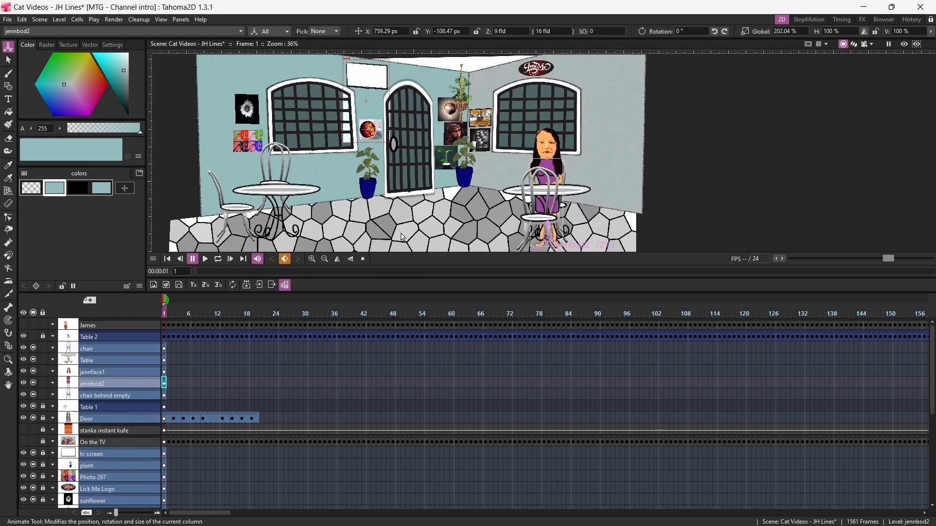
Delete the front chair layer at the right-hand table and insert an empty column above Table
left_click(117, 396)
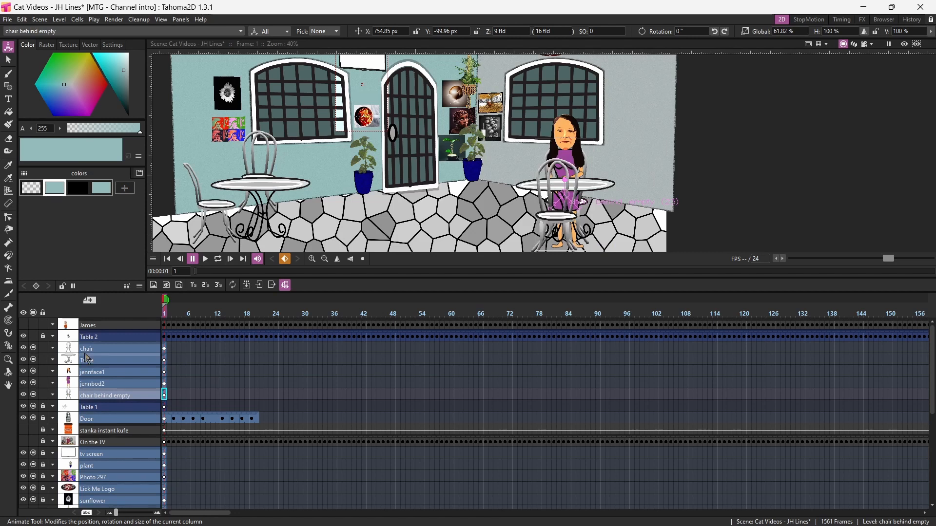
left_click(101, 350)
right_click(101, 348)
left_click(146, 158)
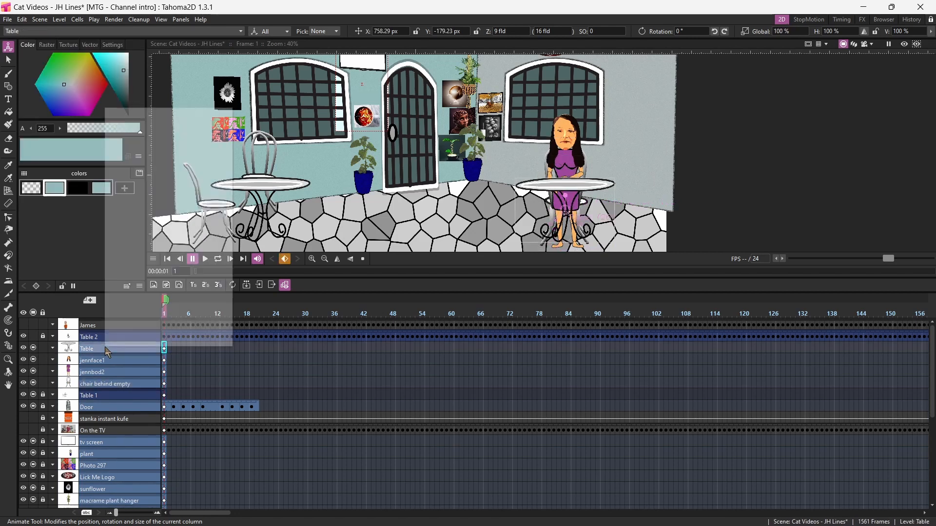
right_click(104, 347)
left_click(150, 170)
Import chair behind used.png from the portable drive and place it in front of the right-hand table at about 56% scale
left_click(521, 512)
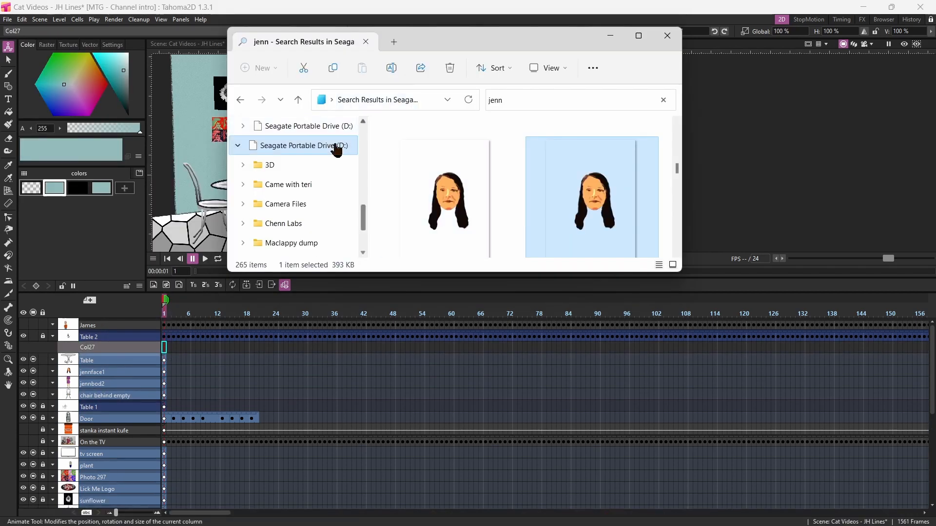
left_click(334, 145)
left_click(535, 96)
type("chair")
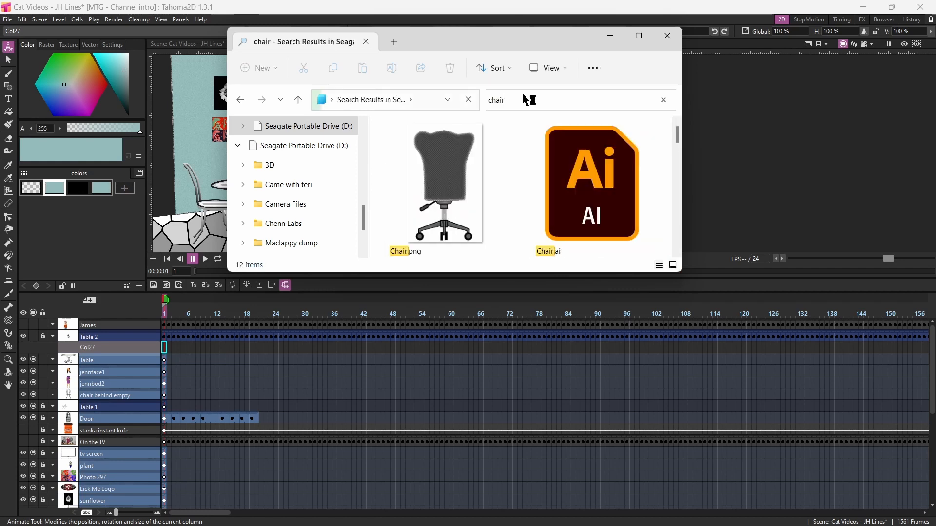
left_click(548, 68)
left_click(561, 115)
left_click_drag(677, 135, 678, 144)
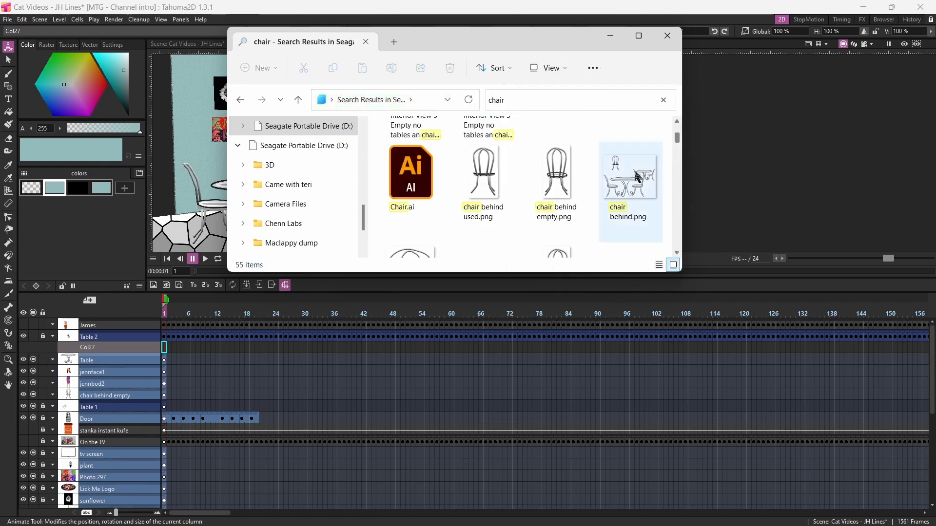
left_click_drag(482, 178, 728, 166)
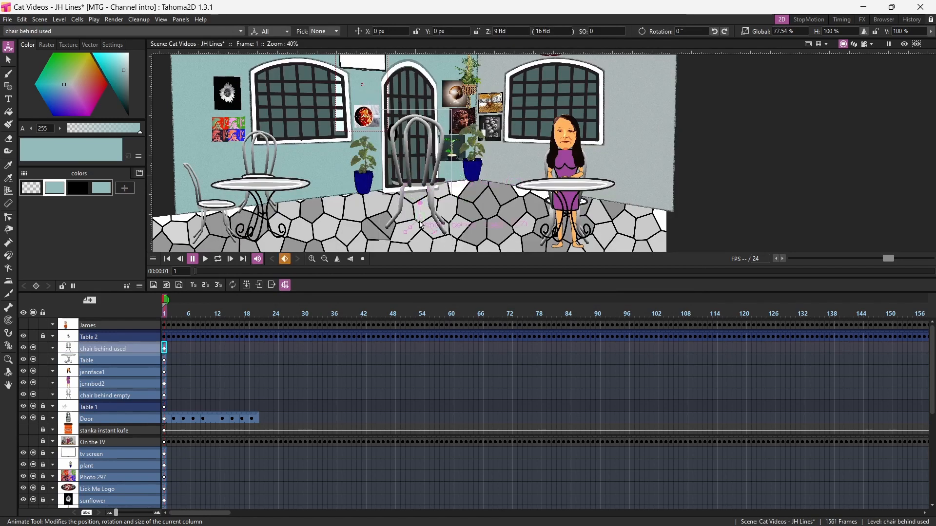
left_click_drag(398, 239, 568, 226)
scroll(547, 248, "down", 1)
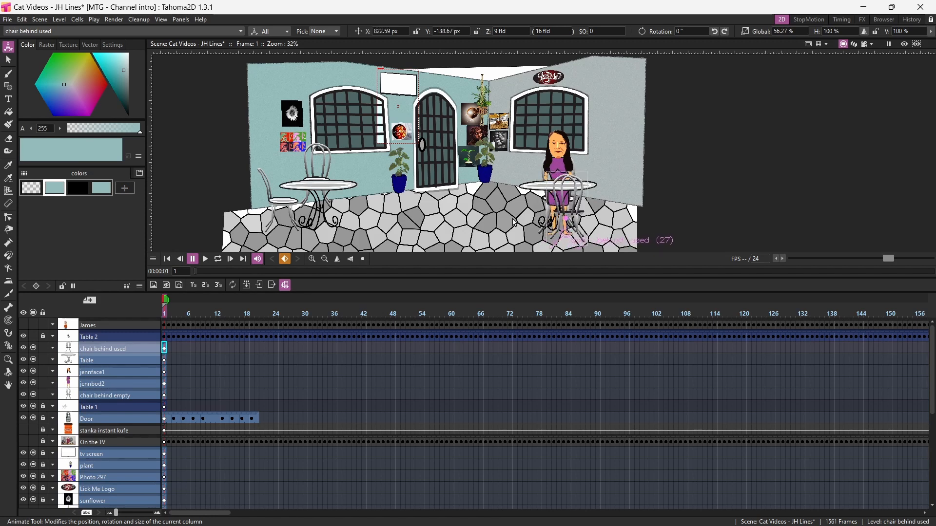
Try collapsing the layers from chair behind used to chair behind empty into a sub-scene named Table 3, and undo it
left_click(113, 394)
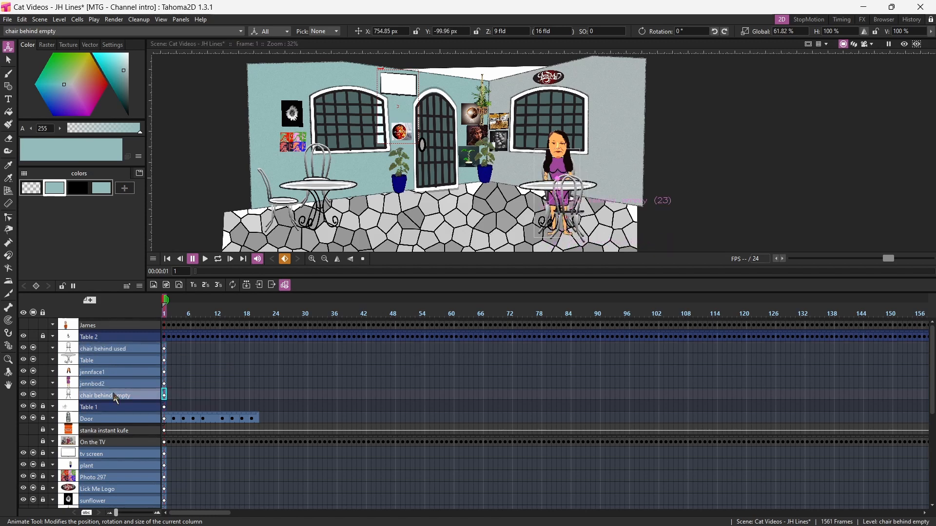
left_click(108, 349, "shift")
right_click(107, 372)
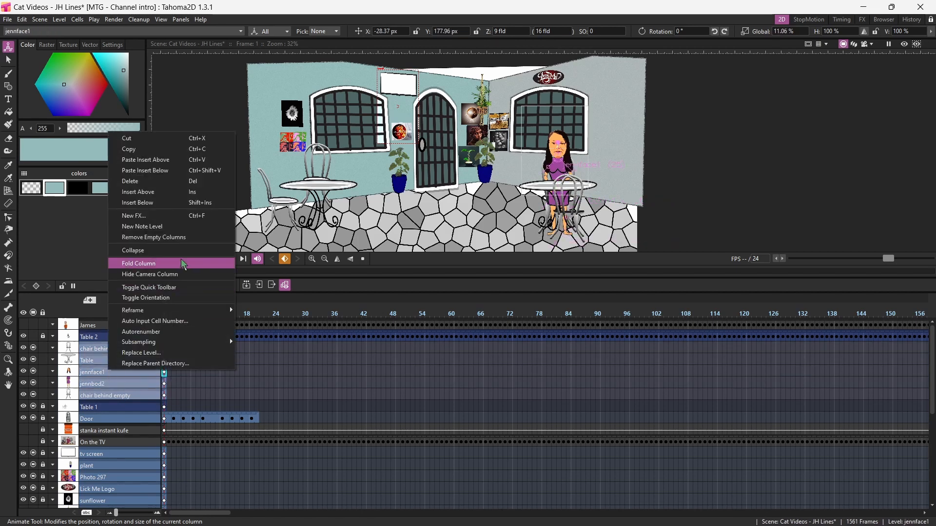
left_click(182, 251)
left_click(446, 293)
double_click(93, 347)
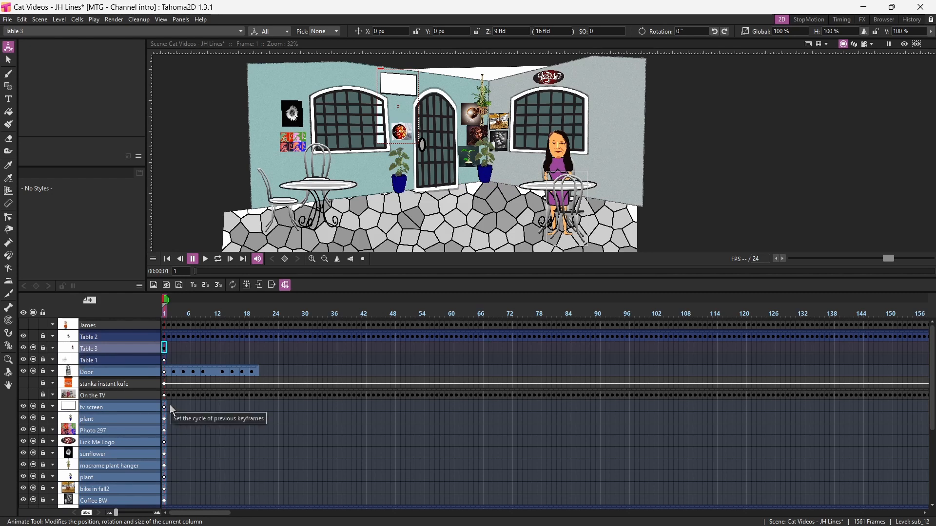
key("ctrl+z")
Insert an empty column between chair behind used and Table
right_click(102, 361)
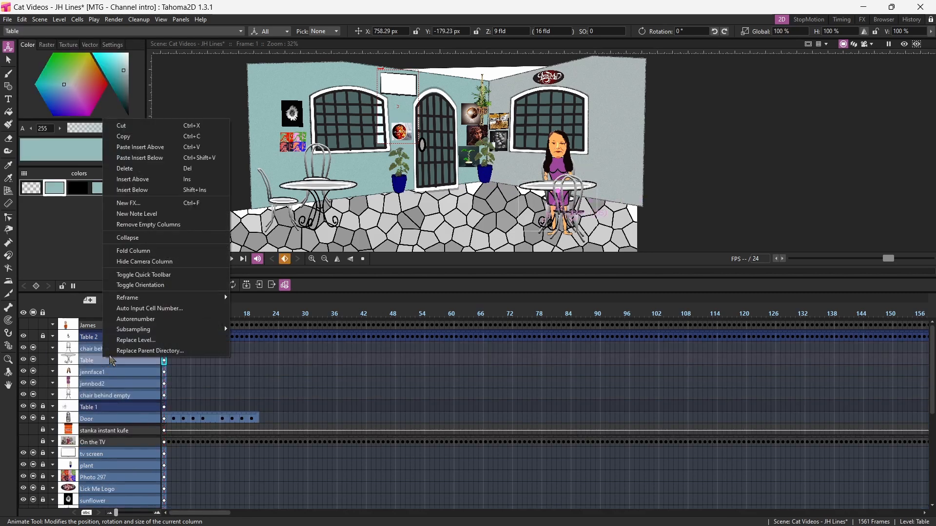
left_click(143, 150)
key("ctrl+z")
right_click(117, 361)
left_click(145, 190)
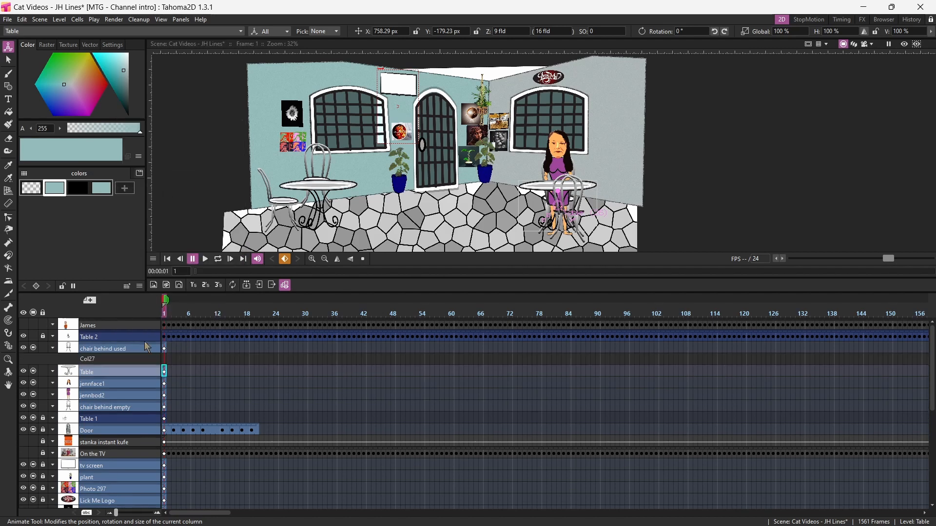
Search the portable drive for "plate" and import the plate-01 image into the empty column above Table
left_click(118, 360)
left_click(522, 510)
left_click(317, 126)
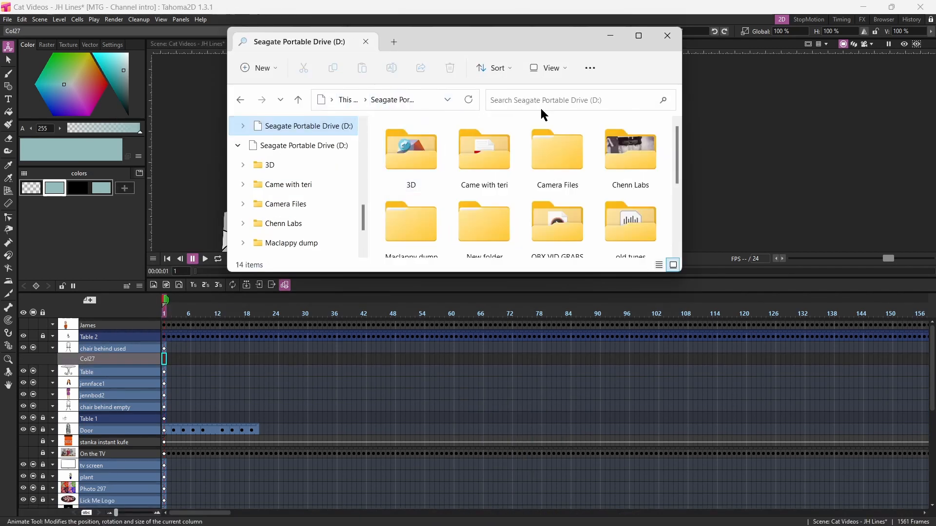
left_click(548, 101)
type("plate")
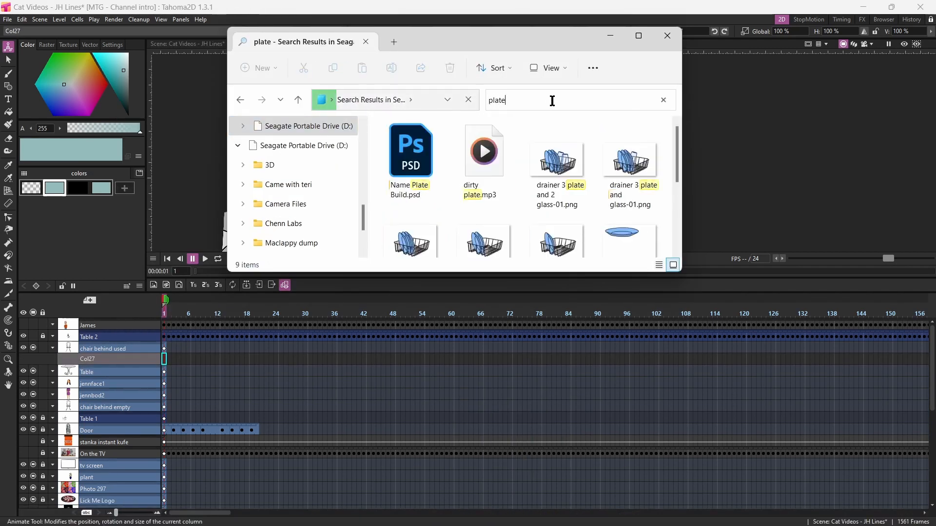
scroll(556, 200, "down", 2)
left_click_drag(555, 201, 686, 125)
left_click(686, 126)
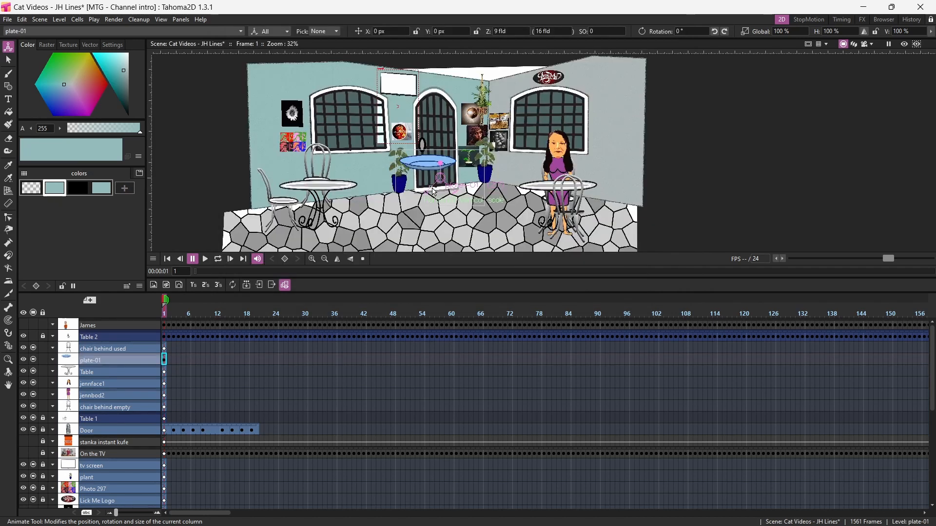
Scale plate-01 to about 40% and place it on the right-hand table at about X 750, Y -115 px
scroll(429, 192, "up", 2)
left_click_drag(422, 151, 670, 192)
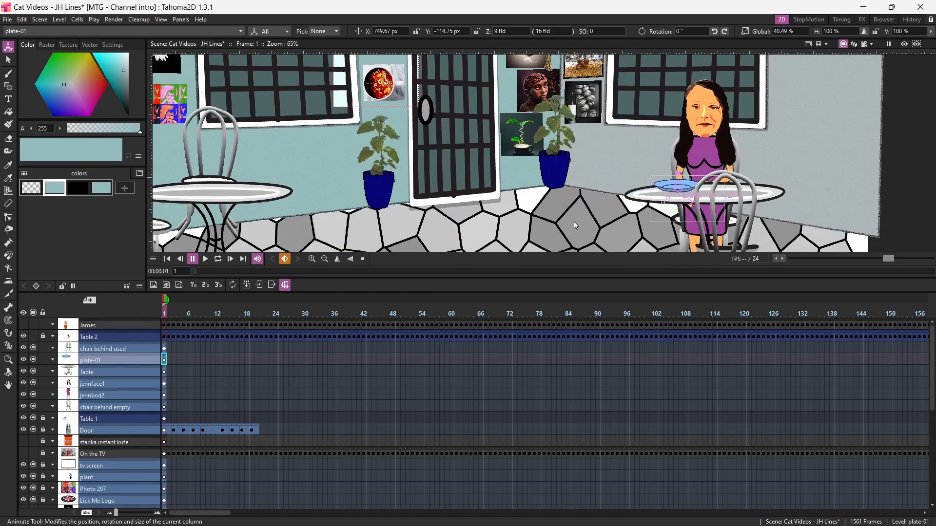
scroll(577, 226, "down", 2)
Insert an empty column above plate-01 and search the portable drive for "tart"
right_click(102, 358)
left_click(223, 326)
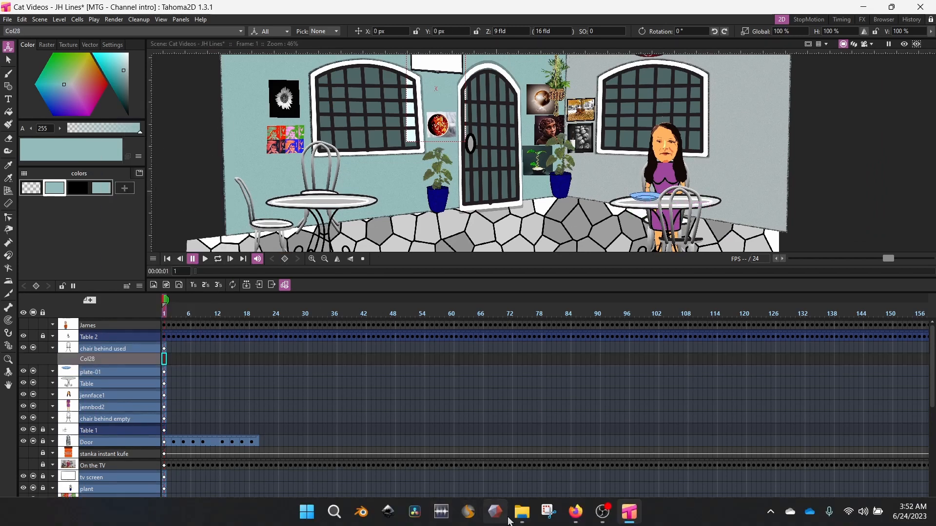
left_click(517, 516)
left_click(493, 103)
type("tart")
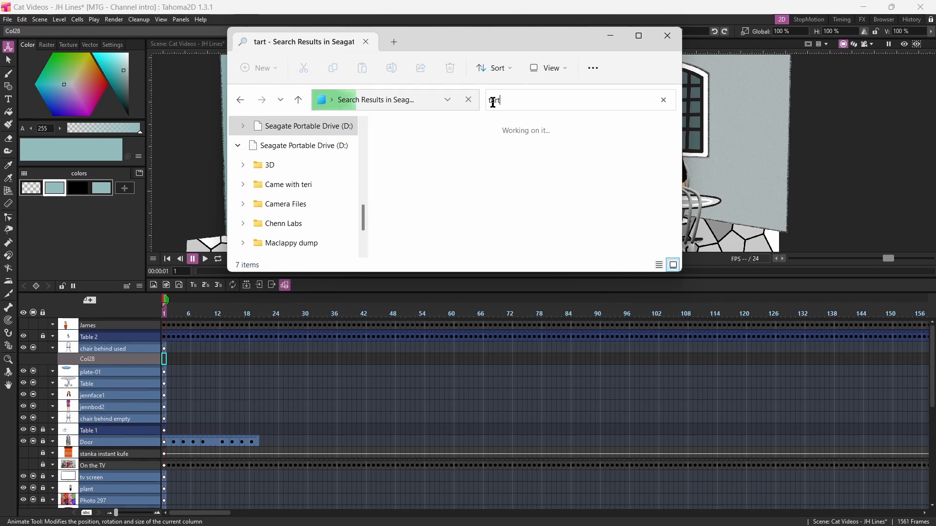
Search the portable drive for "pop*.png" and import the poptart-01 image into the empty column above plate-01
key("BackSpace")
key("BackSpace")
key("BackSpace")
key("BackSpace")
type("pop")
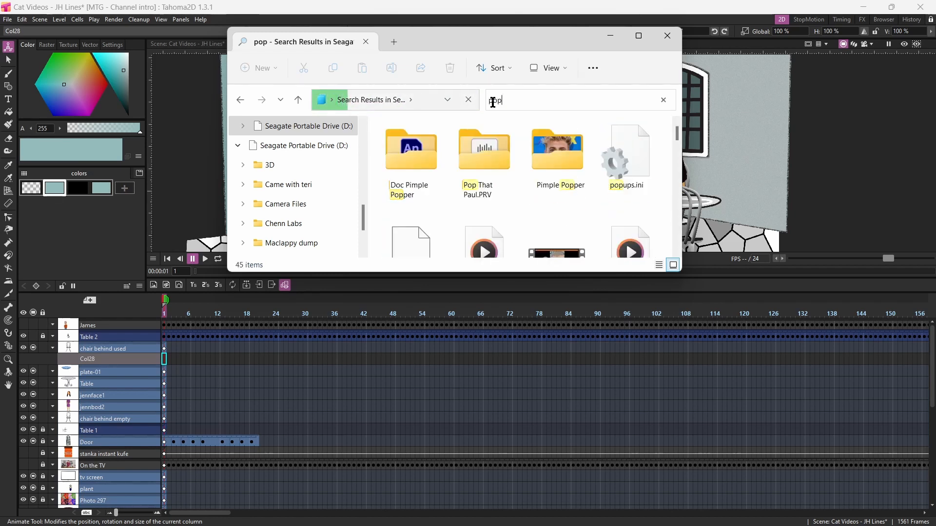
type("*.png")
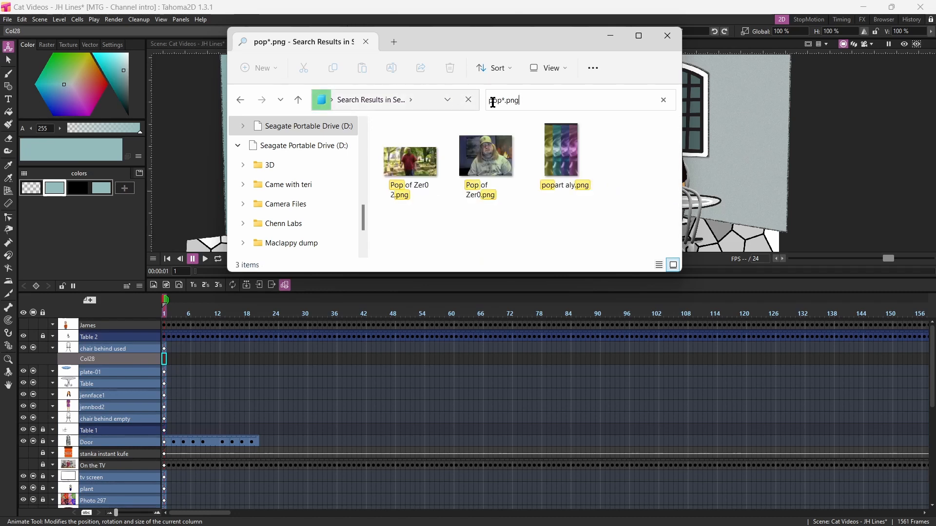
left_click_drag(411, 161, 693, 168)
left_click(611, 38)
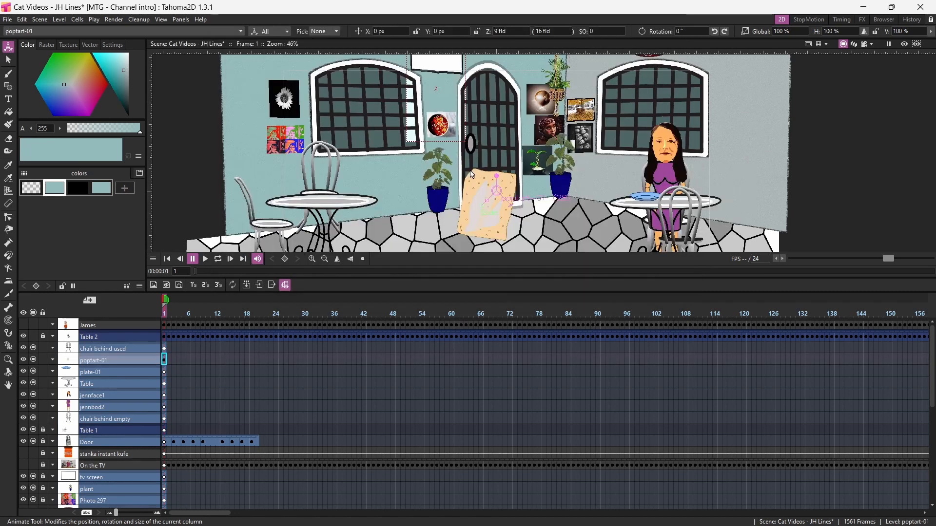
Scale poptart-01 to about 20%, rotate it to about -55°, and place it on the plate at about X 714, Y 42 px
left_click_drag(497, 191, 638, 207)
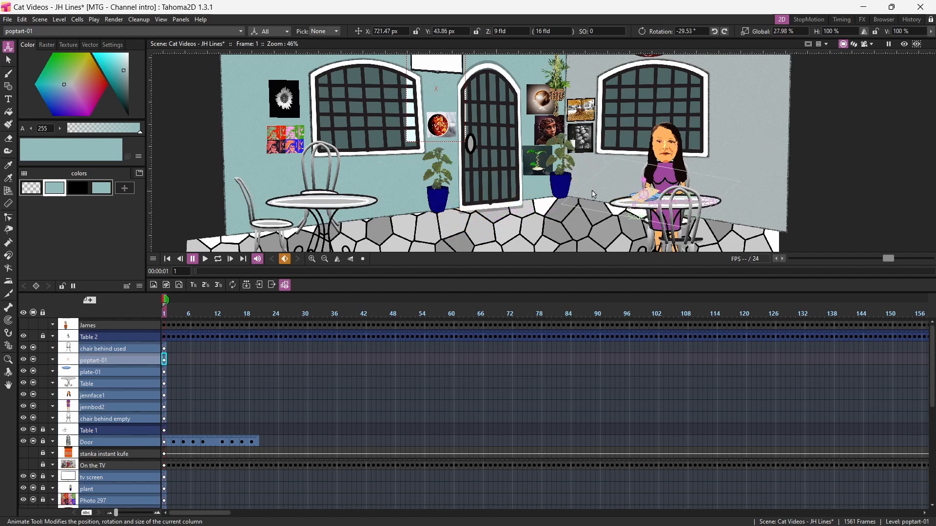
scroll(580, 161, "up", 12)
left_click(9, 385)
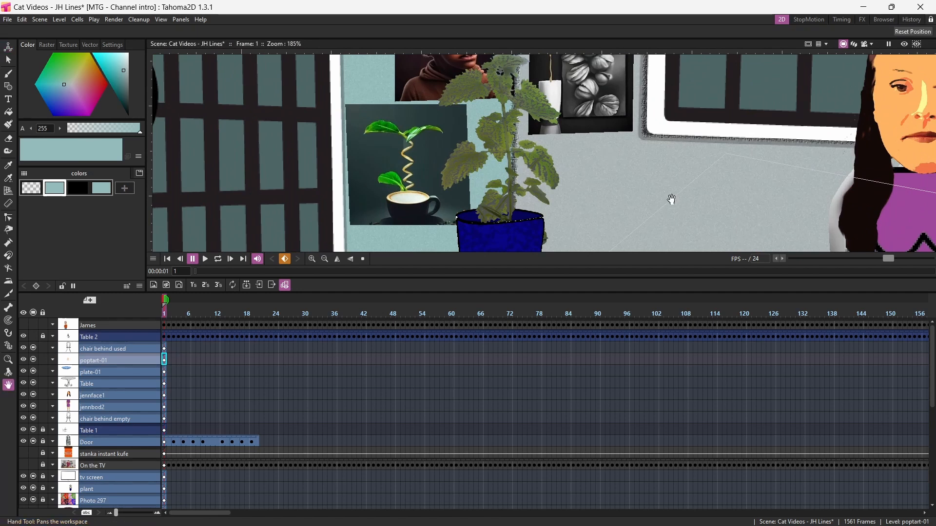
left_click_drag(671, 201, 384, 93)
key("a")
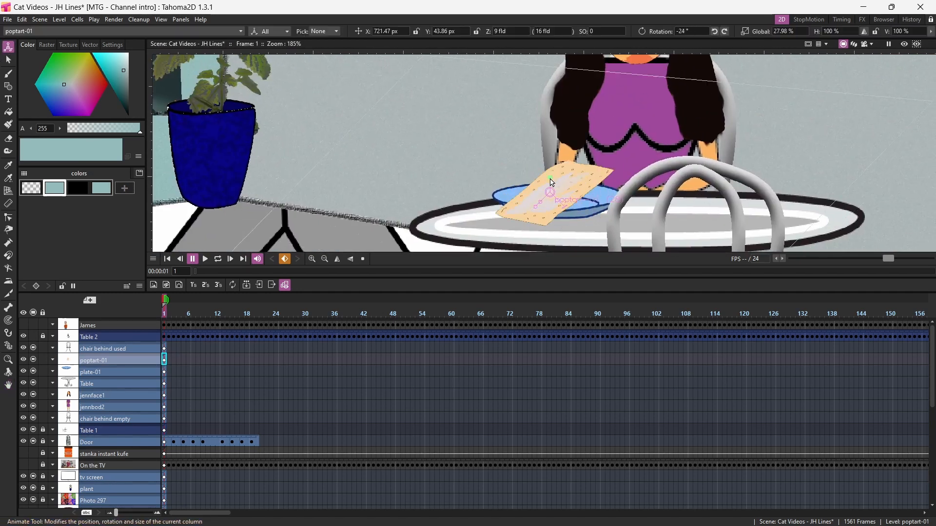
left_click_drag(535, 210, 557, 176)
left_click_drag(541, 209, 535, 212)
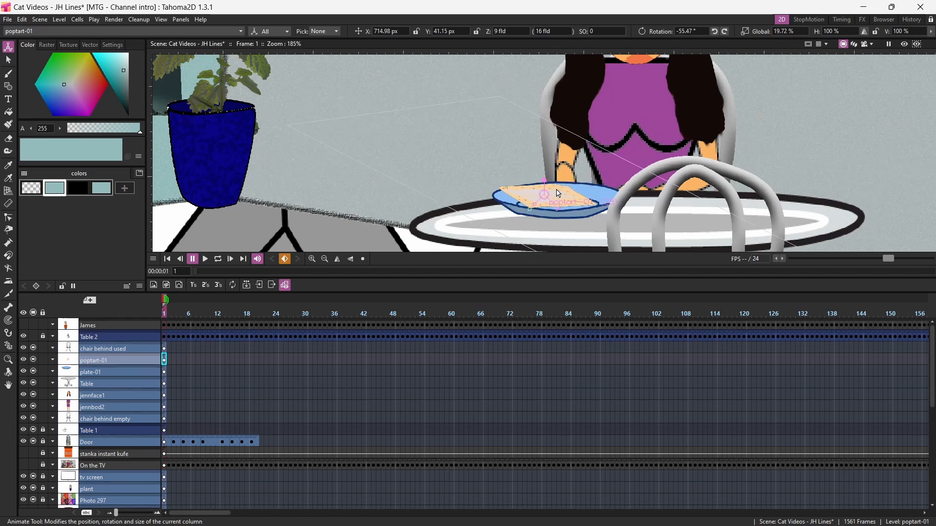
Insert an empty column above poptart-01, search the portable drive for "glass", and import the glass-01 image into that column
right_click(99, 361)
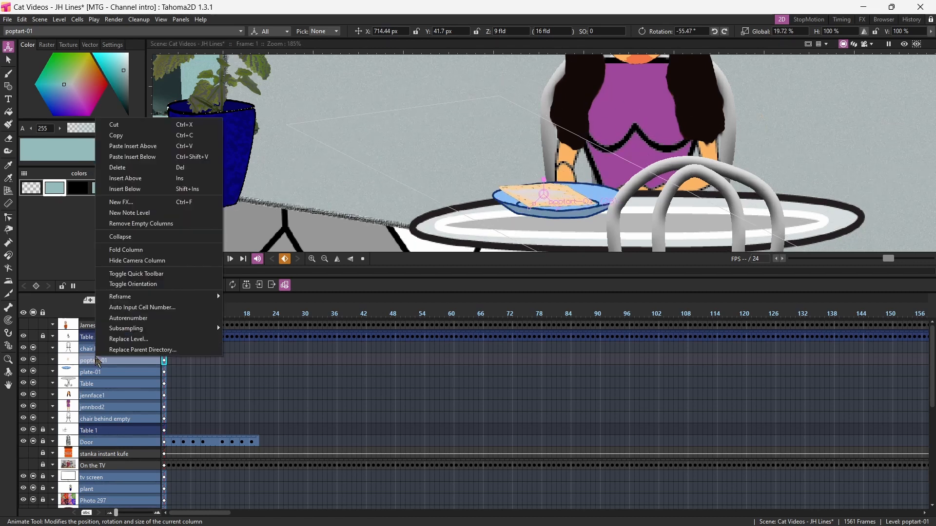
left_click(195, 174)
scroll(445, 166, "down", 12)
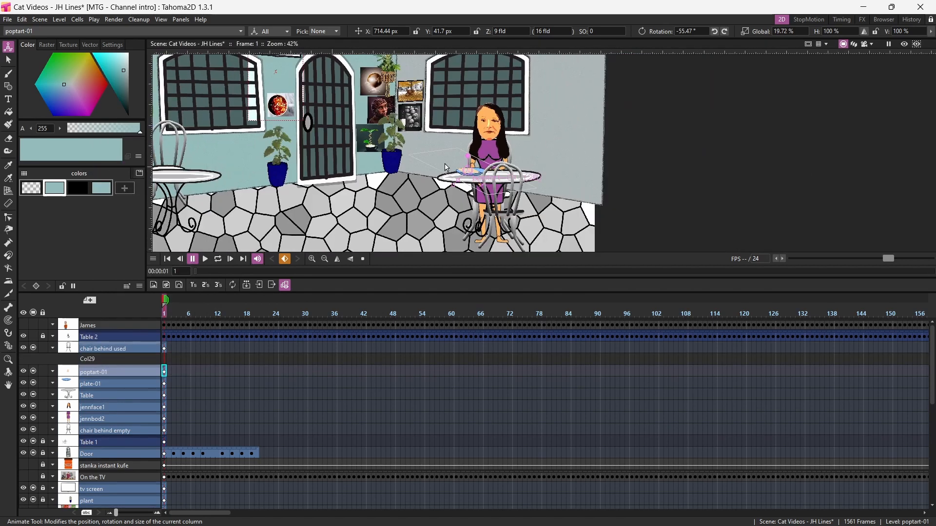
left_click(523, 513)
left_click_drag(542, 103, 470, 104)
type("glass")
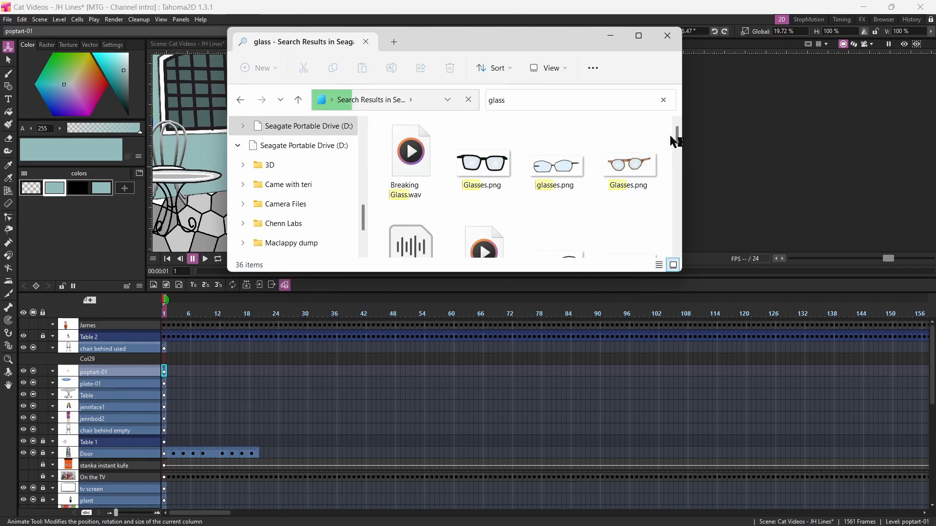
scroll(604, 195, "down", 1)
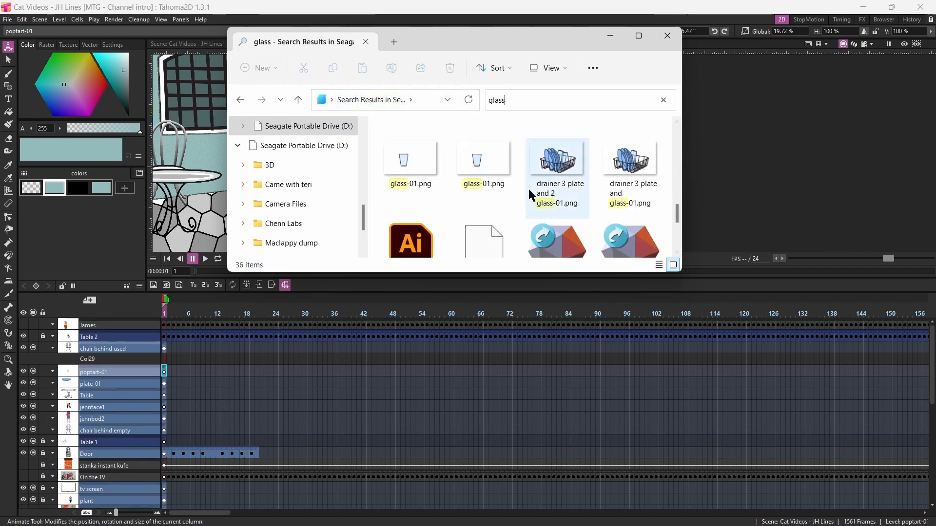
left_click_drag(482, 169, 702, 186)
left_click(610, 35)
Scale glass-01 to about 86% and place it on the table beside the plate at about X 673, Y 31 px
left_click_drag(319, 176, 435, 168)
key("ctrl+z")
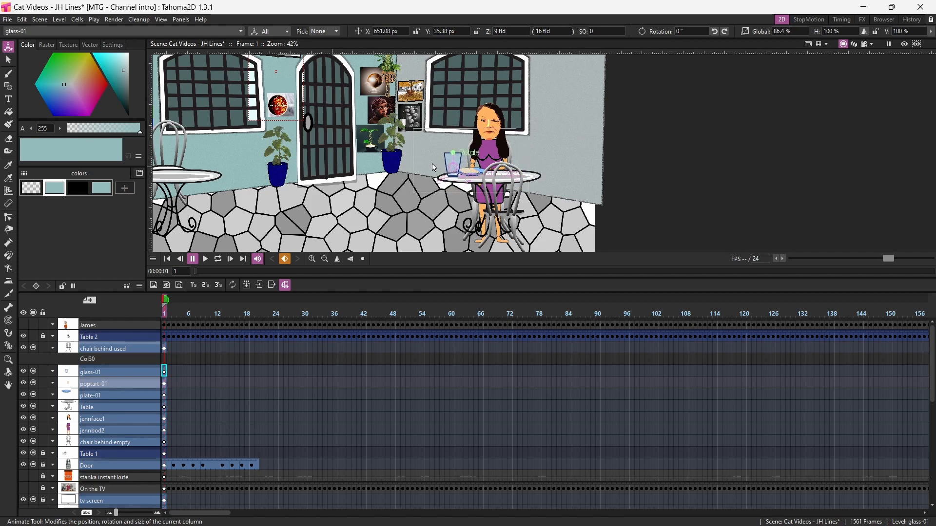
scroll(343, 175, "up", 5)
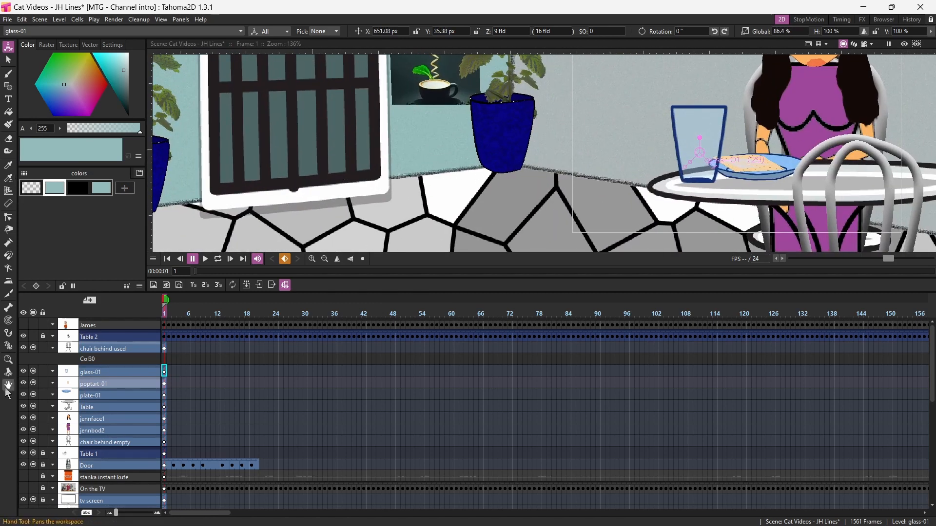
left_click(6, 389)
left_click_drag(661, 214, 455, 240)
scroll(456, 240, "up", 7)
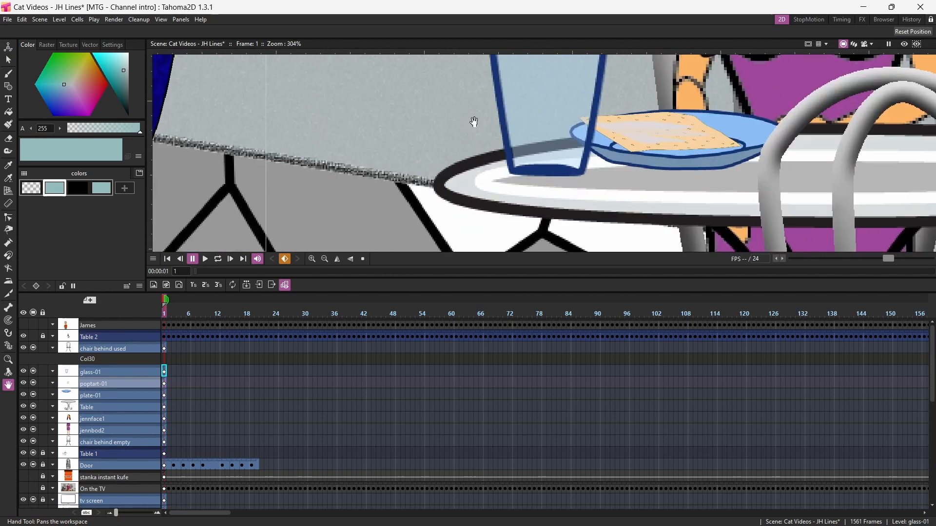
left_click_drag(475, 121, 522, 207)
key("a")
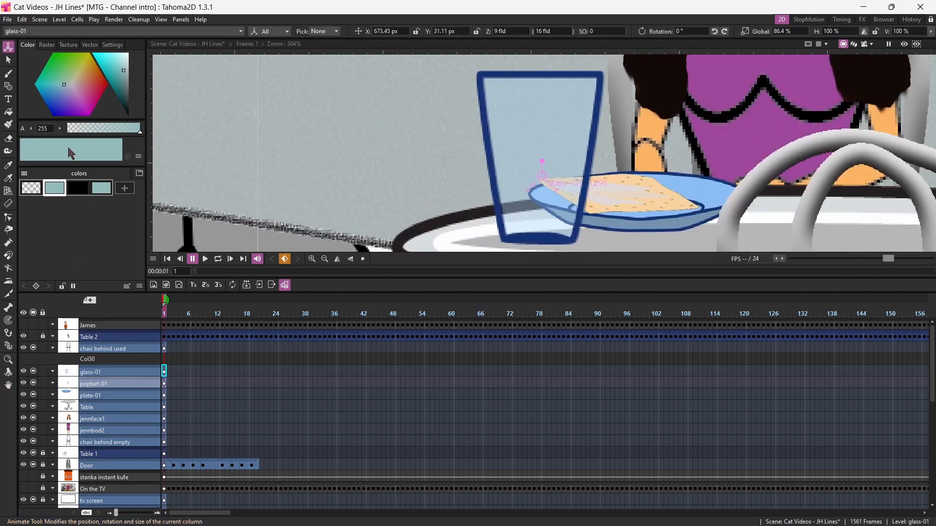
Change the fourth palette style to a near-white colour and activate the Brush tool
double_click(102, 188)
left_click_drag(537, 201, 545, 197)
left_click(543, 123)
left_click(9, 74)
left_click(10, 74)
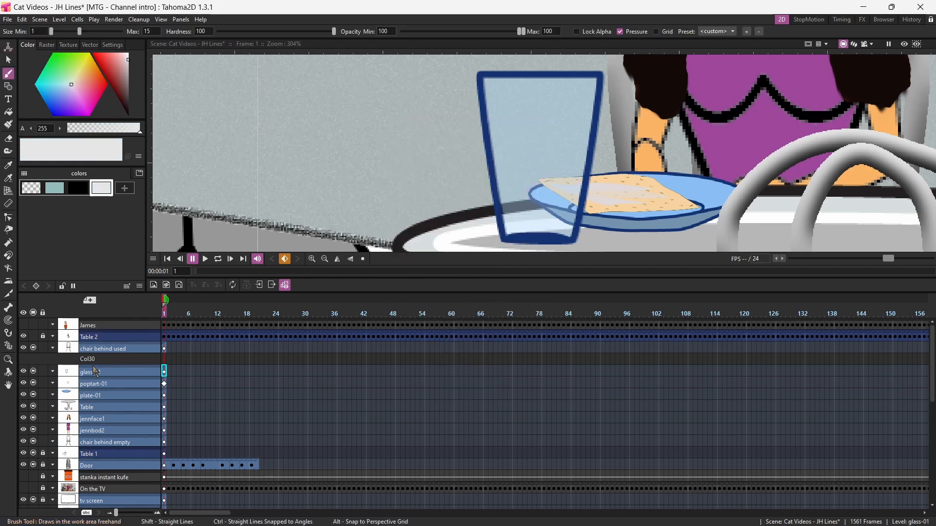
Try to paint inside the glass on a new column below glass-01, and undo it
left_click(106, 375)
right_click(111, 360)
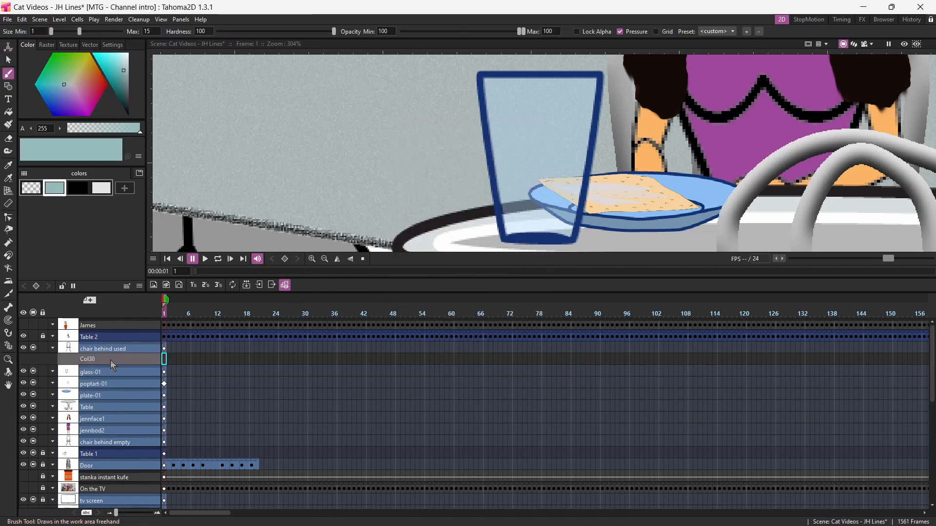
left_click(154, 281)
right_click(120, 361)
left_click(160, 203)
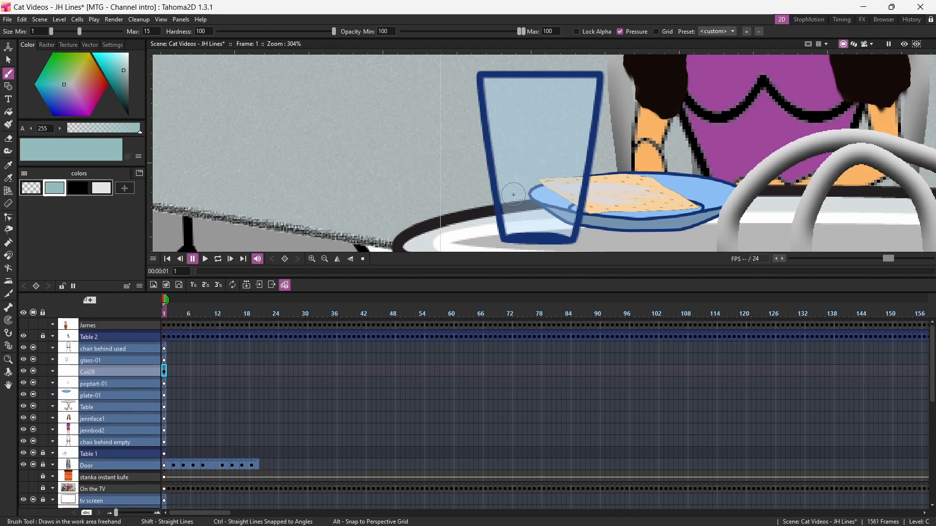
key("ctrl+z")
key("ctrl+z")
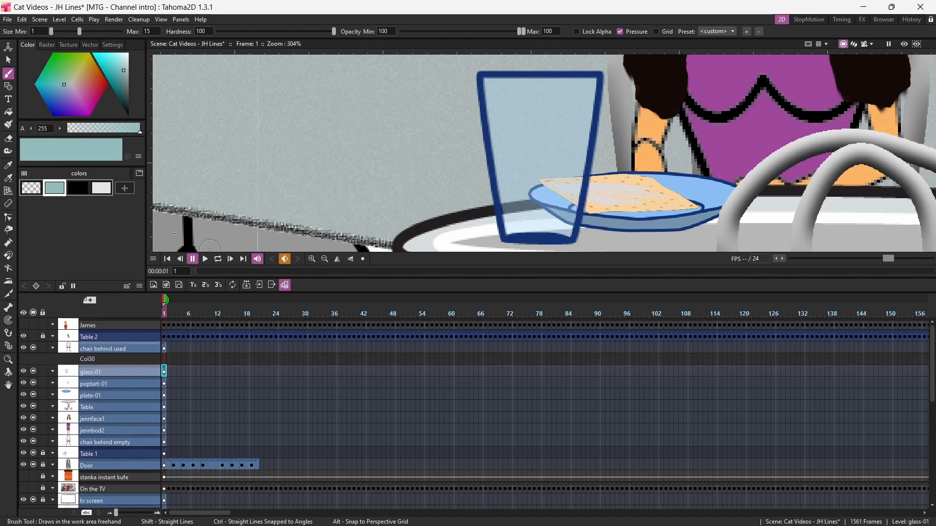
Insert a column below glass-01 and brush inside the glass with the near-white colour
left_click(104, 188)
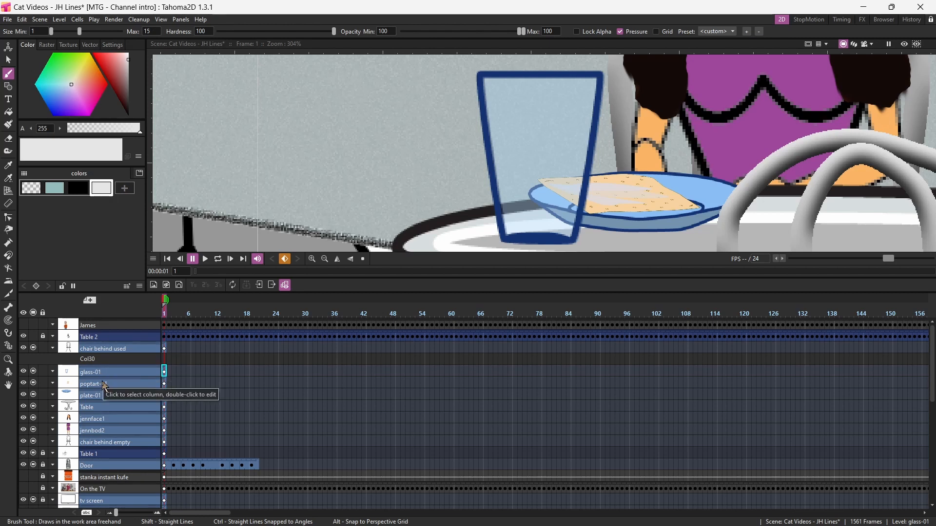
right_click(112, 375)
left_click(136, 205)
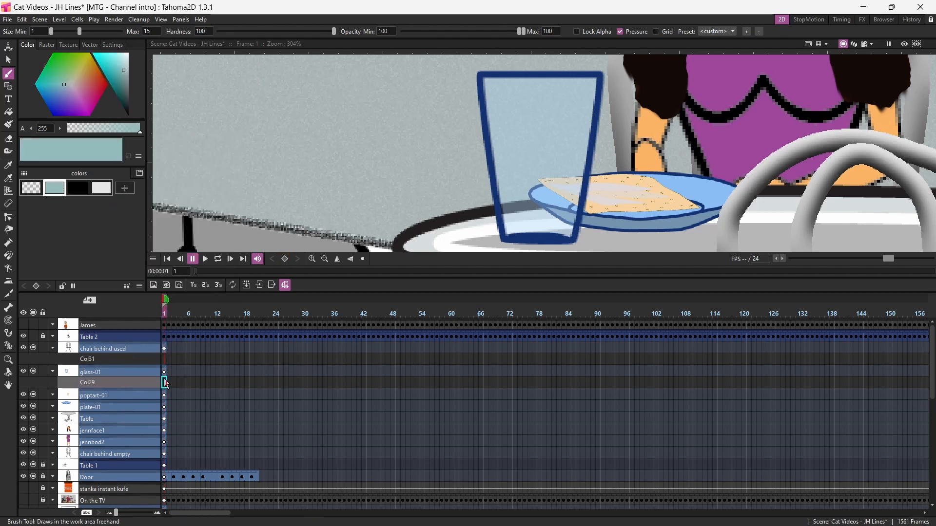
left_click(103, 188)
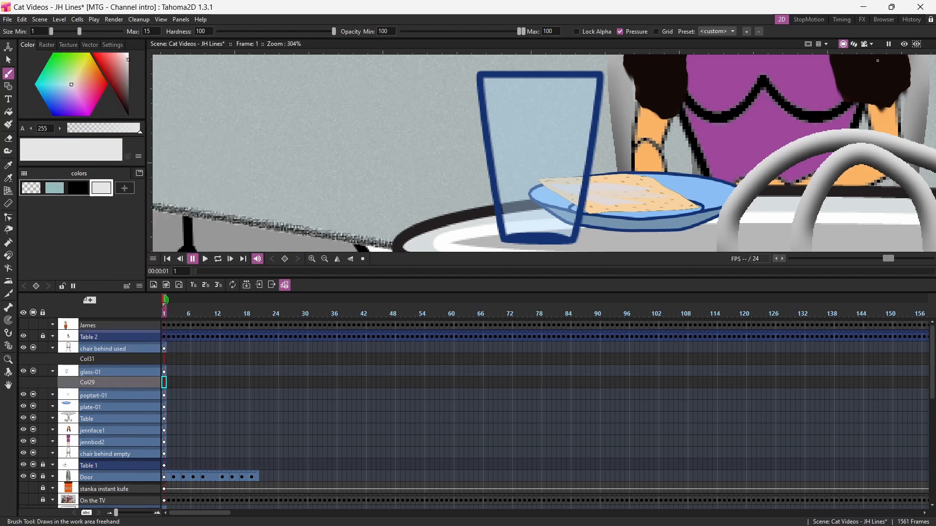
left_click(535, 189)
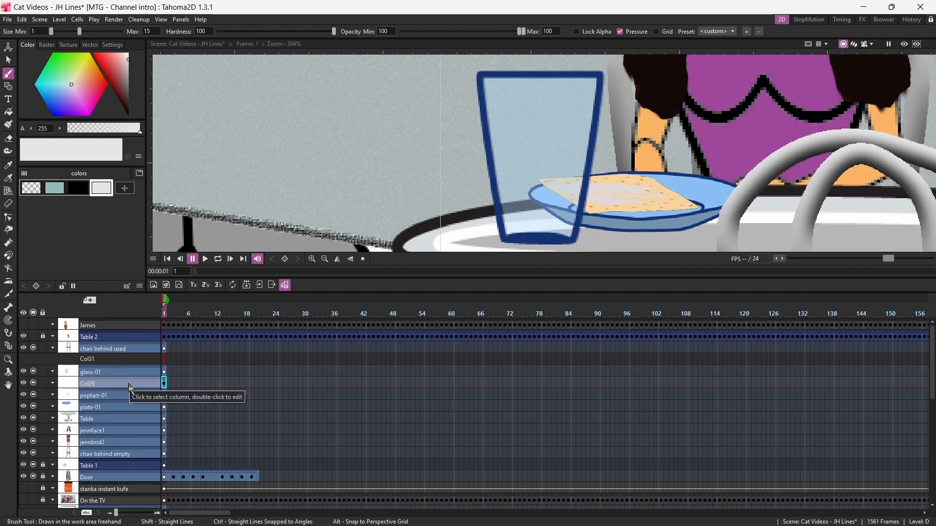
Remove the empty column above glass-01 and lock the chair behind used, glass-01, poptart-01 and plate-01 columns
left_click(107, 359)
right_click(113, 358)
left_click(140, 221)
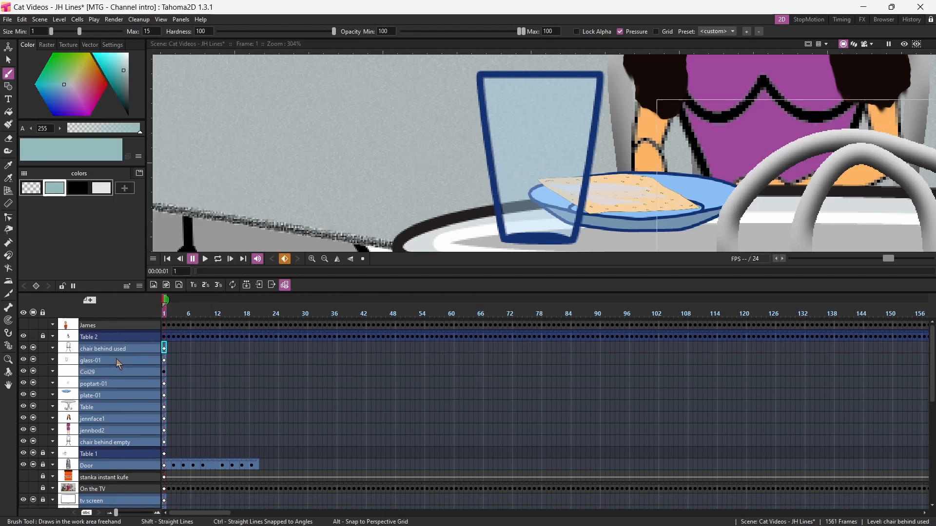
left_click(114, 376)
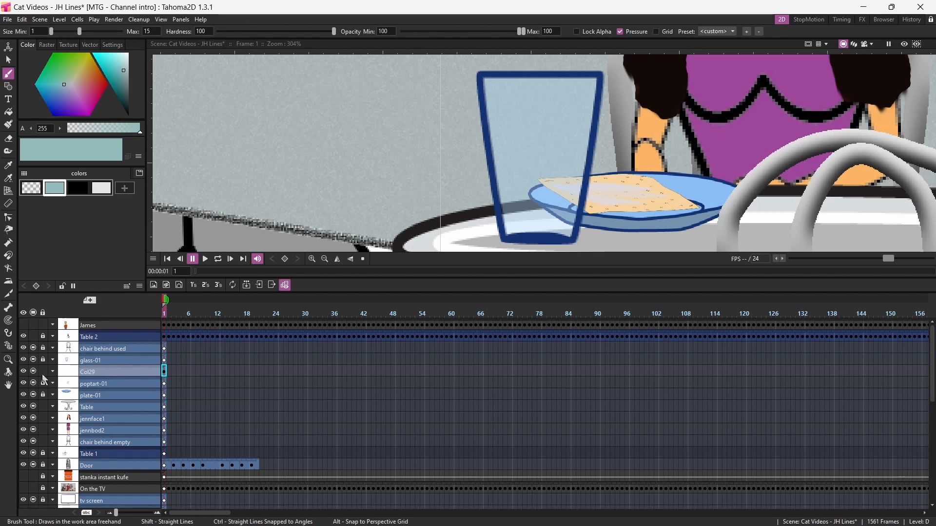
left_click(164, 372)
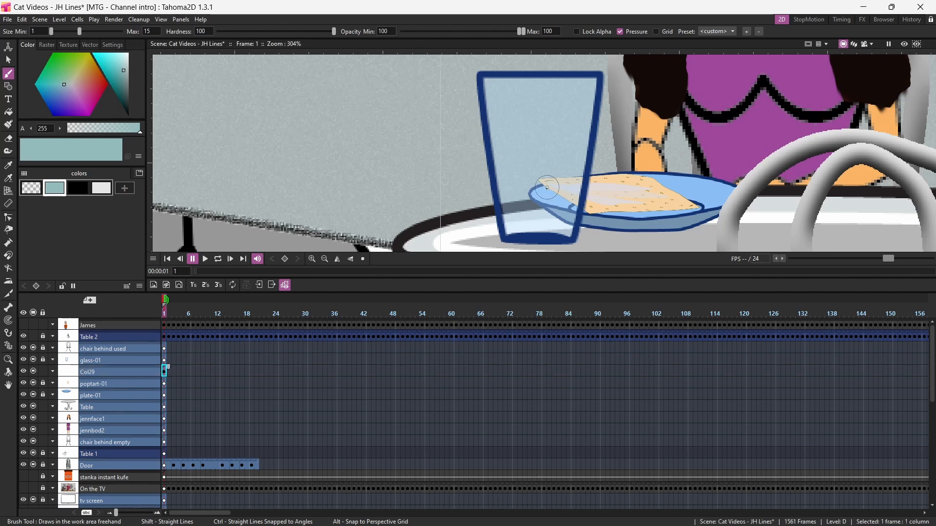
Delete the painted column below glass-01 and try brushing inside the glass on a new column above glass-01
right_click(101, 370)
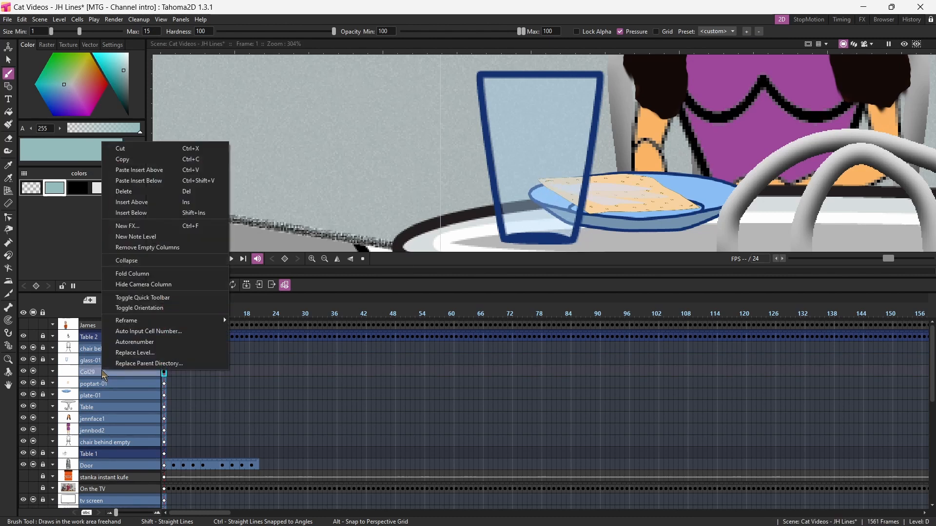
left_click(124, 194)
right_click(106, 360)
left_click(136, 181)
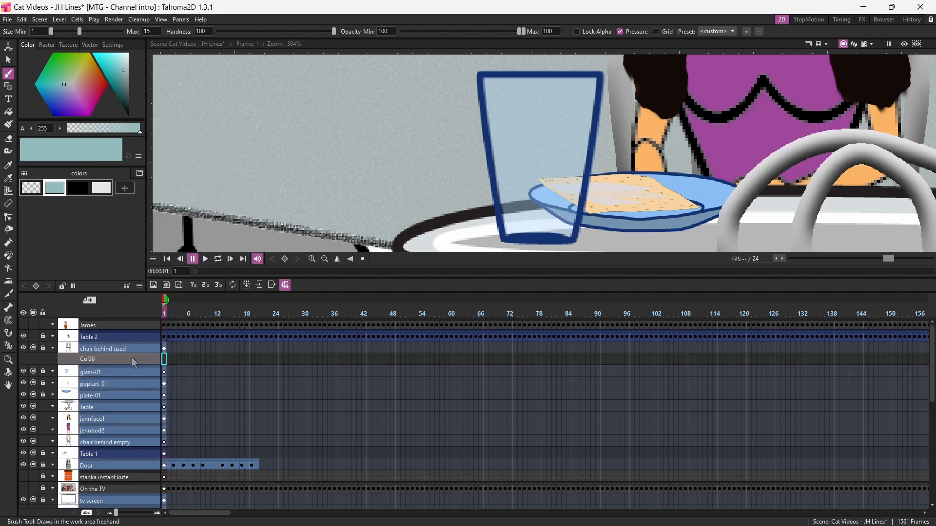
left_click(532, 196)
scroll(533, 198, "down", 10)
scroll(535, 199, "down", 1)
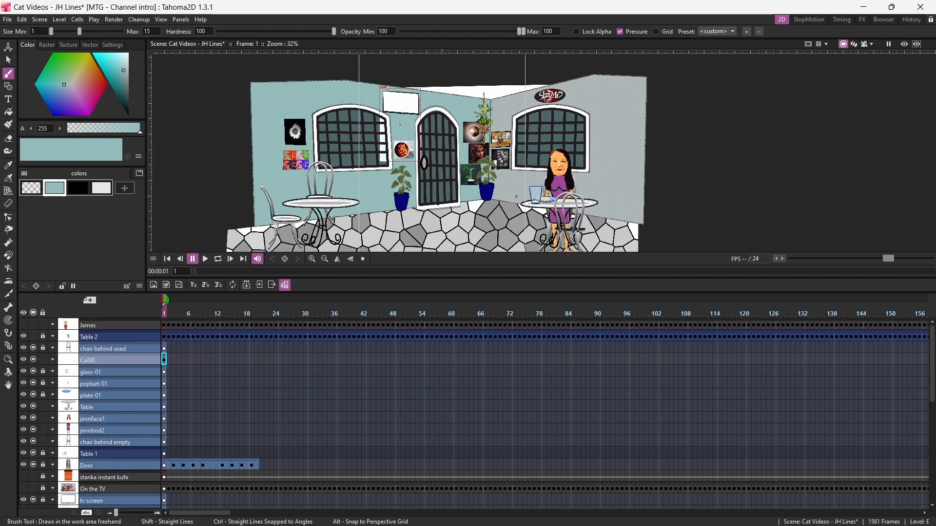
Unlock glass-01 and move the glass in front of the door at about X -28, Y 50 px
left_click(100, 372)
key("a")
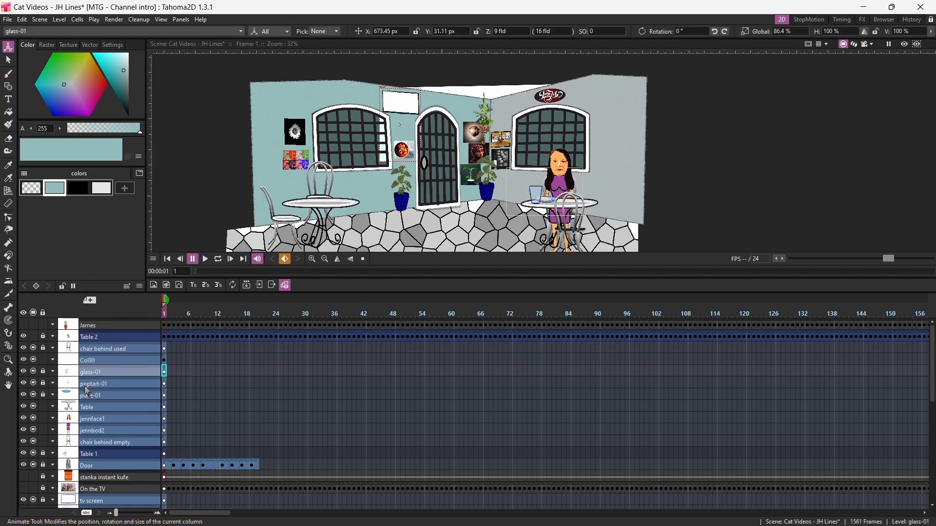
left_click_drag(554, 210, 445, 206)
scroll(415, 195, "up", 6)
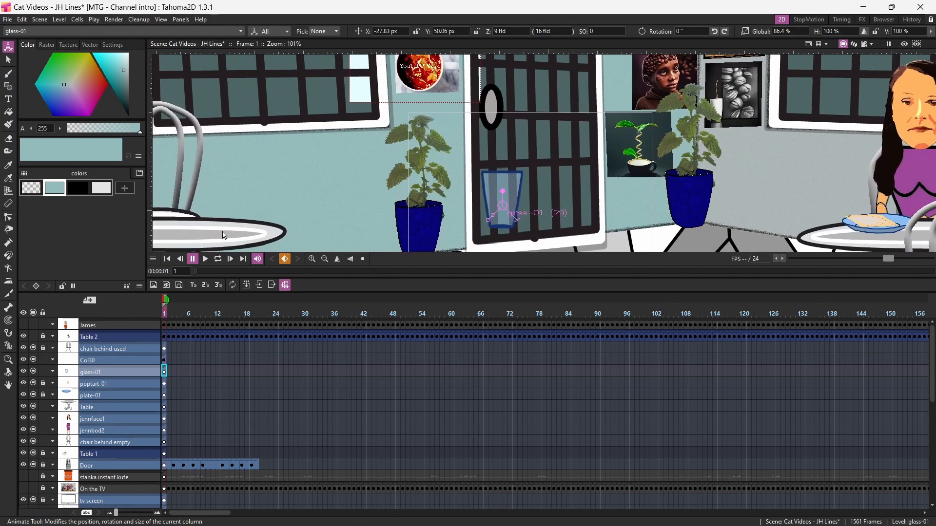
Delete the painted column above glass-01 and insert an empty column directly below glass-01
right_click(113, 362)
left_click(167, 186)
right_click(113, 361)
left_click(169, 195)
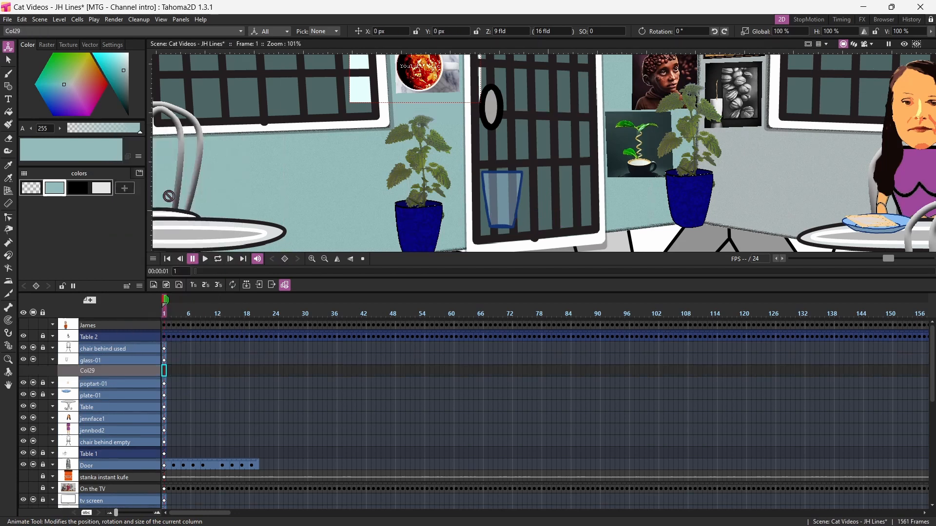
Try near-white brush strokes inside the glass on the new column below glass-01, and undo them
left_click(104, 191)
key("b")
left_click(495, 217)
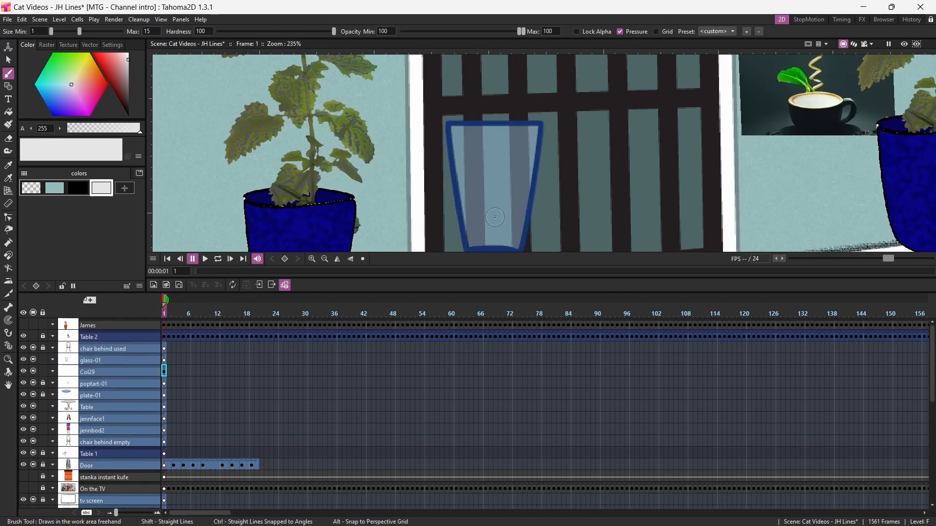
key("ctrl+z")
left_click_drag(469, 217, 474, 238)
key("ctrl+z")
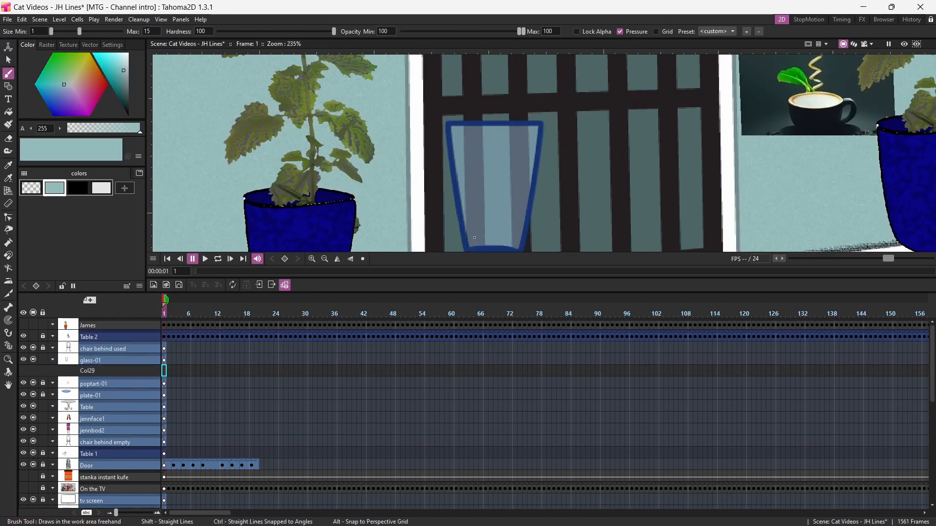
Set the near-white style's alpha to 122 and paint milk across the bottom of the glass on the column below glass-01
left_click(103, 187)
right_click(103, 187)
left_click(103, 186)
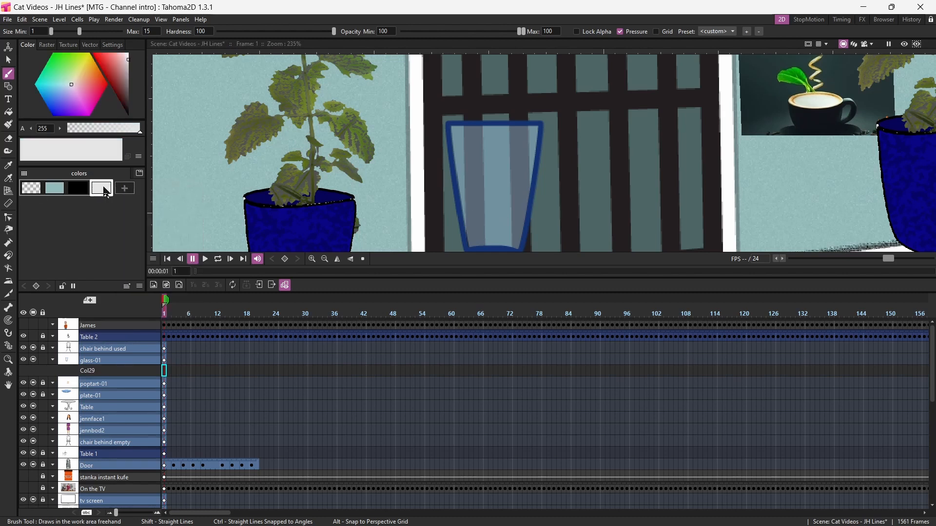
left_click_drag(140, 131, 109, 134)
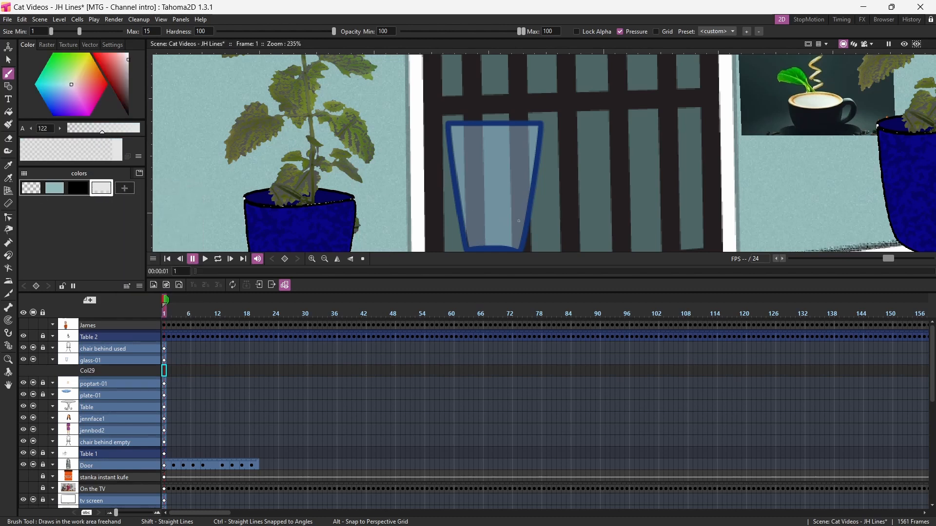
mouse_move(519, 221)
left_mouse_down()
mouse_move(468, 215)
mouse_move(473, 234)
mouse_move(509, 244)
mouse_move(486, 227)
left_mouse_up()
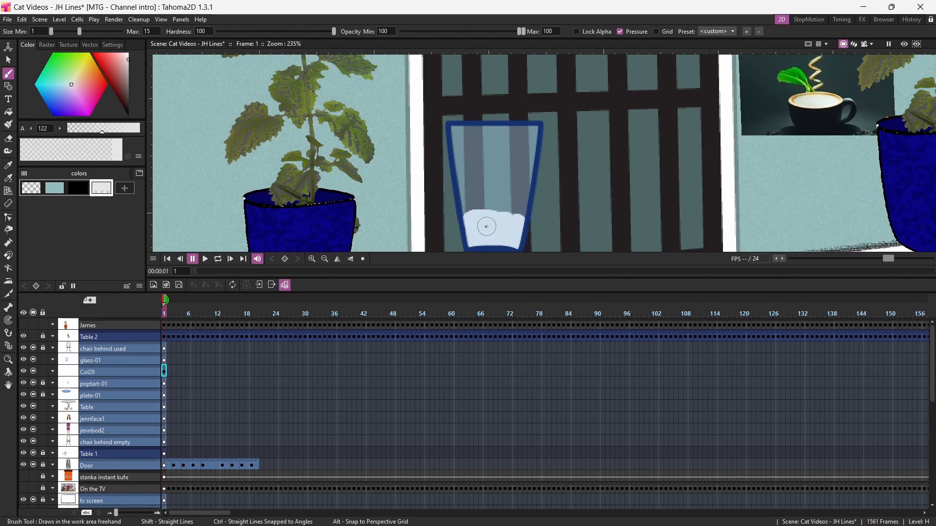
Rename the painted column below glass-01 as Milk
double_click(87, 372)
type("Ni")
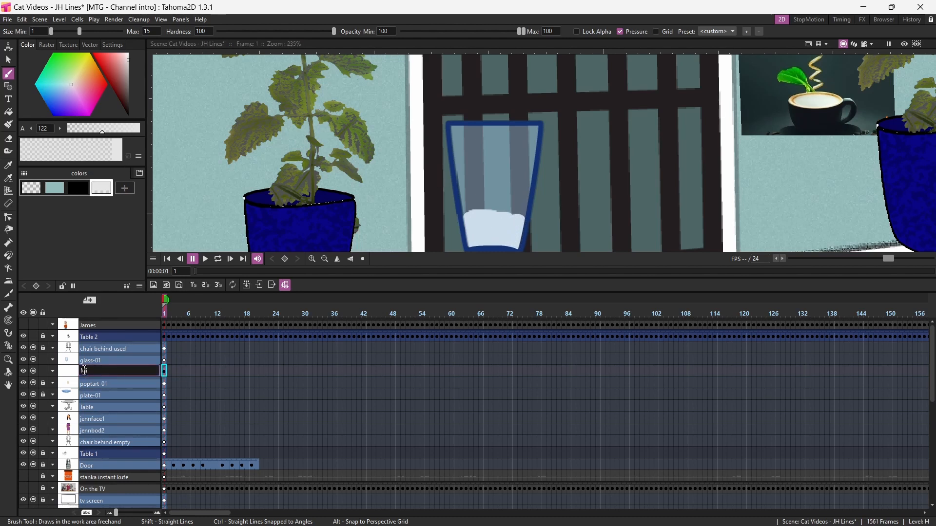
type("lk")
key("Return")
left_click(108, 362, "ctrl")
right_click(108, 361)
left_click(131, 240)
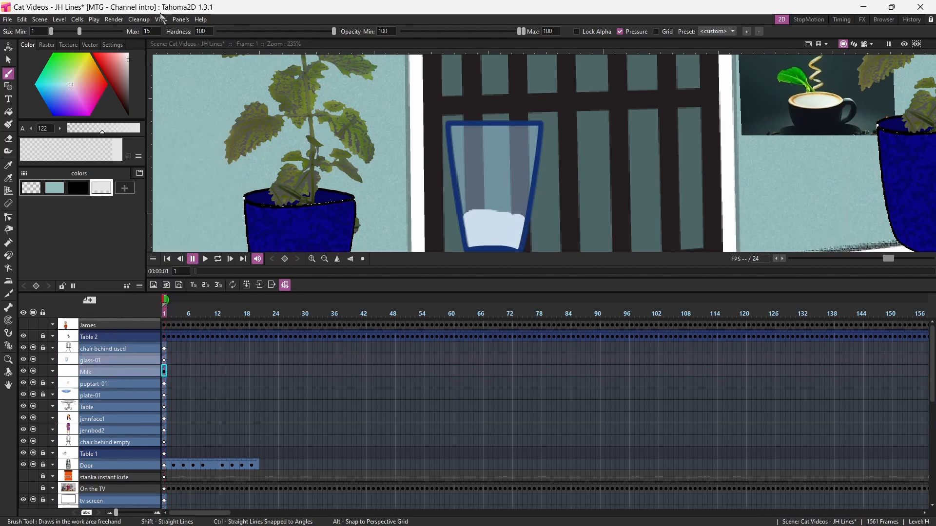
left_click(180, 20)
left_click(205, 168)
left_click(925, 265)
Open the Stage Schematic and move the Milk node out from under Group 6 into free space
left_click(181, 20)
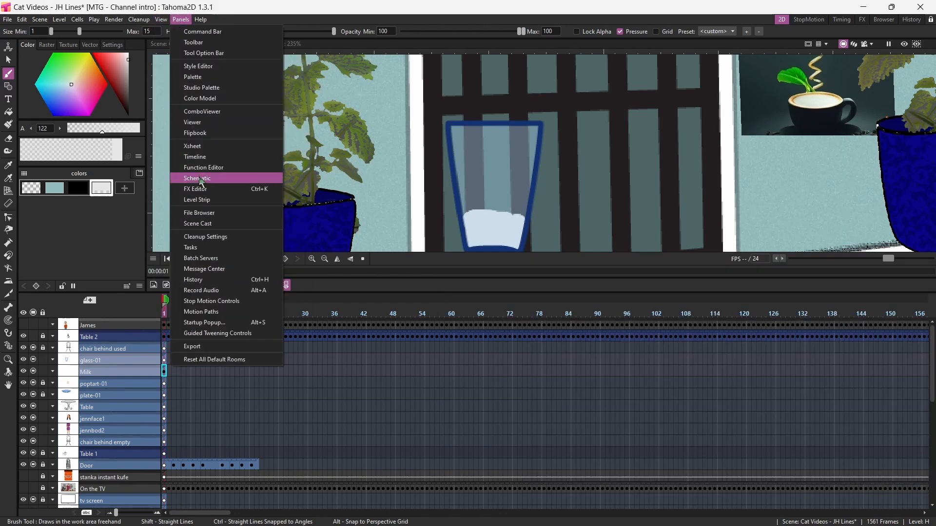
left_click(205, 178)
scroll(609, 290, "down", 5)
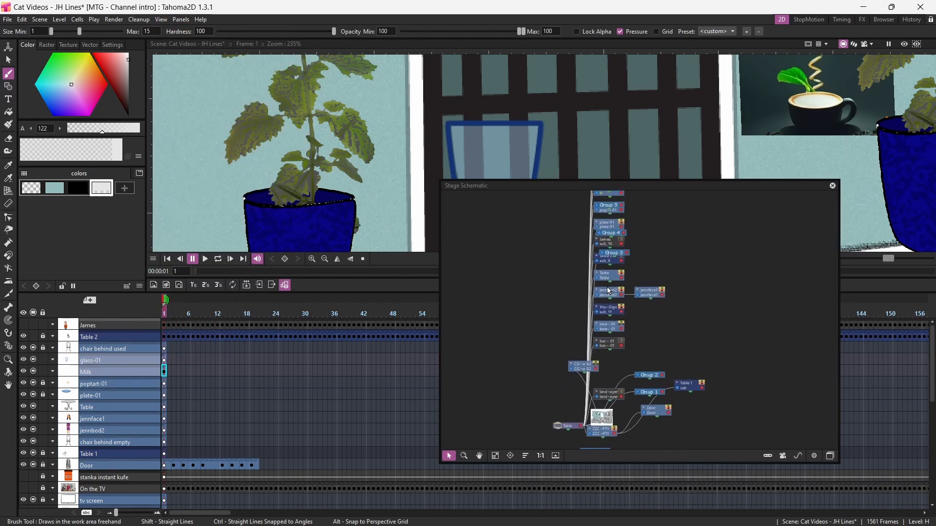
left_click(479, 456)
left_click_drag(566, 271, 545, 400)
scroll(545, 399, "up", 3)
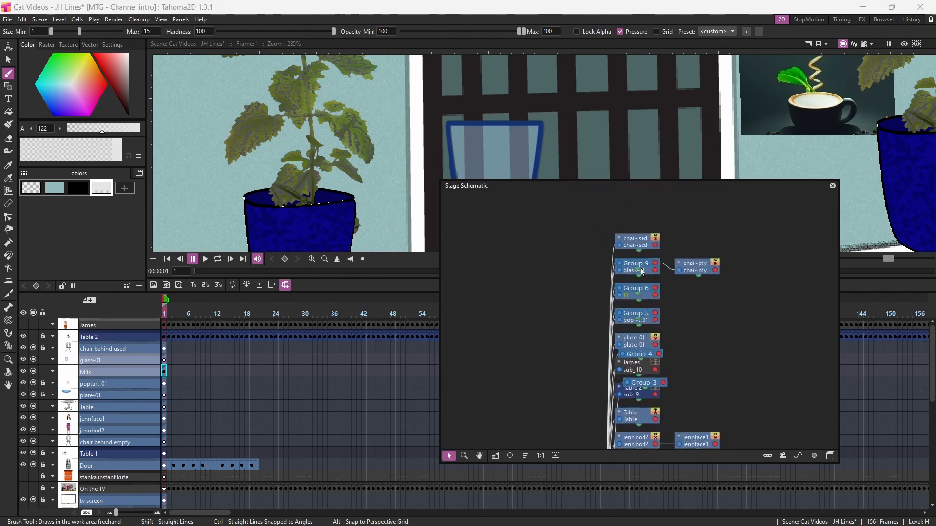
left_click_drag(638, 292, 783, 368)
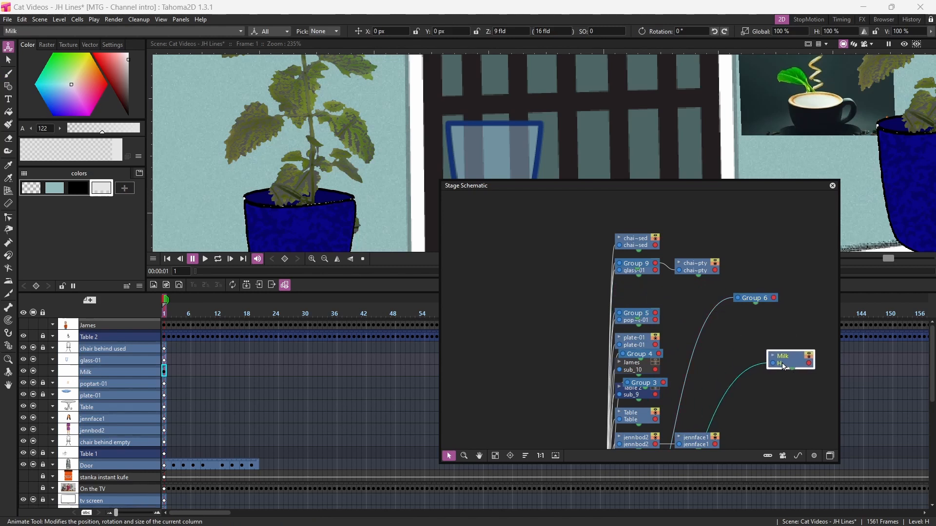
Move the Group 3, Group 4, Group 5 and Group 9 nodes away from the column nodes they cover
left_click_drag(644, 383, 576, 420)
left_click_drag(644, 354, 553, 386)
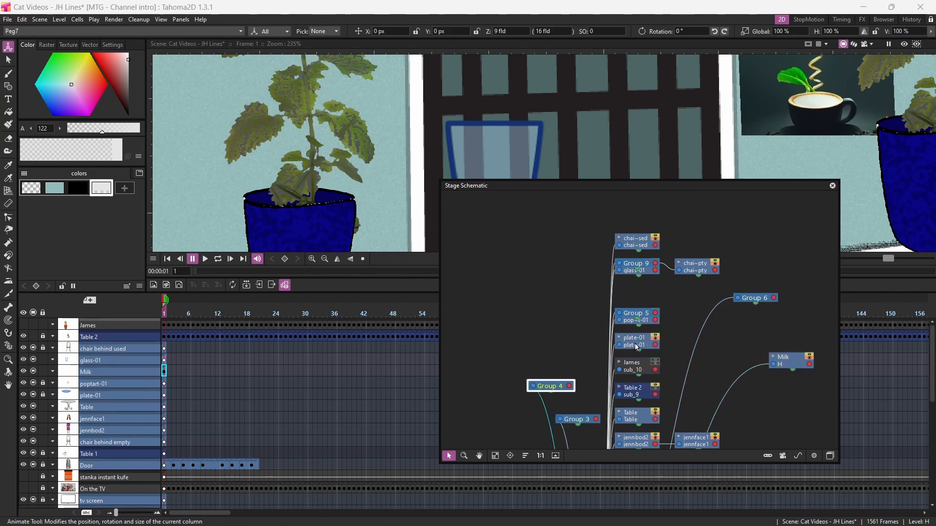
left_click_drag(639, 313, 572, 318)
left_click_drag(645, 265, 575, 287)
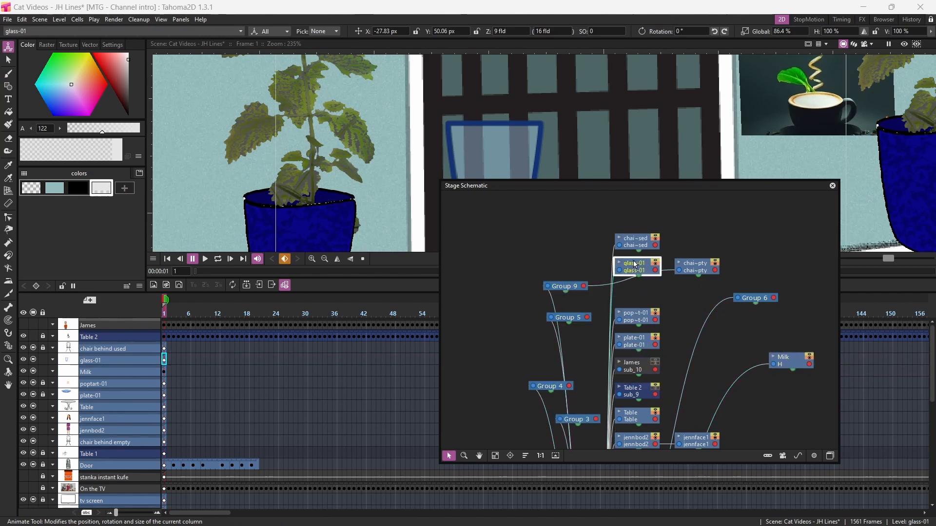
Link the Milk node to glass-01 as its parent and close the Stage Schematic
left_click_drag(634, 267, 735, 332)
left_click_drag(775, 366, 759, 338)
left_click(833, 186)
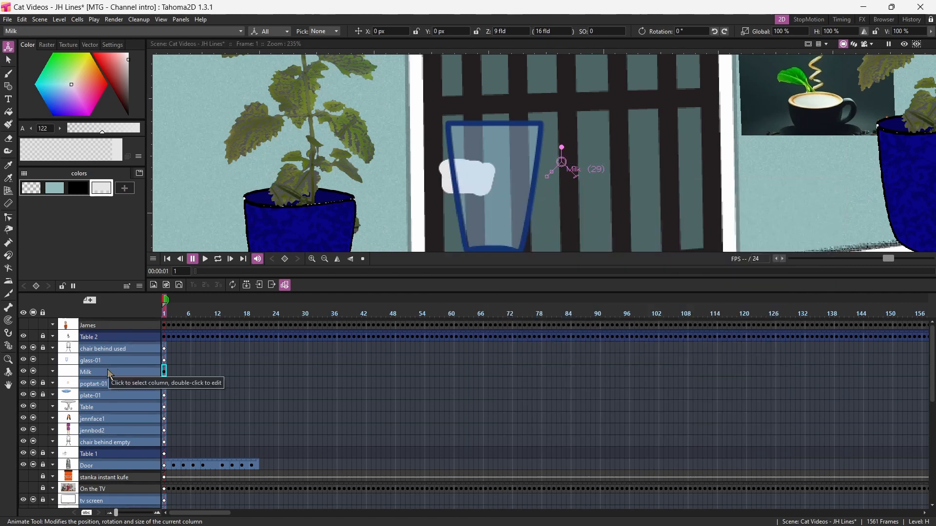
Fit the milk into the bottom of the glass at X 27.59, Y -58.67 px, scaled to 113.22% horizontally and 100.5% vertically
left_click_drag(475, 185, 450, 220)
scroll(458, 230, "up", 2)
scroll(384, 139, "up", 1)
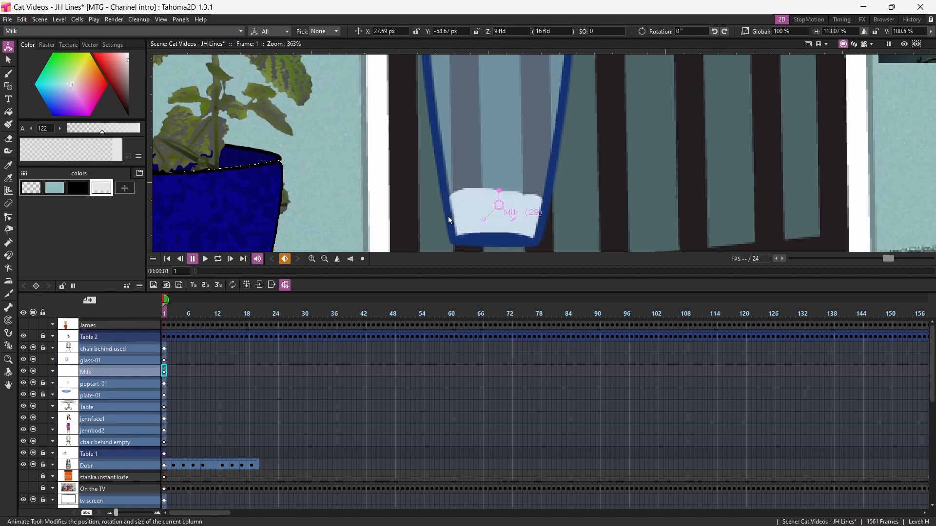
scroll(478, 205, "down", 6)
left_click(473, 192, "ctrl")
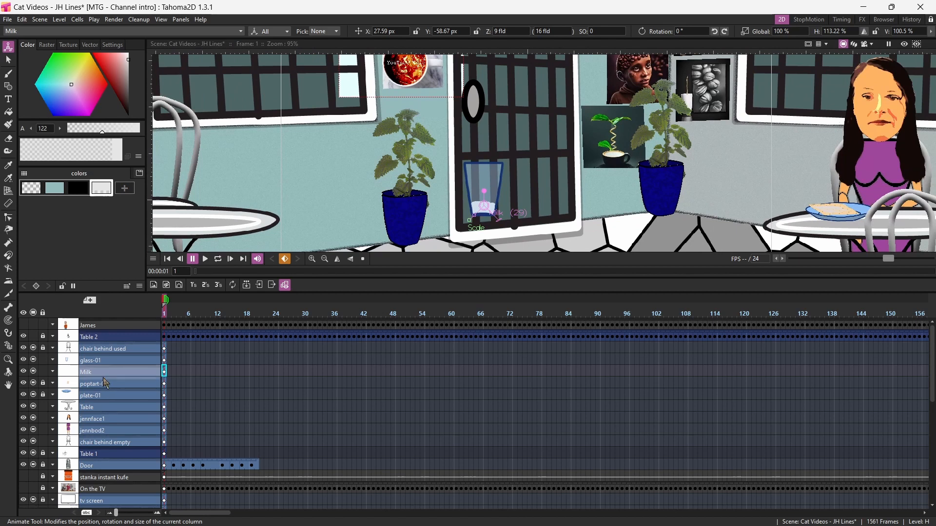
Move glass-01 onto the right-hand table at about X 700, Y 32 px and scale it to 70.56%
left_click_drag(473, 173, 807, 183)
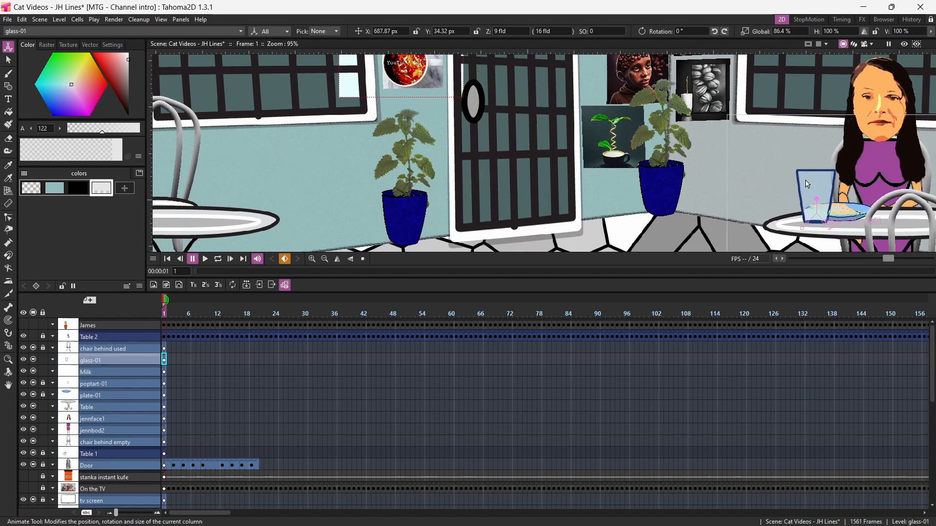
scroll(792, 205, "up", 3)
left_click_drag(825, 237, 828, 234)
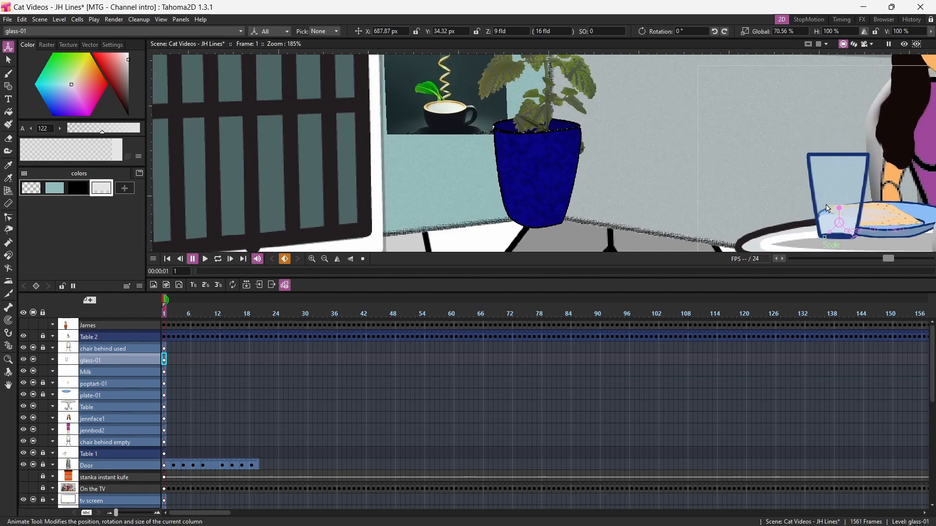
left_click_drag(826, 201, 837, 204)
scroll(230, 376, "down", 3)
scroll(230, 376, "up", 3)
Collapse the glass-01 and Milk columns into one sub-scene column and rename it Glass of Milk
left_click(124, 367)
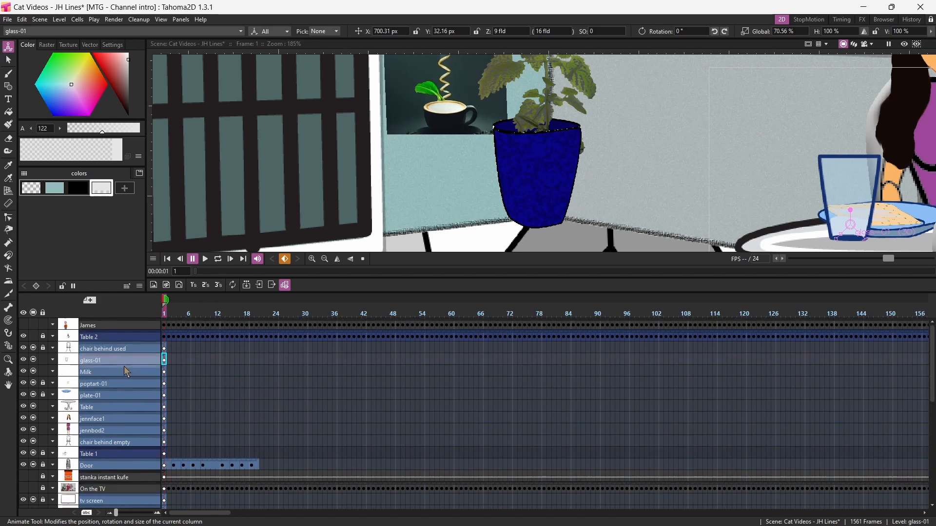
left_click(121, 363, "shift")
right_click(120, 360)
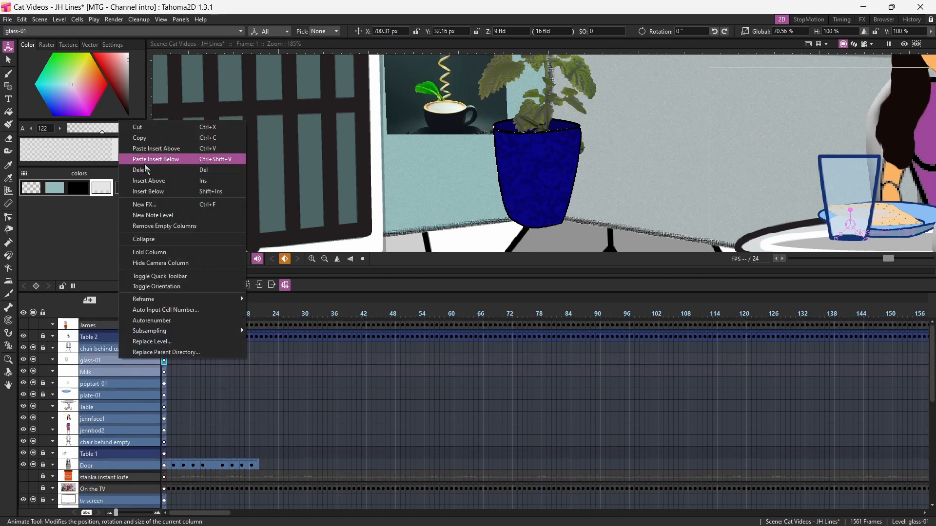
left_click(159, 240)
double_click(93, 360)
type("Glass of Milk")
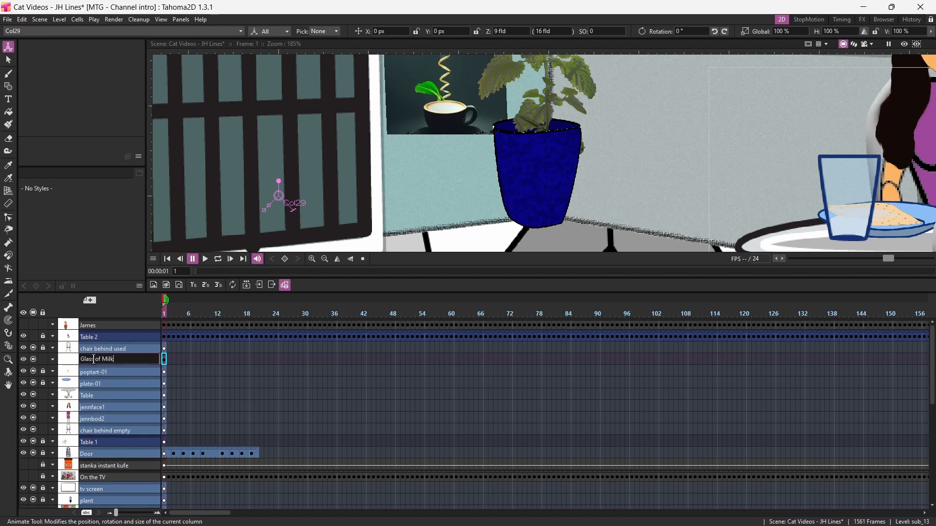
key("Return")
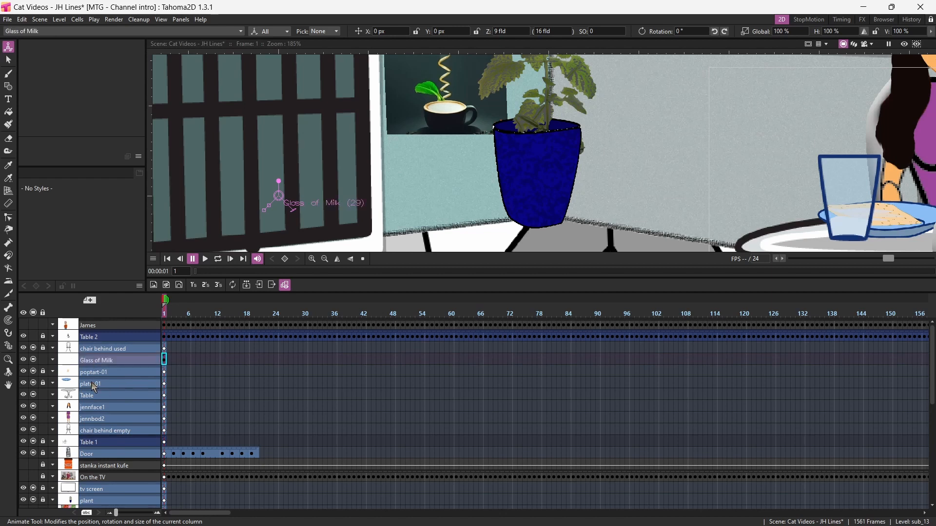
Collapse the columns from chair behind used through chair behind empty into a sub-scene and rename it Table 3
left_click(105, 349)
left_click(110, 430, "shift")
right_click(105, 409)
left_click(147, 281)
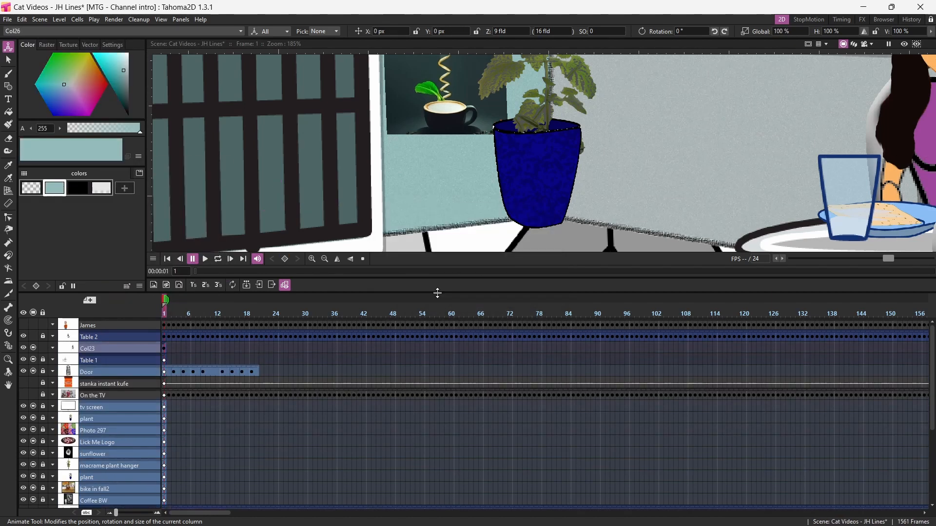
double_click(93, 348)
type("Table 3")
key("Return")
Insert an empty column between Door and stanka instant kufe
scroll(512, 180, "down", 6)
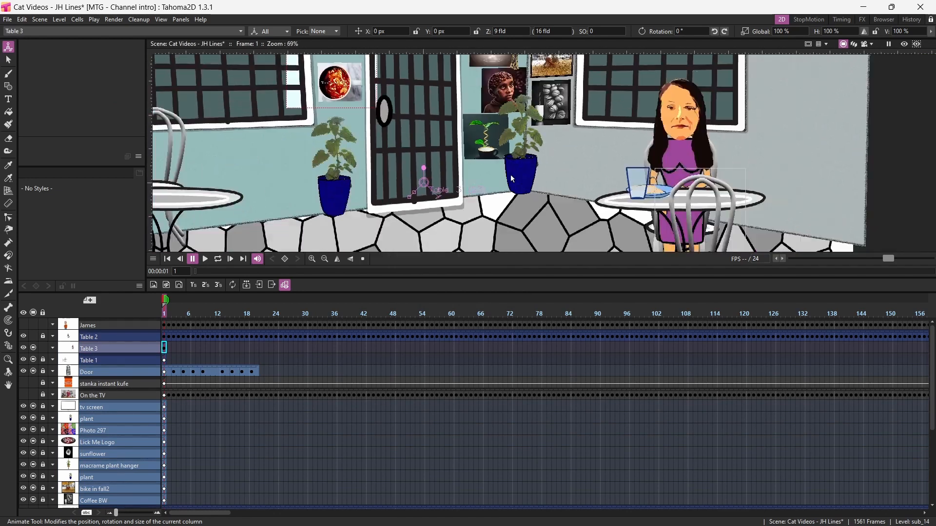
scroll(512, 180, "down", 1)
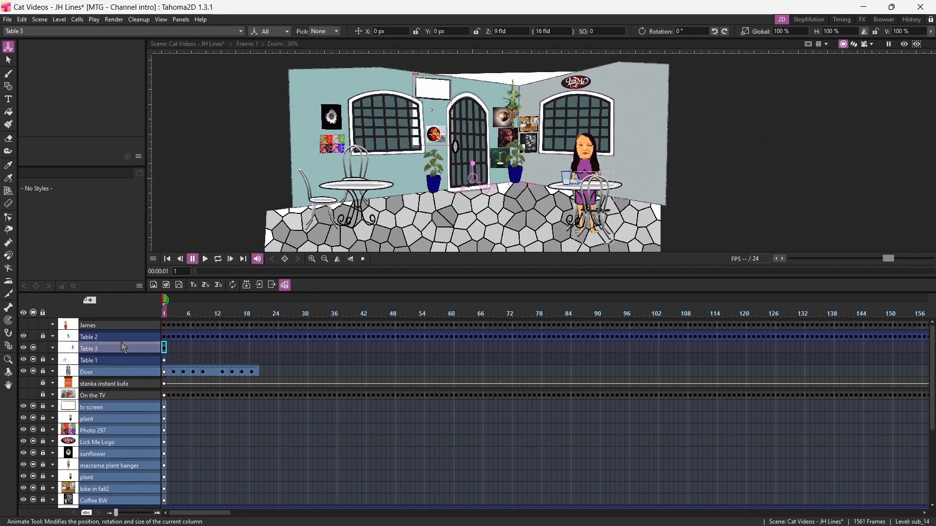
right_click(90, 388)
left_click(217, 351)
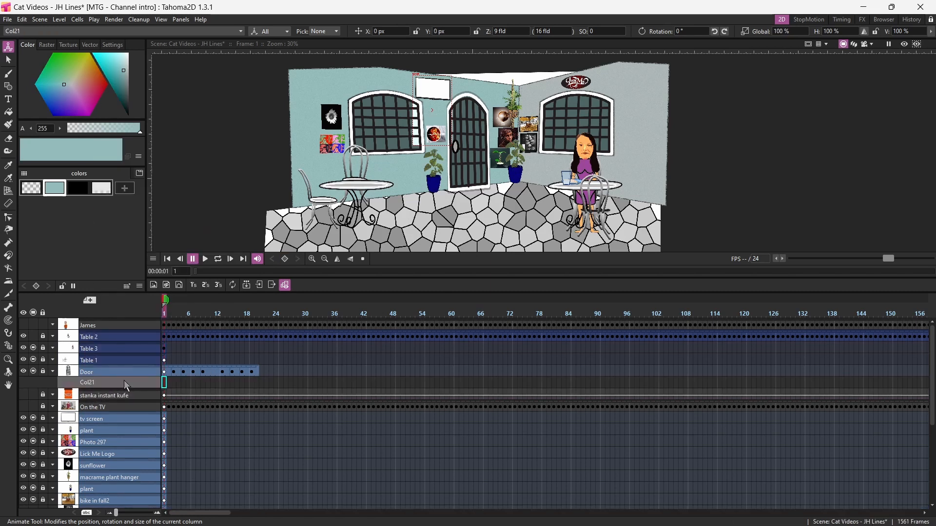
left_click(521, 512)
left_click(302, 145)
scroll(537, 190, "down", 2)
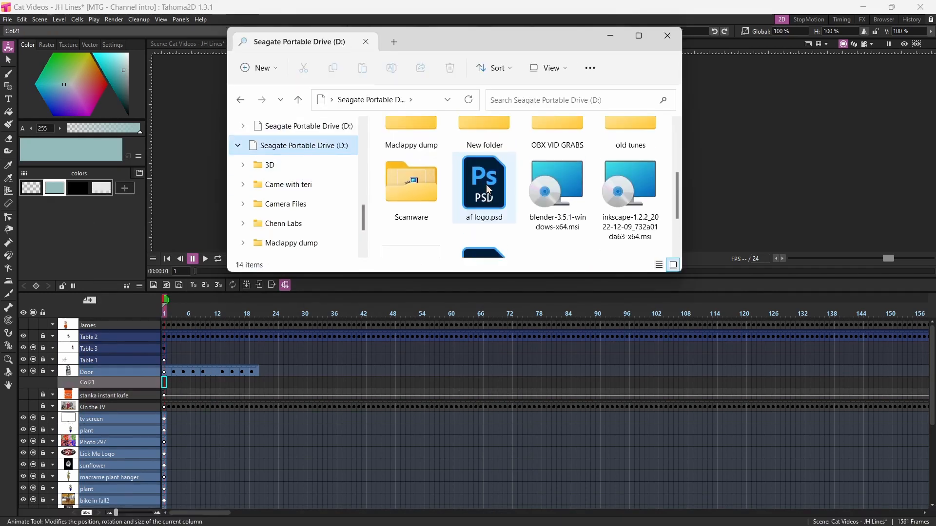
double_click(551, 148)
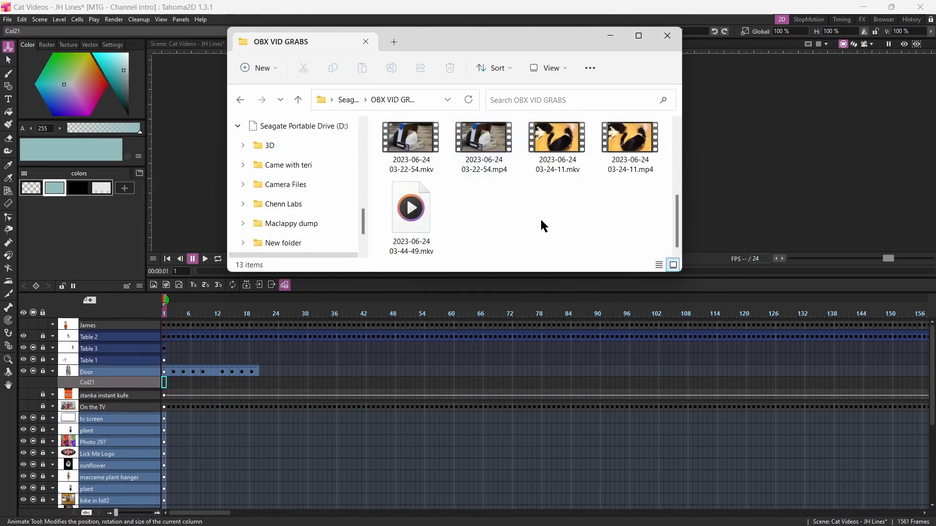
left_click(636, 141)
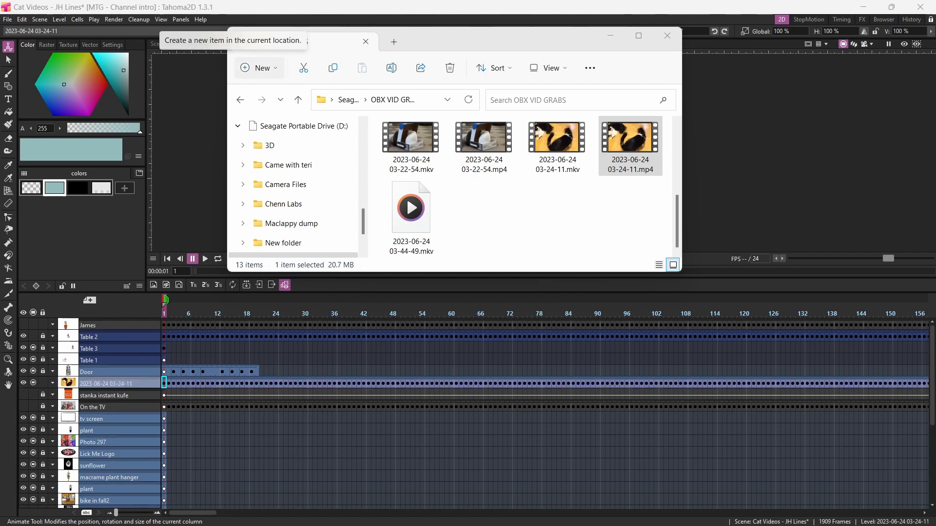
left_click(610, 36)
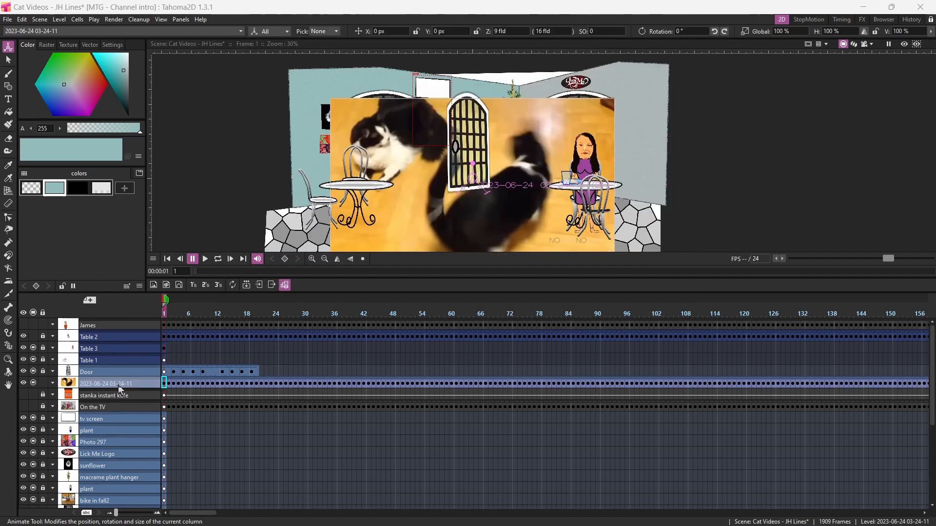
Scale the cat video down and move it over the television screen on the left wall
left_click_drag(455, 197, 471, 171)
left_click_drag(429, 197, 400, 126)
scroll(400, 126, "up", 9)
left_click(8, 385)
left_click_drag(332, 119, 250, 205)
left_click(9, 46)
left_click_drag(433, 166, 441, 158)
left_click_drag(422, 129, 393, 93)
scroll(406, 127, "up", 7)
left_click(8, 385)
left_click_drag(216, 144, 224, 190)
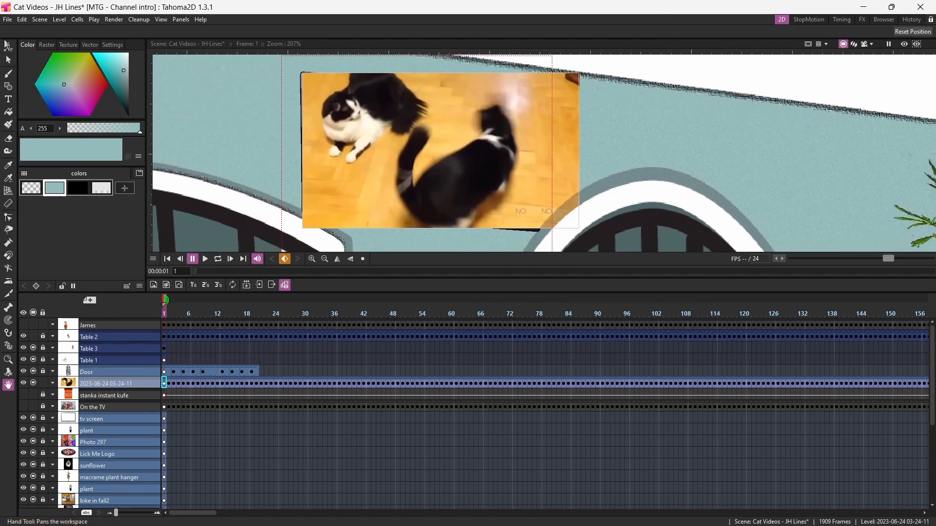
Scale the cat video to 11.85% and shear it to fit the television frame, placed at X -268.12, Y 603.31 px
left_click(7, 45)
left_click_drag(428, 165, 429, 161)
left_click_drag(489, 141, 435, 177)
left_click_drag(470, 128, 471, 135)
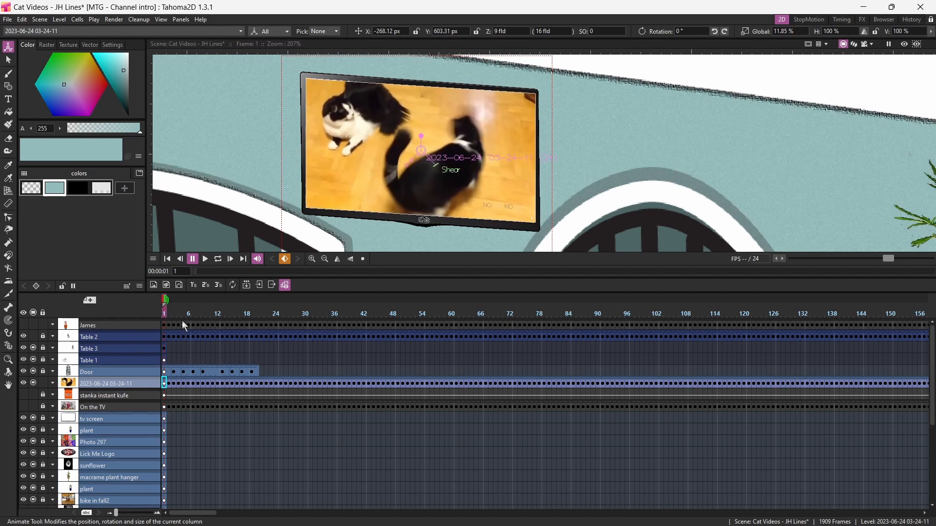
Enlarge the viewer area above the timeline and turn on Table 2's camera stand visibility
left_click_drag(166, 300, 152, 390)
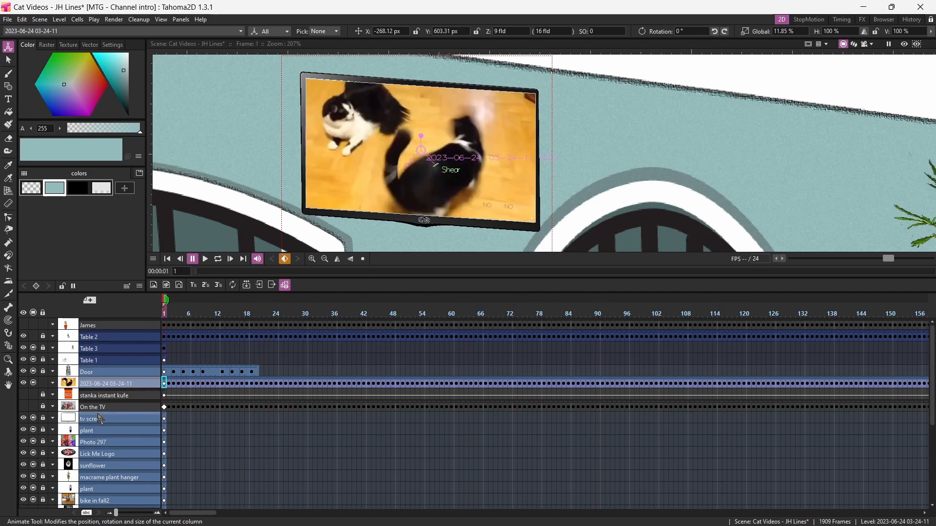
scroll(275, 409, "down", 1)
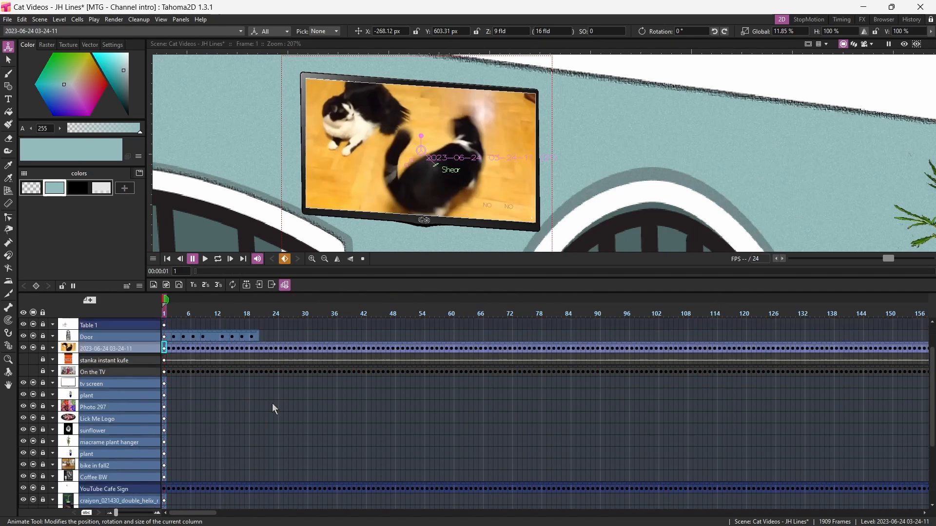
left_click_drag(457, 279, 458, 444)
scroll(382, 285, "down", 4)
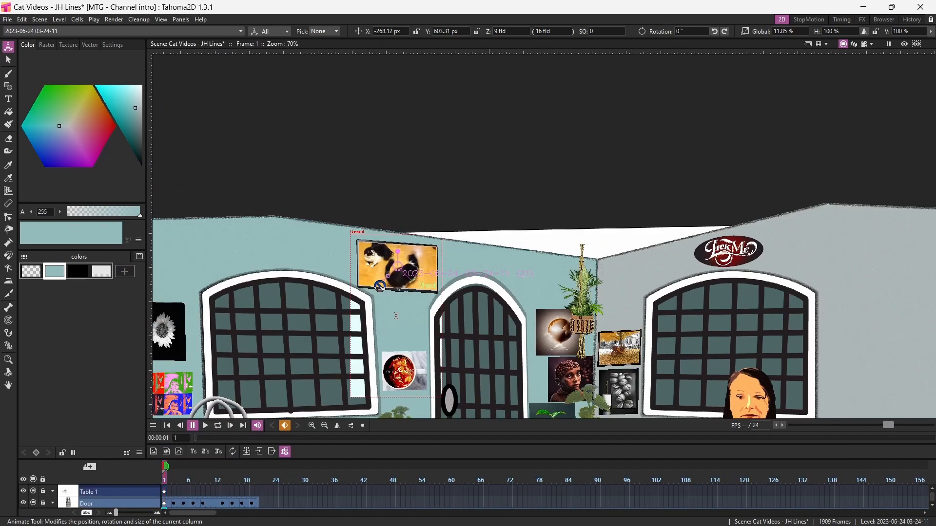
scroll(380, 286, "down", 3)
left_click_drag(374, 444, 374, 409)
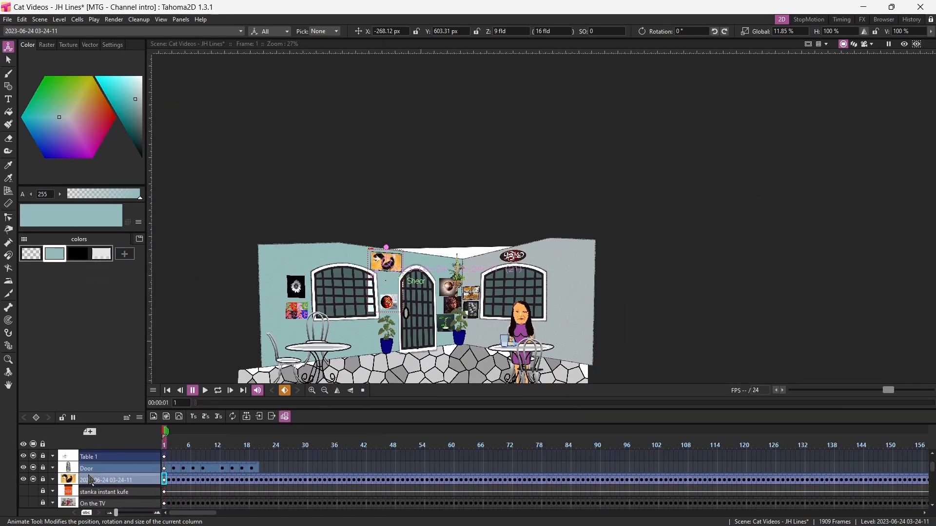
scroll(90, 478, "up", 1)
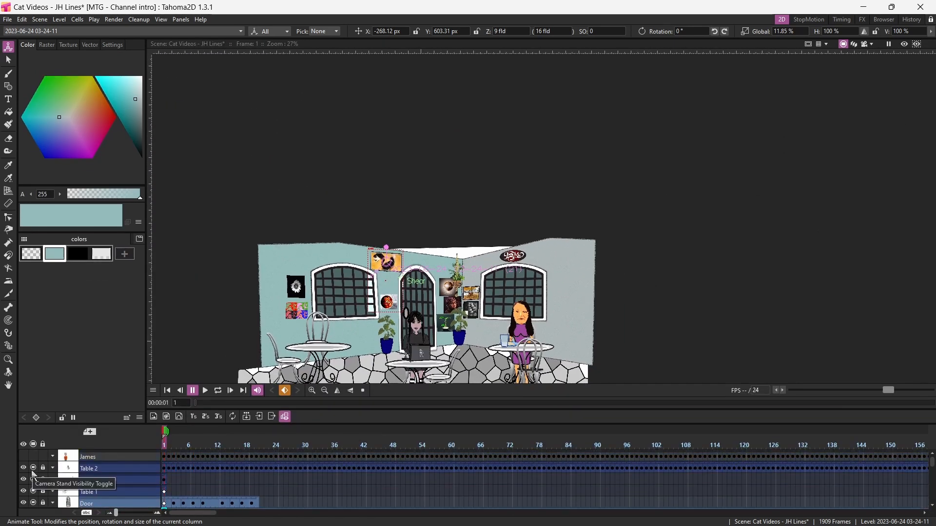
At frame 1, tighten Camera1 around the wall television at 14.41% scale, X -265.8, Y 554.78 px
scroll(400, 292, "up", 3)
scroll(371, 269, "up", 1)
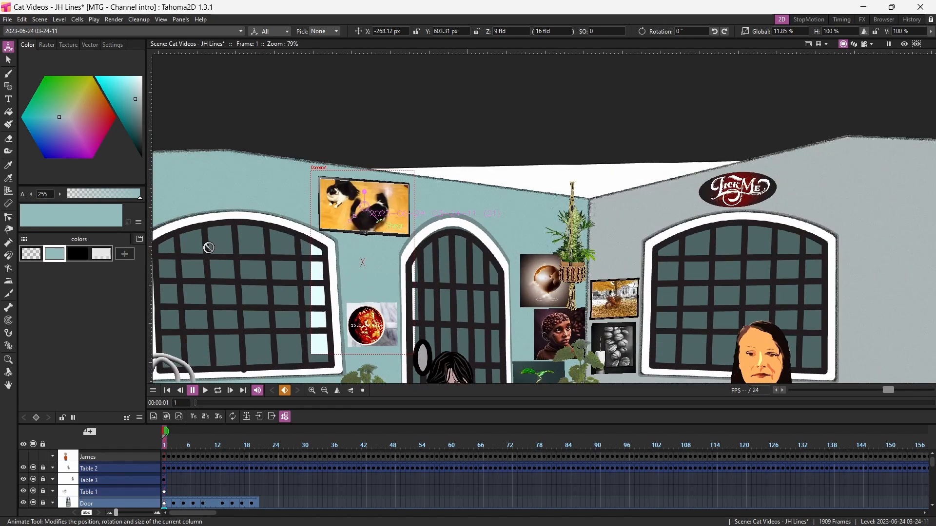
scroll(201, 466, "down", 2)
scroll(199, 461, "down", 3)
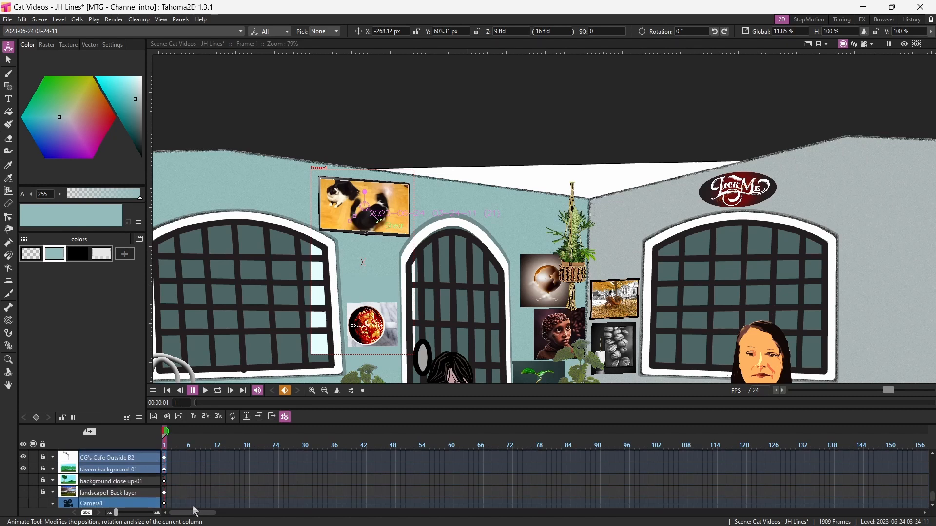
left_click_drag(194, 512, 107, 521)
left_click(434, 504)
left_click(322, 504)
left_click(164, 444)
left_click(165, 504)
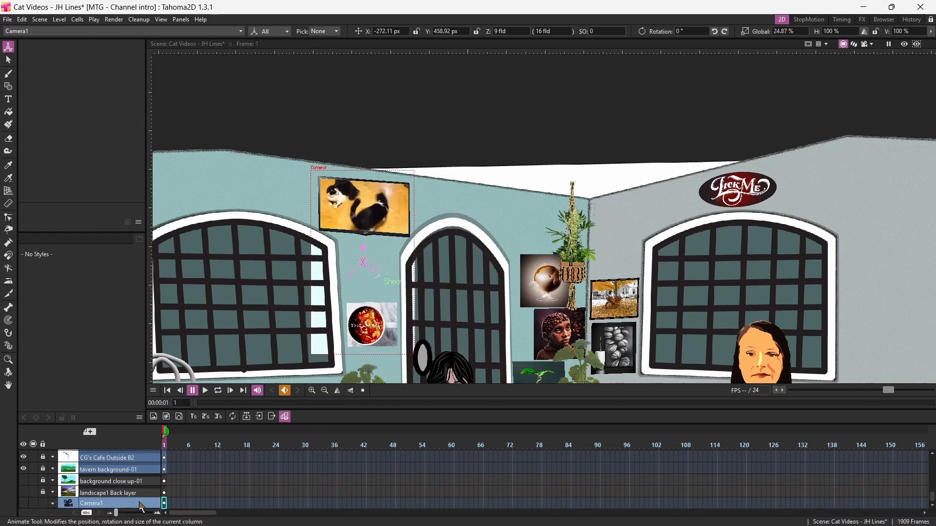
left_click_drag(367, 261, 356, 251)
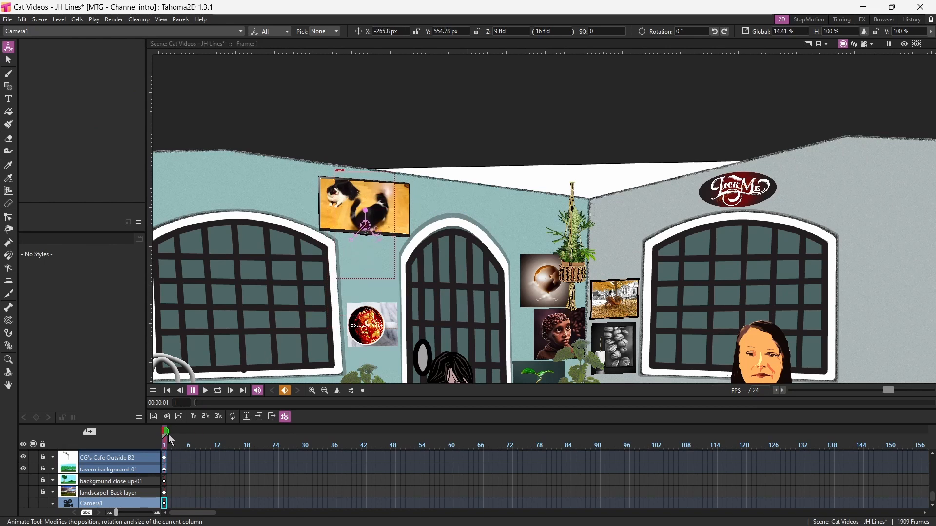
Hold the close television framing with a Camera1 key at frame 122 and save the scene
left_click_drag(168, 435, 682, 429)
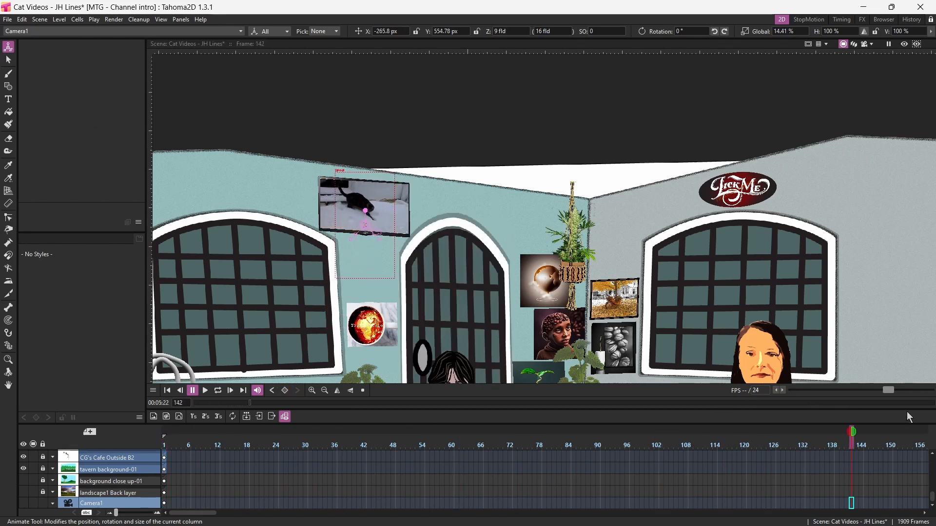
left_click_drag(935, 369, 494, 507)
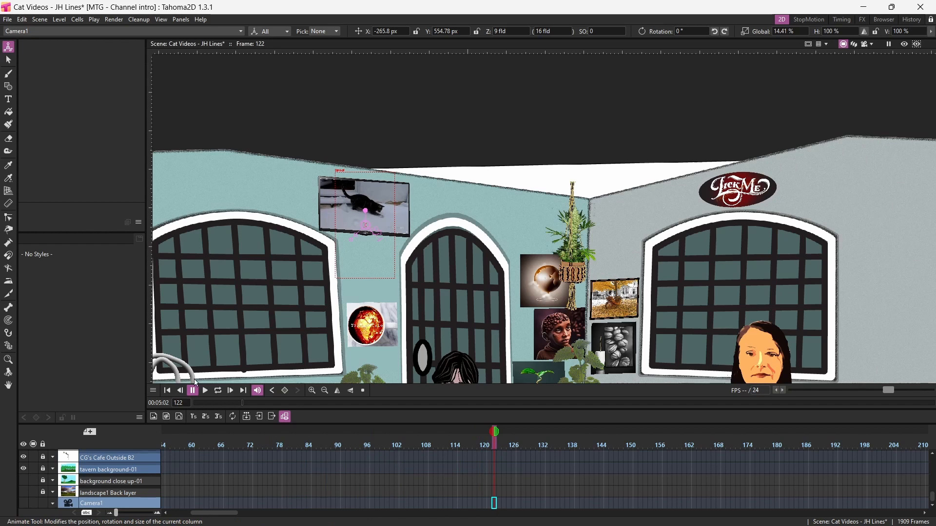
left_click(594, 445)
key("ctrl+s")
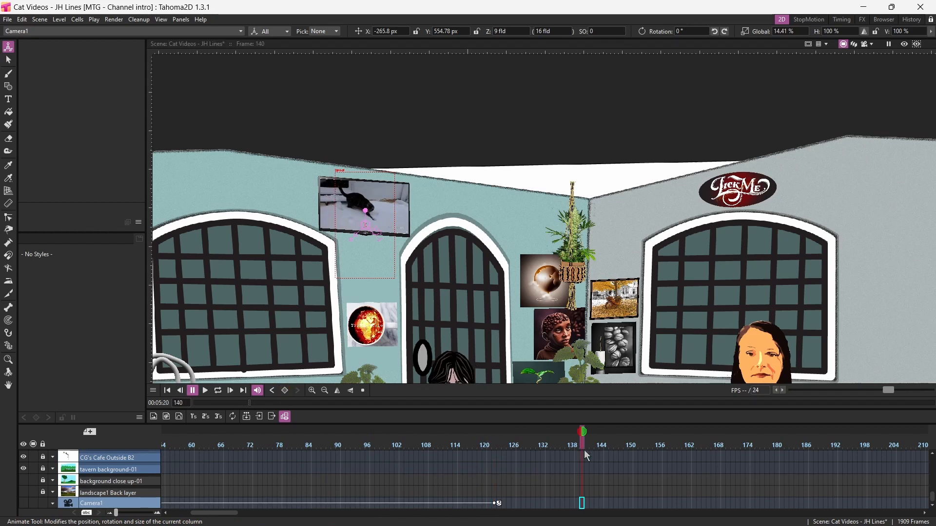
At frame 141, widen Camera1 to 55.73% scale and move it to X -206.37, Y 305.92 px
left_click(587, 445)
scroll(374, 267, "down", 3)
left_click_drag(350, 240, 378, 314)
Show the orange-shirted man's column and reframe Camera1 around him at 68.07% scale, X -207.86, Y 46.03 px
scroll(86, 463, "up", 3)
scroll(86, 463, "up", 5)
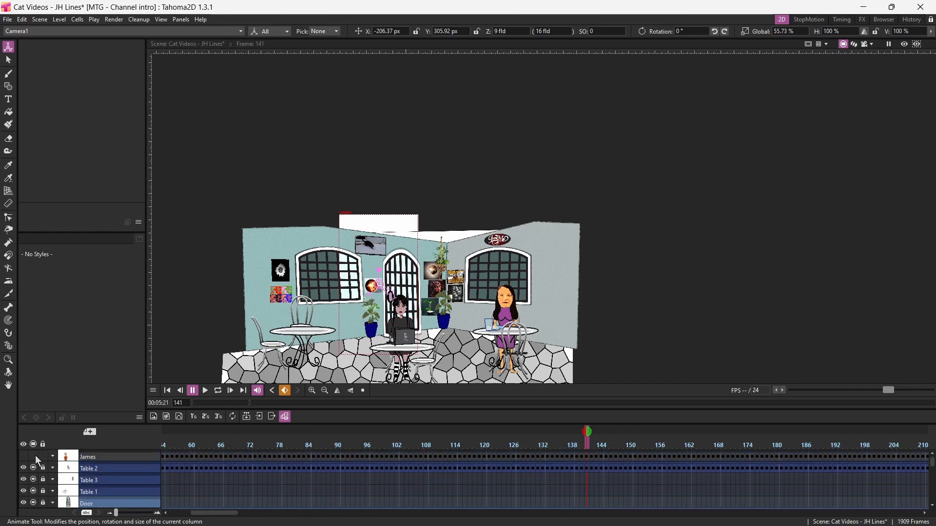
left_click(34, 457)
scroll(121, 479, "down", 10)
left_click_drag(378, 316, 358, 330)
left_click_drag(355, 284, 355, 286)
left_click_drag(346, 363, 358, 318)
left_click_drag(359, 306, 360, 326)
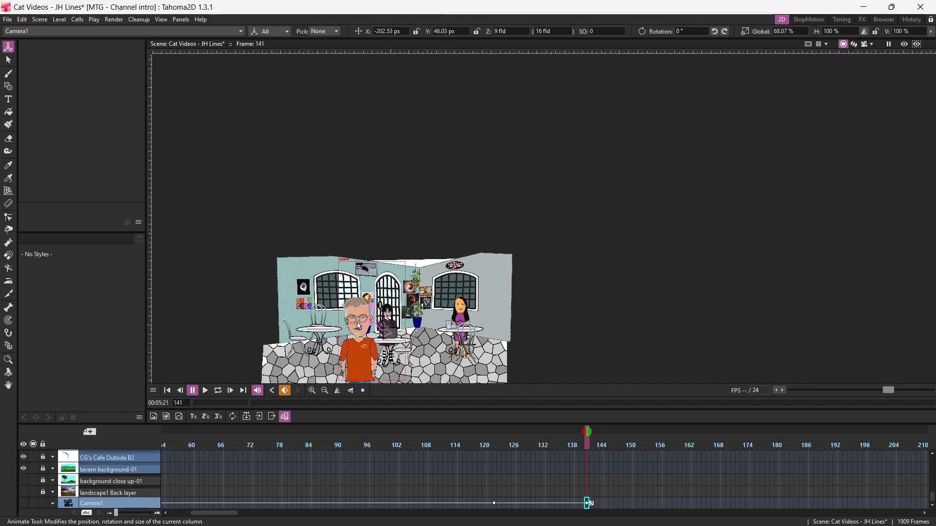
Turn off camera stand visibility for the orange-shirted man's column and save the scene
scroll(83, 487, "up", 5)
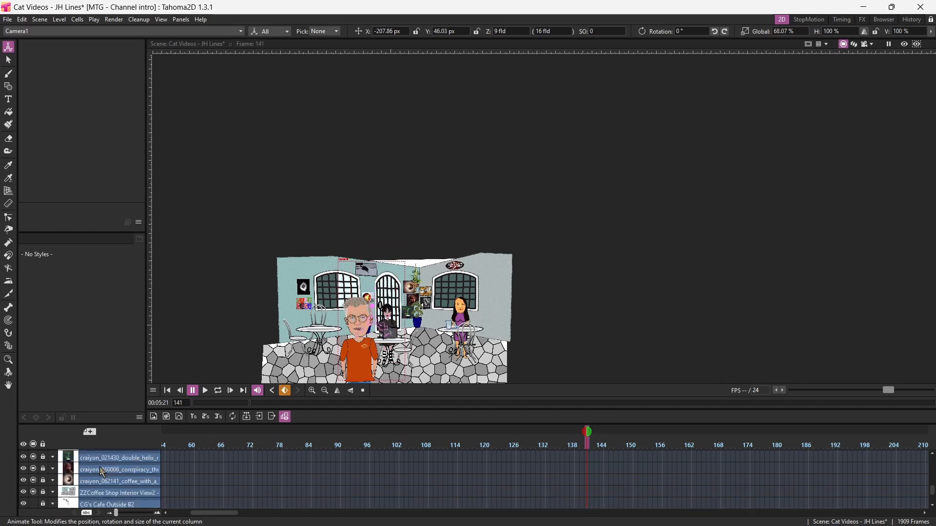
left_click(33, 457)
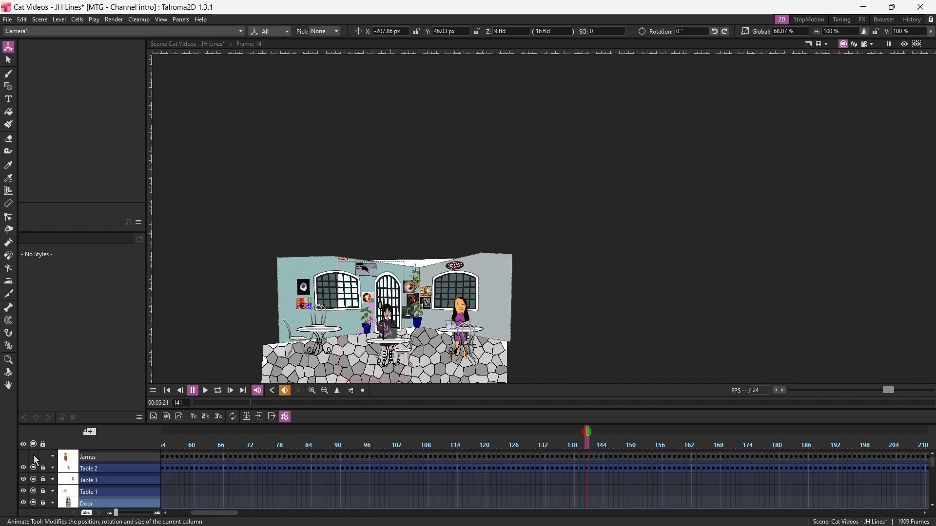
left_click(7, 19)
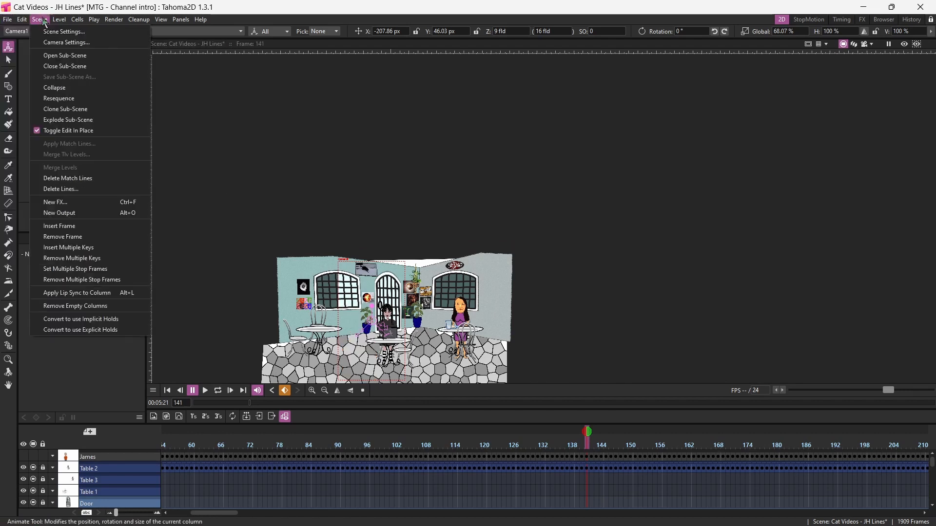
left_click(29, 51)
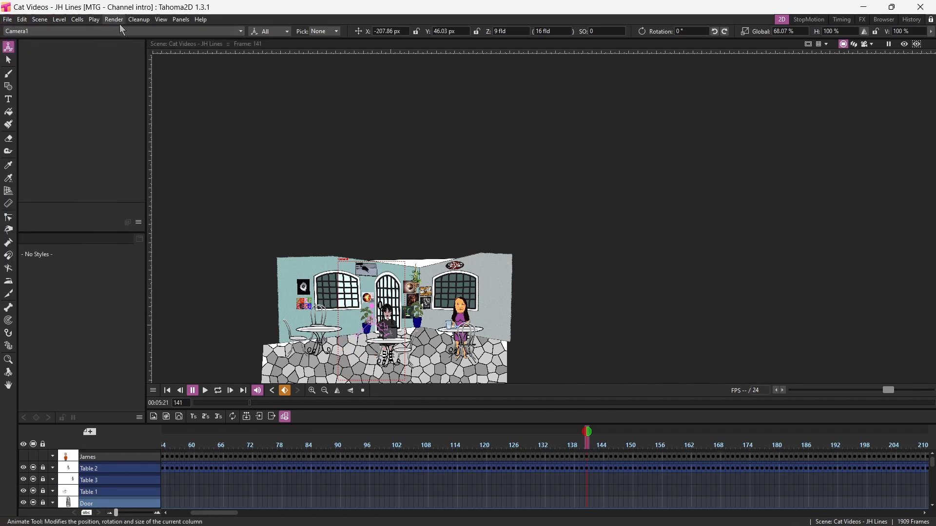
In File Explorer, create a folder named Cat Vids inside the YouTube Cafe folder and open it
left_click(519, 520)
scroll(324, 149, "up", 3)
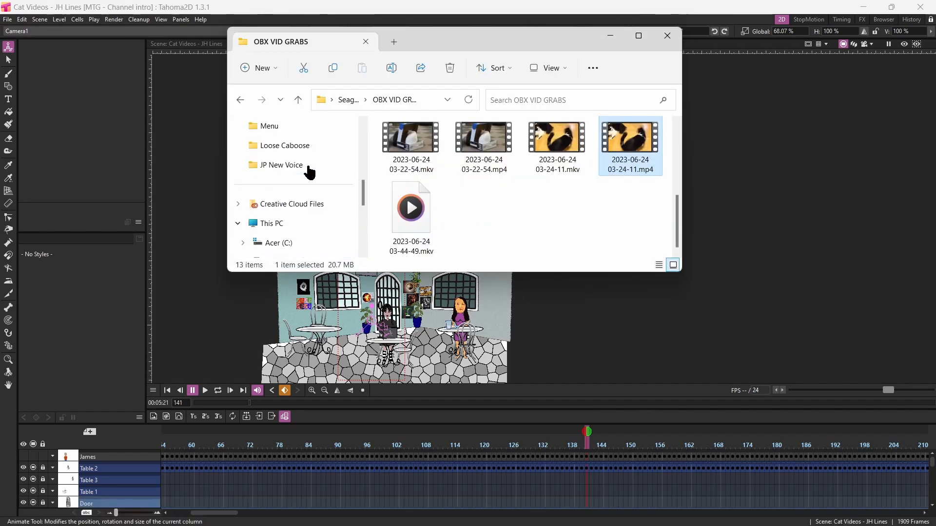
left_click(308, 166)
left_click(350, 100)
left_click(258, 68)
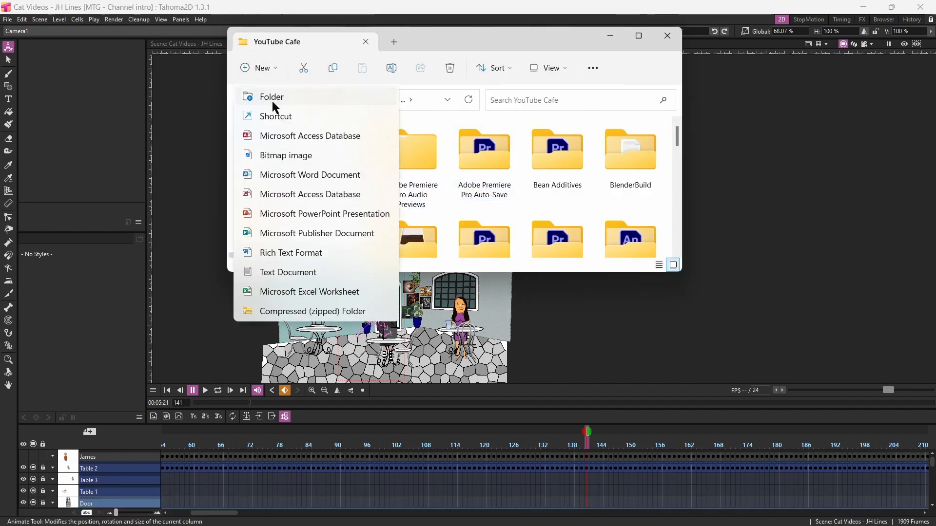
left_click(272, 99)
type("Cat Vids")
key("Return")
double_click(644, 143)
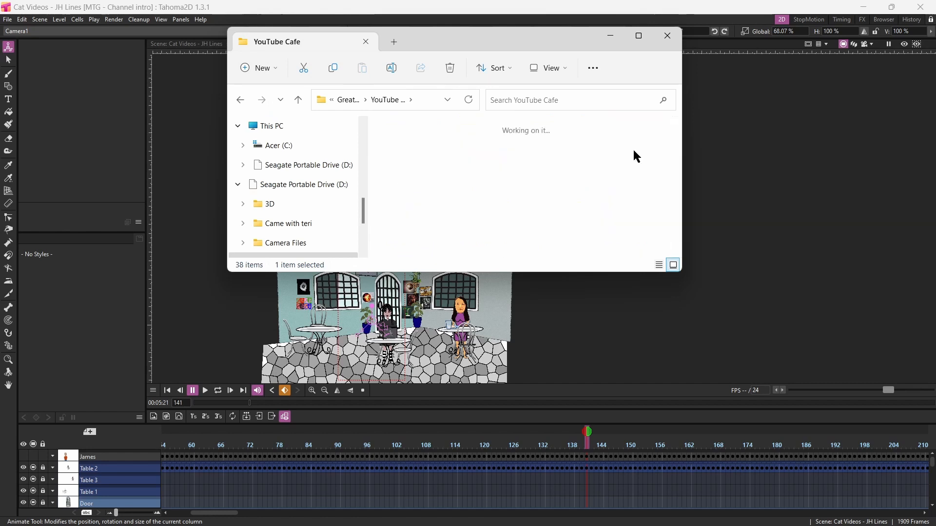
Return to Tahoma2D and set the render output's save location to the YouTube Cafe\Cat Vids folder
left_click(205, 46)
left_click(115, 20)
left_click(135, 66)
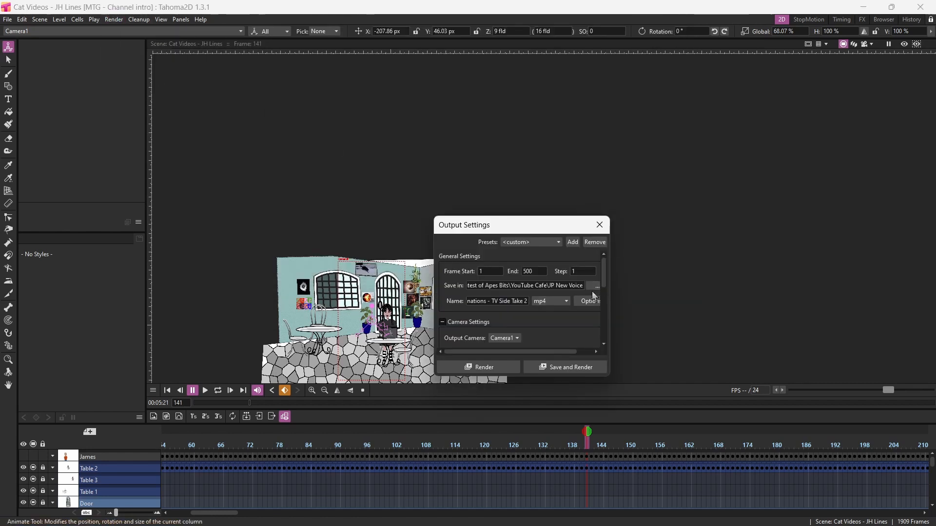
left_click(596, 288)
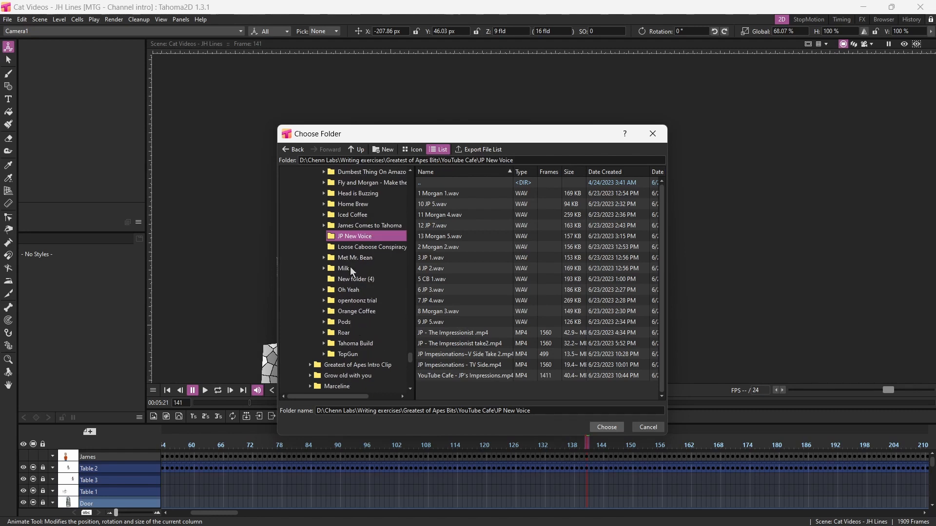
scroll(351, 243, "up", 5)
left_click(349, 204)
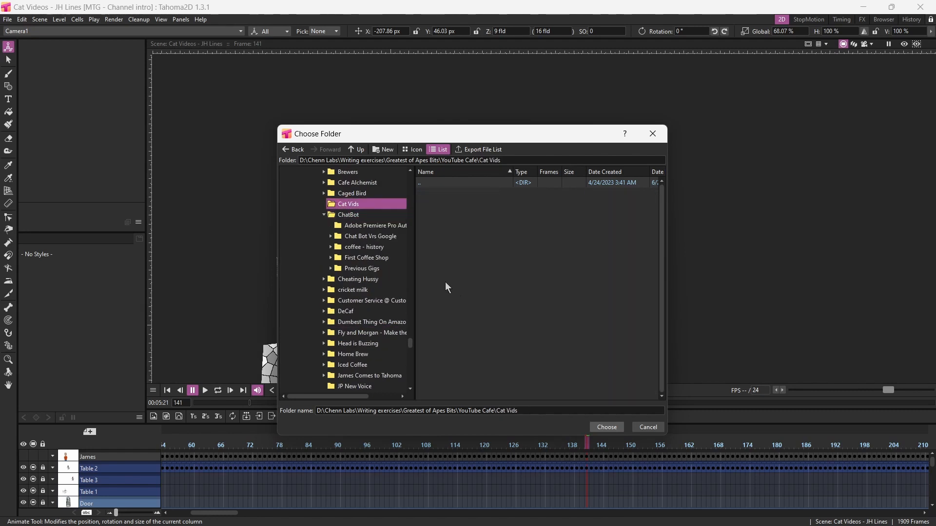
left_click(607, 428)
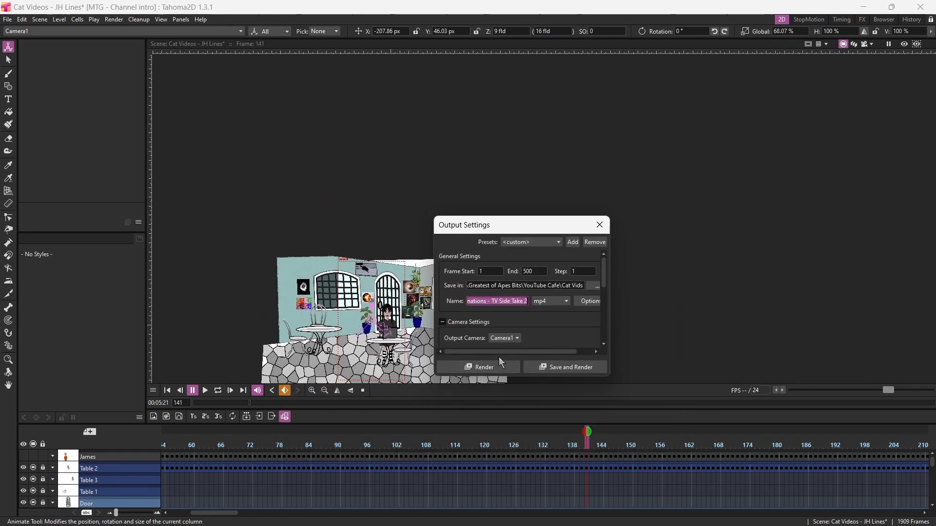
Name the mp4 output YouTube Cafe - JH Side B roll, then save the settings and render
type("Cat Vide")
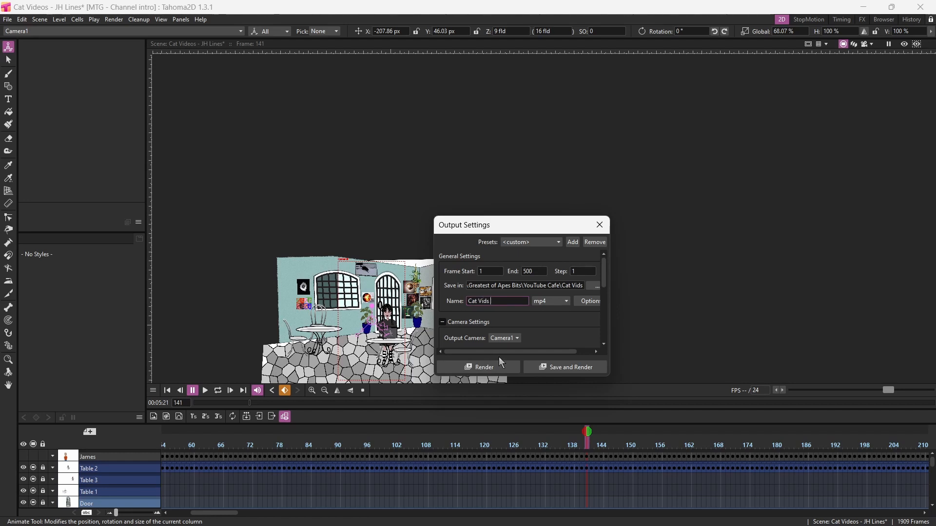
key("BackSpace")
key("BackSpace")
key("BackSpace")
key("BackSpace")
key("BackSpace")
key("BackSpace")
key("BackSpace")
key("BackSpace")
type("YouTube Cafe - JH Side B roll")
left_click(565, 367)
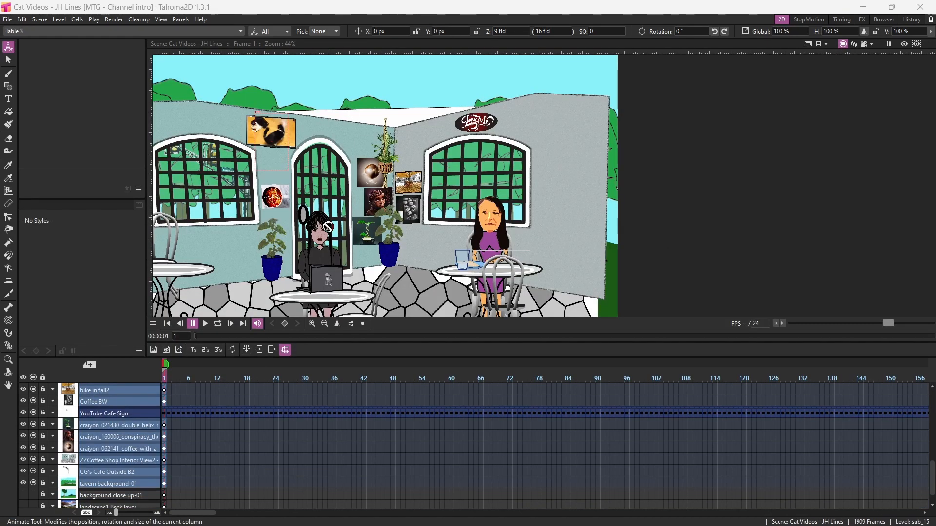
Turn on both camera stand and preview visibility for the orange-shirted man's column
scroll(144, 447, "up", 5)
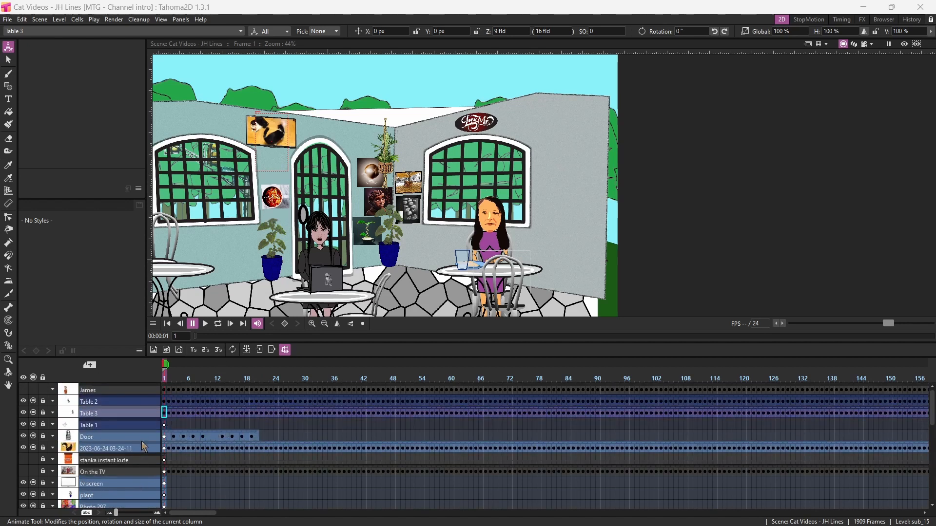
left_click(32, 389)
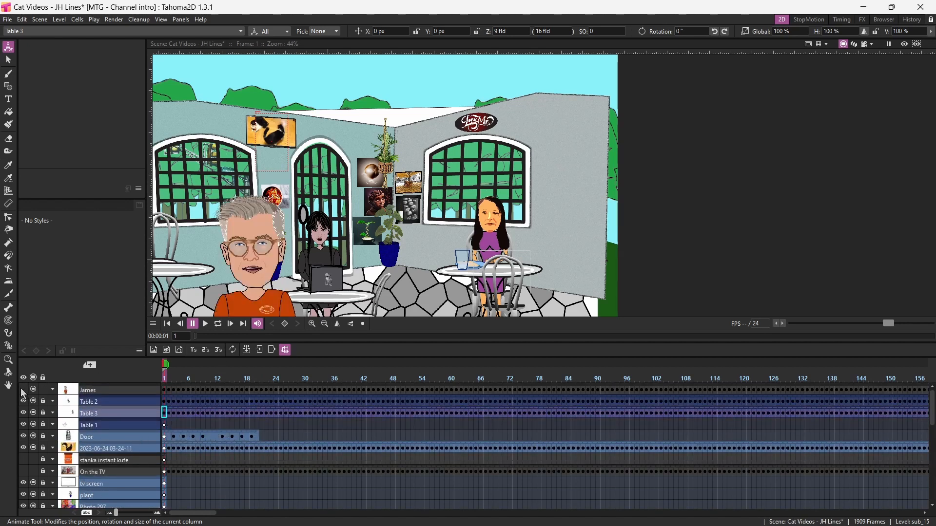
left_click(22, 389)
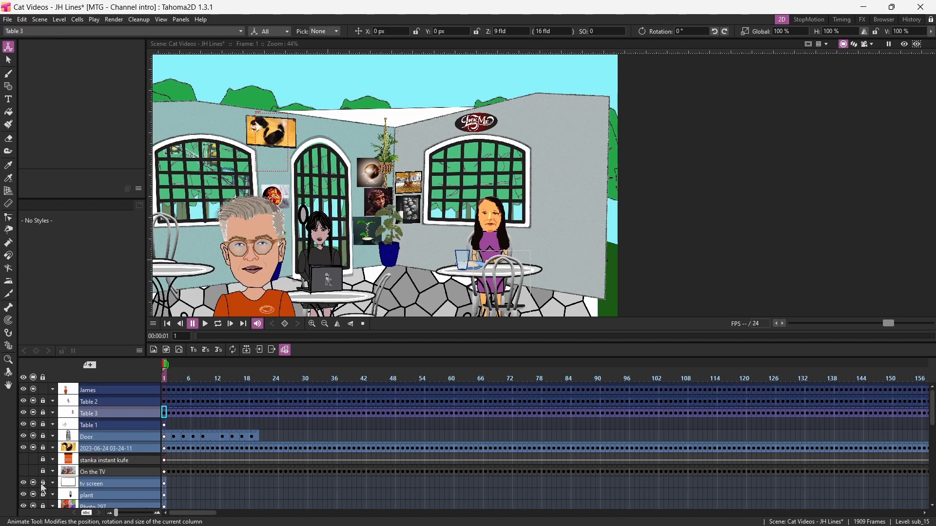
Turn off camera stand visibility for the YouTube Cafe Sign column
scroll(42, 415, "down", 10)
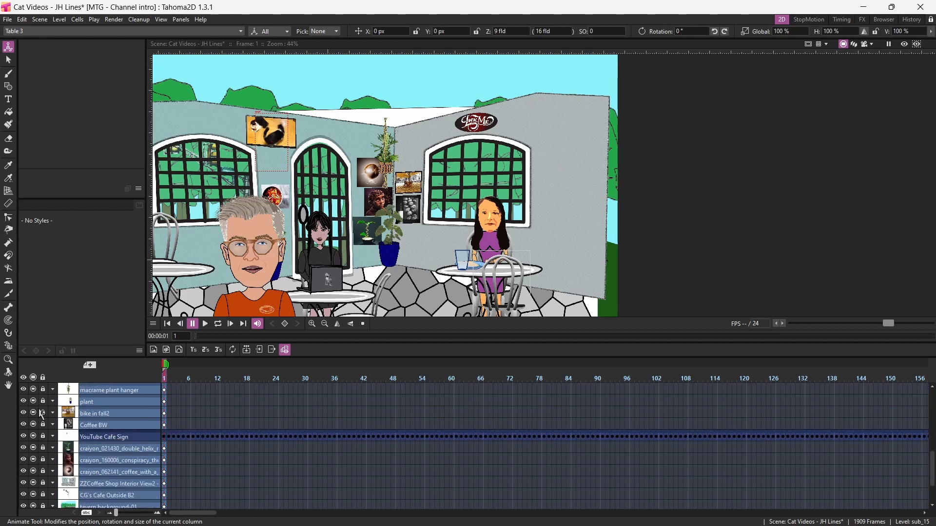
scroll(42, 415, "down", 1)
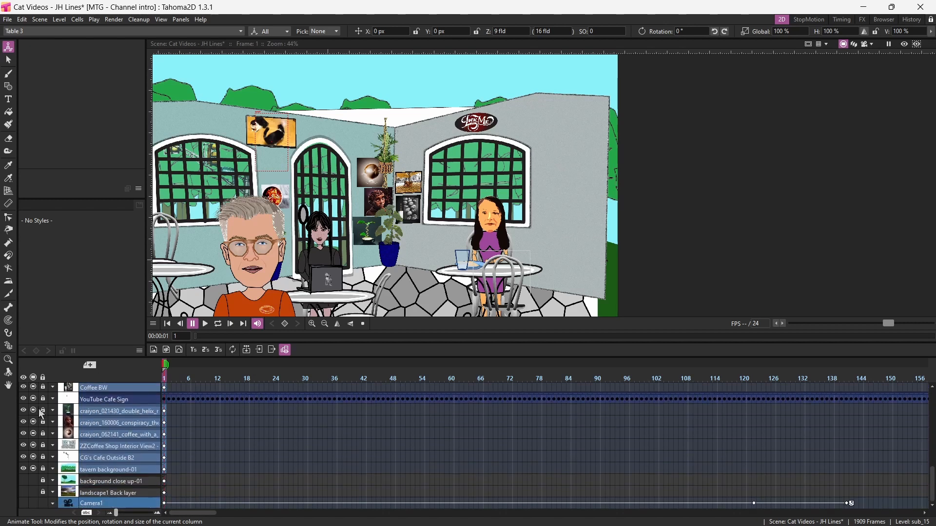
scroll(42, 415, "up", 1)
scroll(42, 416, "up", 6)
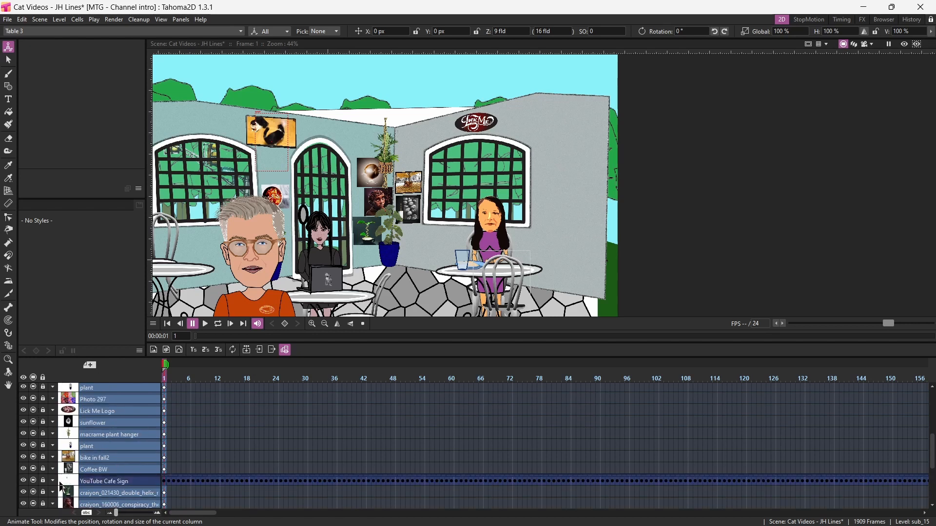
left_click(33, 482)
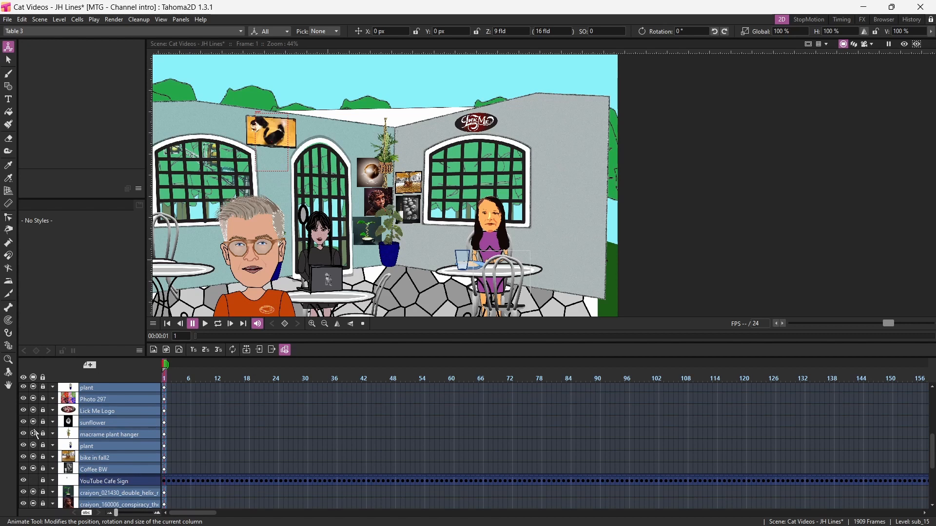
scroll(34, 454, "up", 9)
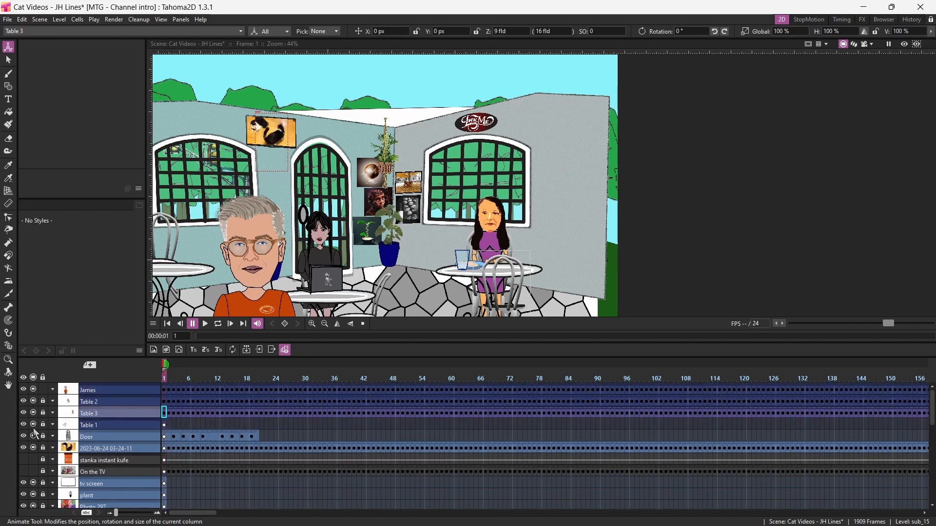
left_click(33, 401)
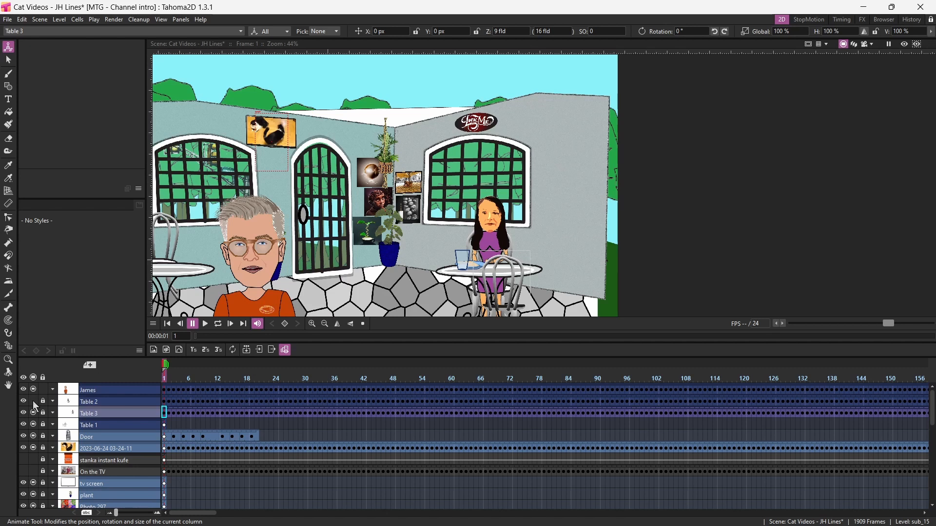
left_click(34, 414)
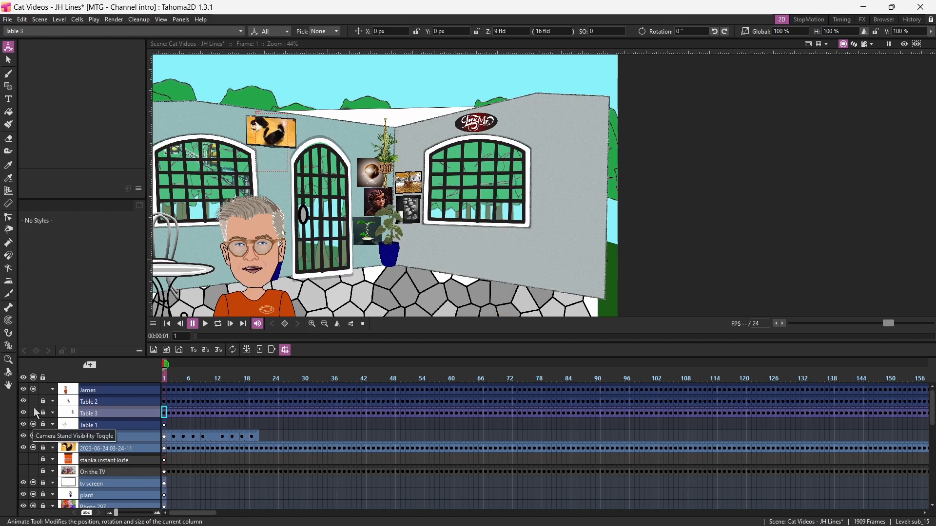
scroll(37, 408, "down", 2)
scroll(36, 407, "up", 2)
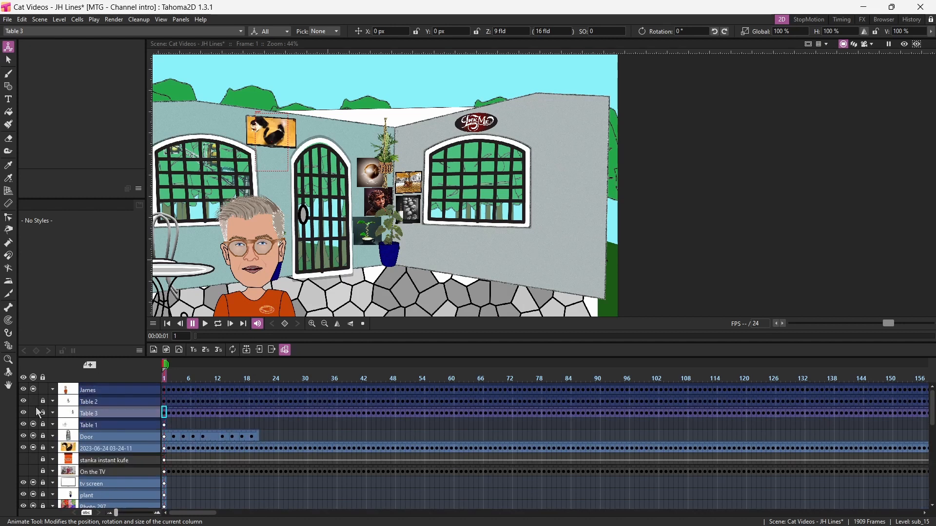
left_click(33, 448)
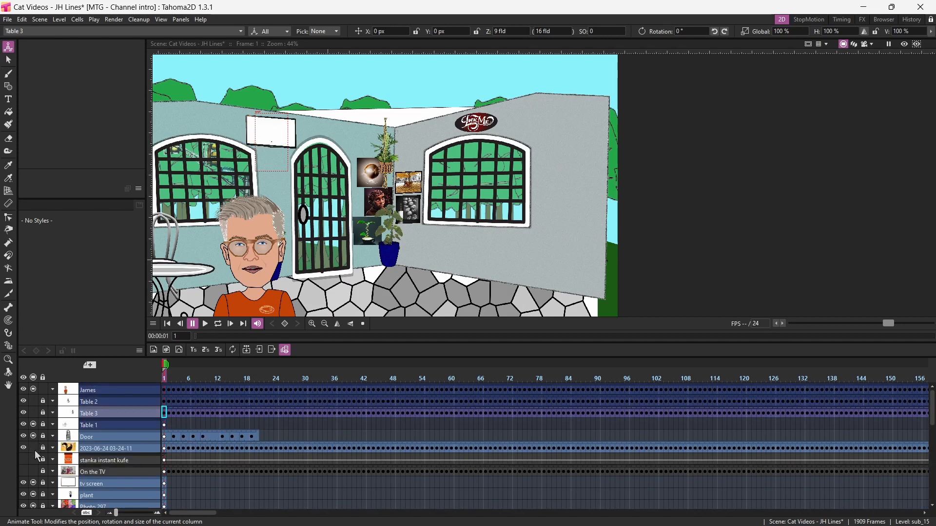
scroll(34, 451, "down", 3)
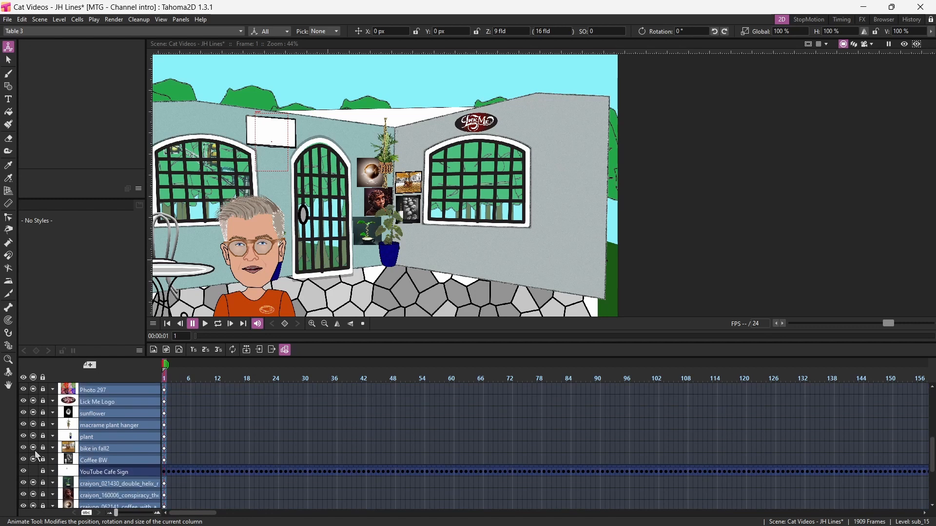
Set the current frame to 49, then switch to File Explorer and open the Cat Vids folder
scroll(34, 451, "down", 1)
scroll(34, 450, "down", 2)
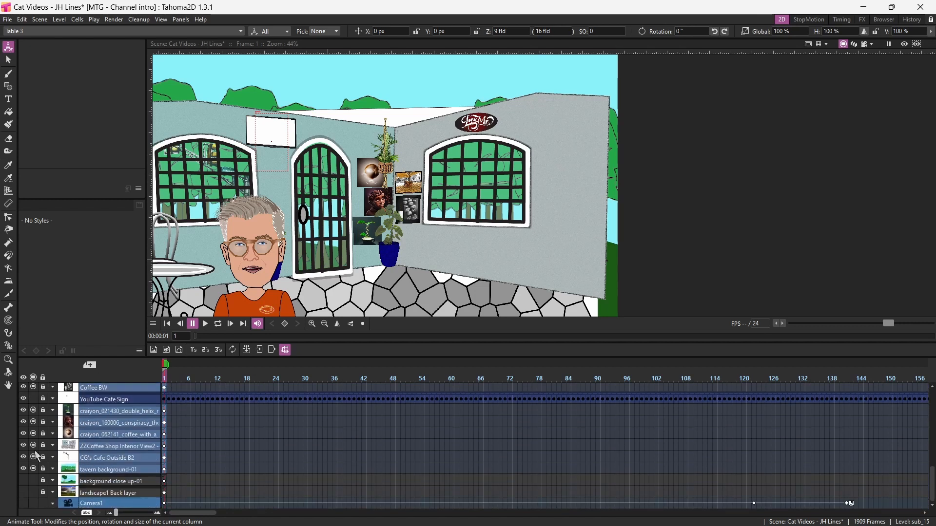
left_click(393, 380)
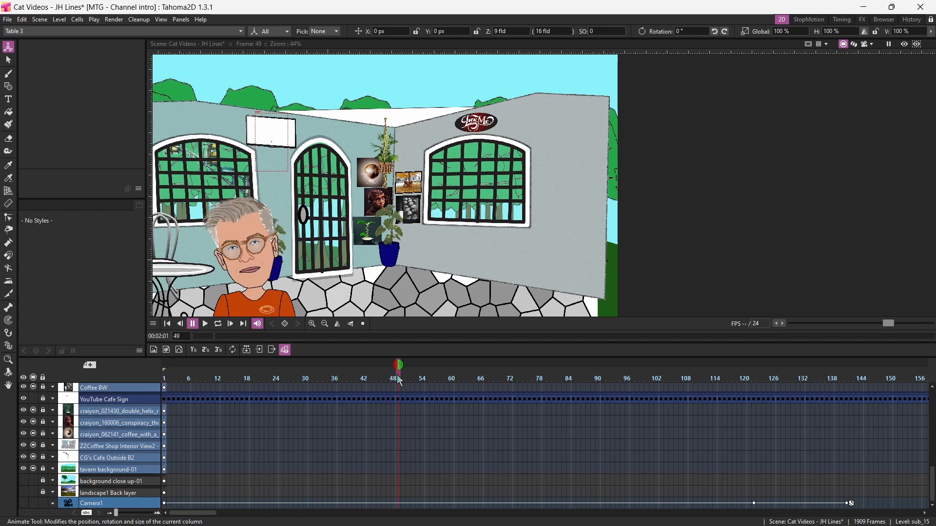
mouse_move(390, 524)
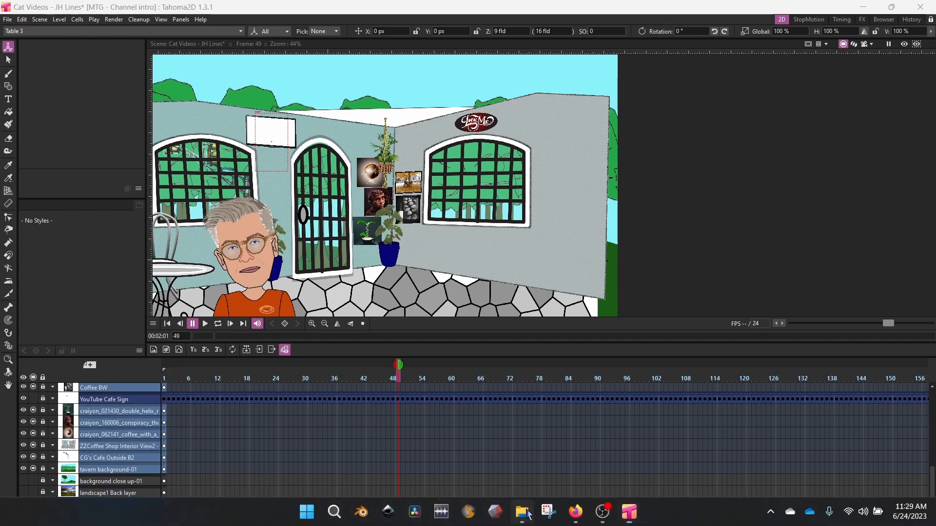
left_click(522, 512)
scroll(487, 150, "up", 5)
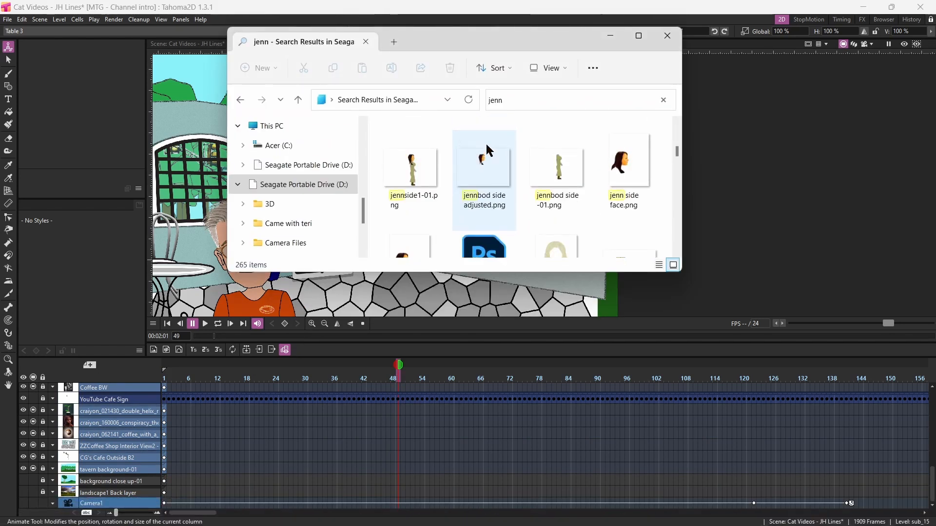
scroll(489, 151, "up", 4)
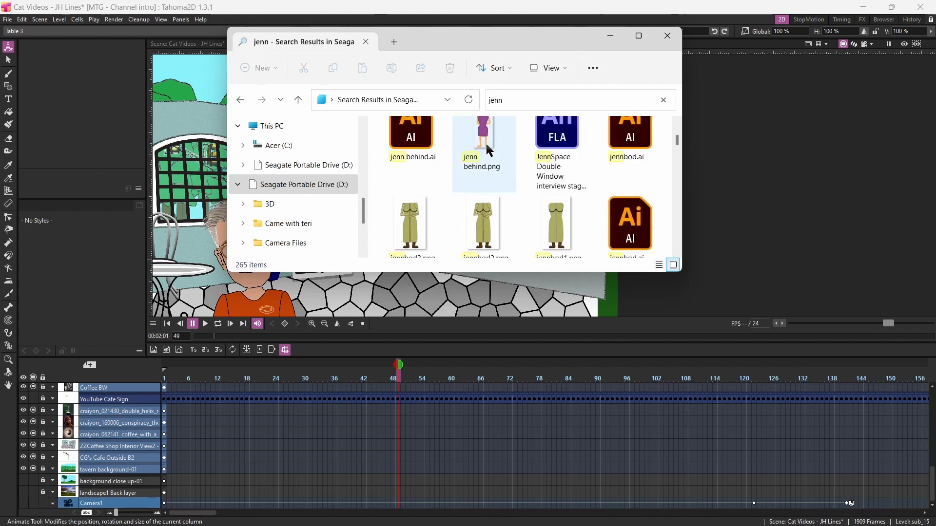
scroll(489, 151, "down", 1)
scroll(298, 157, "up", 5)
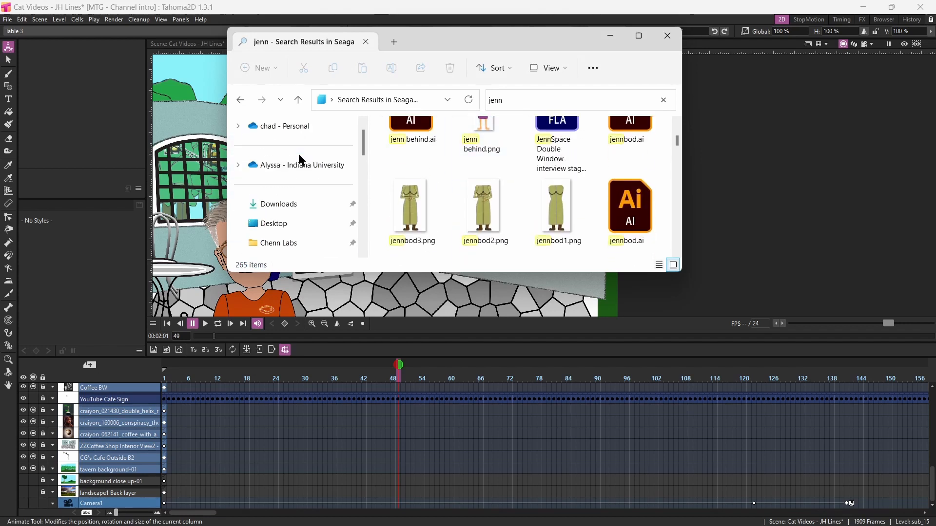
scroll(299, 155, "down", 5)
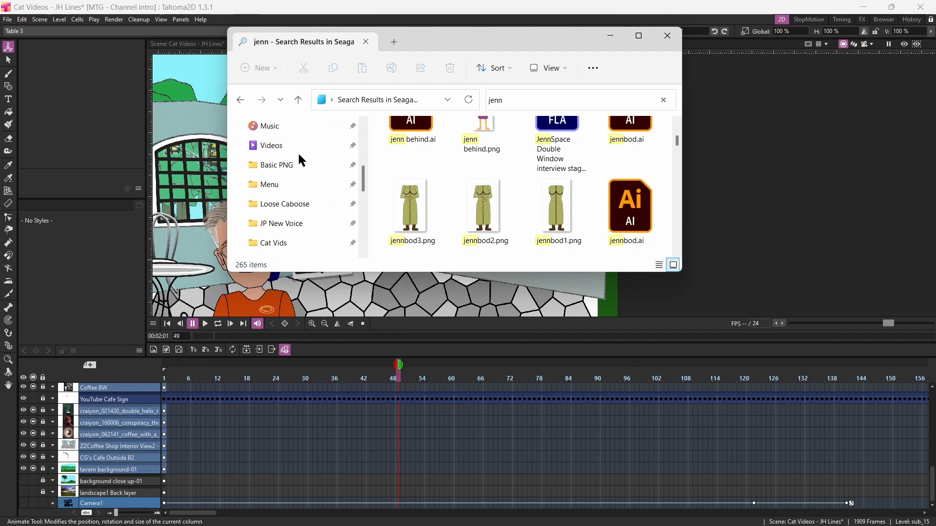
scroll(299, 157, "down", 1)
left_click(274, 224)
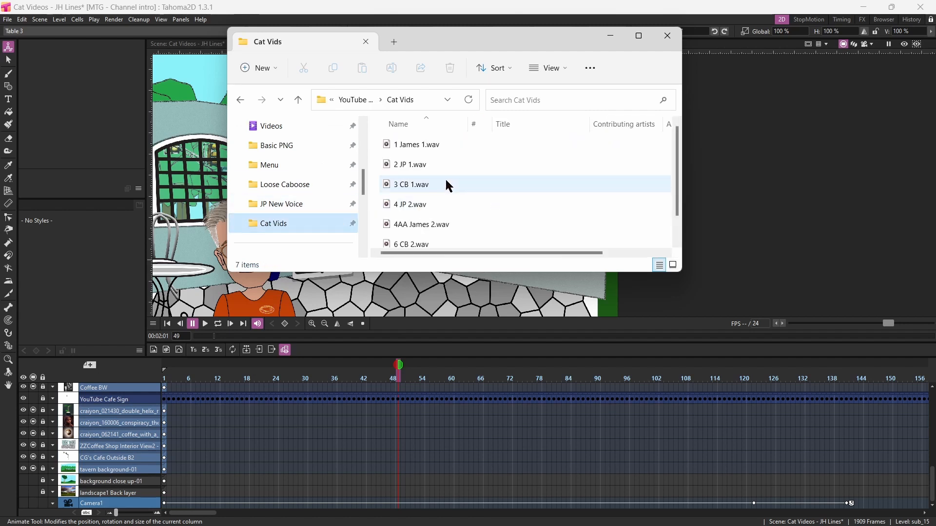
Import 1 James 1.wav into the timeline at frame 49 and return to the Tahoma2D scene
left_click_drag(433, 145, 728, 197)
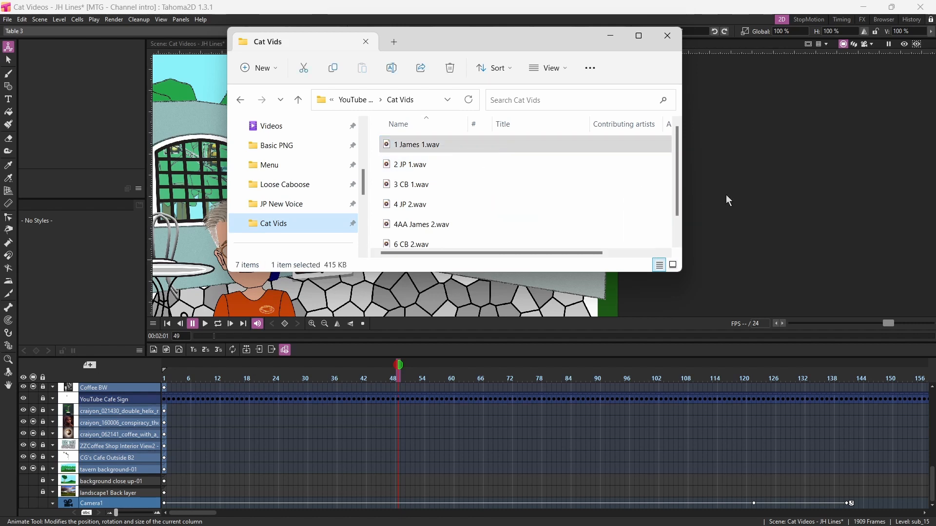
left_click(610, 36)
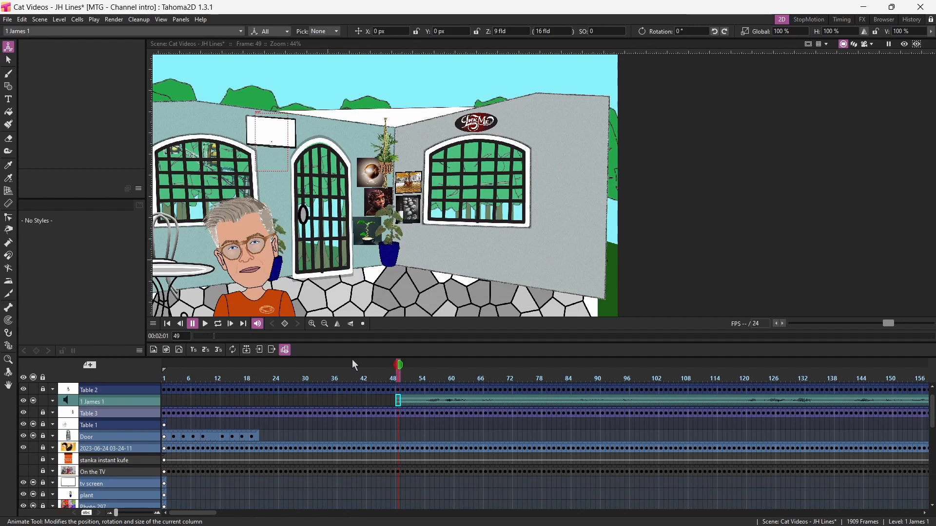
Play the scene with the imported voice clip from frame 33, pausing partway, and stop at frame 452
left_click(320, 366)
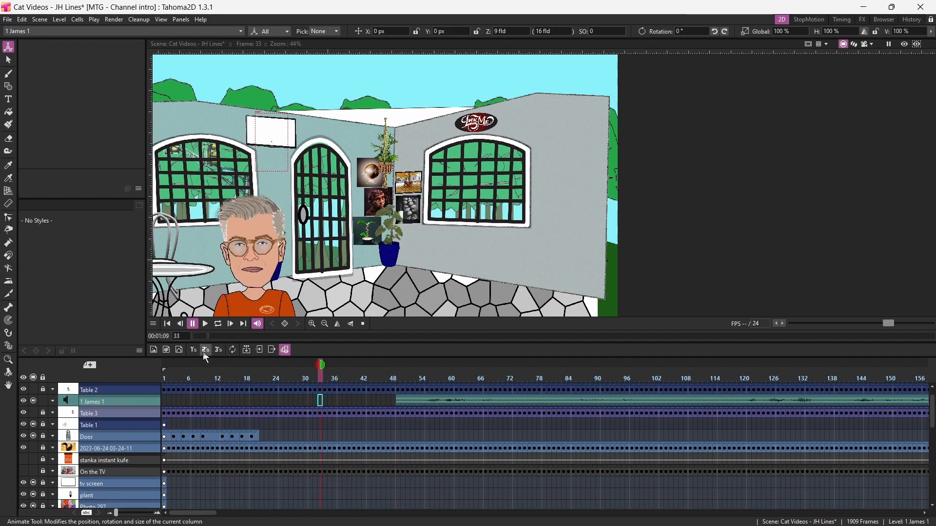
left_click(205, 323)
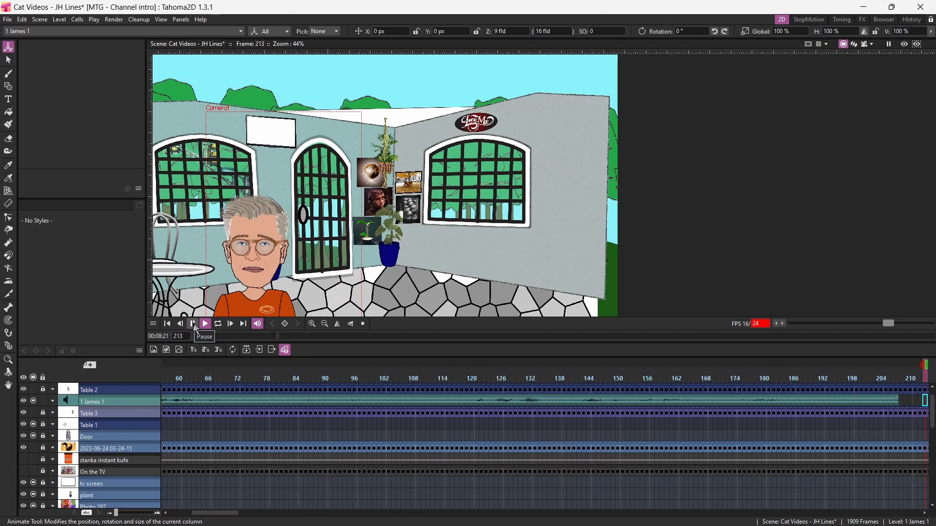
left_click(194, 324)
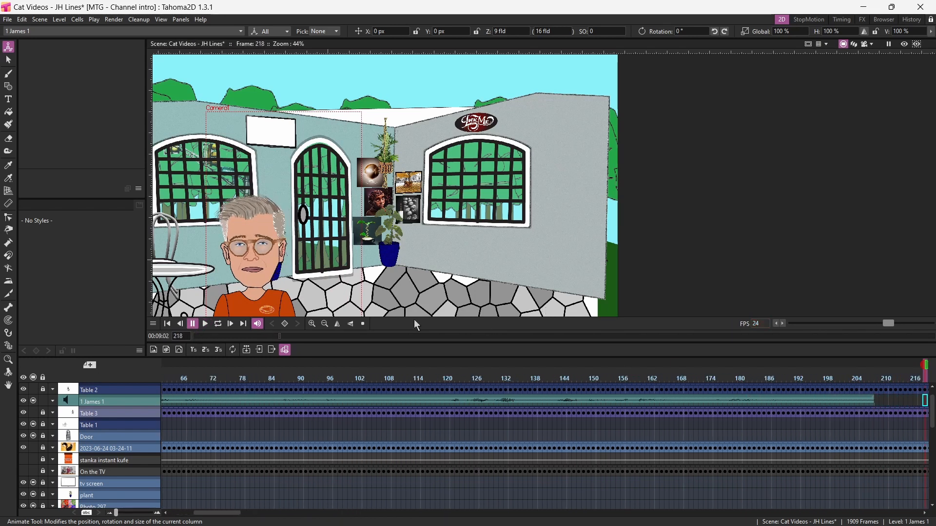
left_click(207, 324)
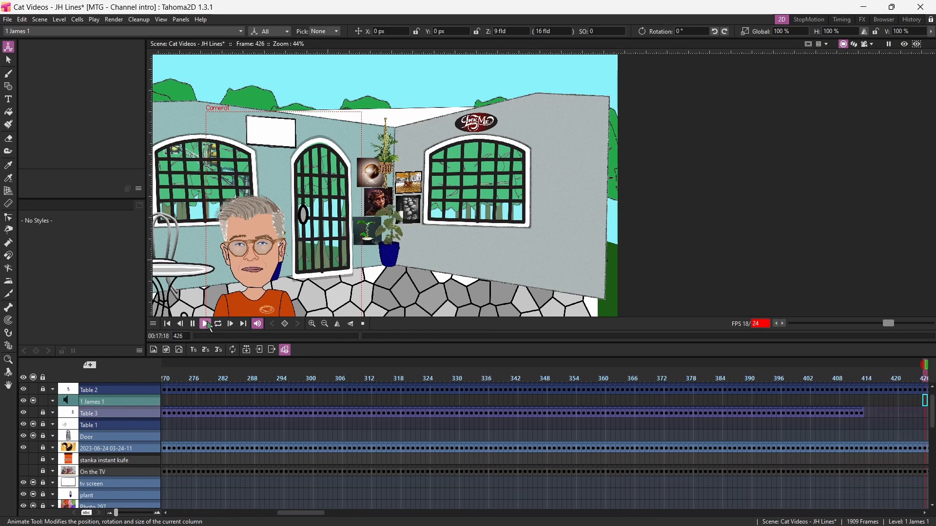
left_click(194, 325)
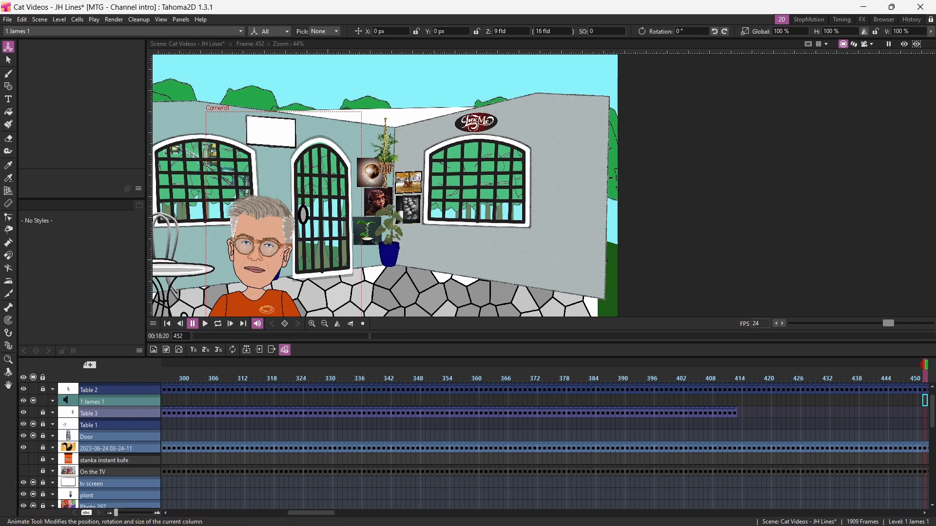
Import 4AA James 2.wav from the Cat Vids folder into the 1 James 1 audio column at frame 452
mouse_move(414, 516)
mouse_move(521, 515)
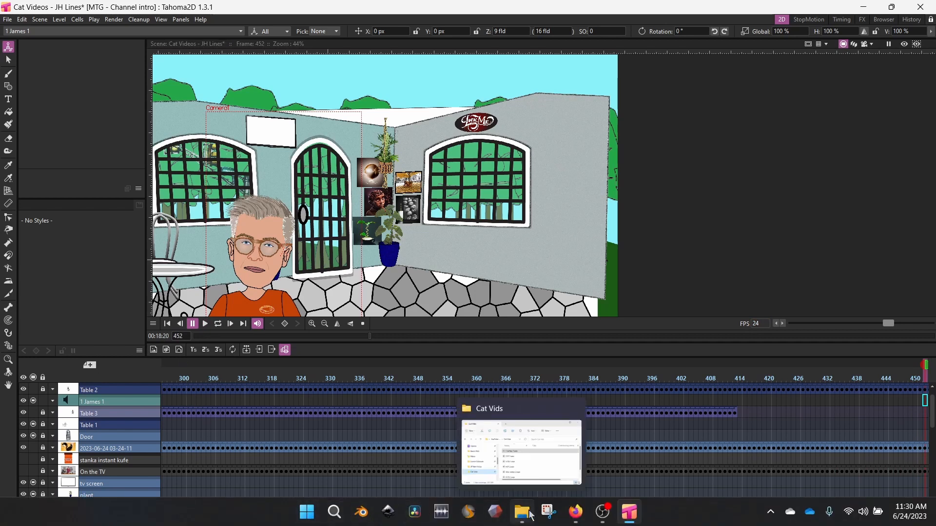
left_click(529, 470)
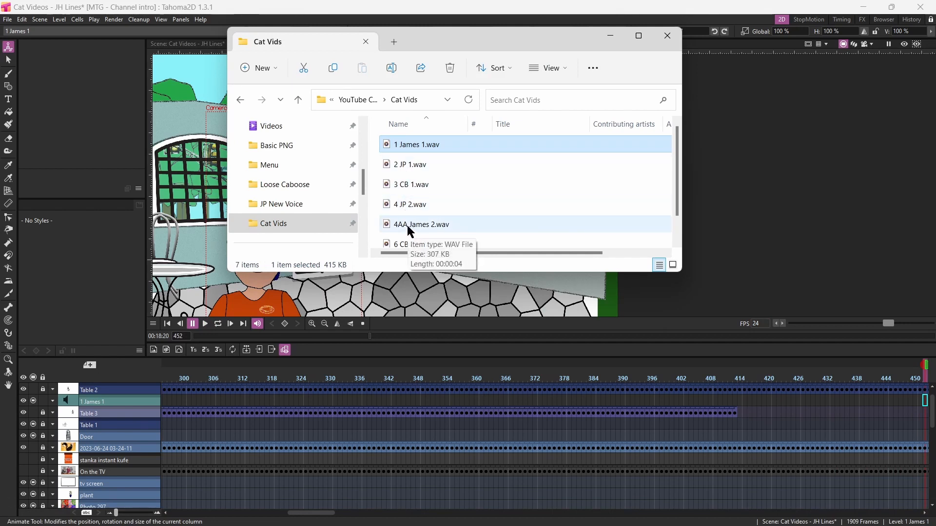
left_click_drag(408, 225, 705, 161)
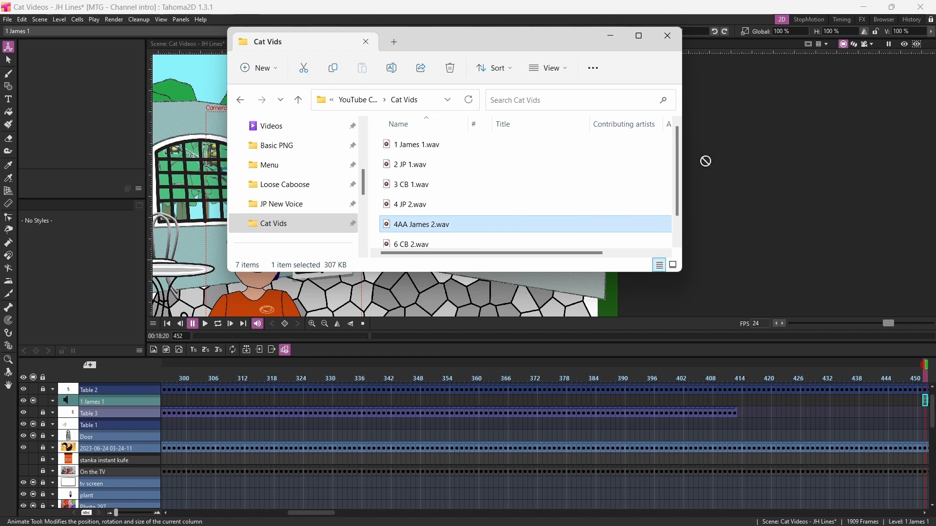
left_click(610, 36)
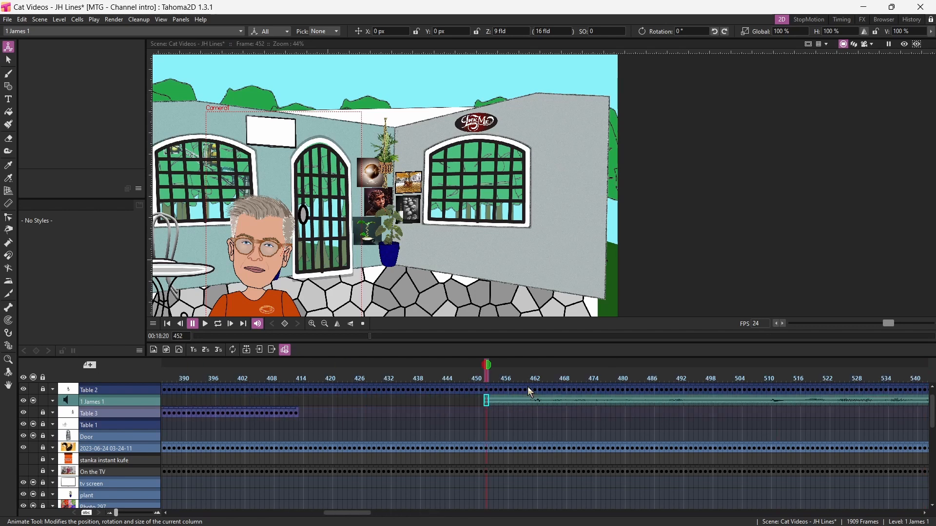
Check the extent of the second voice clip, then remove both imported voice clips and their audio column from the timeline
scroll(527, 387, "down", 6)
scroll(527, 387, "up", 1)
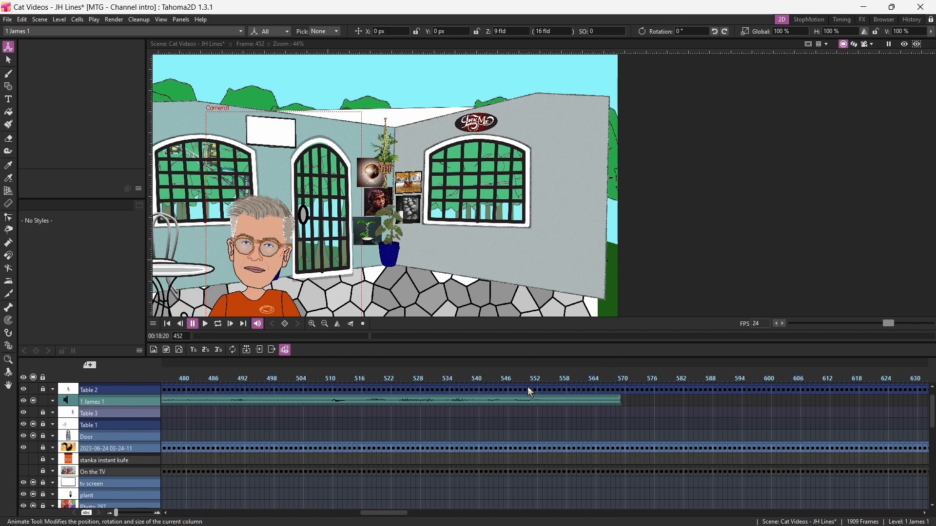
scroll(531, 393, "up", 4)
scroll(531, 392, "up", 1)
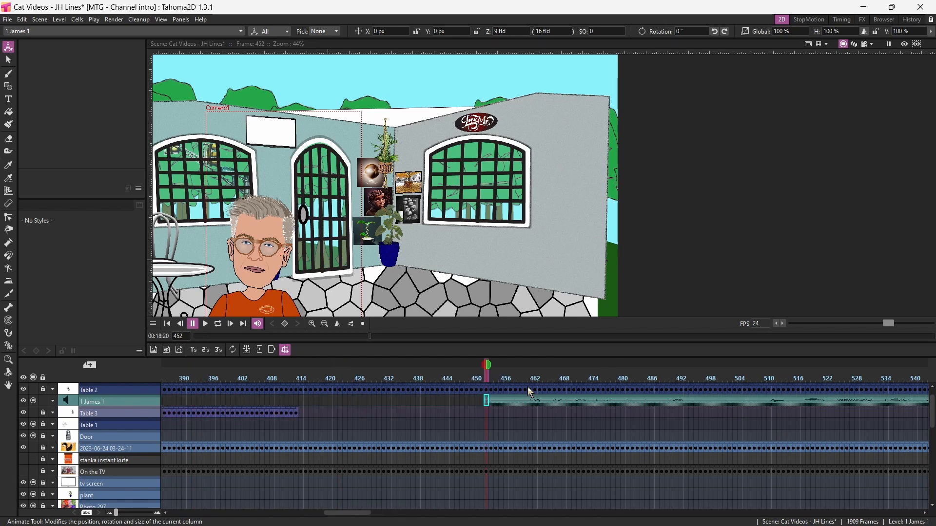
scroll(528, 387, "down", 1)
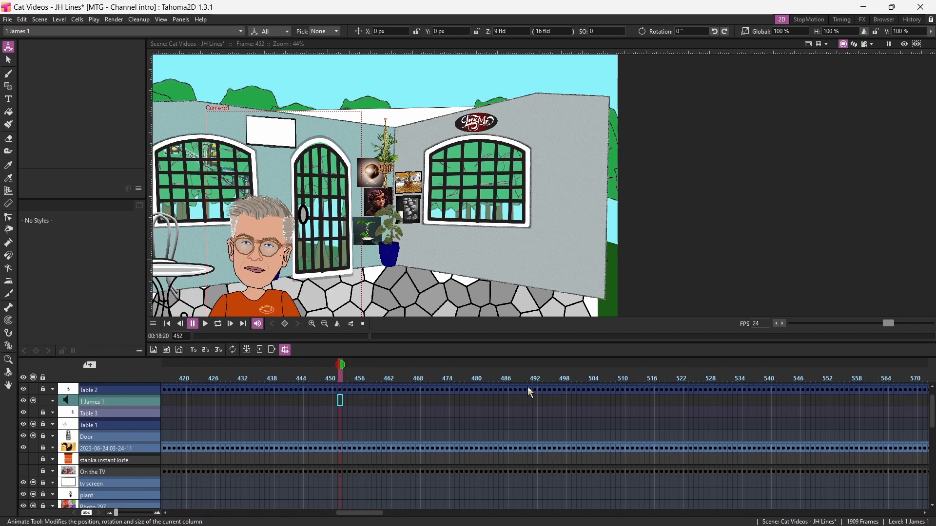
scroll(528, 388, "up", 13)
key("Delete")
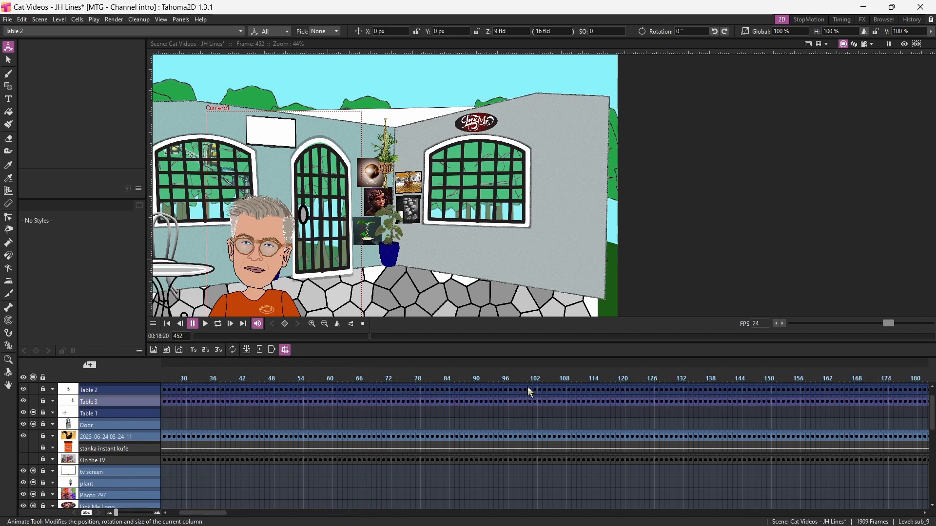
key("ctrl+z")
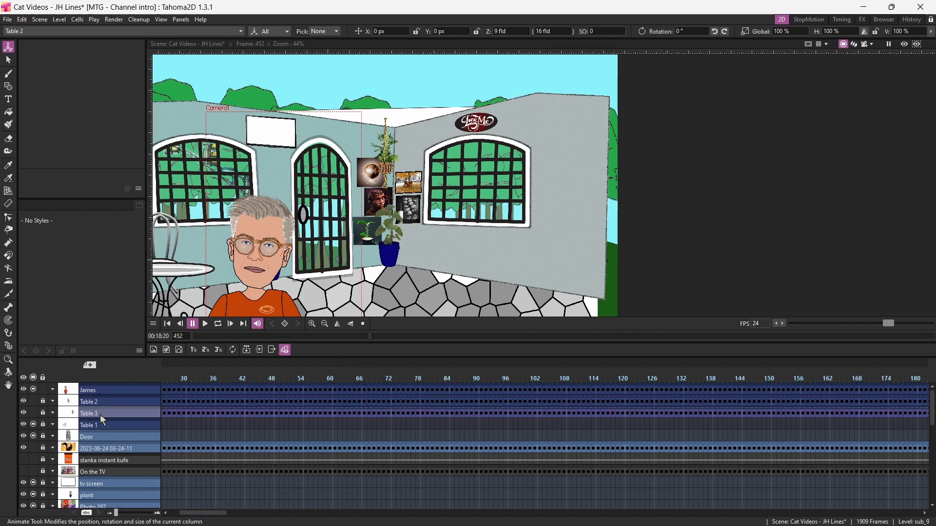
Explode the James sub-scene into the main scene, maintaining the parenting relationships
right_click(98, 388)
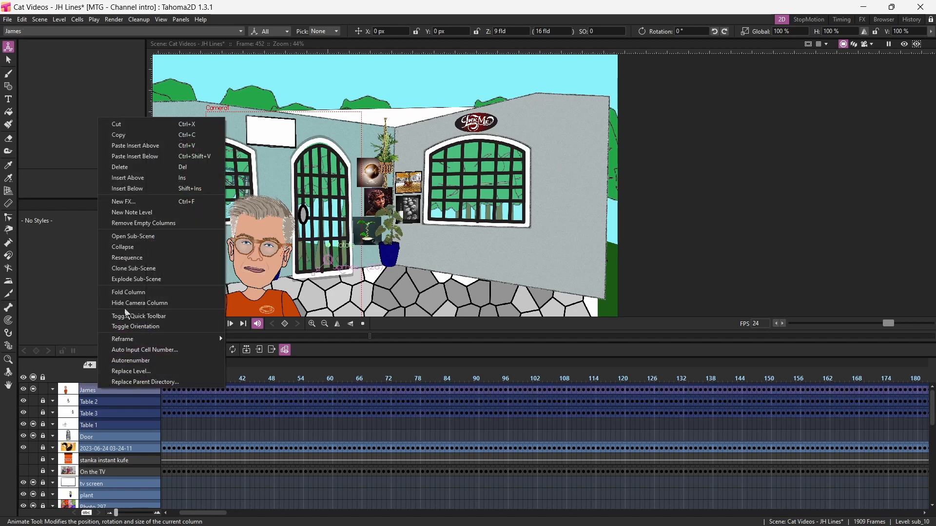
left_click(134, 279)
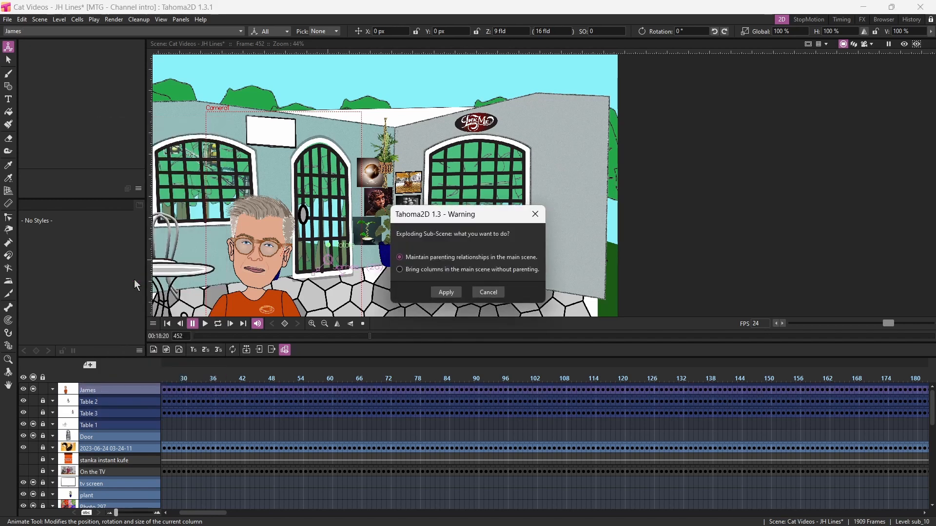
left_click(445, 293)
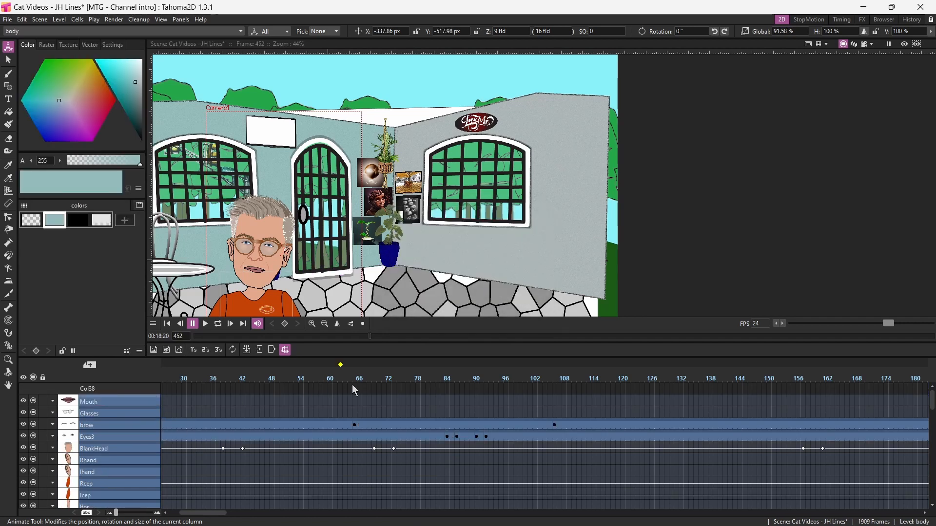
Import 1 James 1.wav from the Cat Vids folder into the empty Col38 column at frame 74
scroll(352, 385, "left", 5)
scroll(352, 386, "right", 5)
scroll(415, 390, "left", 4)
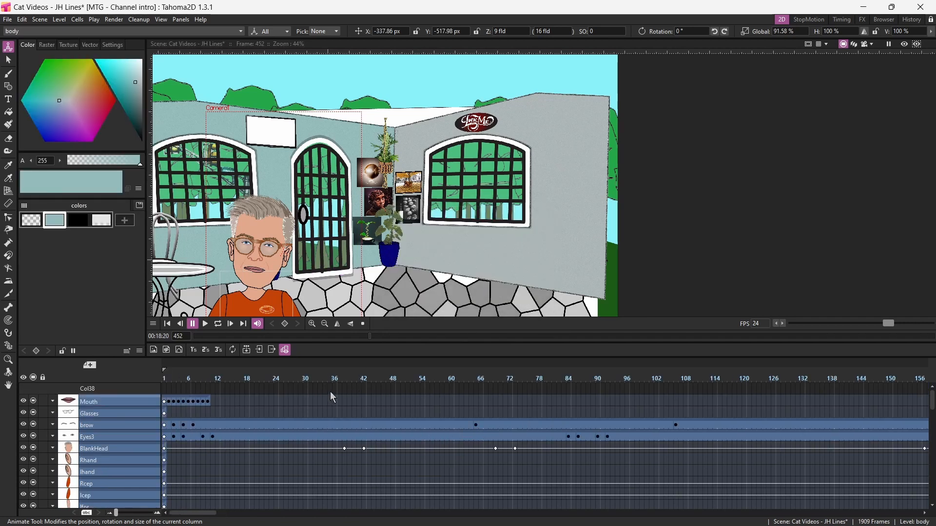
left_click(523, 388)
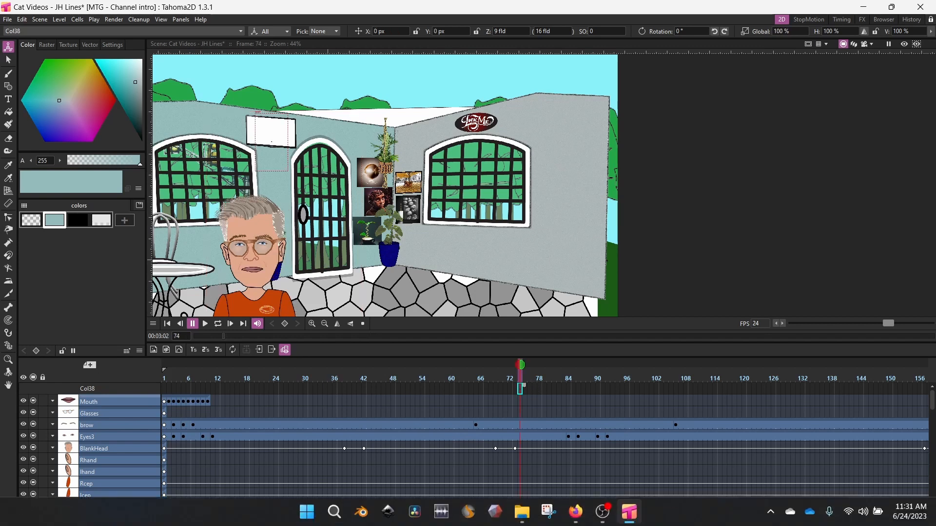
left_click(521, 513)
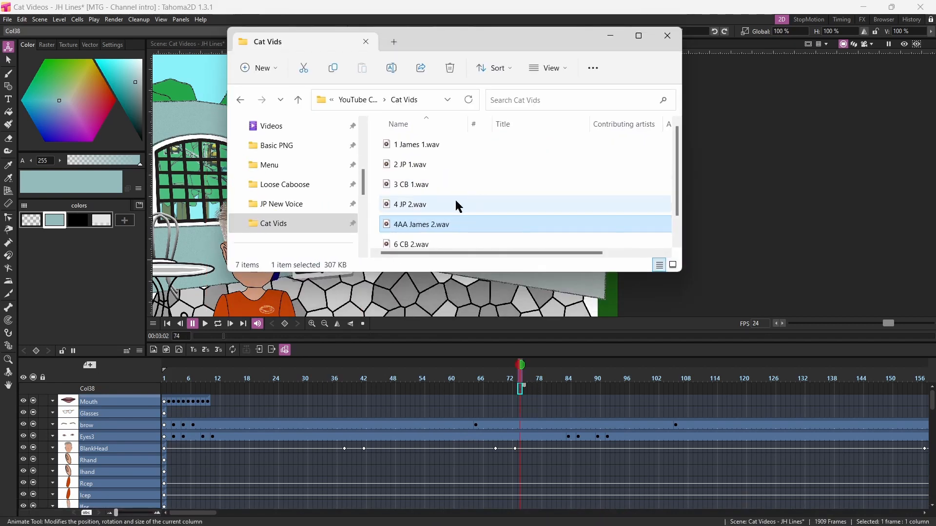
left_click_drag(431, 151, 711, 126)
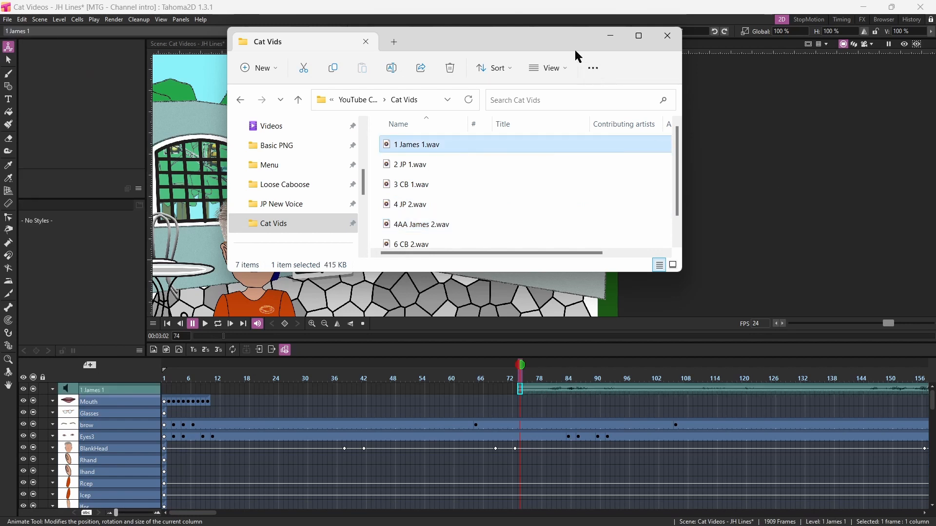
left_click(609, 39)
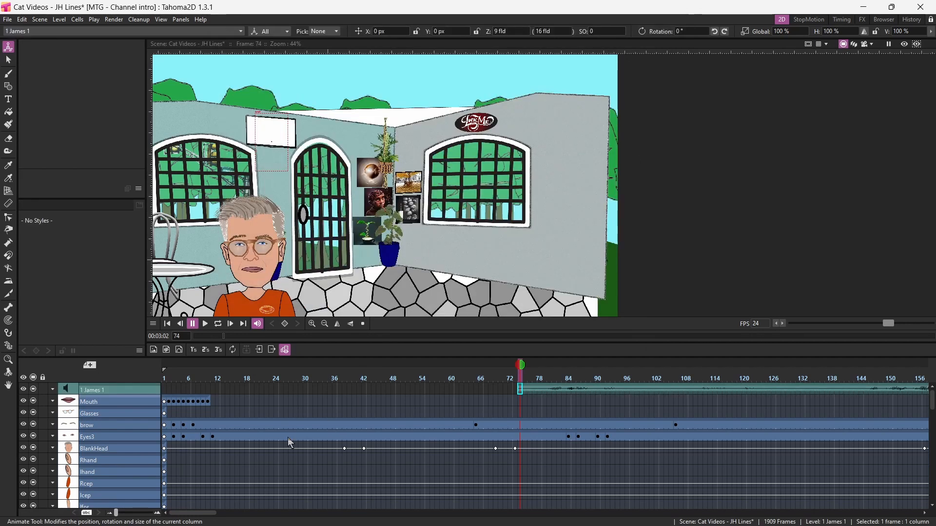
Import 4AA James 2.wav from the Cat Vids folder into the 1 James 1 audio column at frame 562
left_click_drag(200, 514, 384, 514)
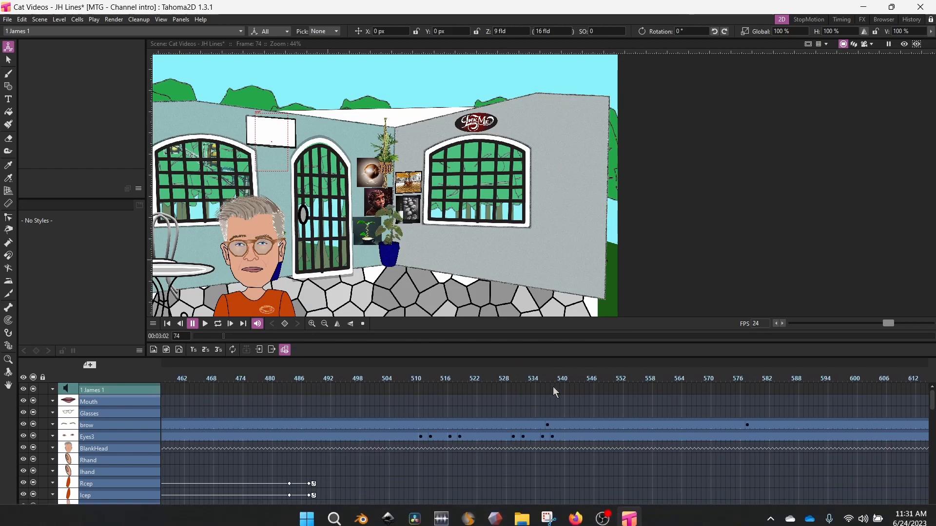
left_click(671, 389)
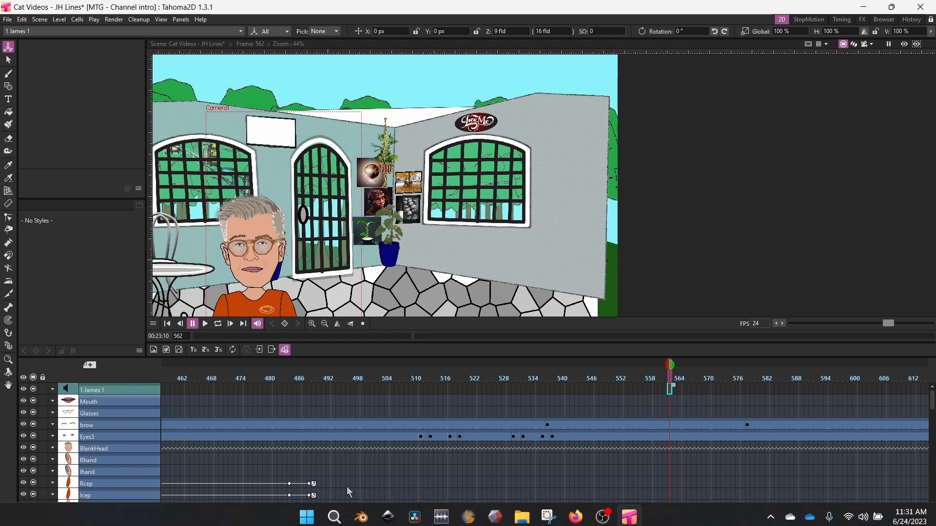
mouse_move(524, 514)
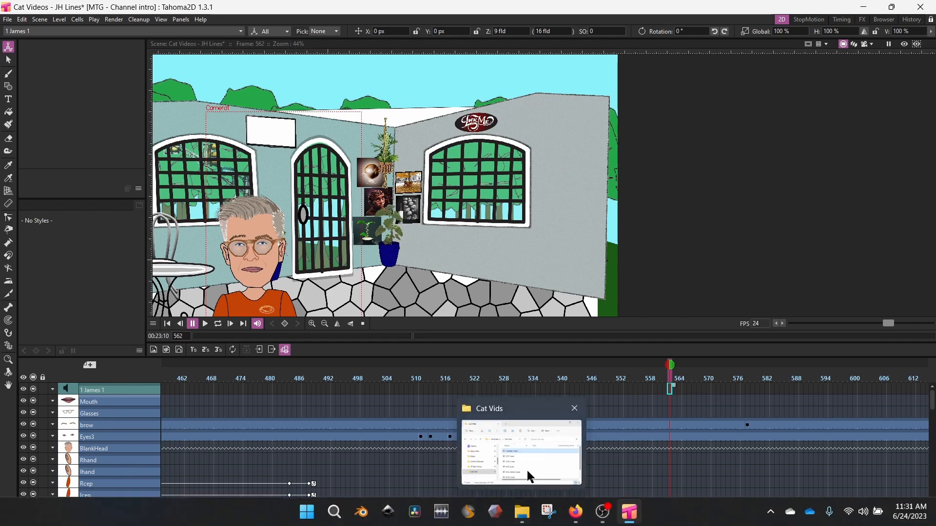
left_click(528, 476)
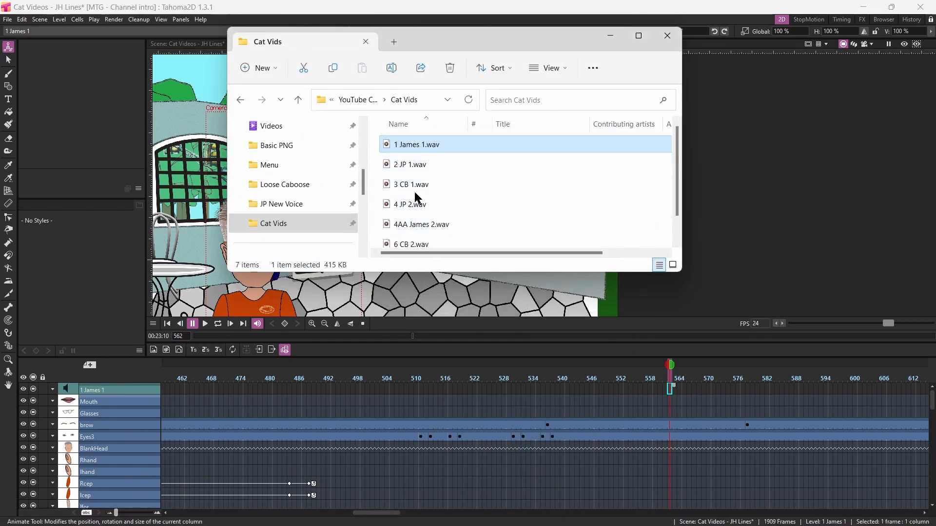
left_click_drag(416, 224, 740, 199)
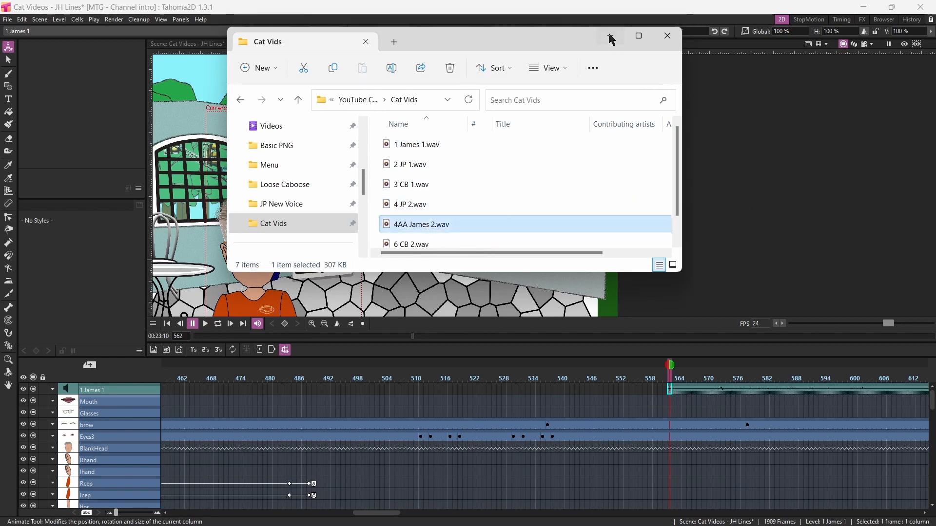
left_click(611, 37)
Apply lip sync to the Mouth column from the Column 38 audio, using drawings 1 to 10 for the mouth shapes
scroll(293, 423, "left", 15)
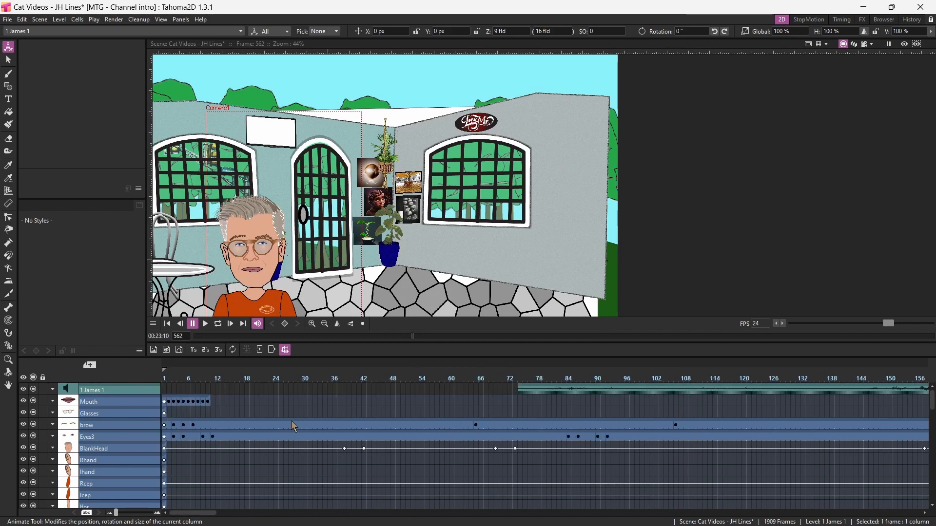
left_click(360, 402)
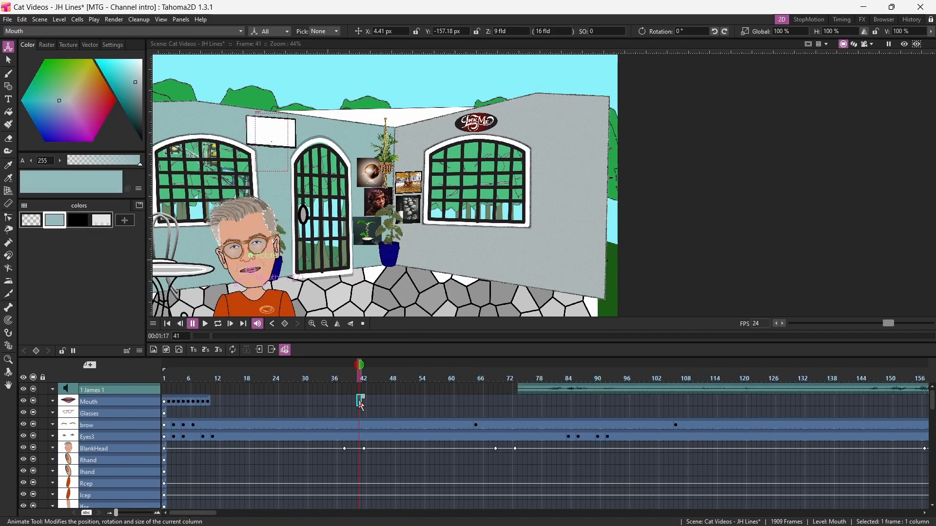
right_click(362, 406)
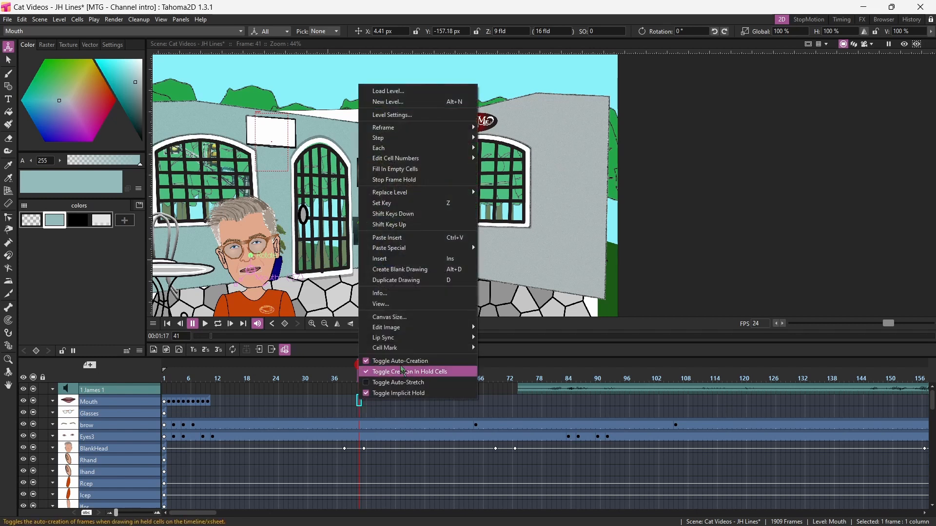
mouse_move(427, 344)
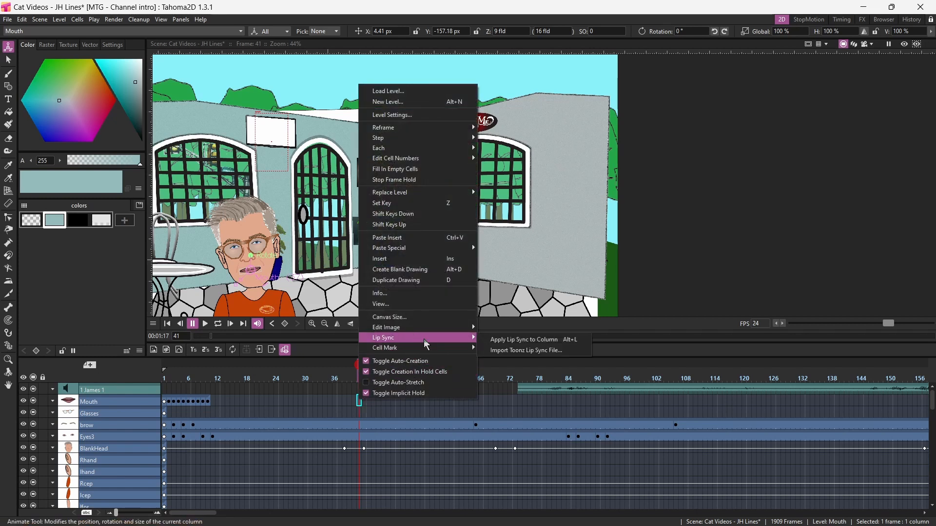
left_click(515, 344)
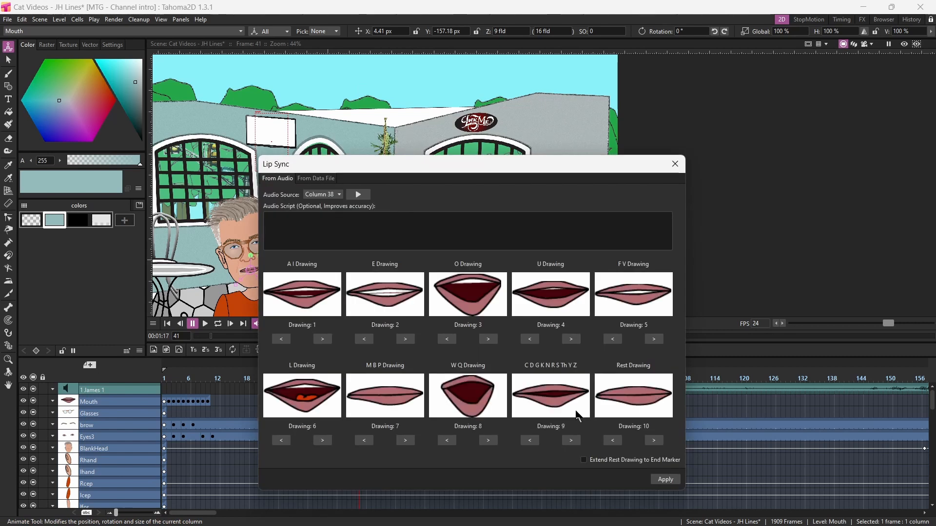
left_click(666, 478)
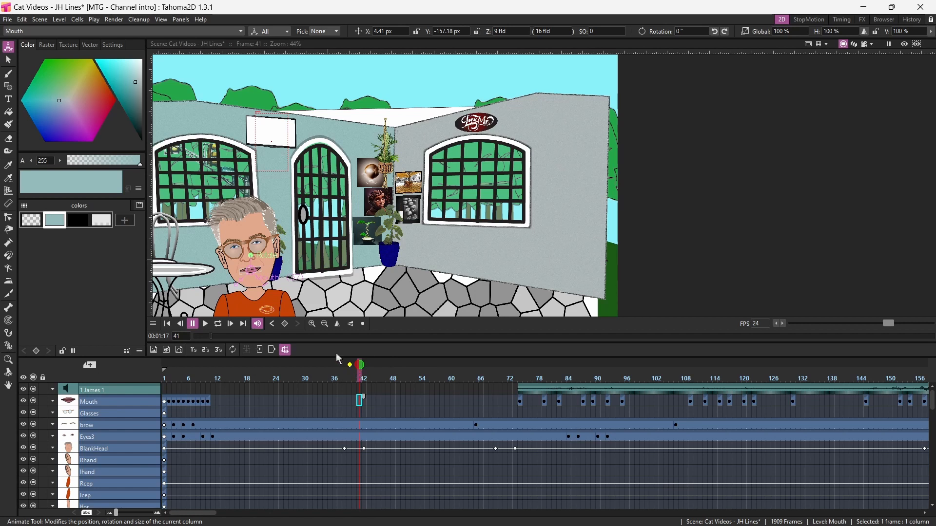
Try removing the Camera1 keyframes at frames 122 and 141
scroll(250, 400, "down", 8)
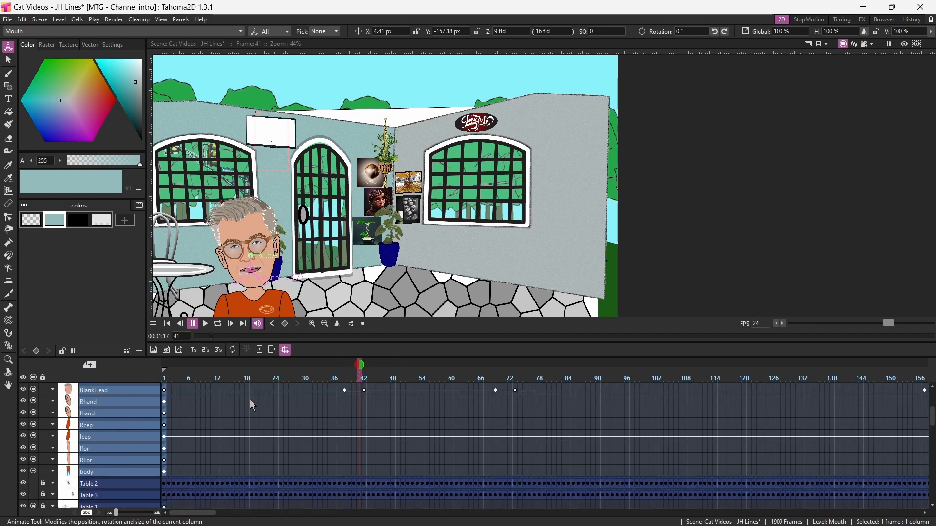
scroll(250, 416, "down", 1)
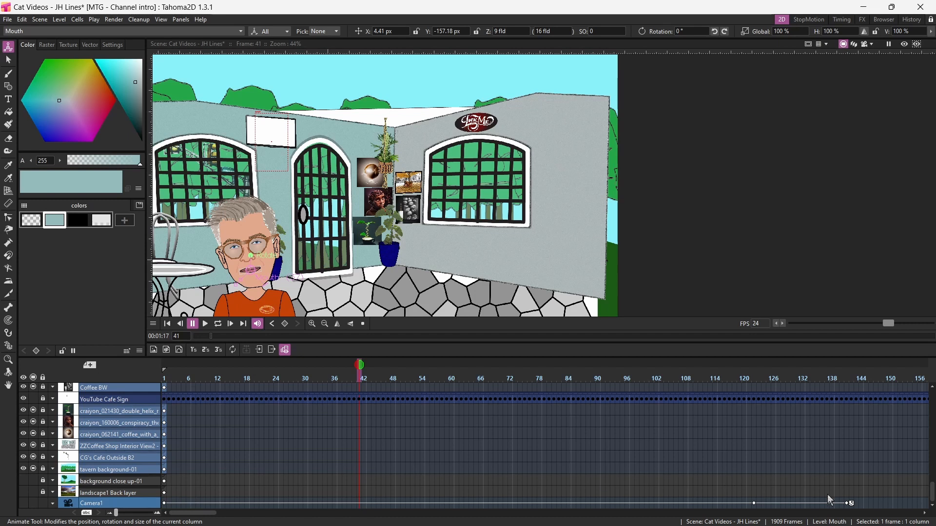
left_click(847, 504)
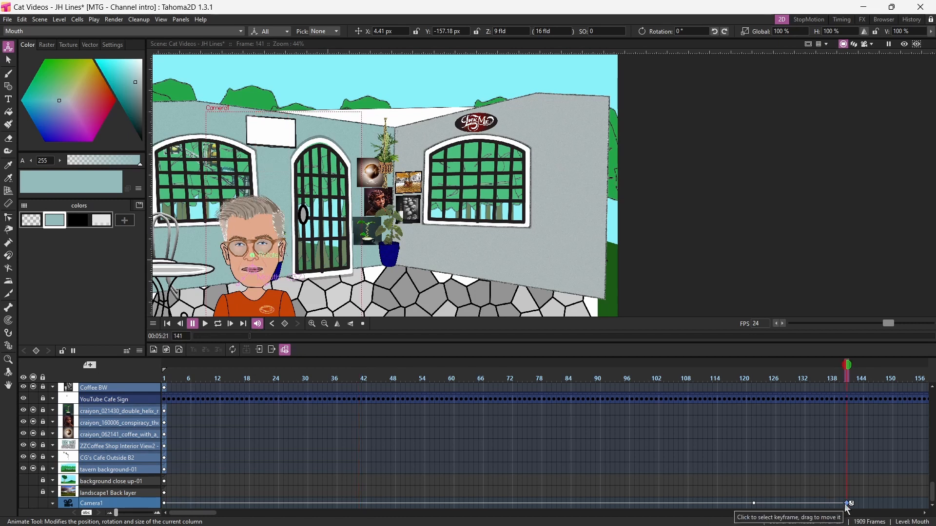
left_click_drag(847, 503, 755, 503)
left_click(755, 506)
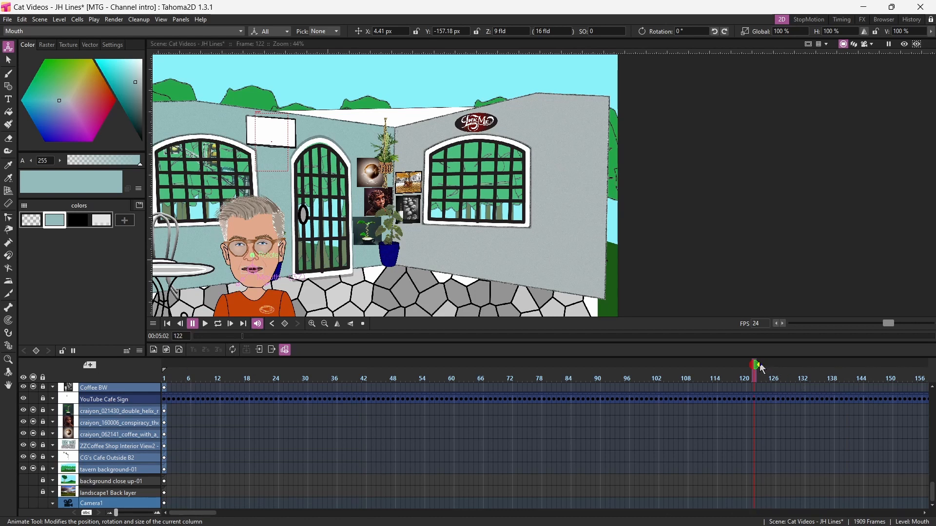
Make the Table 2 and Table 3 layers visible in the scene
scroll(106, 400, "up", 5)
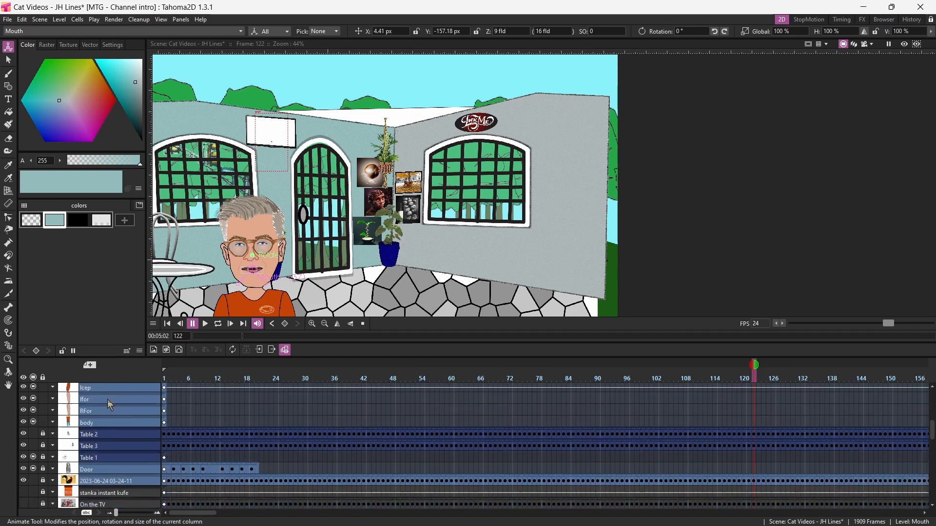
scroll(105, 434, "down", 2)
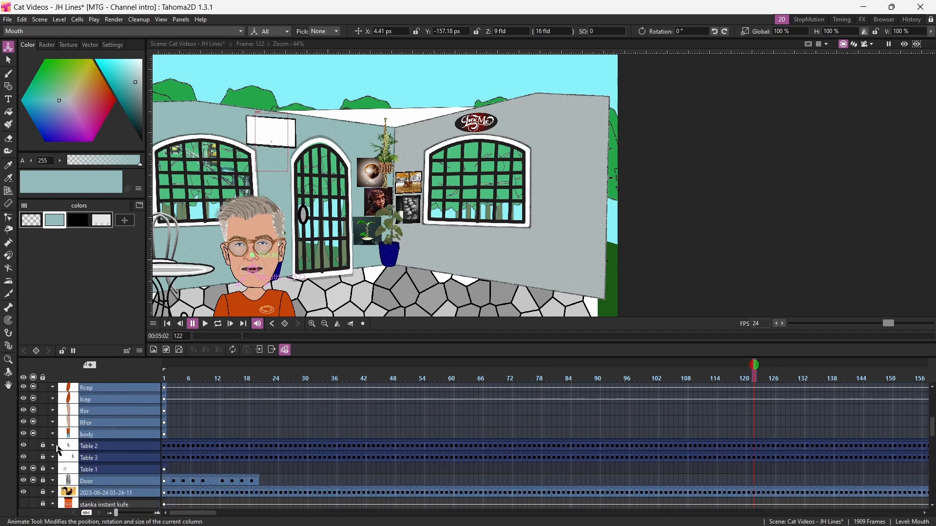
left_click(33, 446)
left_click(33, 458)
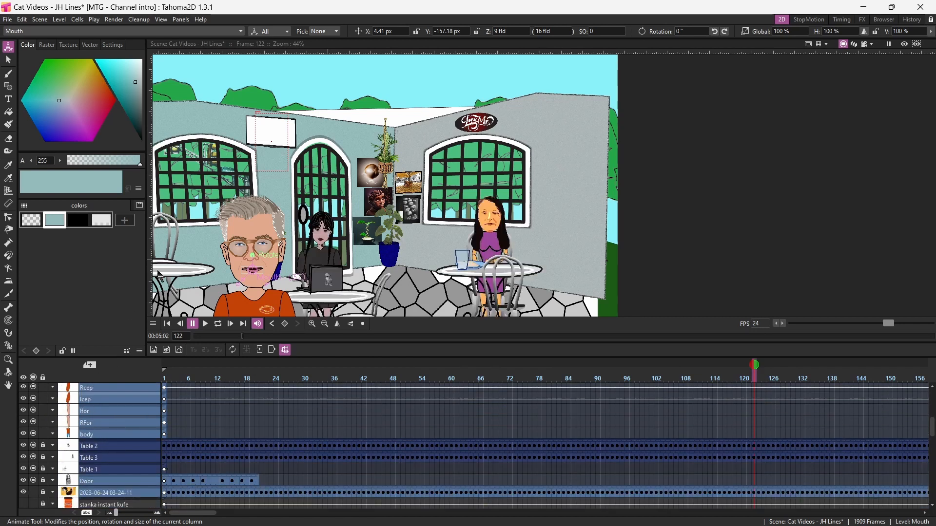
Try reframing Camera1 at frame 122, scaling it to 34.06% and moving it down over James
scroll(301, 413, "down", 4)
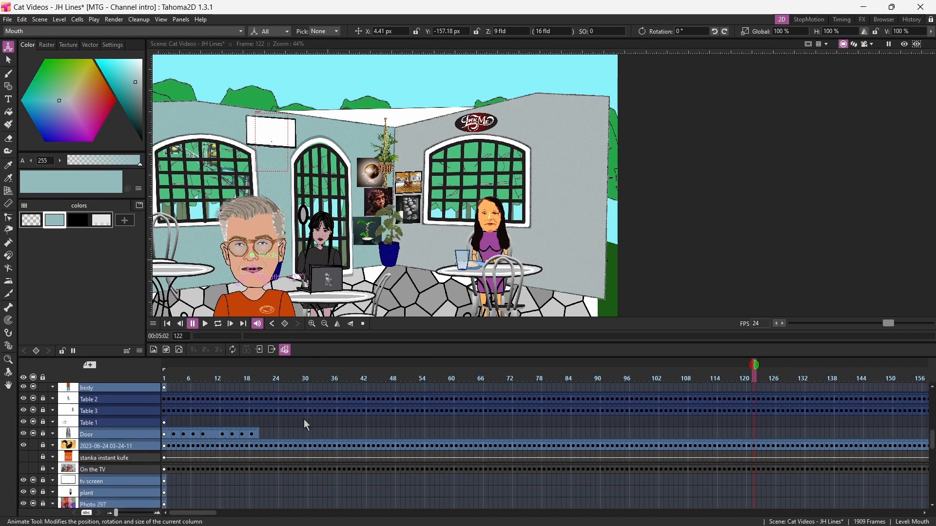
scroll(303, 420, "down", 1)
scroll(304, 422, "down", 11)
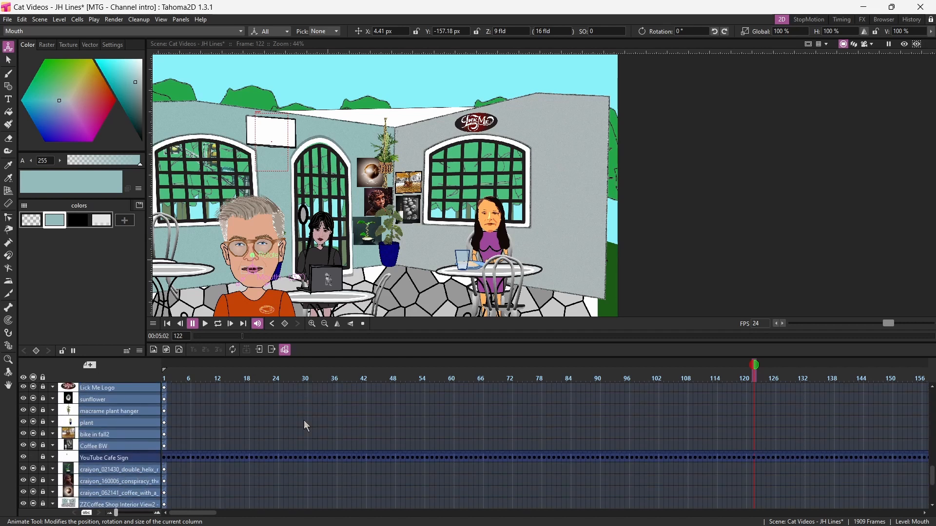
scroll(312, 435, "up", 2)
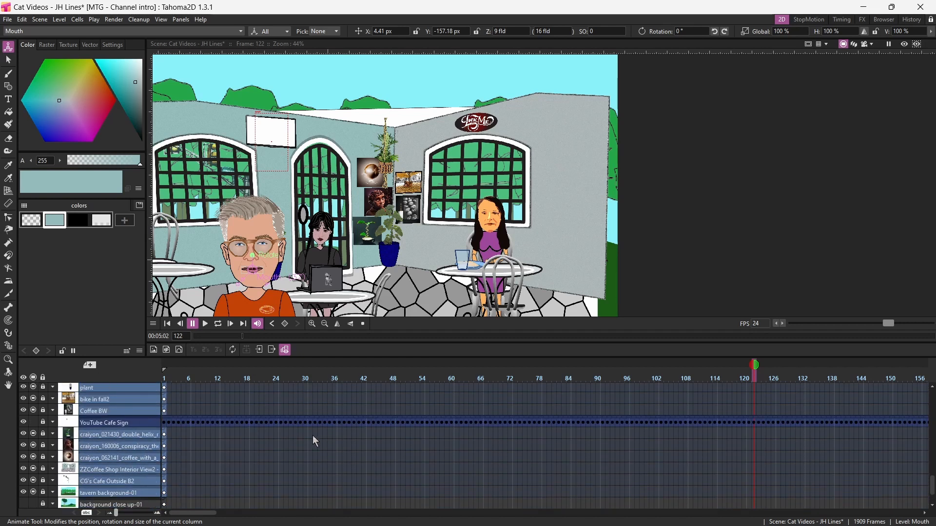
scroll(312, 434, "down", 2)
left_click(143, 506)
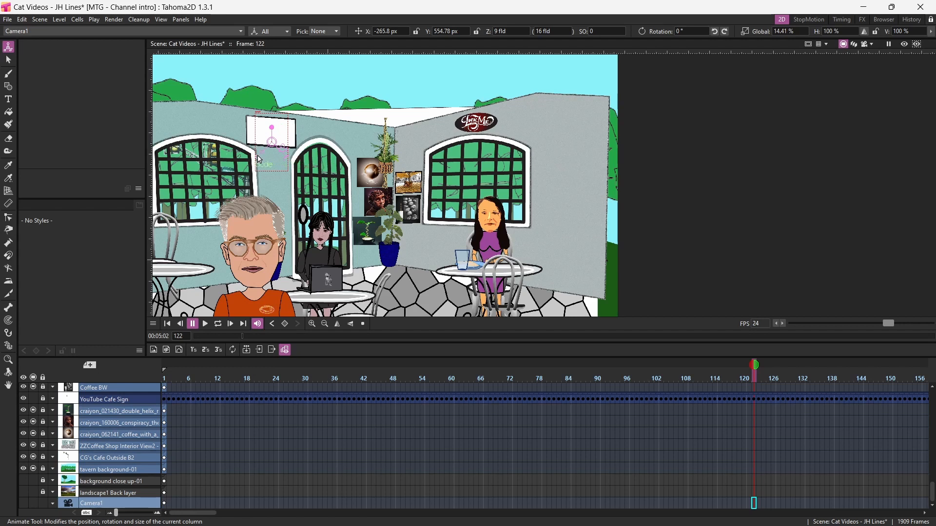
left_click_drag(258, 161, 231, 178)
left_click_drag(248, 122, 242, 211)
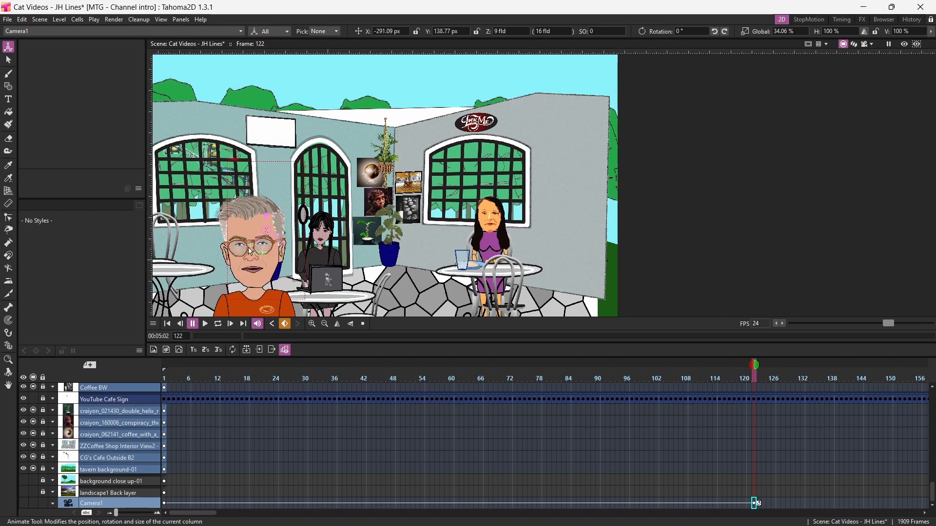
Undo the Camera1 reframing and restore its keyframes at frames 122 and 141
key("ctrl+z")
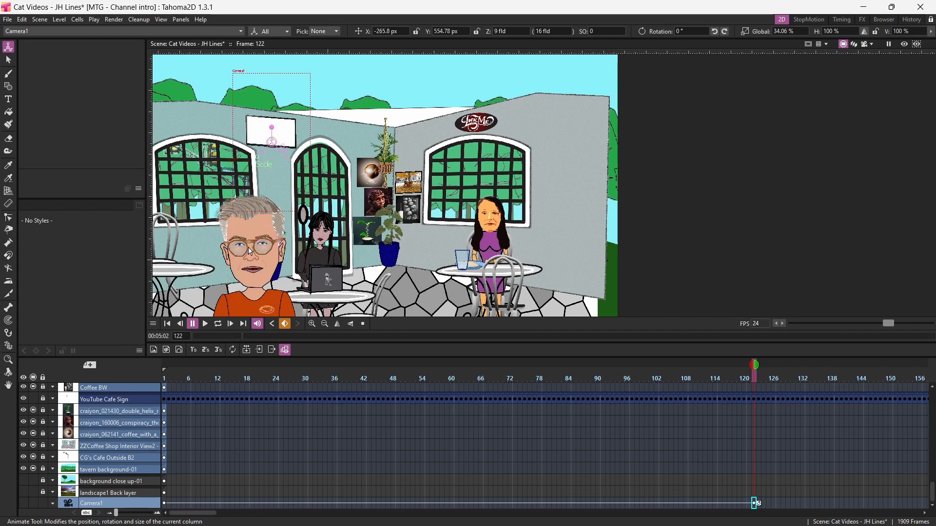
key("ctrl+z")
left_click_drag(758, 503, 851, 503)
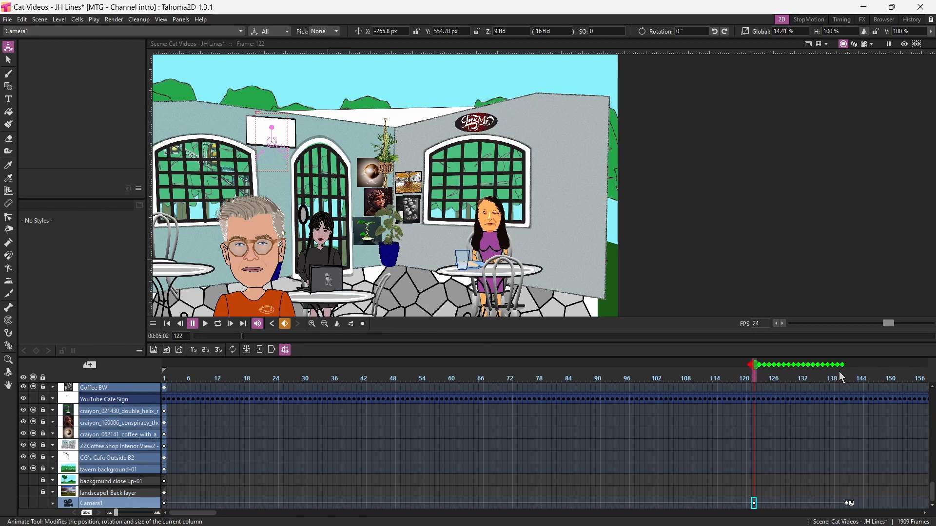
Remove Camera1's keyframe at frame 122 and move its keyframe at frame 141 back to frame 2
mouse_move(756, 371)
left_mouse_down()
mouse_move(847, 374)
mouse_move(858, 384)
mouse_move(739, 391)
mouse_move(838, 384)
left_mouse_up()
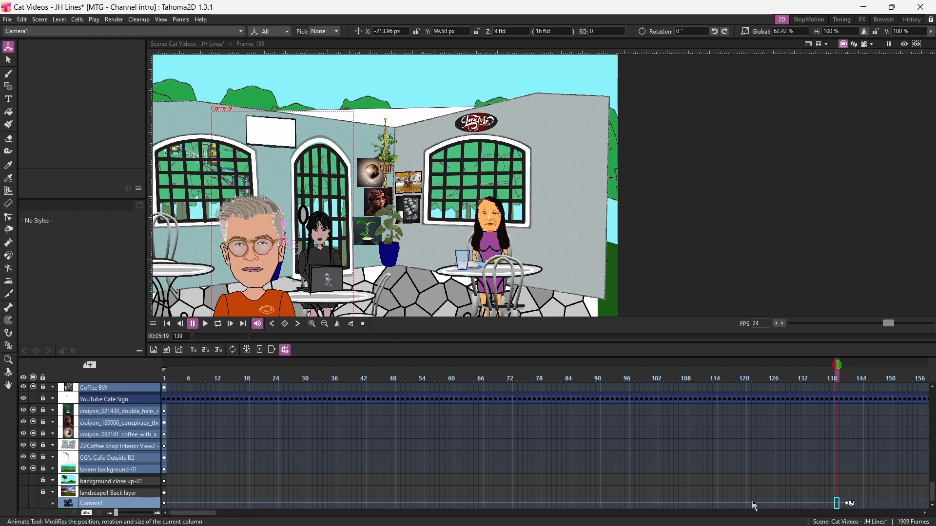
left_click(755, 504)
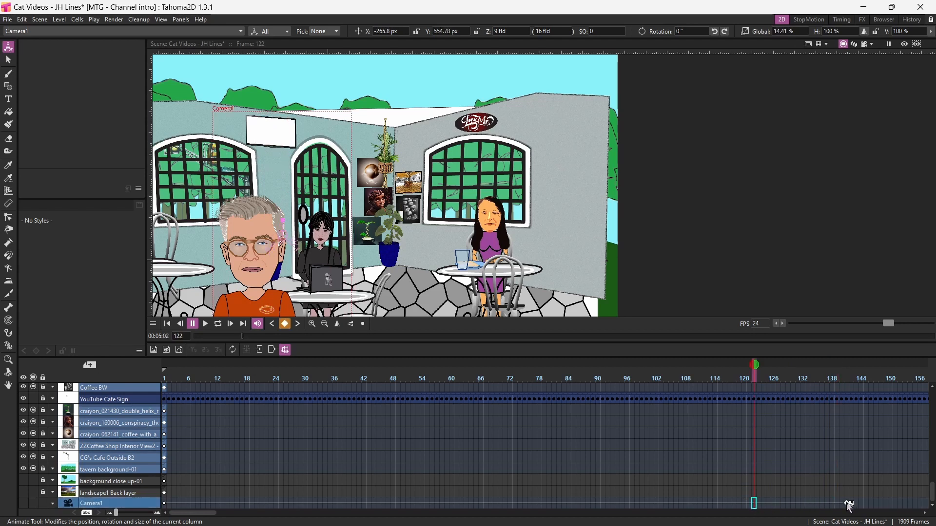
left_click(848, 504)
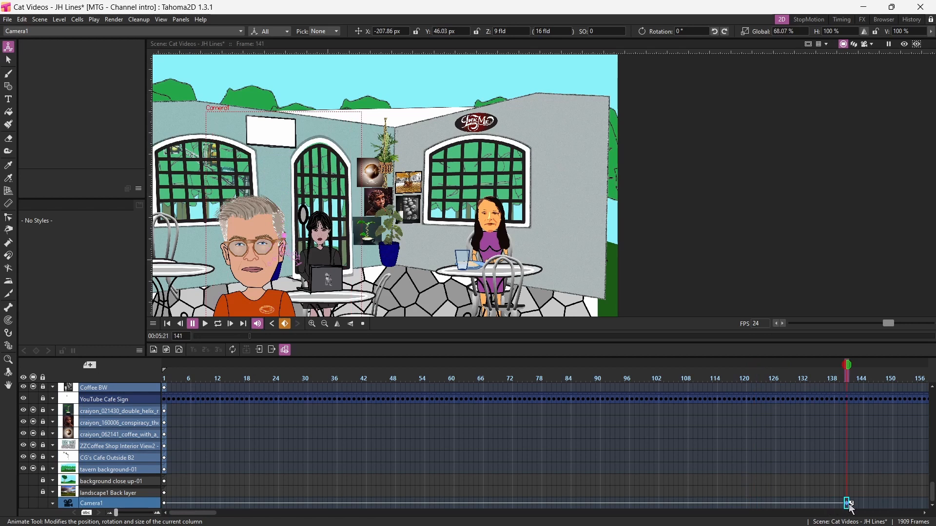
left_click_drag(849, 505, 295, 479)
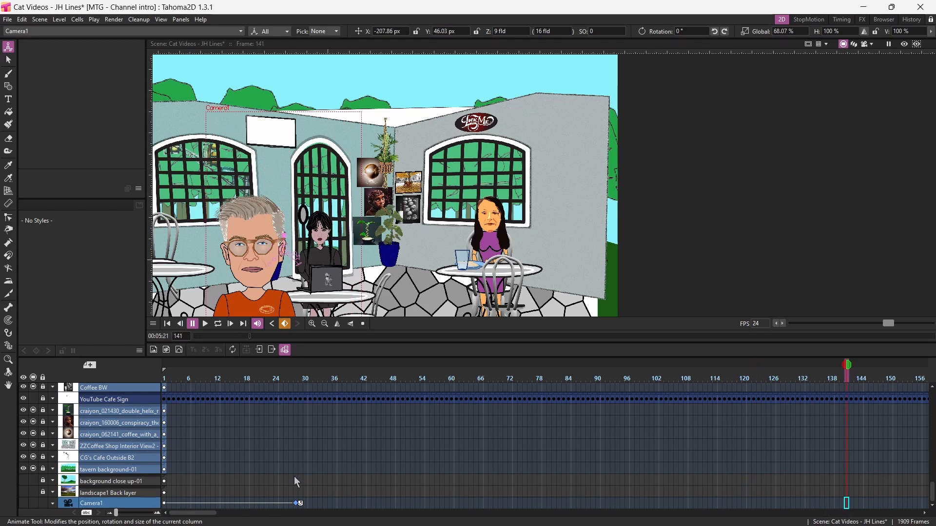
left_click_drag(176, 514, 174, 515)
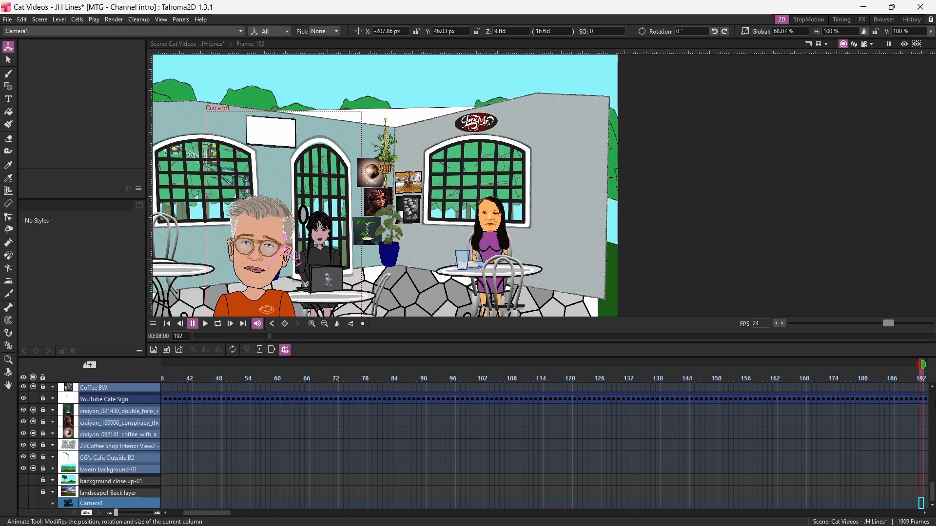
left_click(454, 385)
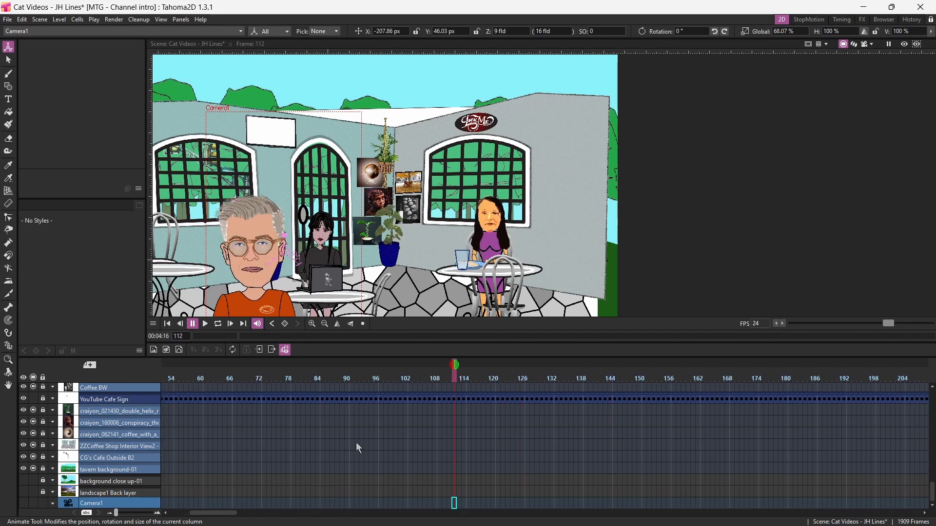
left_click_drag(225, 513, 209, 525)
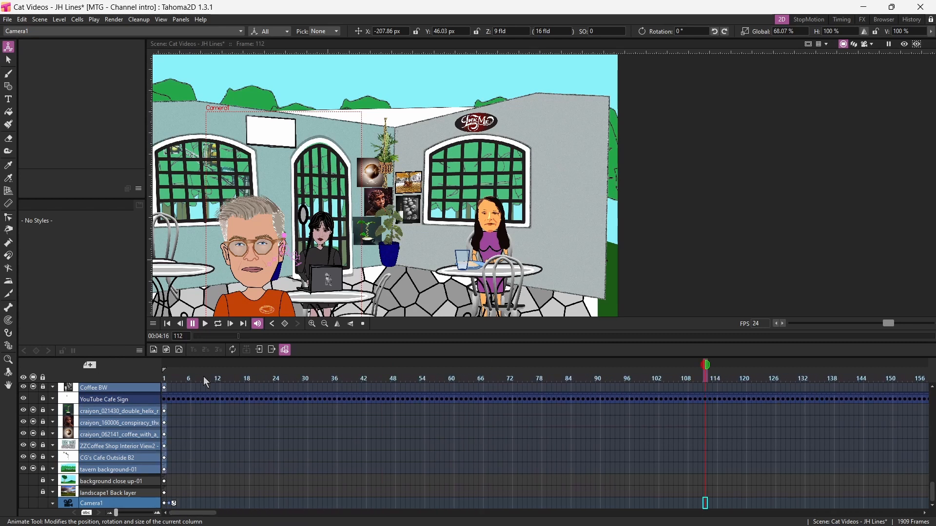
Scrub through the door animation near the start, and play the scene from frame 12 to check the shot
scroll(230, 464, "up", 5)
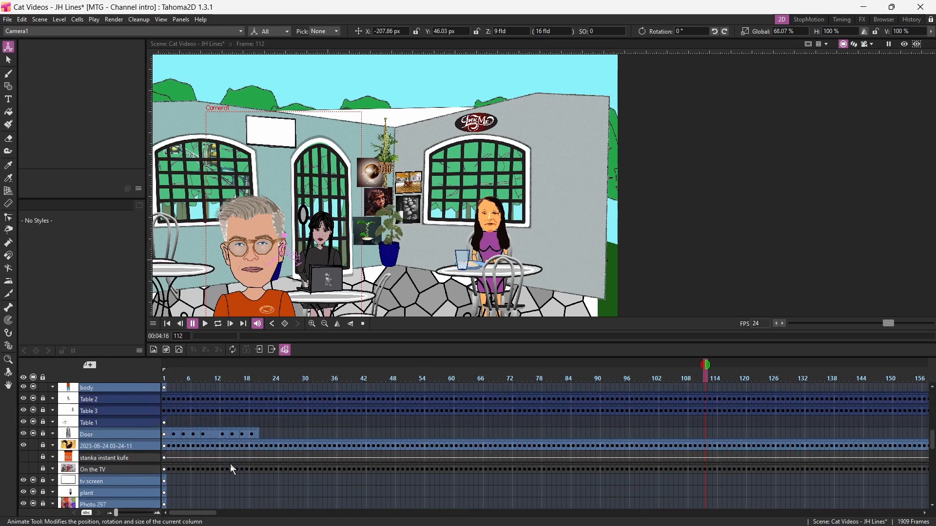
left_click_drag(251, 378, 248, 420)
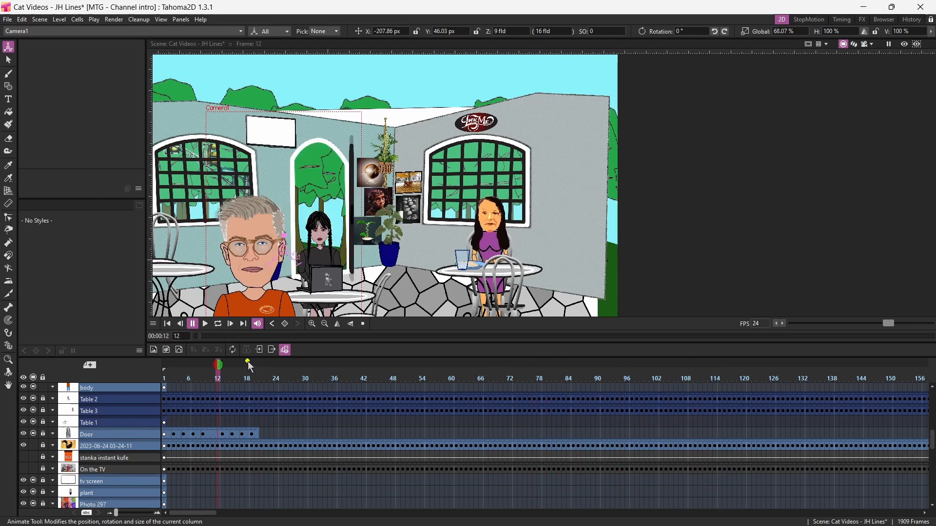
left_click(205, 324)
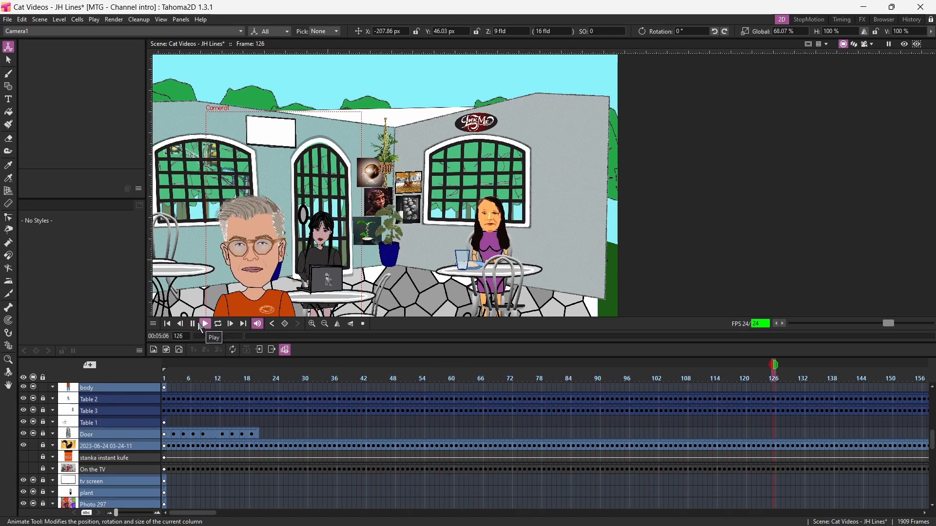
Stop playback and lip-sync the Mouth column from frame 68 to the Column 38 audio, using the assigned mouth drawings
left_click(193, 324)
scroll(372, 444, "up", 6)
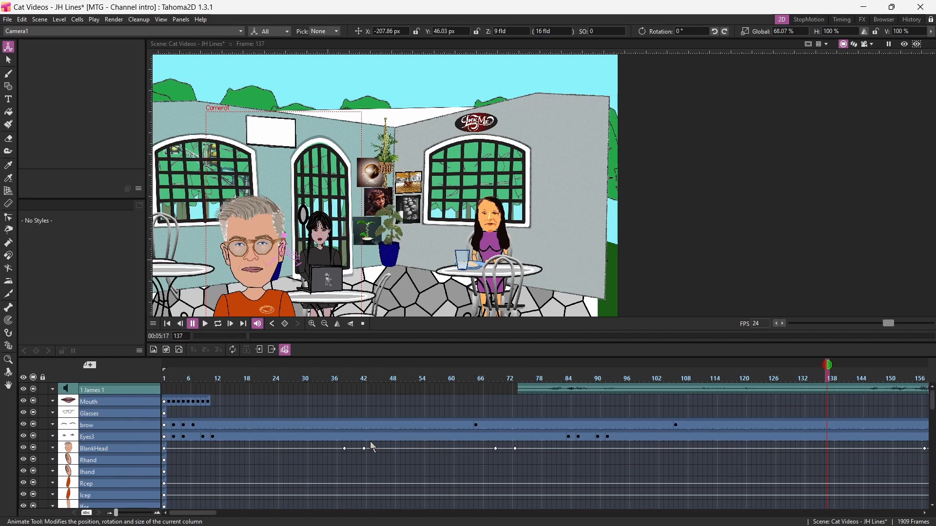
scroll(370, 443, "down", 5)
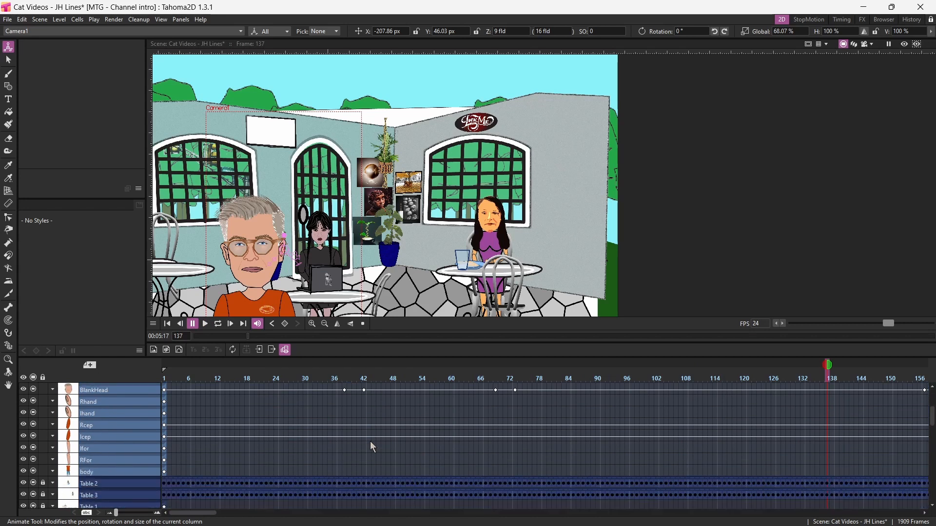
scroll(370, 443, "up", 5)
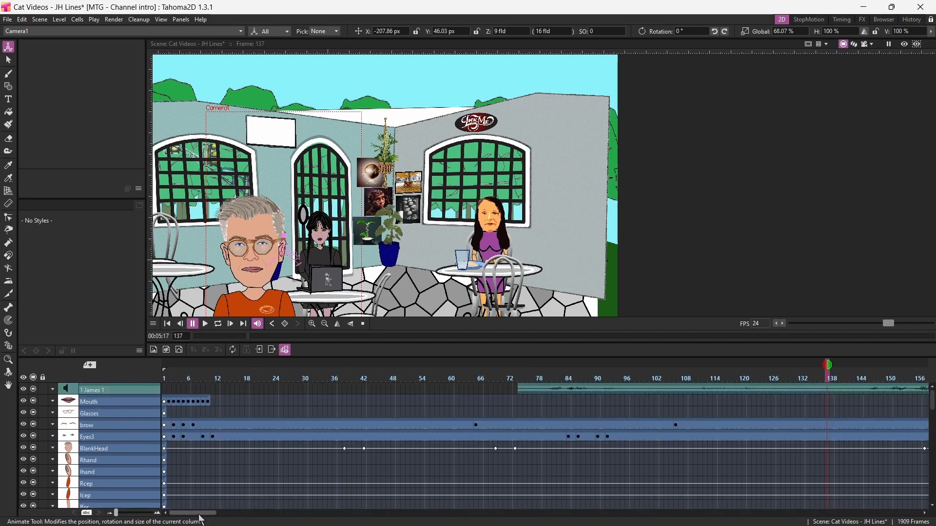
mouse_move(198, 515)
left_mouse_down()
mouse_move(450, 523)
mouse_move(198, 517)
left_mouse_up()
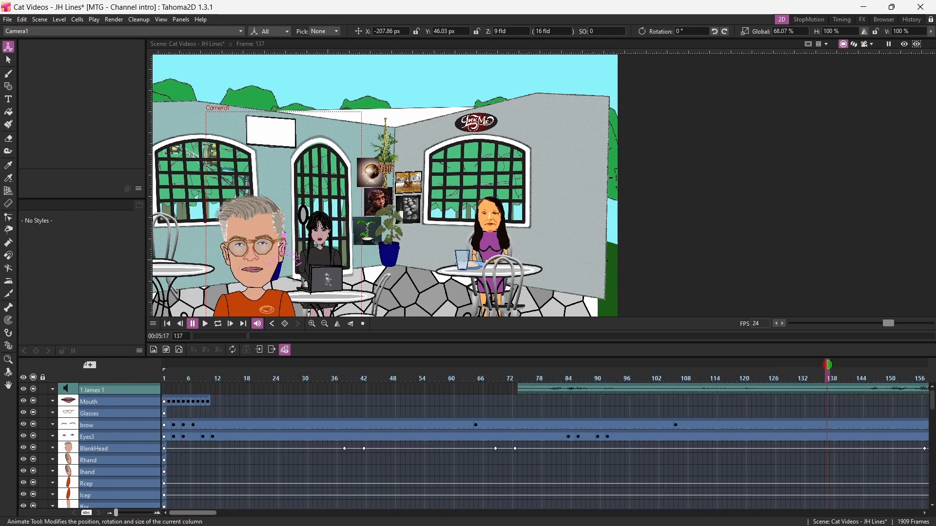
left_click(492, 401)
right_click(493, 401)
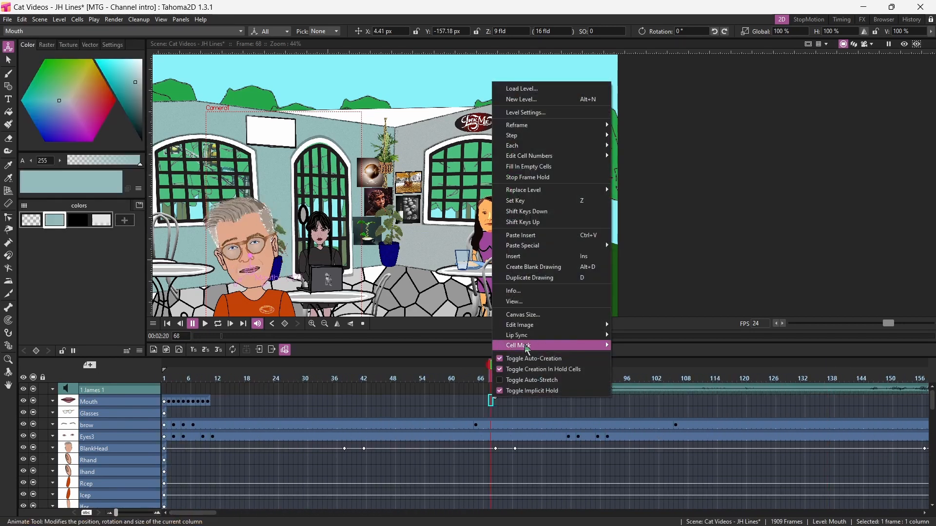
mouse_move(531, 349)
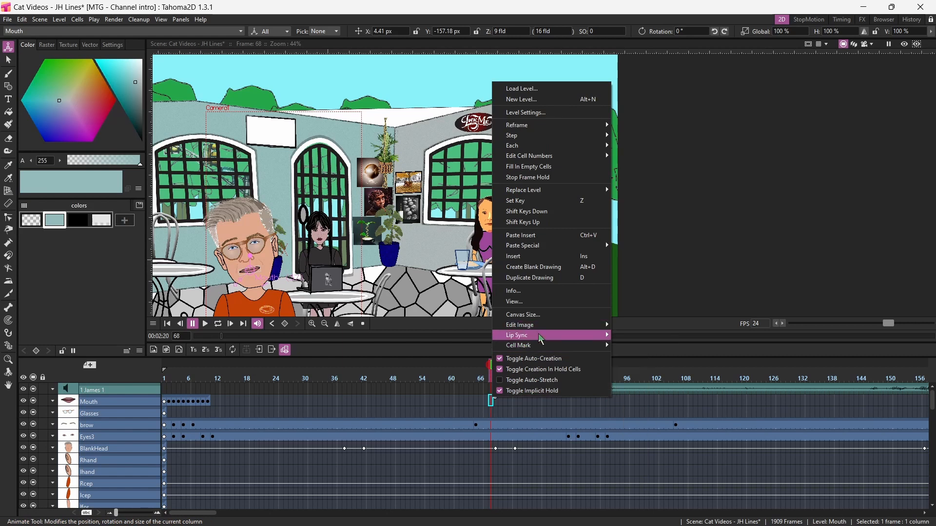
mouse_move(564, 337)
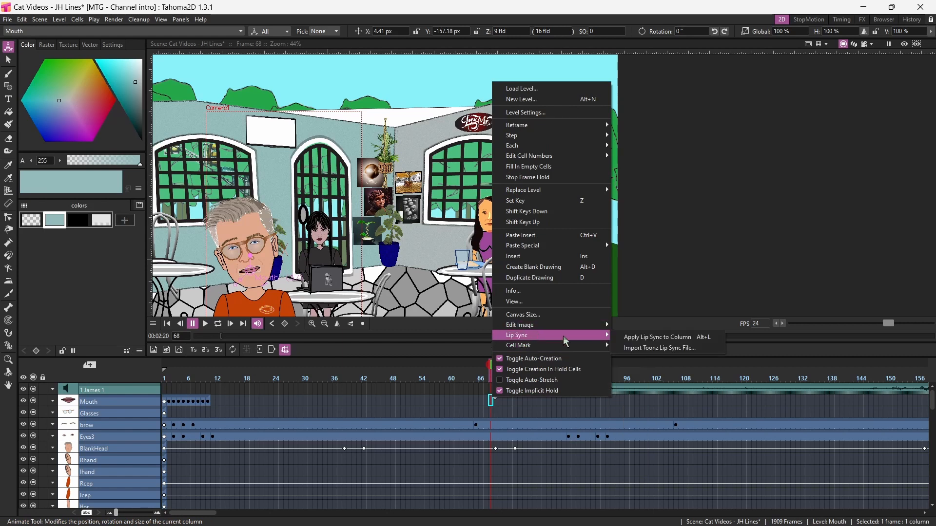
left_click(627, 340)
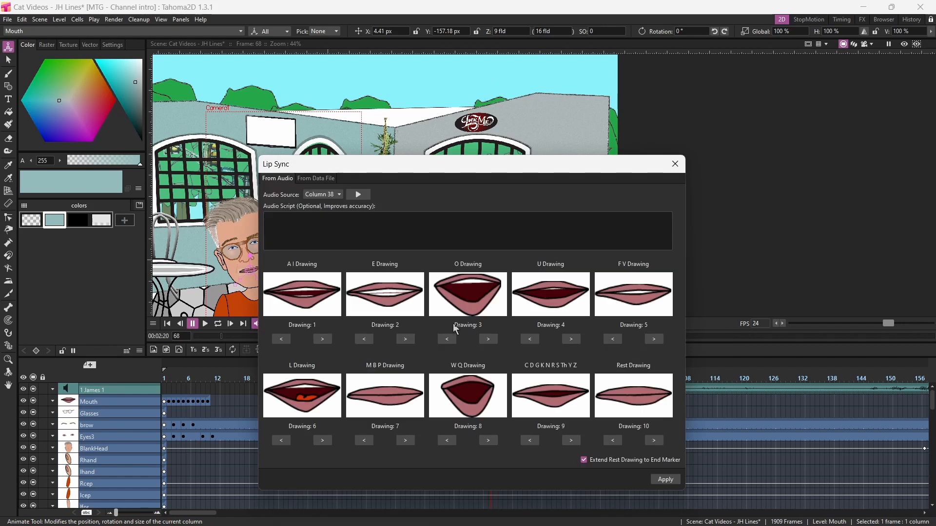
left_click(666, 483)
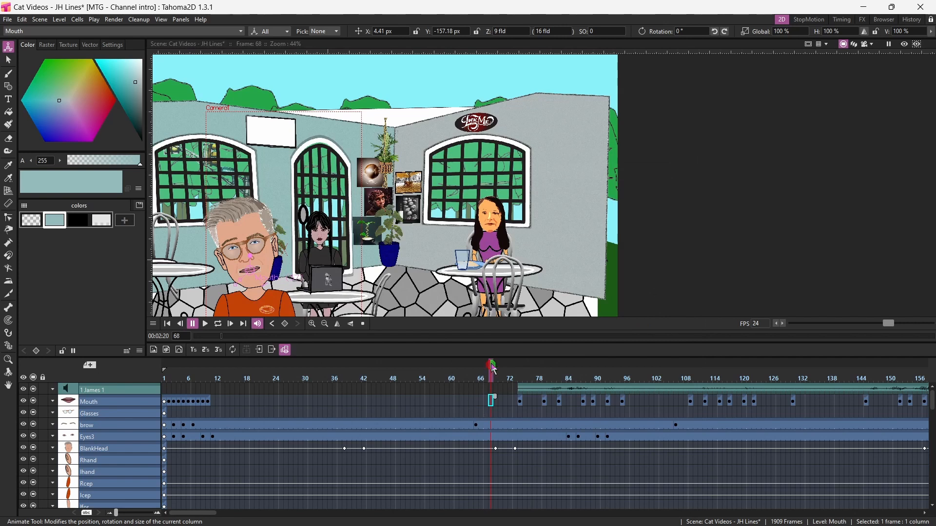
Scrub the timeline between about frames 37 and 140 to check the new mouth movements
left_click_drag(494, 369, 824, 369)
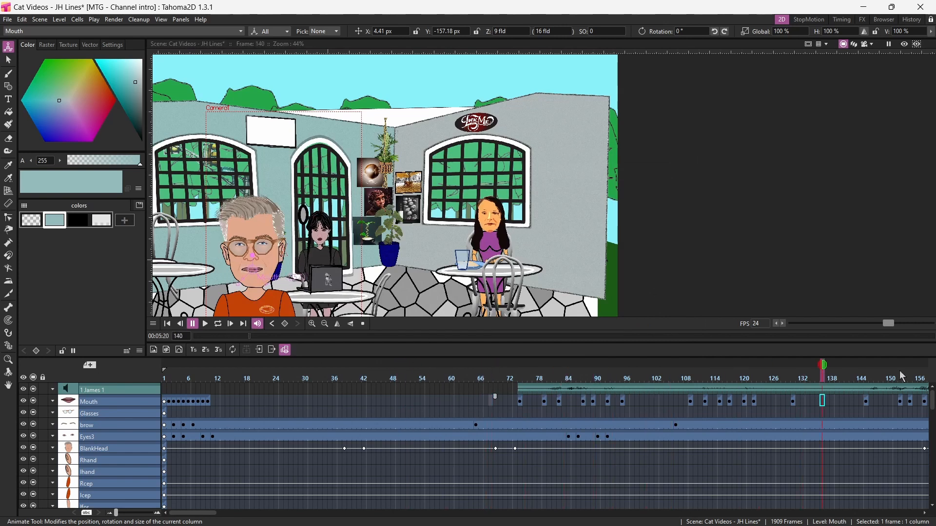
left_click_drag(900, 371, 359, 369)
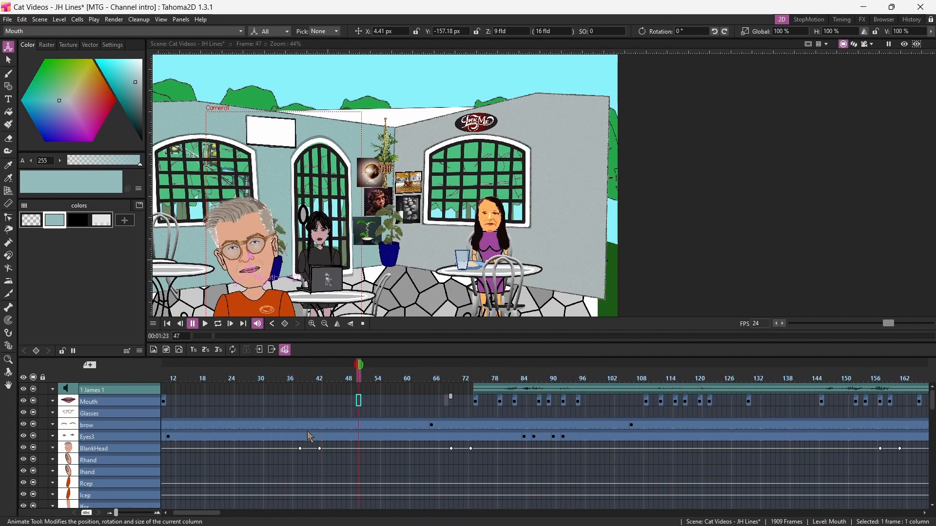
left_click_drag(310, 438, 299, 439)
mouse_move(212, 524)
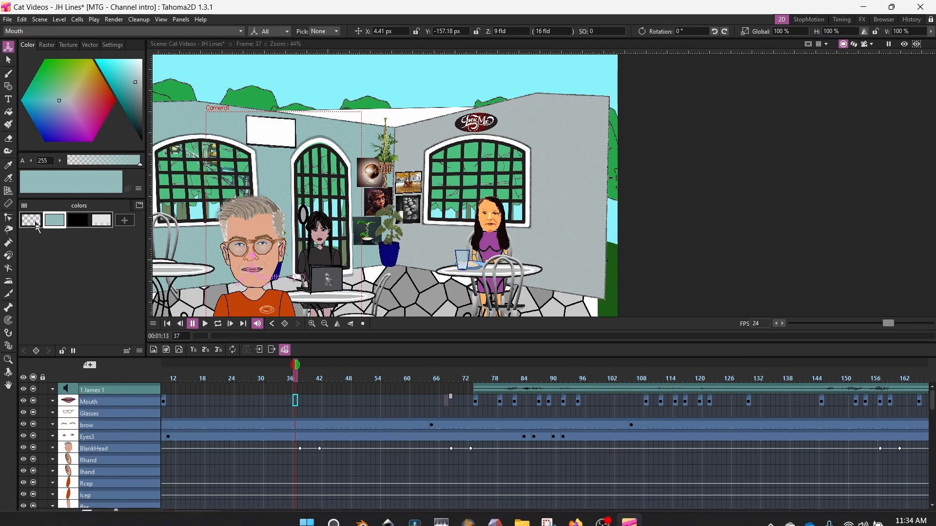
Save the scene and render it as an mp4 with the output name YouTube Cafe - JH Side
left_click(8, 21)
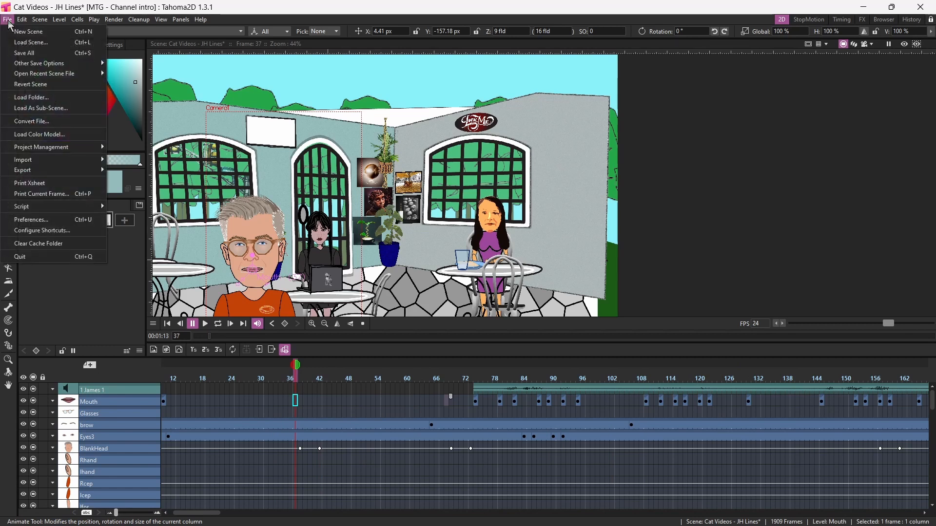
left_click(22, 54)
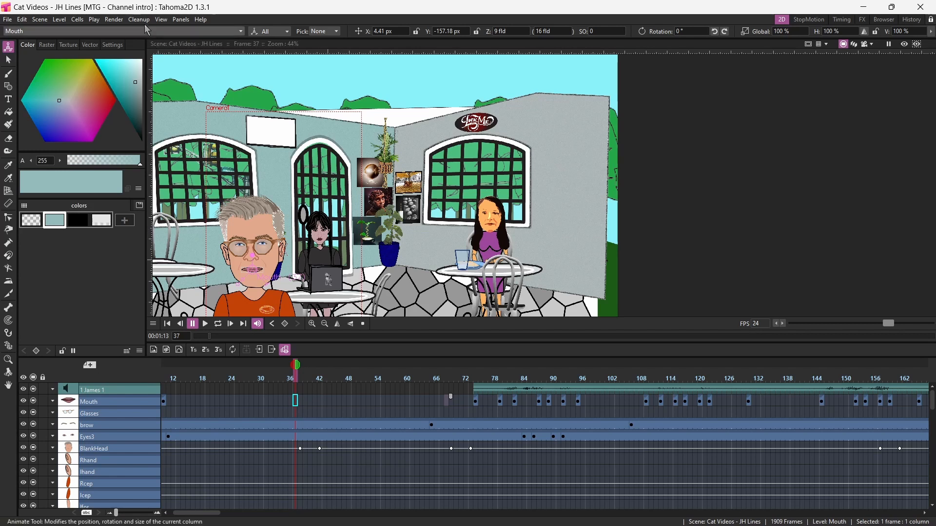
left_click(115, 20)
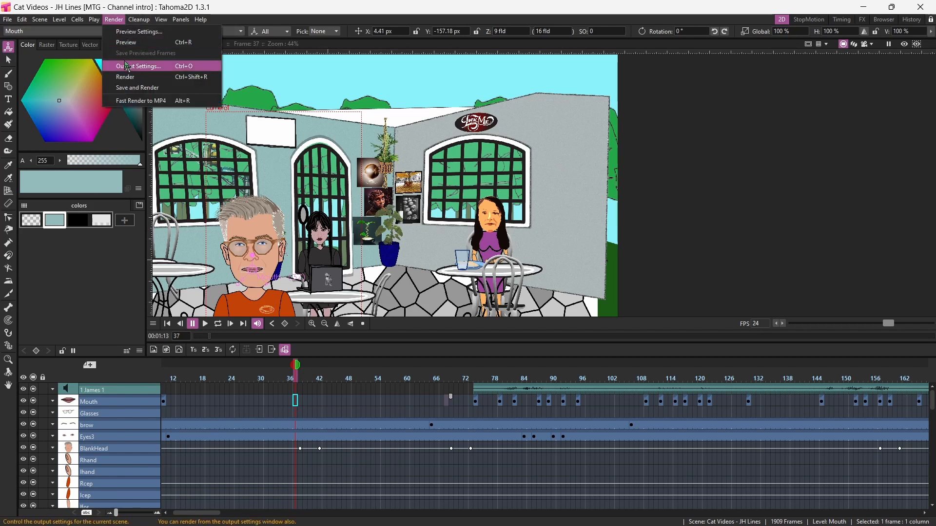
left_click(125, 63)
triple_click(525, 306)
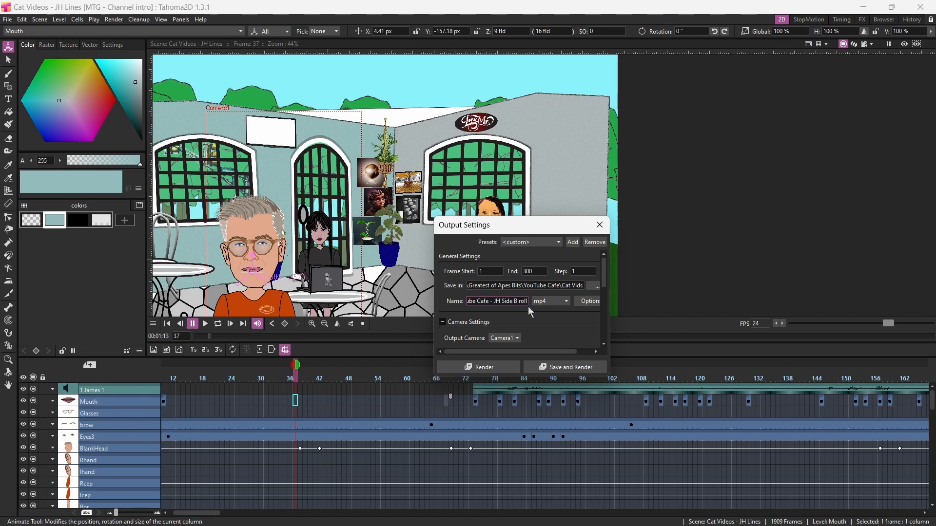
key("BackSpace")
key("BackSpace")
key("BackSpace")
key("BackSpace")
key("BackSpace")
key("BackSpace")
key("BackSpace")
left_click(584, 370)
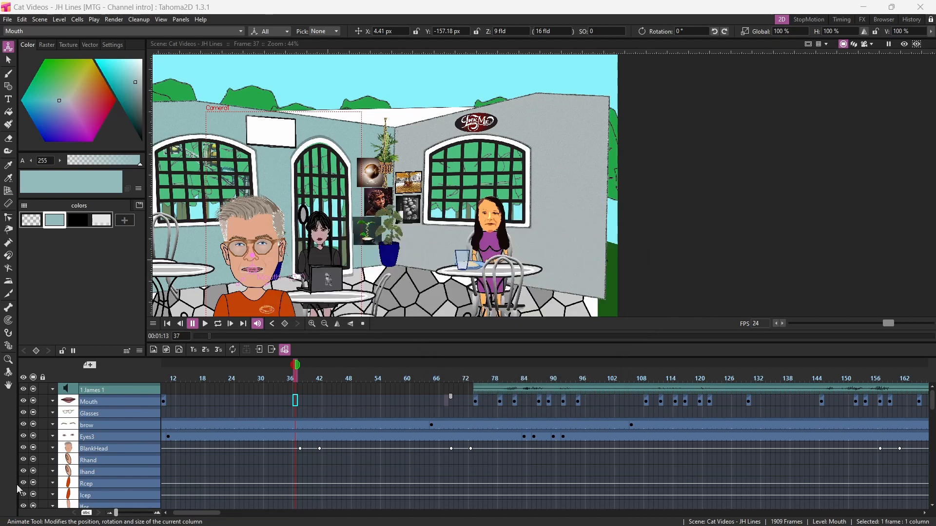
Switch to File Explorer and show the Cat Vids folder's files as icons to find the rendered video
mouse_move(147, 525)
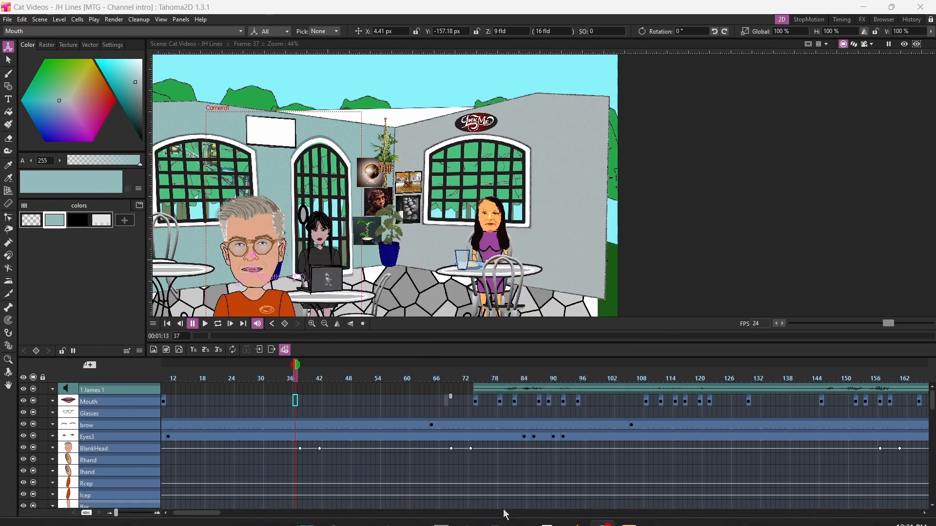
left_click(524, 516)
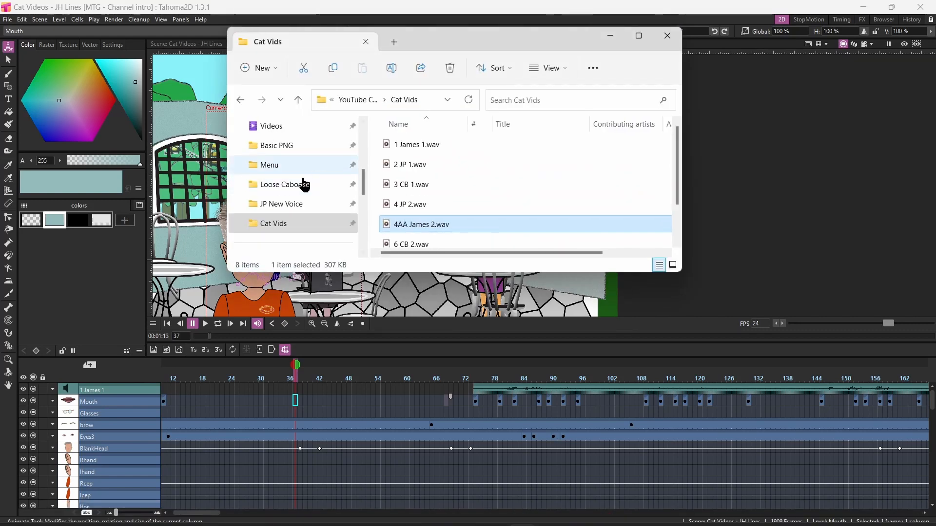
left_click(296, 227)
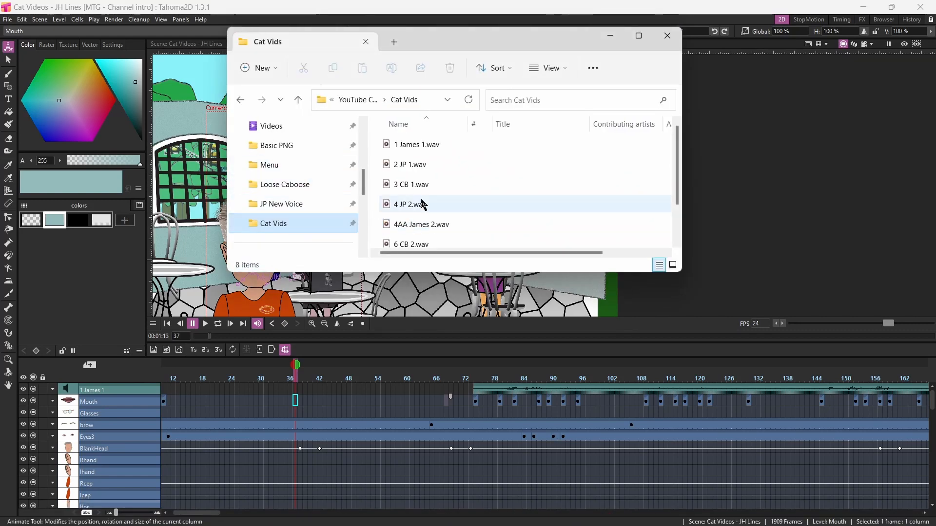
left_click(550, 74)
left_click(531, 117)
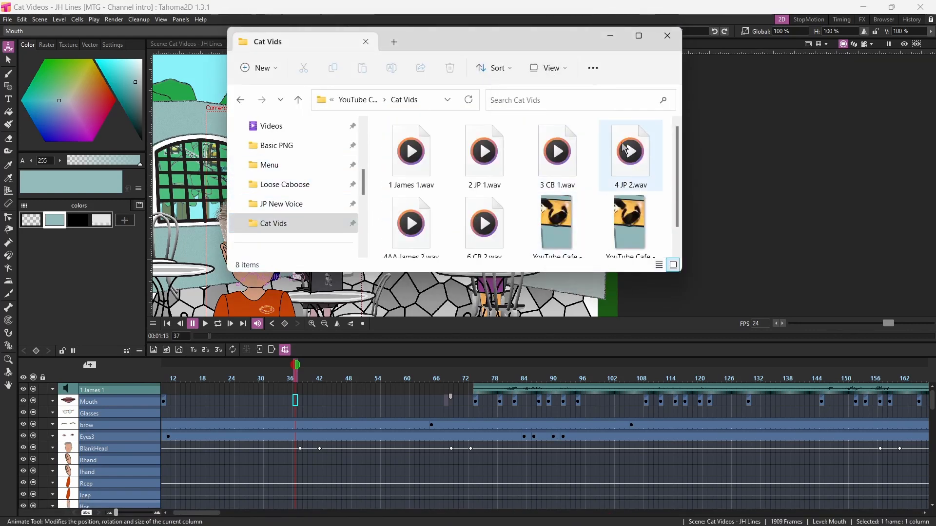
scroll(627, 141, "down", 1)
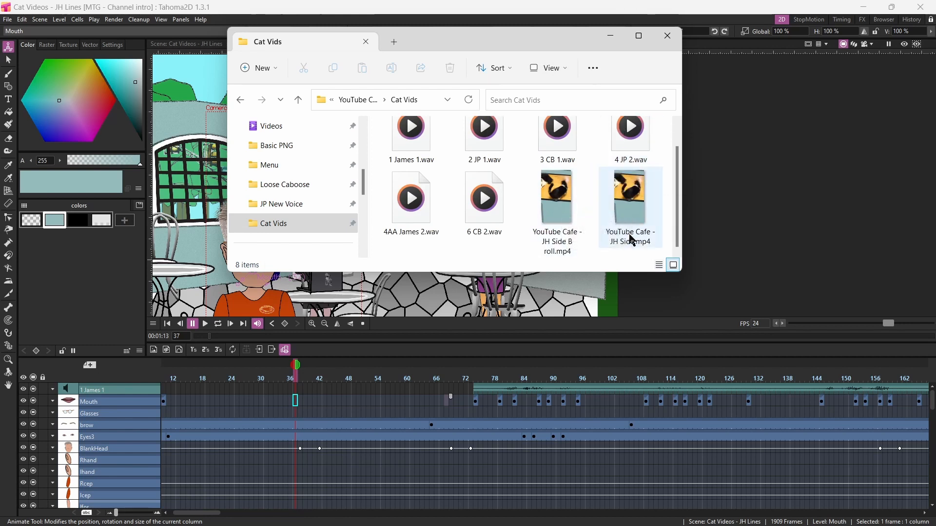
Play YouTube Cafe - JH Side.mp4 in Media Player to review the render, and return to Tahoma2D
double_click(634, 220)
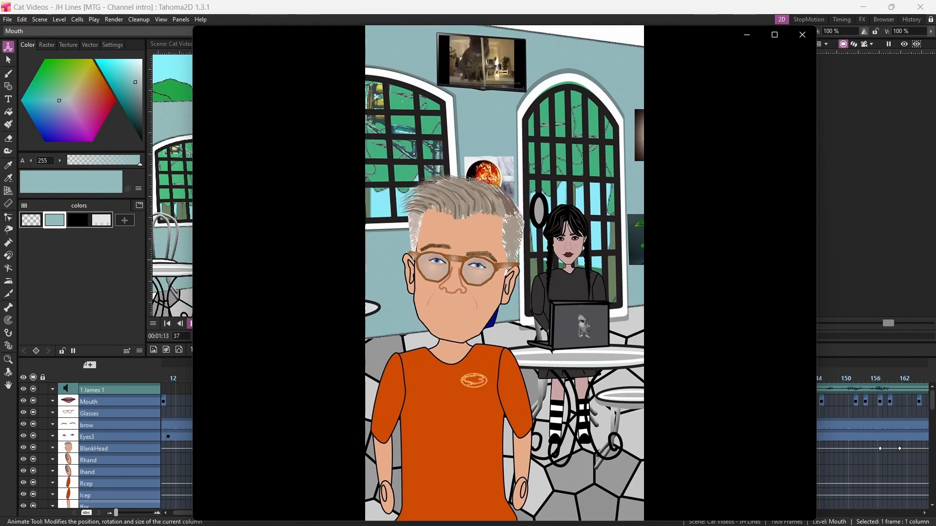
mouse_move(242, 297)
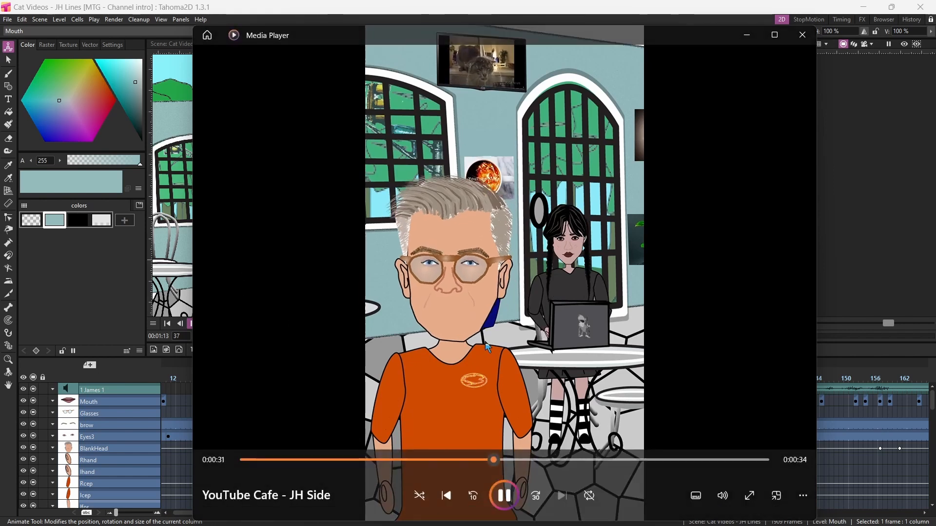
left_click(507, 498)
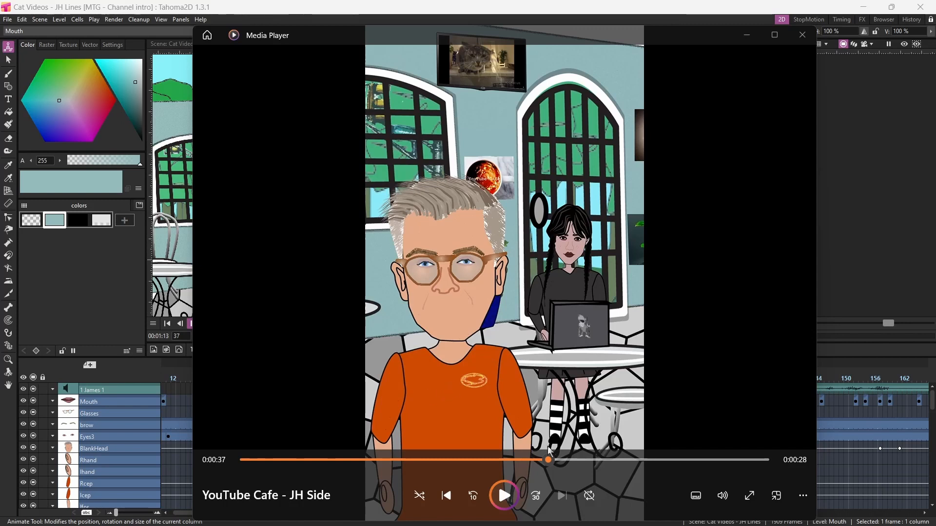
left_click(803, 34)
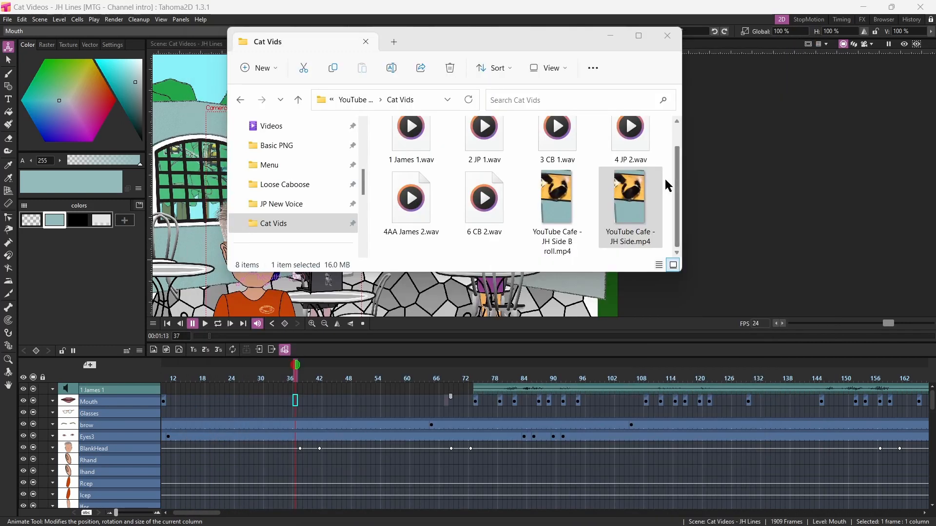
left_click(610, 35)
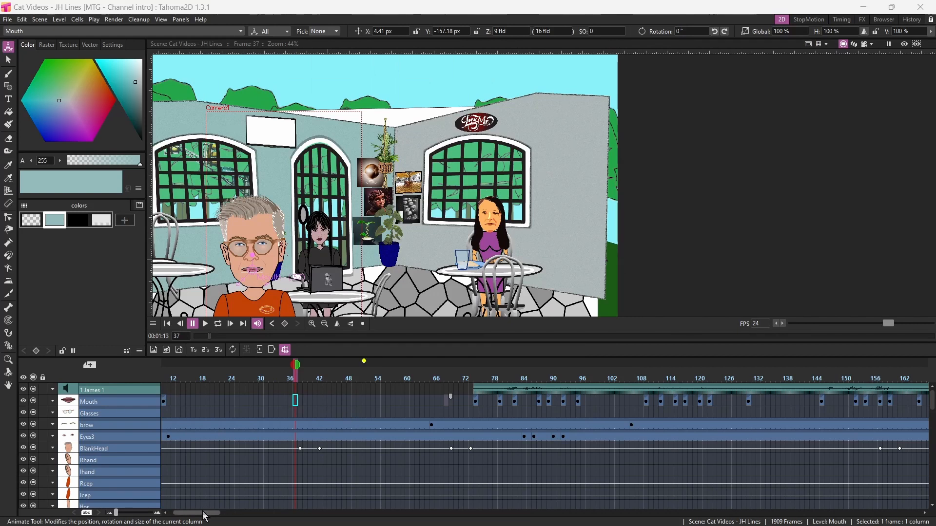
Copy the last clip in the 1 James 1 audio column, frames 562 to 679
left_click_drag(203, 514, 423, 522)
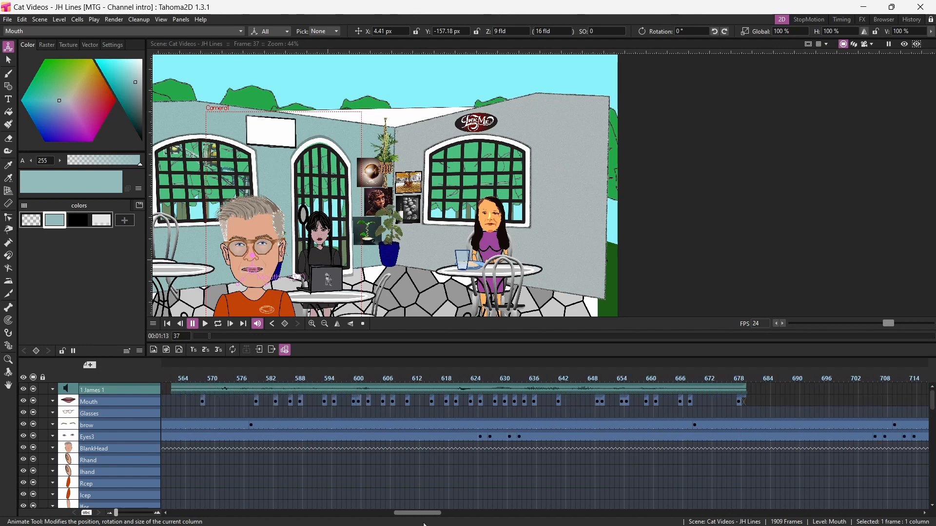
left_click(174, 393)
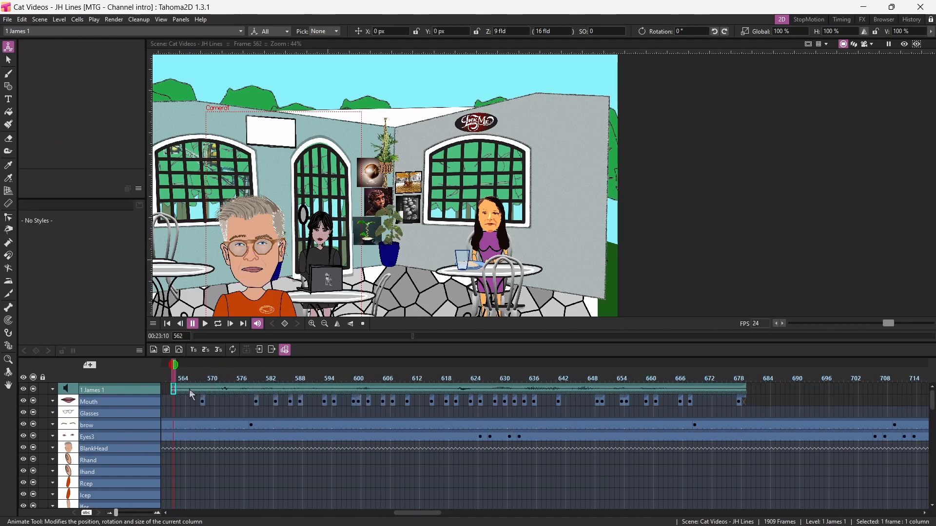
left_click(748, 395, "shift")
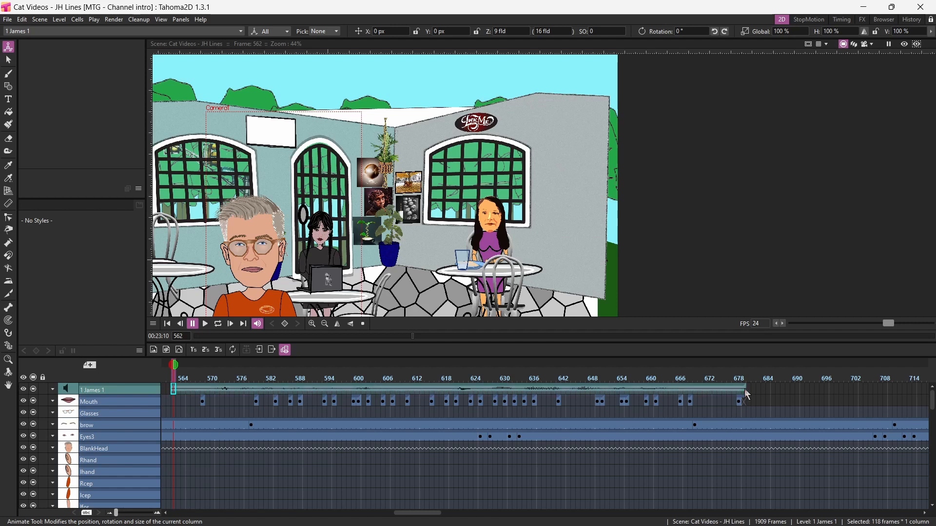
right_click(689, 394)
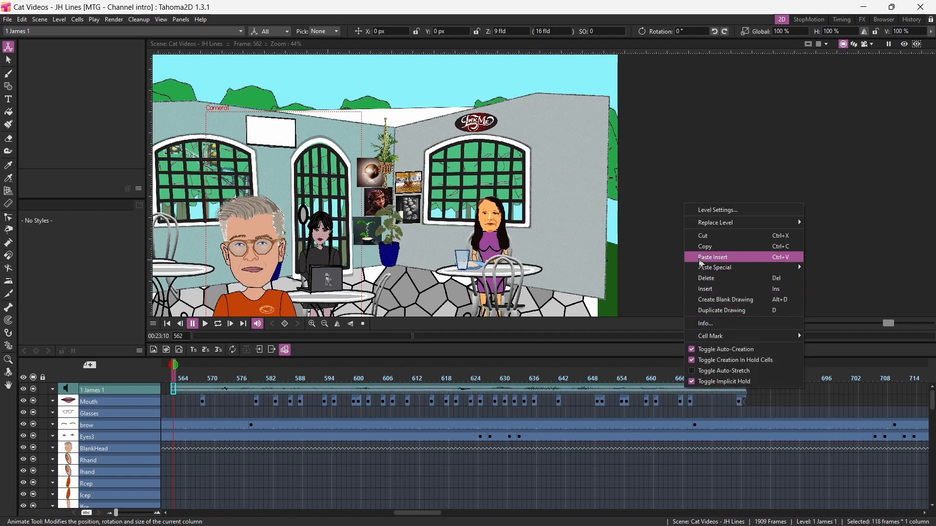
left_click(700, 244)
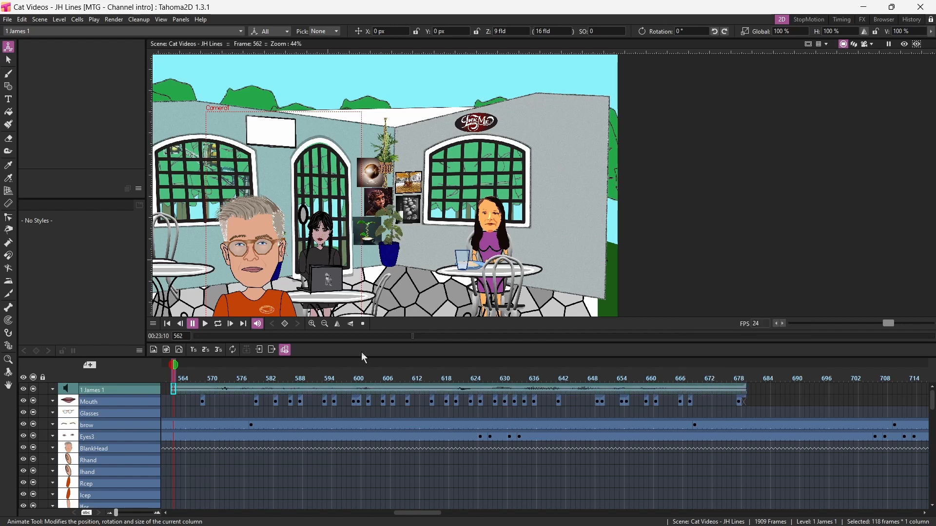
Delete the Mouth column's lip-sync drawings from frame 563 to 679
left_click(180, 401)
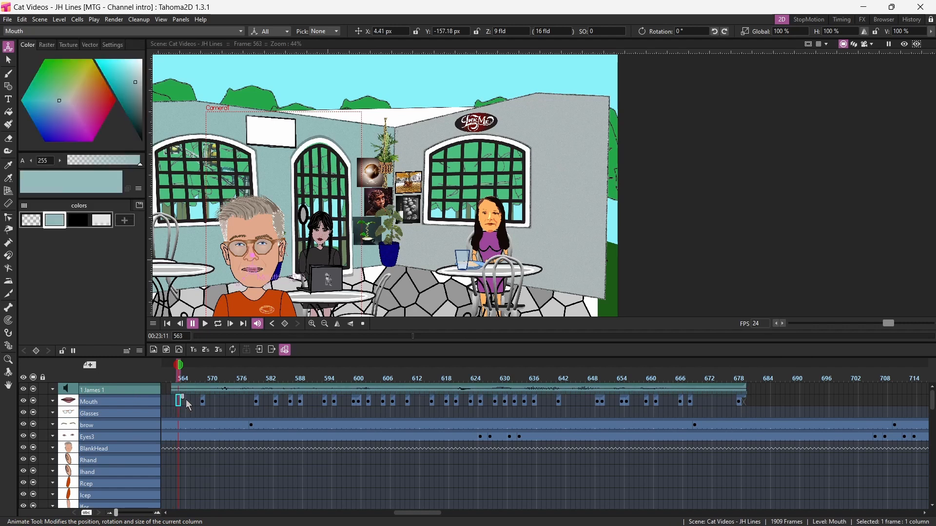
left_click(745, 402, "shift")
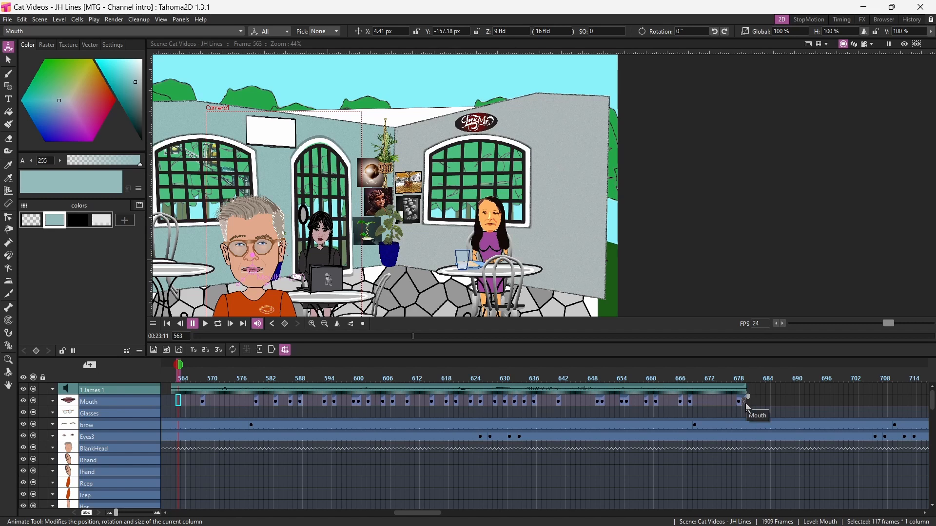
key("Delete")
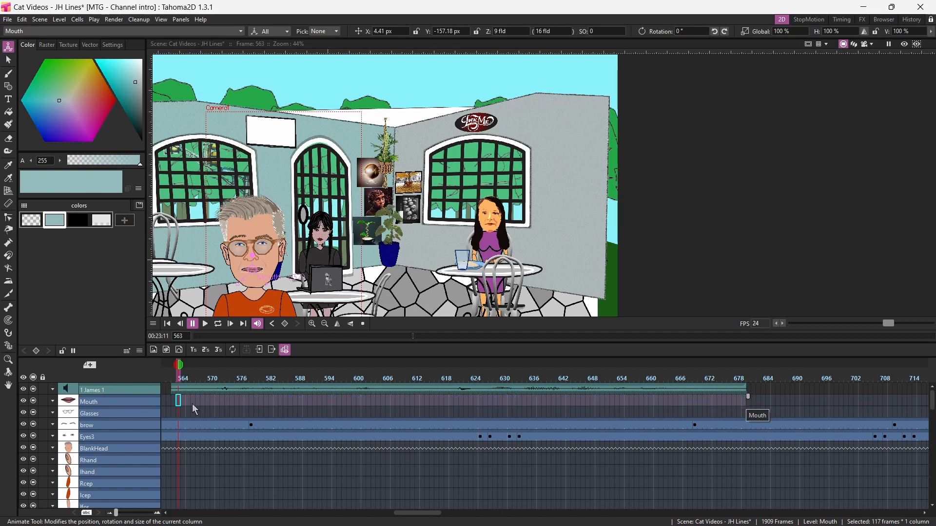
Delete the late voice clip from the 1 James 1 audio column, selecting frames 561 to 682
left_click(169, 389)
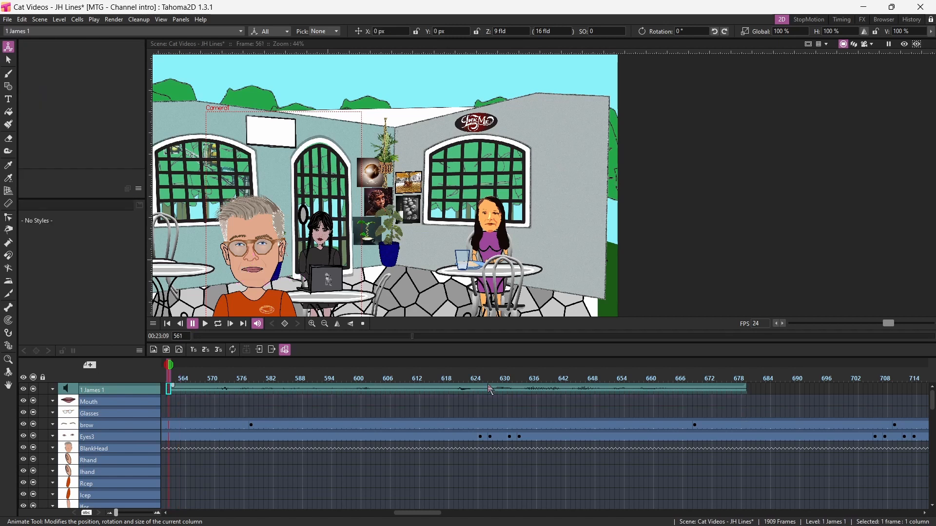
left_click(756, 388, "shift")
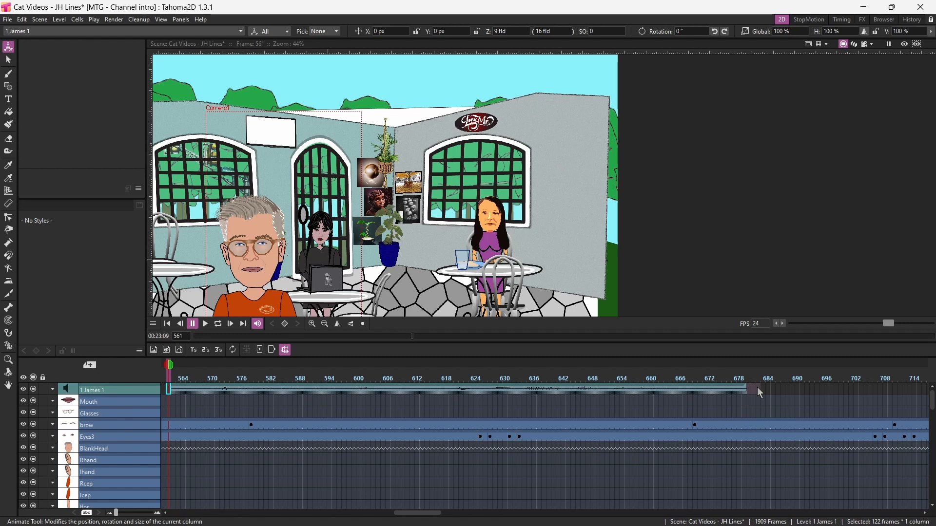
right_click(758, 388)
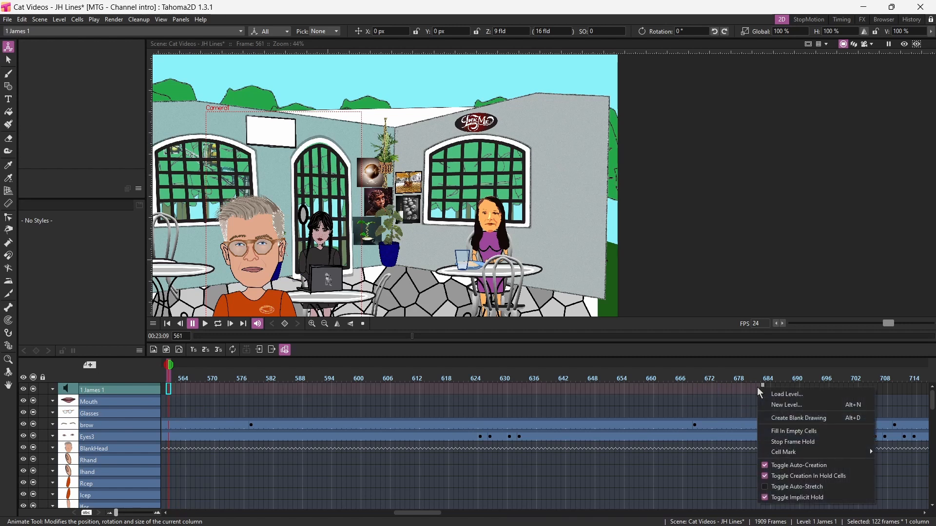
key("Escape")
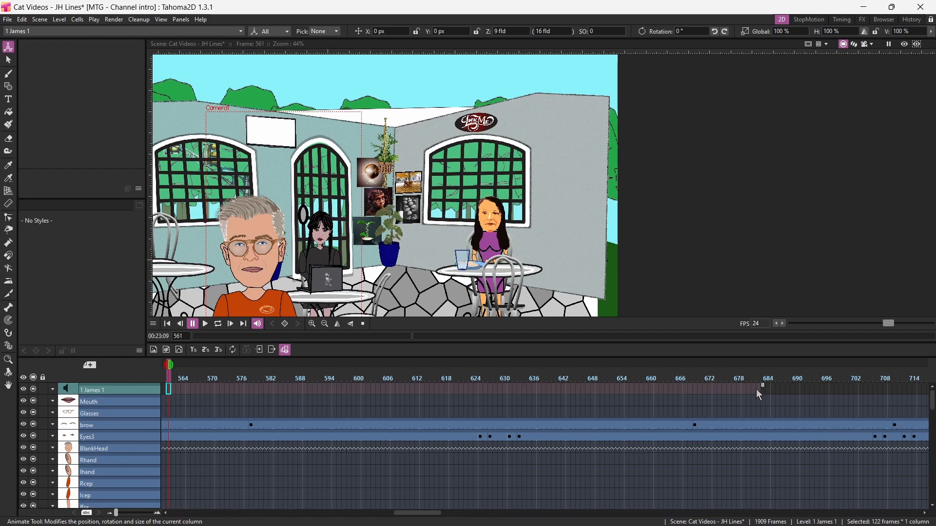
Paste the copied voice clip into the 1 James 1 audio column at frame 682
left_click(757, 391)
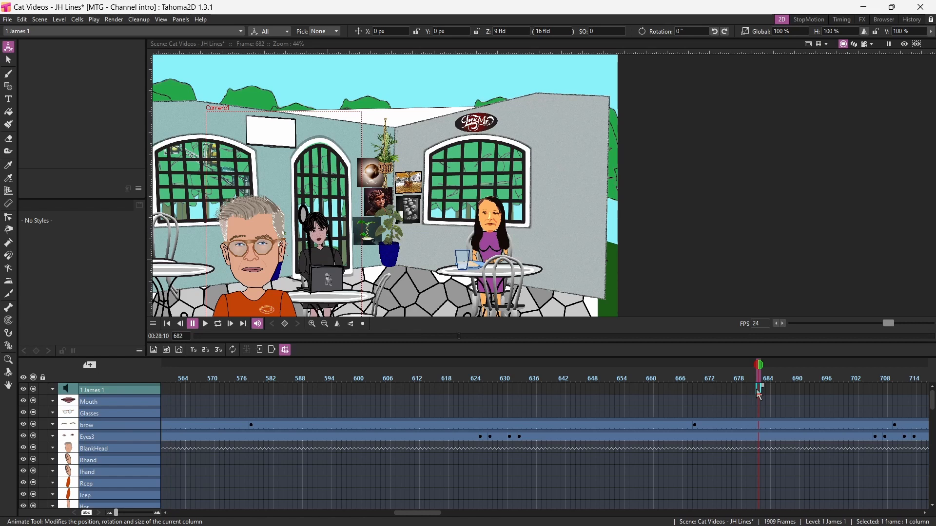
right_click(757, 390)
key("Escape")
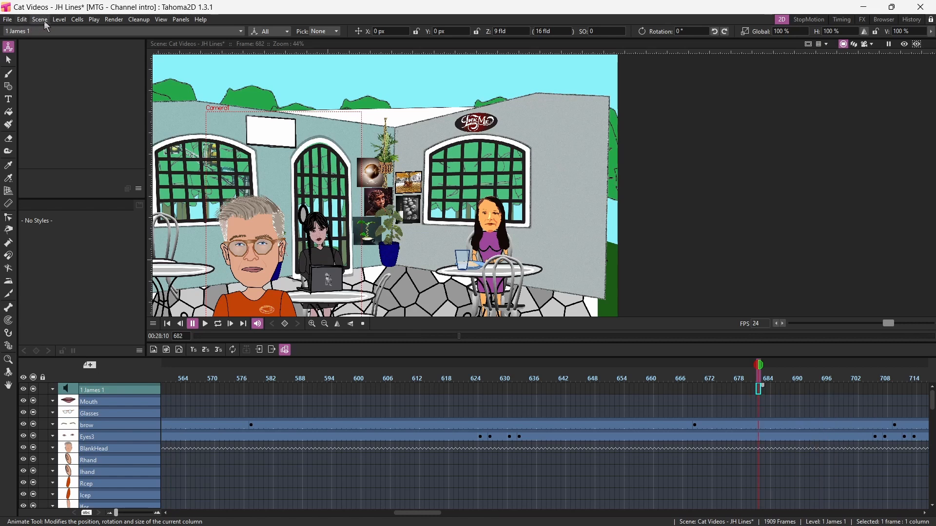
left_click(22, 20)
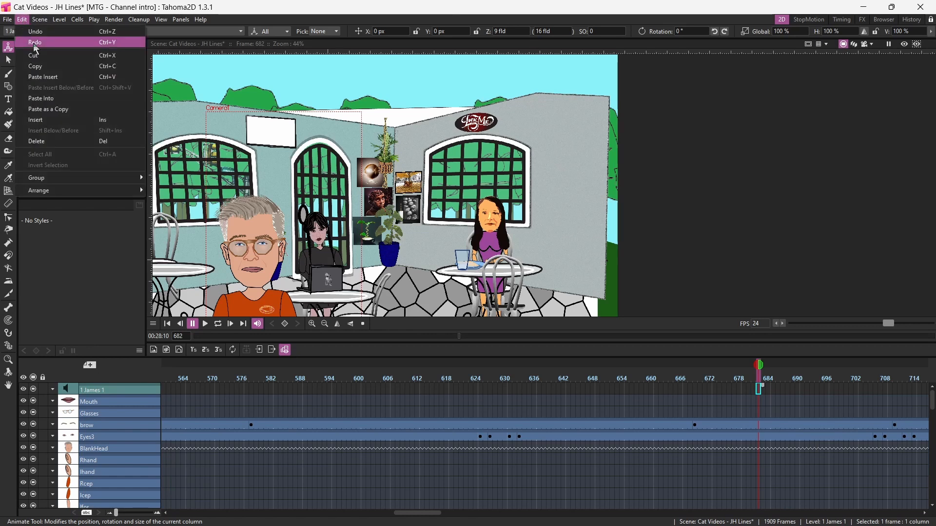
left_click(47, 77)
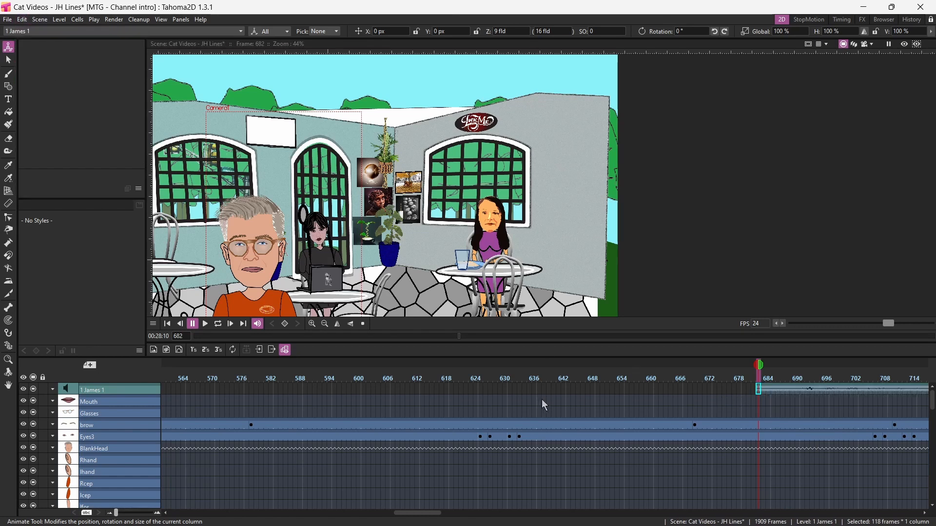
Apply lip sync to the Mouth column from frame 681 using the Column 38 audio, and check the mouth drawings through frame 799
right_click(754, 401)
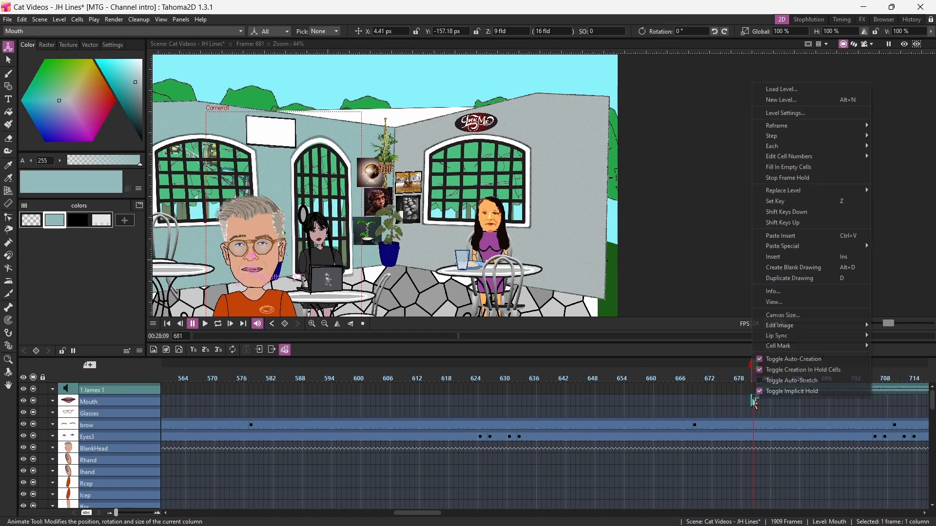
mouse_move(788, 336)
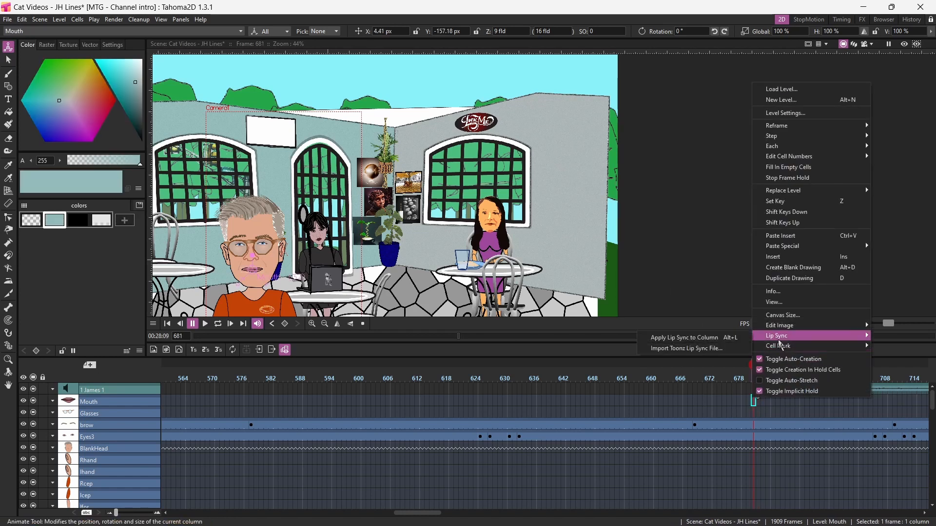
left_click(727, 338)
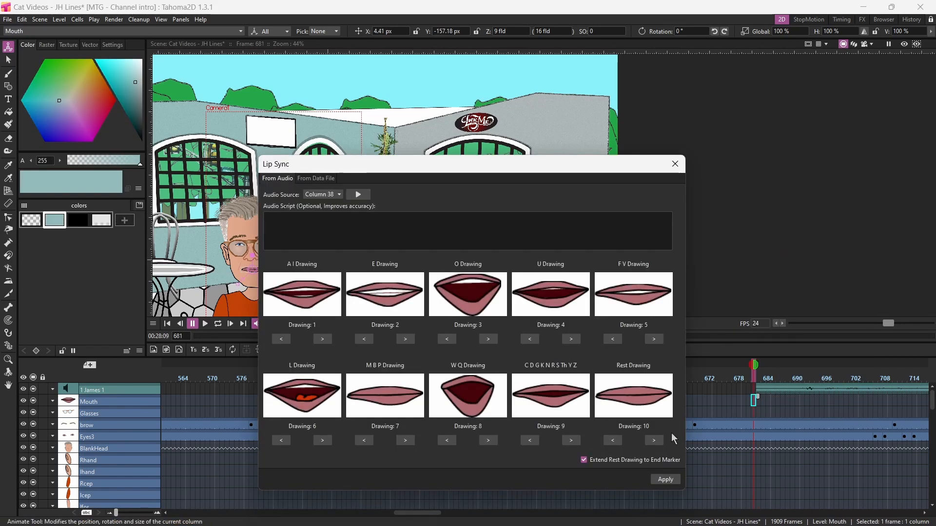
left_click(666, 479)
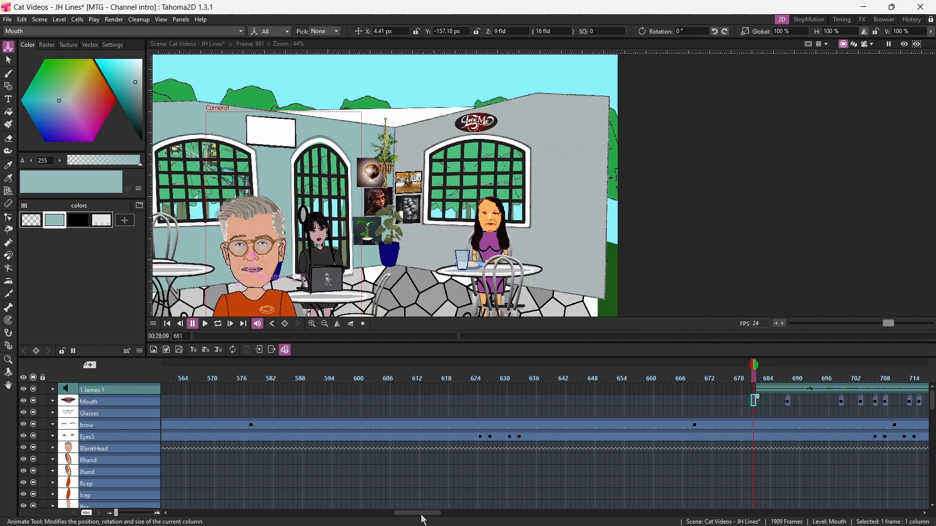
left_click_drag(422, 514, 480, 514)
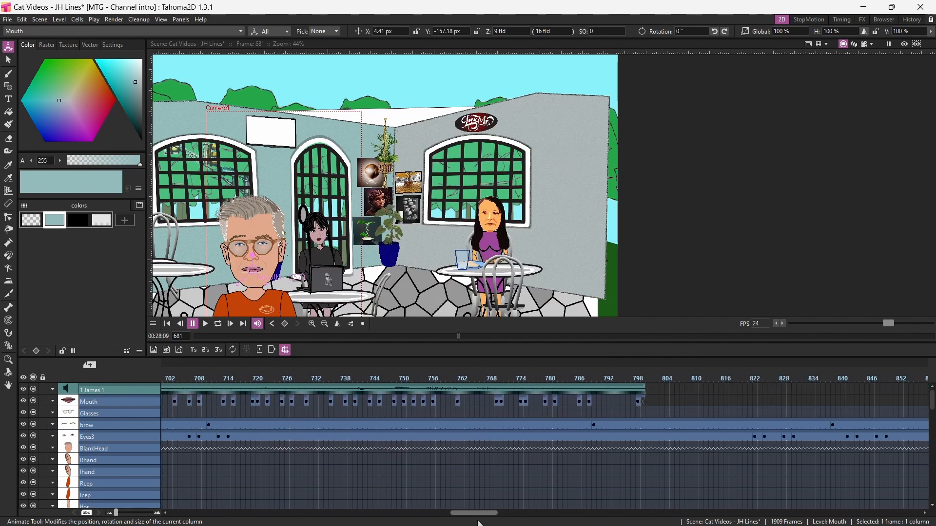
left_click(643, 402)
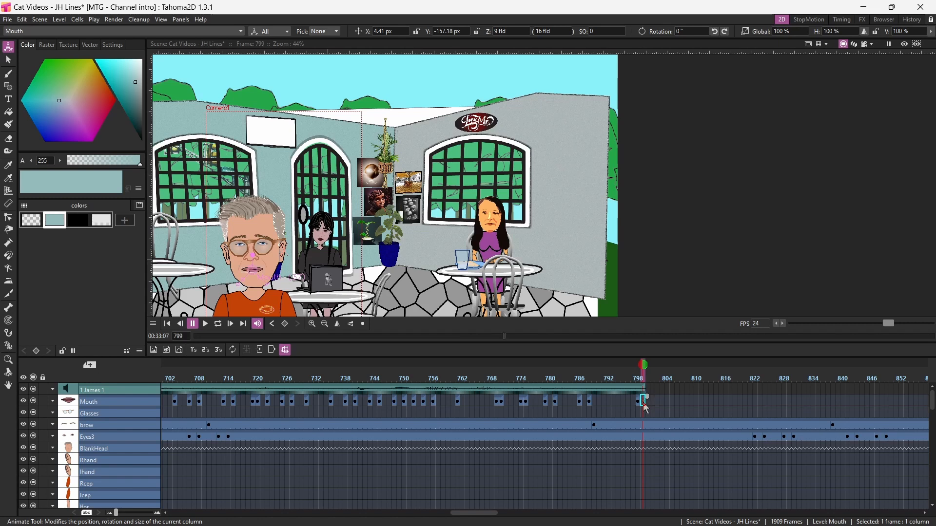
mouse_move(647, 370)
left_mouse_down()
mouse_move(205, 366)
mouse_move(346, 365)
left_mouse_up()
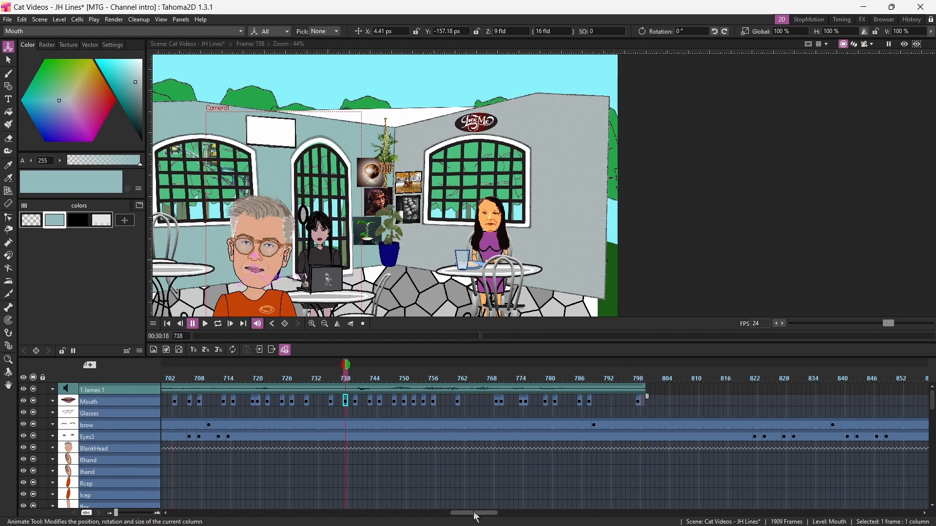
Save the scene and render frames 1 to 888 from Camera1 as an mp4 named YouTube Cafe - JH Side Take 2
left_click_drag(473, 514, 265, 525)
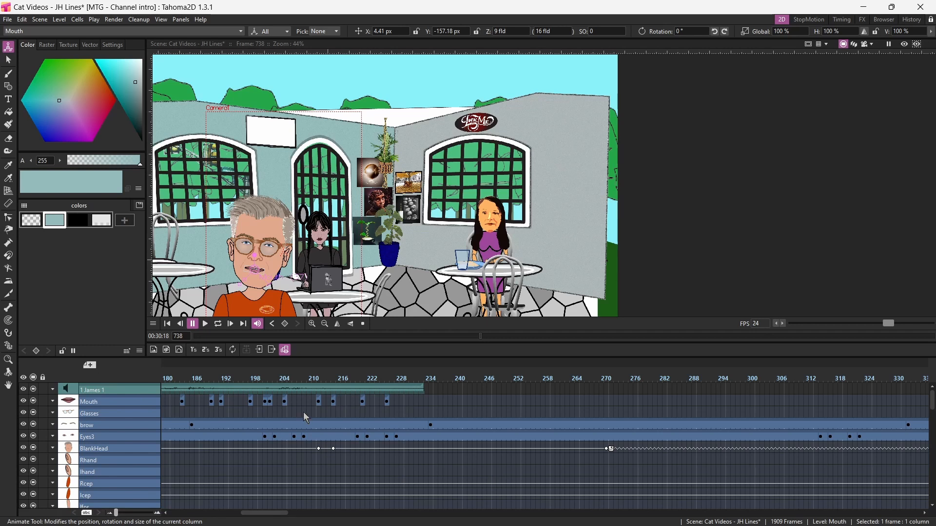
left_click_drag(279, 513, 528, 525)
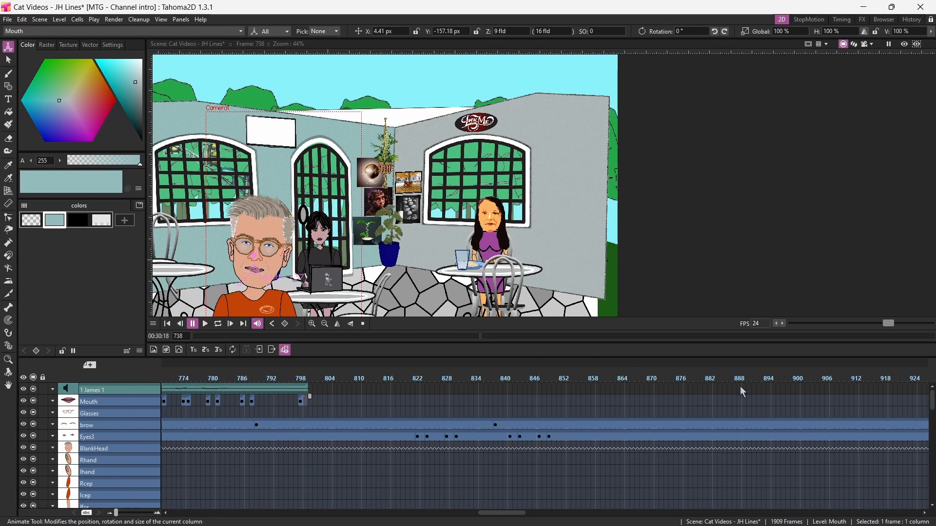
left_click(113, 20)
left_click(138, 66)
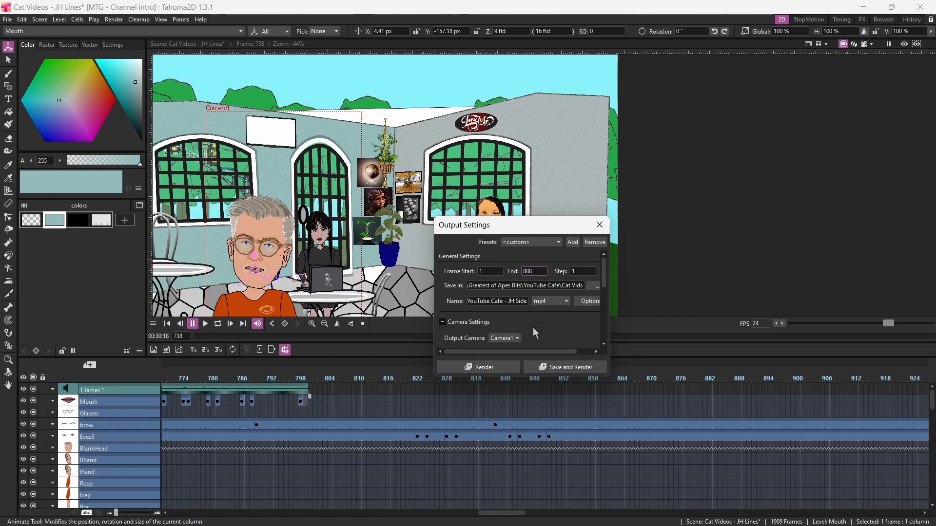
left_click(524, 304)
type("Take 2")
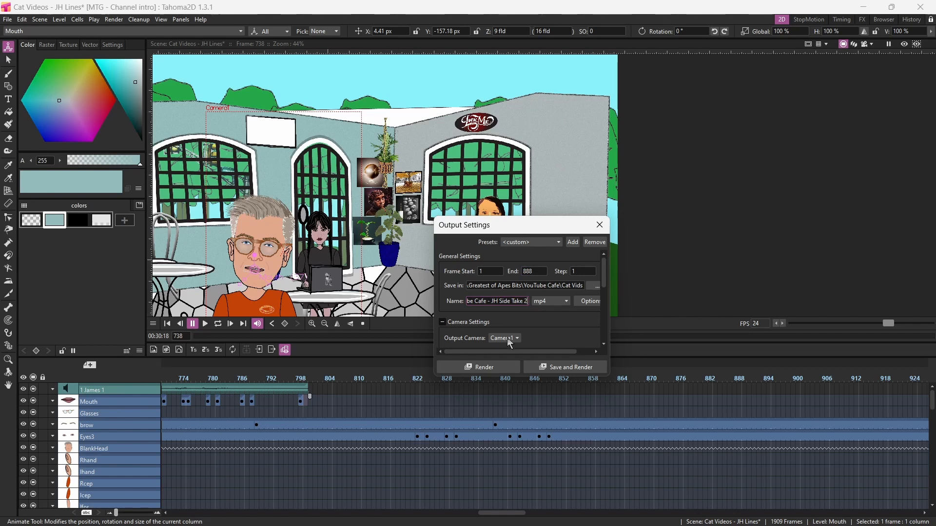
left_click(566, 367)
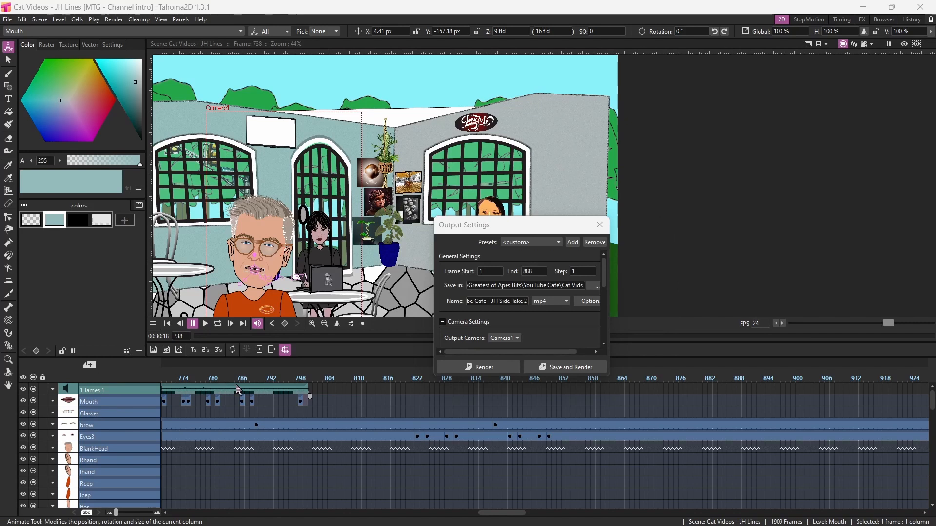
left_click(600, 225)
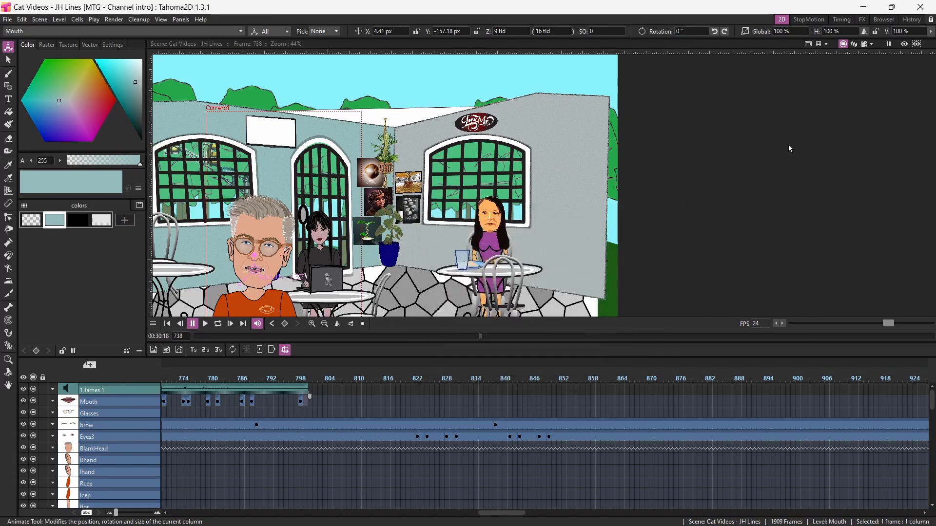
Switch to File Explorer and play YouTube Cafe - JH Side Take 2.mp4 from the Cat Vids folder to review the render
left_click(864, 7)
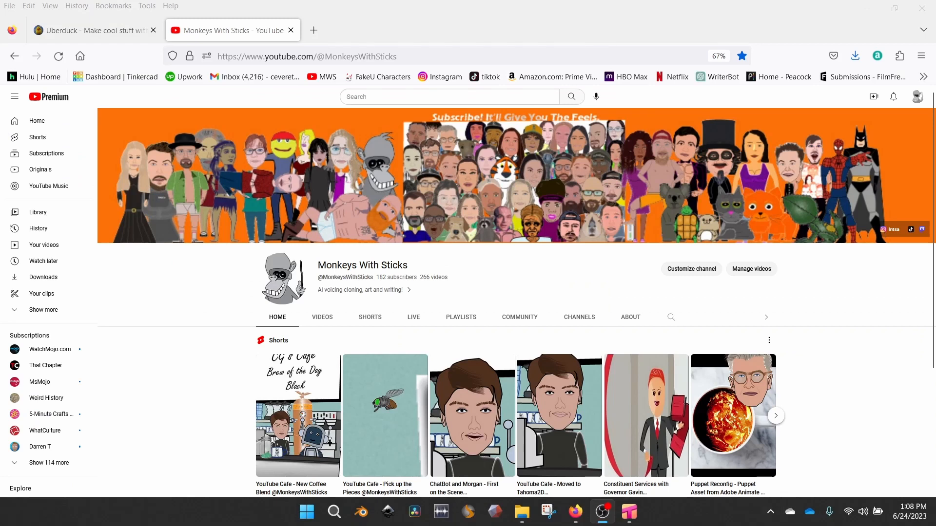
left_click(522, 512)
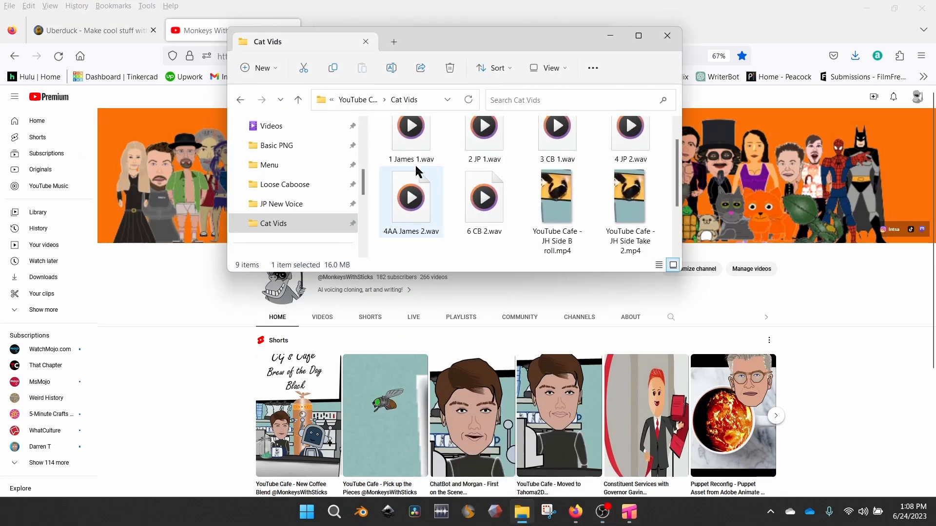
scroll(486, 163, "down", 2)
scroll(486, 162, "up", 1)
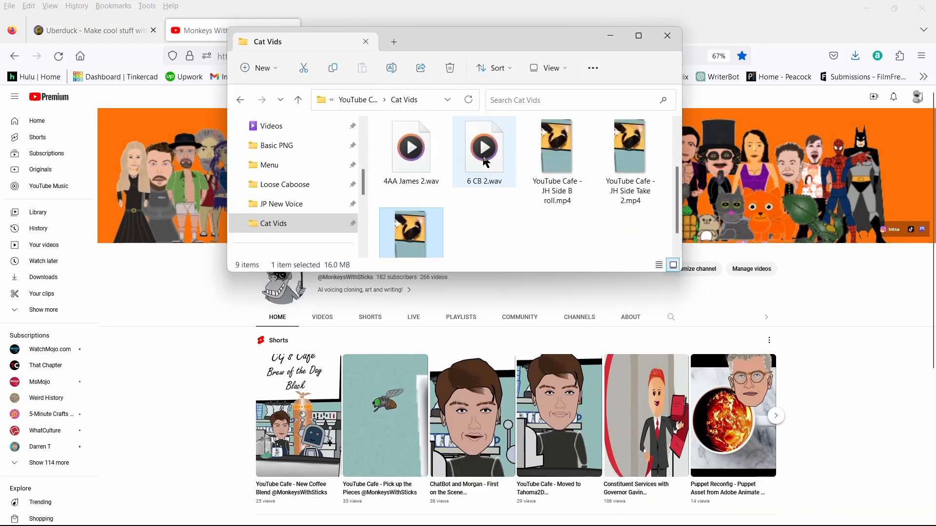
double_click(632, 156)
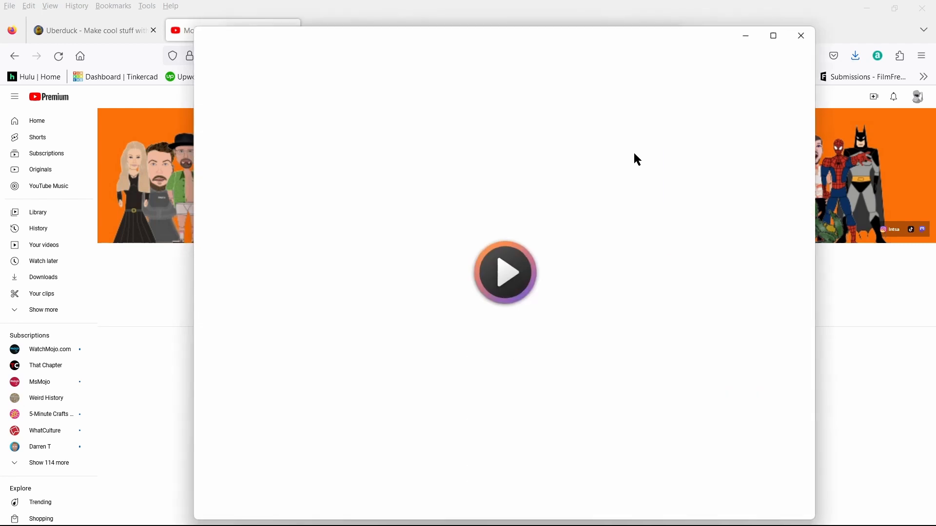
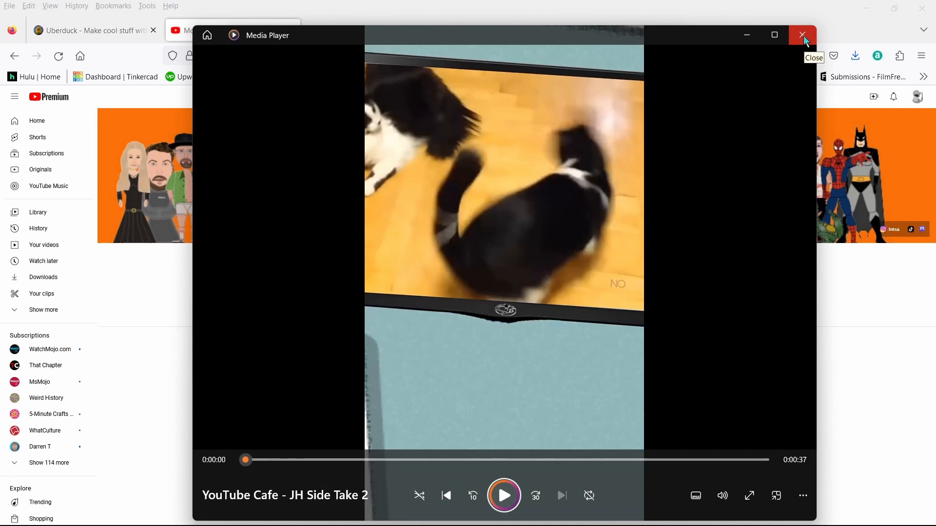
left_click(804, 37)
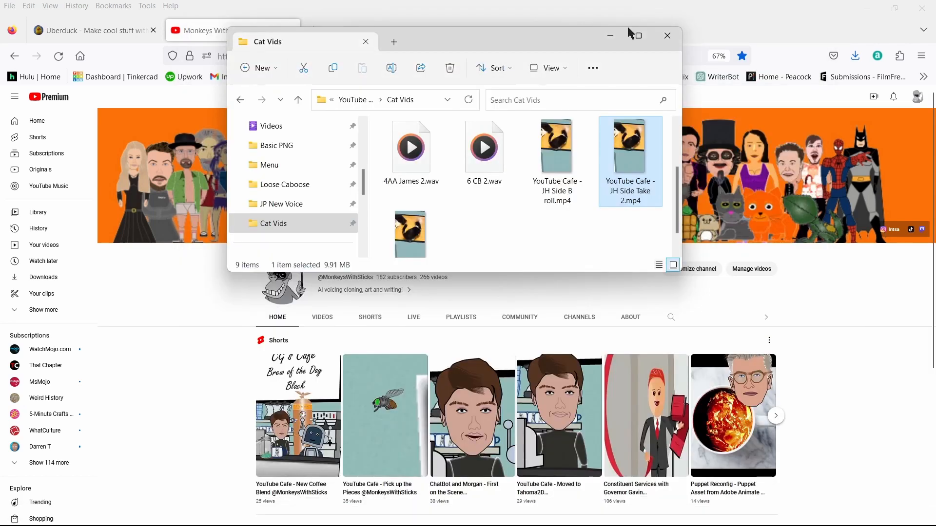
Put away the folder and browser windows, return to Tahoma2D and save everything in the Cat Videos - JH Lines scene
left_click(613, 39)
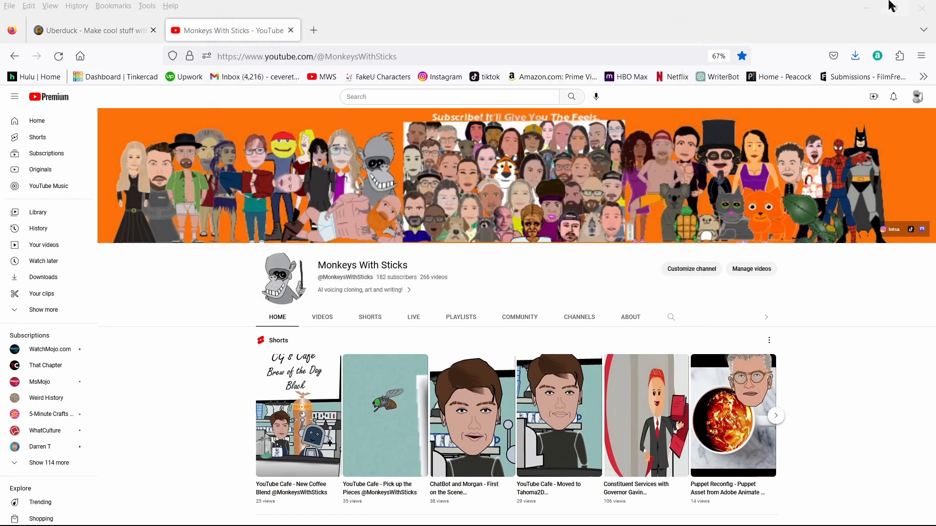
left_click(870, 12)
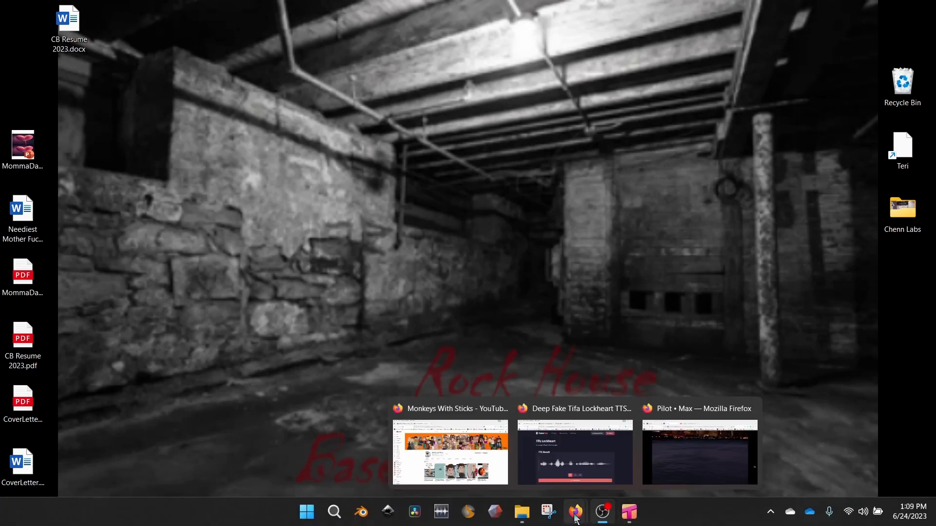
left_click(633, 514)
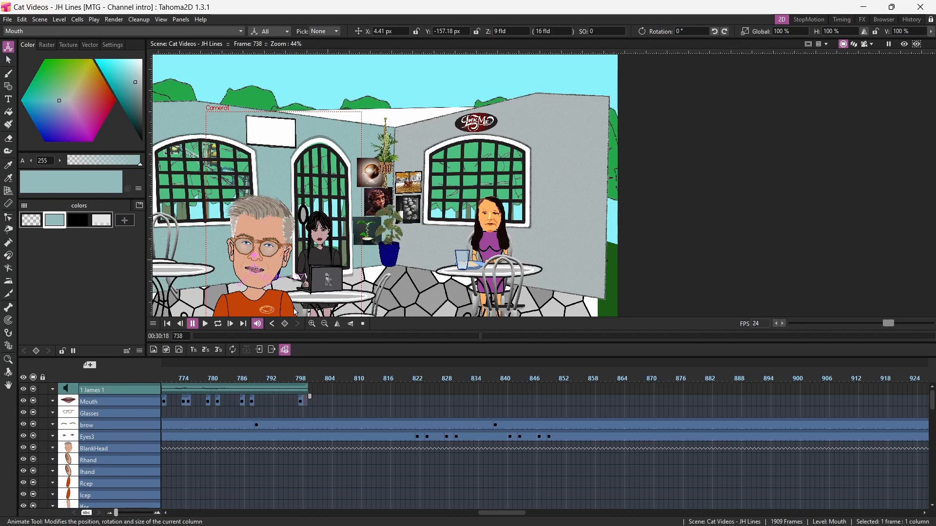
left_click(8, 19)
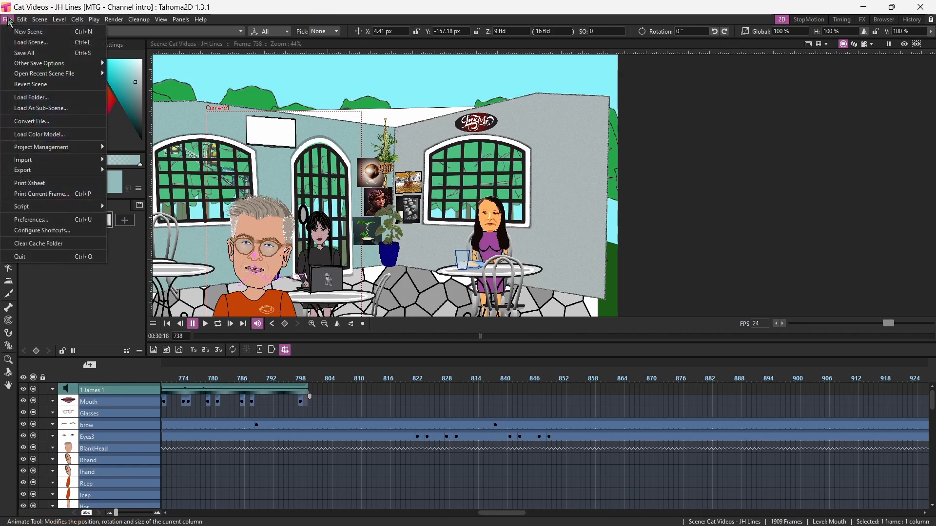
left_click(29, 52)
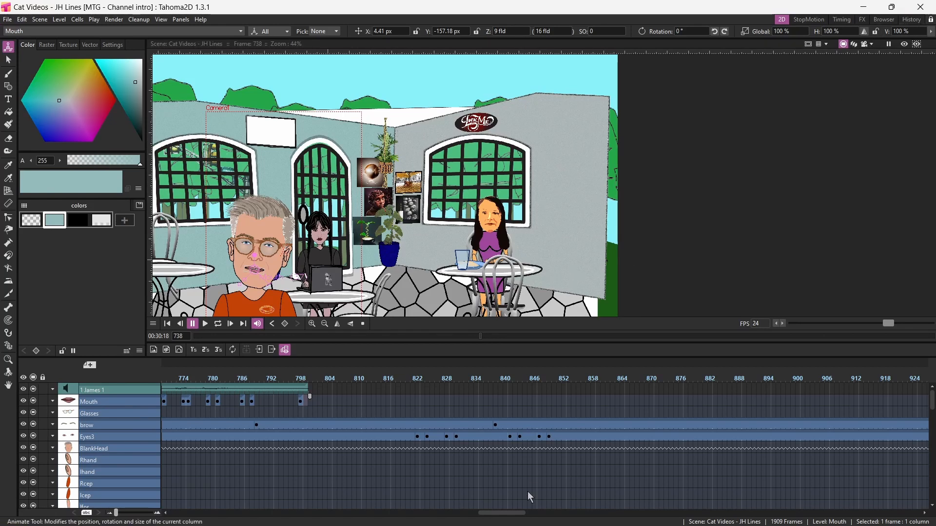
Start Tahoma2D afresh and open the recent scene Loose Caboose - JP Lines4 from the sandbox project
mouse_move(529, 525)
left_click(629, 512)
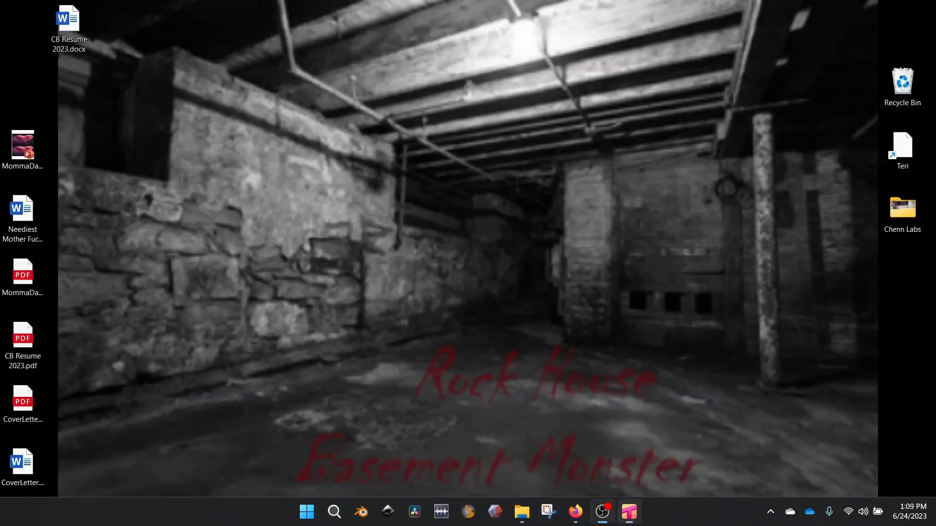
left_click(631, 514)
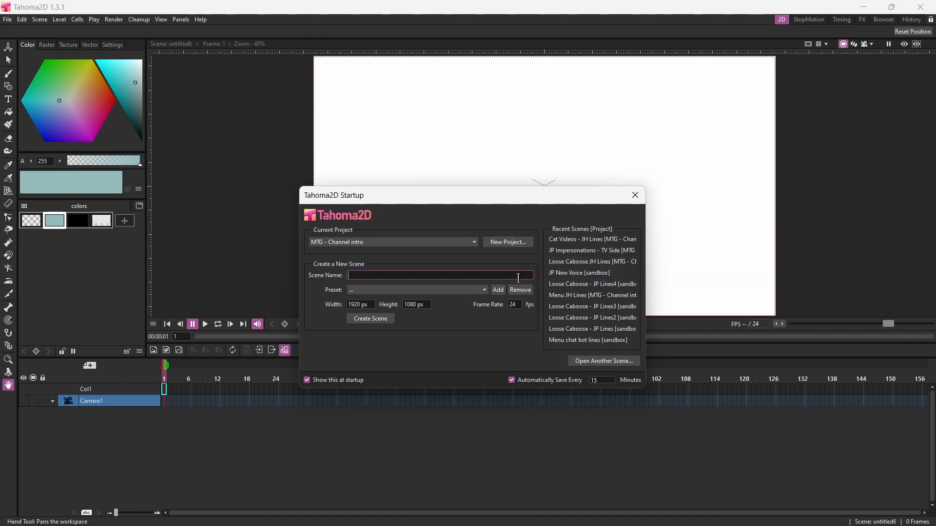
left_click(573, 284)
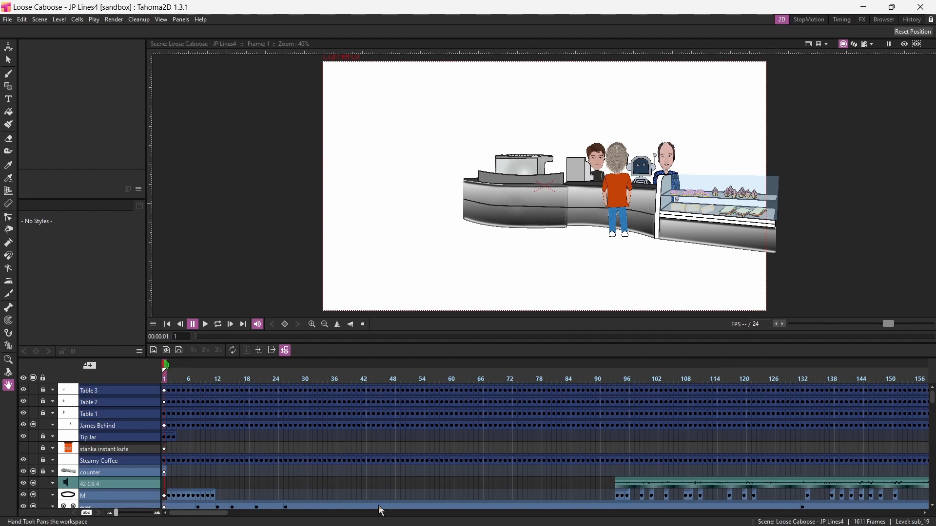
Delete the cells of the 42 CB 4 voice clip and the M mouth column across frames 80 to 800
left_click(551, 484)
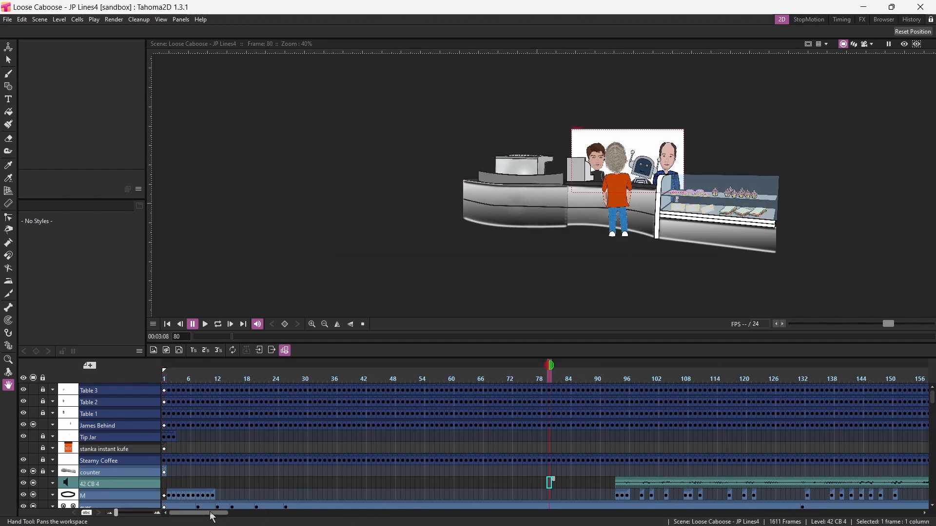
left_click_drag(212, 513, 550, 512)
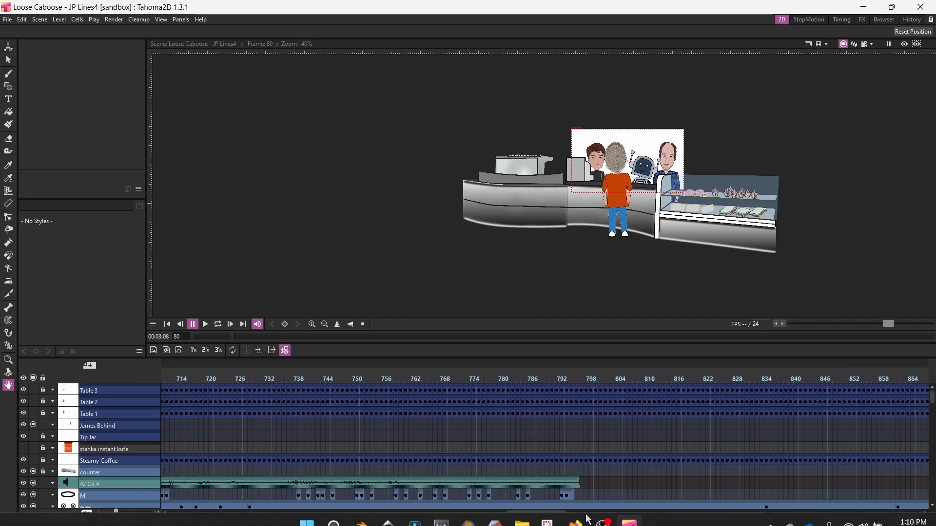
left_click(603, 491, "shift")
key("Delete")
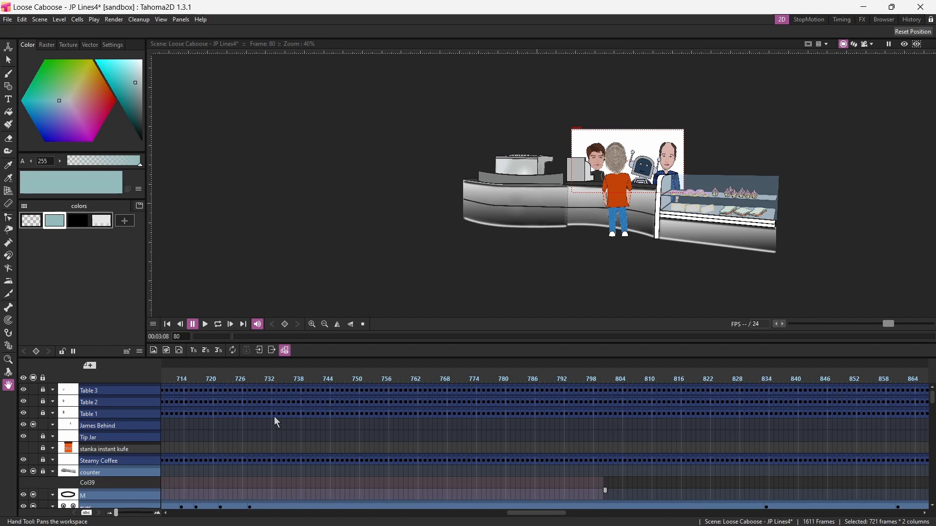
Delete the cells of the 43 JP 27 voice clip and the Mouth_1 column across frames 234 to 436
scroll(277, 422, "down", 3)
scroll(291, 458, "down", 2)
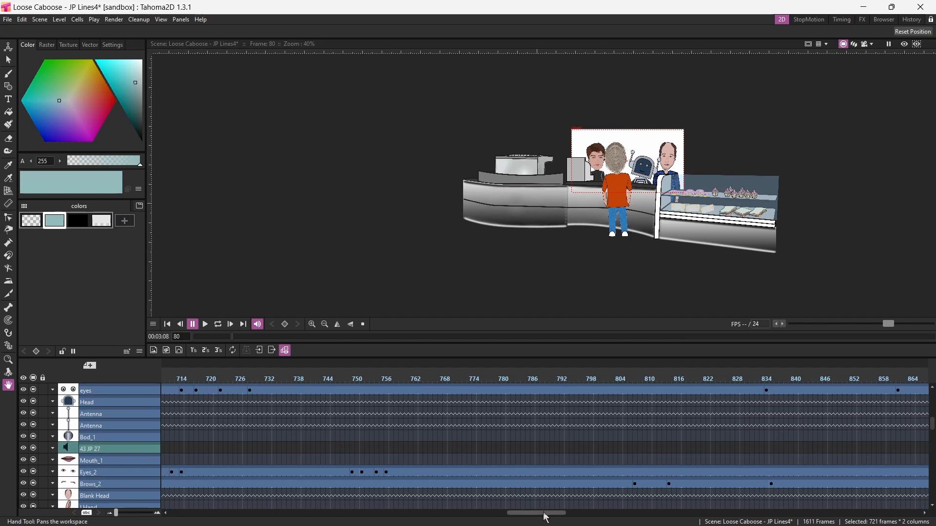
left_click_drag(547, 511, 244, 496)
left_click_drag(331, 512, 267, 513)
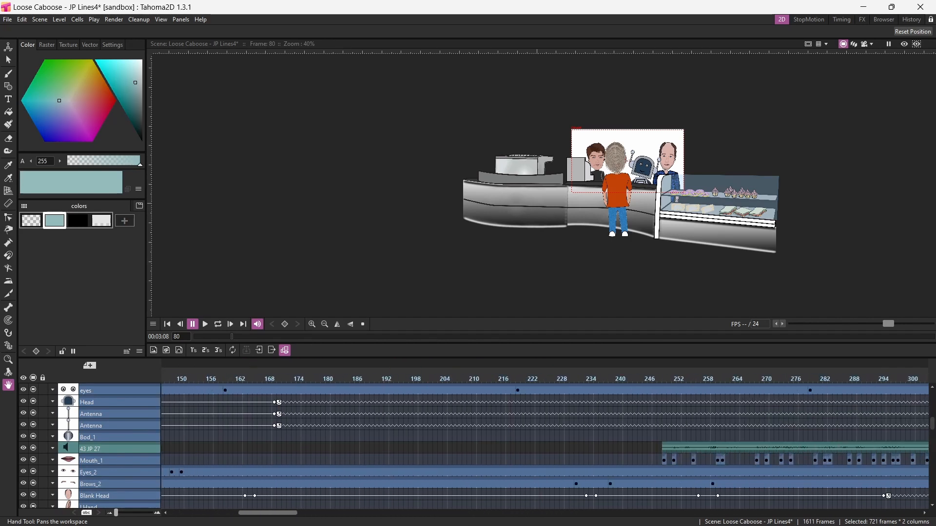
left_click(593, 447)
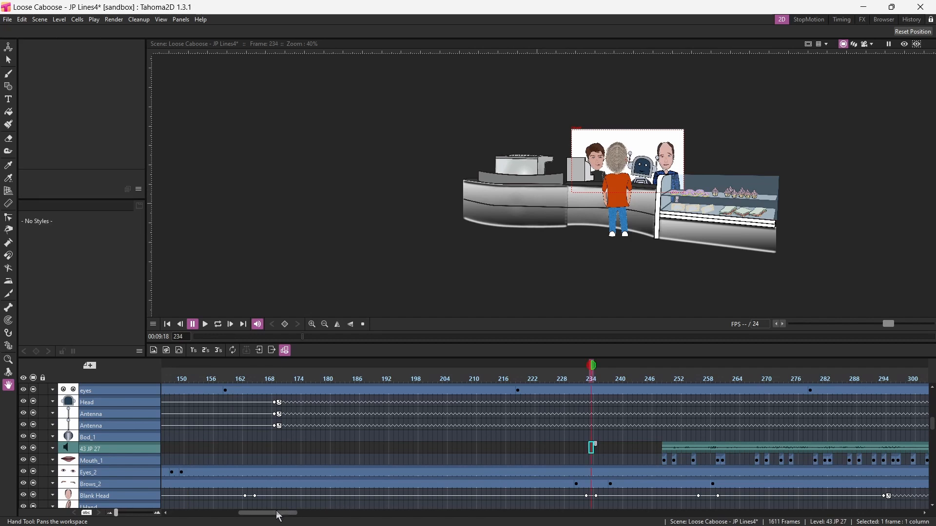
left_click_drag(277, 513, 370, 525)
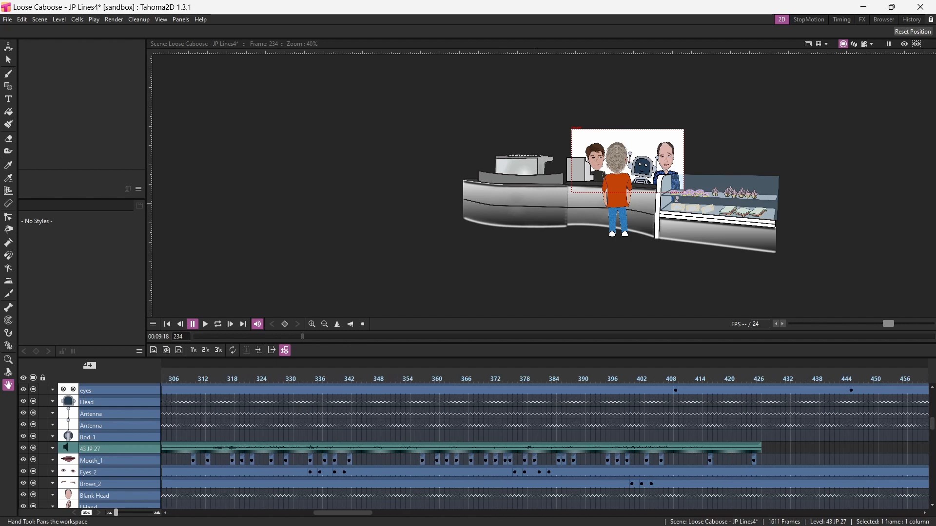
left_click(807, 458, "shift")
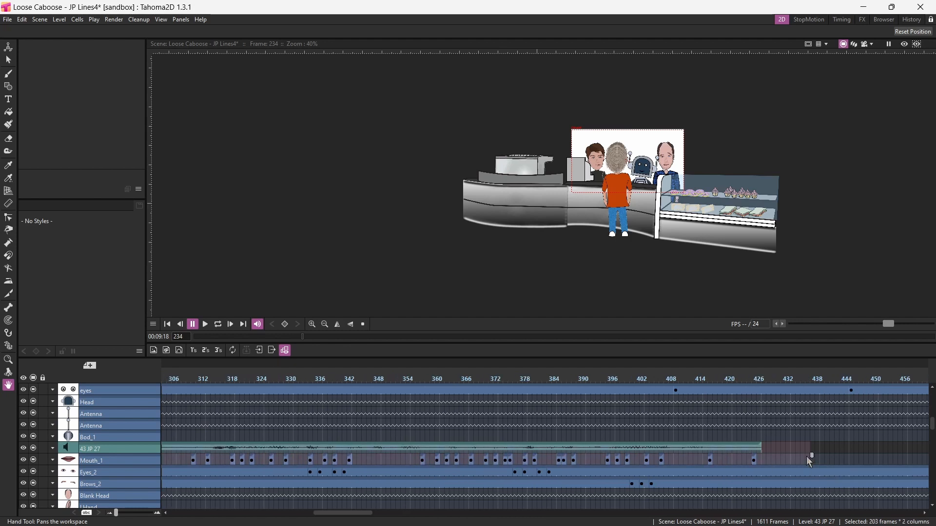
key("Delete")
Delete the cells of the 44 Morgan 4 voice clip and the Mouth column across frames 414 to 1514
scroll(398, 451, "down", 3)
scroll(401, 457, "down", 3)
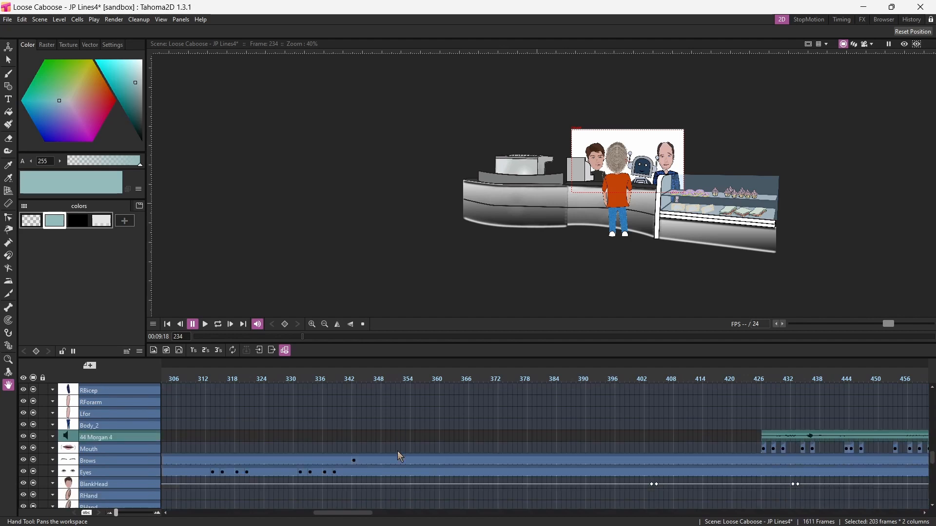
left_click_drag(352, 512, 372, 512)
left_click(521, 435)
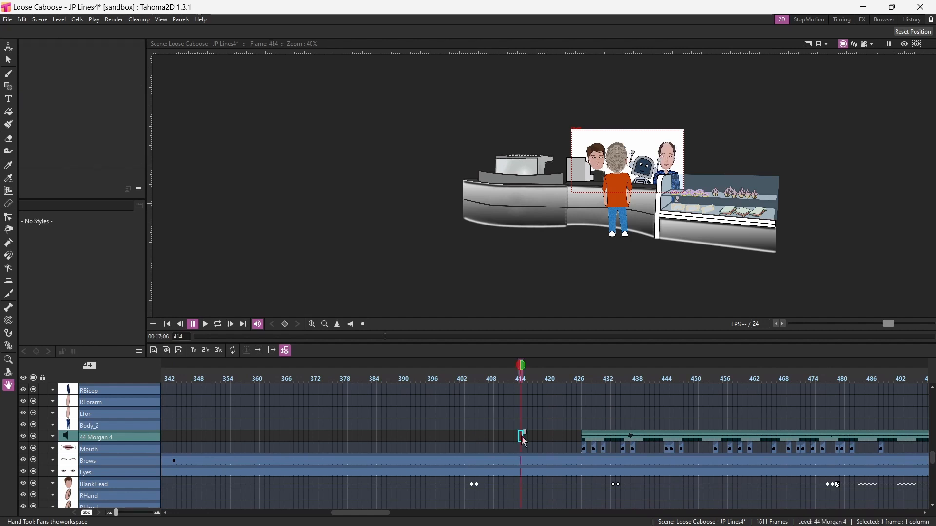
left_click_drag(376, 512, 851, 452)
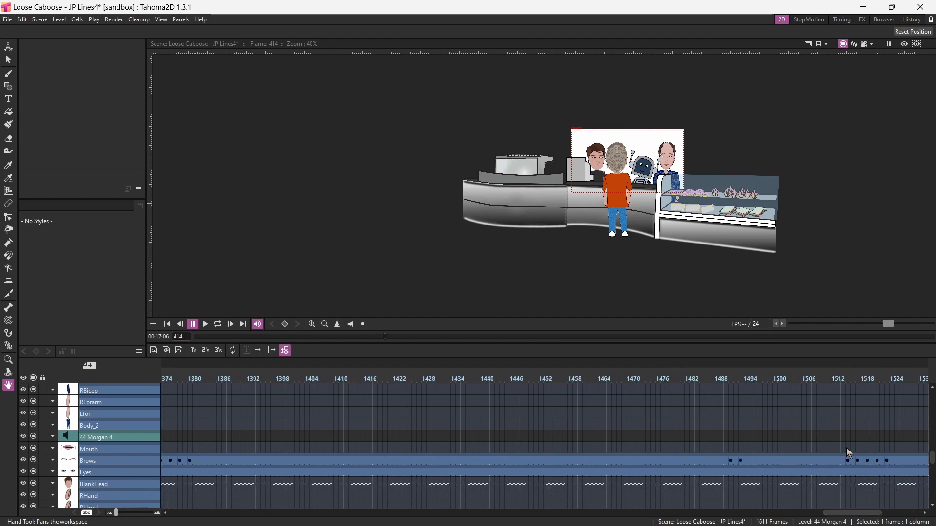
left_click(847, 448, "shift")
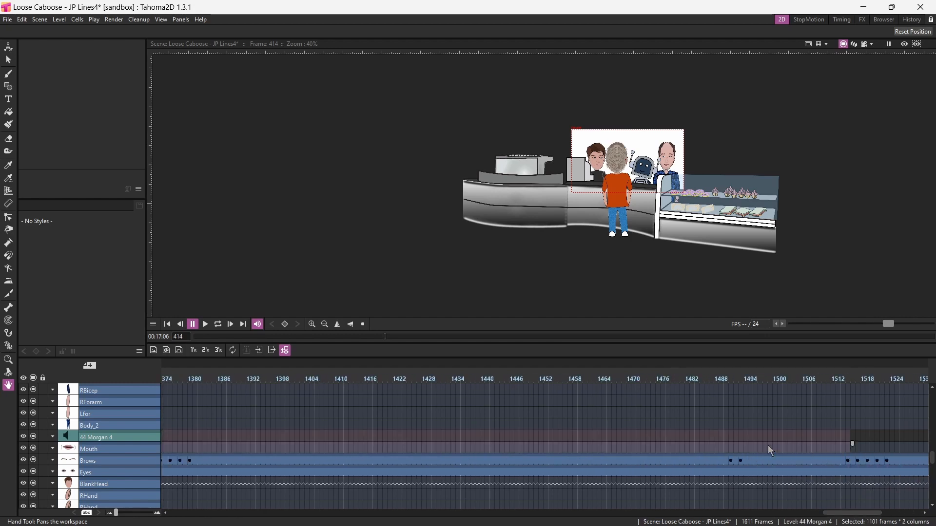
right_click(553, 445)
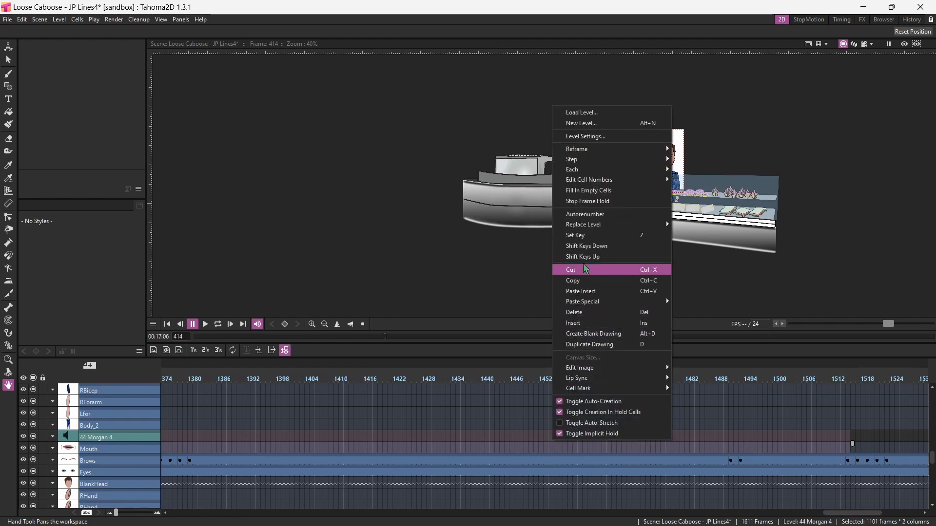
mouse_move(592, 162)
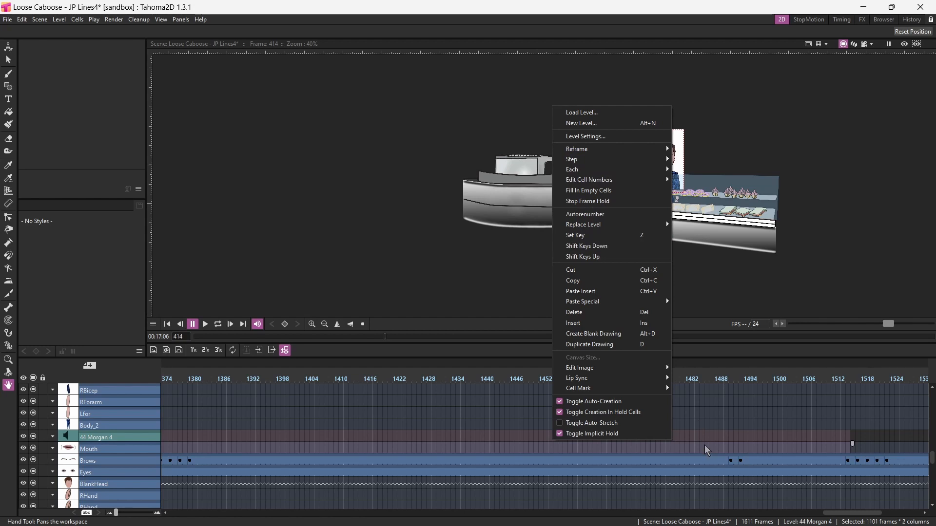
left_click(604, 312)
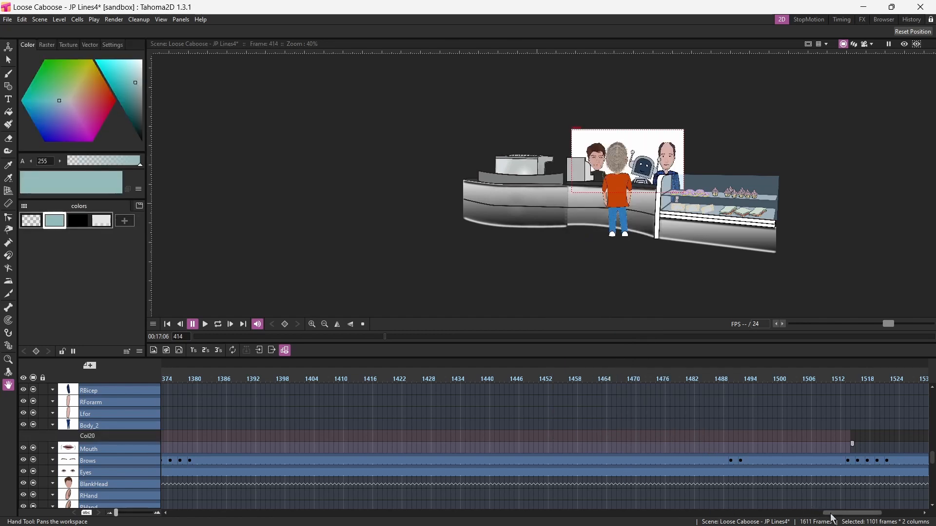
Collapse Morgan's columns, from the emptied audio column above Mouth through Bod, into one sub-scene
left_click_drag(834, 513, 190, 513)
scroll(97, 448, "down", 1)
scroll(98, 449, "down", 4)
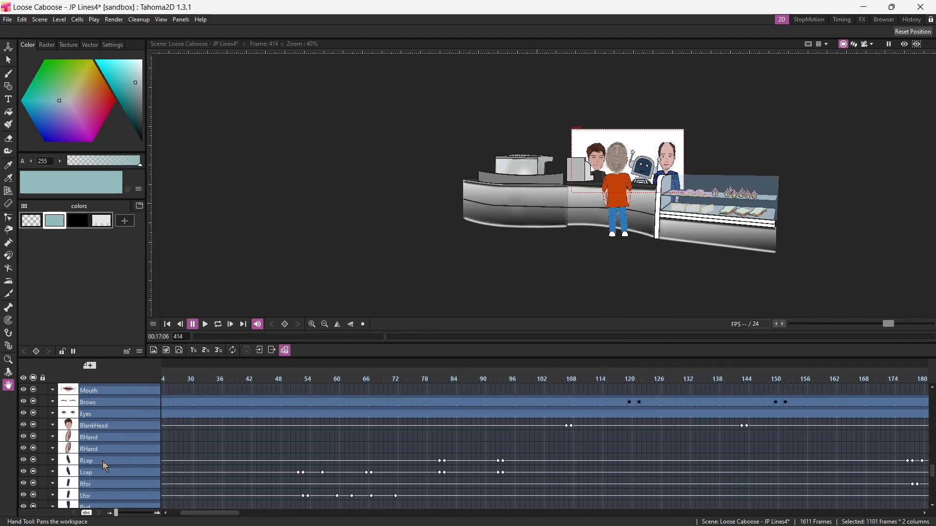
left_click(107, 460)
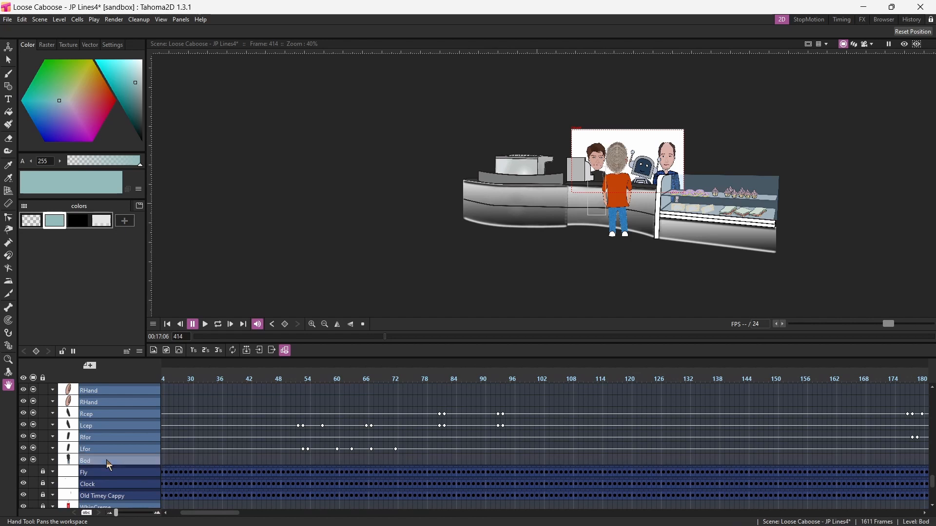
scroll(107, 463, "up", 1)
scroll(112, 459, "up", 2)
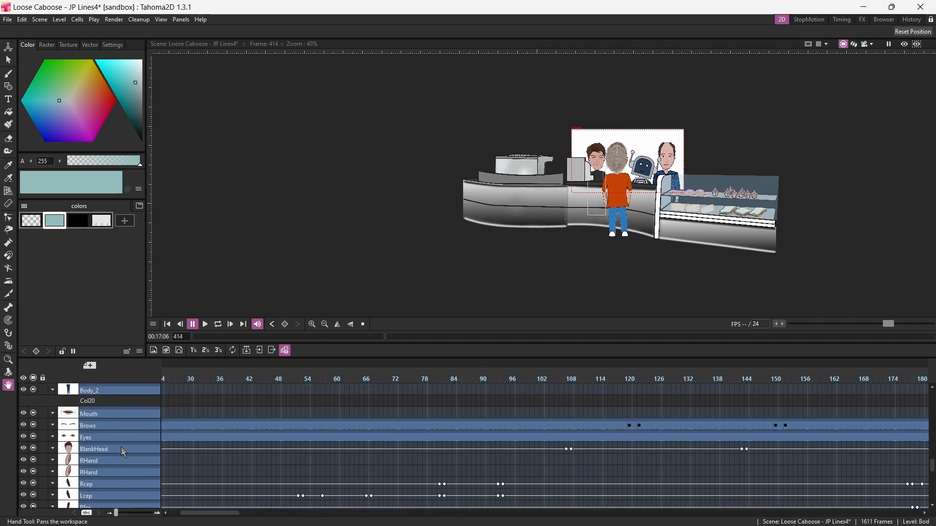
left_click(125, 401)
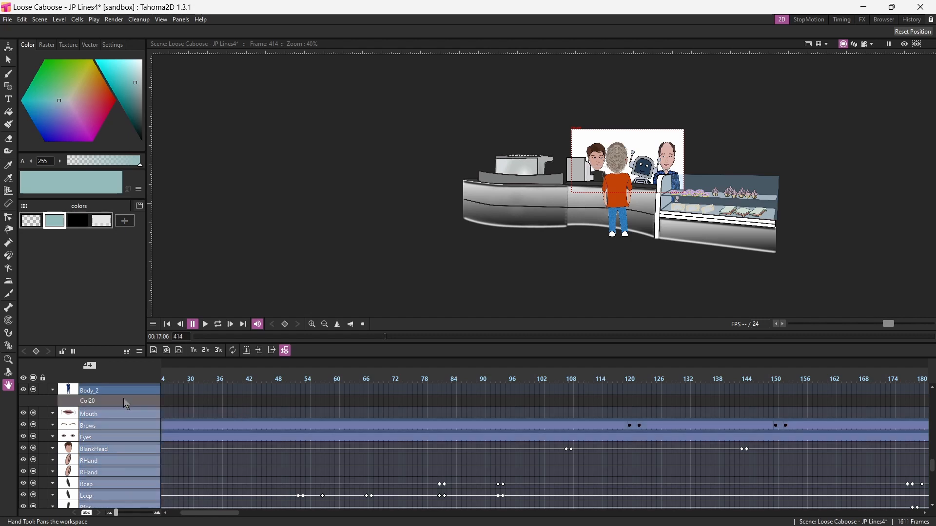
right_click(127, 431)
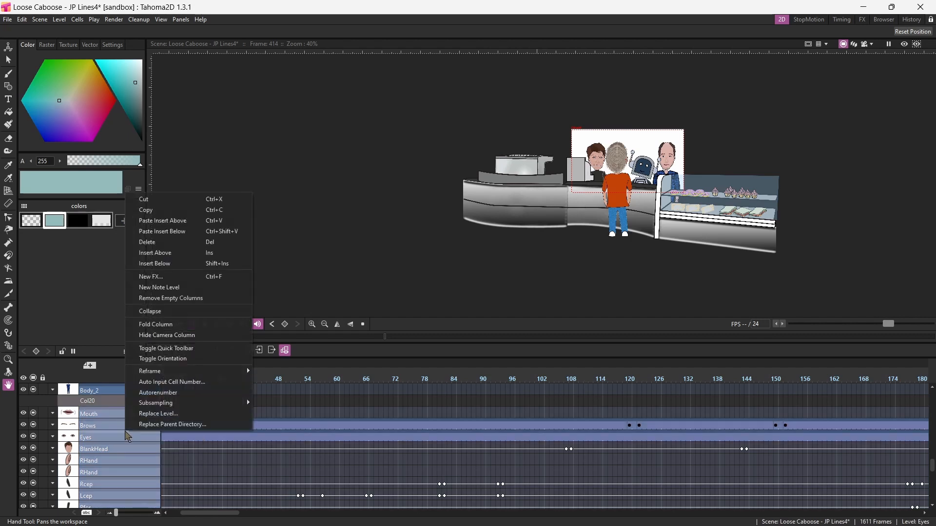
left_click(160, 311)
left_click(447, 292)
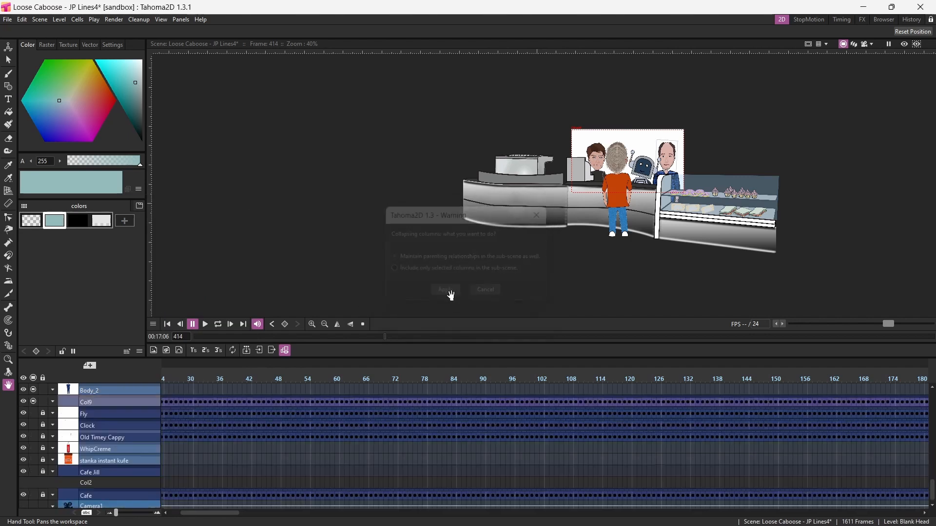
Rename the newly collapsed sub-scene column to Morgan
double_click(98, 402)
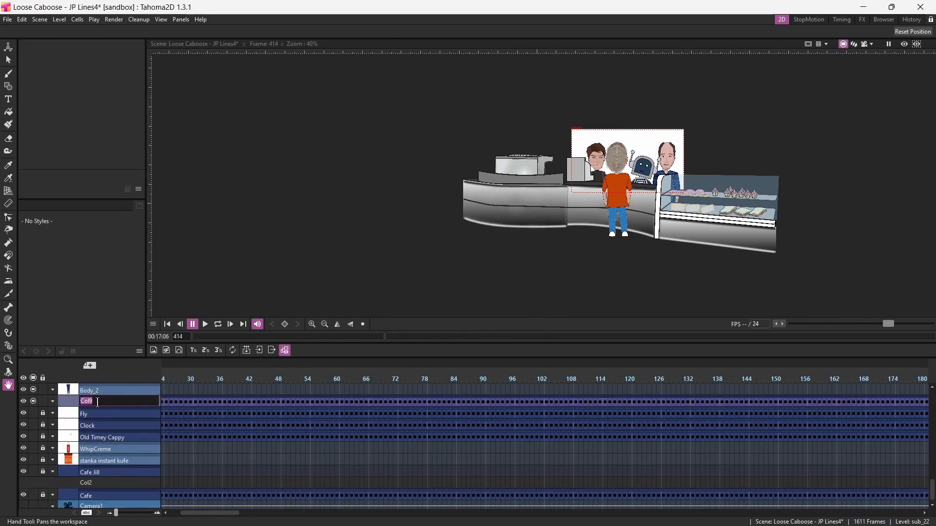
type("Morgan")
key("Return")
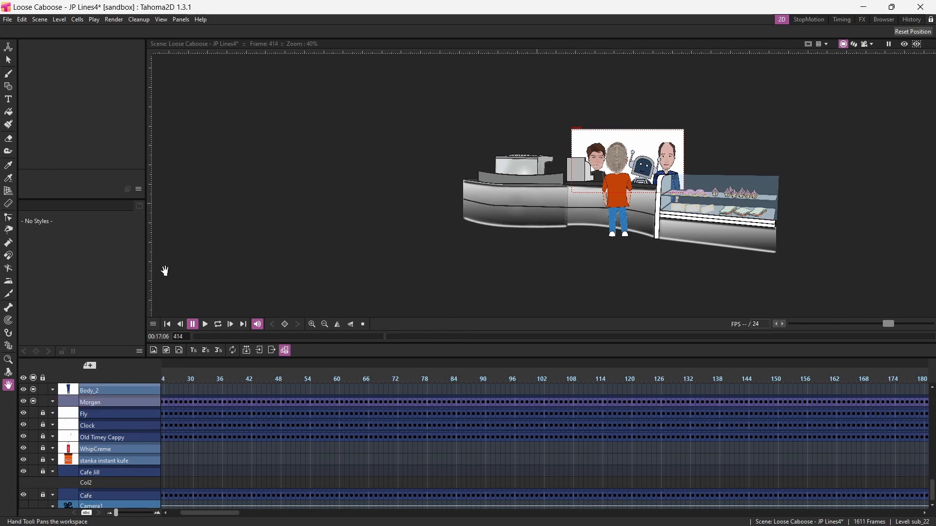
Hide and lock the Morgan column, and hide the Fly column beneath it
left_click(33, 402)
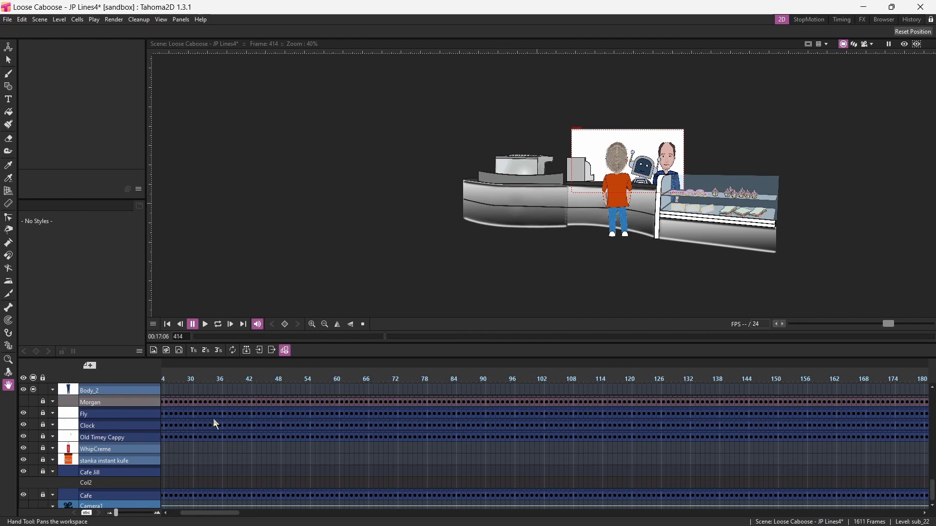
left_click(23, 415)
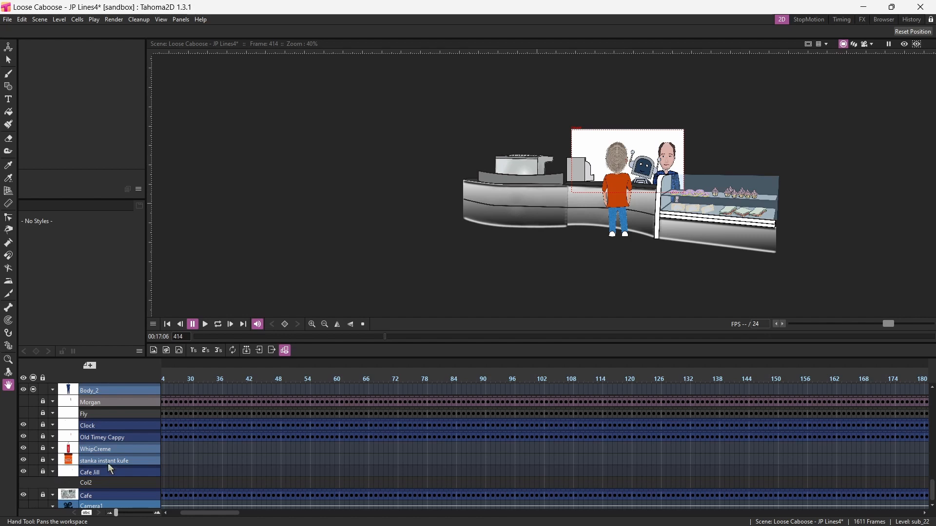
Look through the whole column stack, from Table 3 to Camera1, to review the scene's remaining character and café columns
scroll(107, 463, "down", 1)
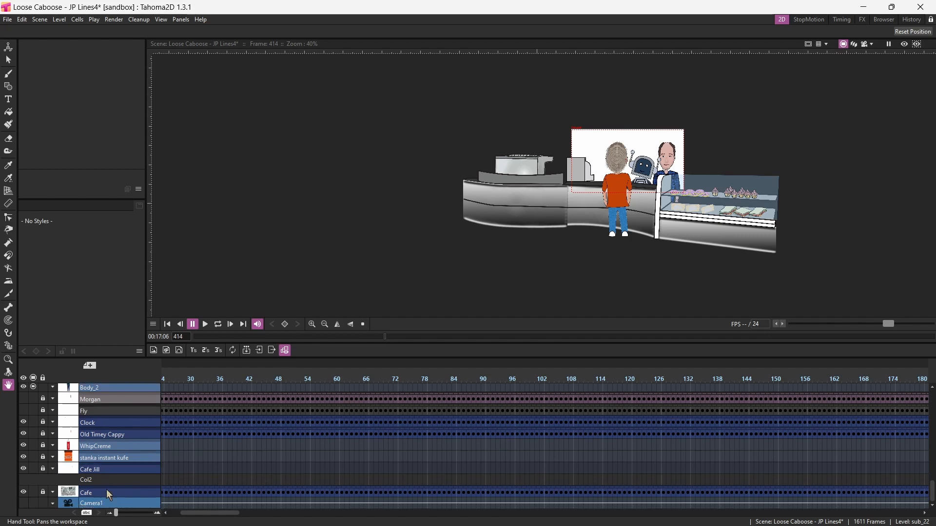
scroll(125, 448, "up", 1)
scroll(123, 445, "up", 5)
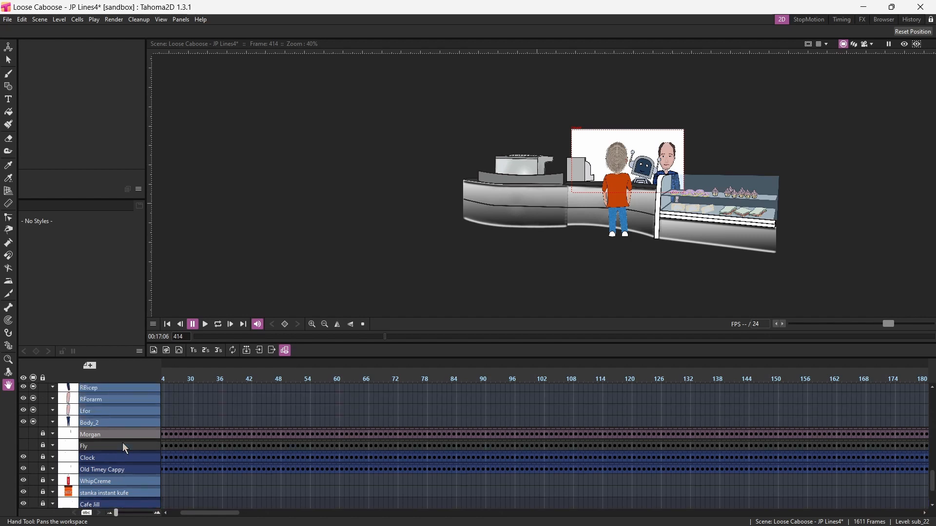
scroll(122, 443, "up", 7)
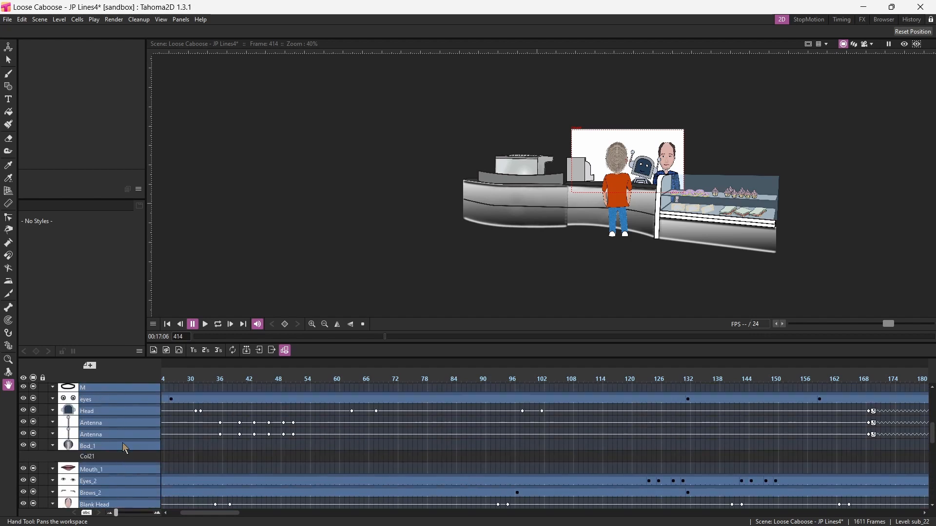
scroll(125, 449, "up", 1)
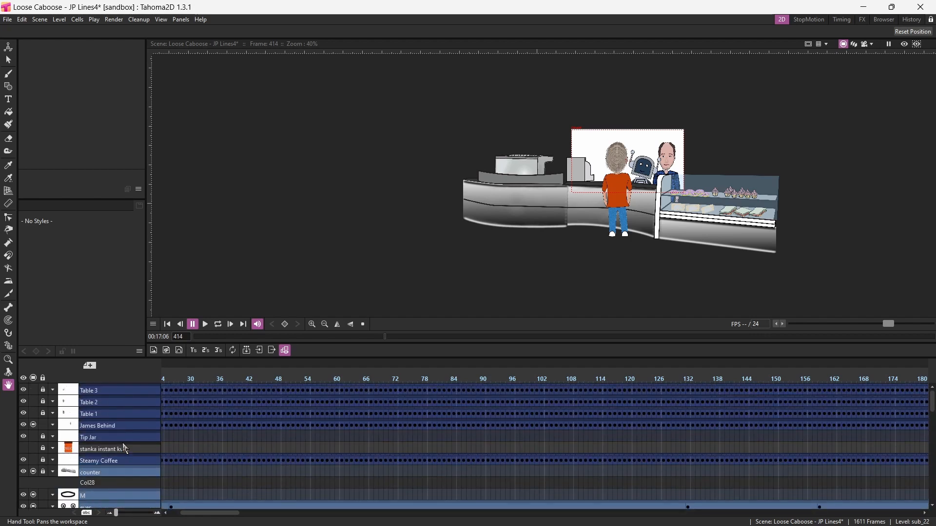
scroll(125, 449, "down", 1)
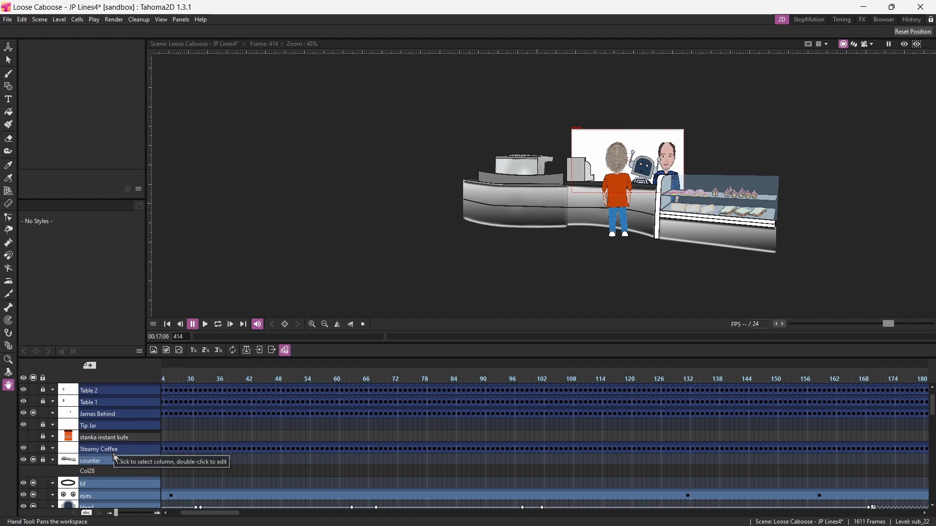
scroll(116, 458, "down", 4)
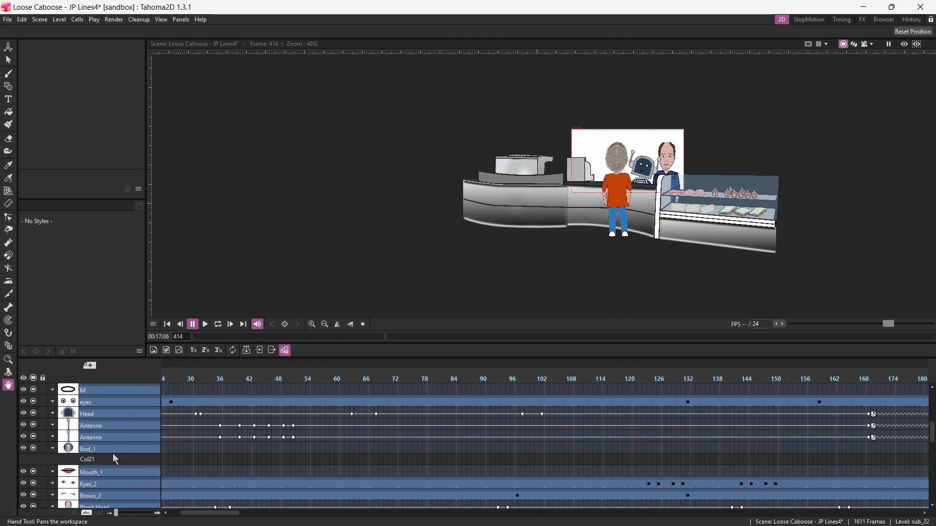
scroll(114, 456, "down", 5)
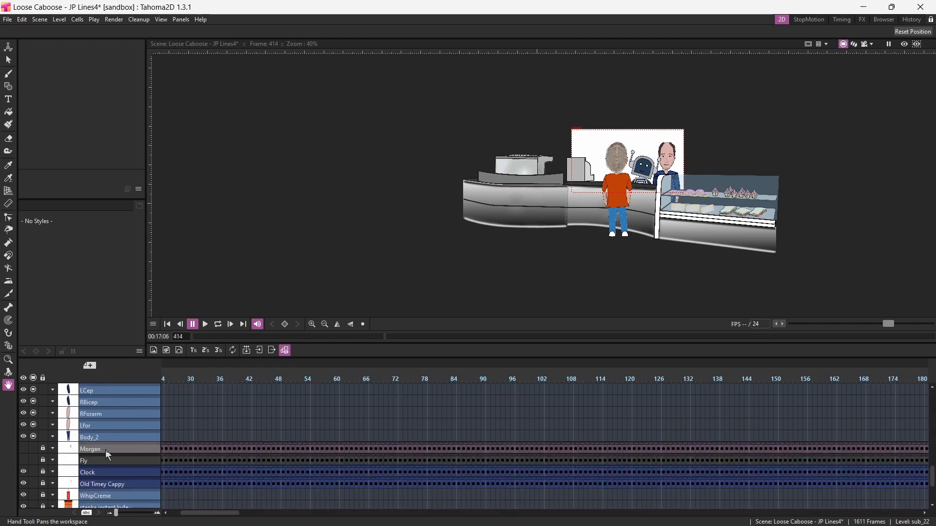
scroll(104, 450, "down", 2)
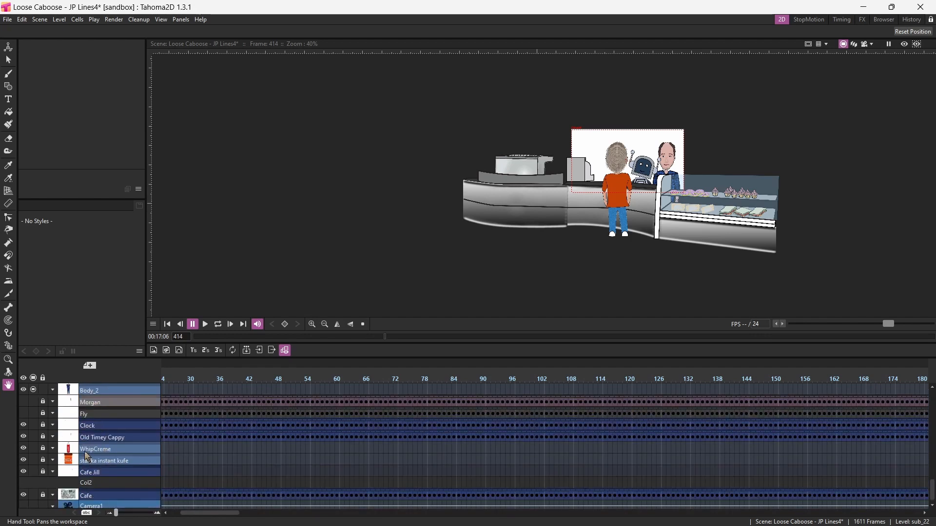
scroll(93, 438, "down", 1)
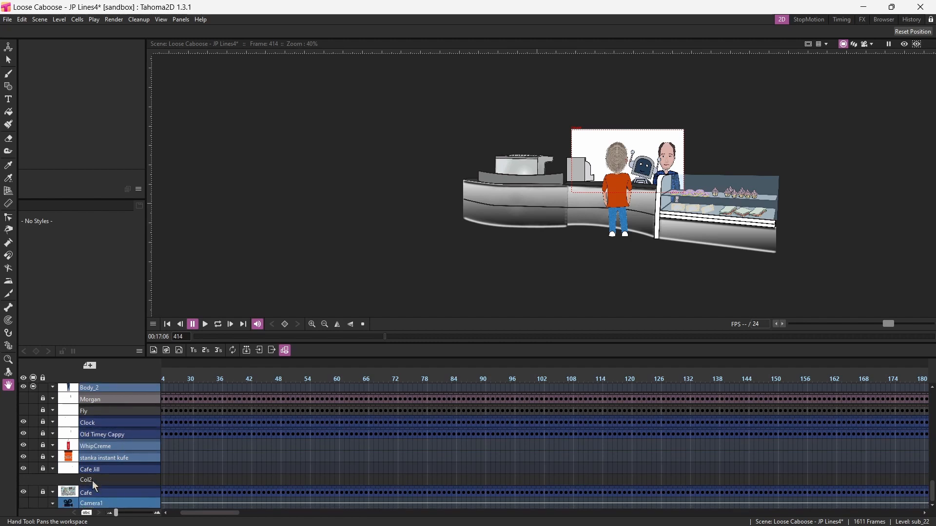
Open the Cafe sub-scene to inspect the columns it contains, and return to the main scene
right_click(95, 498)
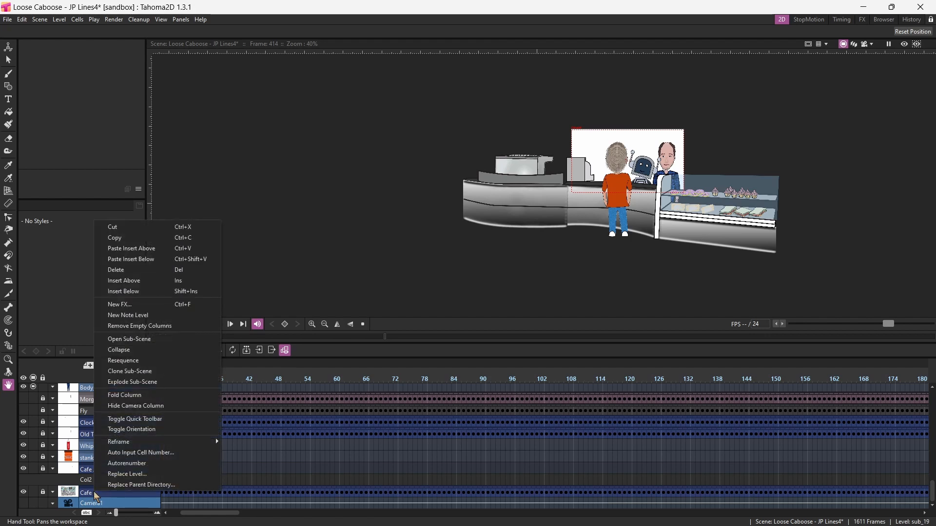
left_click(92, 491)
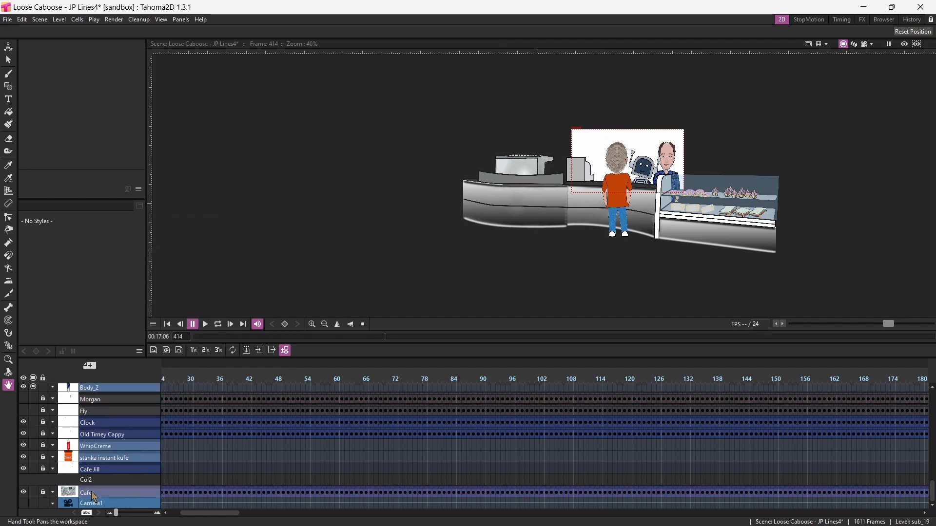
left_click(257, 351)
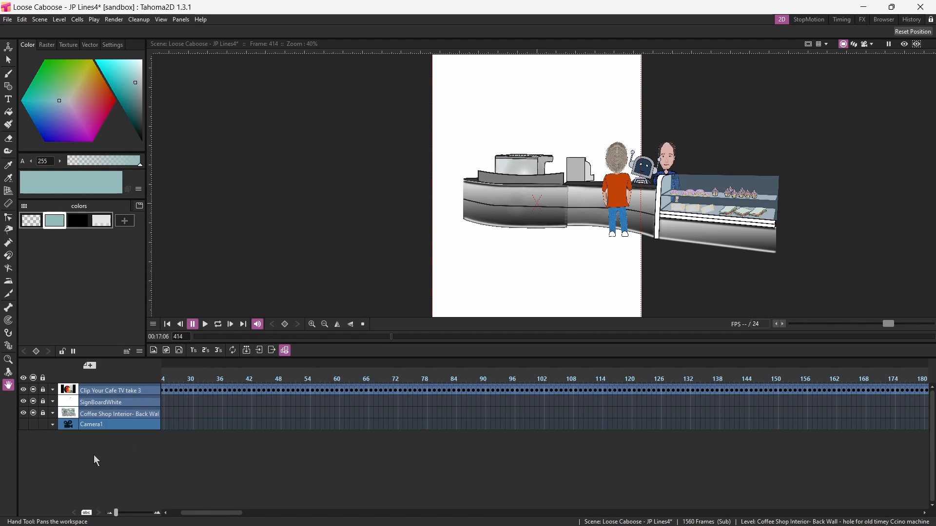
left_click(271, 351)
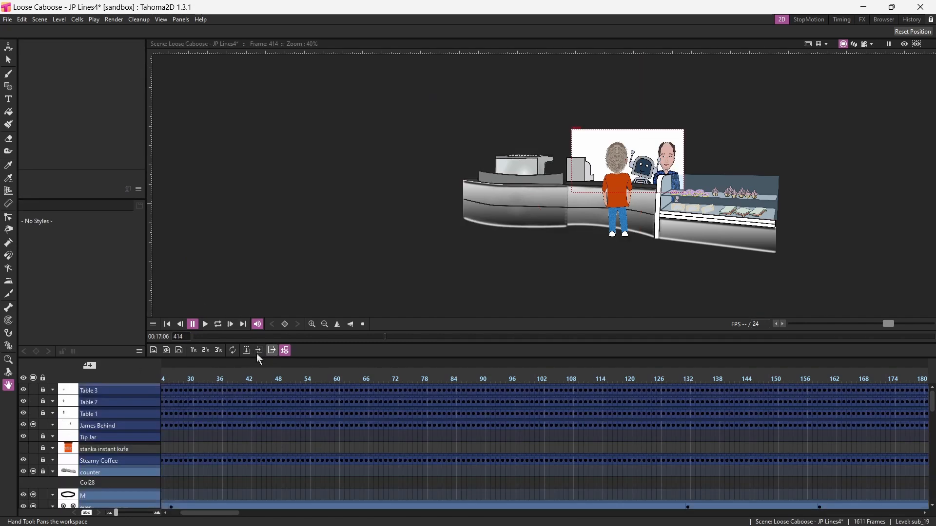
Unlock the Cafe column and make it visible in the viewer
scroll(98, 449, "down", 3)
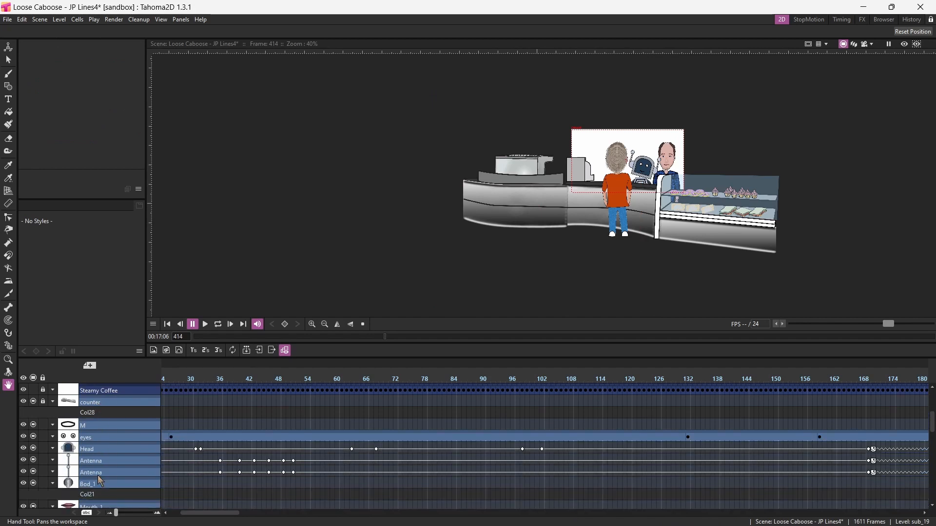
scroll(97, 476, "down", 5)
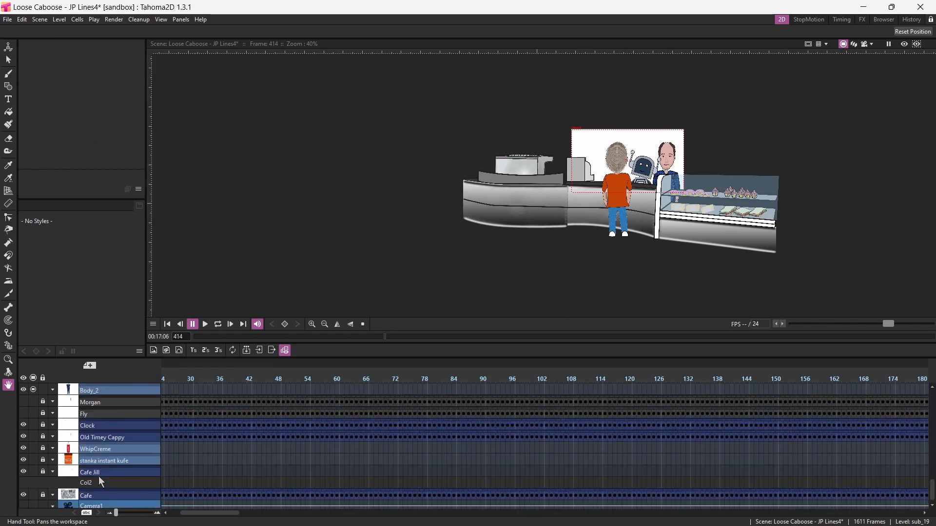
scroll(98, 476, "down", 1)
right_click(93, 490)
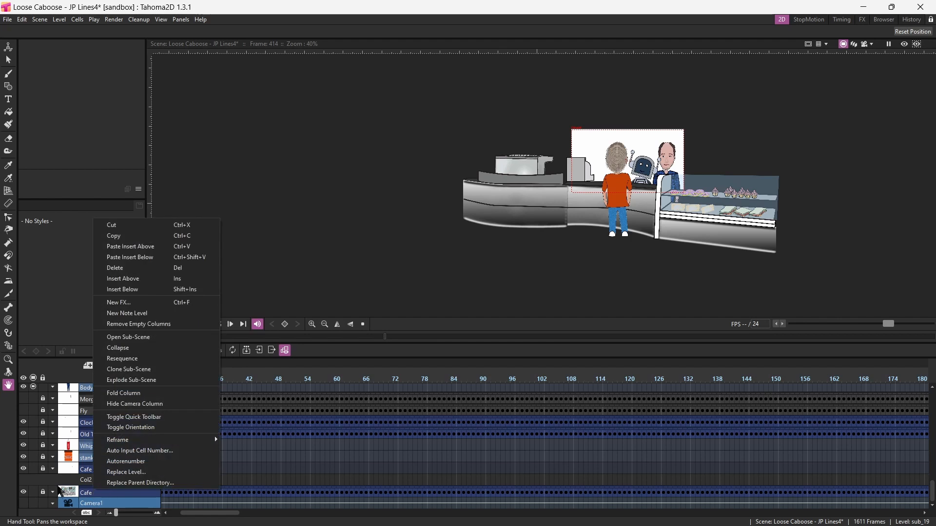
left_click(43, 493)
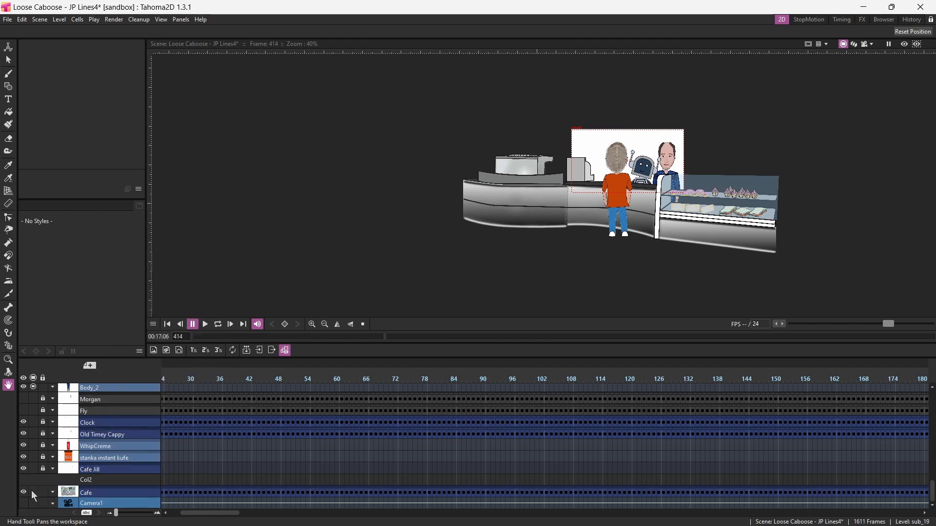
left_click(35, 492)
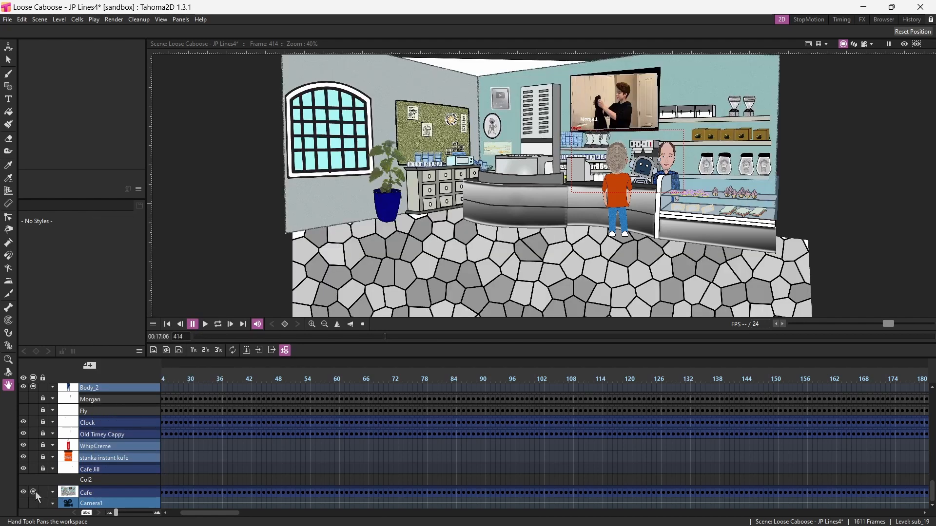
Explode the Cafe sub-scene into the main scene, maintaining parenting relationships
right_click(110, 493)
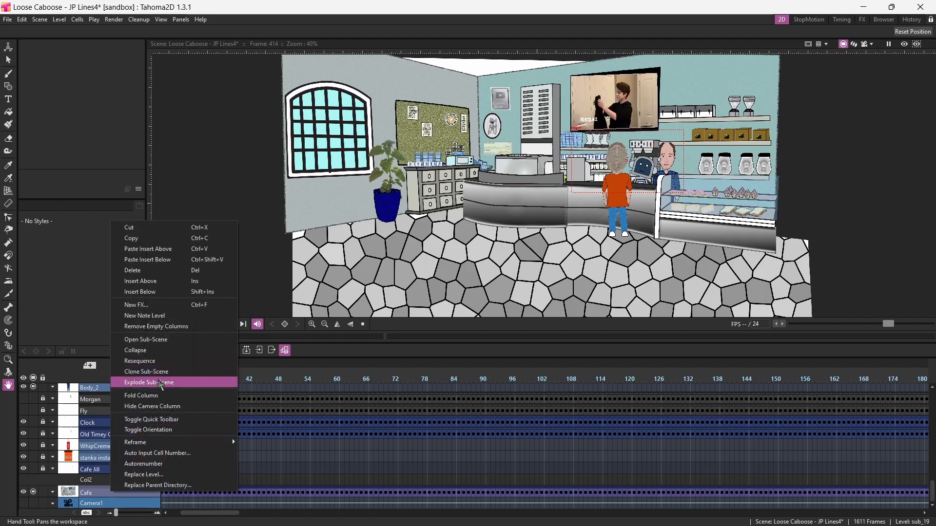
left_click(161, 388)
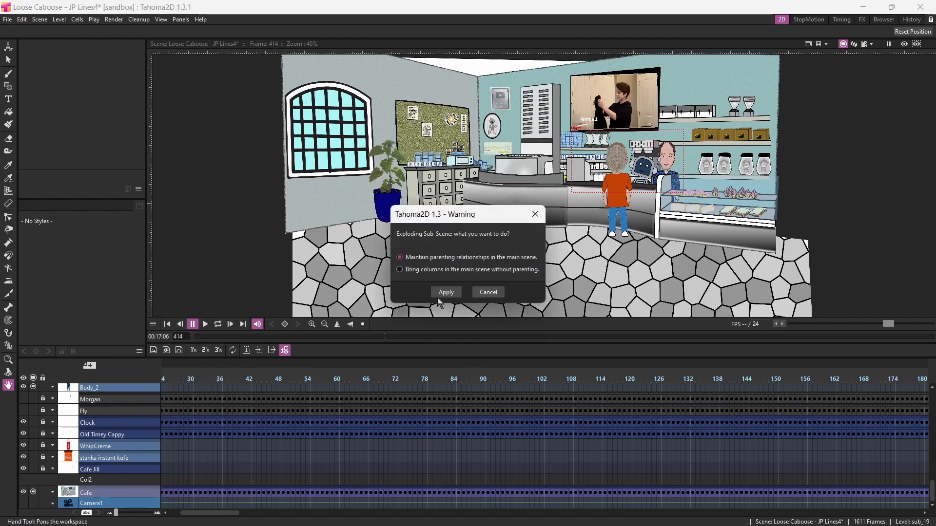
left_click(445, 292)
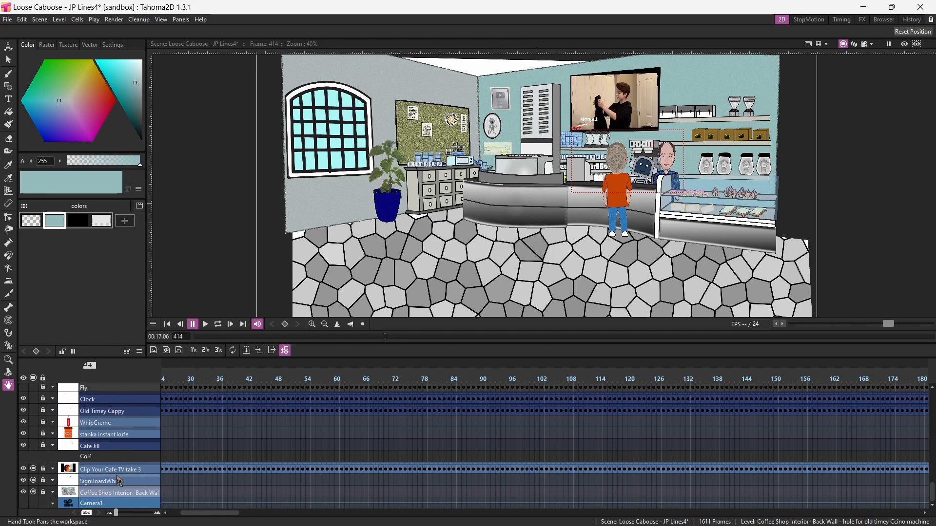
Hide the Clip Your Cafe TV take 3 column in viewer and preview, and select frame 1 of the empty column above it
left_click(33, 469)
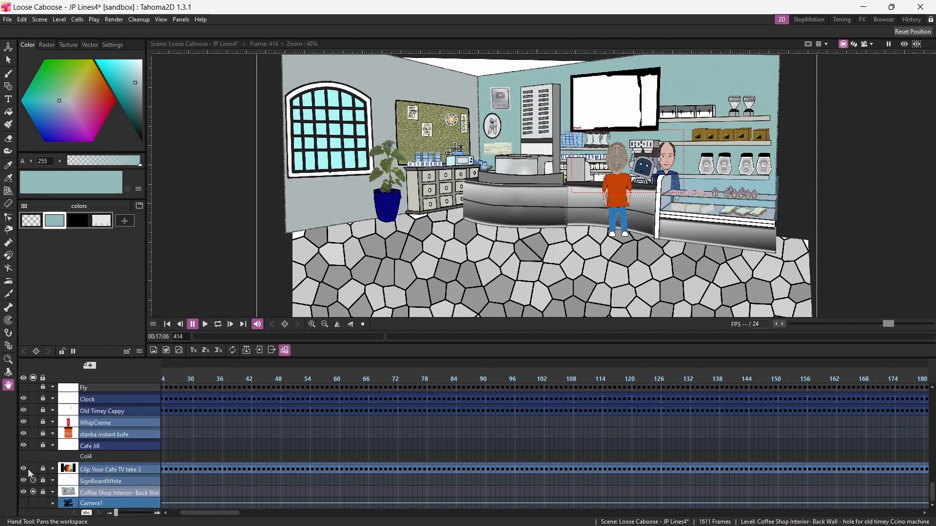
left_click(23, 469)
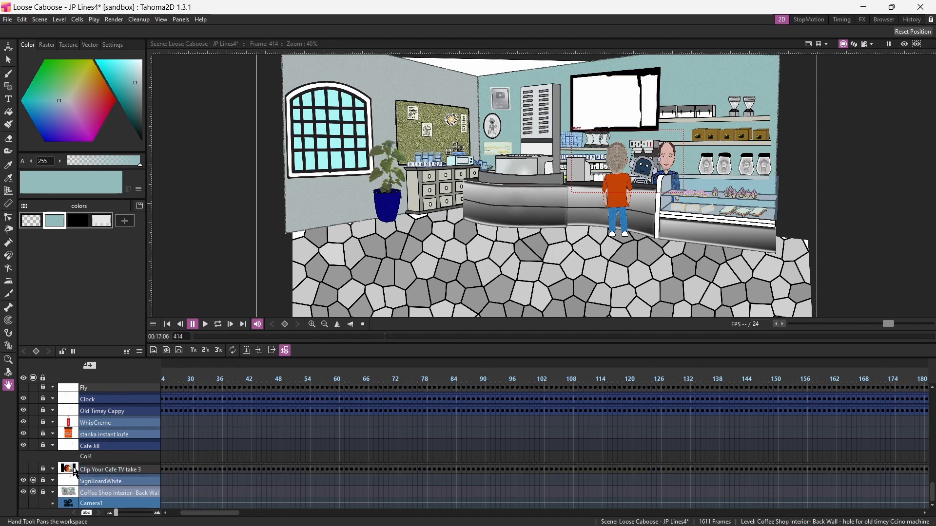
left_click(98, 457)
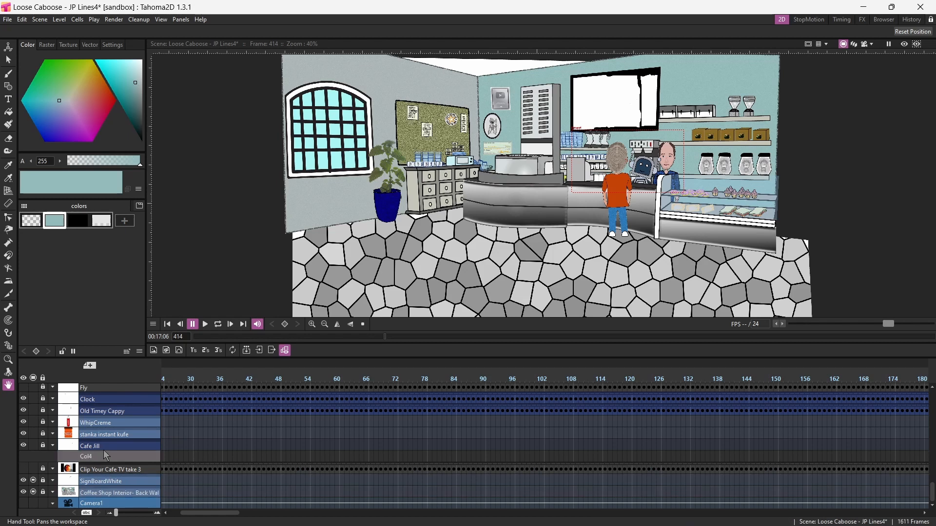
left_click_drag(226, 514, 177, 518)
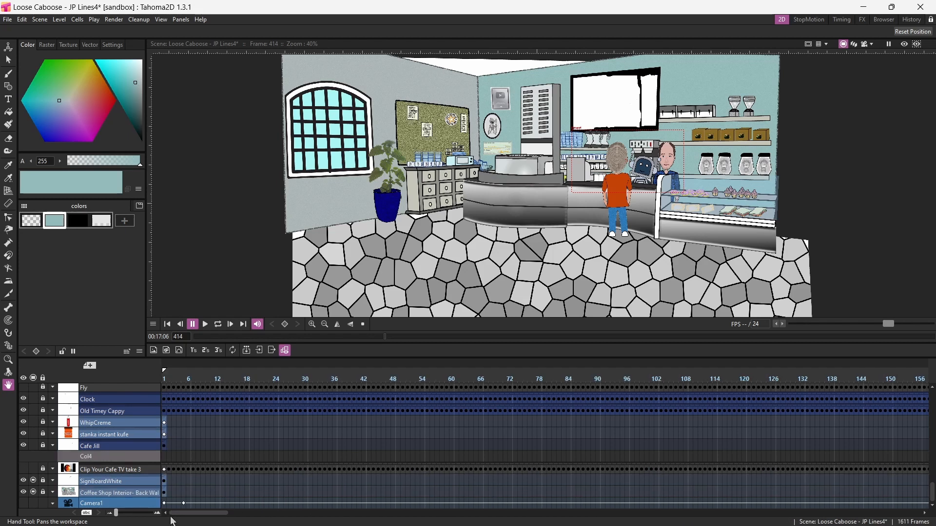
left_click(163, 457)
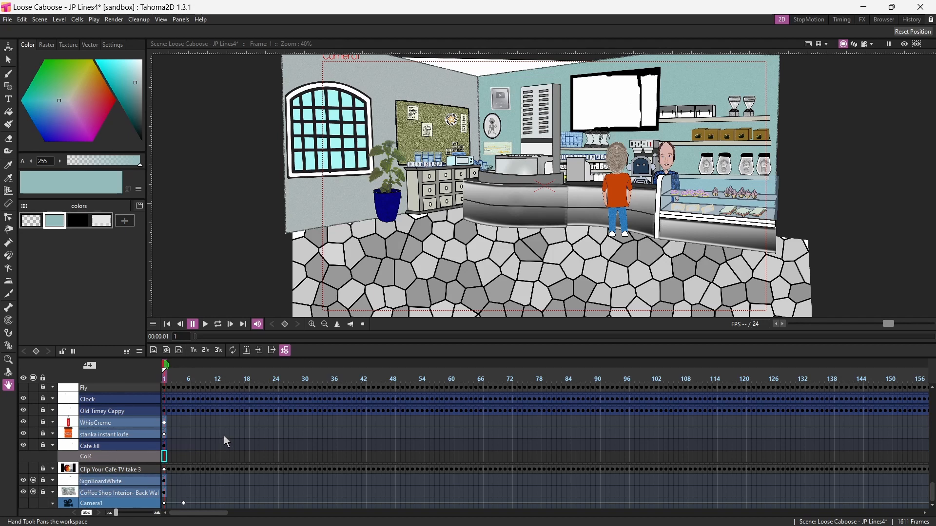
Switch to File Explorer and browse the folders on the Seagate Portable Drive (D:)
mouse_move(214, 525)
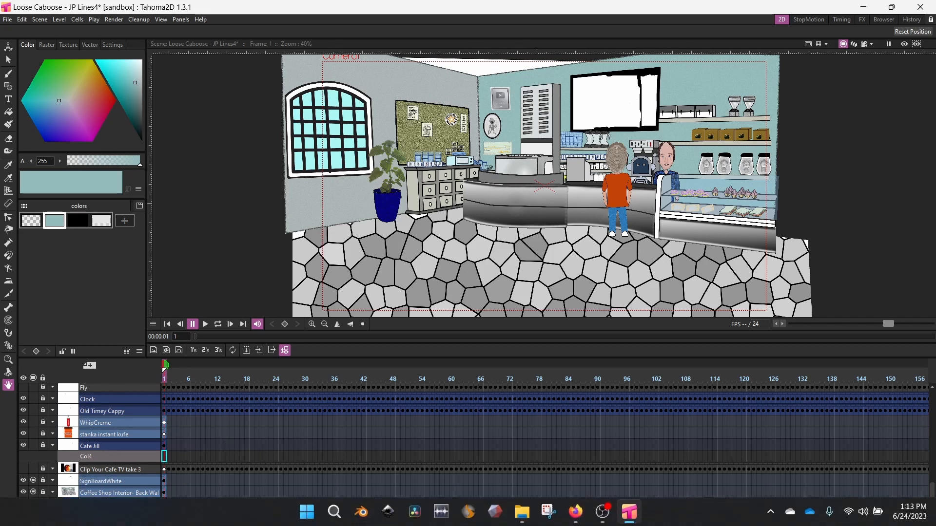
left_click(523, 513)
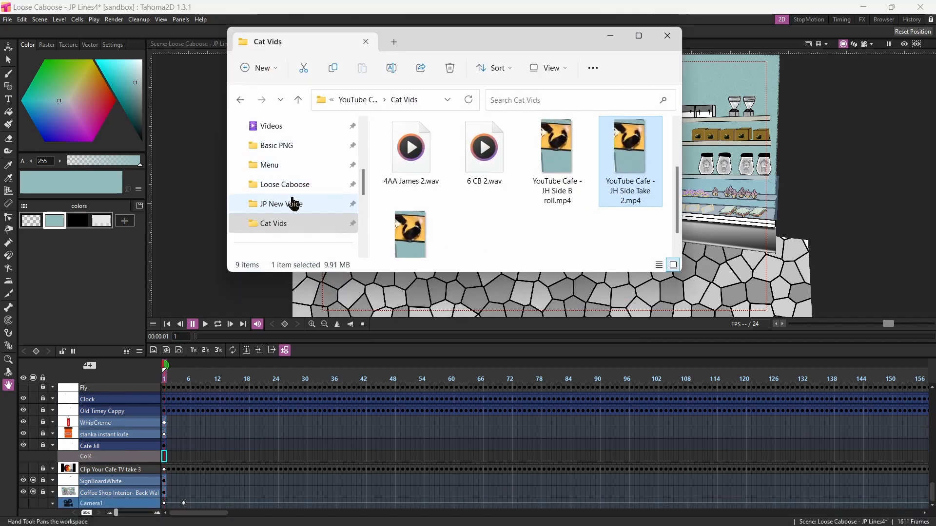
scroll(294, 204, "down", 3)
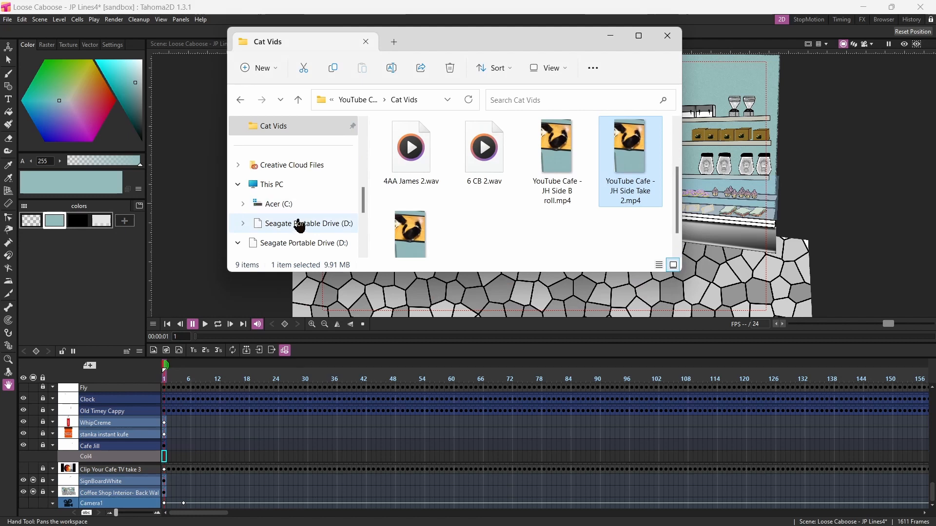
left_click(330, 225)
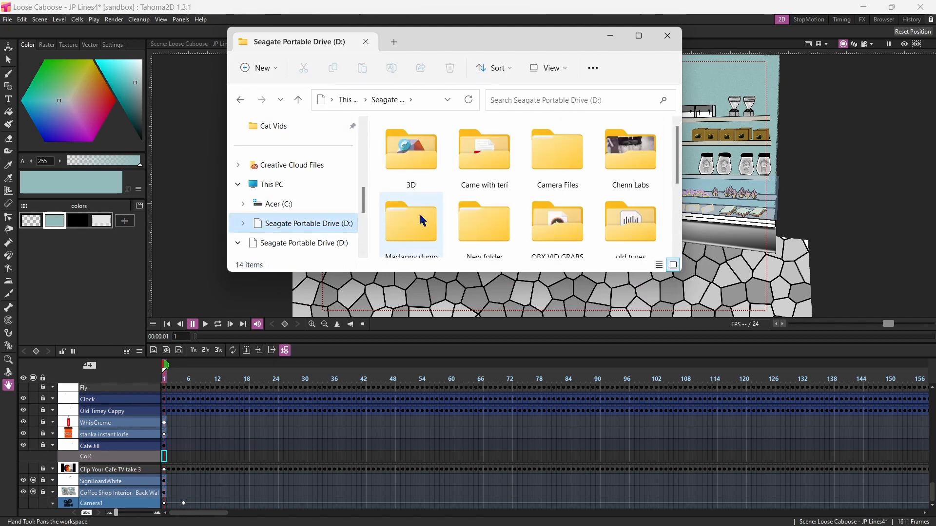
scroll(422, 221, "down", 3)
scroll(548, 218, "up", 2)
scroll(559, 225, "down", 1)
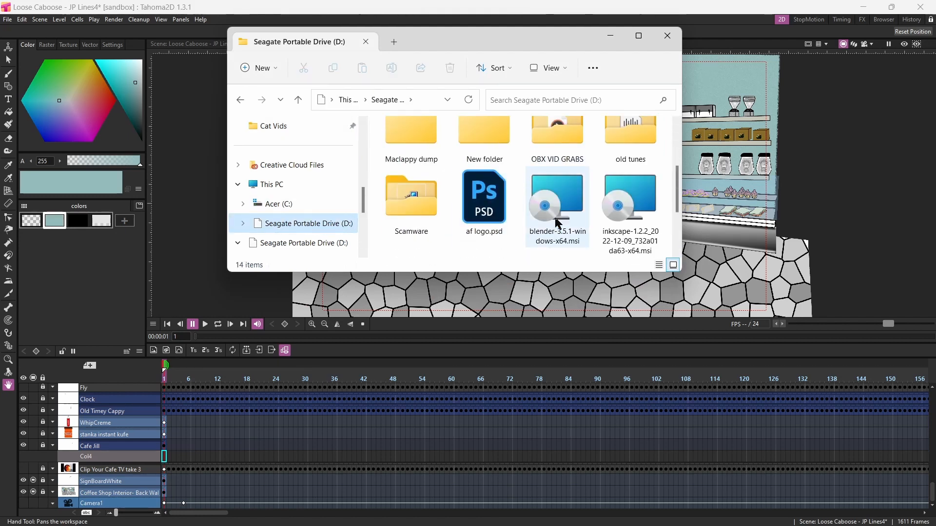
double_click(550, 144)
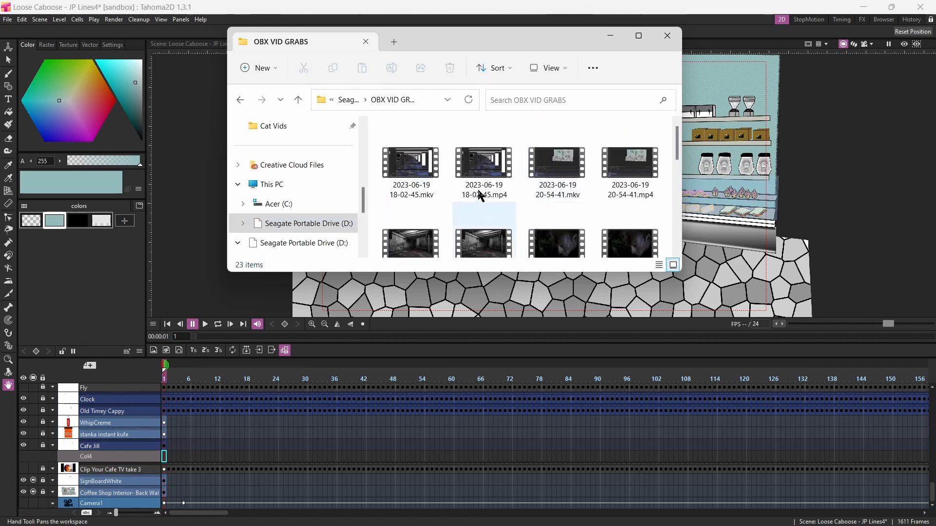
scroll(482, 195, "down", 3)
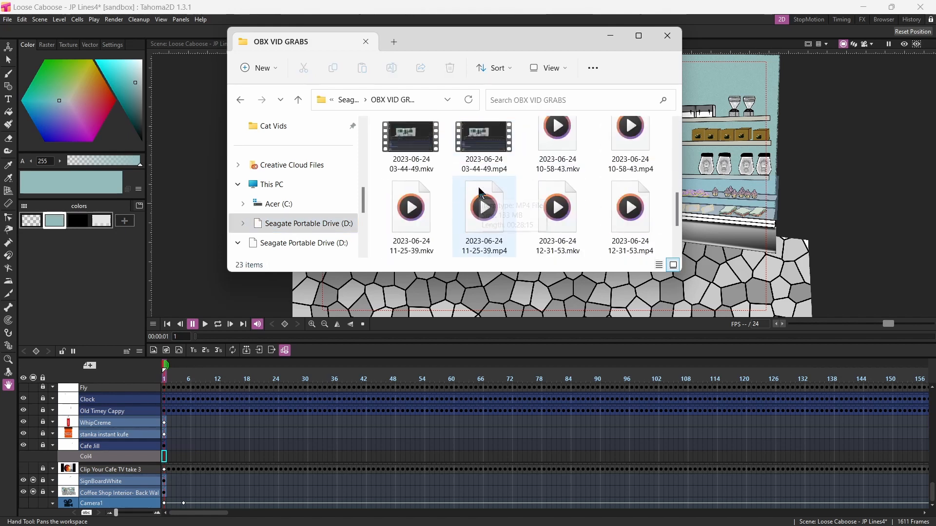
scroll(482, 194, "up", 1)
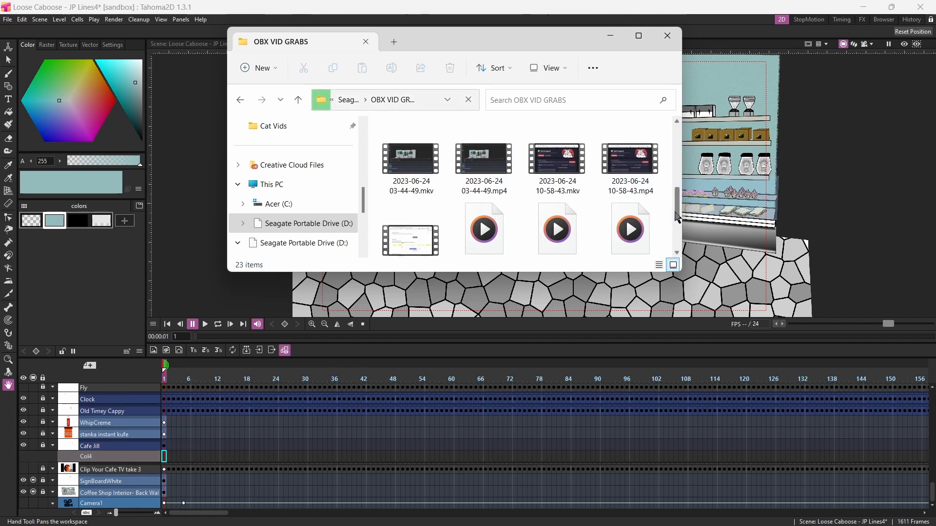
left_click_drag(676, 221, 675, 193)
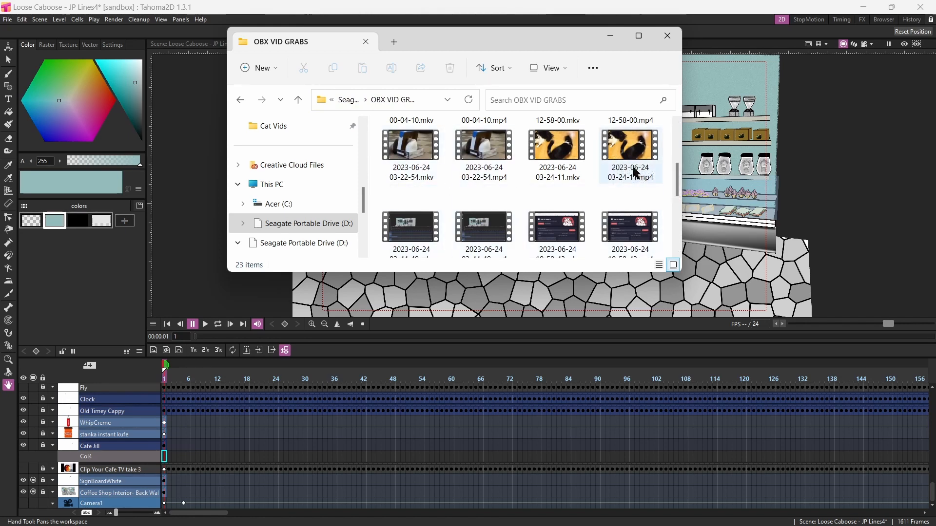
left_click_drag(631, 161, 727, 195)
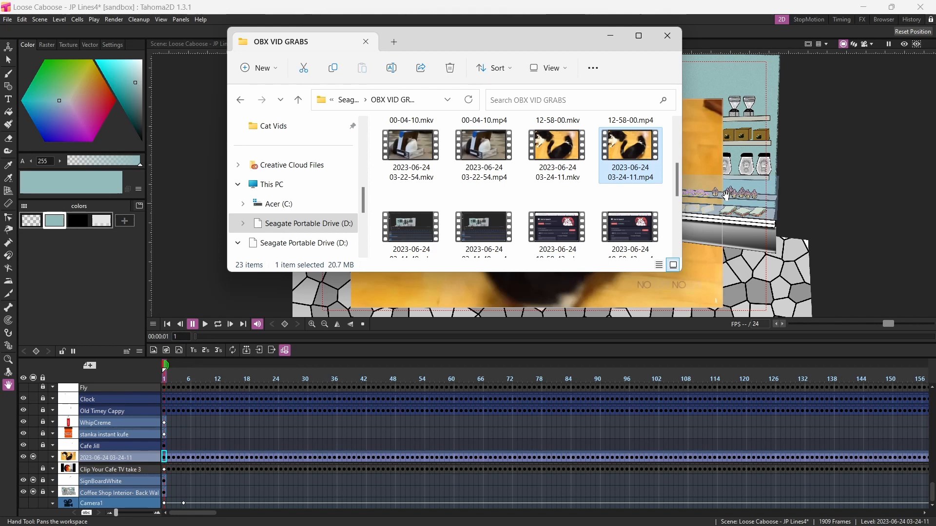
left_click(610, 36)
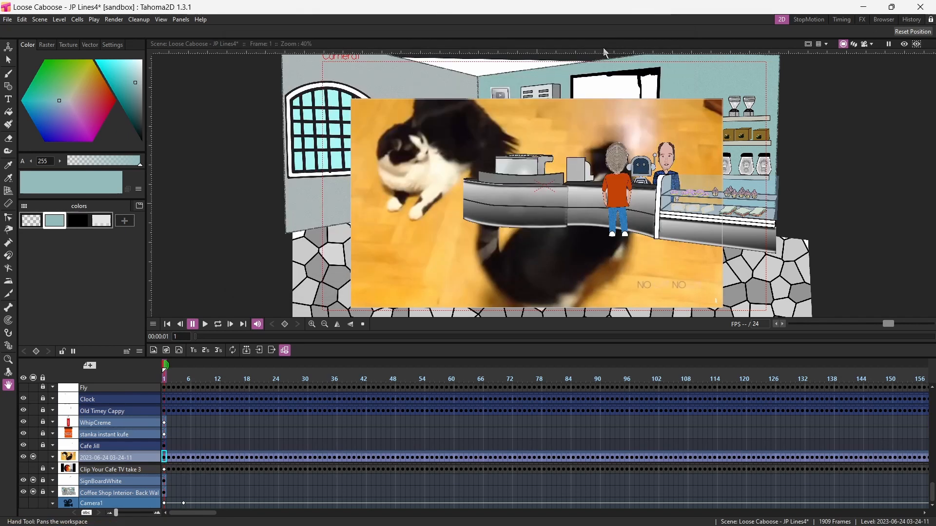
With the Animate tool in All mode, scale the cat clip to about 25% and move it onto the wall TV, about X 415, Y 516 px
left_click(8, 47)
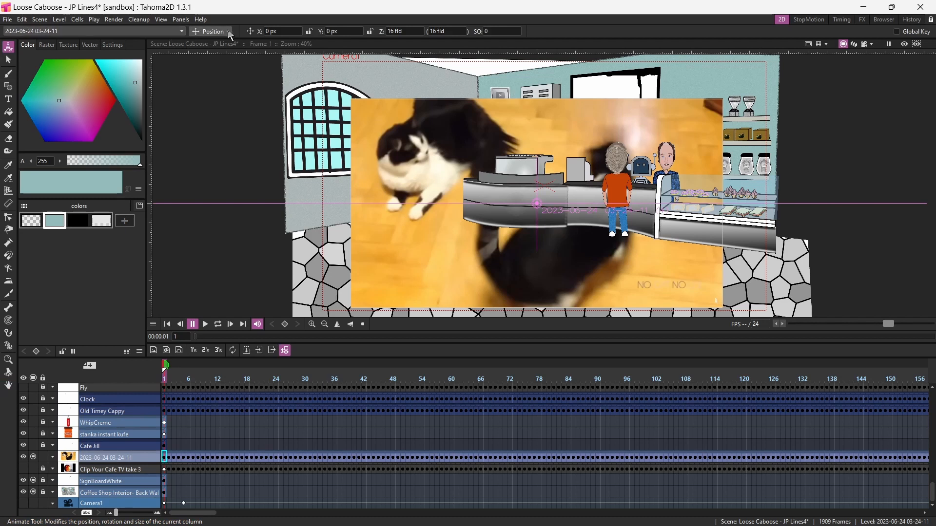
left_click(213, 31)
left_click(207, 104)
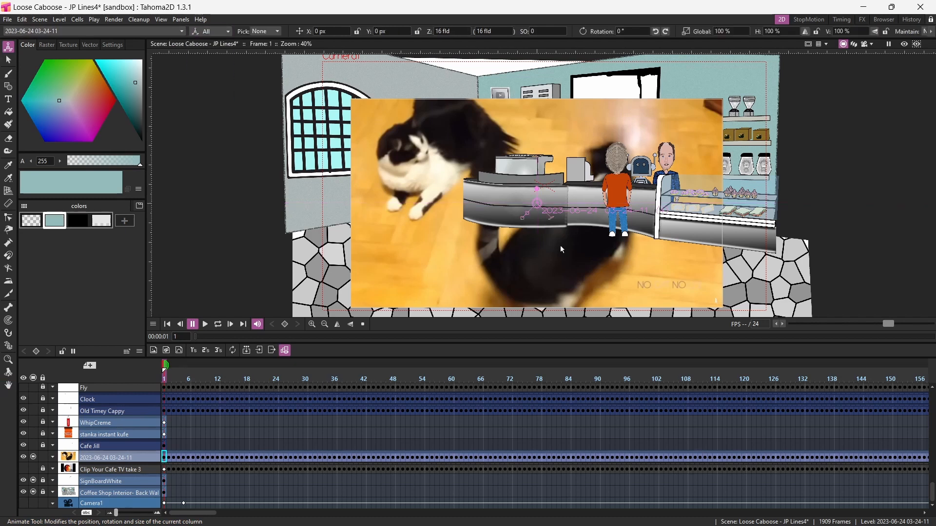
left_click_drag(522, 223, 588, 131)
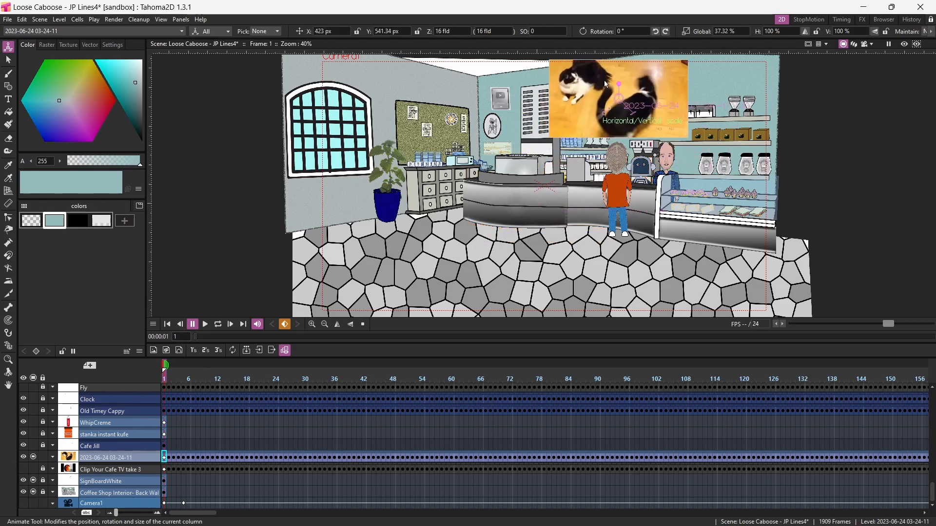
scroll(604, 74, "up", 4)
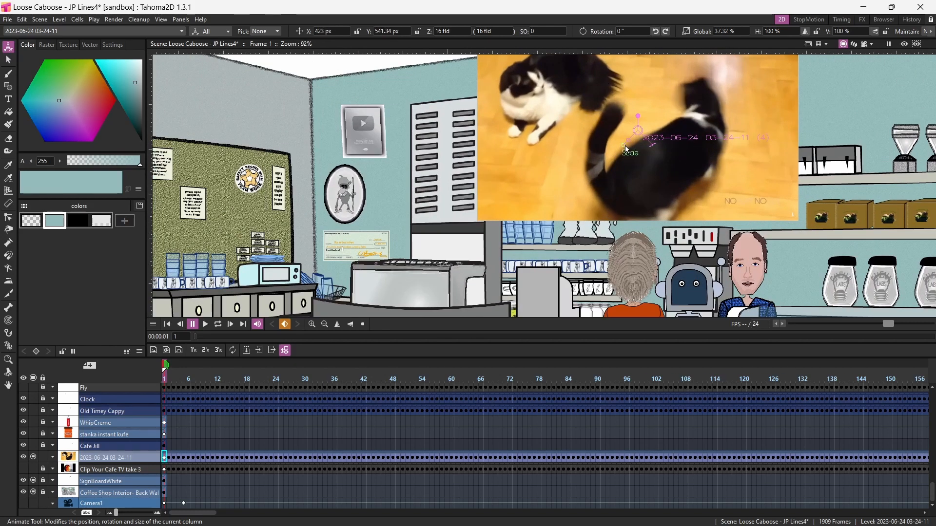
left_click_drag(626, 150, 630, 142)
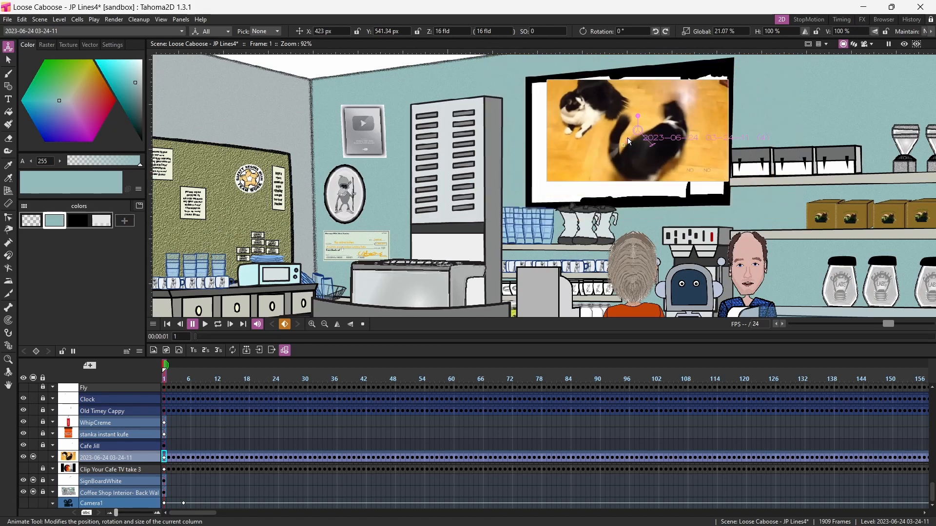
left_click_drag(627, 137, 689, 119)
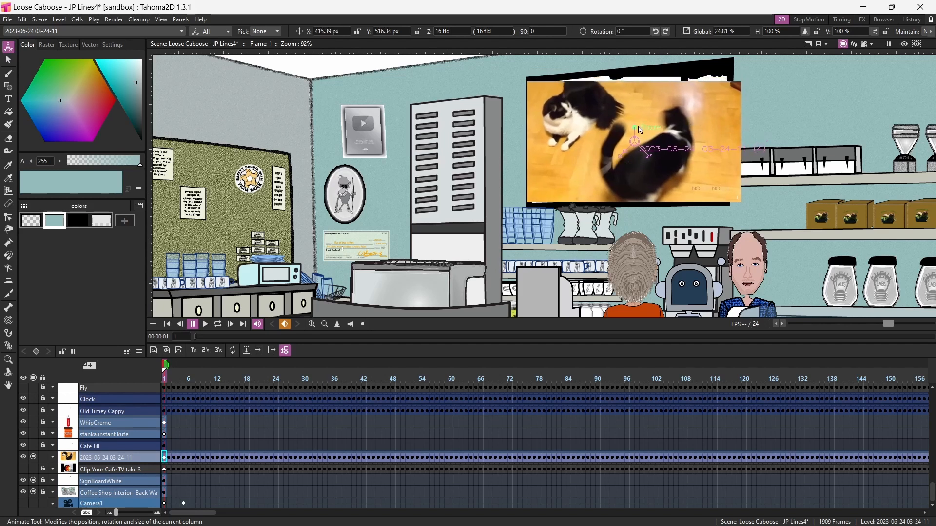
Skew the cat clip to the TV's perspective and fit it inside the frame, about 91% horizontal and 104% vertical scale, X 405, Y 526 px
left_click_drag(636, 130, 636, 129)
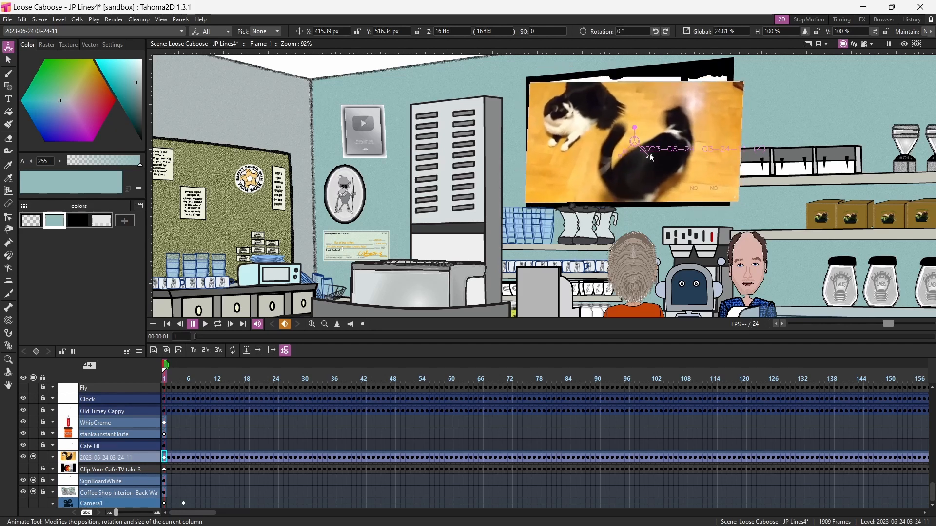
left_click_drag(652, 159, 624, 157)
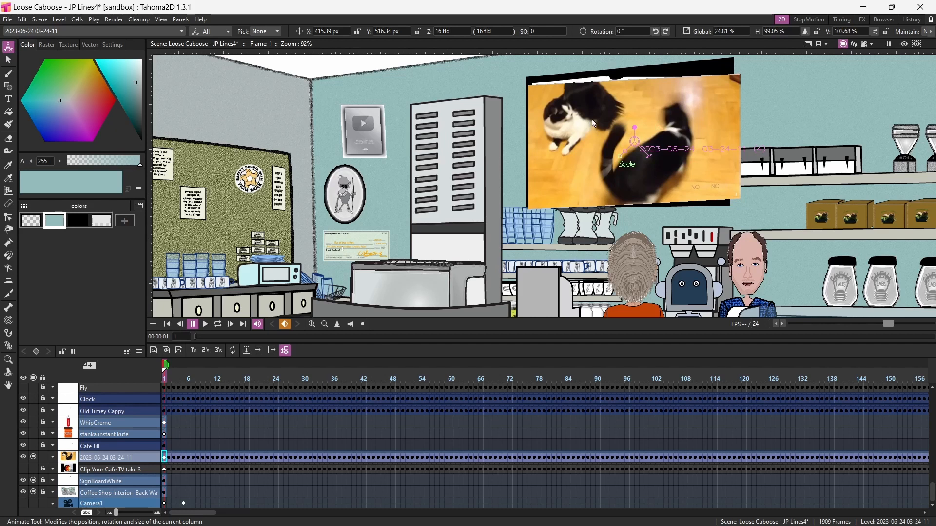
left_click_drag(594, 123, 592, 114)
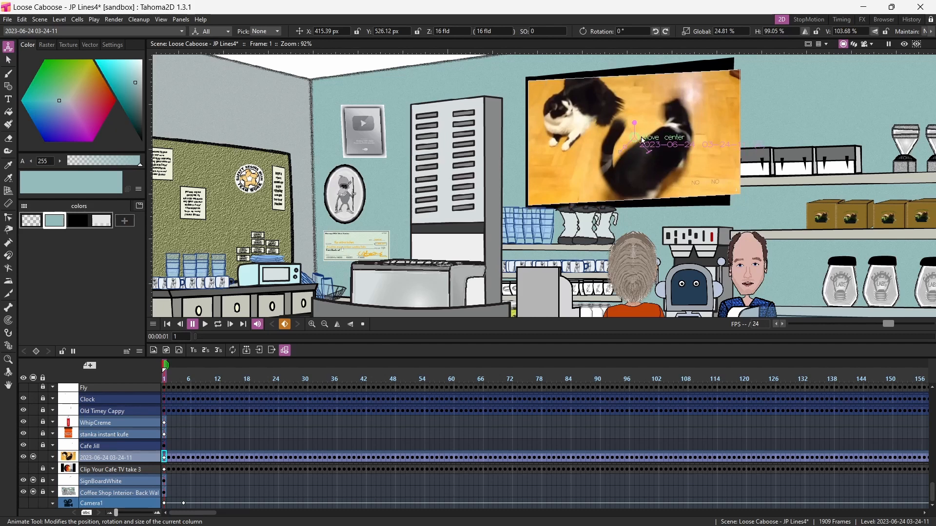
left_click_drag(629, 151, 629, 154)
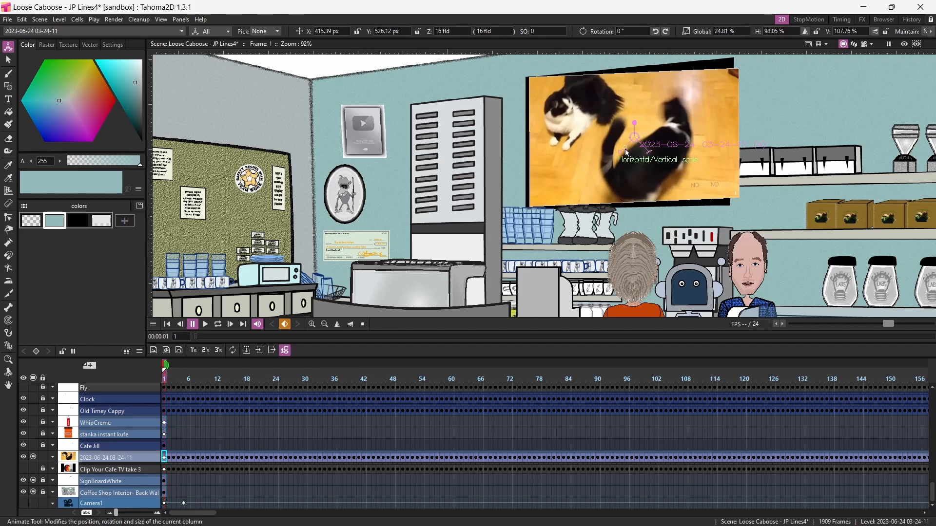
left_click_drag(627, 153, 660, 125)
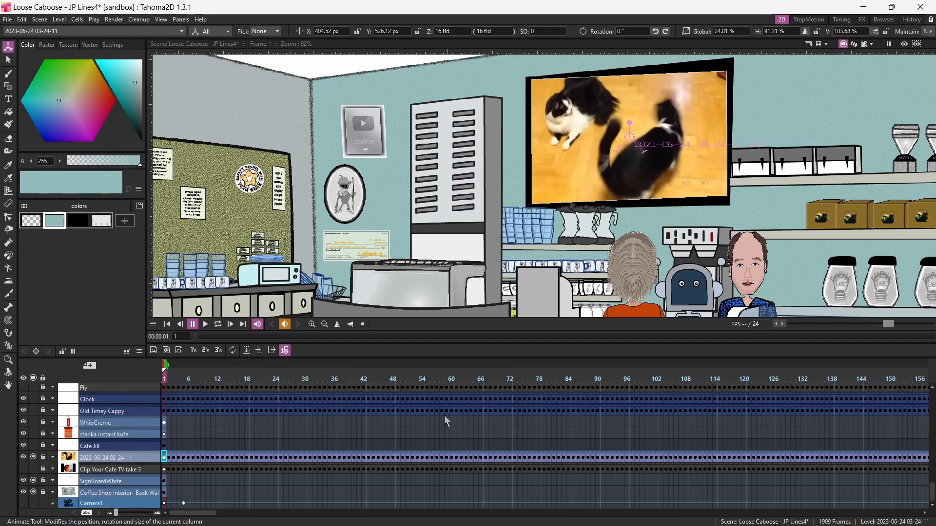
Import the audio file 2 JP 1.wav from the Cat Vids folder into the empty Col23 column at frame 237
scroll(444, 416, "up", 5)
scroll(445, 414, "up", 1)
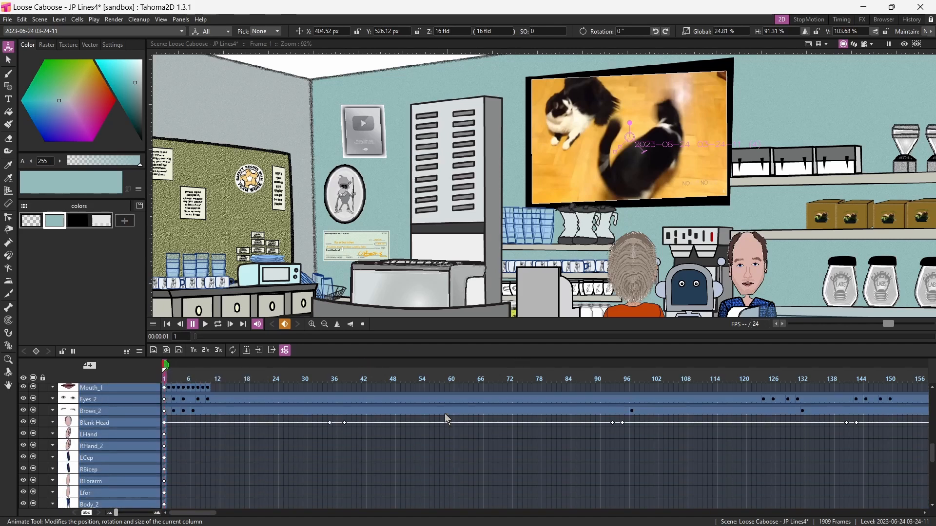
scroll(445, 414, "up", 4)
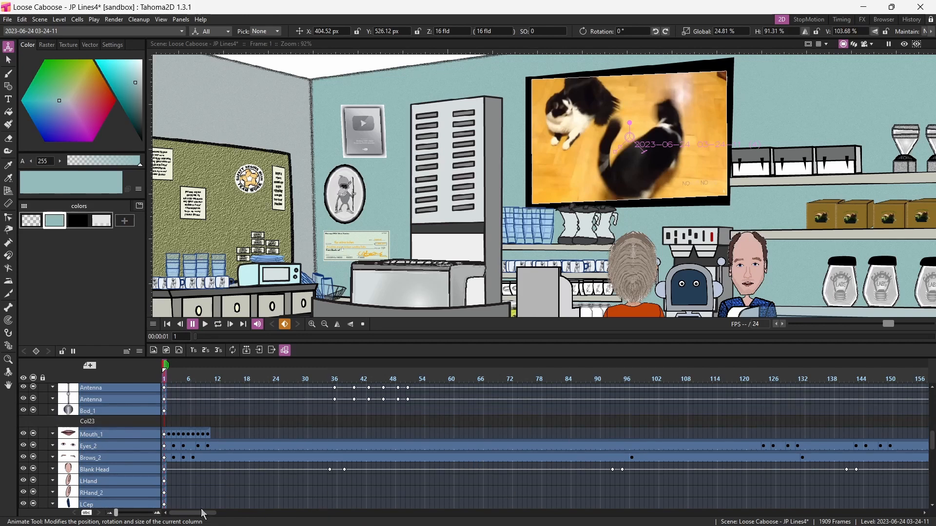
left_click_drag(204, 515, 263, 523)
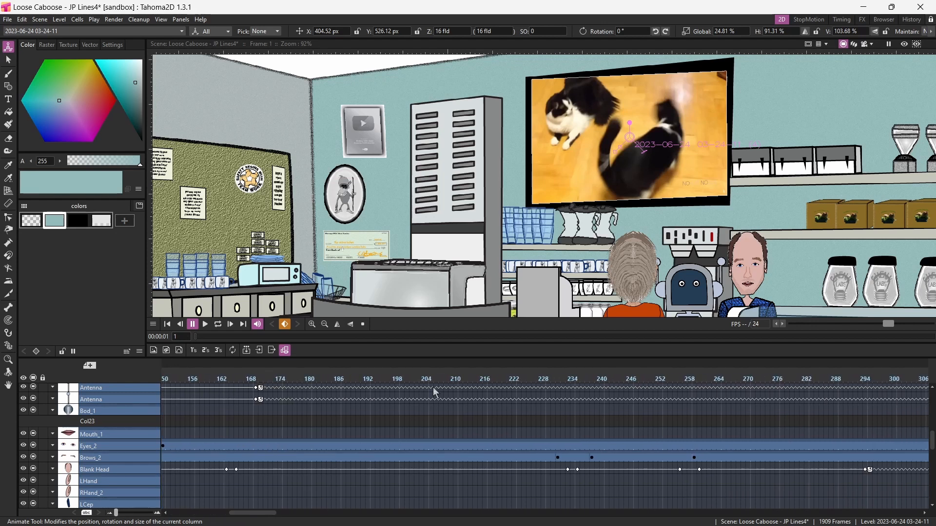
left_click(589, 378)
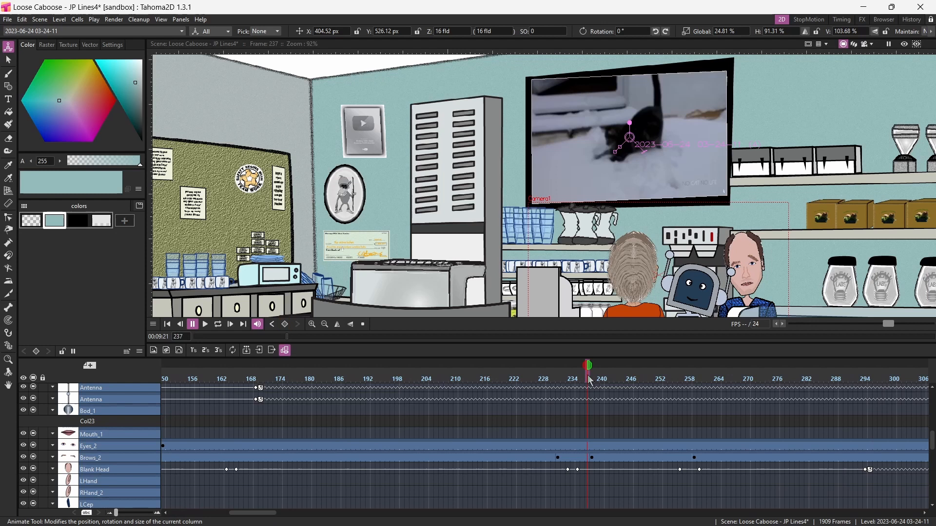
left_click(587, 420)
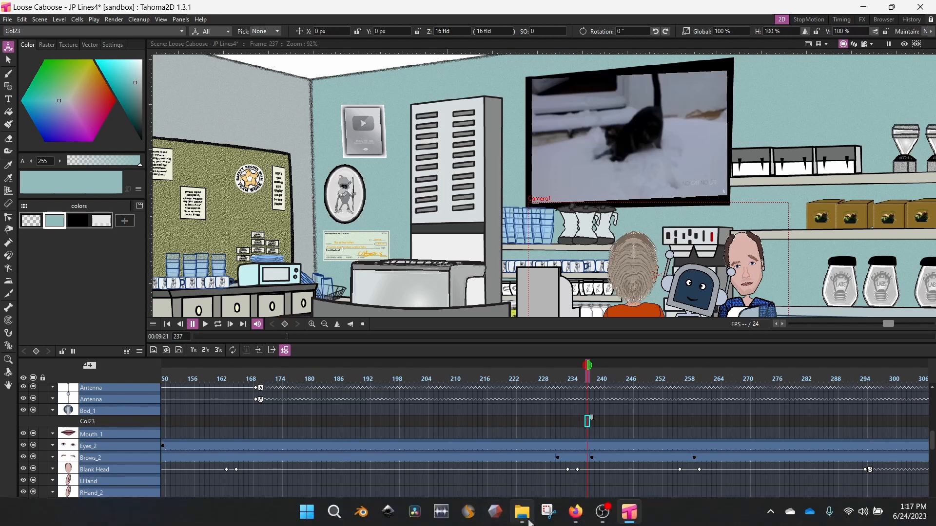
mouse_move(610, 522)
mouse_move(580, 513)
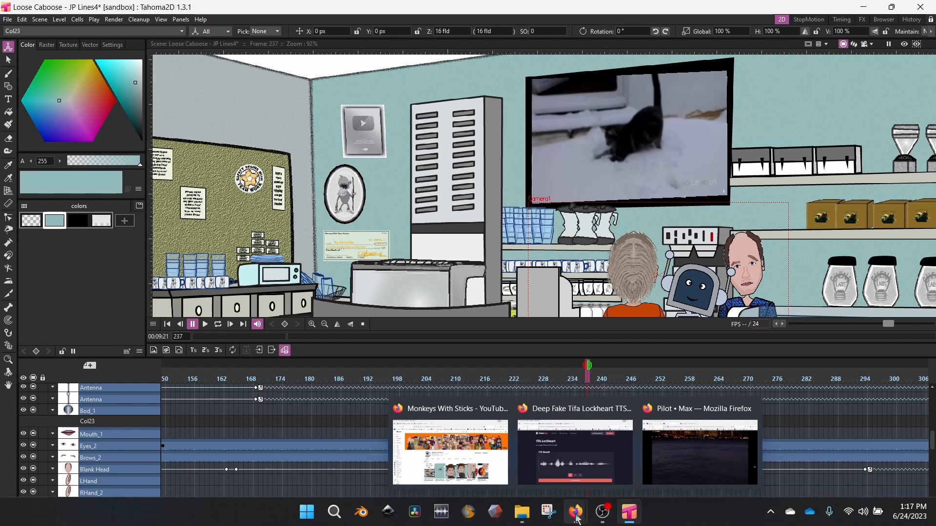
left_click(521, 512)
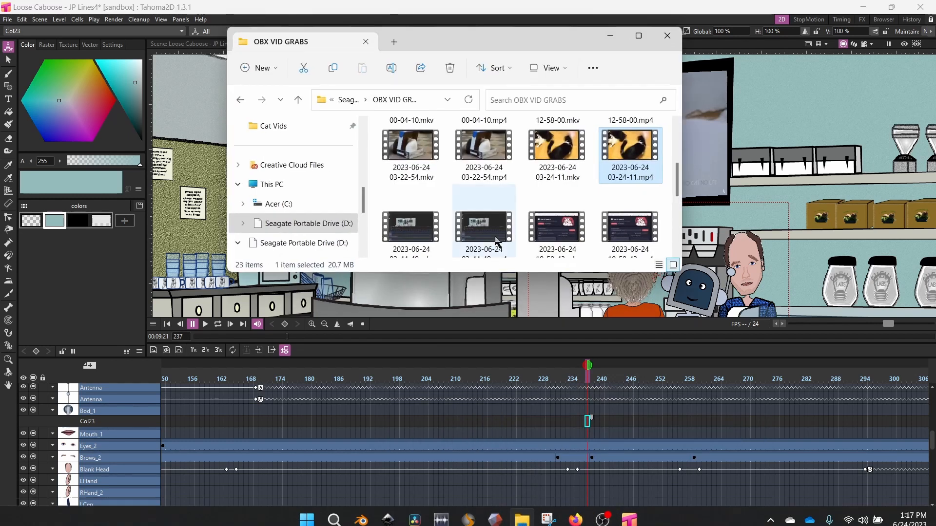
left_click(273, 127)
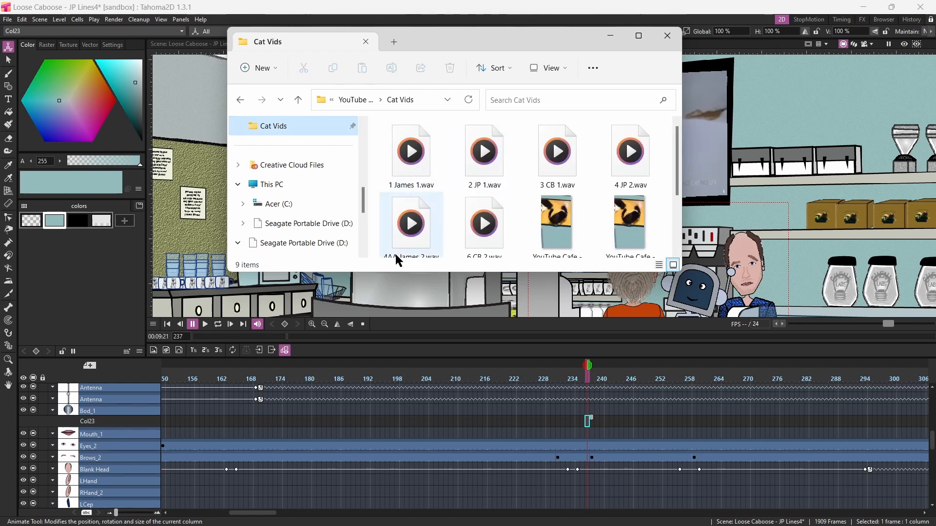
left_click_drag(484, 161, 703, 150)
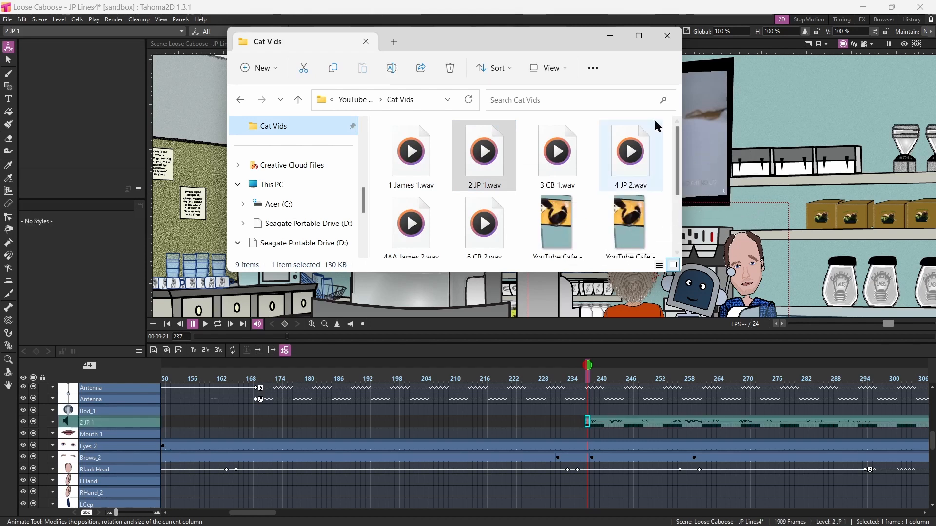
left_click(611, 36)
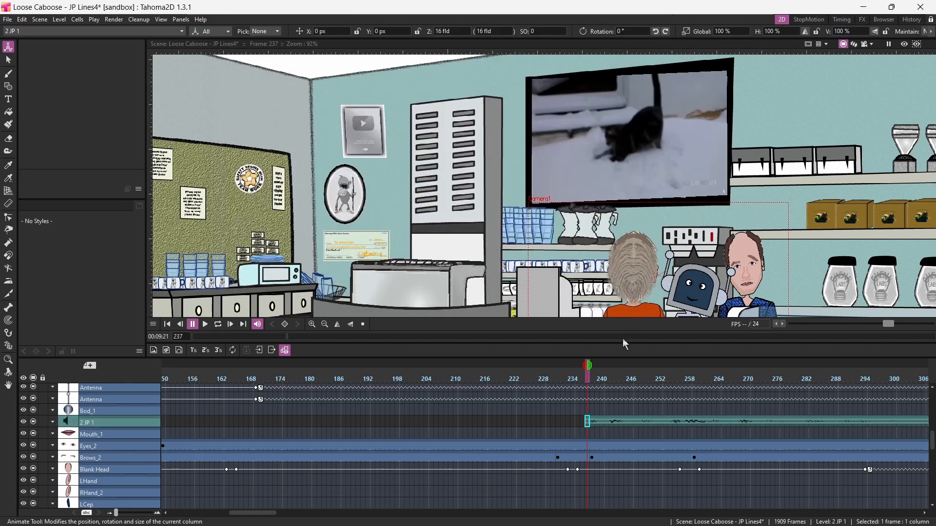
Play the scene from frame 232 through the start of the 2 JP 1 audio, and stop playback
left_click(563, 379)
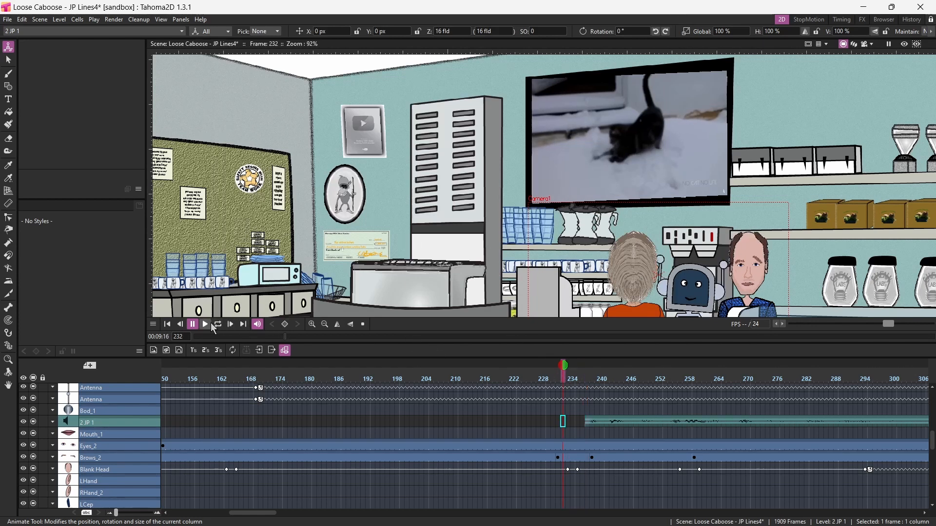
left_click(213, 327)
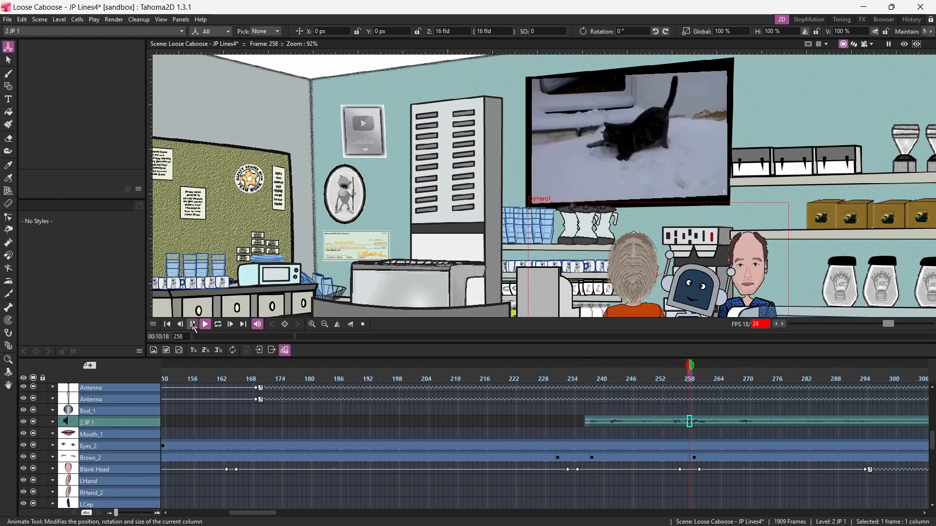
left_click(194, 325)
scroll(85, 447, "down", 5)
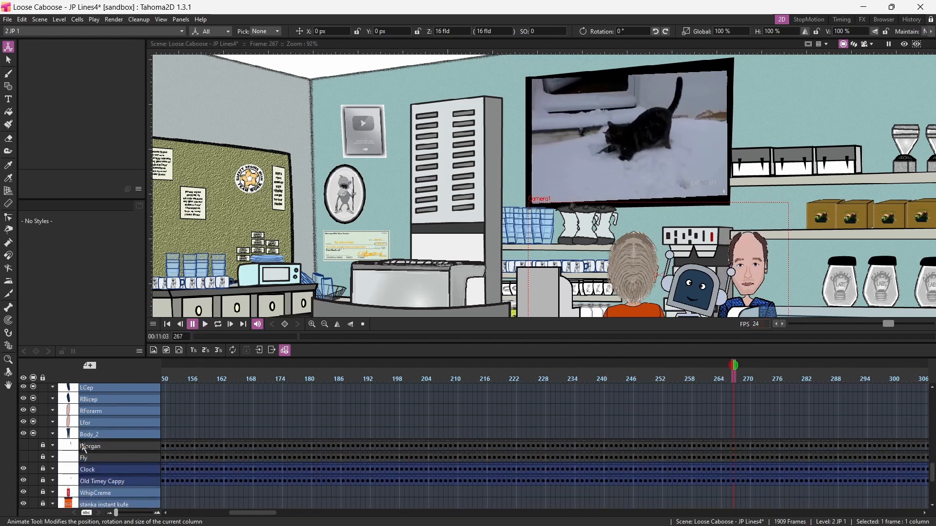
scroll(82, 443, "up", 3)
scroll(82, 444, "down", 4)
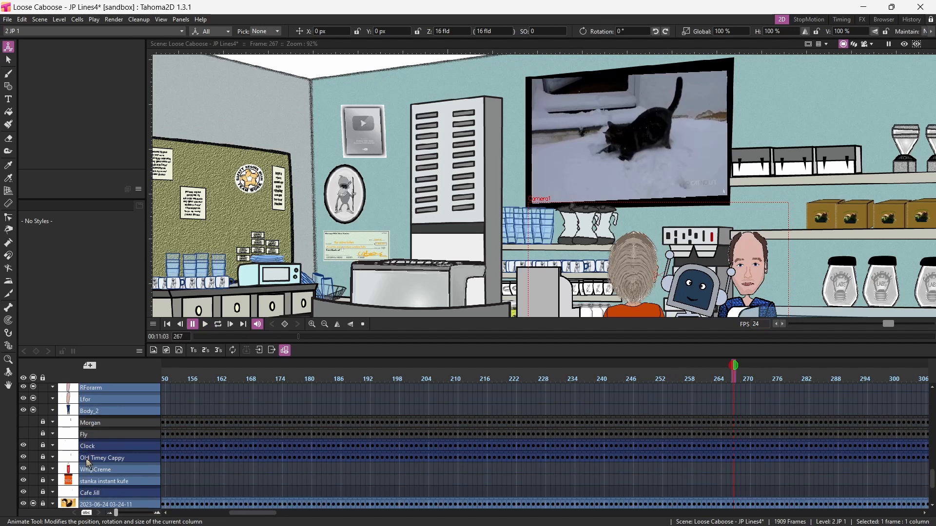
scroll(89, 465, "down", 3)
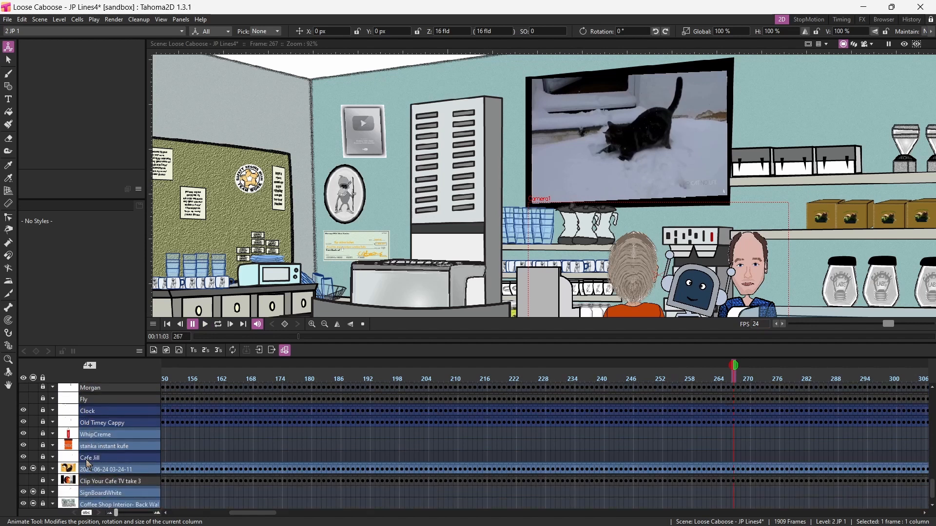
left_click(33, 469)
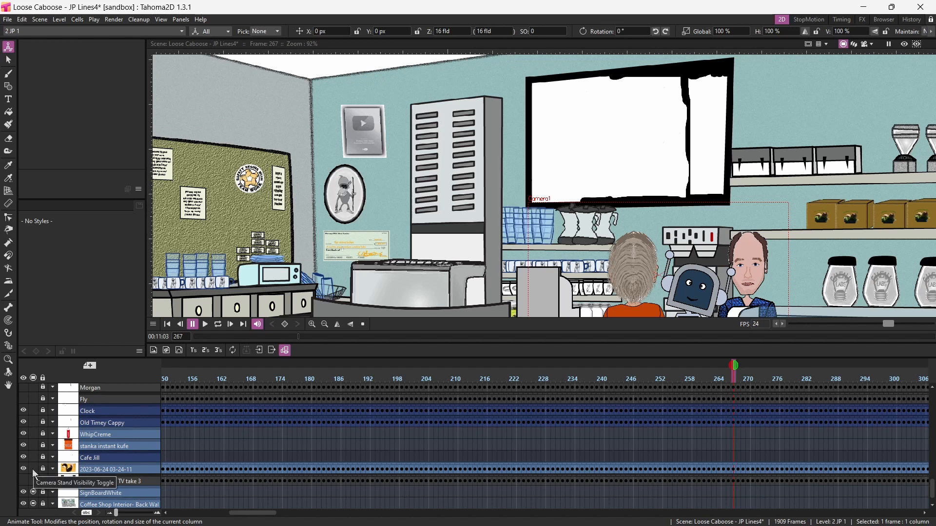
scroll(32, 469, "up", 10)
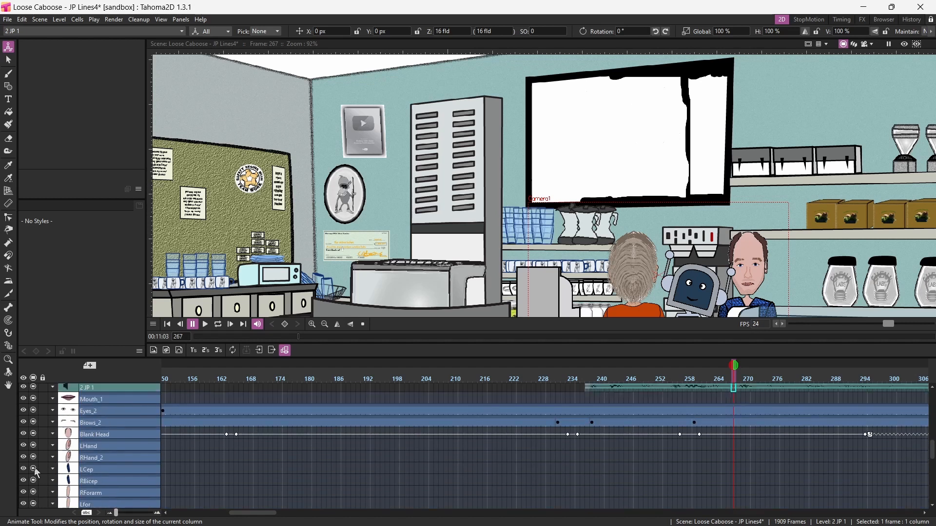
scroll(39, 473, "up", 10)
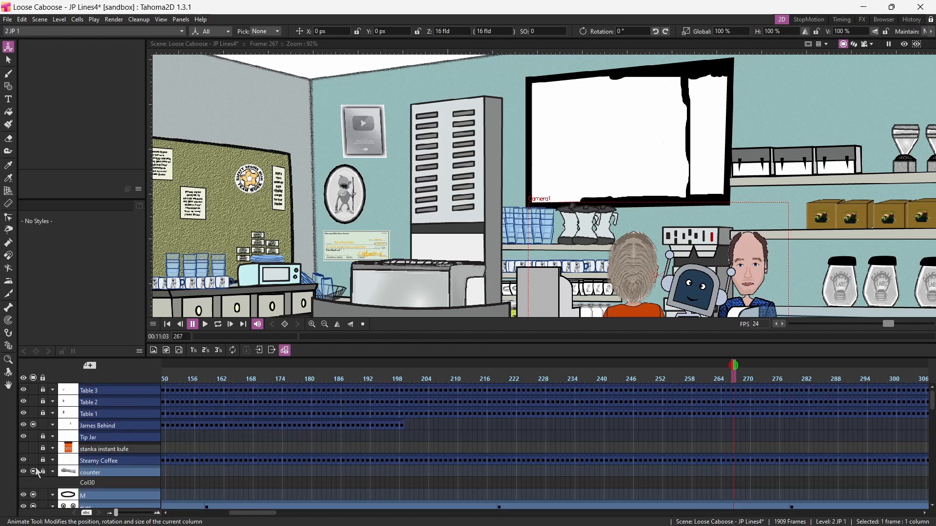
Turn off camera stand visibility for the James Behind column and play the rest of the 2 JP 1 audio from frame 267
left_click(34, 429)
scroll(34, 433, "down", 10)
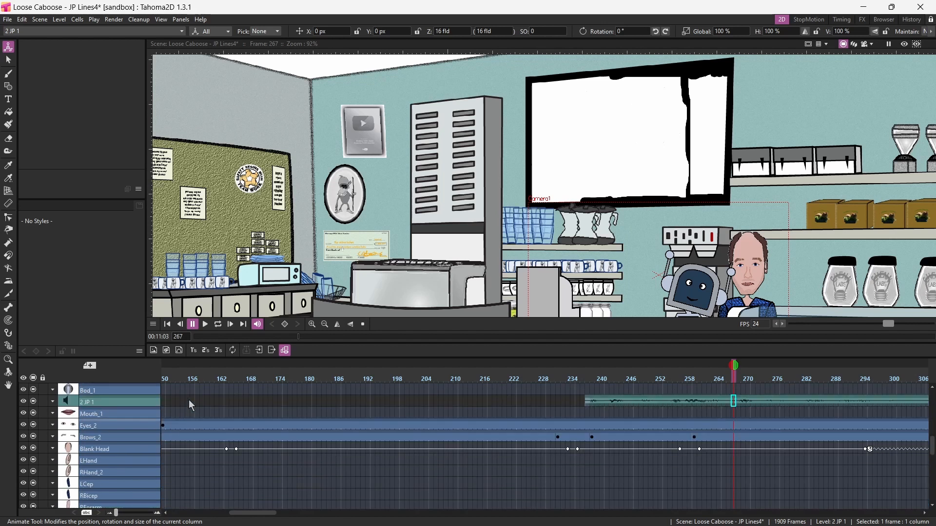
left_click(207, 325)
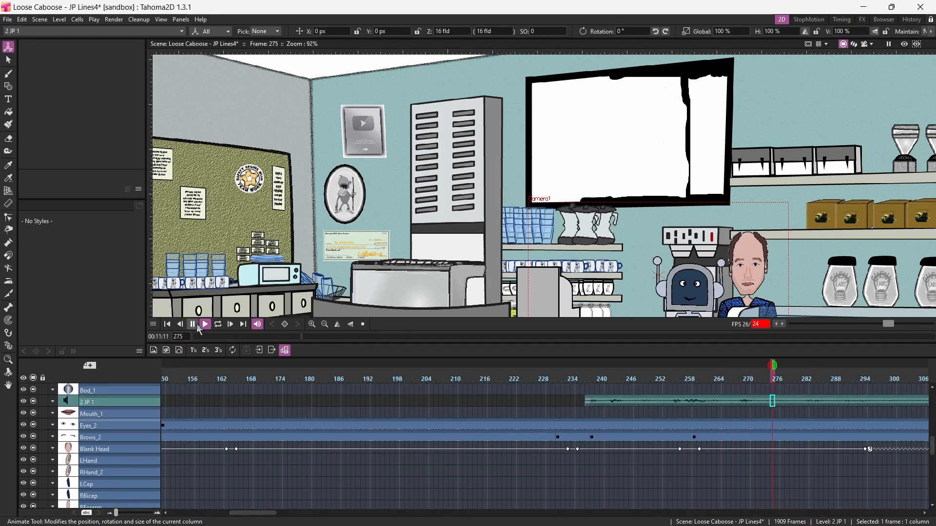
left_click(193, 325)
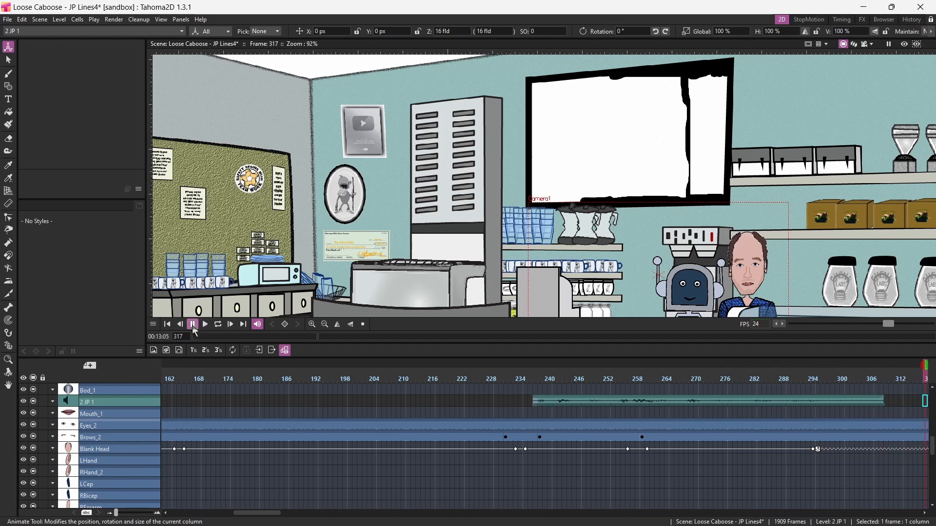
Import the audio file 3 CB 1.wav from the Cat Vids folder into the empty Col30 column at frame 310
left_click(893, 379)
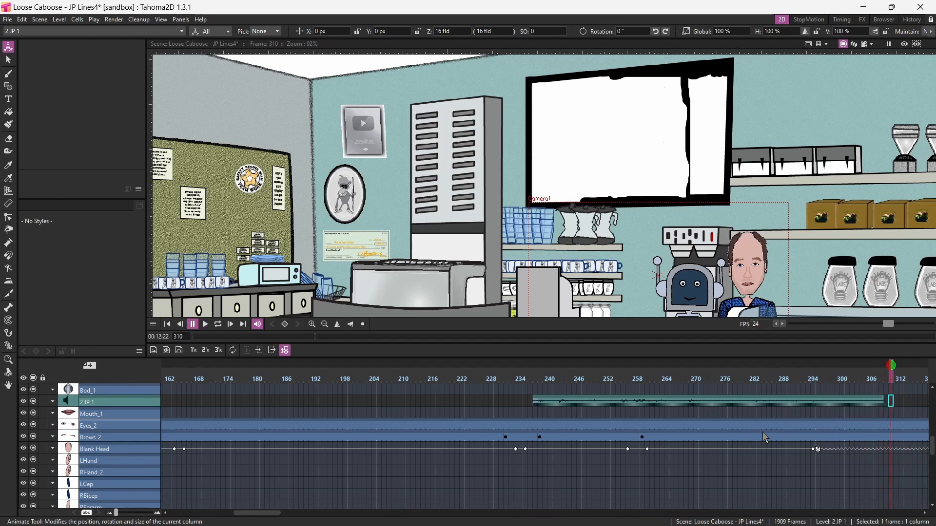
scroll(601, 443, "up", 5)
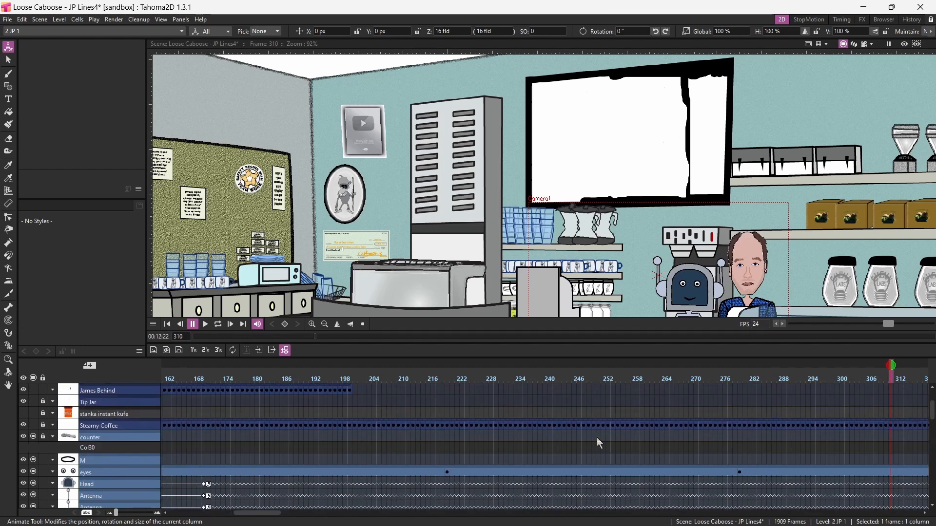
left_click(891, 449)
mouse_move(644, 522)
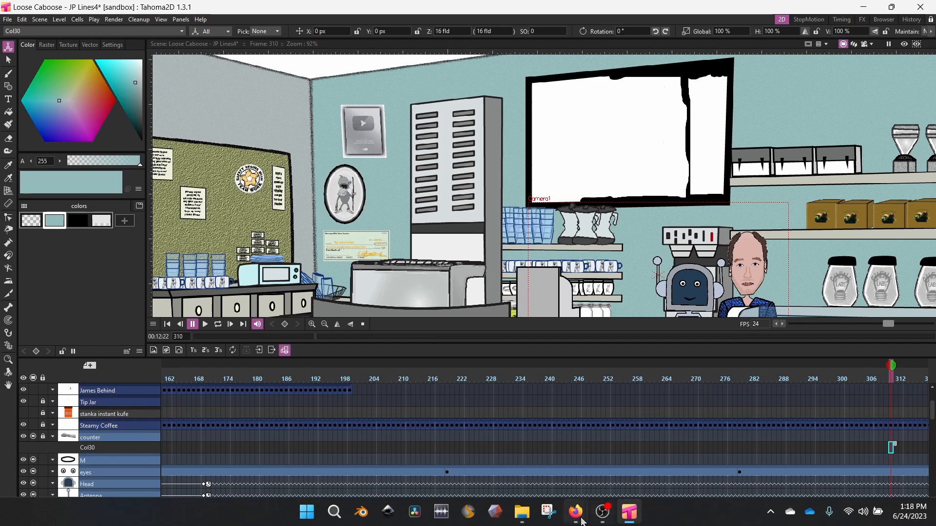
left_click(522, 513)
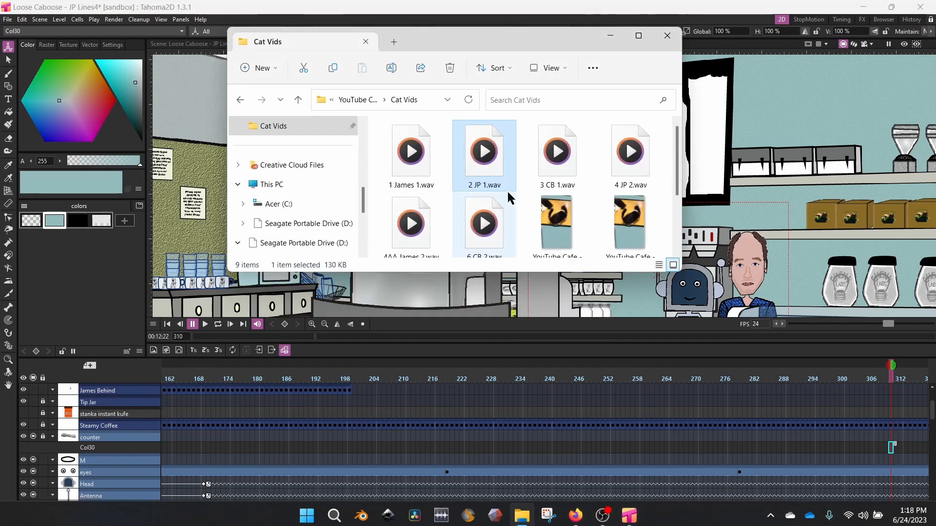
left_click_drag(559, 163, 734, 207)
left_click(610, 36)
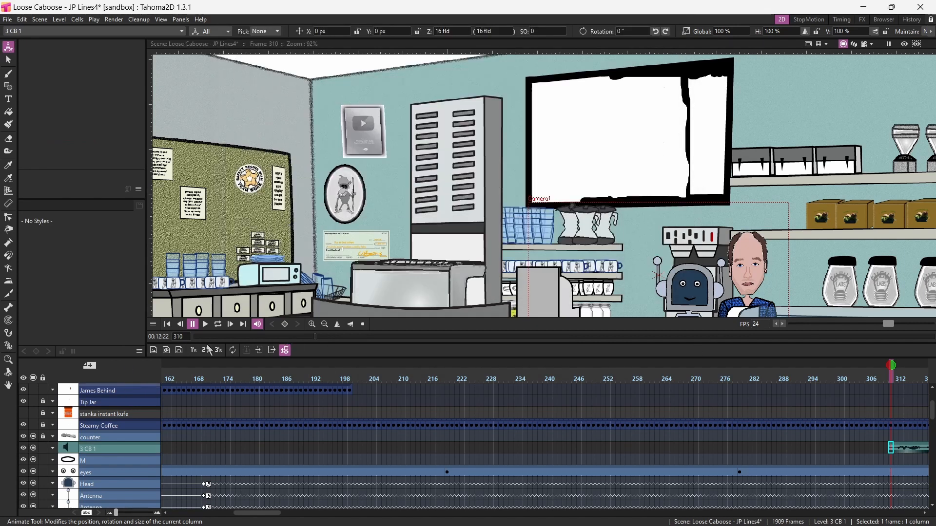
Play the 3 CB 1 audio from frame 310 past its end, and set the current frame to 501
left_click(205, 325)
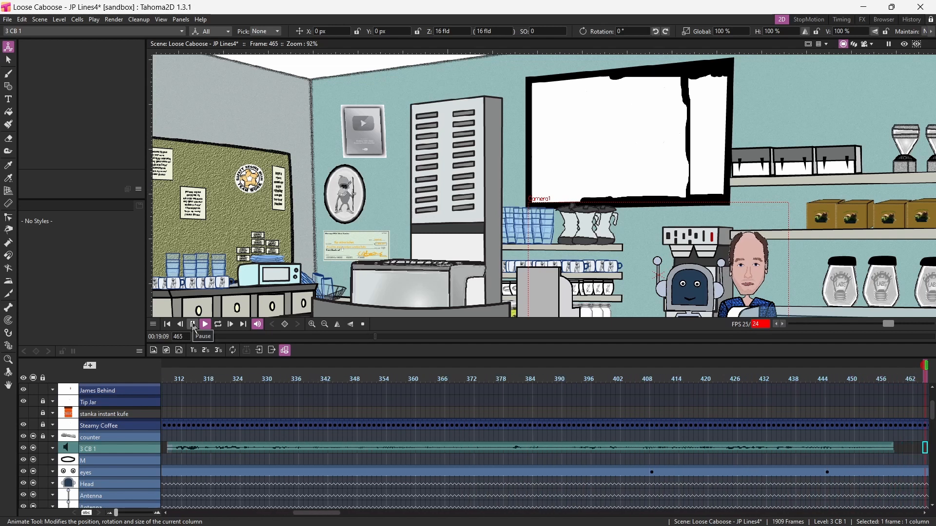
left_click(193, 324)
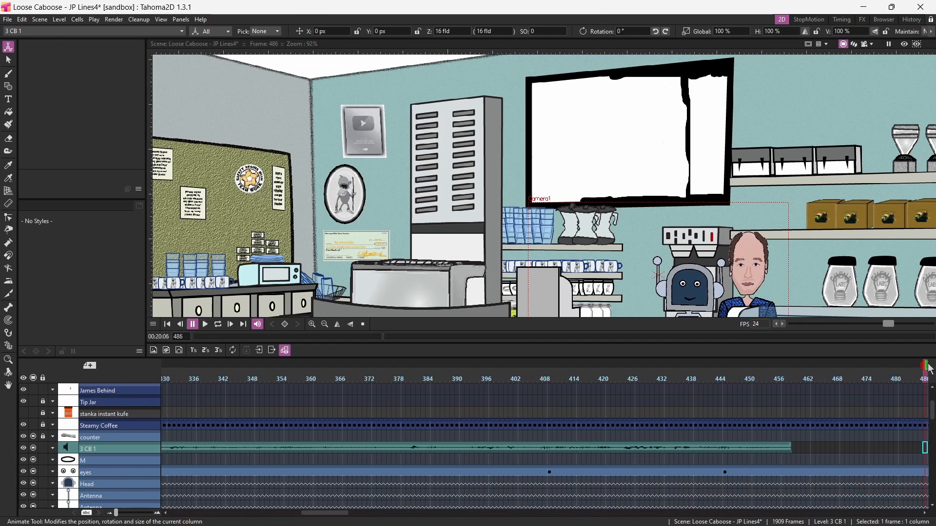
left_click_drag(920, 369, 723, 419)
mouse_move(543, 509)
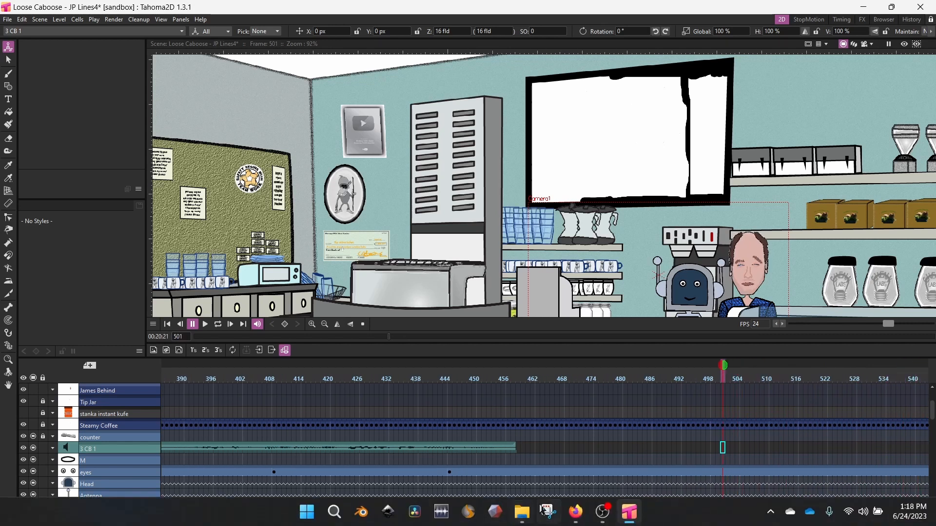
left_click(524, 517)
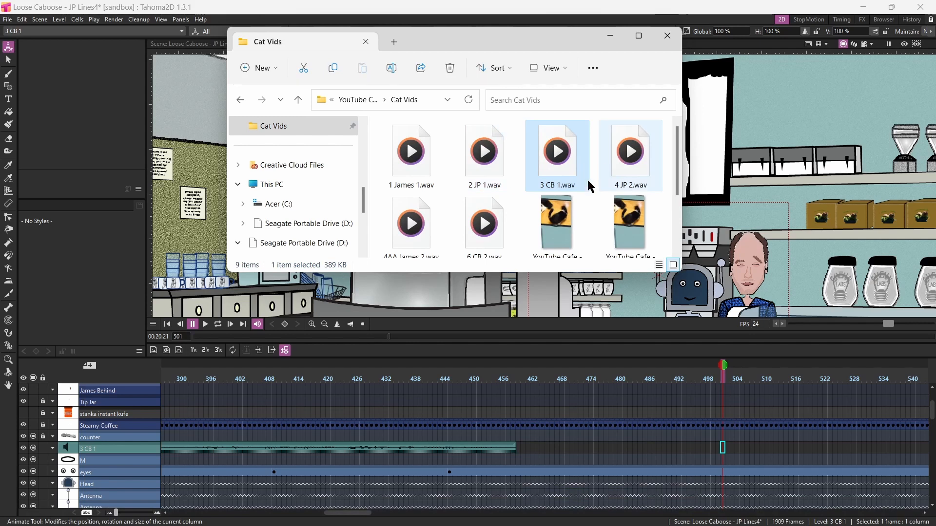
scroll(552, 196, "down", 1)
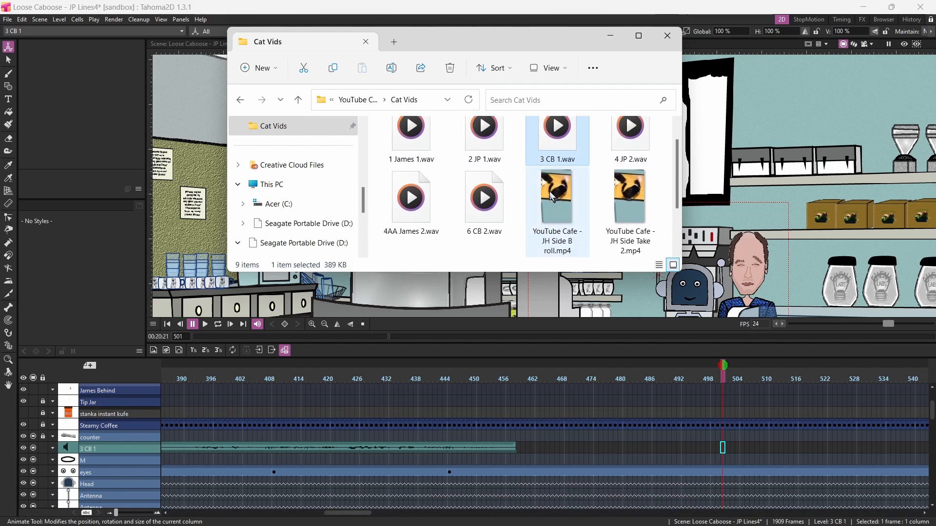
scroll(553, 196, "up", 1)
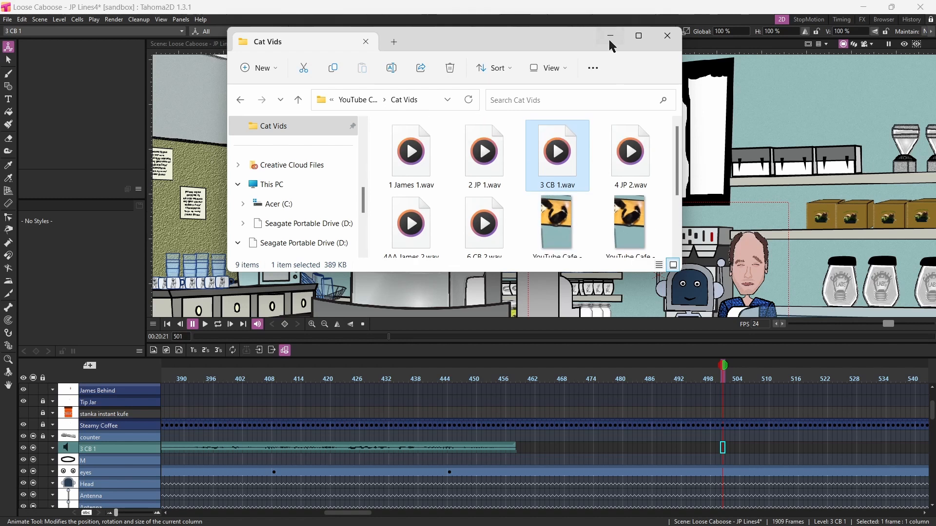
left_click(610, 36)
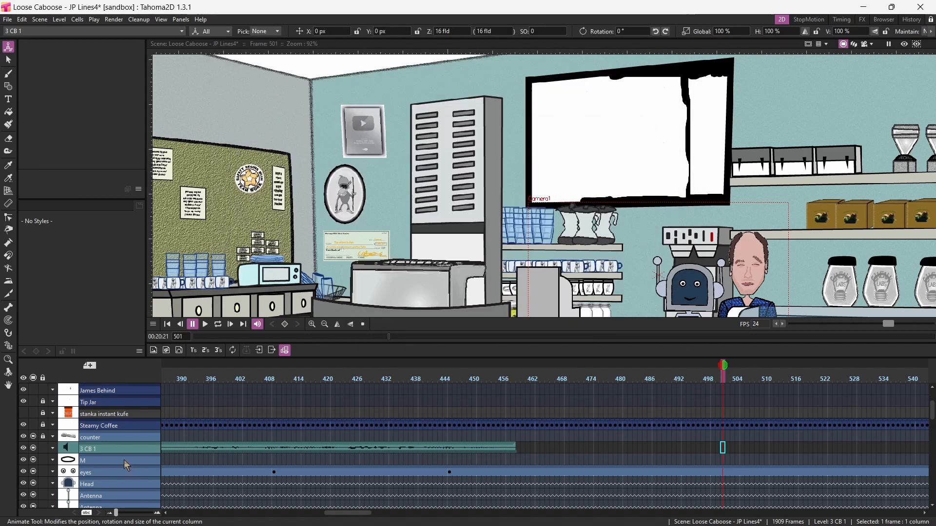
scroll(122, 459, "down", 5)
scroll(122, 458, "down", 3)
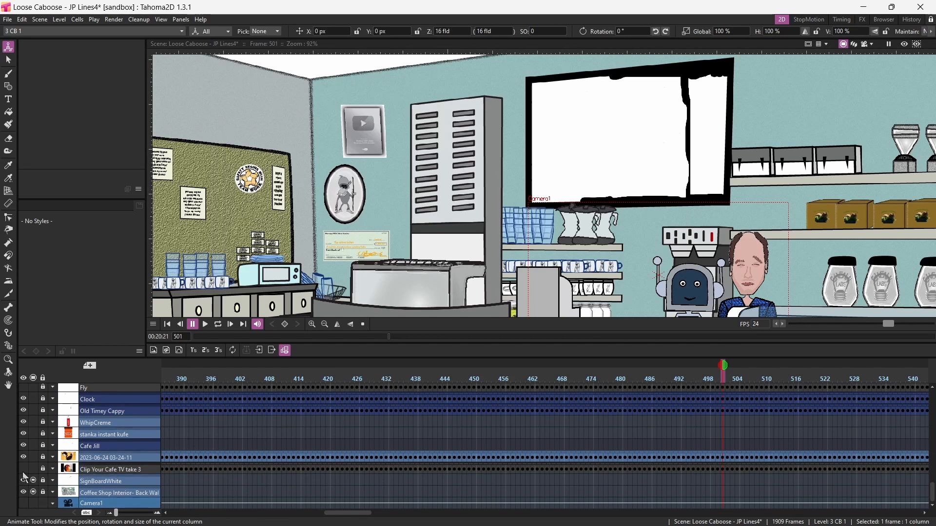
left_click(34, 457)
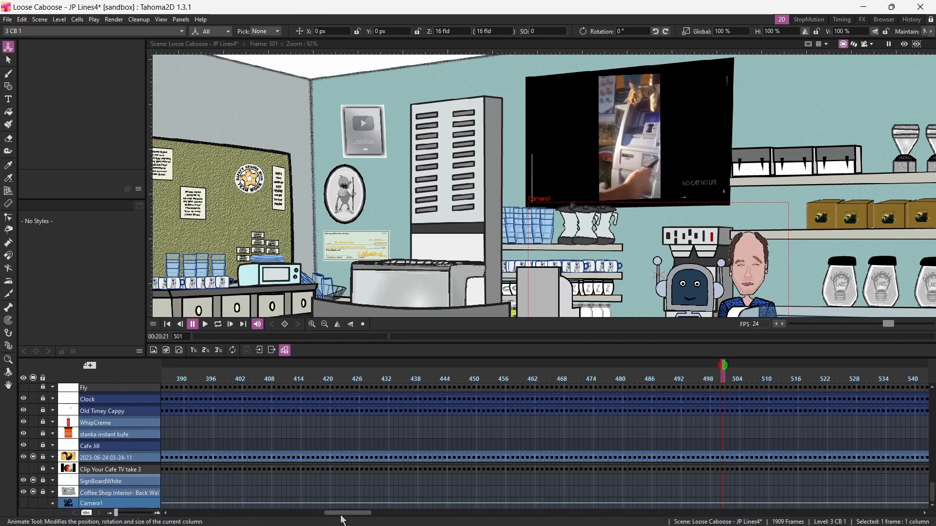
Scrub forward through the cat clip on the TV and set the current frame to 752
left_click_drag(344, 514, 375, 514)
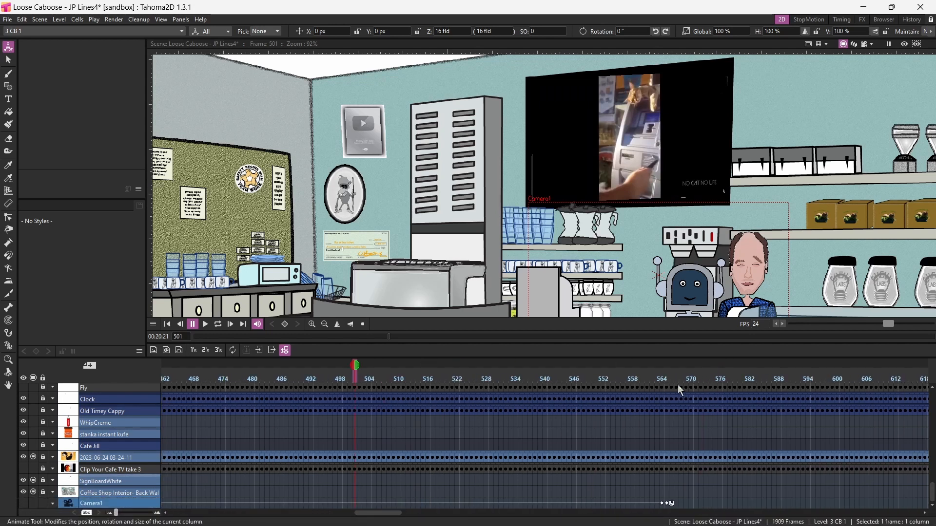
mouse_move(726, 381)
left_mouse_down()
mouse_move(925, 381)
mouse_move(934, 369)
mouse_move(706, 379)
left_mouse_up()
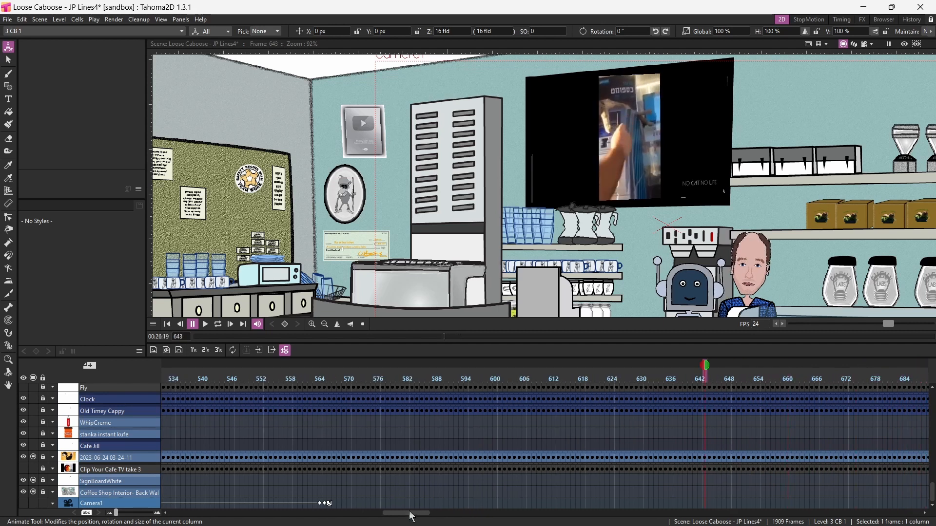
left_click_drag(412, 516, 467, 517)
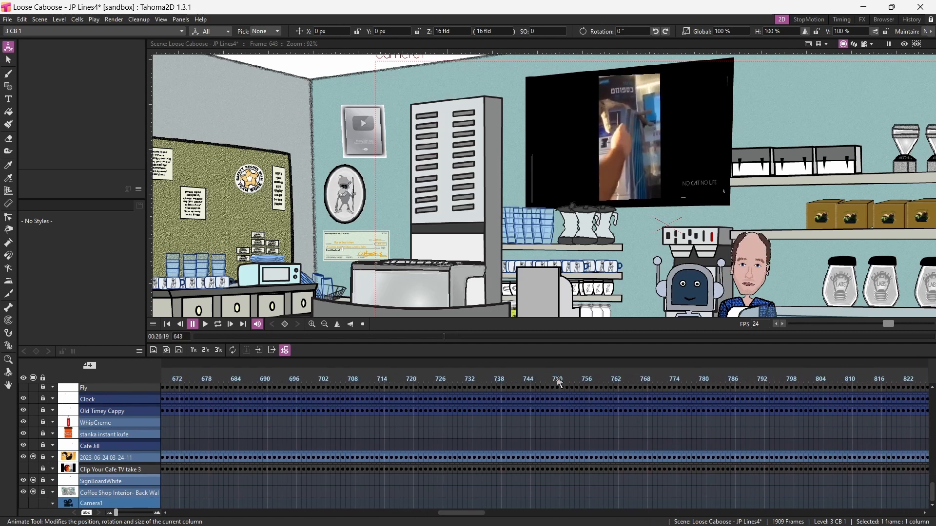
left_click(560, 383)
left_click_drag(493, 382, 383, 379)
left_click_drag(443, 393, 569, 392)
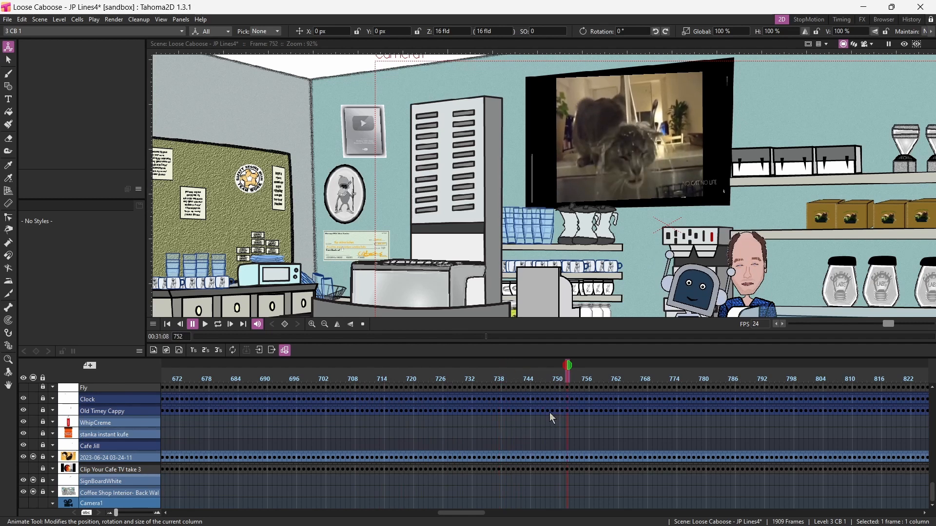
Import the audio file 4 JP 2.wav from the Cat Vids folder into the 2 JP 1 column at frame 752
scroll(542, 439, "up", 5)
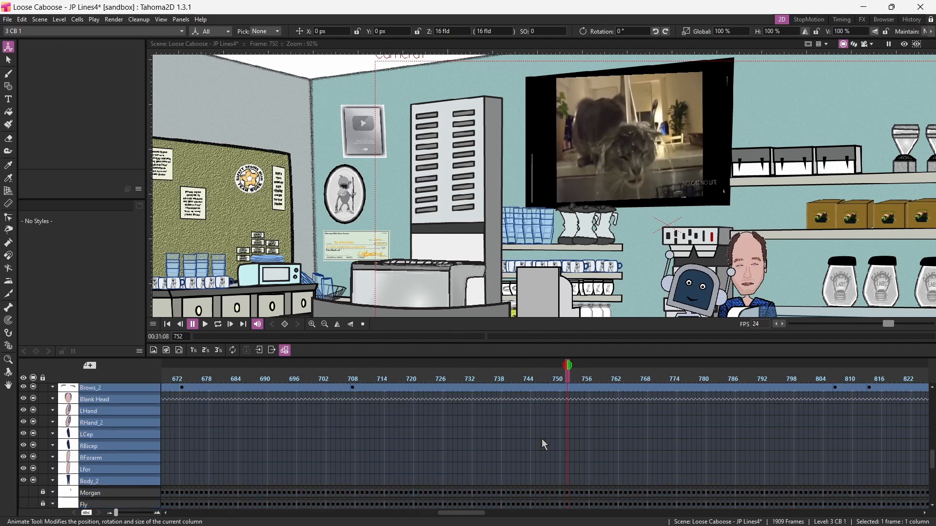
scroll(544, 445, "up", 1)
scroll(545, 444, "up", 1)
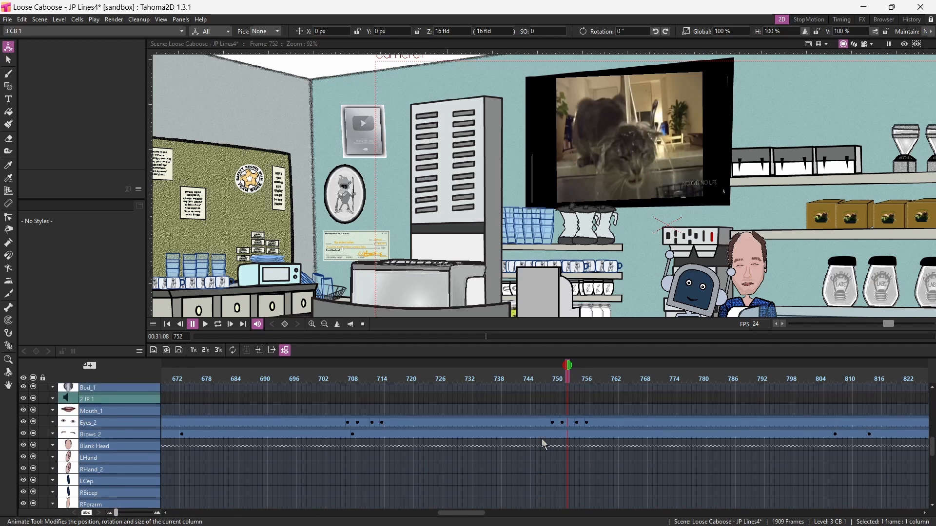
left_click(567, 398)
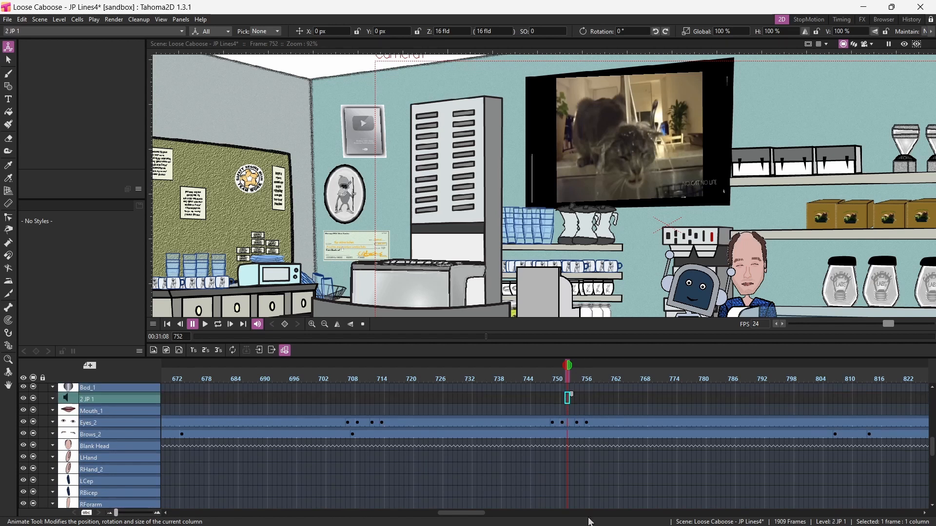
left_click(522, 516)
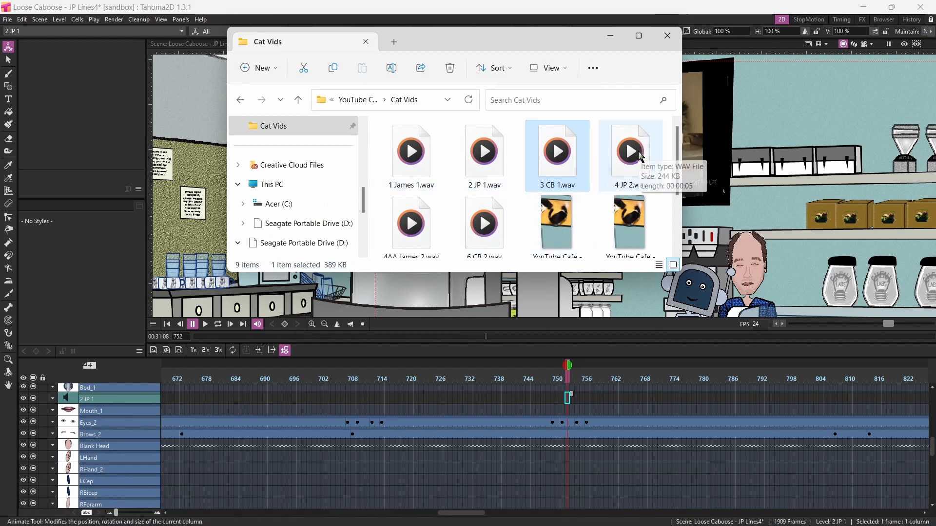
left_click_drag(634, 155, 755, 190)
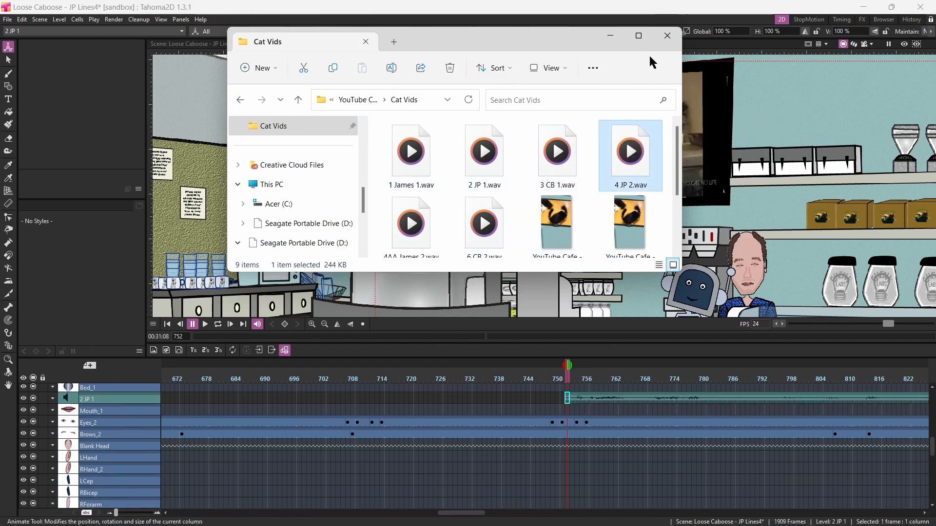
left_click(610, 35)
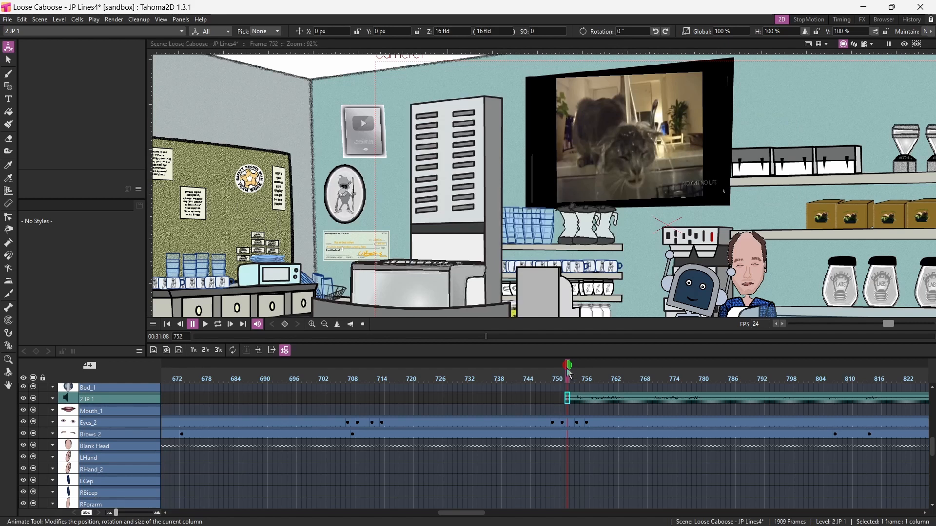
Play the scene from frame 748 through the newly imported 4 JP 2 dialogue, and stop playback at frame 929
left_click_drag(569, 374, 548, 374)
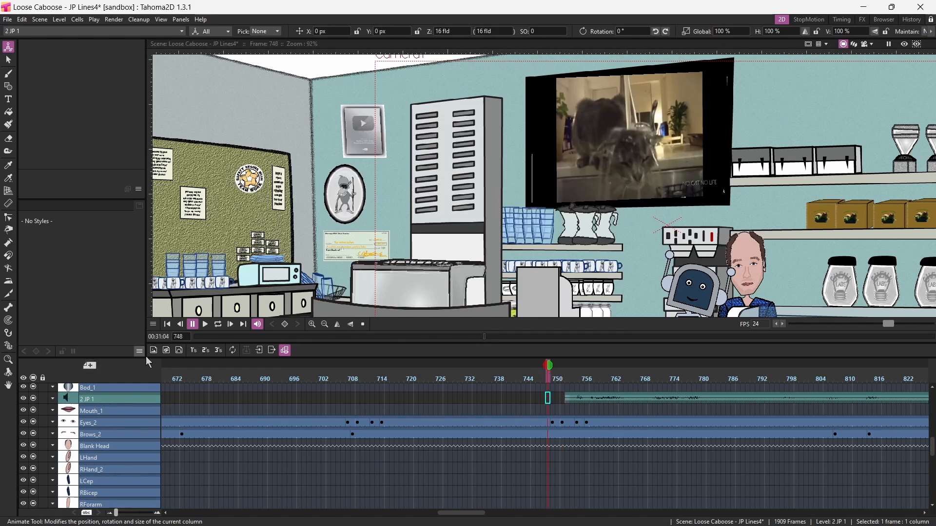
left_click(206, 325)
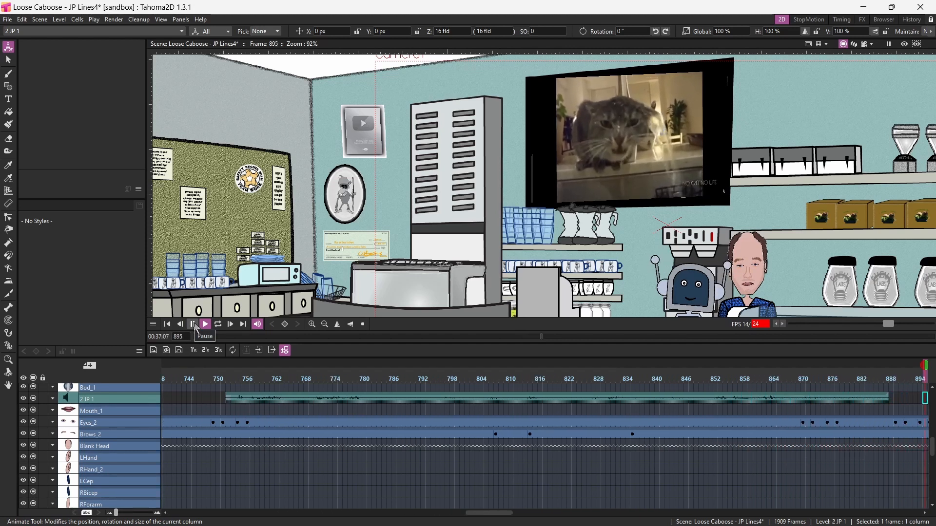
left_click(193, 324)
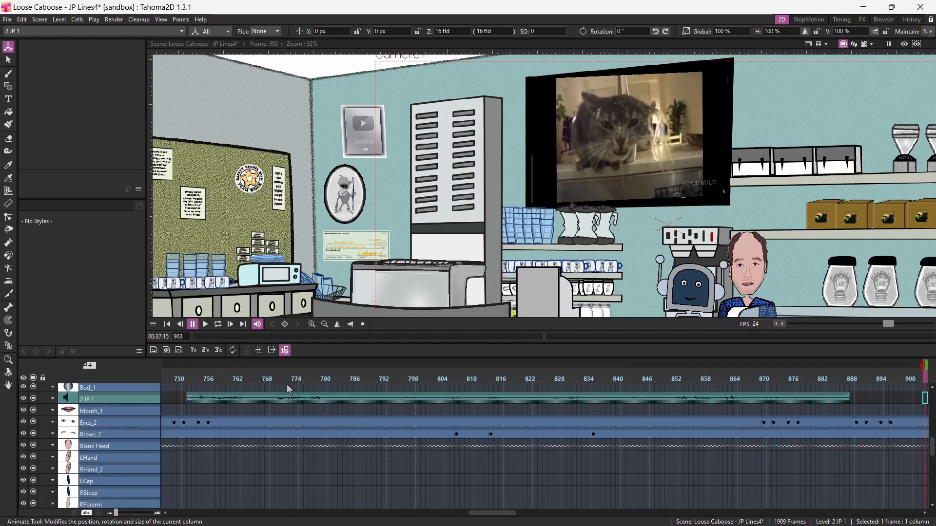
left_click(205, 324)
left_click(193, 324)
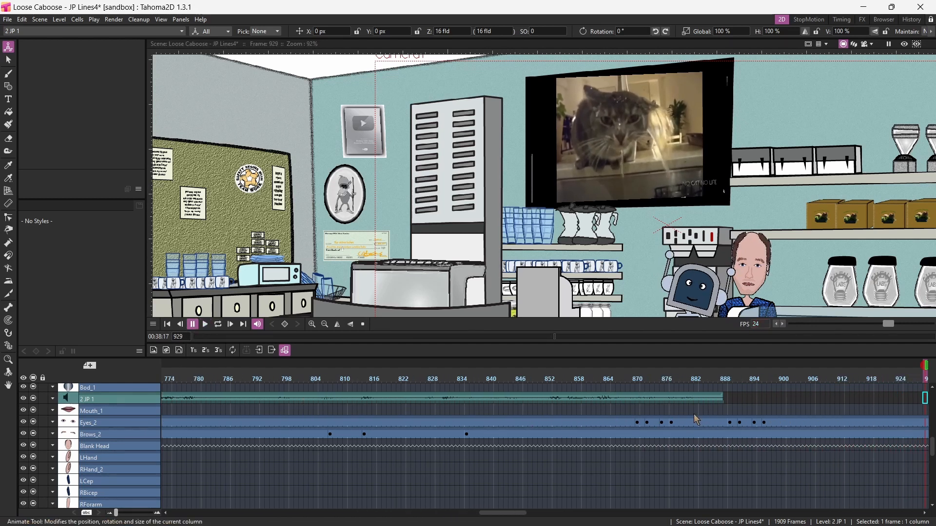
Import the audio file 6 CB 2.wav from the Cat Vids folder into the 3 CB 1 column at frame 926 and play it back
scroll(694, 414, "up", 5)
scroll(689, 415, "up", 2)
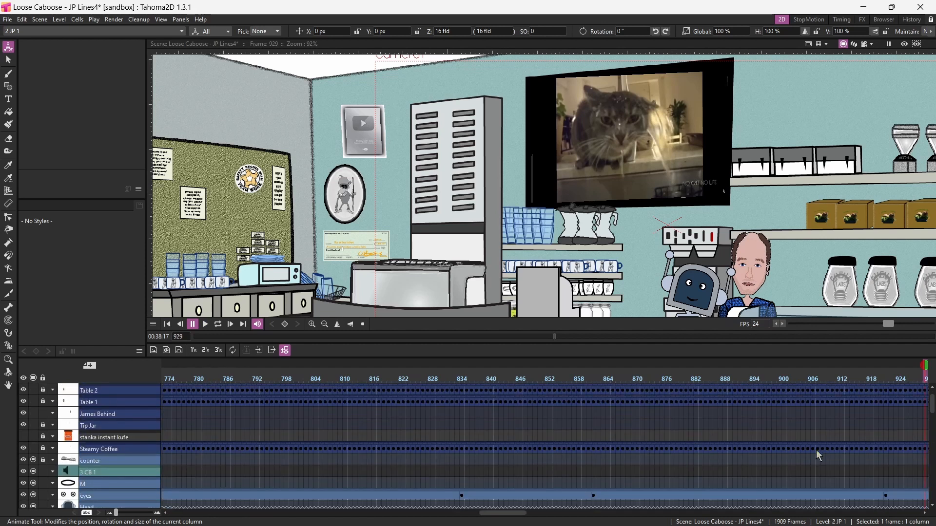
left_click(913, 473)
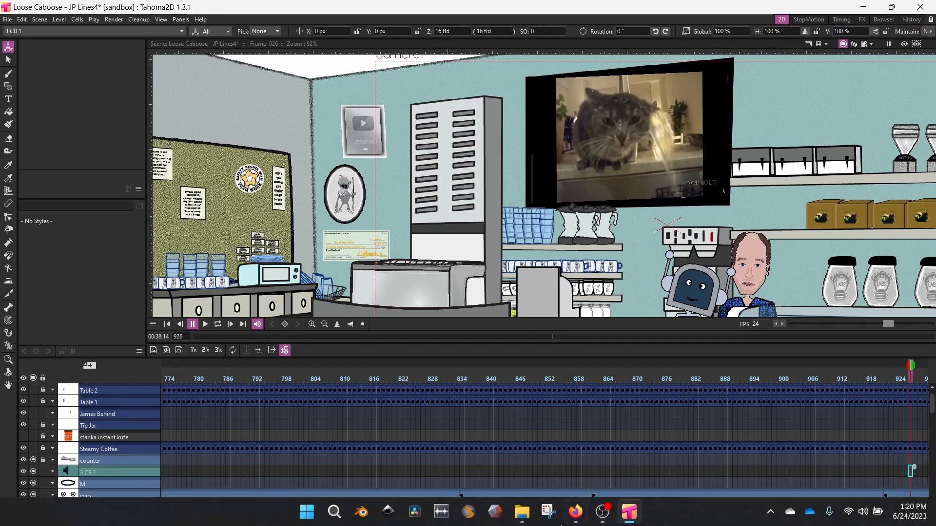
left_click(522, 513)
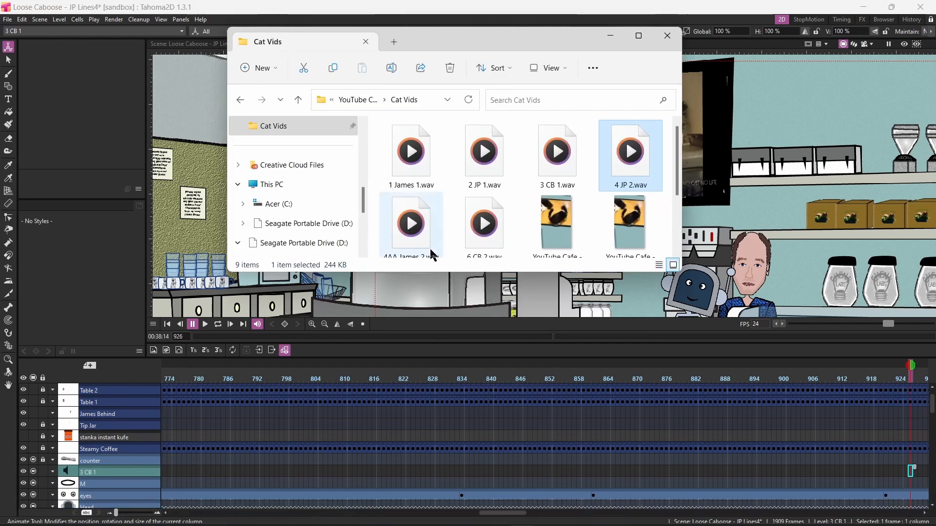
scroll(514, 198, "down", 1)
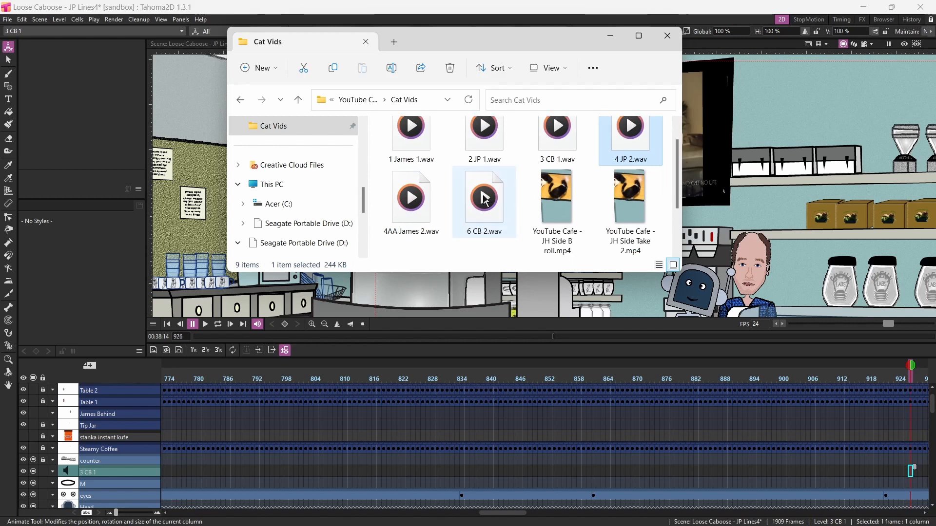
left_click_drag(484, 199, 717, 241)
left_click(610, 36)
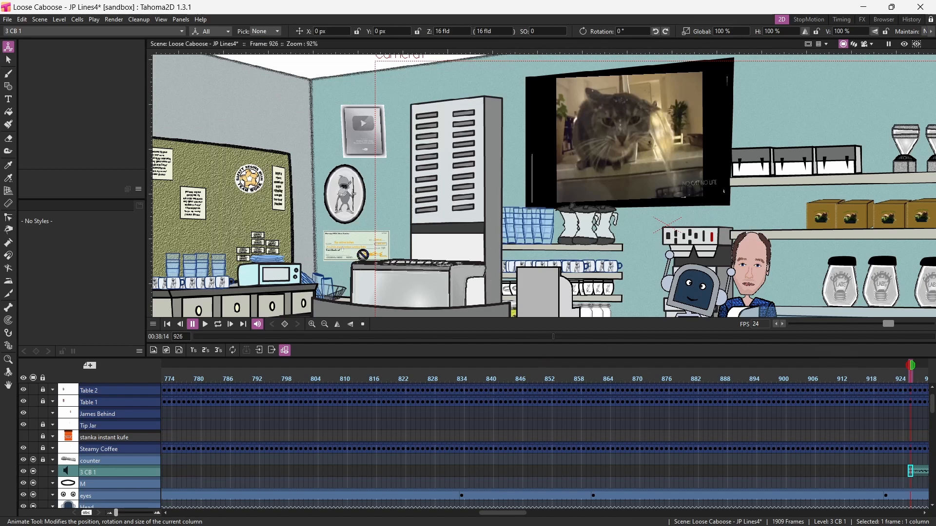
left_click(206, 324)
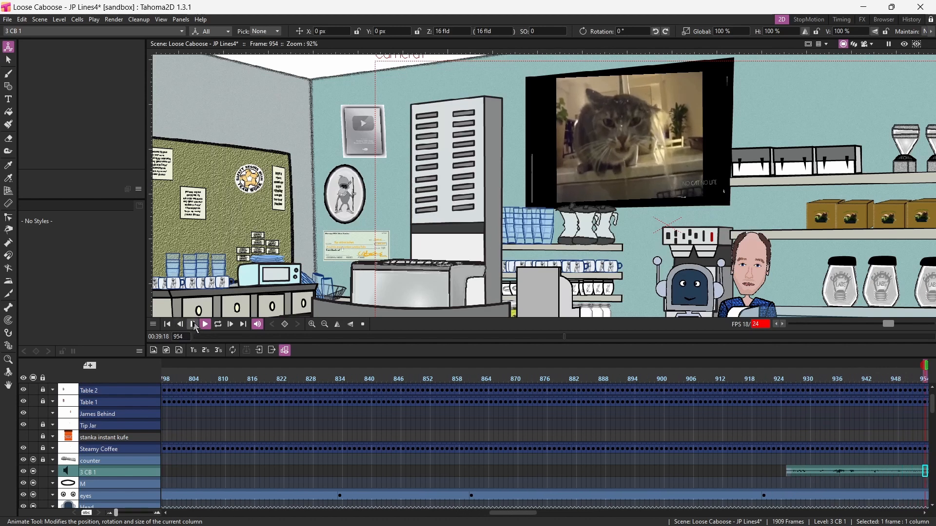
left_click(194, 324)
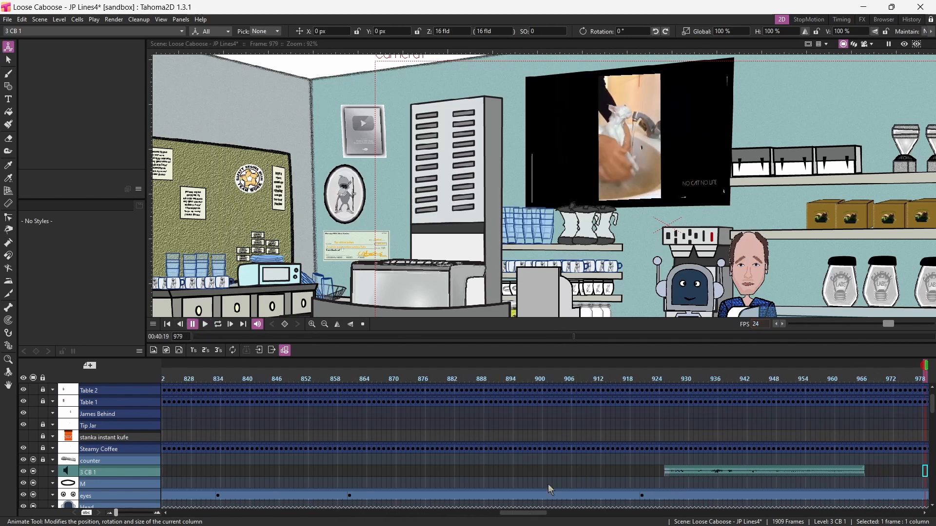
Apply lip sync to the robot's M mouth column from frame 300, using Column 30 as the audio source, and check its end at frame 966
left_click_drag(535, 517, 309, 523)
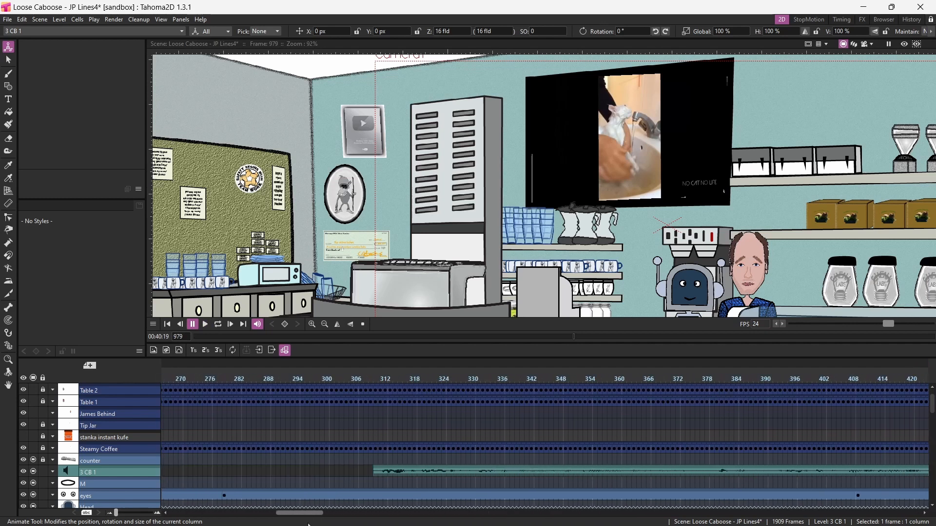
left_click(328, 483)
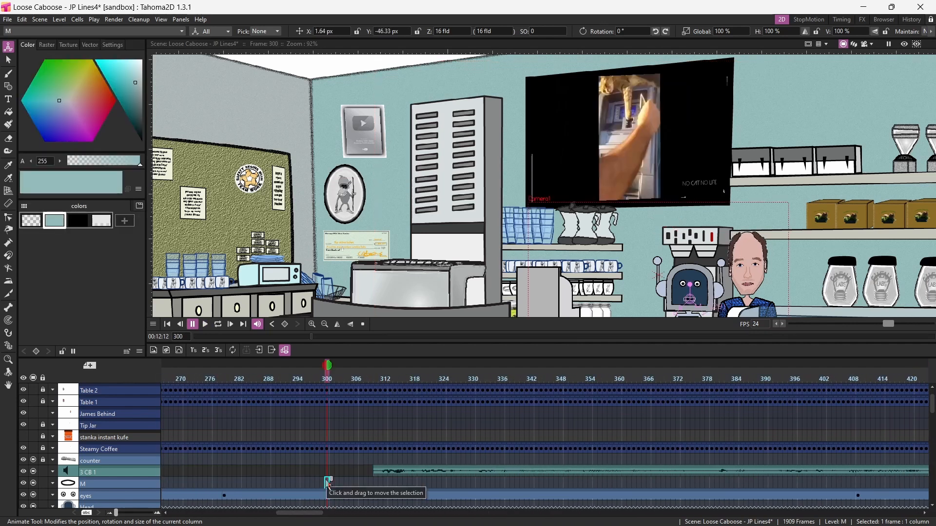
right_click(327, 482)
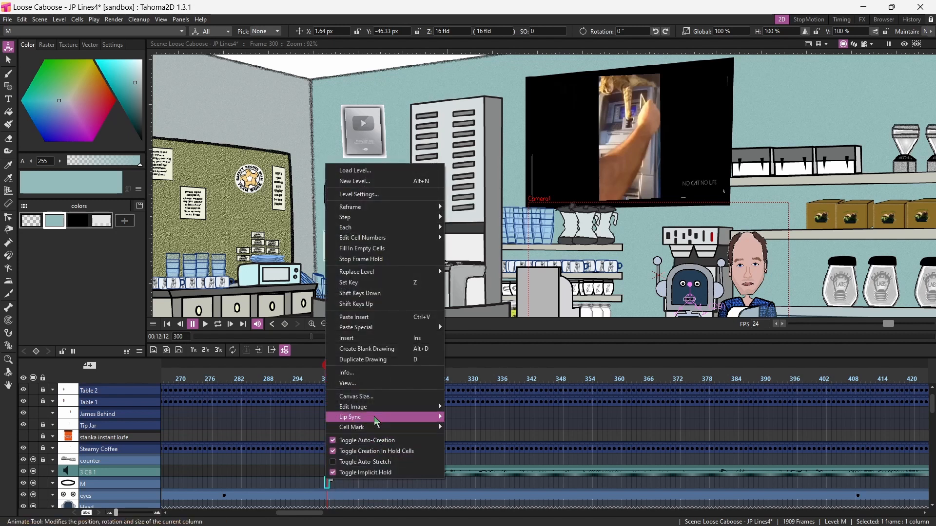
mouse_move(422, 418)
left_click(460, 418)
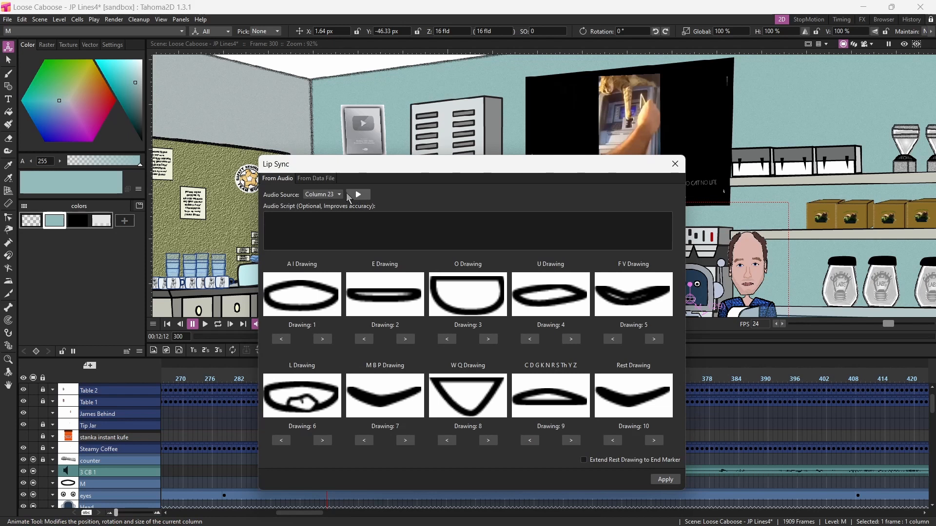
left_click(324, 194)
left_click(335, 212)
left_click(358, 195)
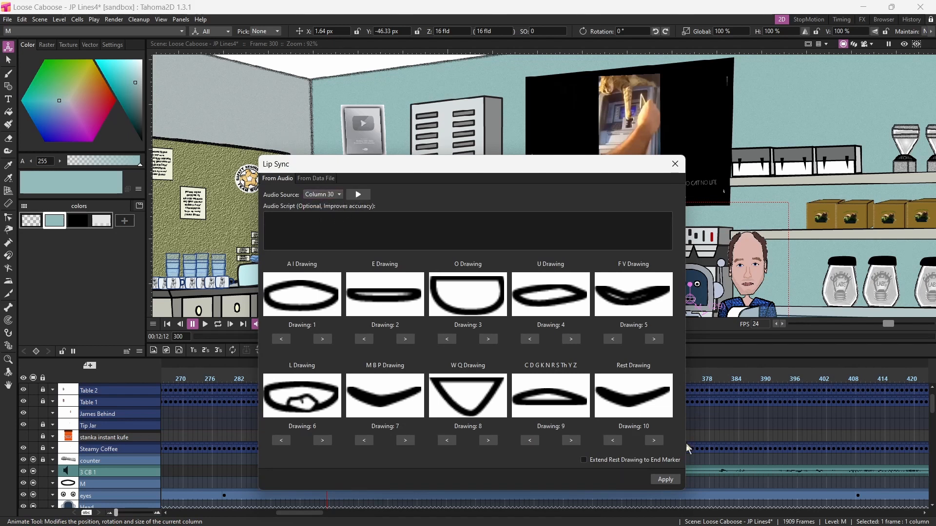
left_click(653, 482)
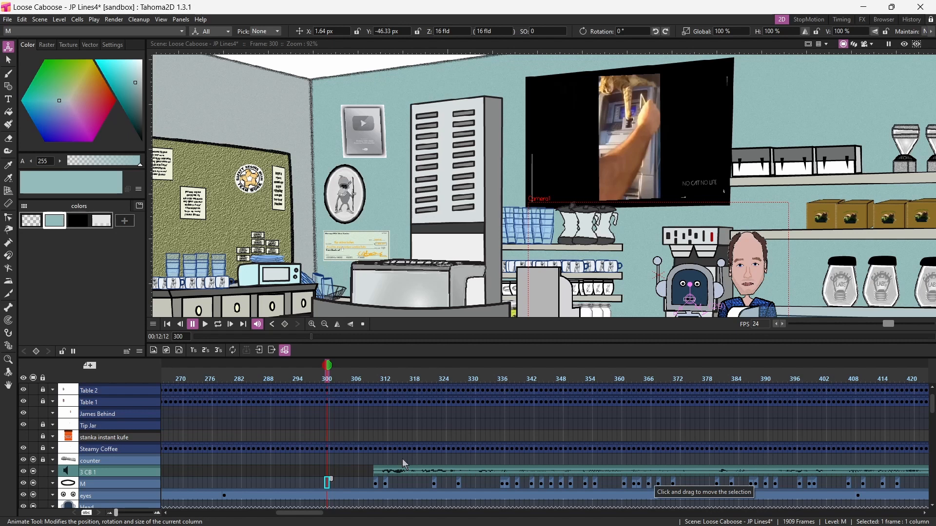
left_click_drag(314, 513, 585, 517)
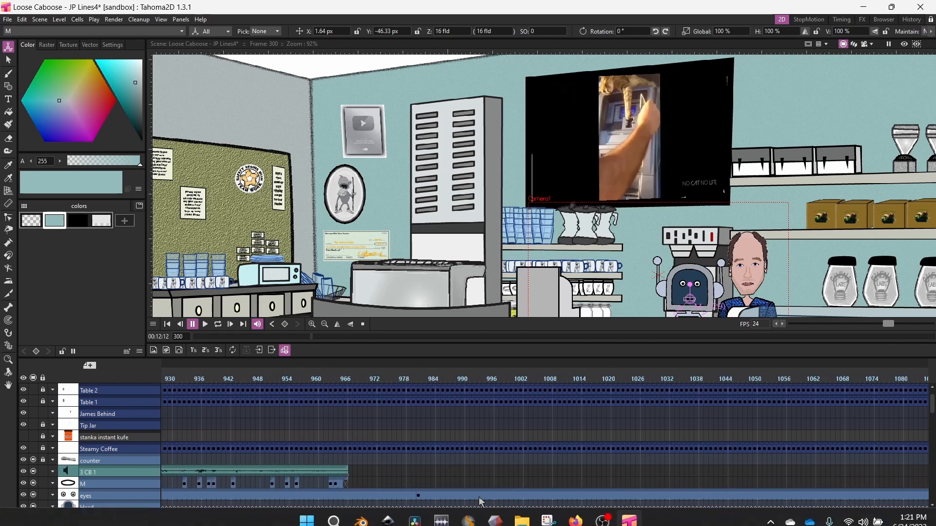
left_click(347, 483)
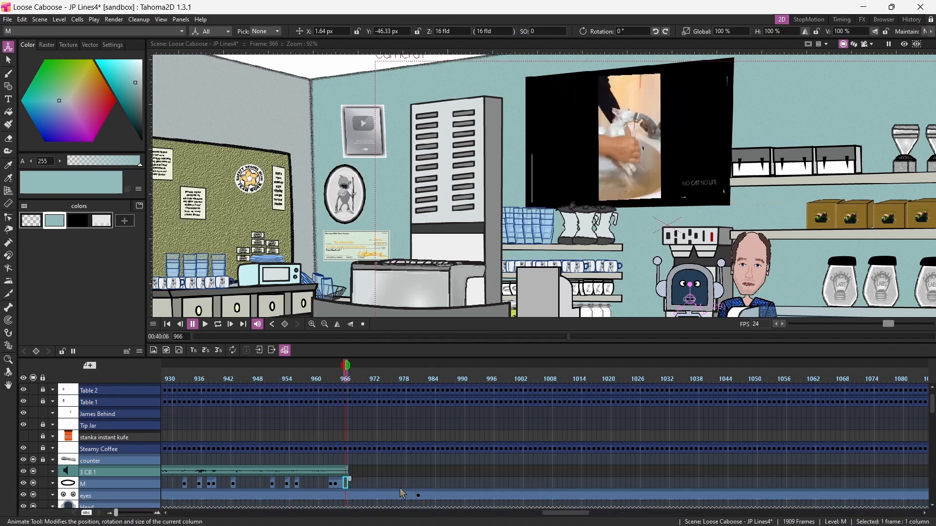
Apply lip sync to the Mouth_1 column from frame 210, using Column 23 as the audio source and extending the rest drawing to the end marker
scroll(300, 391, "down", 5)
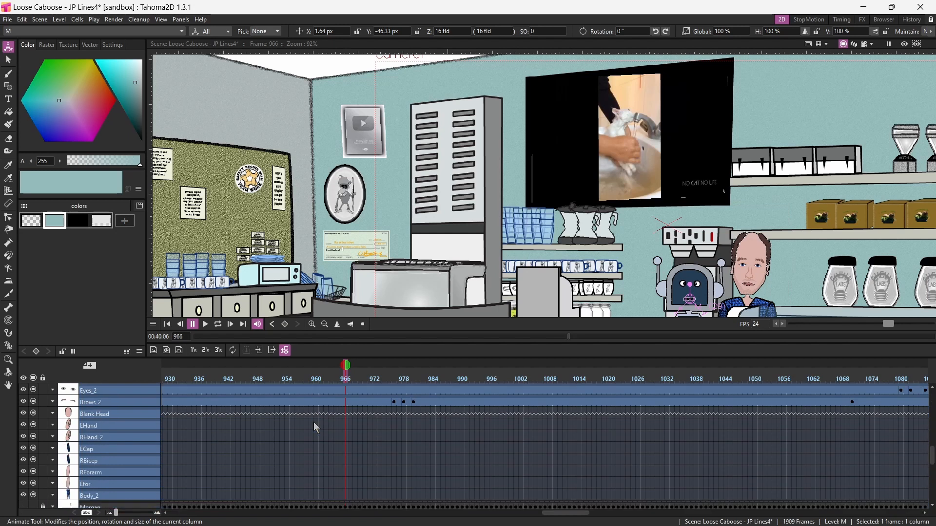
scroll(316, 428, "down", 4)
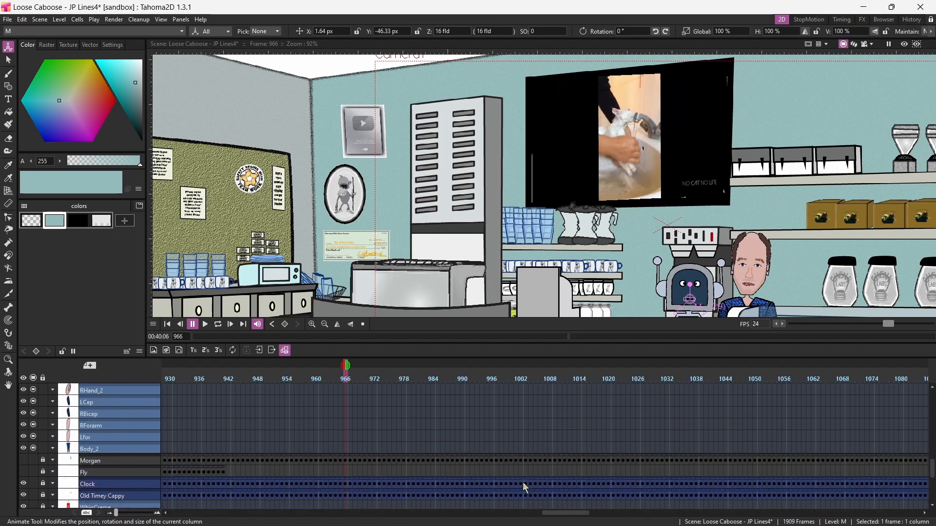
scroll(449, 458, "up", 6)
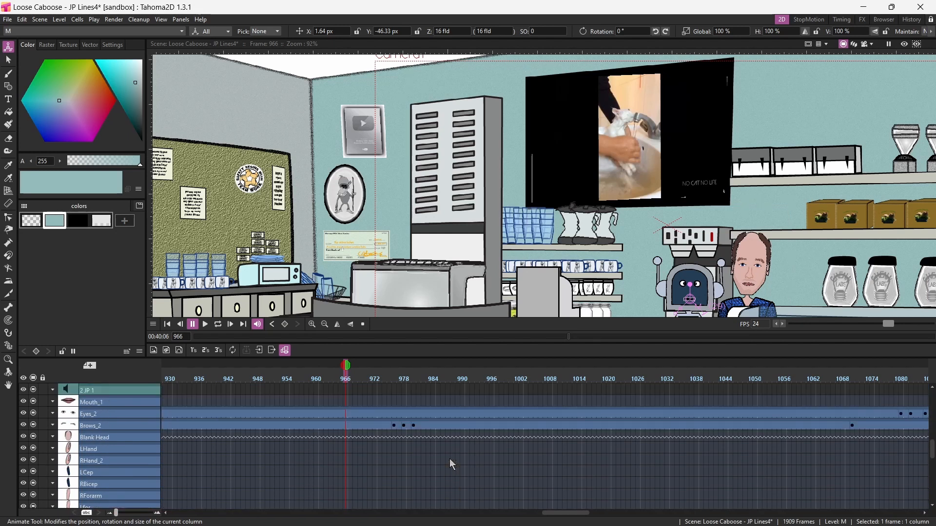
left_click_drag(561, 513, 253, 514)
left_click(393, 401)
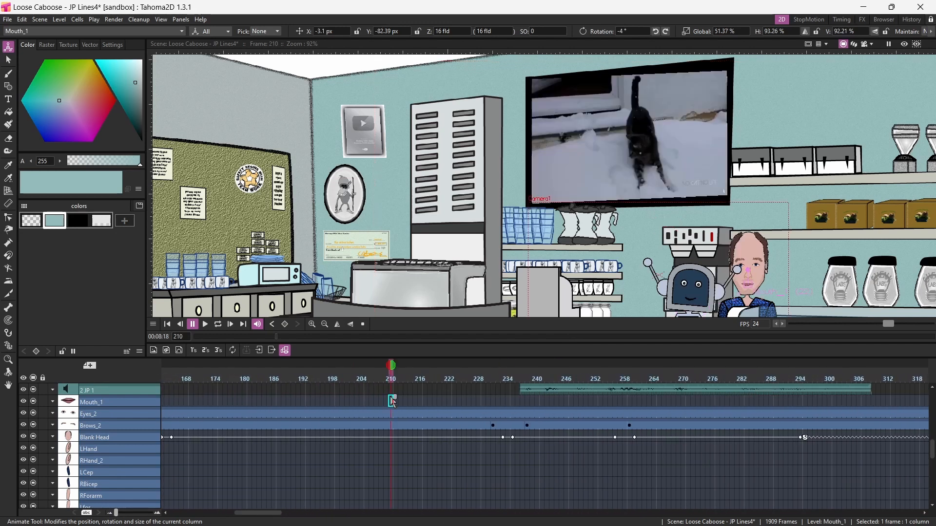
right_click(394, 401)
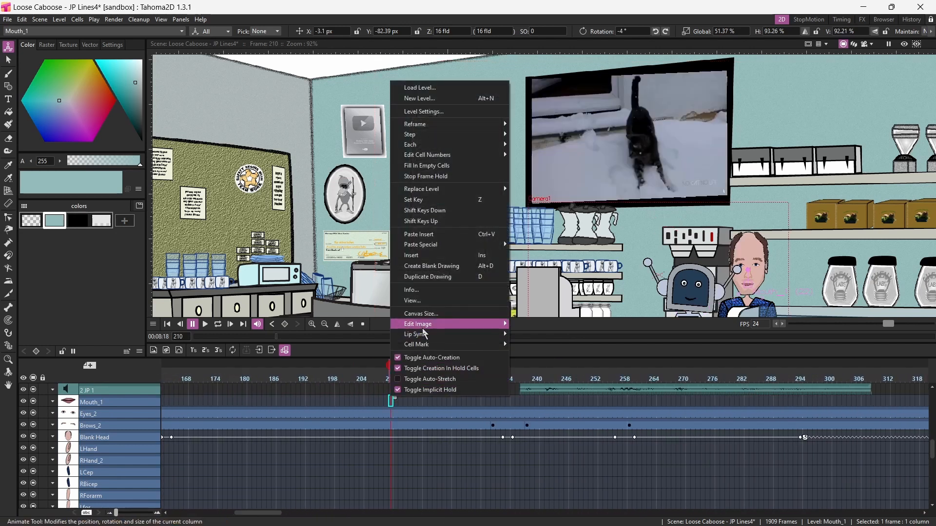
mouse_move(426, 337)
left_click(540, 337)
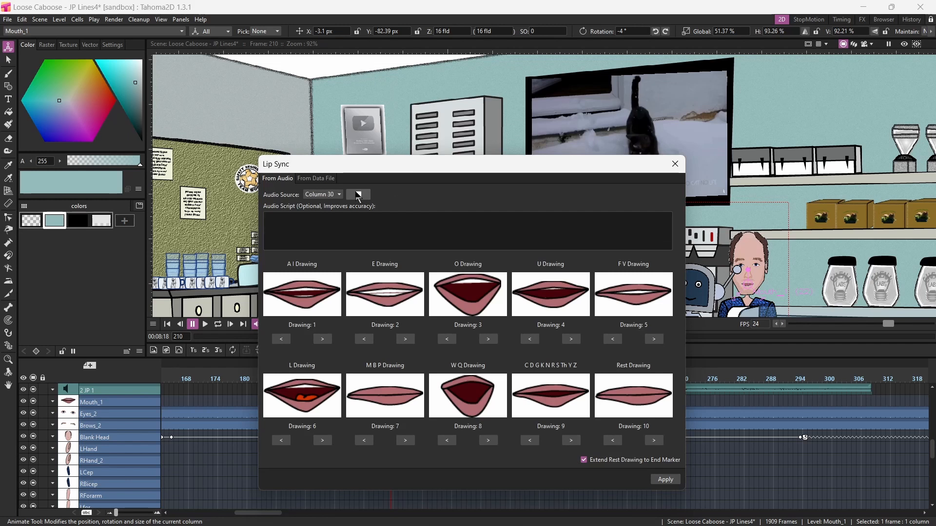
left_click(335, 195)
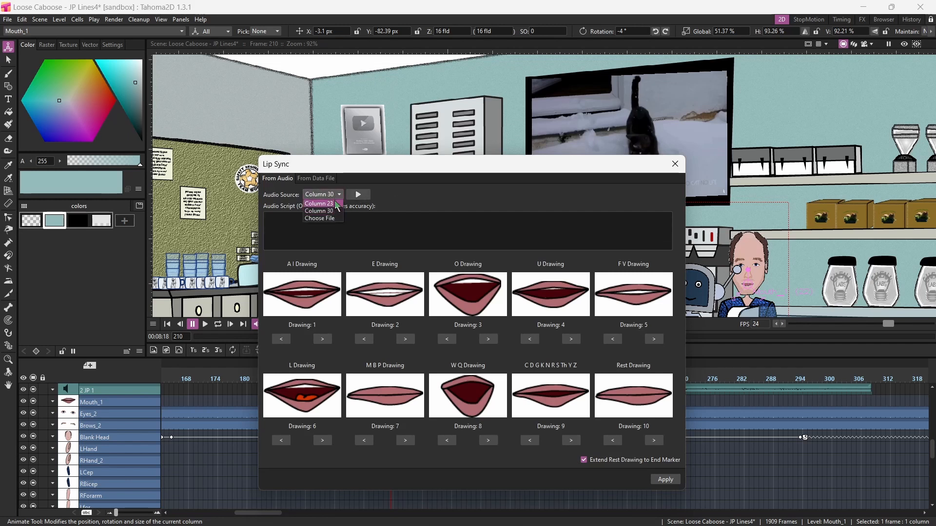
left_click(322, 212)
left_click(363, 197)
left_click(362, 197)
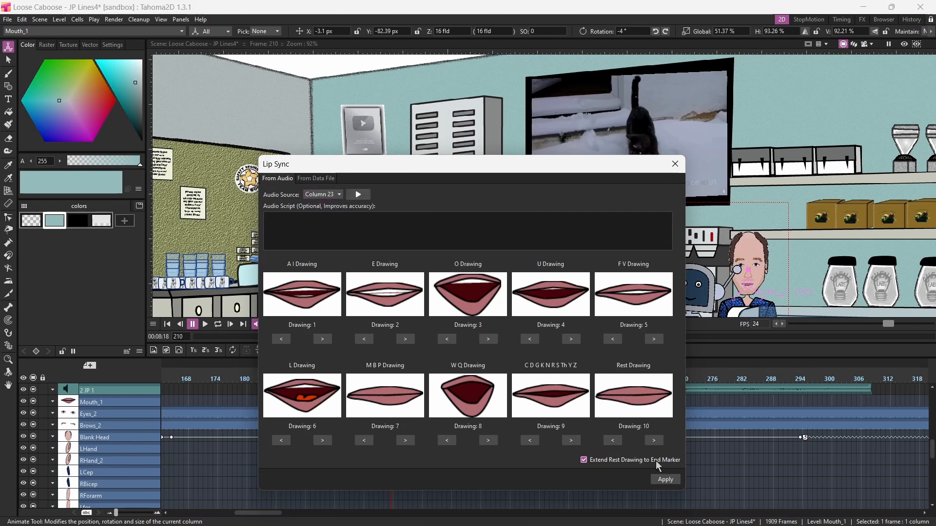
left_click(665, 480)
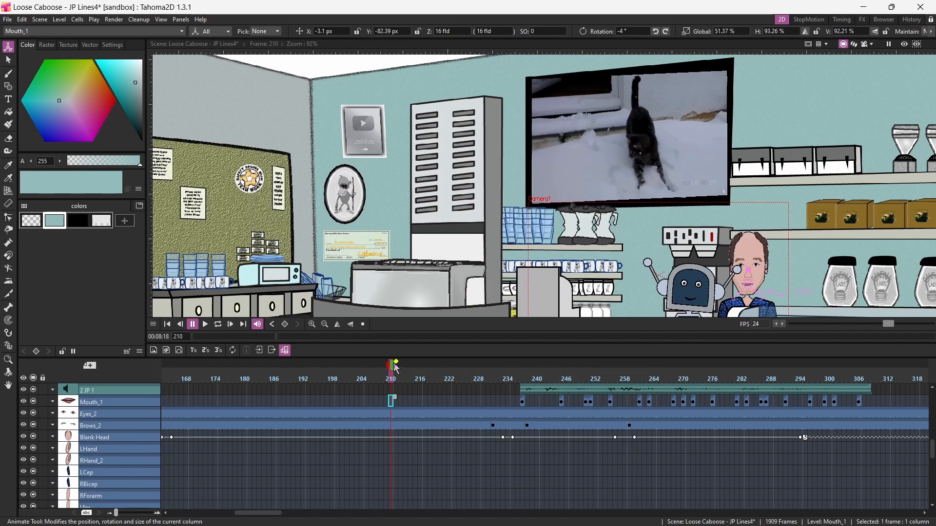
Delete the Camera1 keyframes at frames 5, 565 and 564, keeping only the one at frame 1
left_click_drag(394, 370, 489, 396)
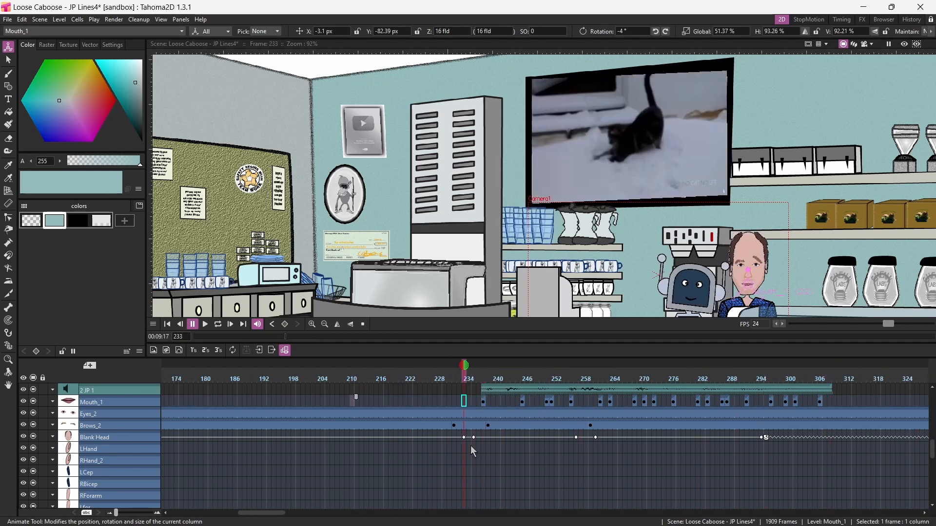
left_click_drag(458, 468, 282, 471)
left_click_drag(281, 510, 210, 512)
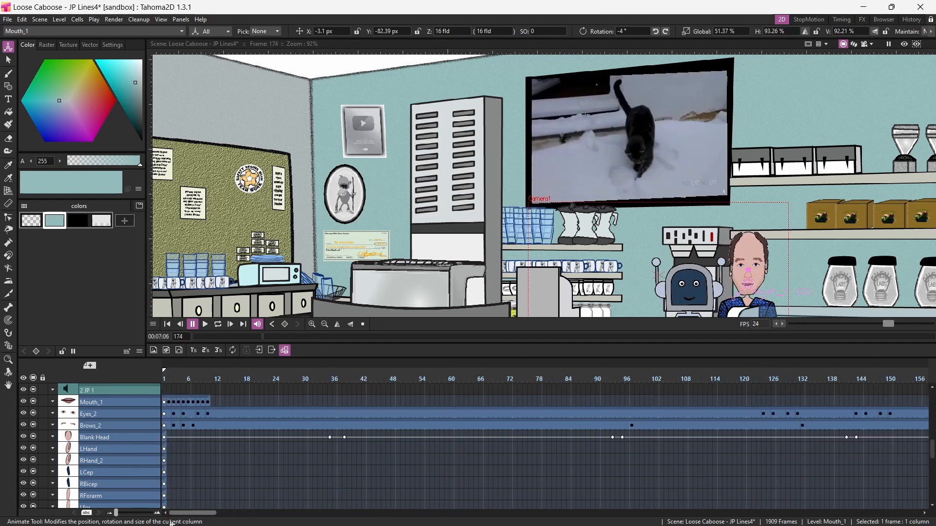
scroll(220, 428, "down", 2)
scroll(221, 433, "down", 4)
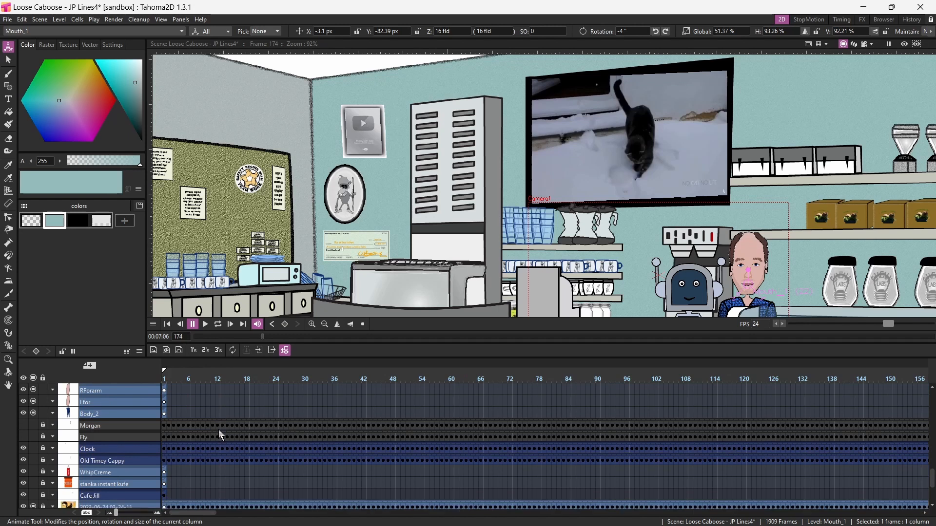
scroll(219, 429, "down", 1)
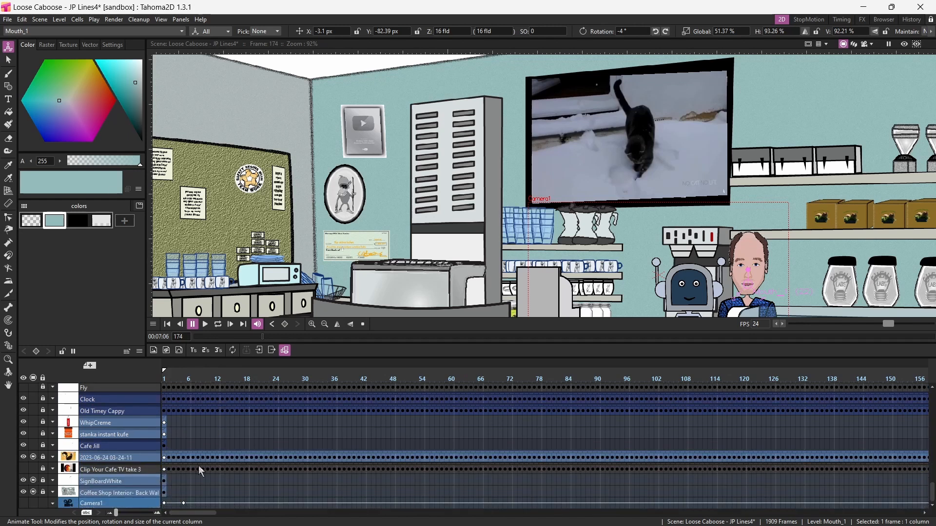
left_click(185, 506)
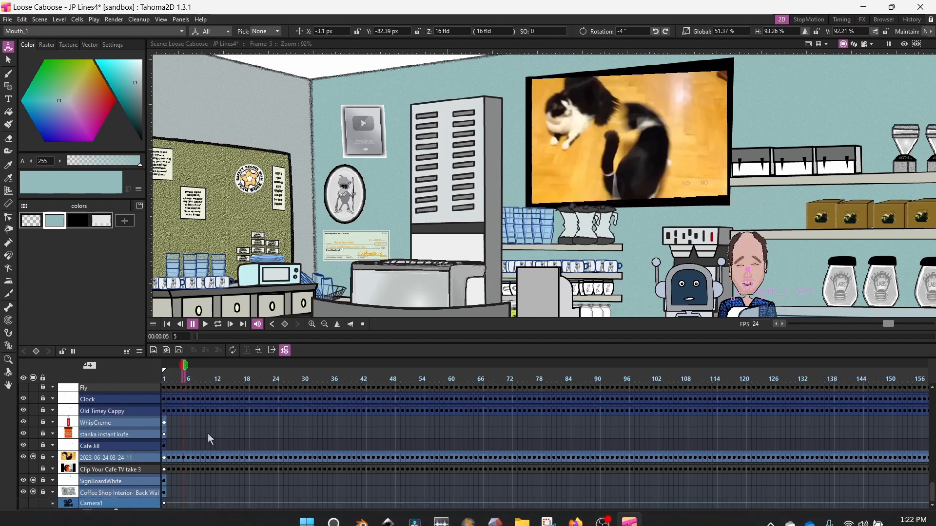
left_click_drag(193, 513, 407, 513)
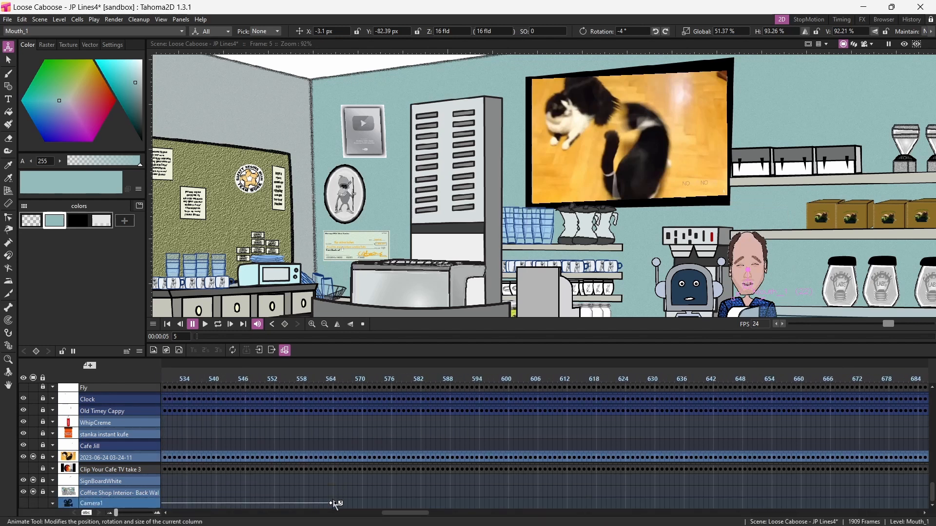
left_click(335, 504)
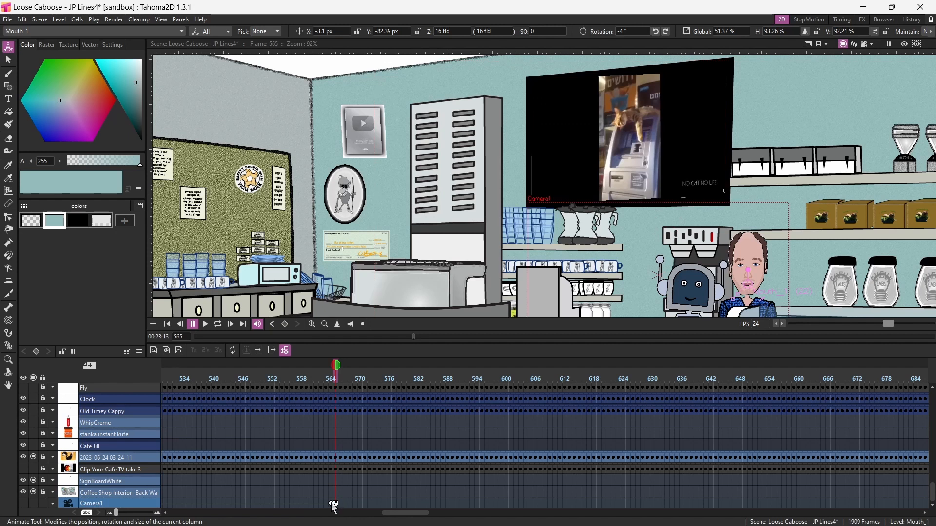
left_click_drag(386, 514, 171, 515)
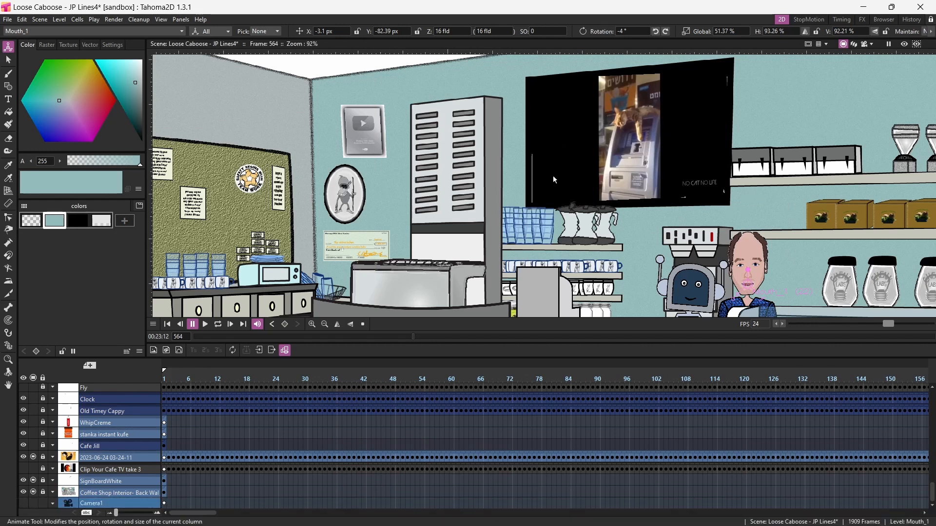
Set Camera1's output resolution to 1080 x 1920 pixels in the Output Settings
left_click(138, 503)
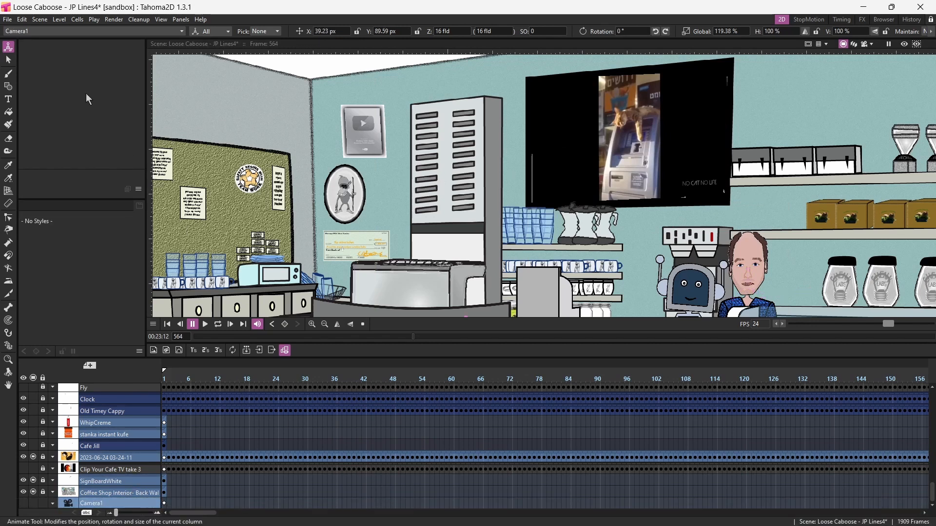
scroll(521, 208, "down", 3)
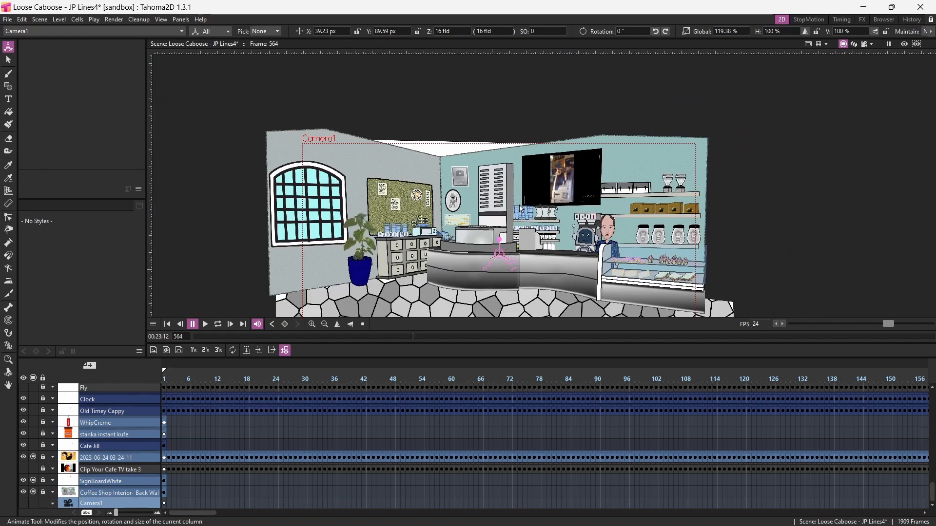
scroll(507, 219, "down", 1)
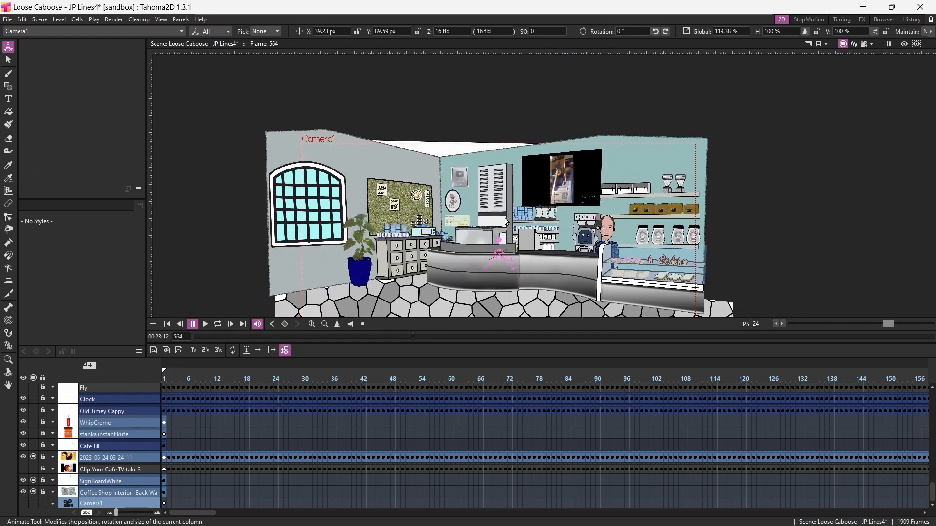
scroll(506, 222, "down", 1)
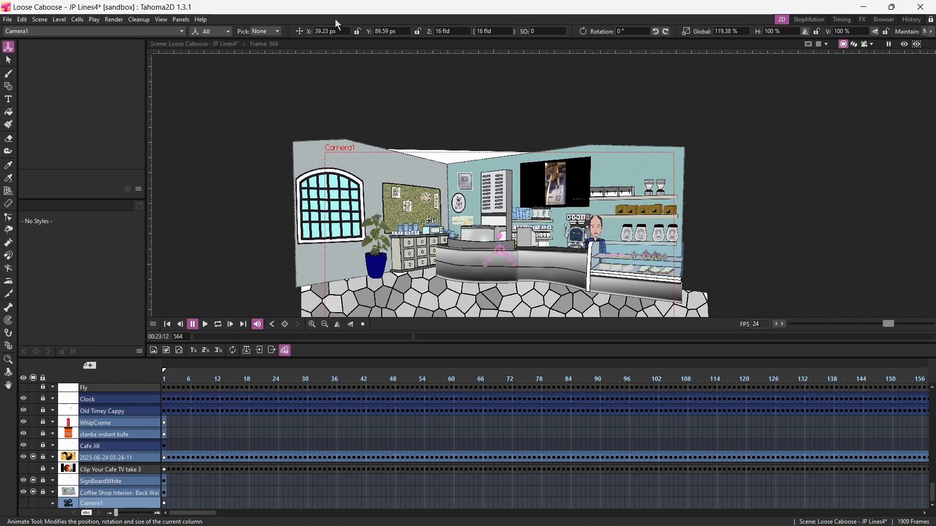
left_click(128, 20)
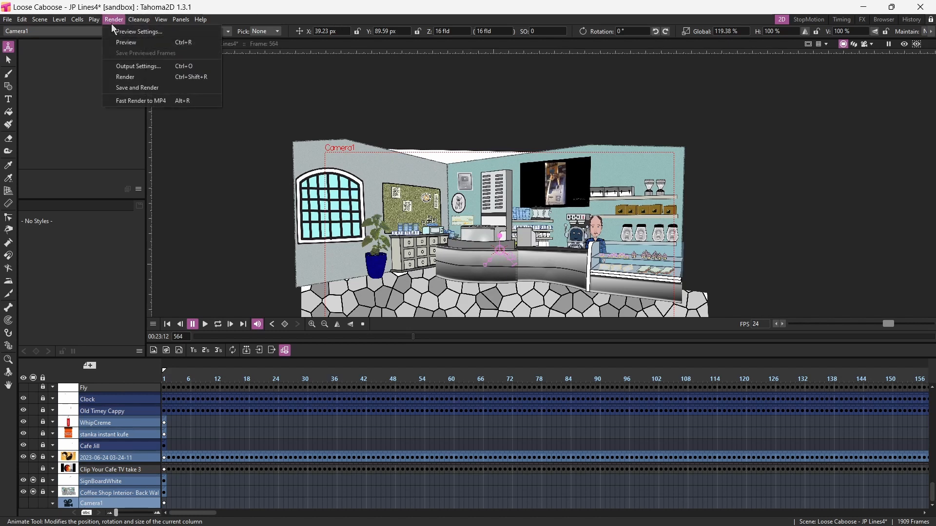
left_click(134, 67)
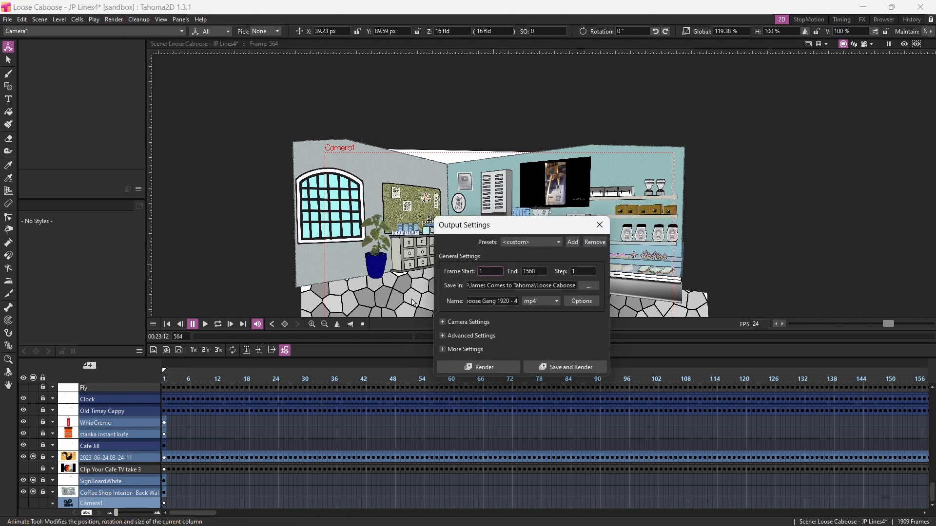
left_click(443, 322)
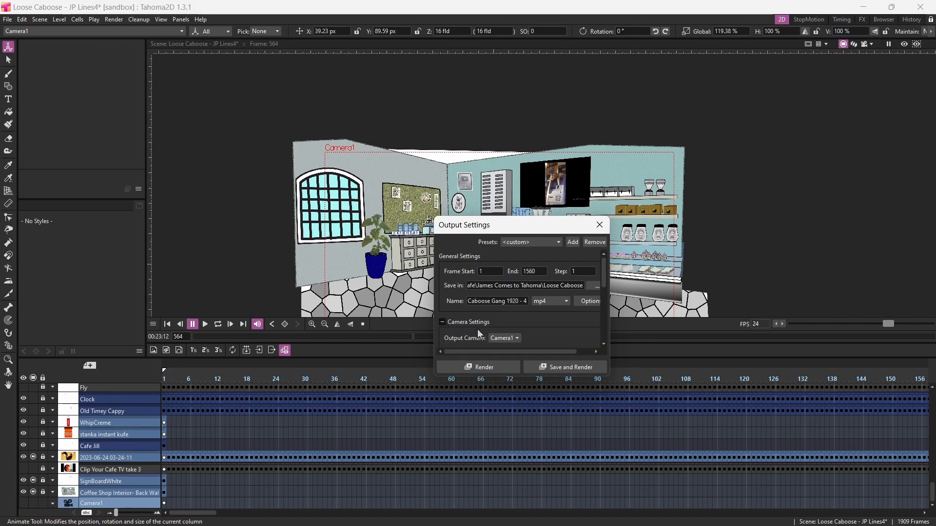
scroll(513, 329, "down", 3)
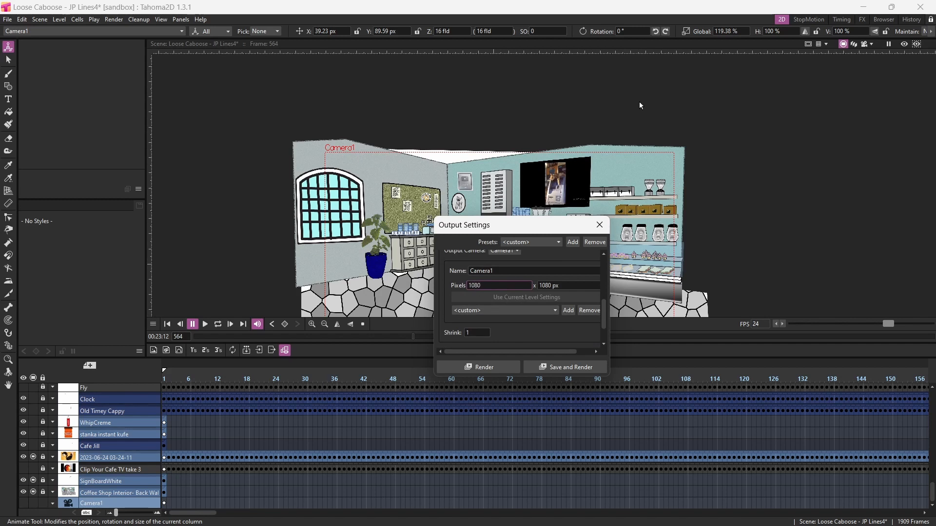
key("Tab")
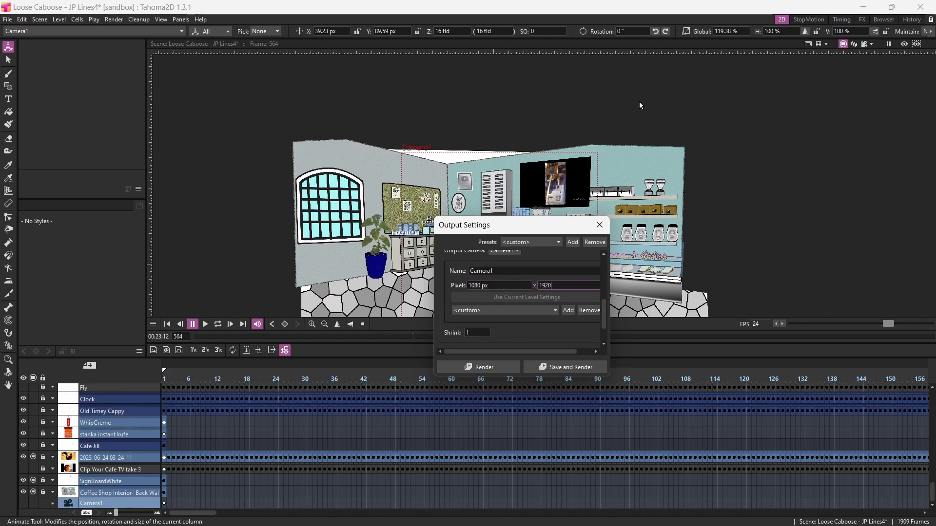
type("1920")
key("Return")
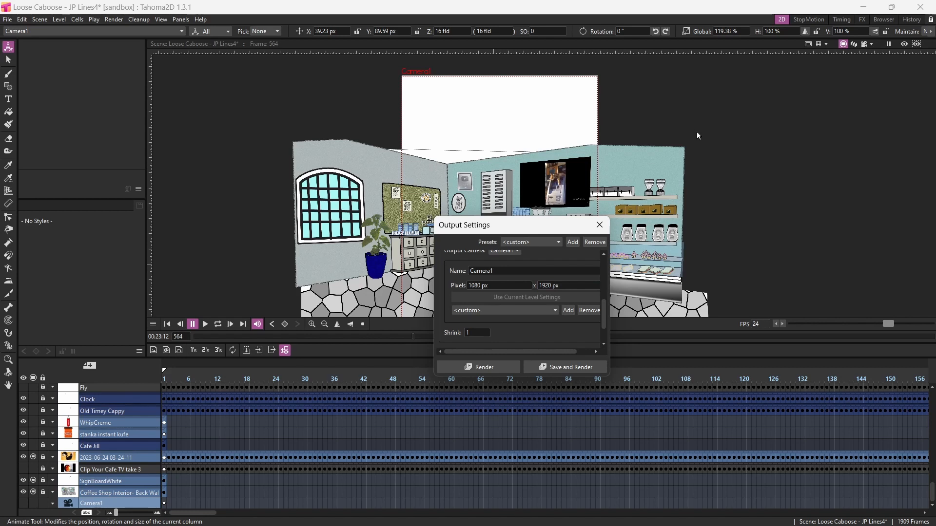
left_click(600, 226)
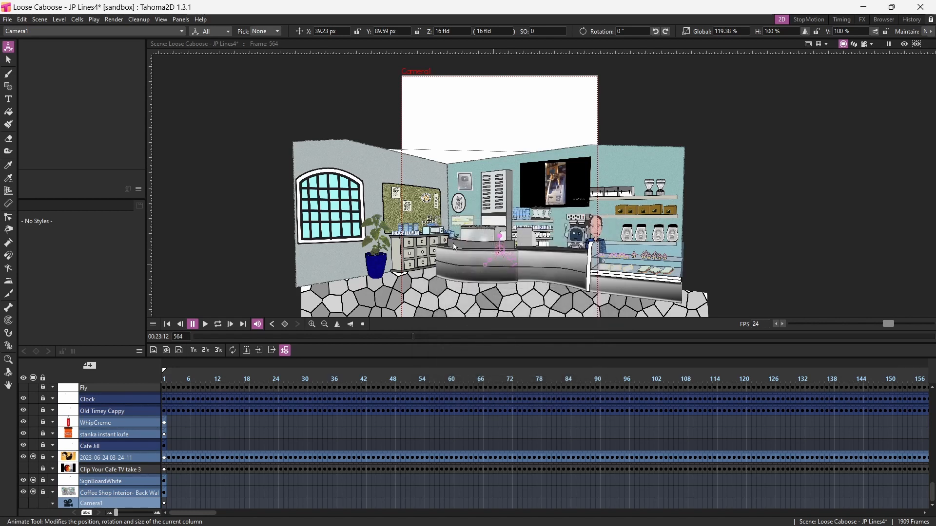
Move and scale Camera1 at frame 564 to frame the wall TV, robot and man, at about X 458.53, Y 188.82 px and 54.19% scale
left_click_drag(488, 268, 536, 277)
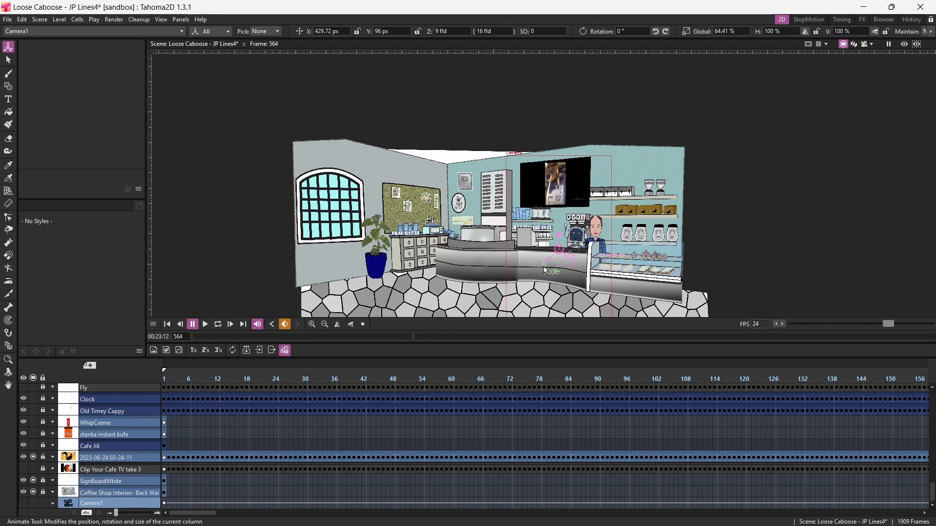
left_click_drag(543, 267, 547, 264)
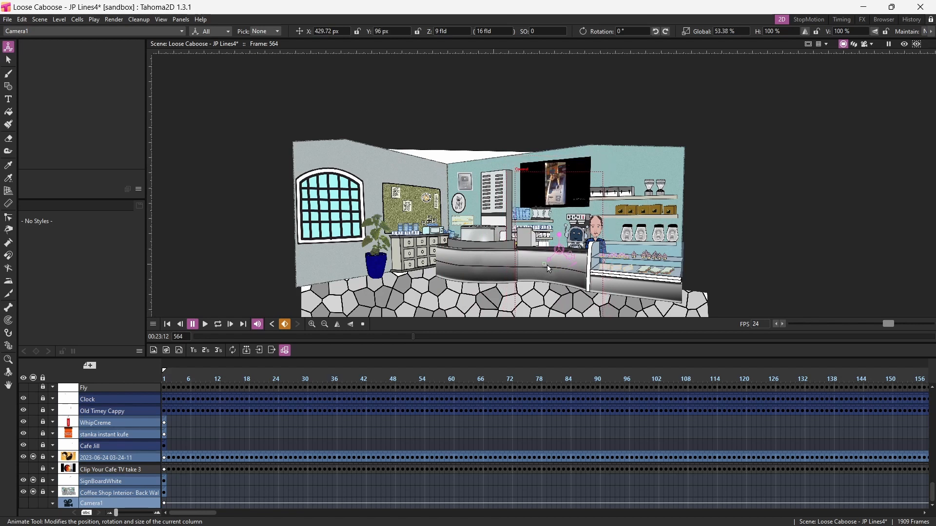
left_click_drag(540, 298, 543, 284)
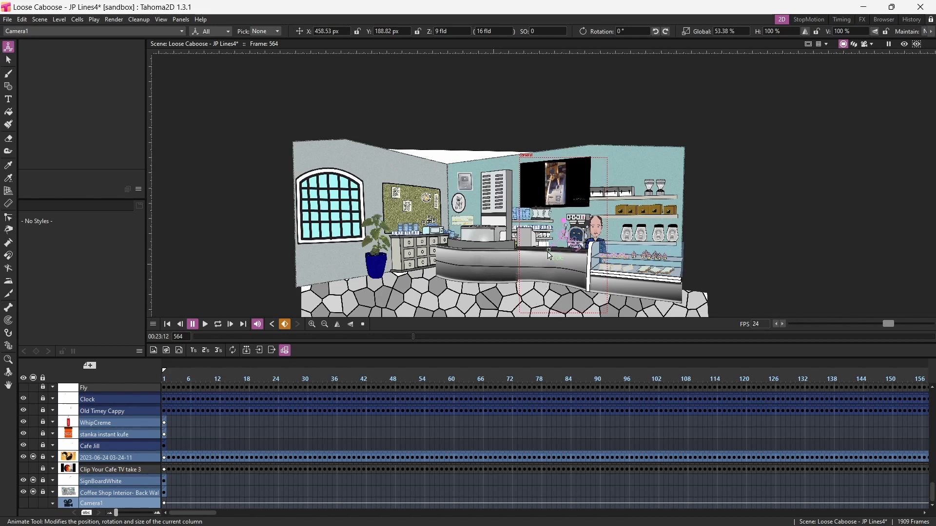
left_click_drag(548, 251, 547, 251)
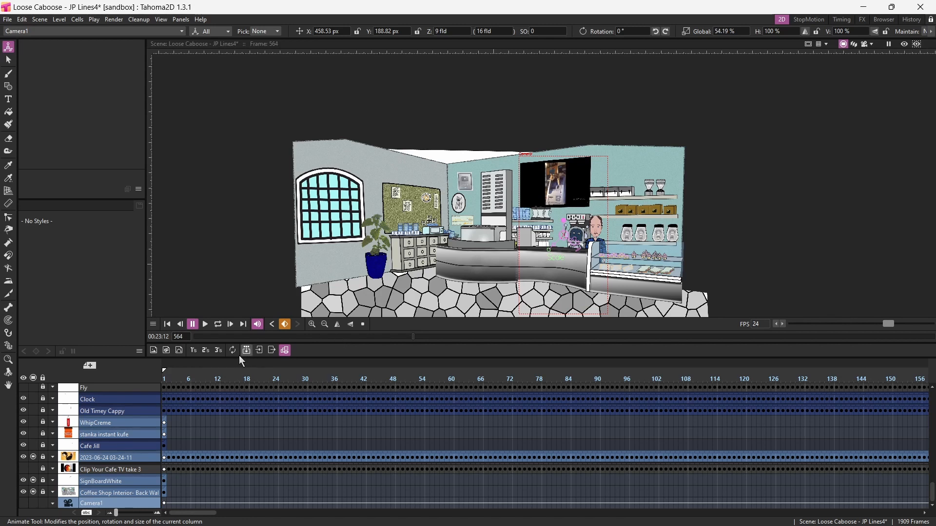
Play back the scene from frame 564, then return to frame 1 and scrub the opening frames to check the camera framing
left_click(206, 324)
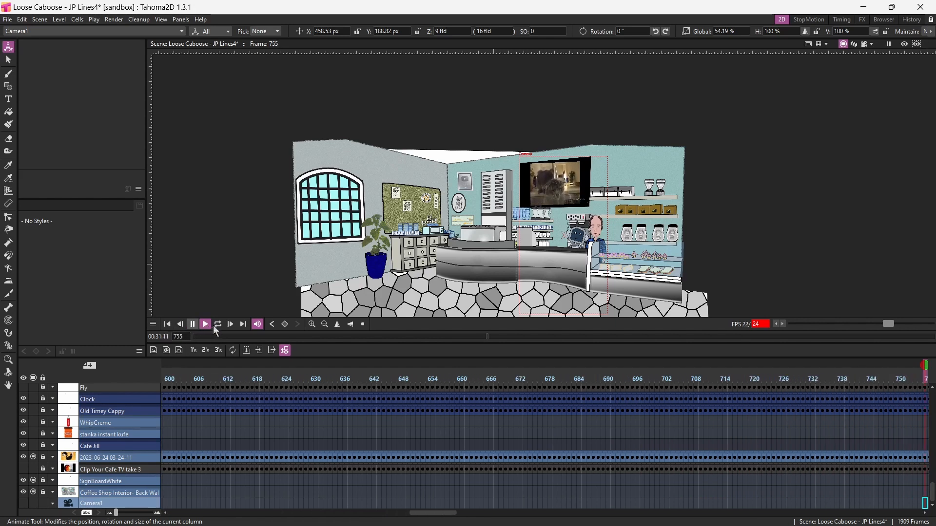
left_click(193, 325)
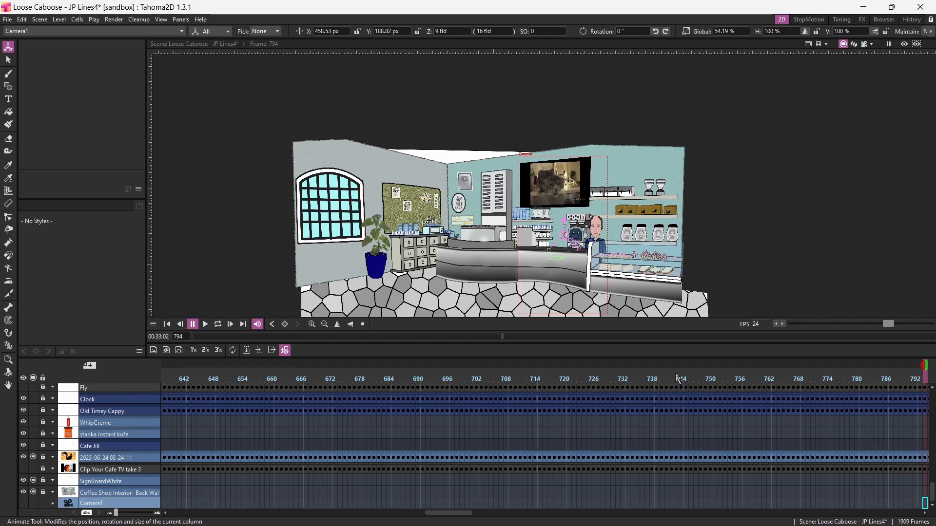
left_click_drag(466, 515, 211, 514)
left_click(165, 376)
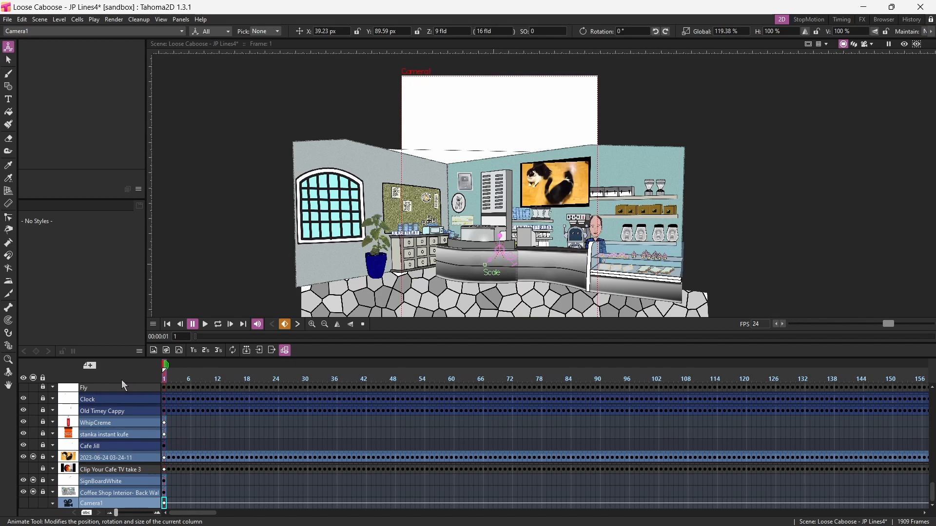
left_click_drag(194, 417, 622, 429)
Move the Camera1 keyframe from frame 564 to frame 2, directly after the first keyframe
left_click_drag(206, 513, 402, 523)
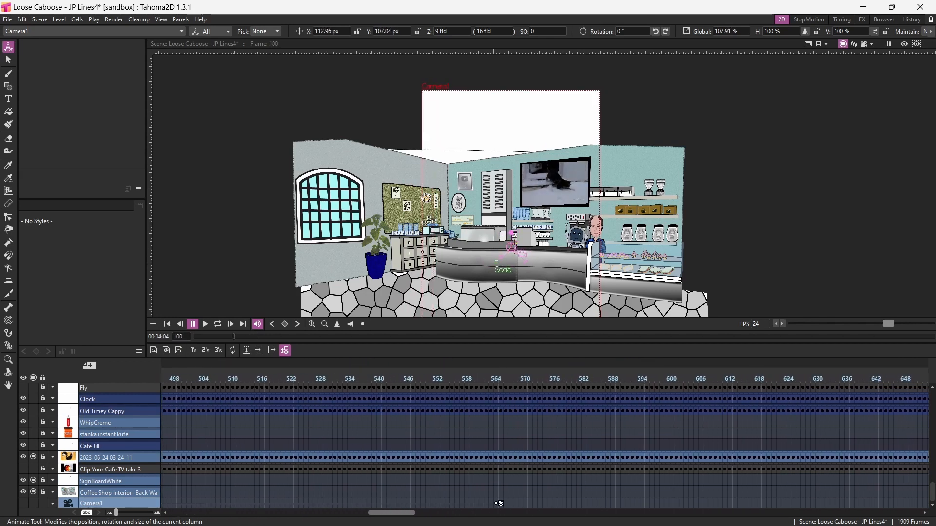
left_click(495, 505)
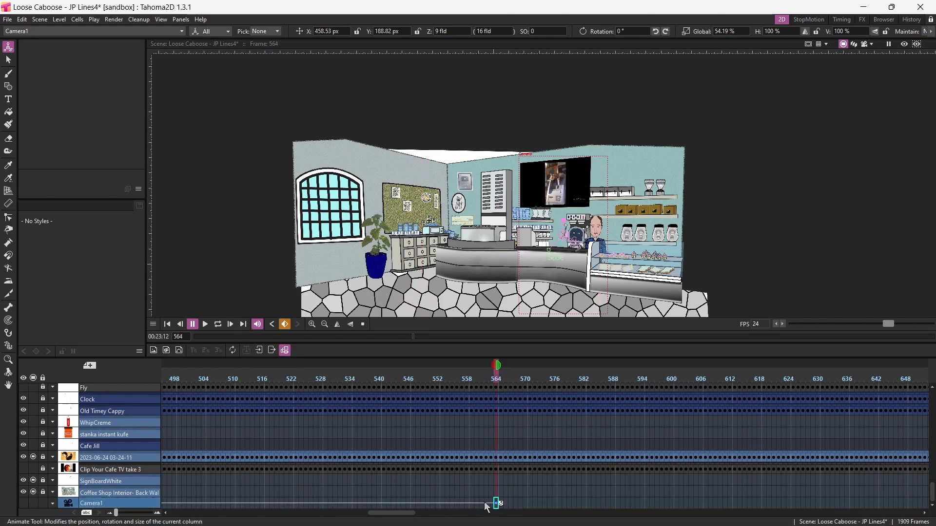
left_click_drag(498, 505, 456, 496)
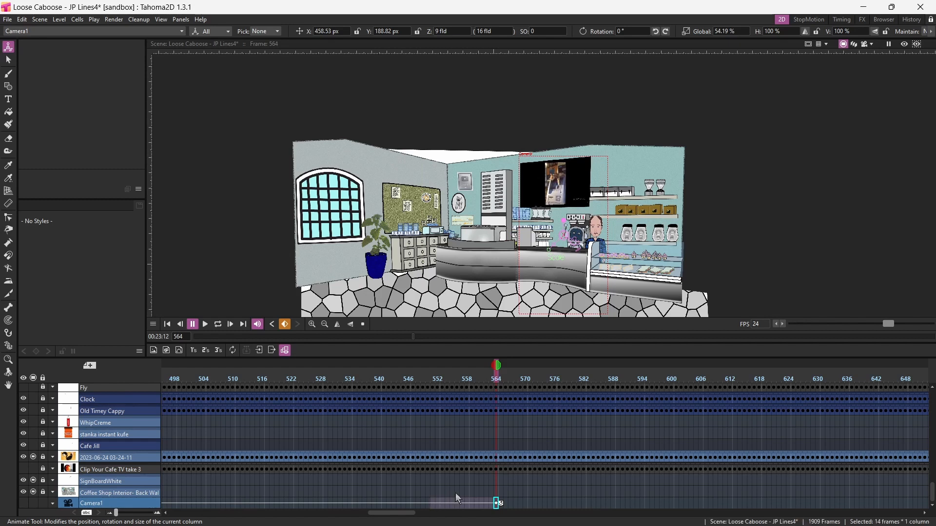
left_click(511, 503)
left_click(496, 504)
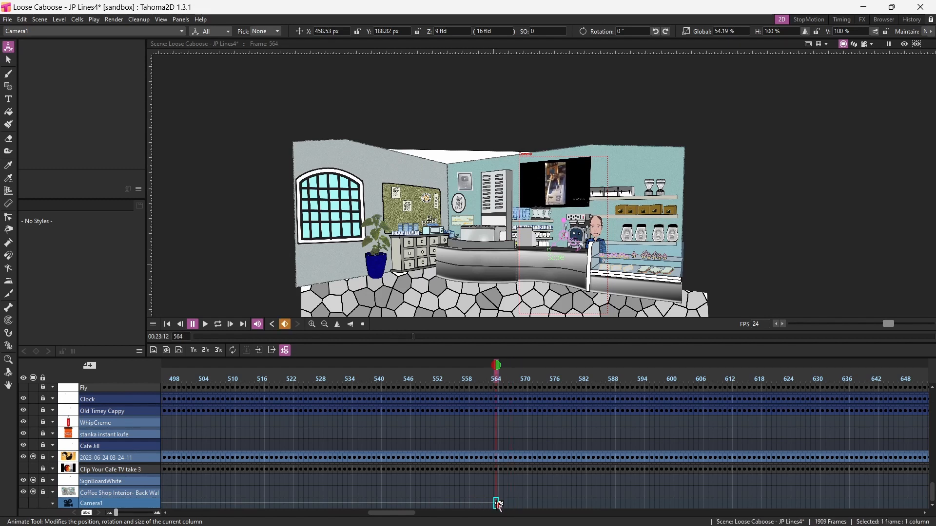
left_click(497, 504)
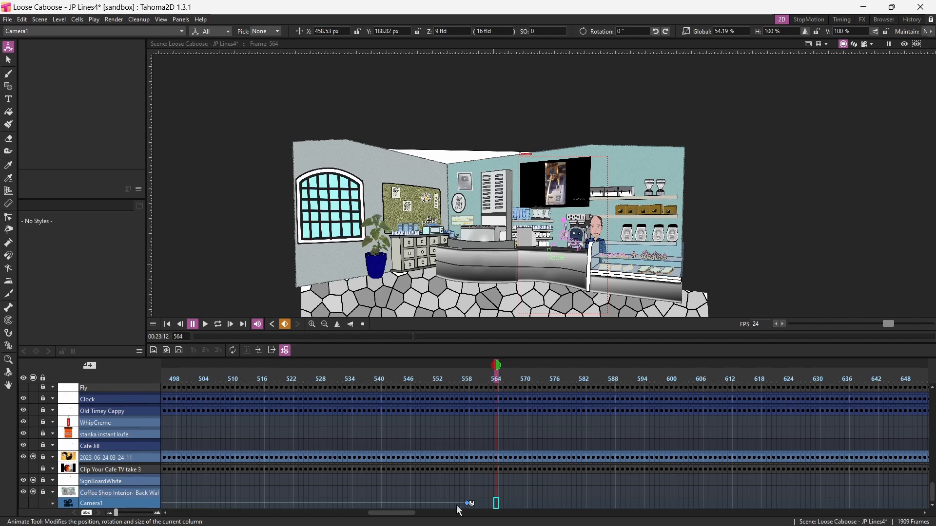
left_click_drag(459, 511, 169, 502)
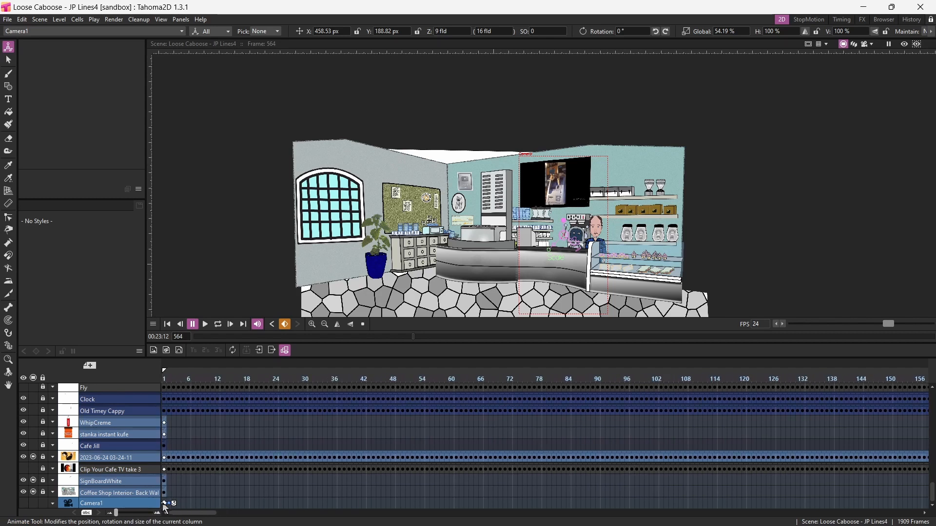
Play the scene from frame 80 to check the new camera framing, and scrub back to frame 981
left_click_drag(176, 376, 550, 441)
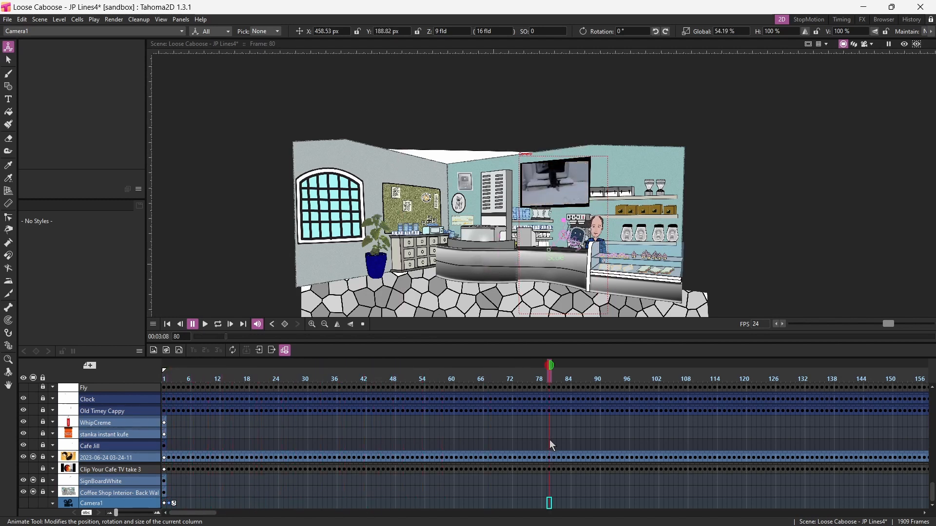
left_click(206, 325)
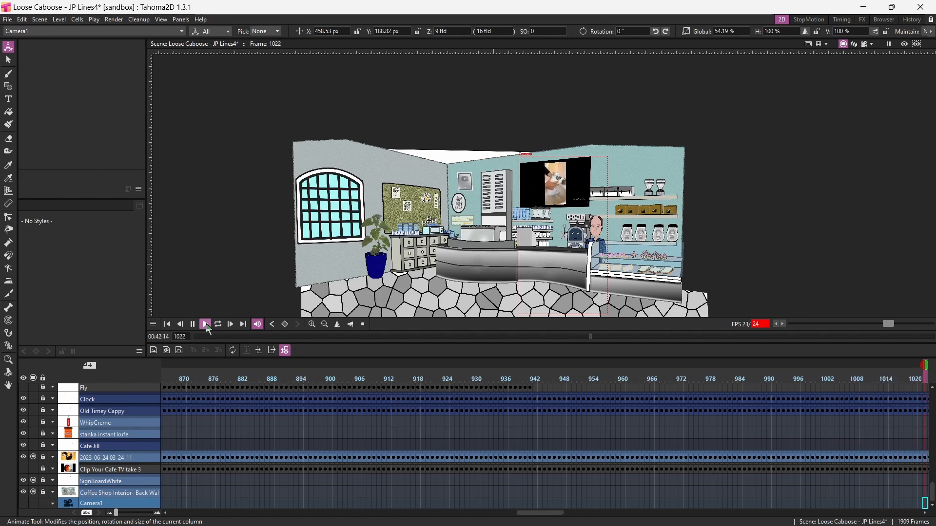
left_click(193, 324)
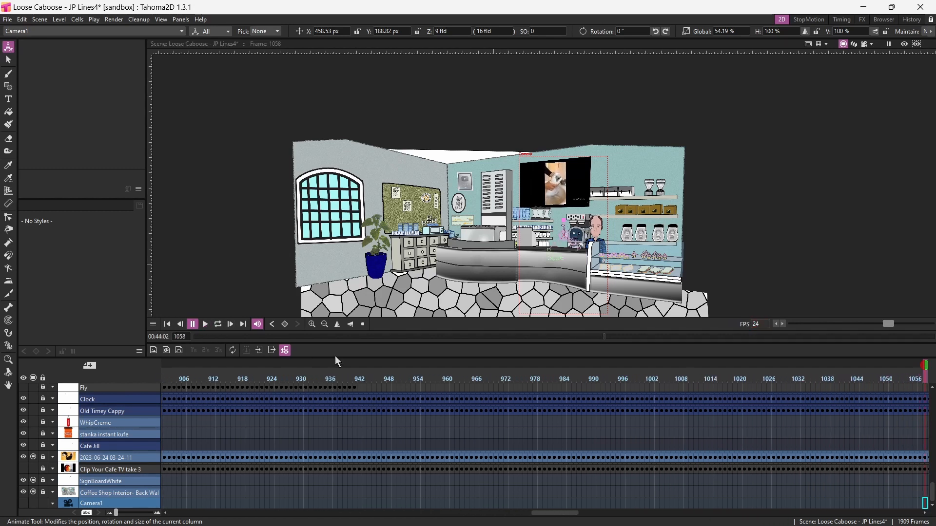
left_click_drag(902, 367, 291, 367)
left_click_drag(206, 374, 550, 378)
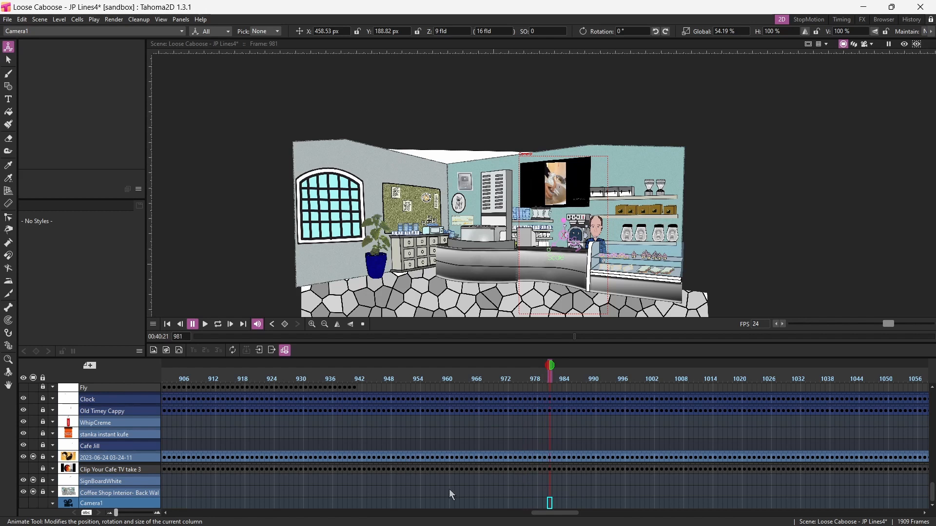
Turn on the Clock column's camera-stand visibility so the wall clock shows in the café
left_click(142, 503)
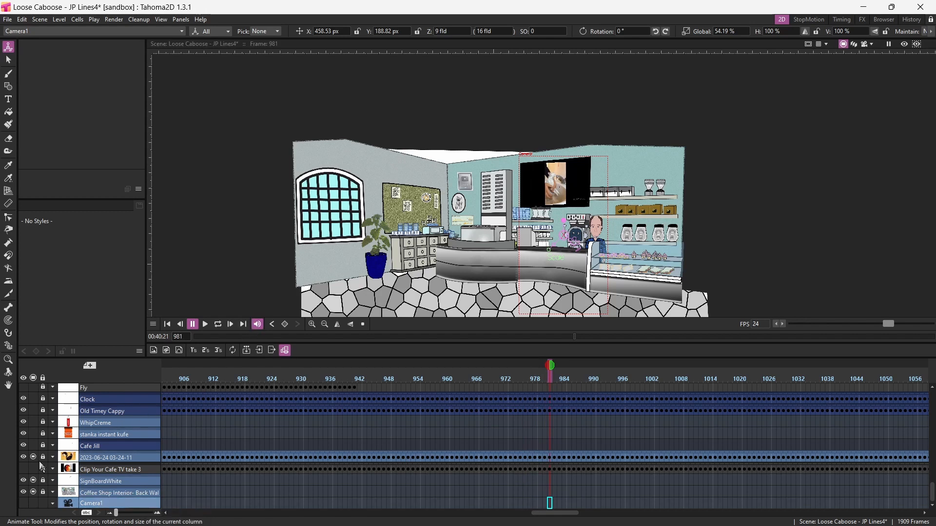
scroll(42, 467, "up", 1)
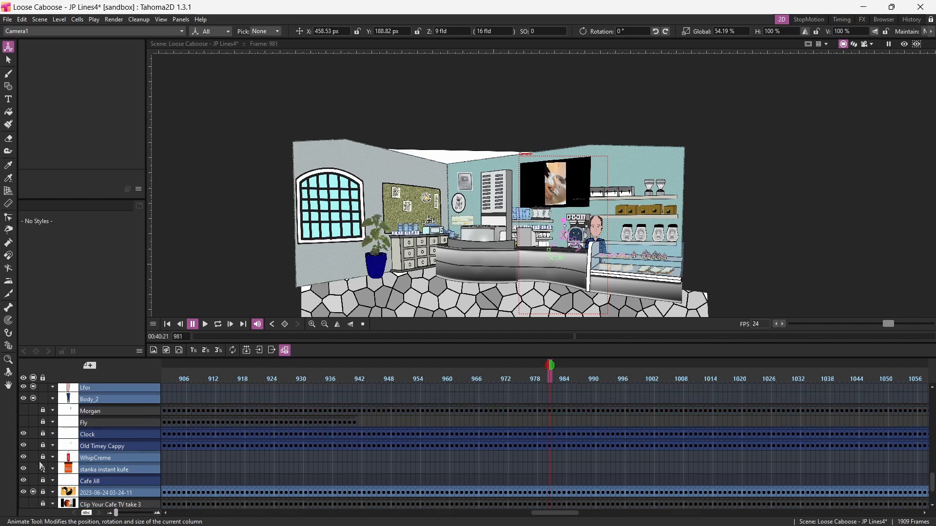
left_click(33, 434)
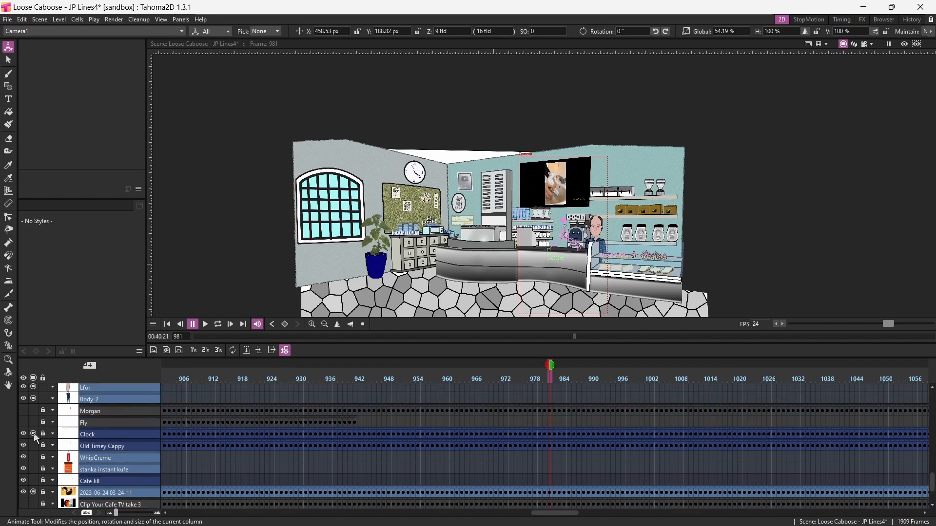
Copy the Clock column and add its duplicate next to the original with Paste Insert Above
left_click(97, 434)
right_click(96, 435)
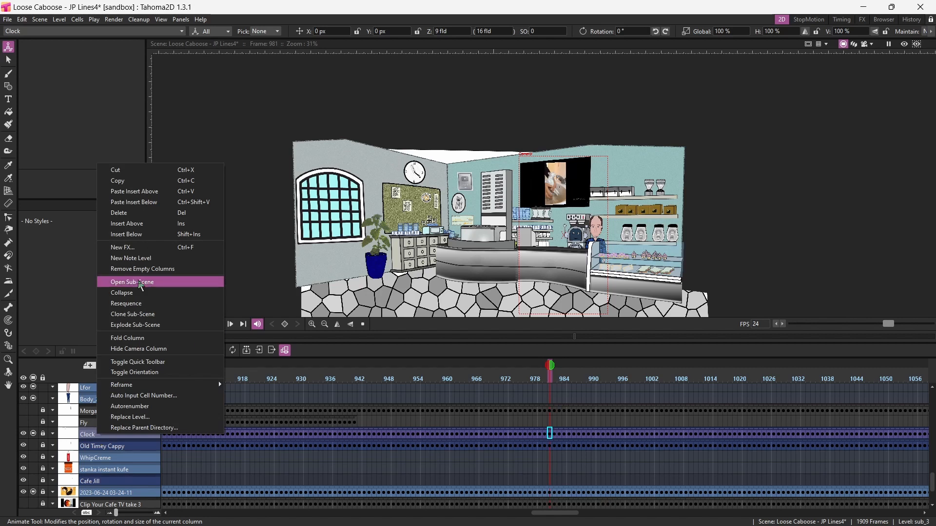
left_click(149, 181)
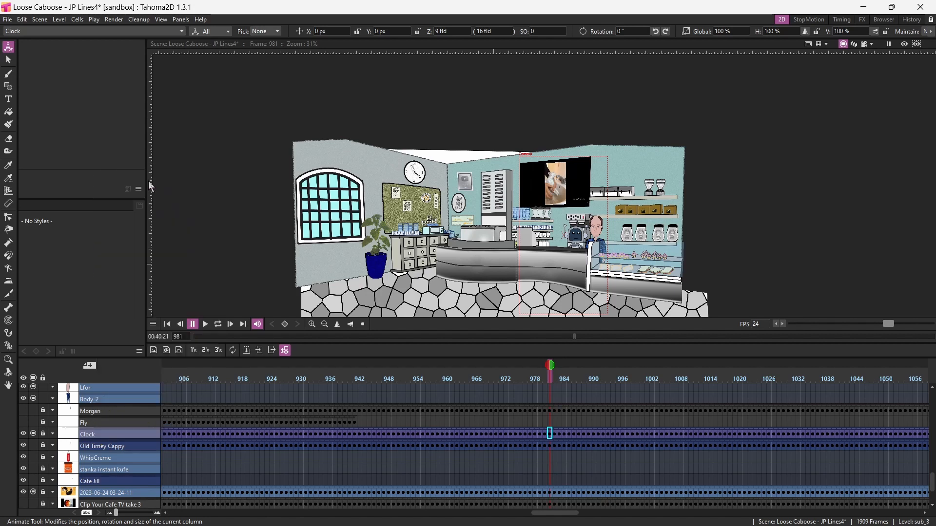
right_click(107, 433)
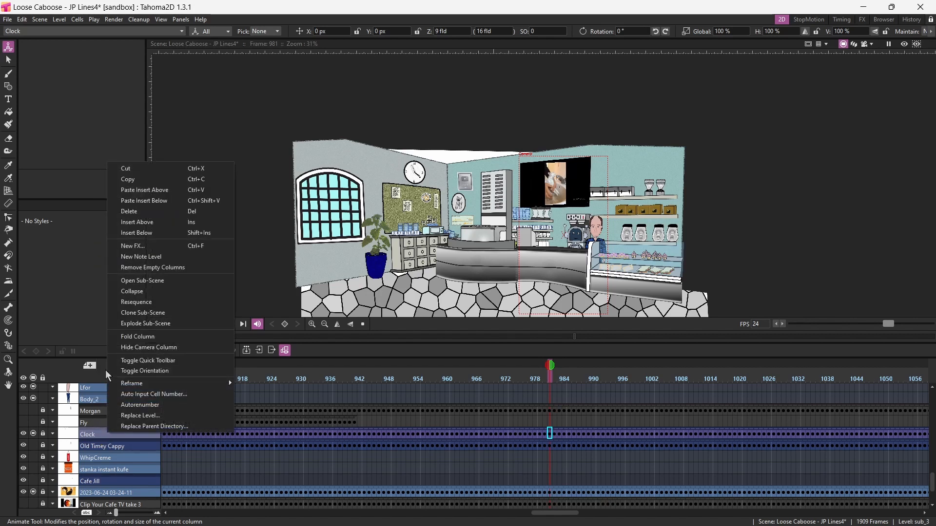
left_click(144, 190)
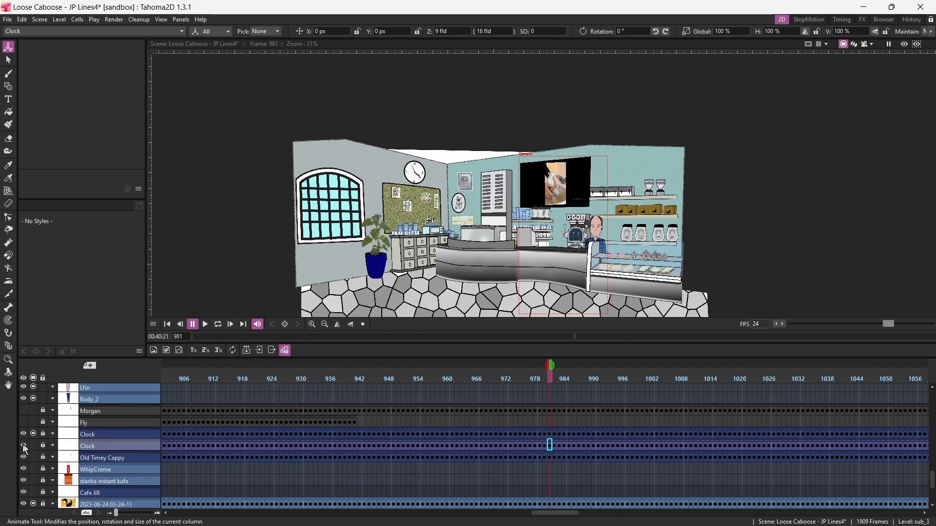
Rename the upper Clock column as "Clock - faster"
double_click(106, 434)
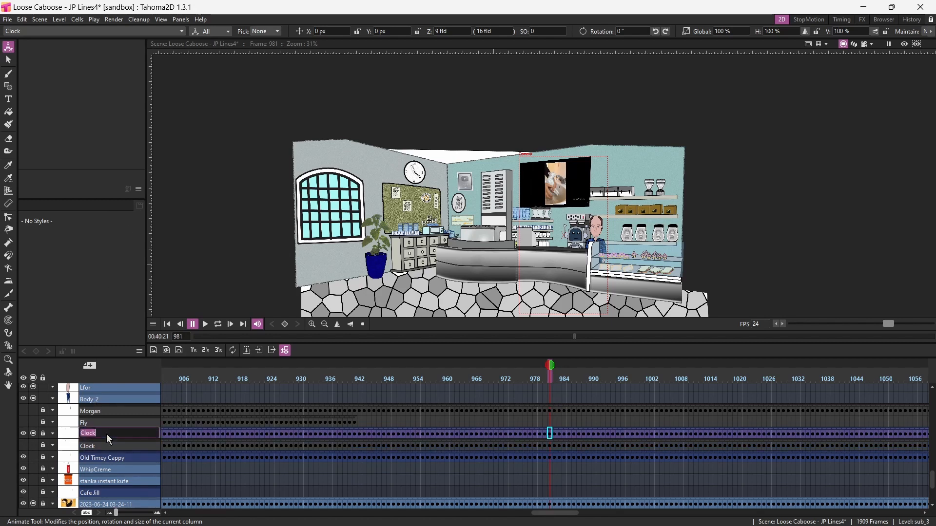
left_click(106, 434)
type("- faster")
key("Return")
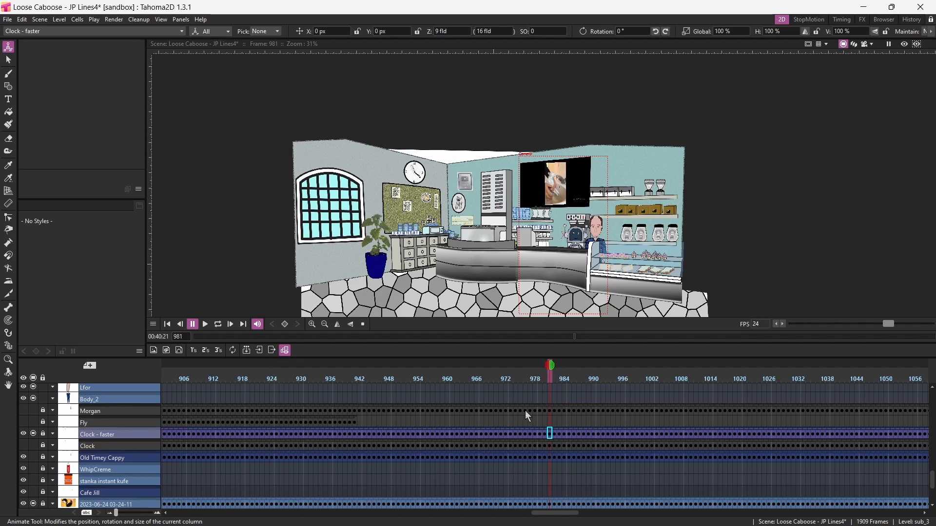
Keyframe Camera1 at frame 980, and at frame 996 move it onto the wall clock and scale it to about 15.96%
scroll(499, 424, "down", 2)
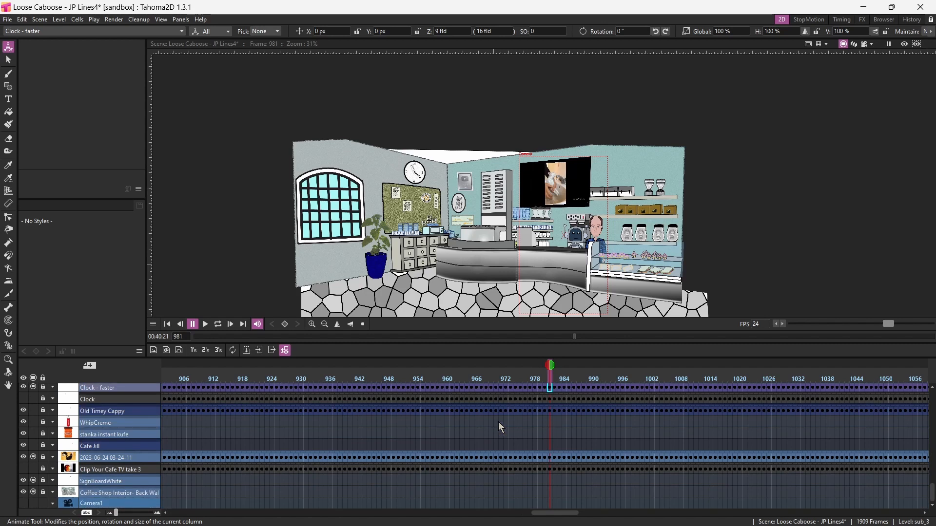
scroll(501, 469, "up", 2)
scroll(502, 469, "down", 2)
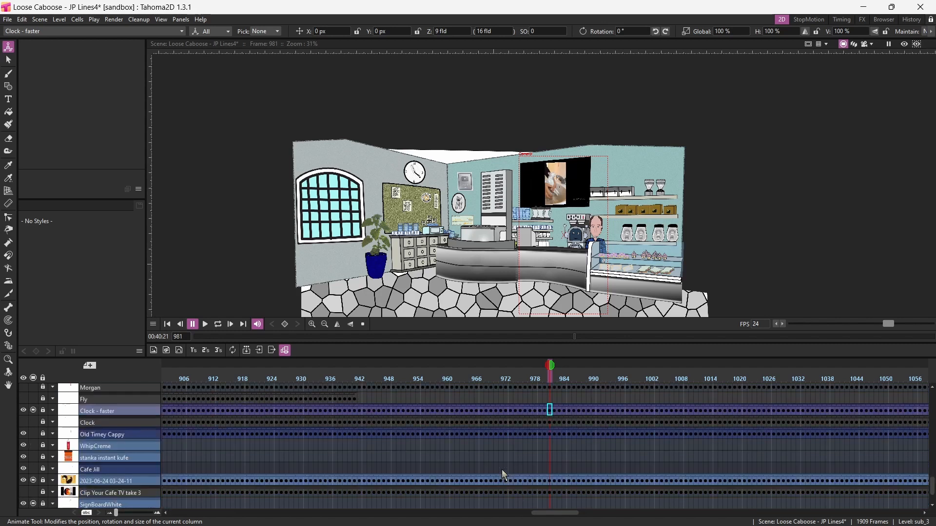
left_click(545, 502)
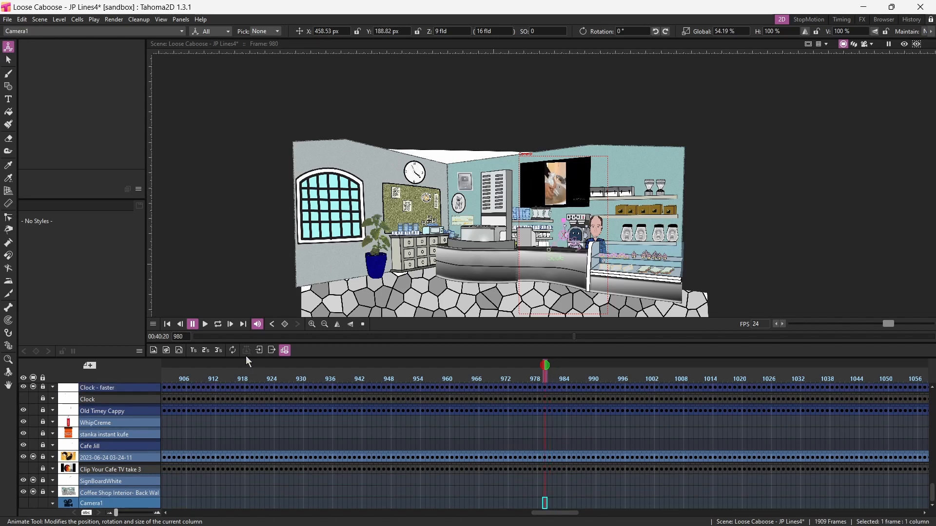
left_click(284, 324)
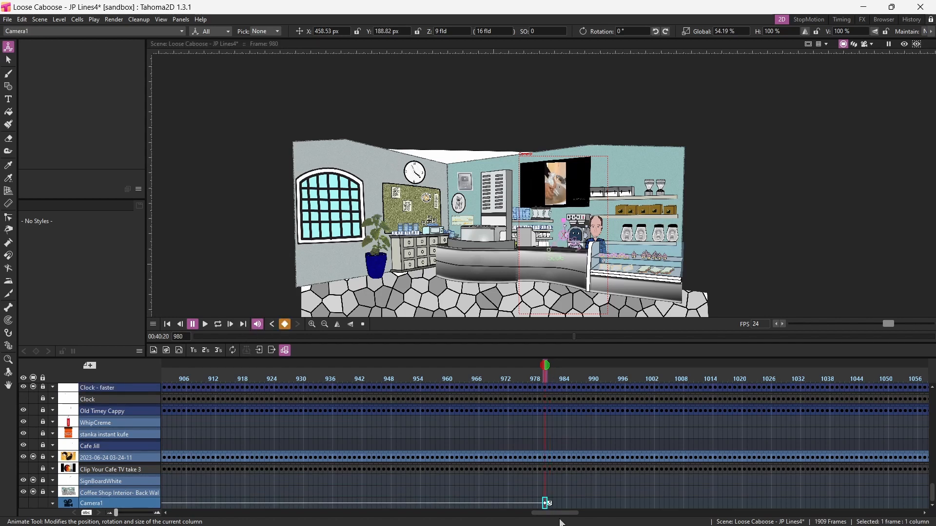
left_click(625, 500)
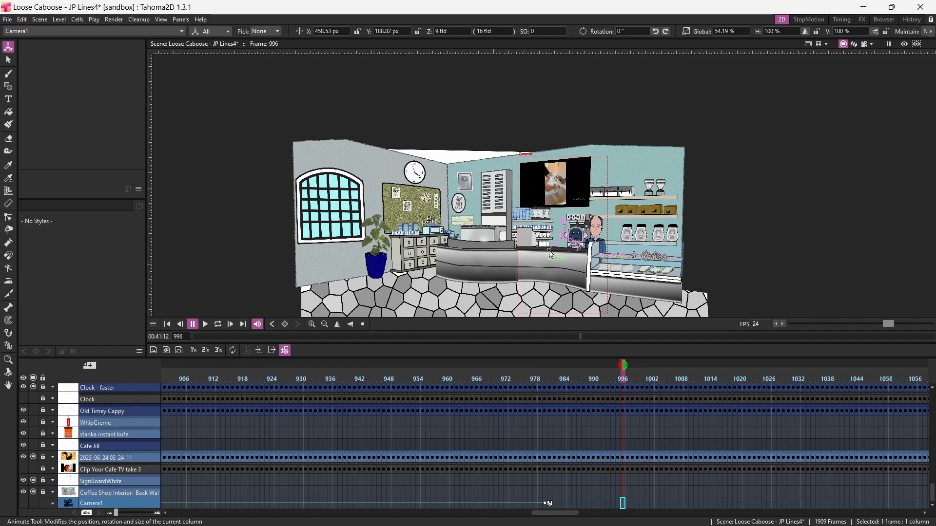
left_click_drag(549, 254, 416, 194)
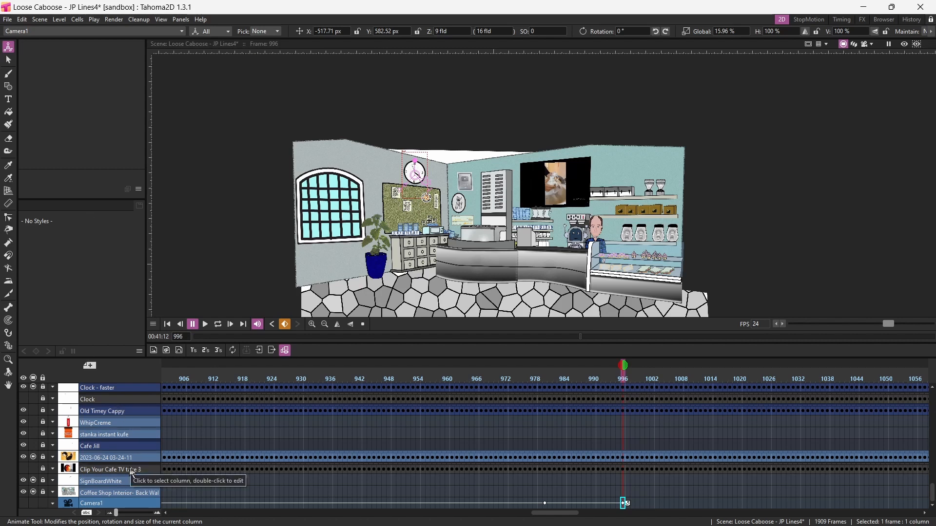
Explode the "Clock - faster" sub-scene into the main scene, maintaining the parenting relationships
left_click(126, 387)
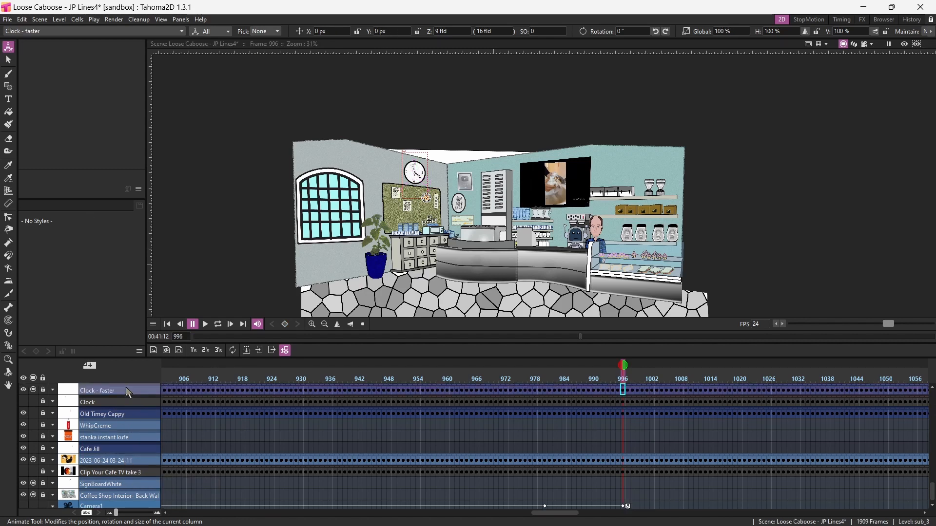
right_click(125, 387)
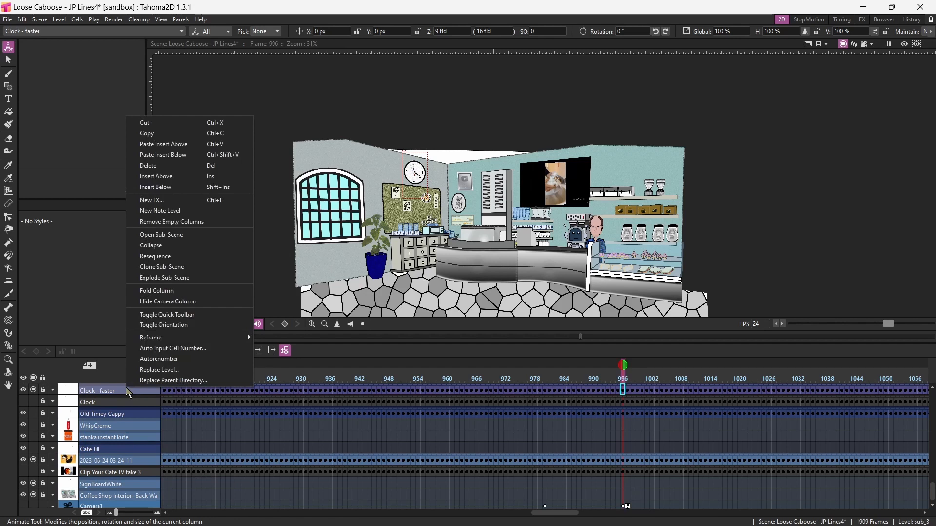
left_click(173, 279)
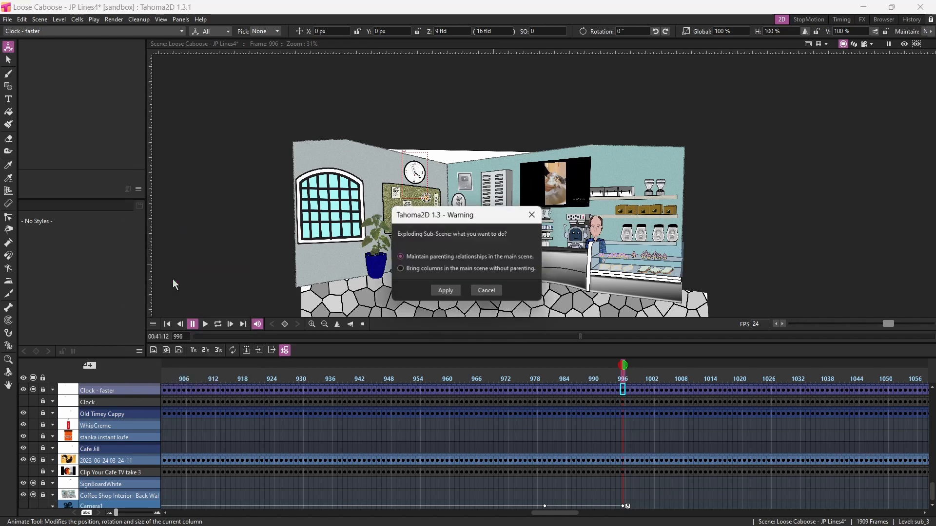
left_click(447, 292)
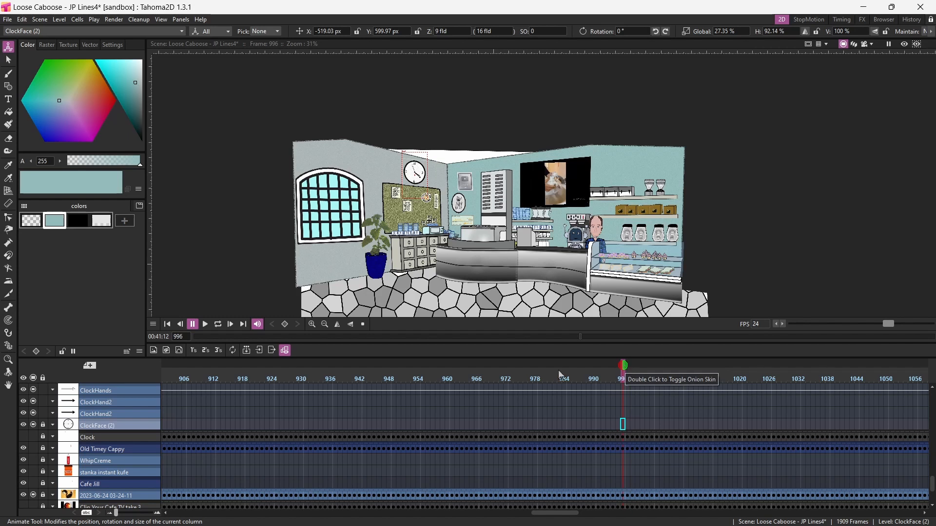
Add keyframes to the ClockHands column at frames 1017 and 1018
scroll(466, 269, "up", 3)
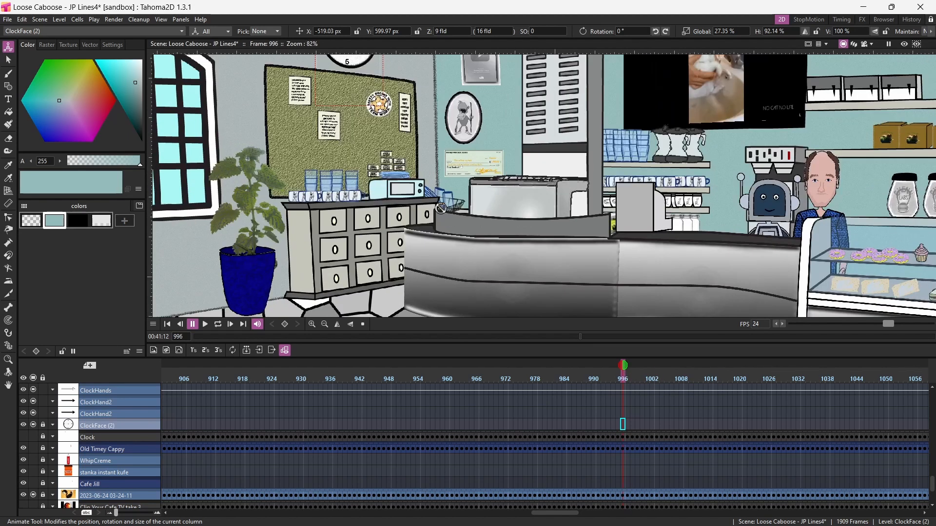
scroll(426, 196, "down", 1)
scroll(426, 196, "down", 1)
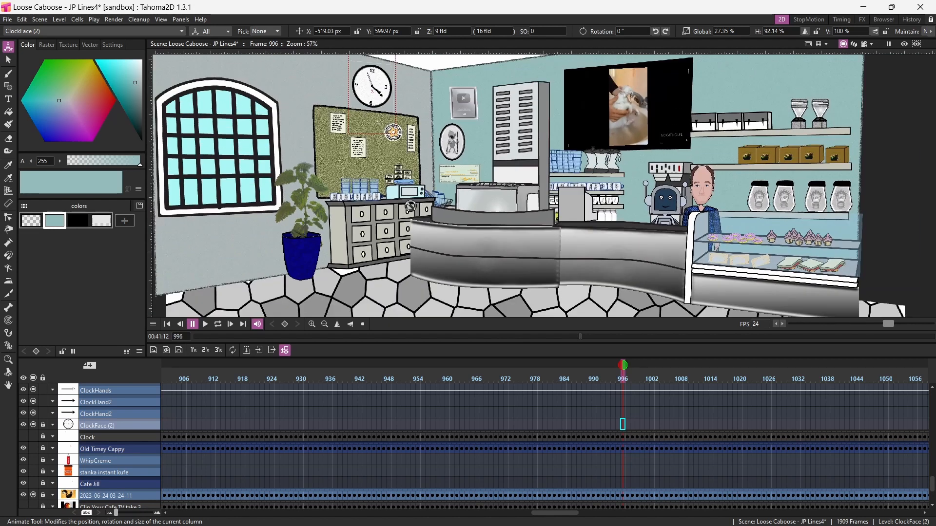
left_click(8, 385)
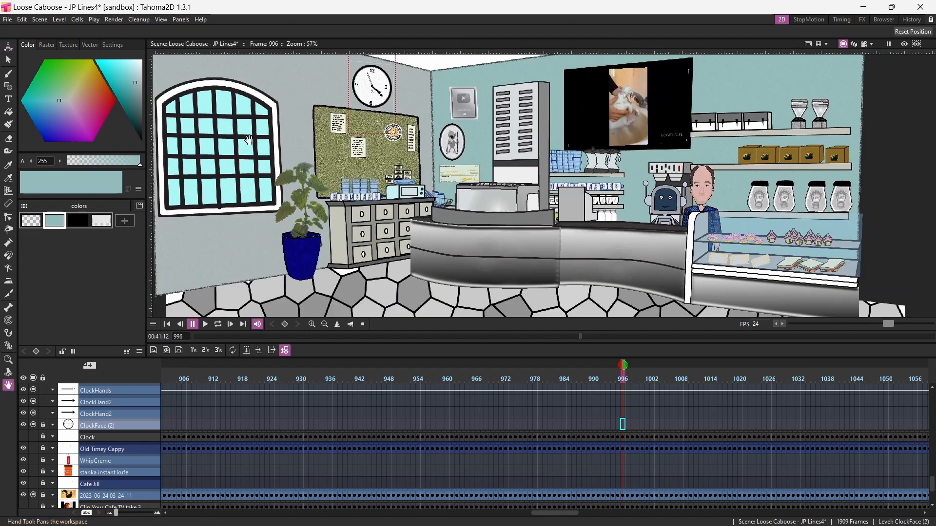
left_click_drag(224, 110, 274, 257)
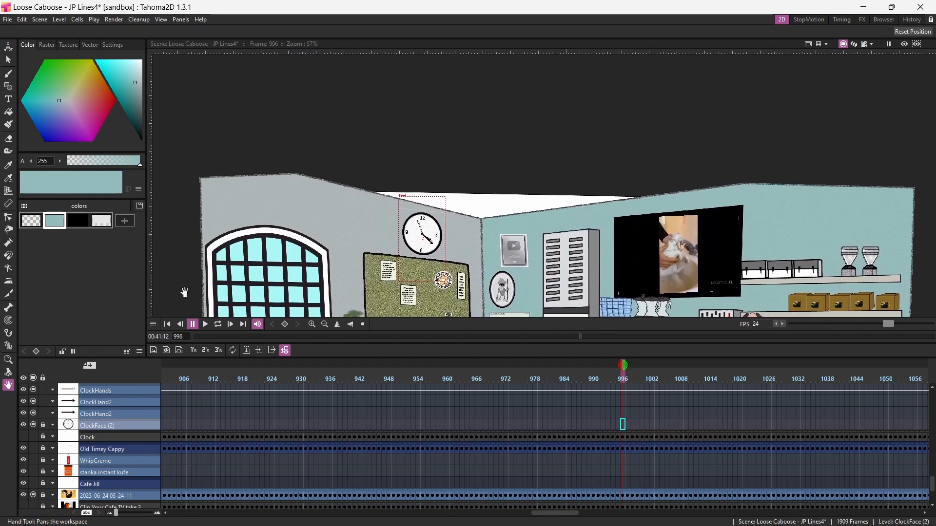
scroll(429, 195, "up", 7)
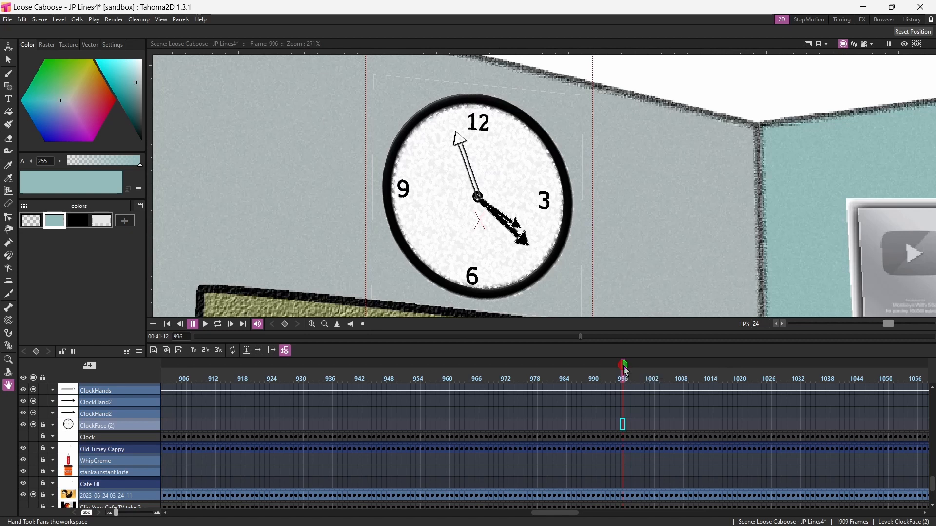
left_click_drag(626, 370, 728, 364)
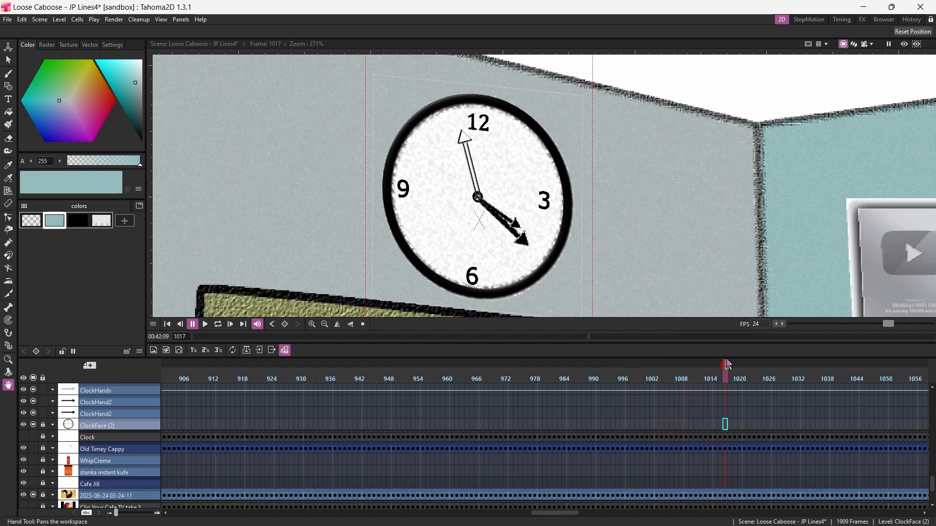
left_click(725, 391)
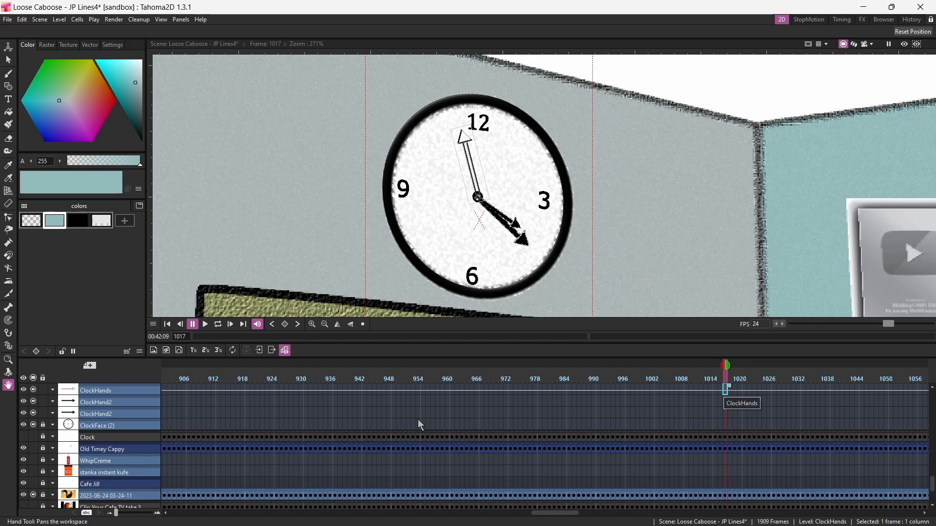
left_click(285, 325)
left_click_drag(728, 370, 732, 371)
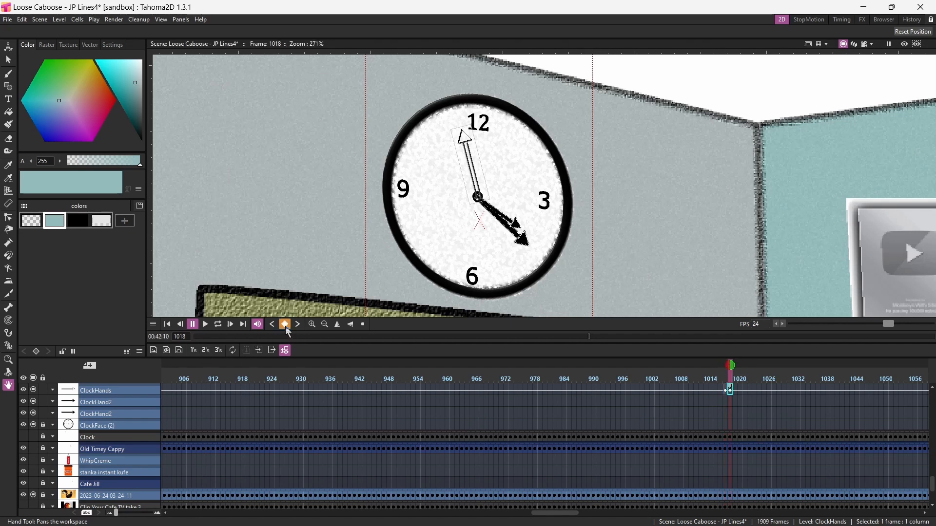
Try moving the last ClockHands keyframe from frame 1560 to about frame 1479, and undo the move
left_click_drag(556, 514, 773, 518)
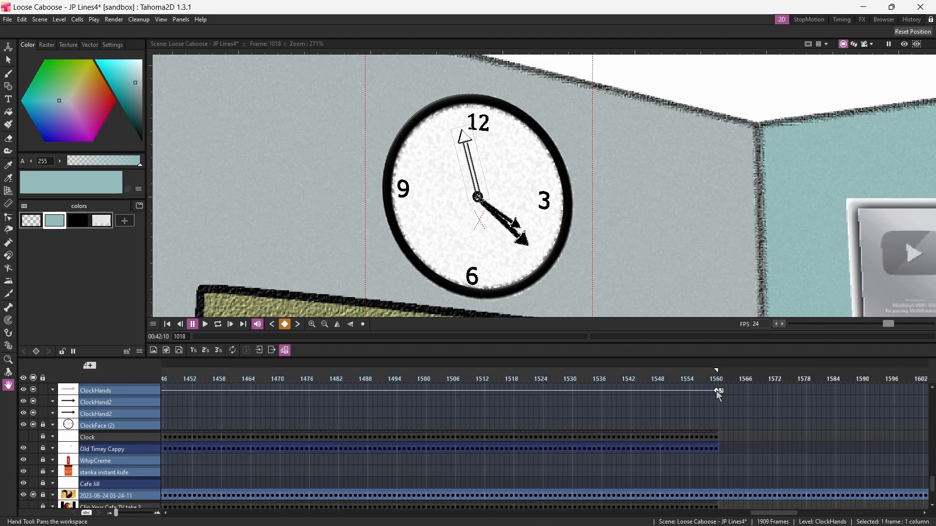
left_click(716, 391)
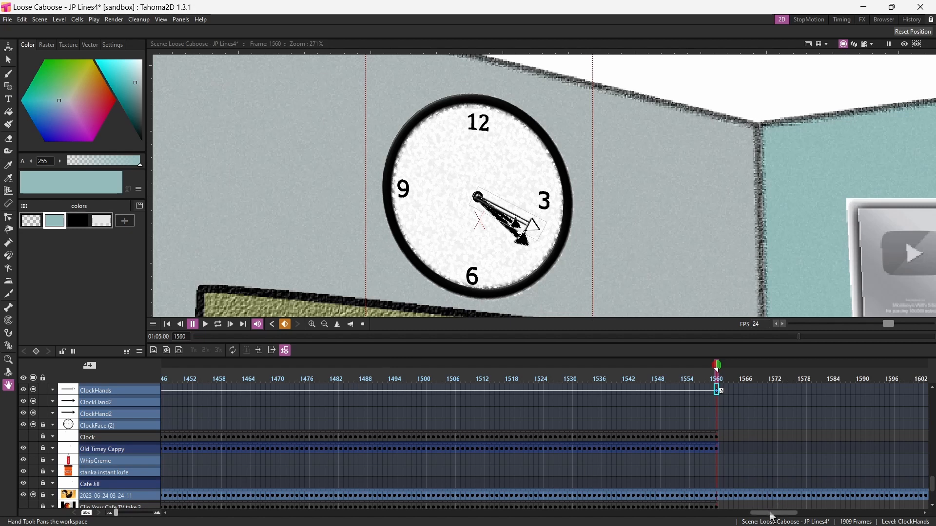
left_click_drag(770, 512, 722, 525)
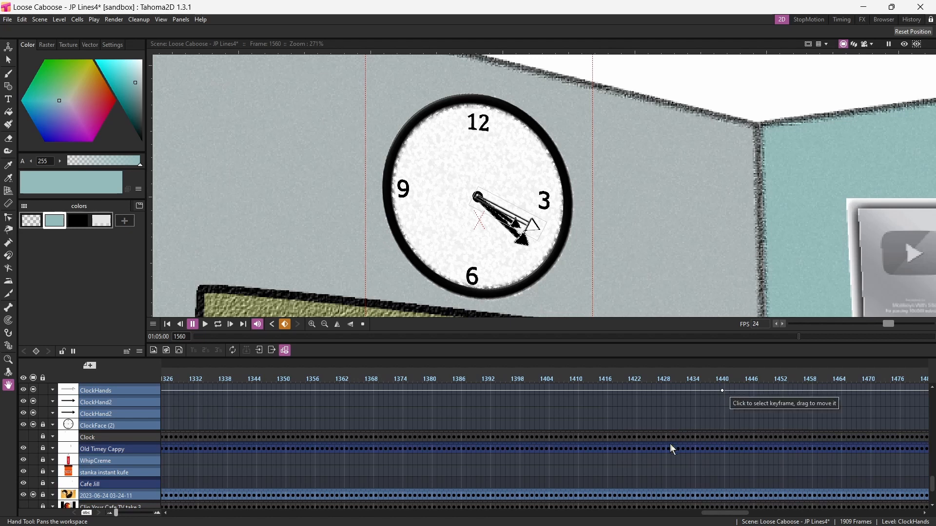
left_click_drag(727, 513, 768, 514)
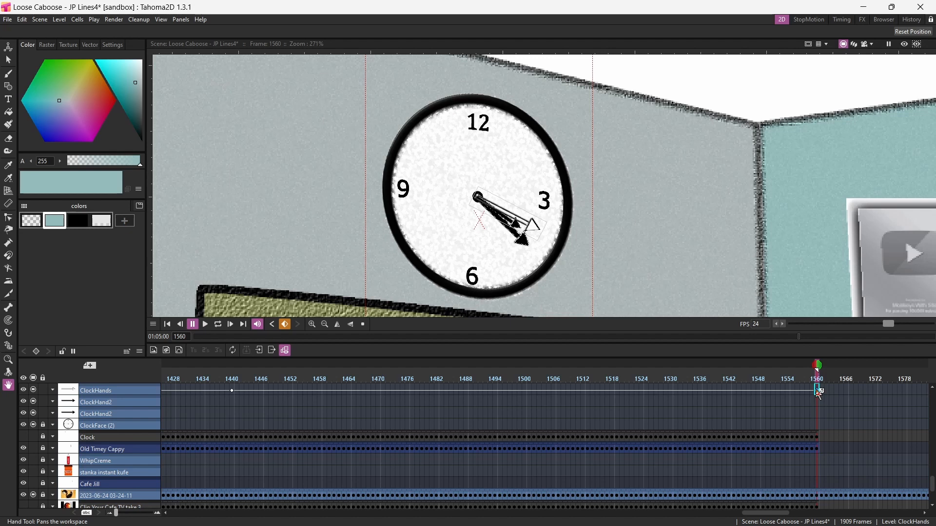
left_click_drag(819, 394, 402, 392)
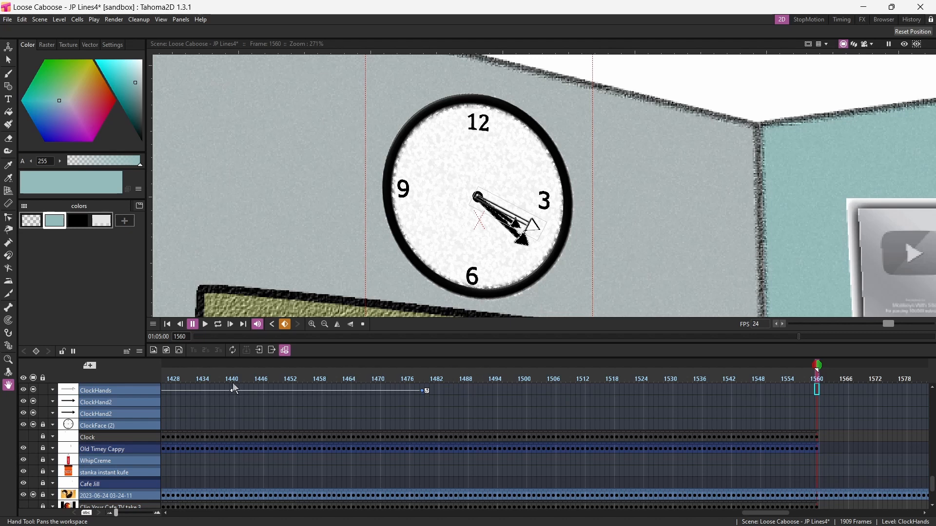
left_click_drag(187, 372, 630, 316)
left_click_drag(656, 513, 735, 512)
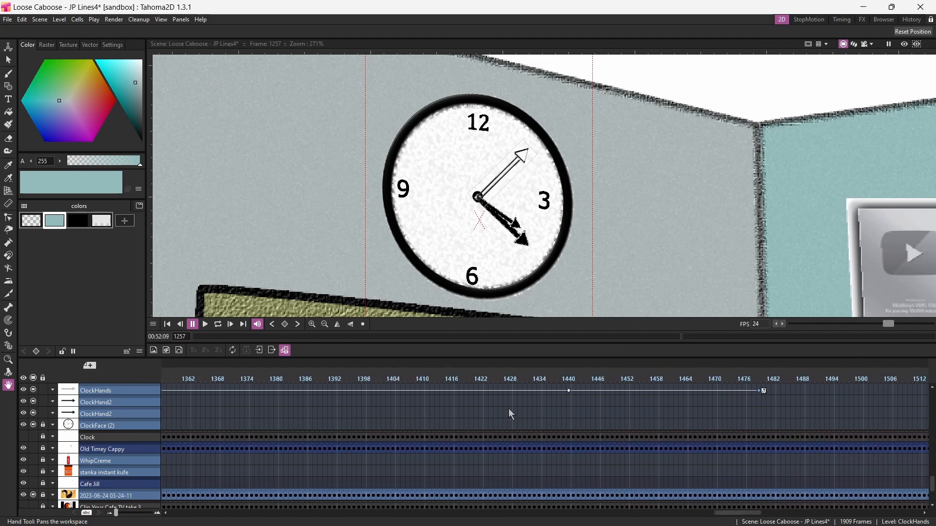
key("ctrl+z")
Play the scene from frame 661 to about frame 1153 to check how the clock's white hand rotates
left_click_drag(528, 373, 671, 377)
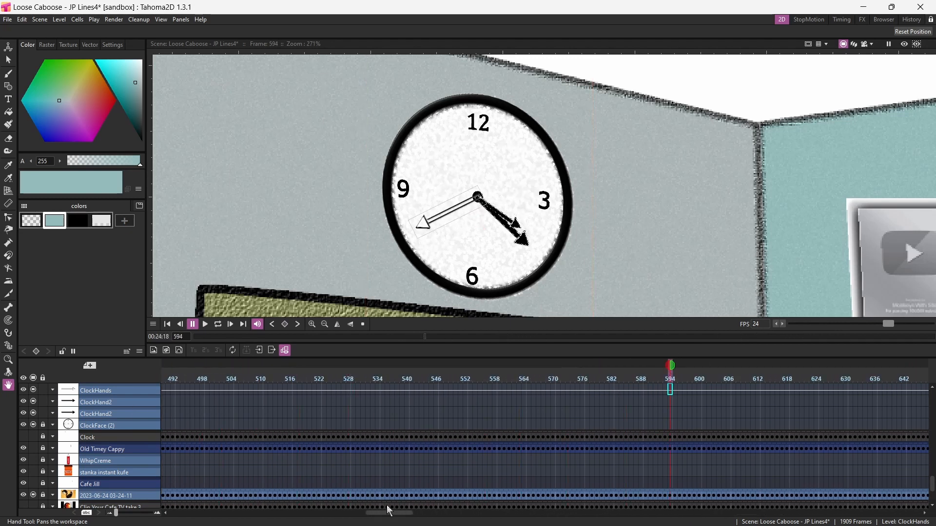
left_click_drag(389, 513, 448, 521)
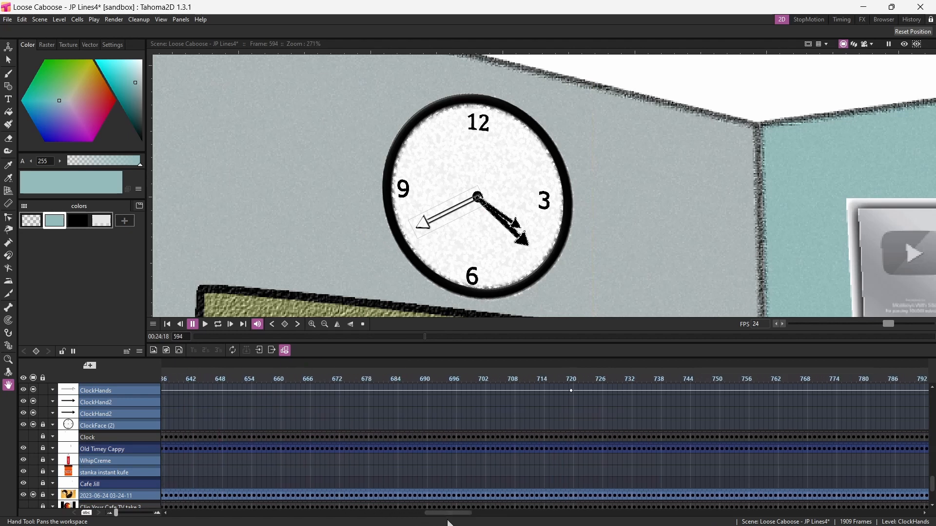
left_click_drag(254, 373, 288, 405)
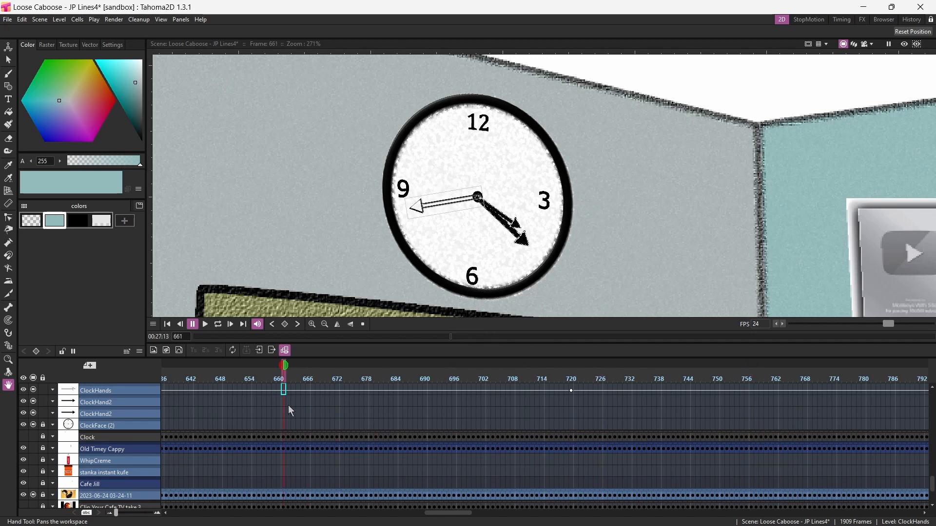
left_click(205, 325)
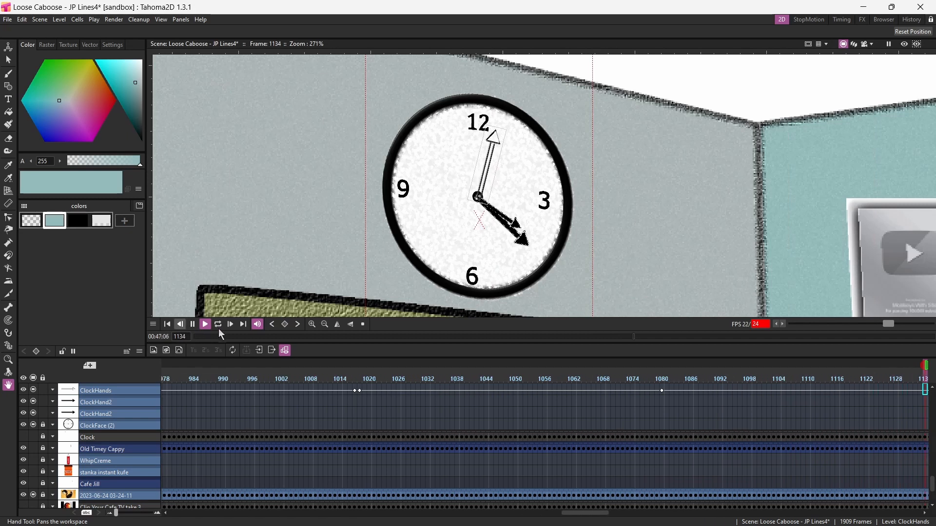
left_click(193, 324)
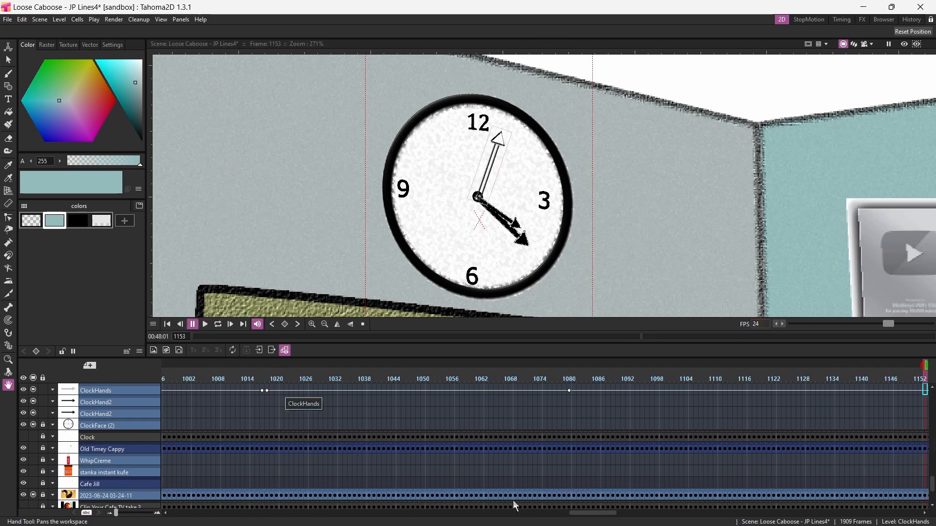
Compare the clock hand's position at the ClockHands keyframes on frames 1440 and 1560
left_click_drag(575, 511, 739, 521)
left_click_drag(386, 375, 387, 396)
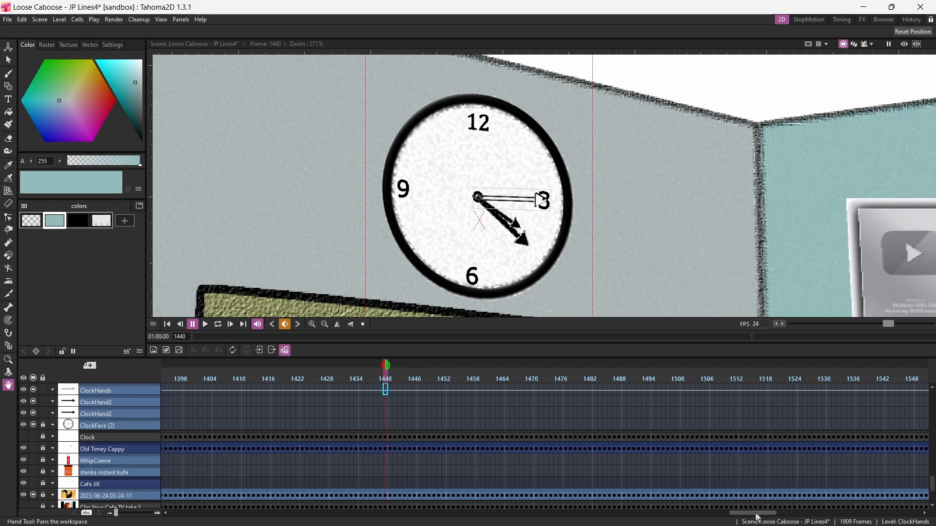
left_click_drag(755, 515, 774, 513)
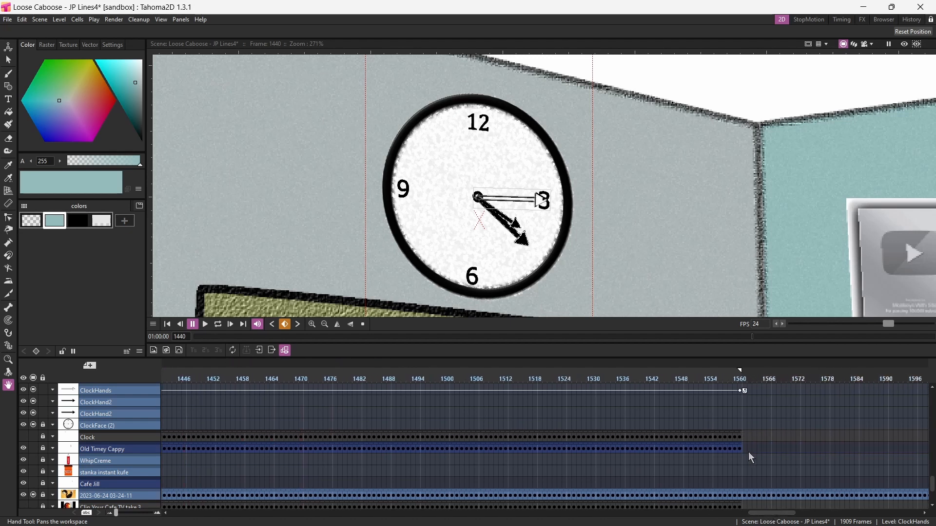
left_click(741, 392)
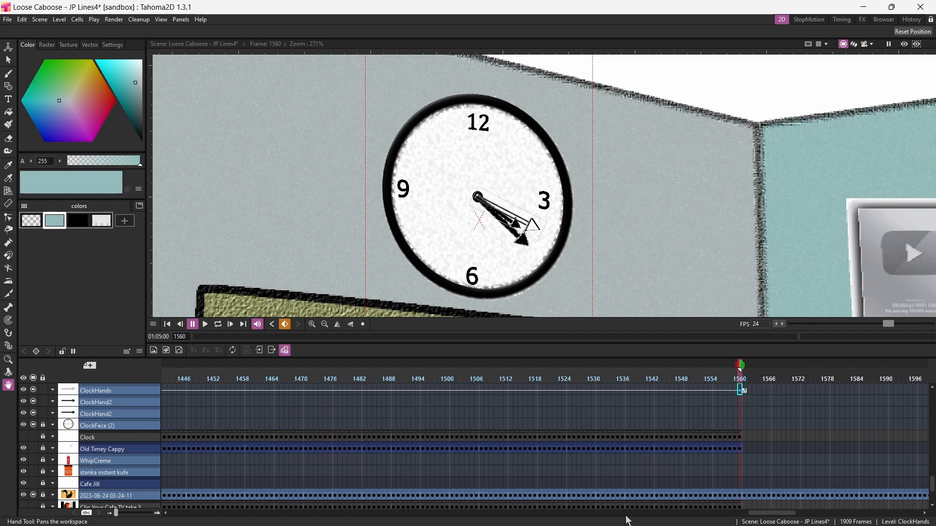
left_click_drag(752, 512, 691, 513)
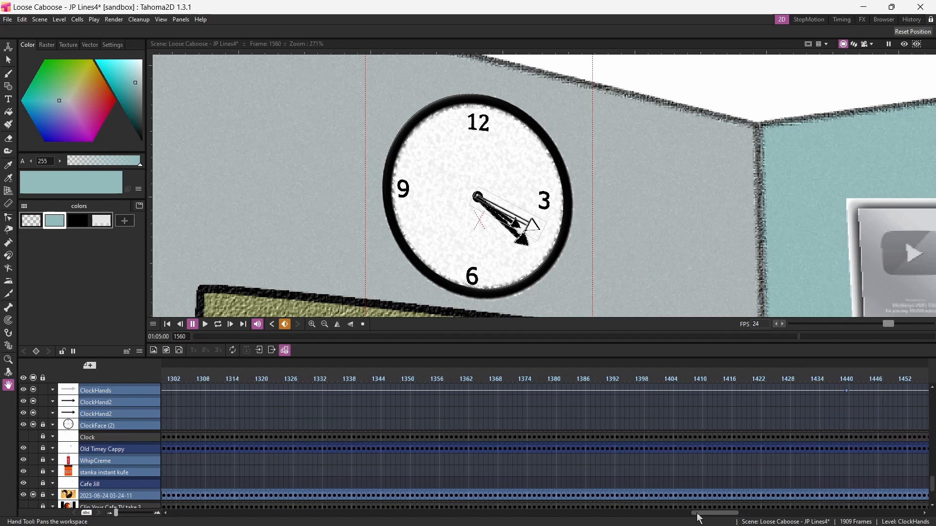
Move the ClockHands keyframes at frames 1440 and 1560 to frames 1141 and 1261, and scrub to frame 1141 to check the rotation
left_click_drag(845, 391, 725, 398)
left_click_drag(493, 402, 430, 424)
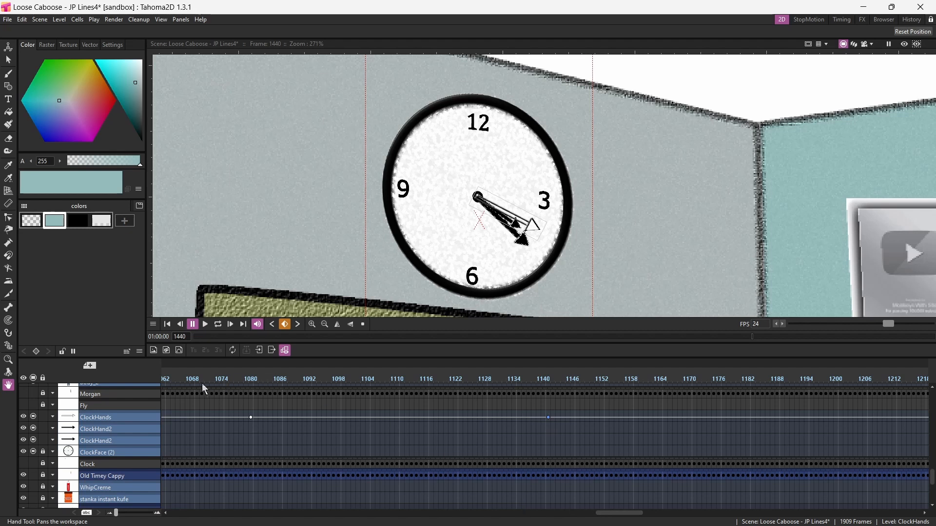
left_click_drag(188, 379, 197, 437)
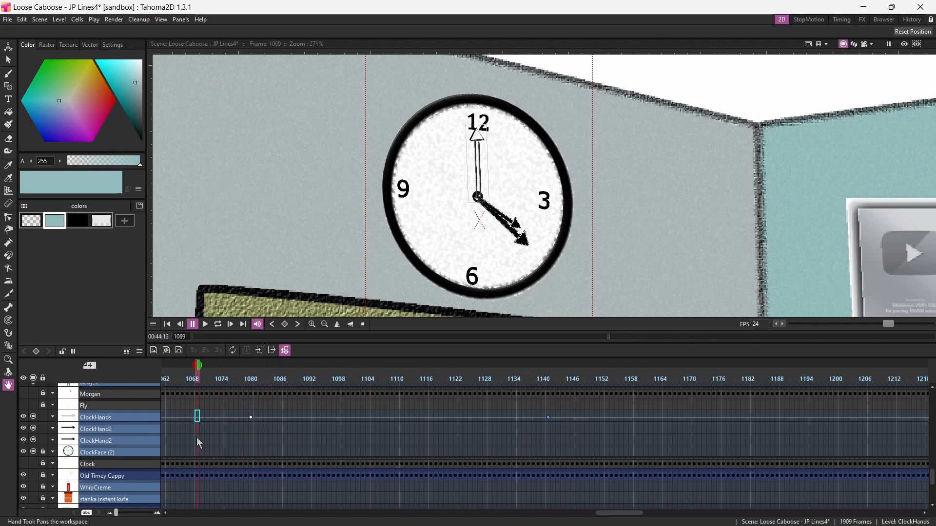
left_click_drag(199, 442, 550, 445)
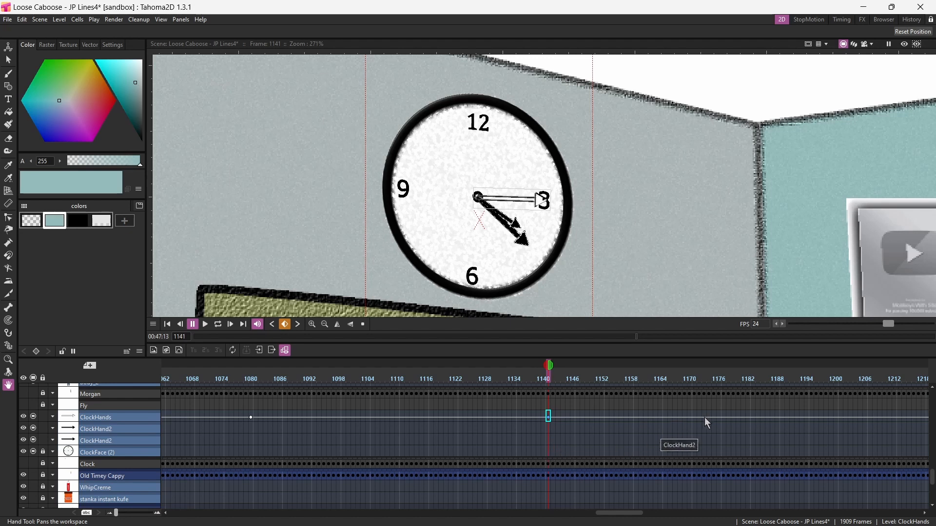
Rotate ClockHands with the Animate tool to -512.26° at frame 1165 and to -645.74° at frame 1184
left_click(656, 417)
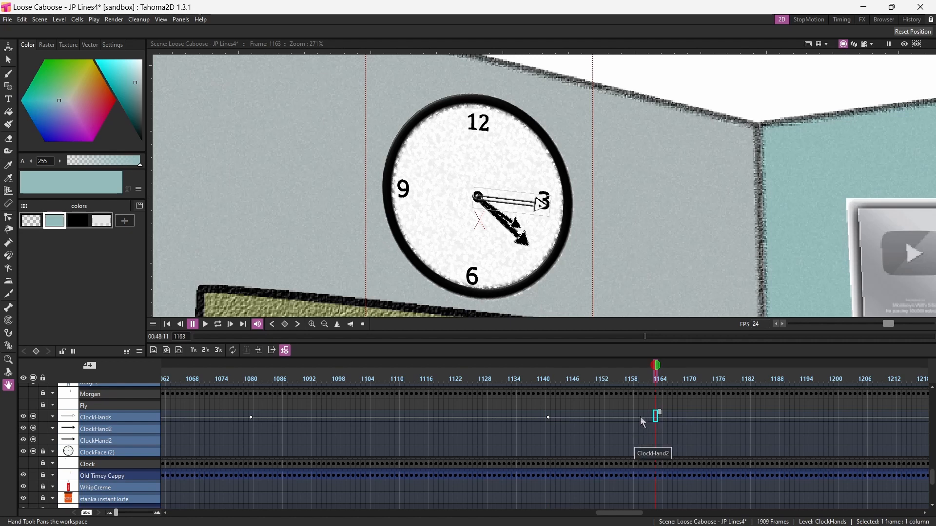
left_click(666, 417)
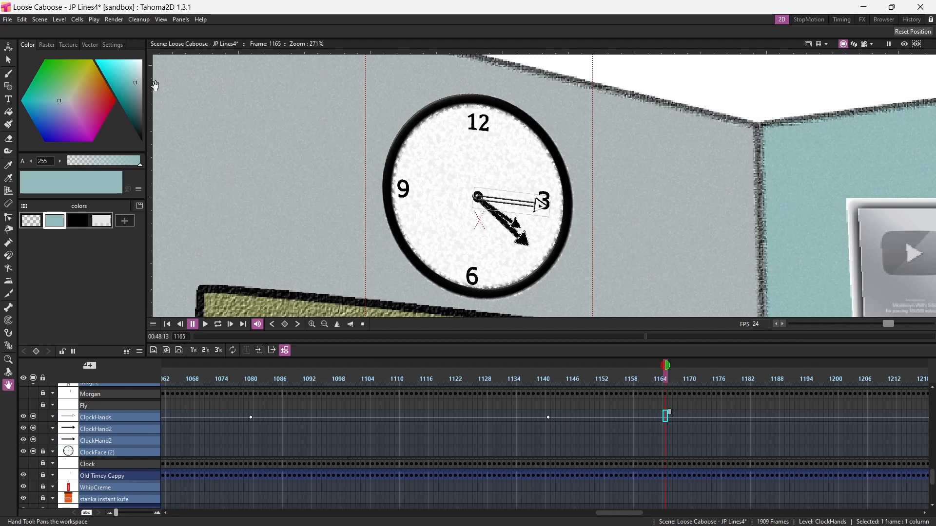
left_click(9, 46)
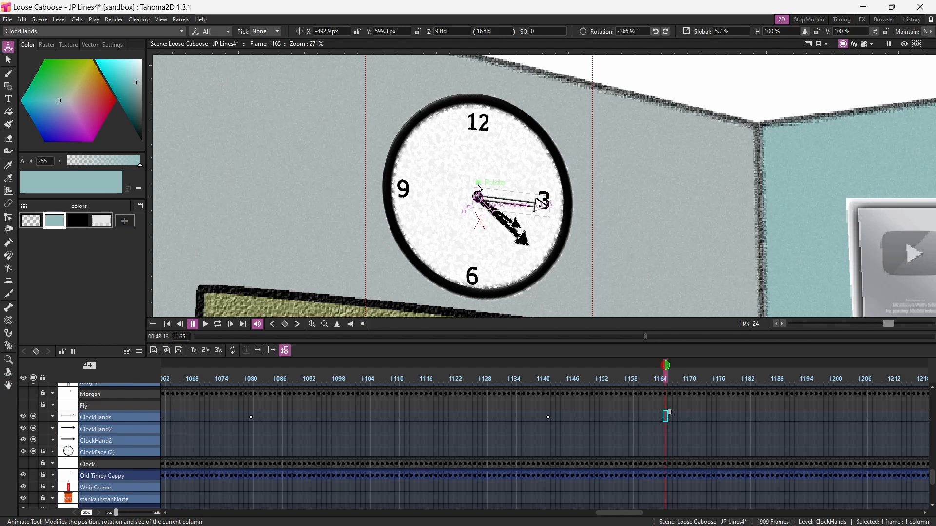
left_click_drag(480, 189, 564, 318)
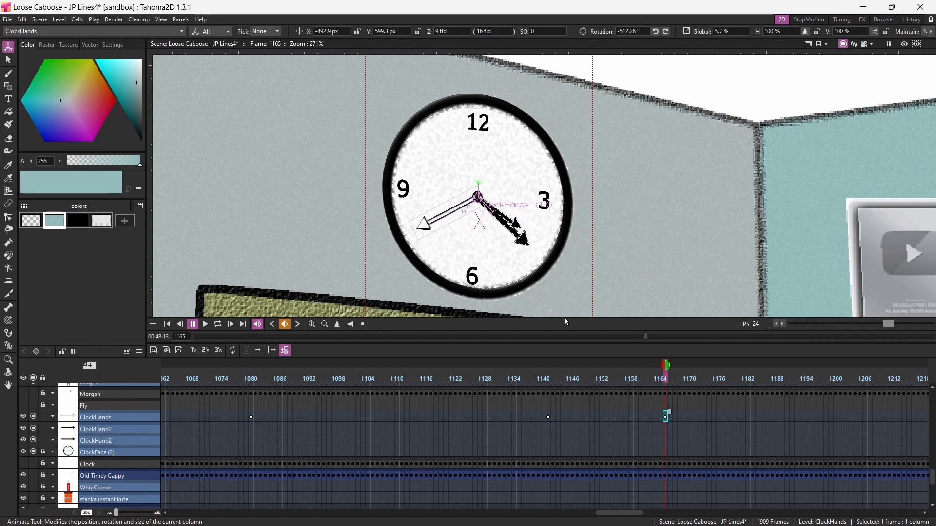
left_click(757, 417)
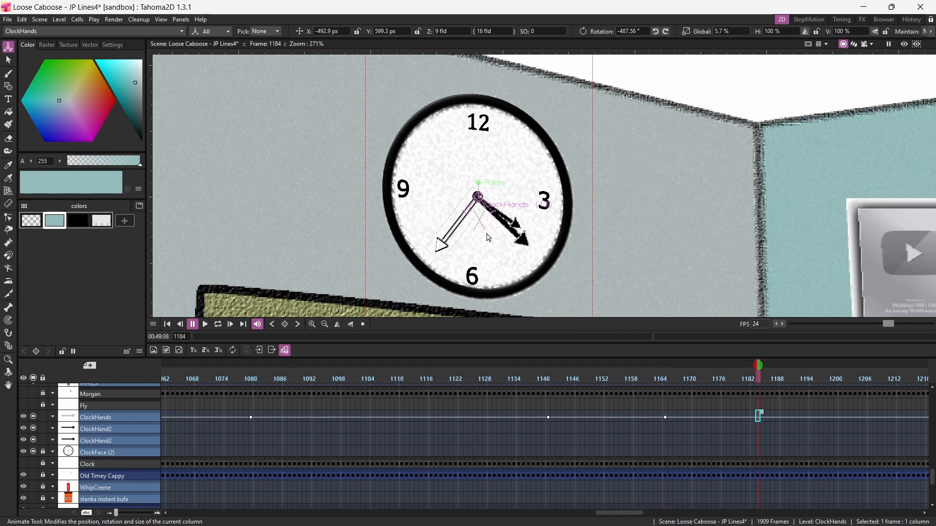
left_click_drag(480, 189, 501, 252)
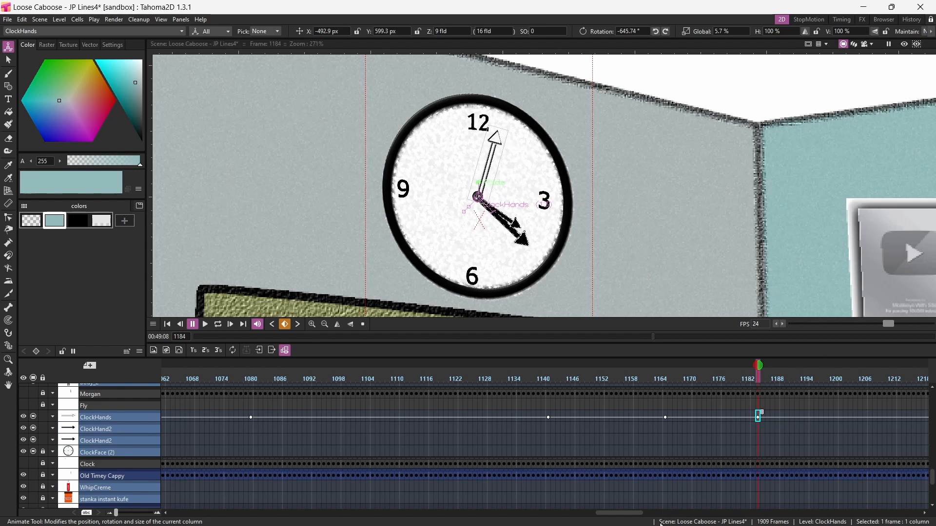
Move the last ClockHands keyframe from frame 1261 to frame 1199
left_click_drag(637, 514, 673, 515)
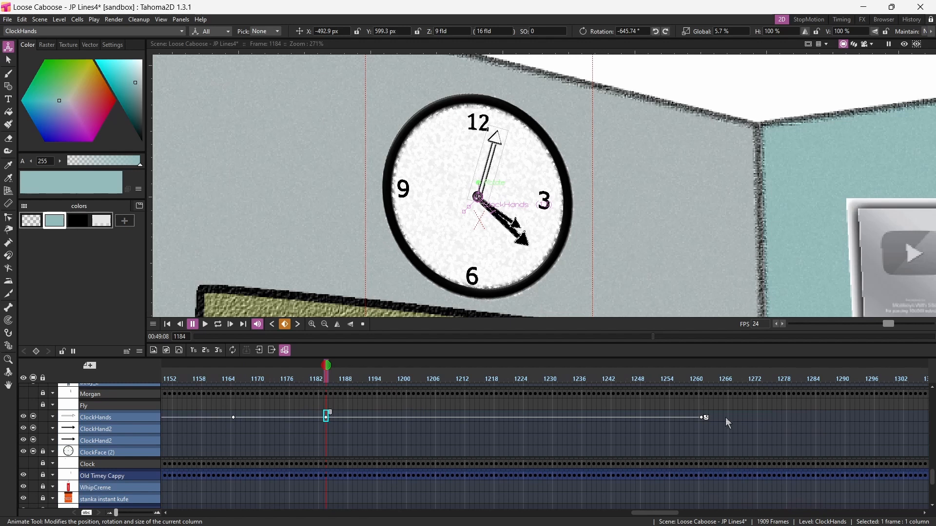
left_click(701, 418)
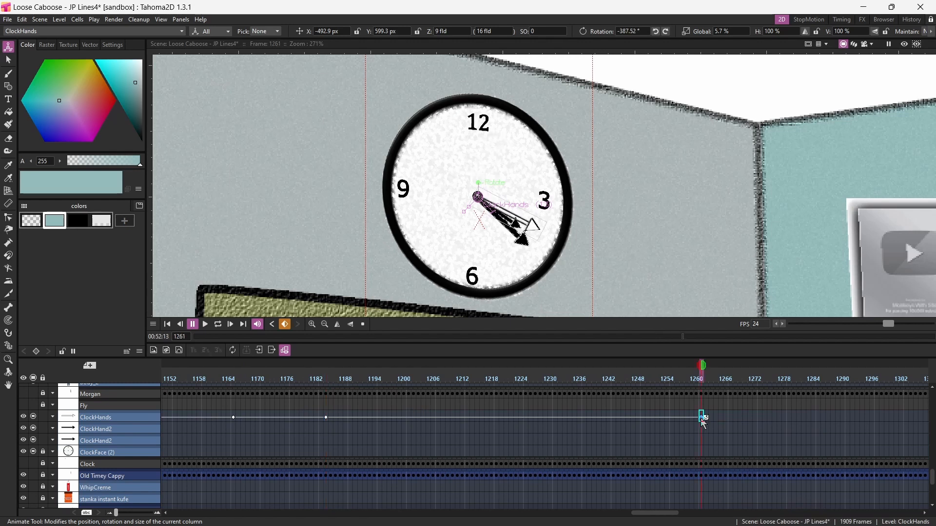
left_click_drag(663, 424, 390, 430)
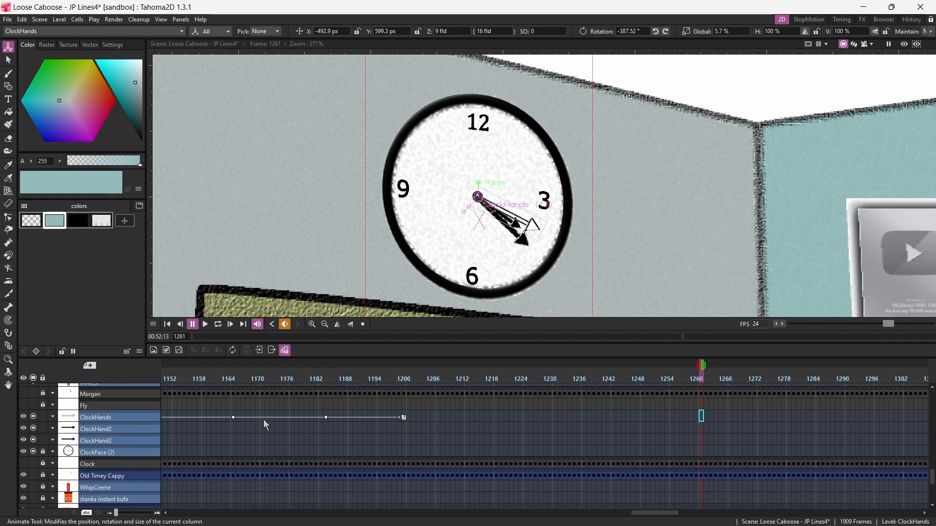
Keep the ClockHands keyframe at frame 1184 and rotate the white hand to -683.28° at frame 1192
left_click_drag(225, 379, 328, 418)
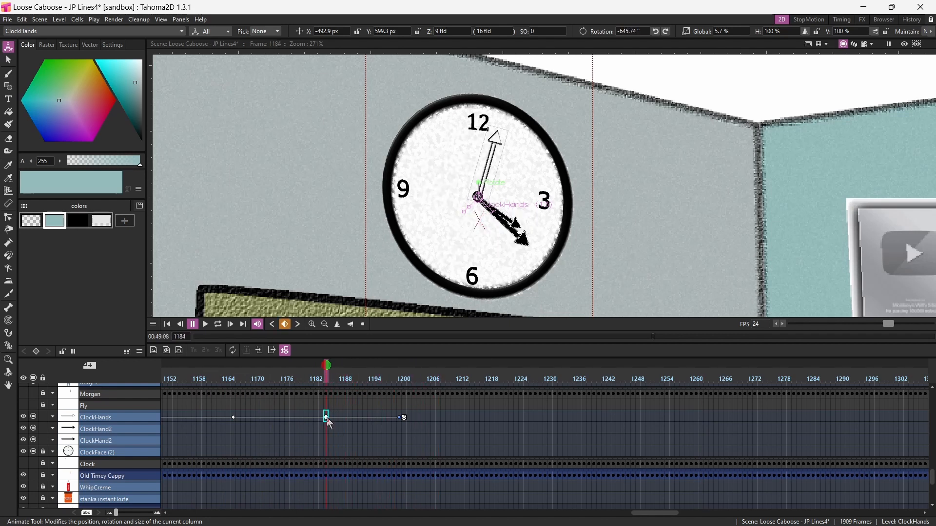
left_click_drag(327, 418, 355, 418)
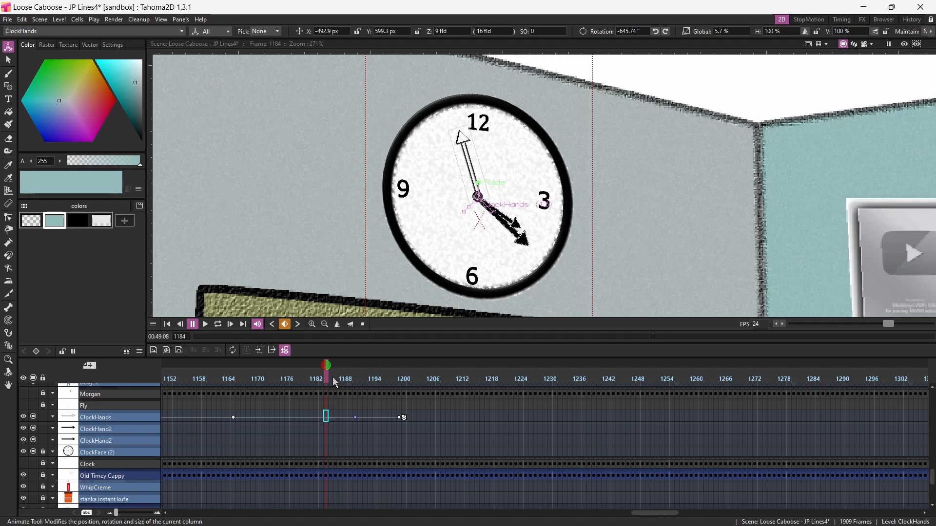
left_click_drag(327, 367, 367, 369)
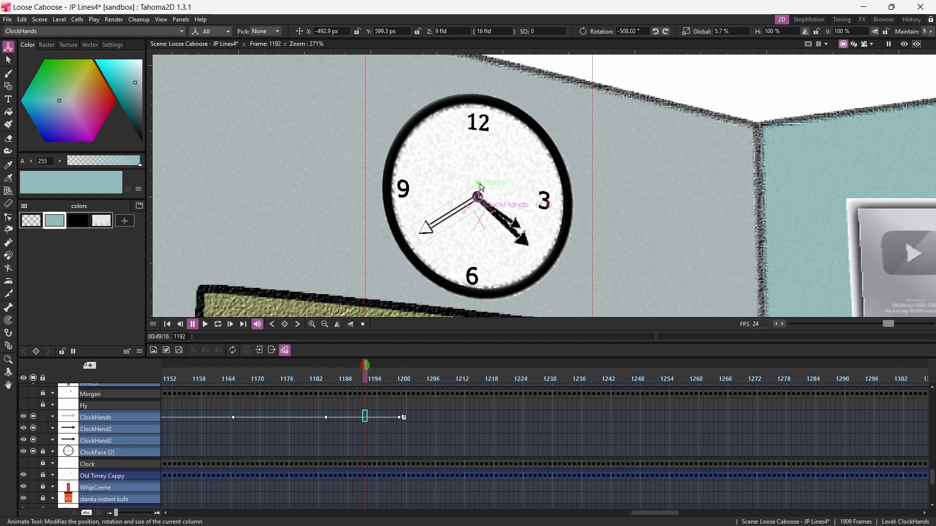
left_click_drag(482, 188, 469, 243)
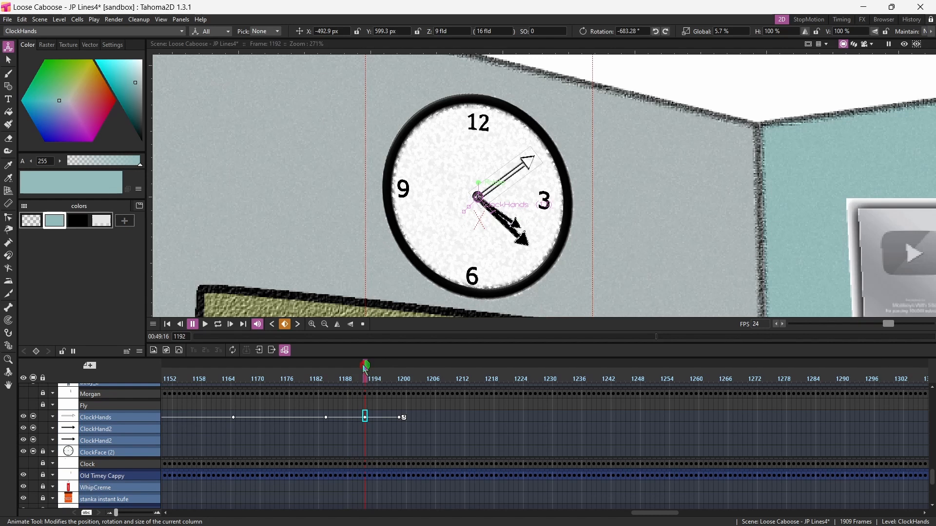
Replace the ClockHands keyframe at frame 1199 with a rotation of -753.13°, and rotate the hand to -723.55° at frame 1200
left_click_drag(366, 369, 398, 392)
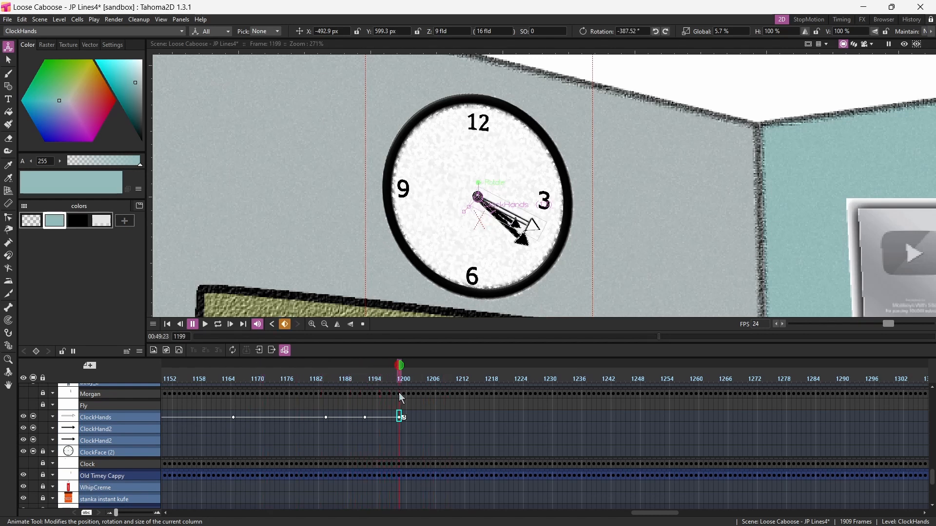
left_click(403, 419)
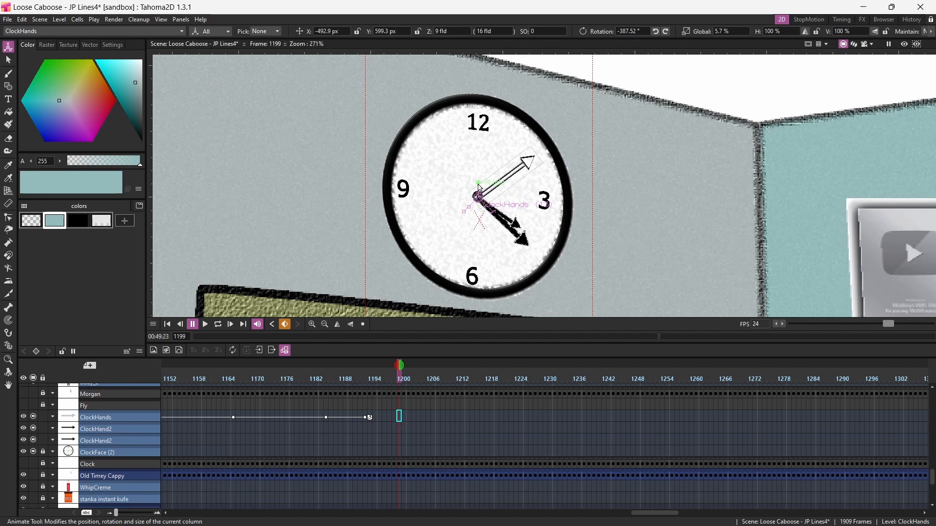
left_click_drag(494, 181, 536, 181)
mouse_move(401, 366)
left_mouse_down()
mouse_move(169, 367)
mouse_move(482, 371)
mouse_move(218, 367)
mouse_move(200, 380)
mouse_move(195, 371)
mouse_move(386, 367)
mouse_move(481, 366)
mouse_move(486, 378)
left_mouse_up()
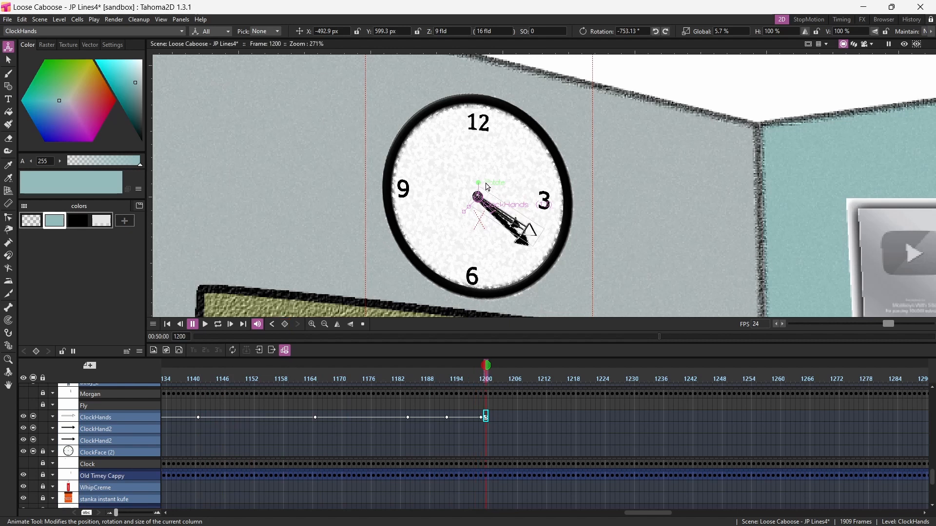
left_click_drag(481, 186, 471, 186)
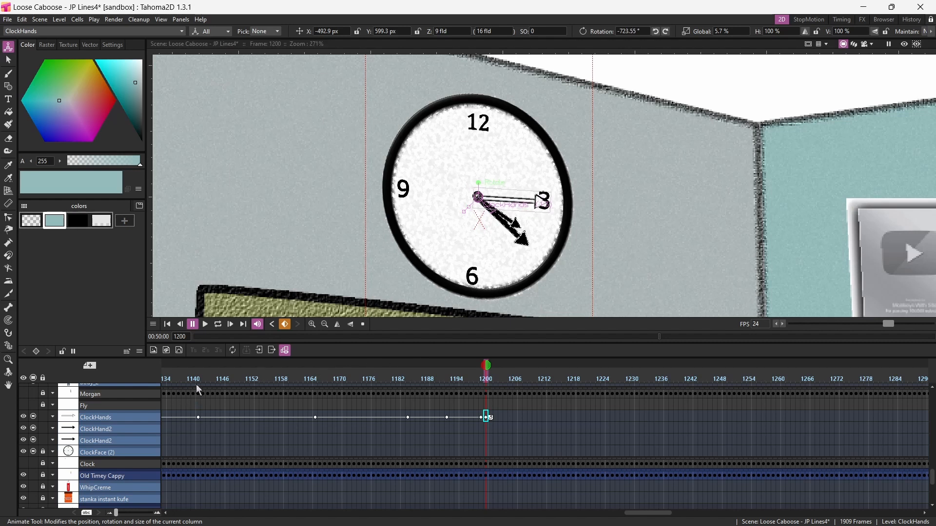
Play the scene from frame 1137 past frame 1200 to check the accelerating clock hand
left_click(181, 379)
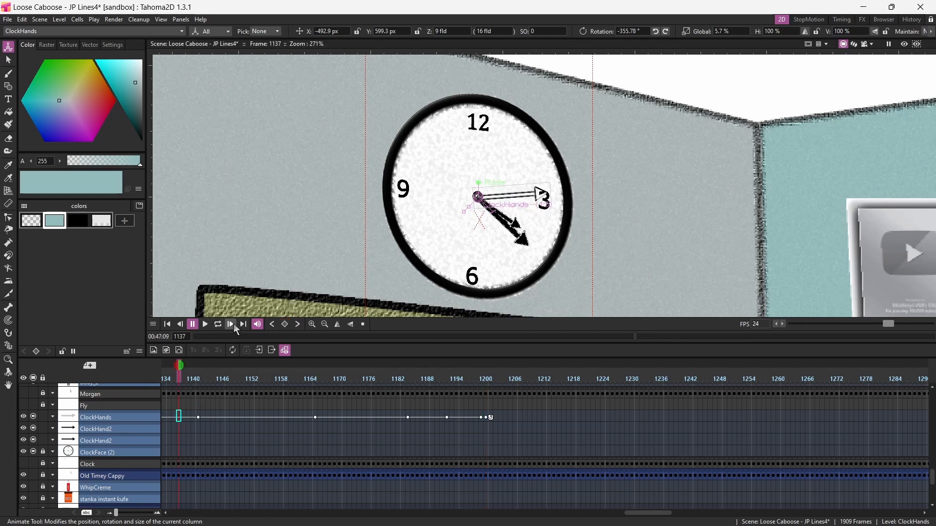
left_click(207, 325)
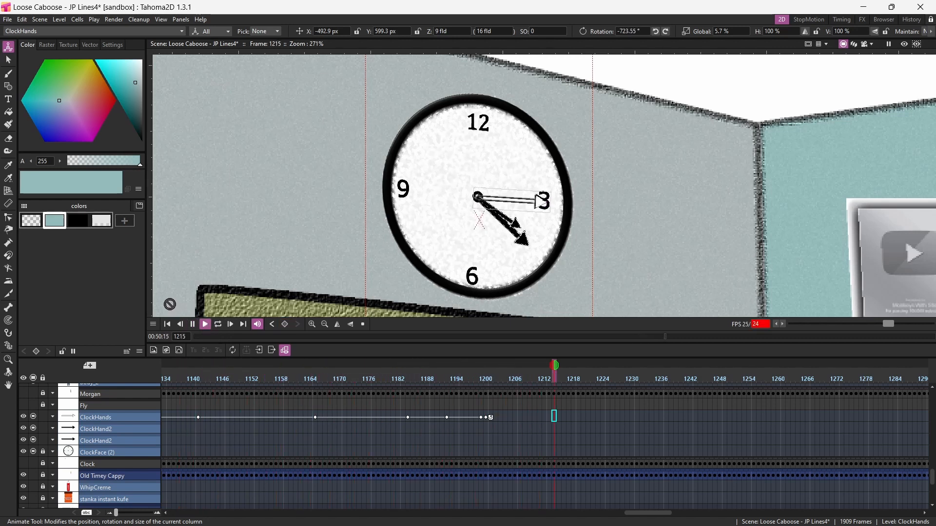
left_click(193, 325)
Return to the ClockHands keyframe at frame 1199 and rotate the white hand back to -710.2°
left_click_drag(646, 366, 479, 394)
key("period")
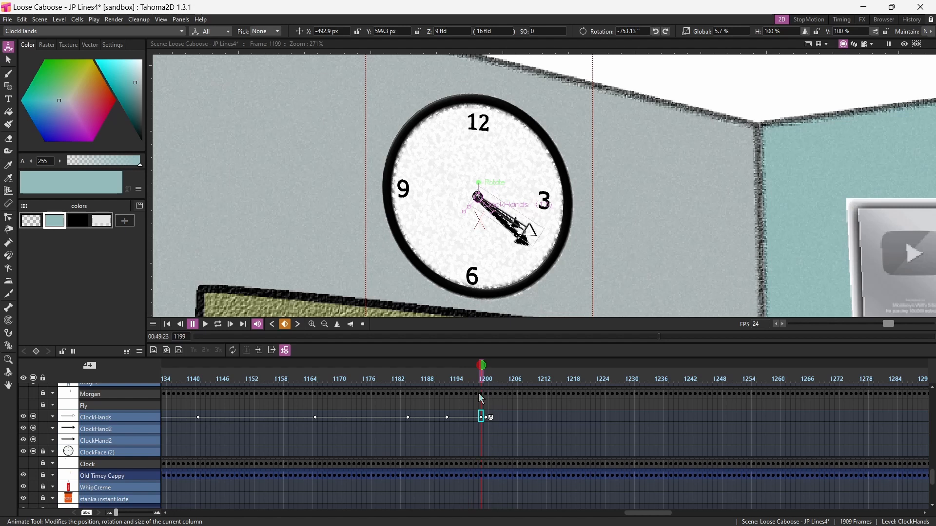
mouse_move(482, 399)
left_mouse_down()
mouse_move(443, 402)
mouse_move(467, 402)
left_mouse_up()
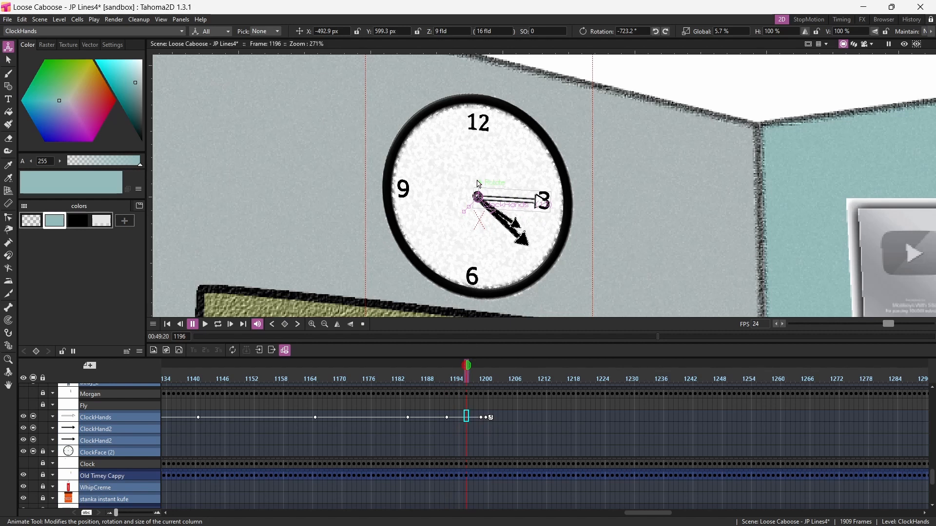
left_click_drag(462, 360, 480, 370)
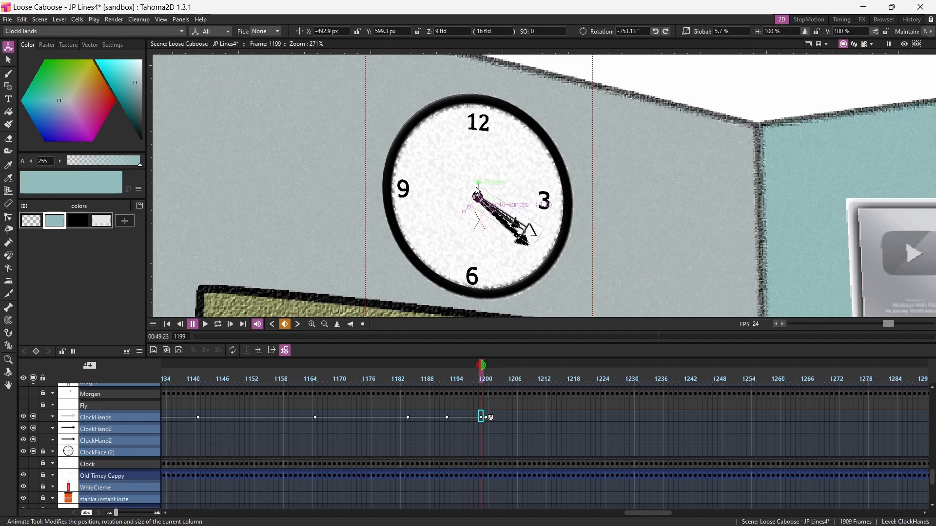
left_click_drag(482, 187, 469, 185)
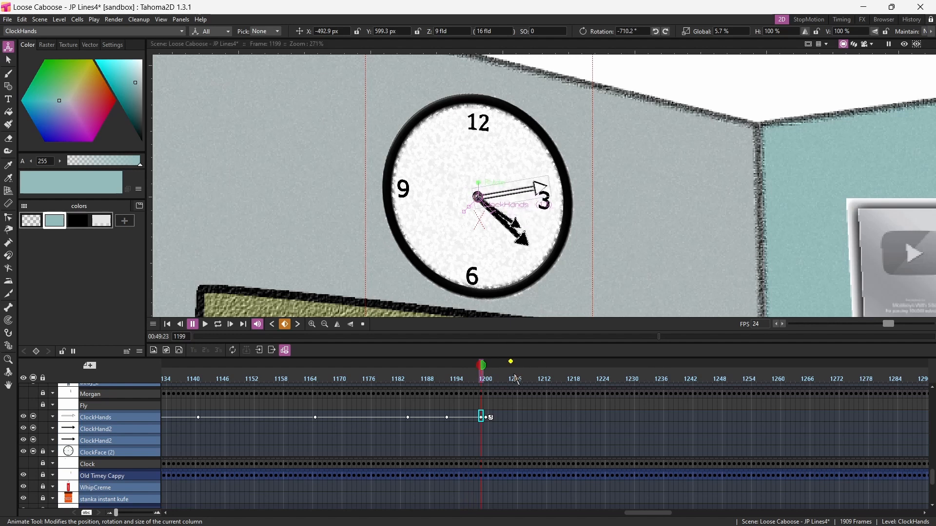
Move the ClockHands keyframes from frames 1165 to 1200 together 11 frames earlier, so the first sits at frame 1154
left_click_drag(482, 370, 201, 410)
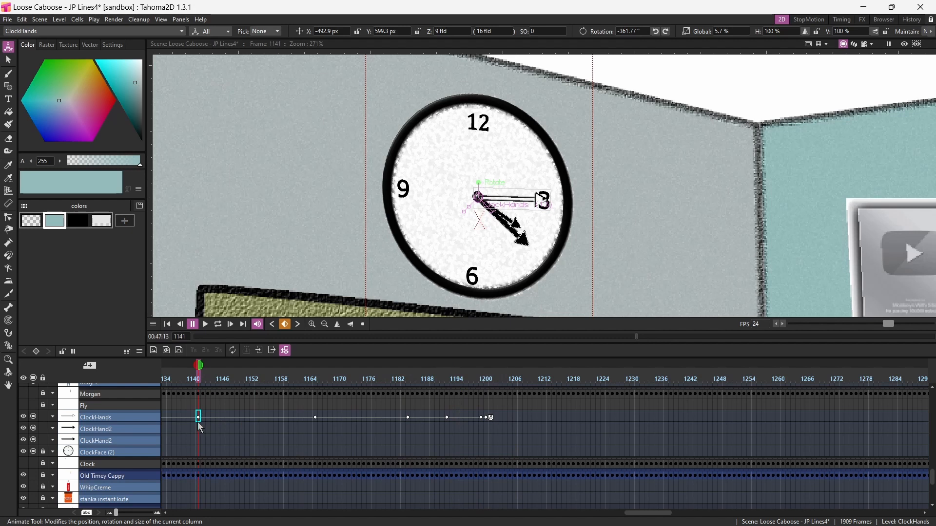
left_click(317, 418)
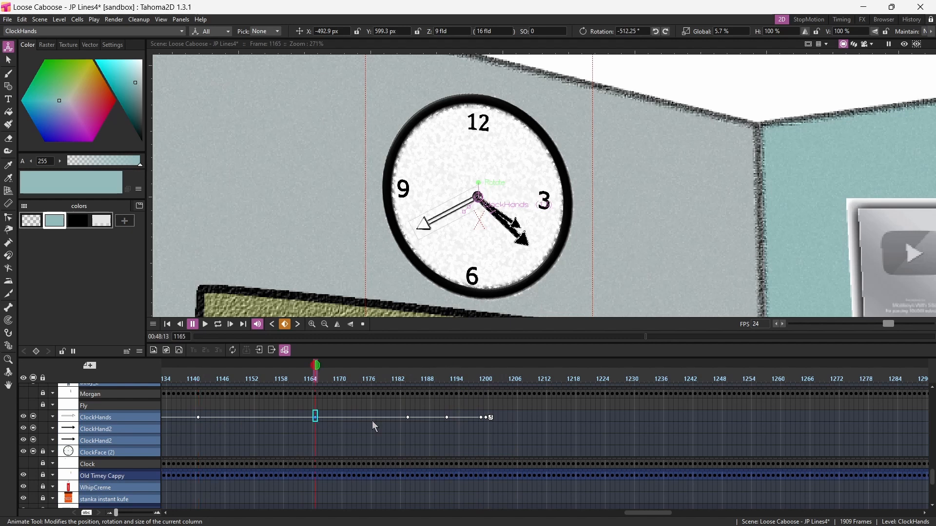
left_click(409, 417)
left_click(446, 418)
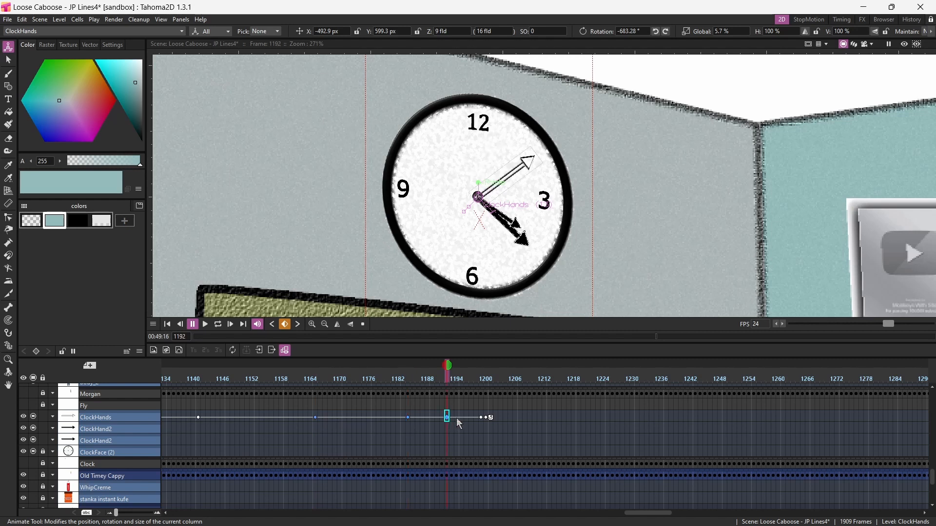
left_click(481, 418)
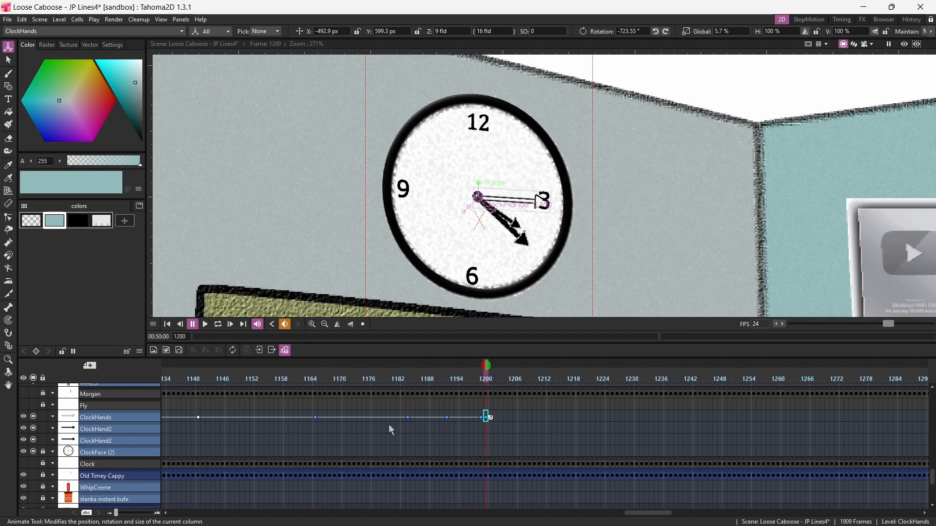
left_click(316, 418)
left_click_drag(316, 418, 241, 418)
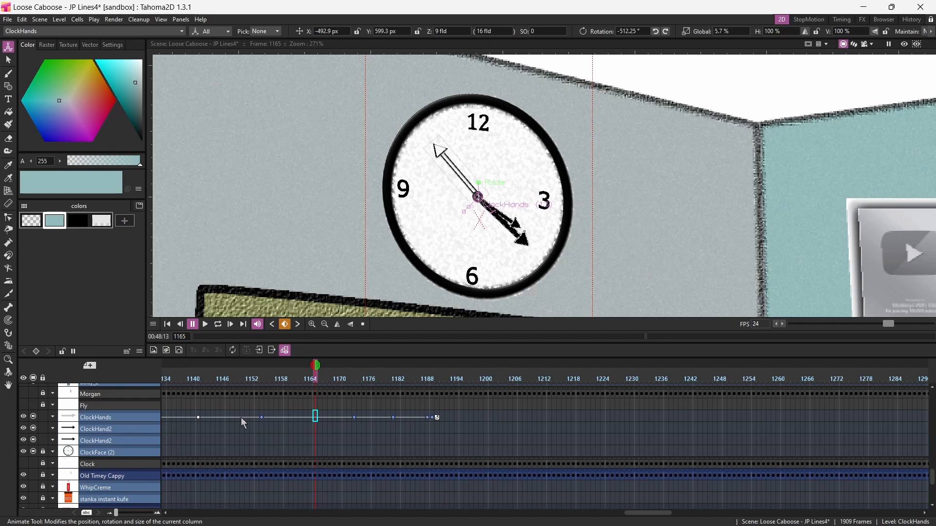
Try cycling the ClockHands keyframes beyond the last one at frame 1189, scrub to frame 1203, and undo the cycling
left_click(199, 418)
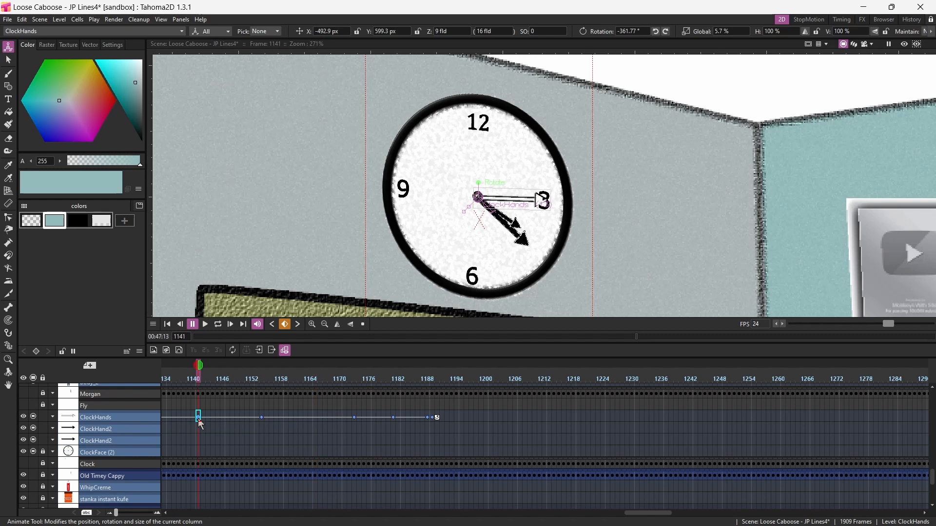
left_click(438, 418)
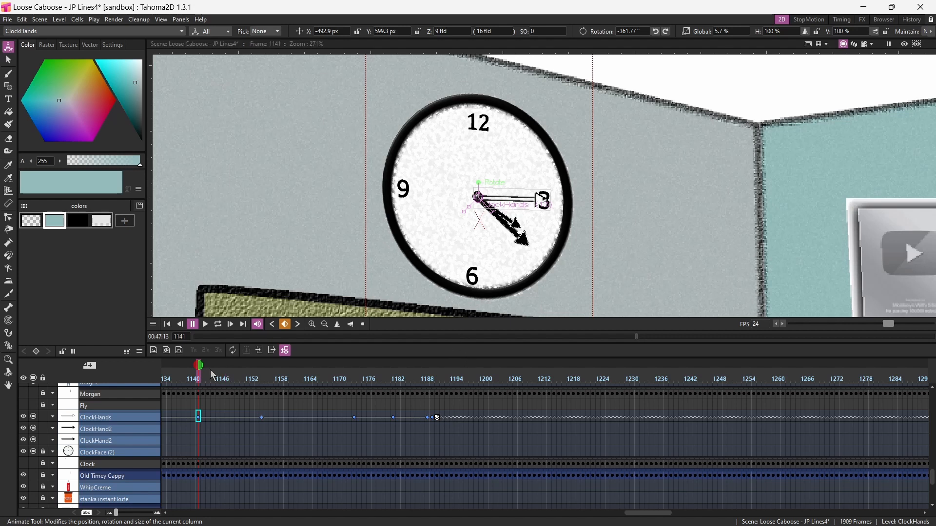
left_click_drag(198, 369, 224, 366)
left_click_drag(502, 368, 499, 395)
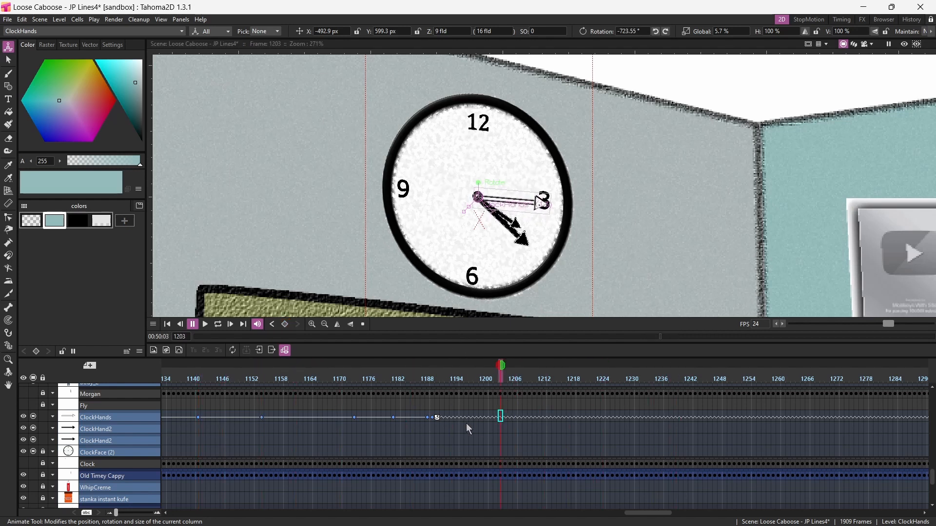
key("ctrl+z")
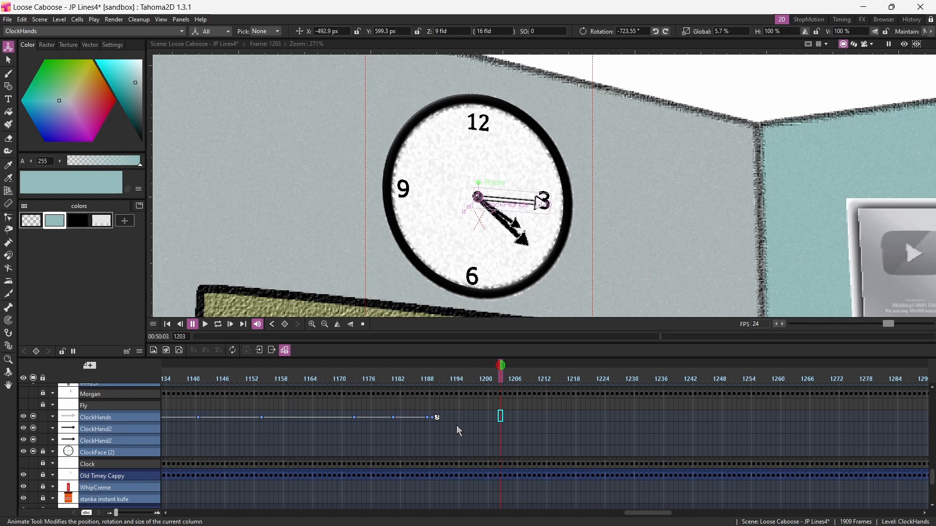
Compare the ClockHands keyframes at frames 1141 and 1189, try cycling them again, scrub back to frame 1171, and undo the cycling
left_click(197, 417)
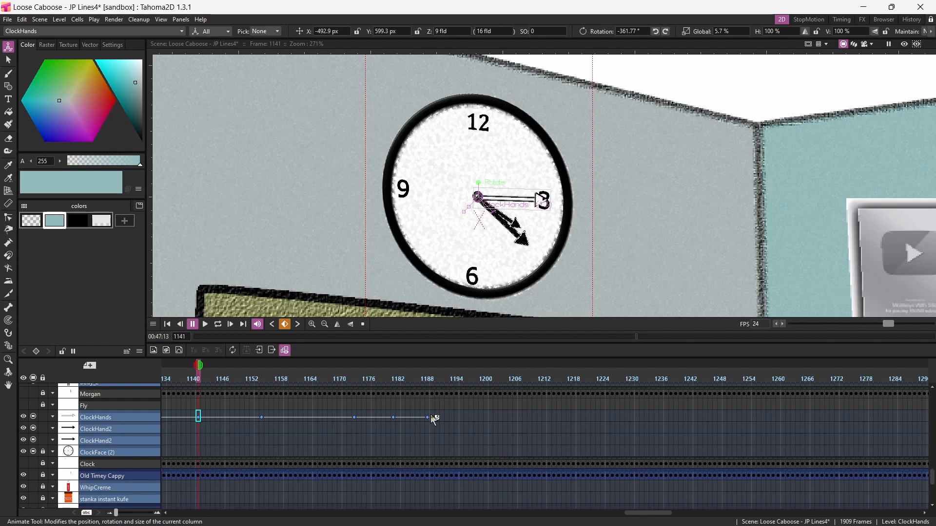
left_click(432, 417)
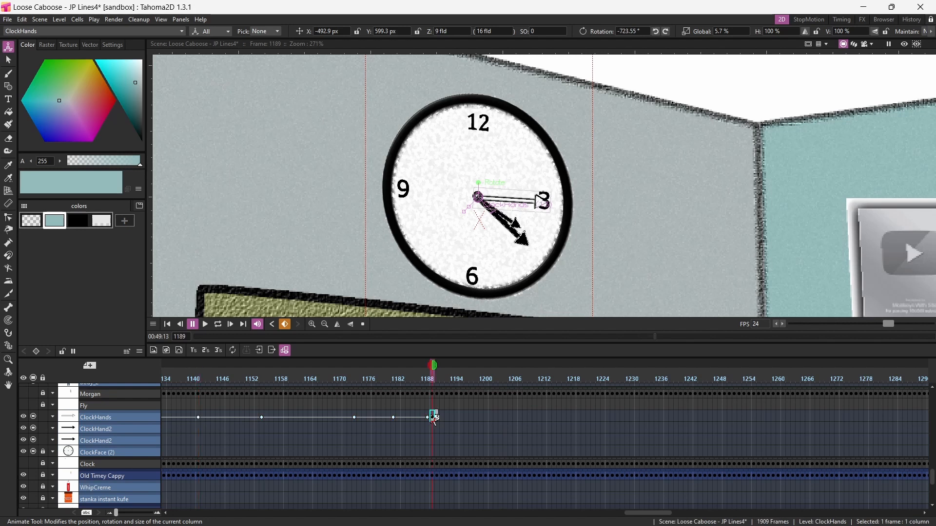
left_click(197, 418)
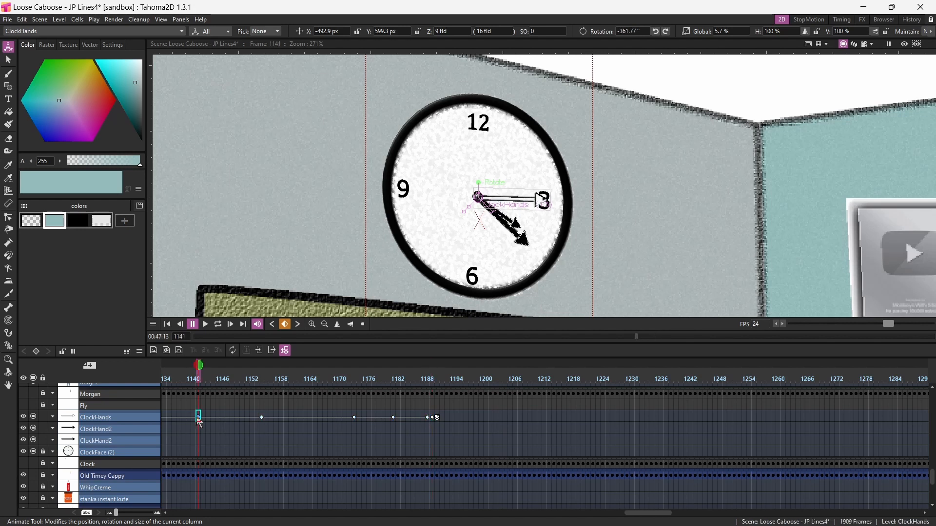
left_click(199, 428)
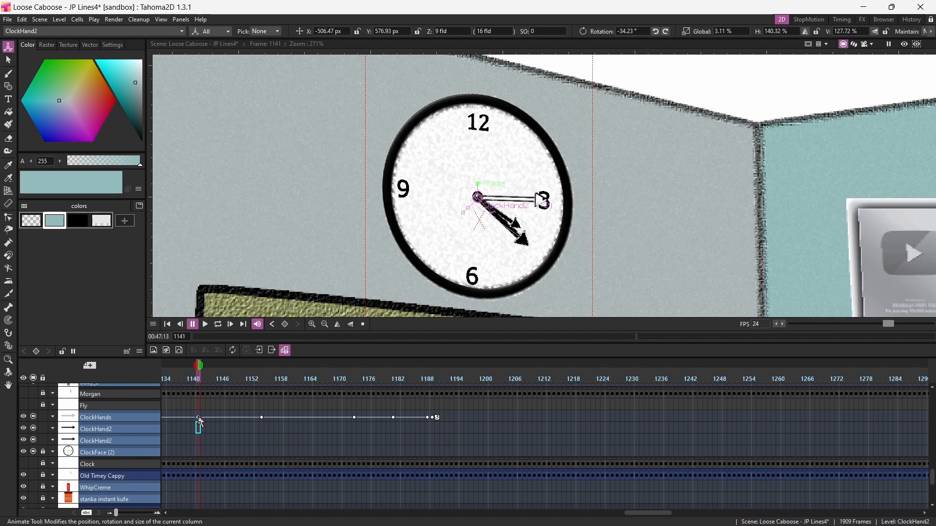
left_click(432, 425)
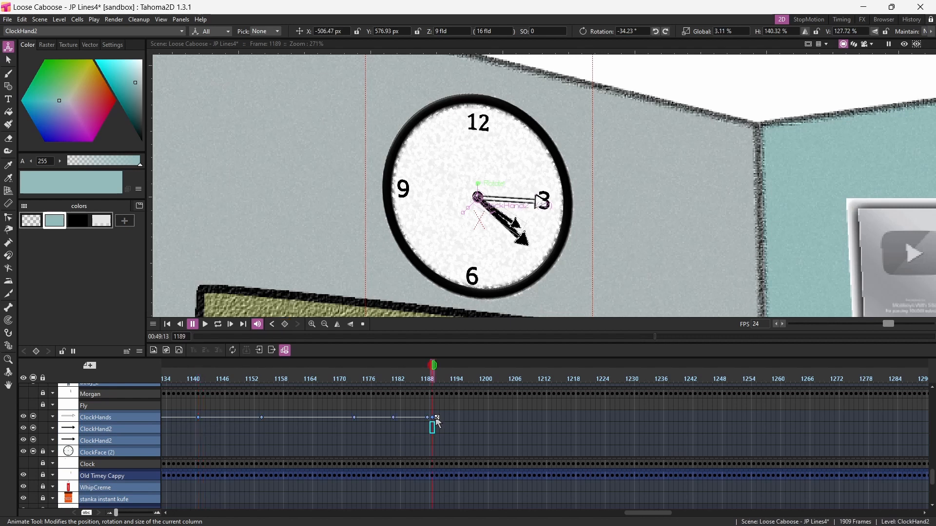
left_click(438, 418)
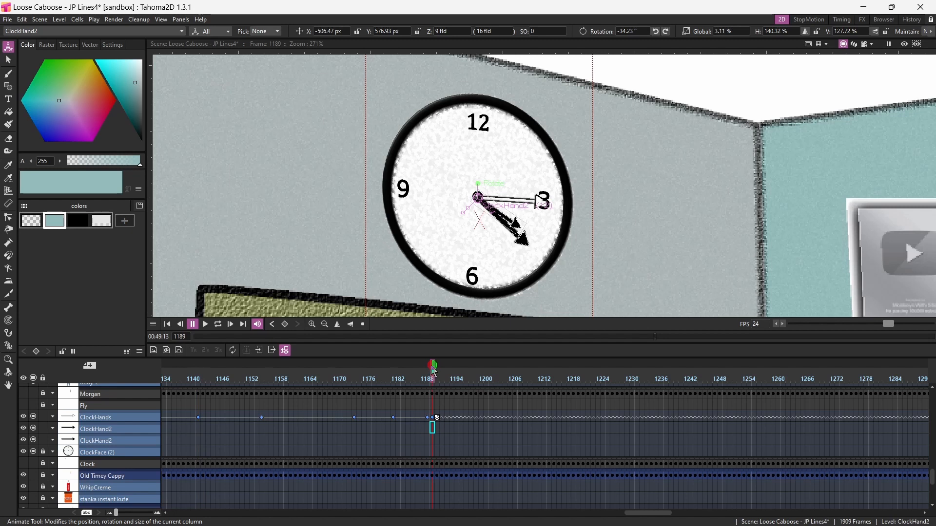
left_click_drag(435, 372, 346, 410)
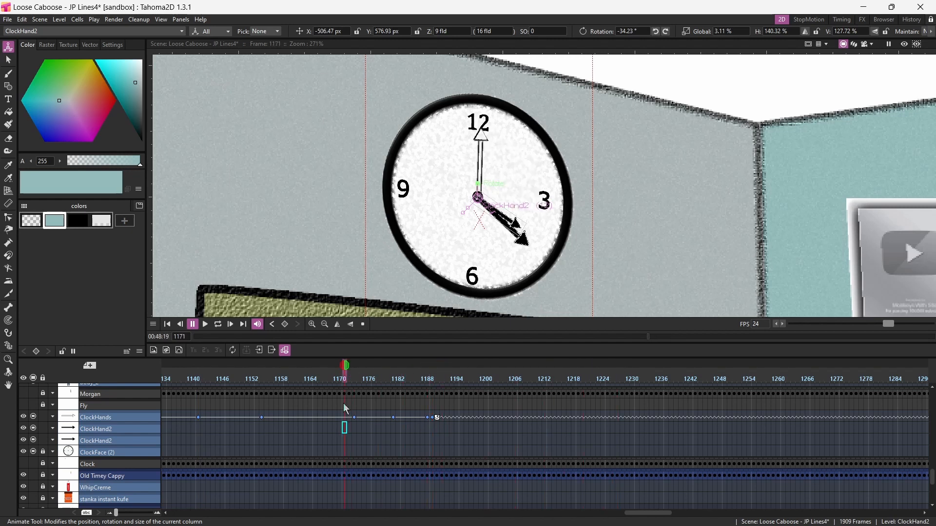
key("ctrl+z")
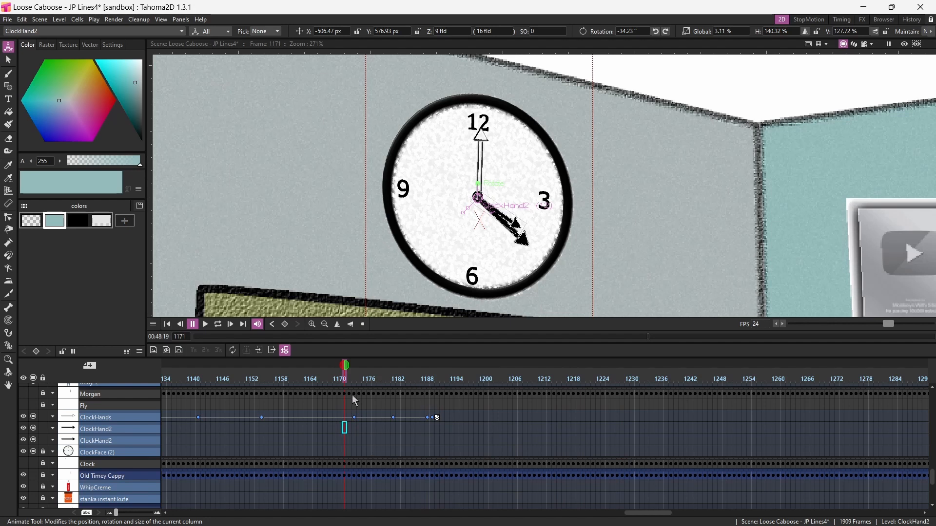
Try copying the ClockHands keyframes at frame 1189, and compare the white hand's position at frames 1188 and 1154
left_click_drag(348, 374, 418, 390)
left_click_drag(296, 422, 436, 427)
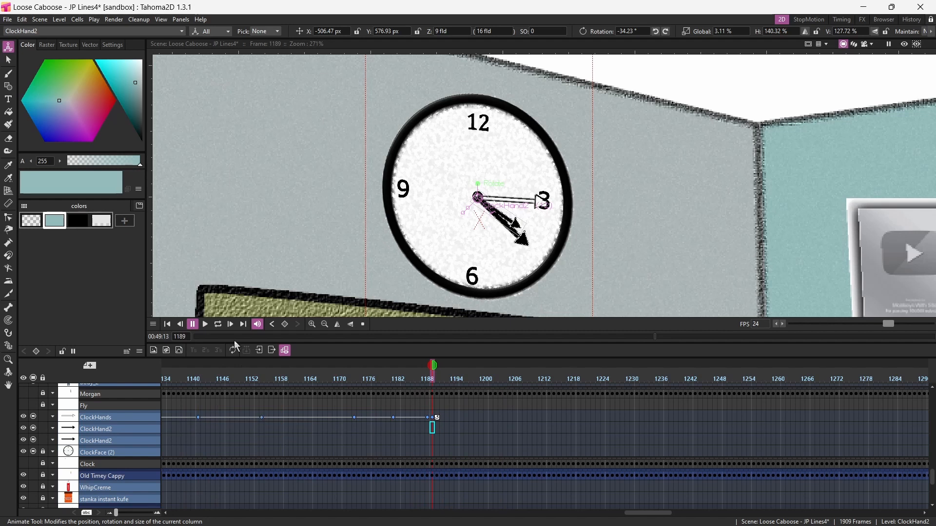
left_click(22, 20)
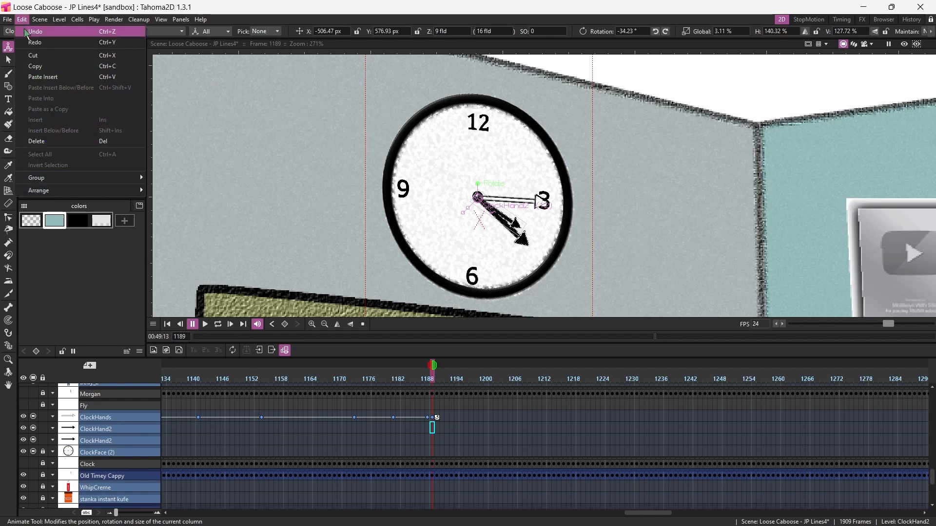
left_click(37, 66)
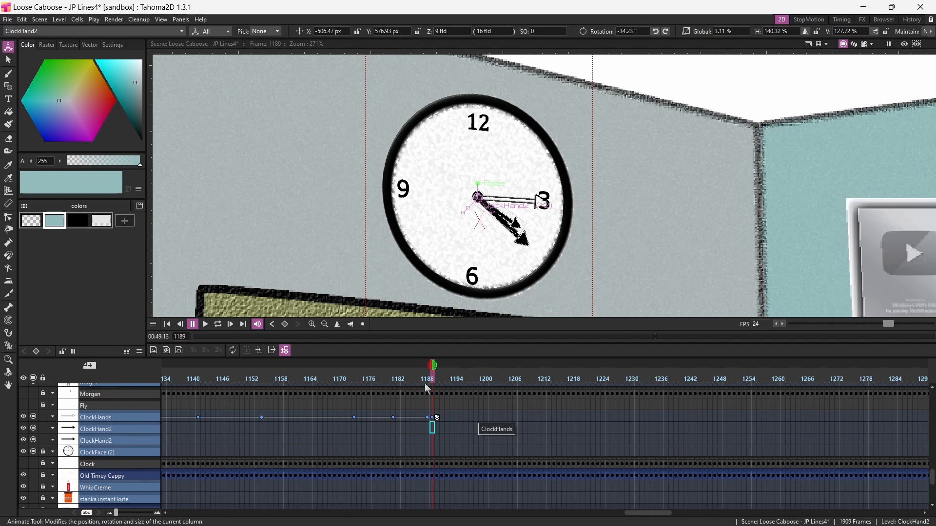
left_click_drag(436, 369, 431, 374)
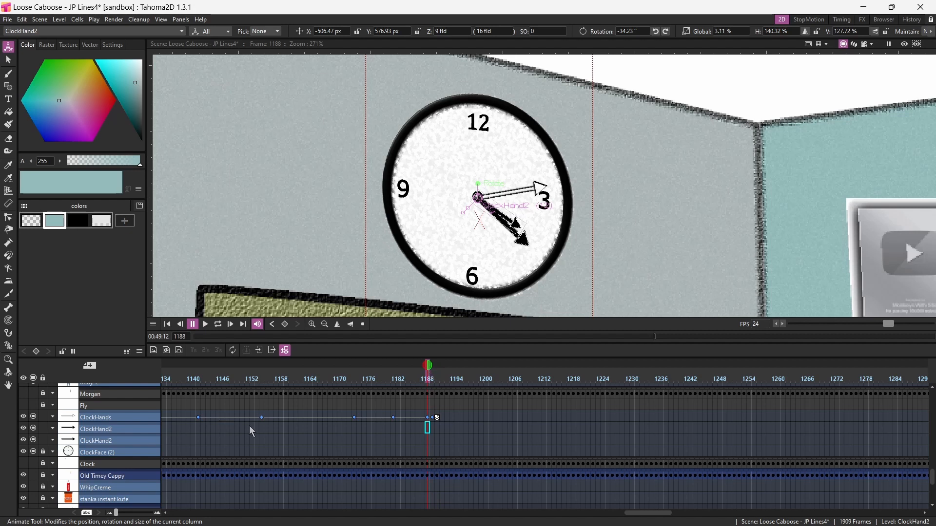
left_click(262, 423)
left_click(263, 428)
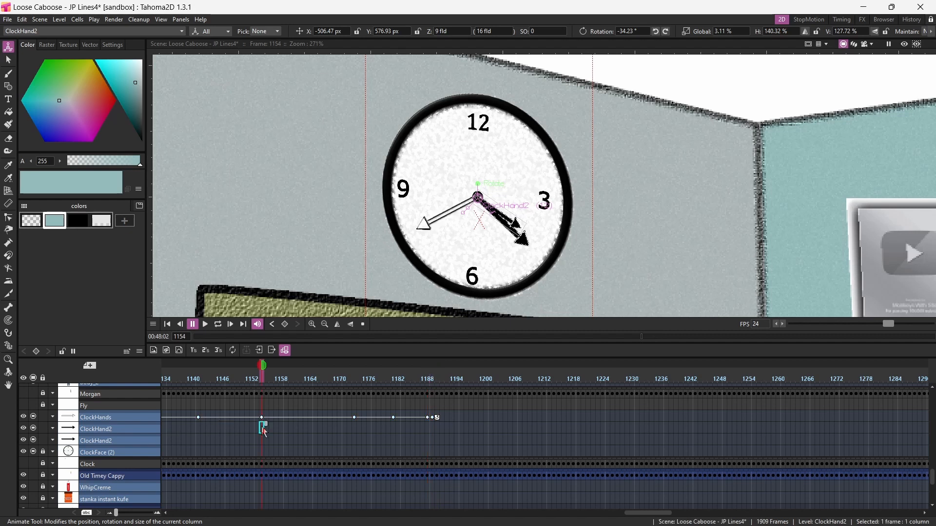
Select the ClockHands keyframes from frame 1154 through frame 1189 and copy them without removing the originals
left_click_drag(463, 418, 261, 425)
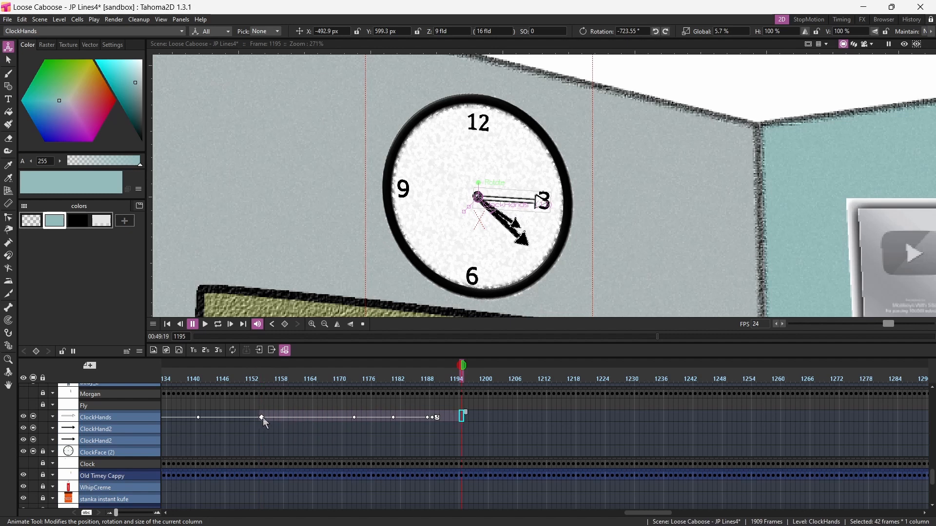
left_click(262, 418)
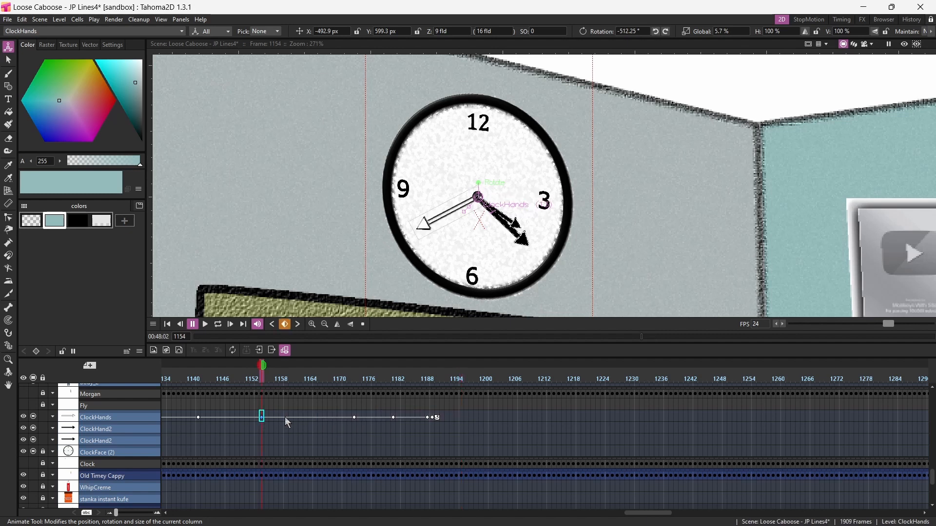
left_click(433, 418)
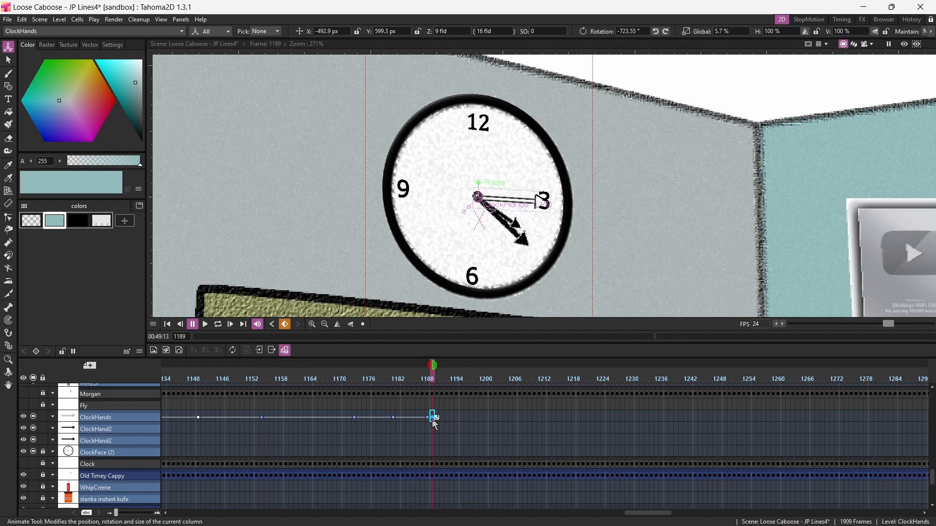
left_click(22, 23)
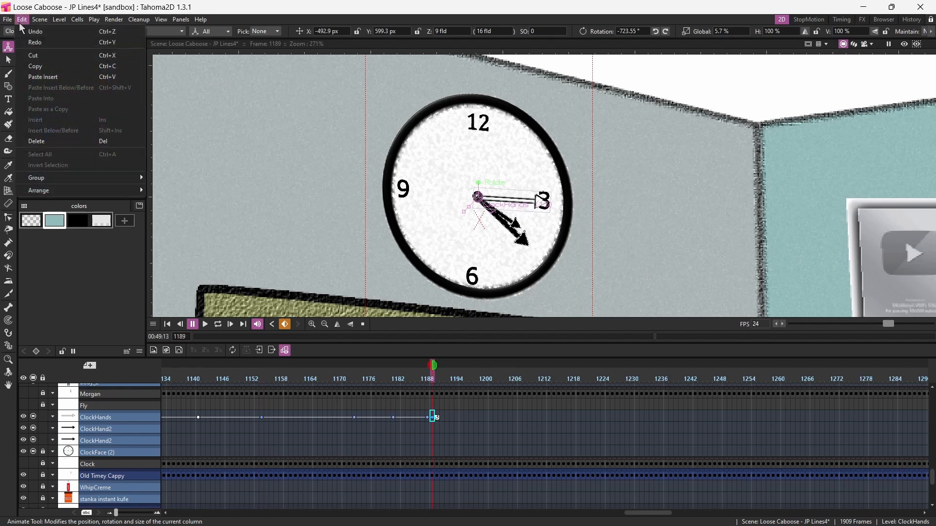
left_click(39, 57)
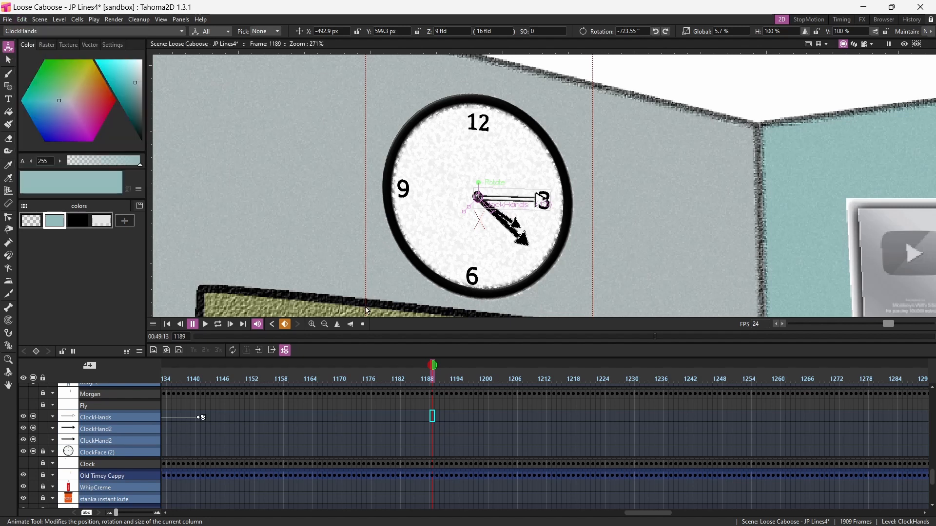
key("ctrl+z")
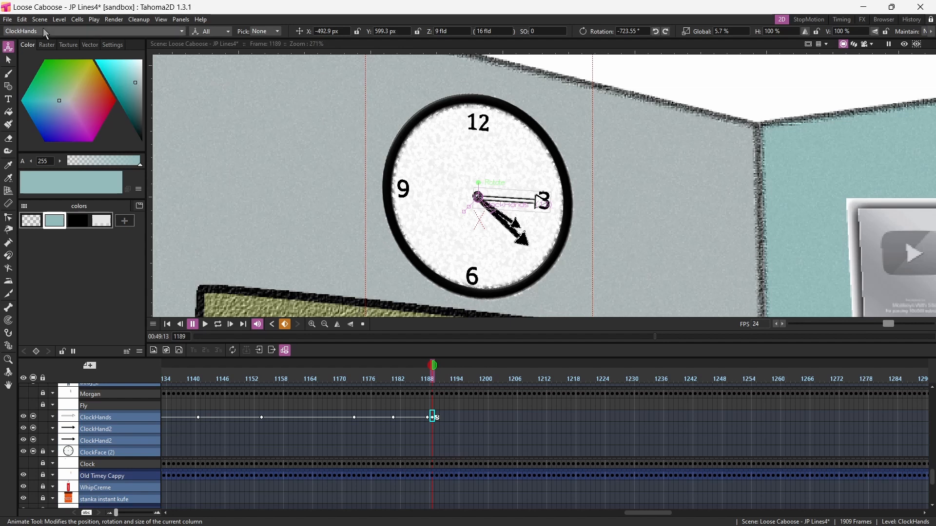
left_click(22, 20)
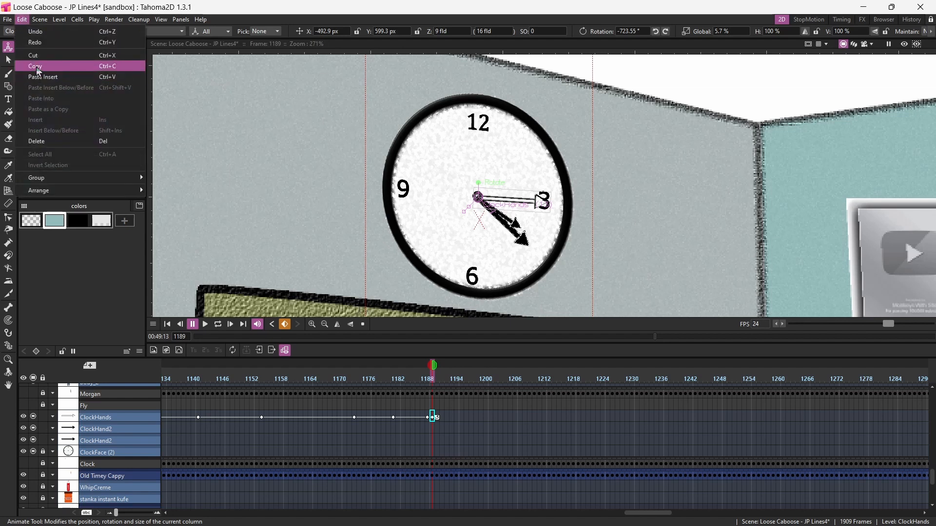
left_click(39, 70)
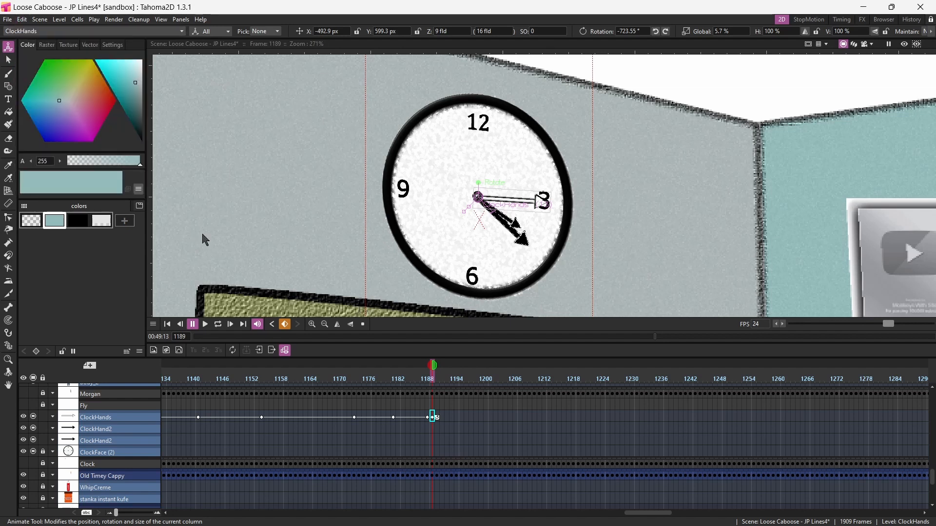
Paste the copied keyframe sequence into the ClockHands column at frame 1200 and again at frame 1246
left_click(486, 417)
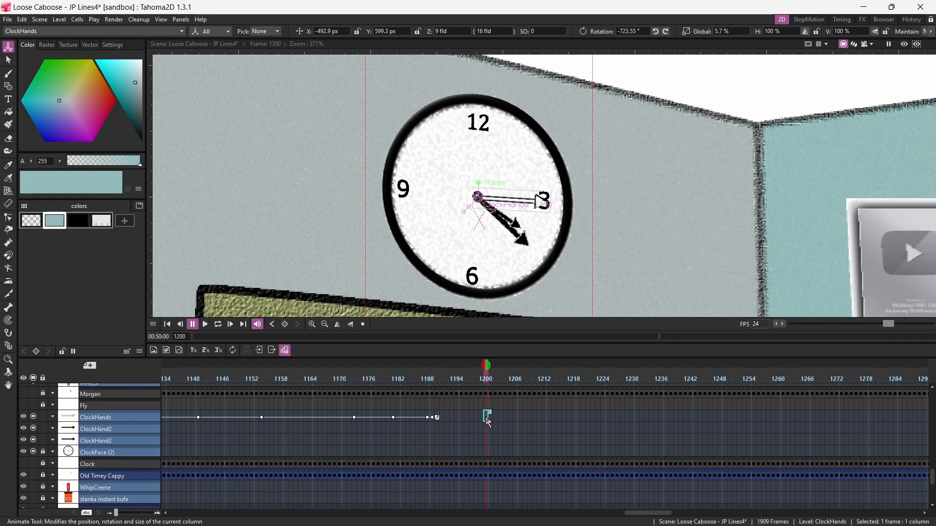
right_click(488, 419)
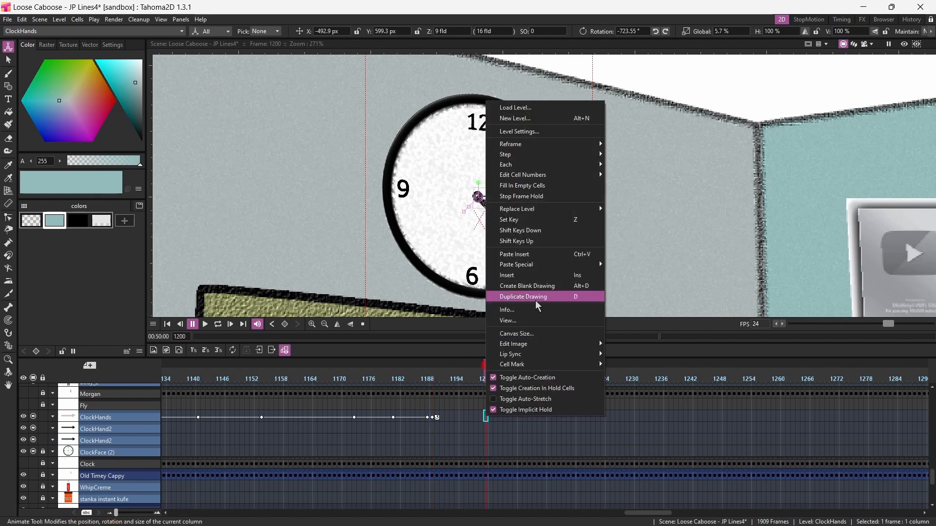
mouse_move(536, 266)
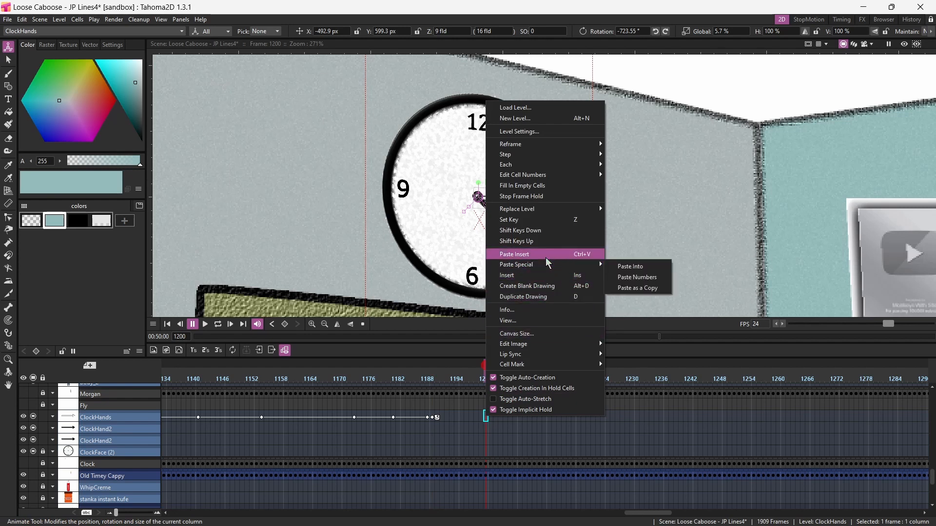
left_click(546, 259)
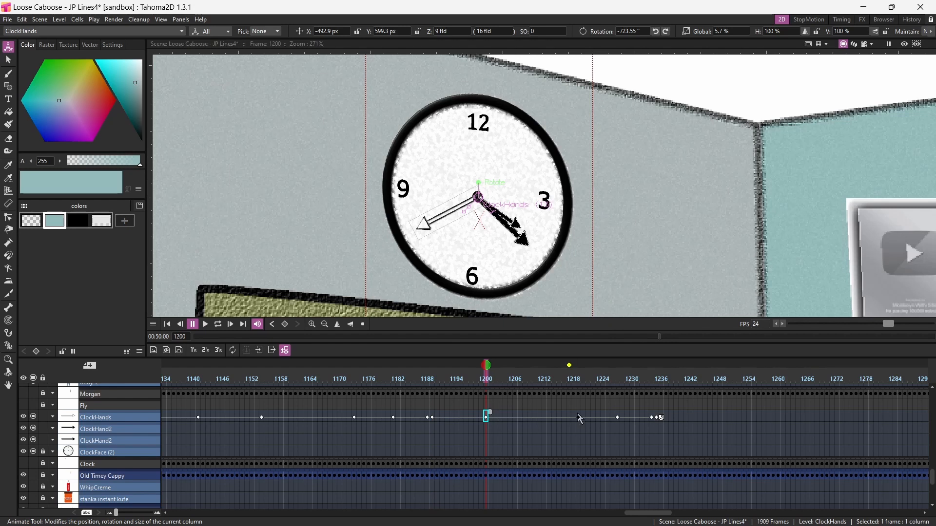
left_click(711, 419)
right_click(713, 418)
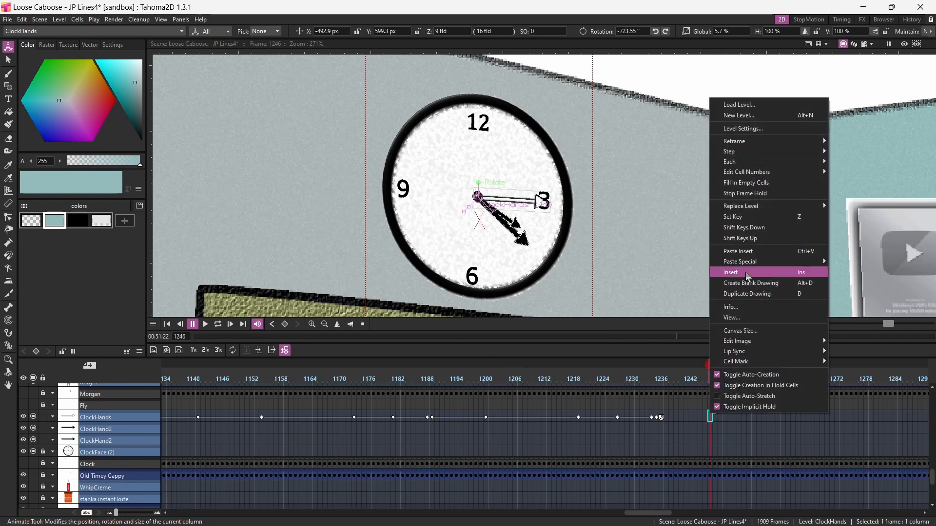
left_click(751, 254)
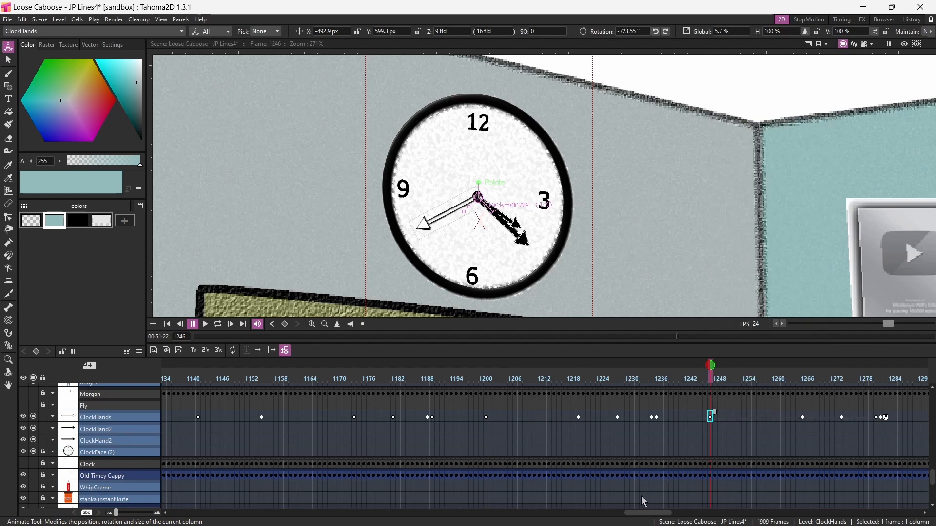
Paste another copy of the ClockHands keyframe sequence at frame 1294
left_click_drag(646, 516, 683, 516)
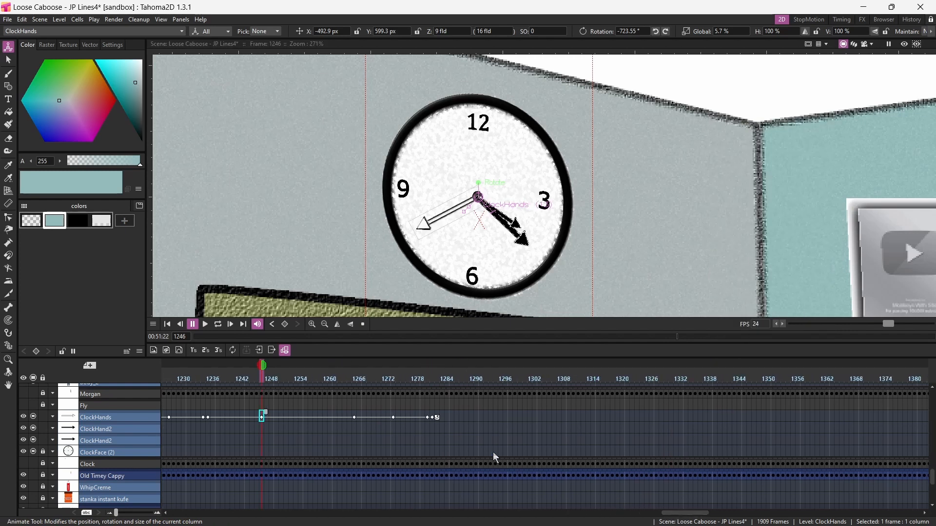
left_click(494, 417)
right_click(494, 417)
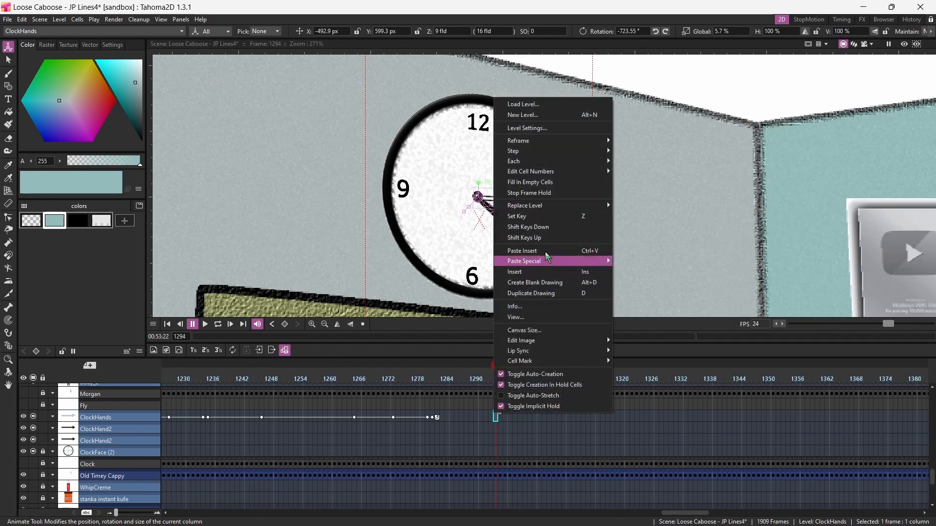
left_click(544, 227)
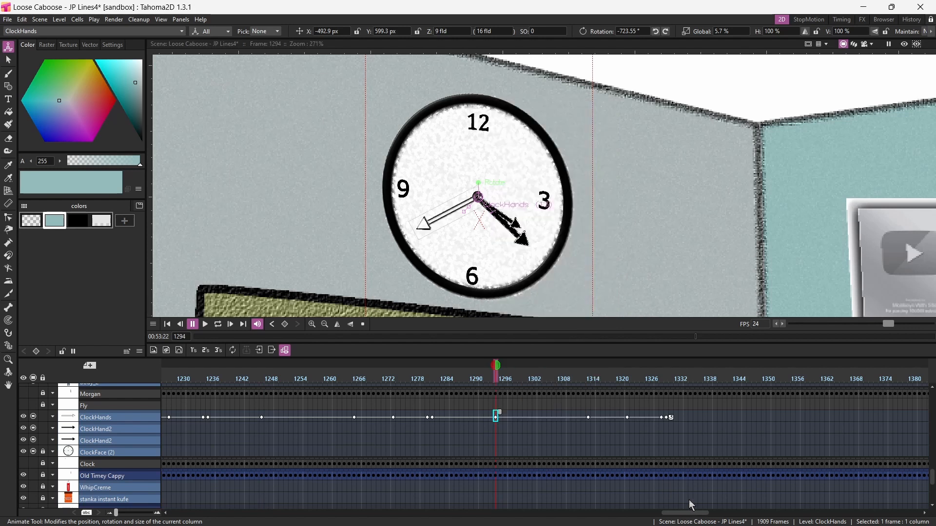
Extend the ClockHands rotation by pasting the keyframe sequence at frame 1357 and again at about frame 1409
left_click_drag(697, 516, 726, 516)
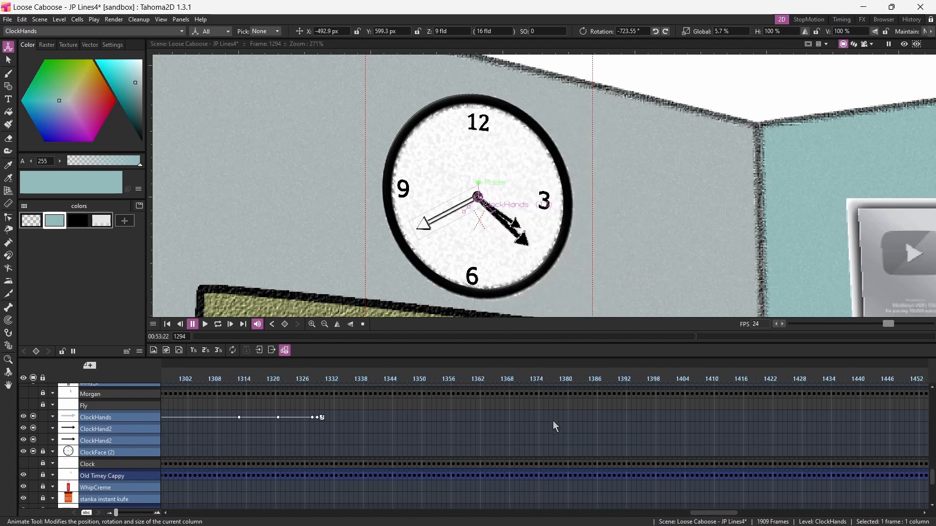
left_click(453, 418)
right_click(454, 417)
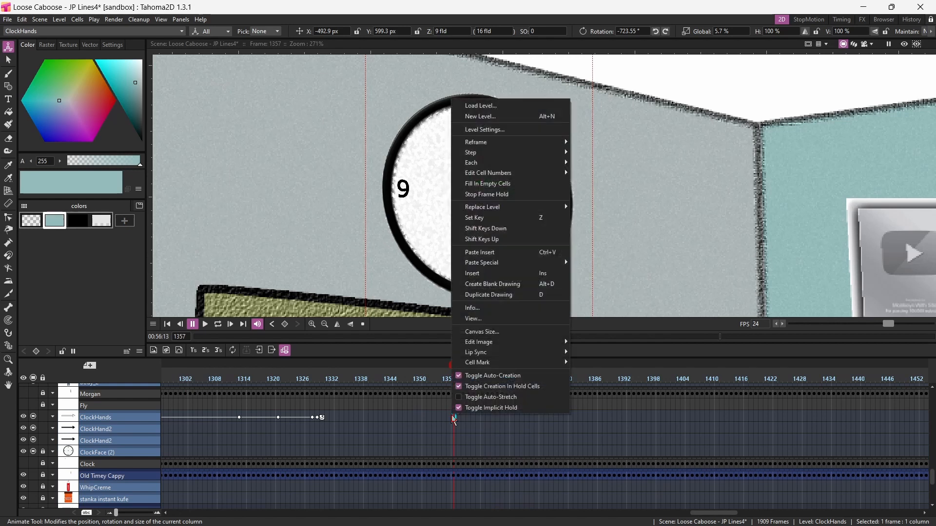
left_click(483, 252)
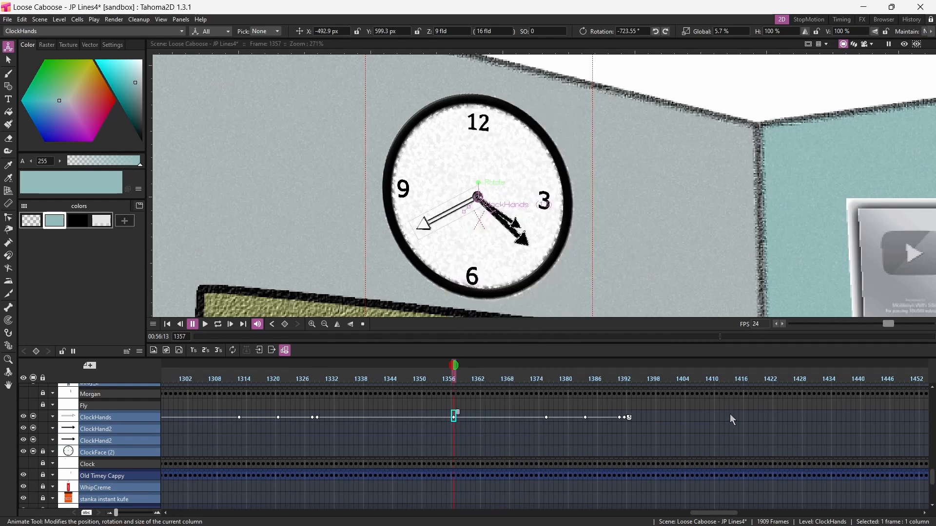
right_click(707, 411)
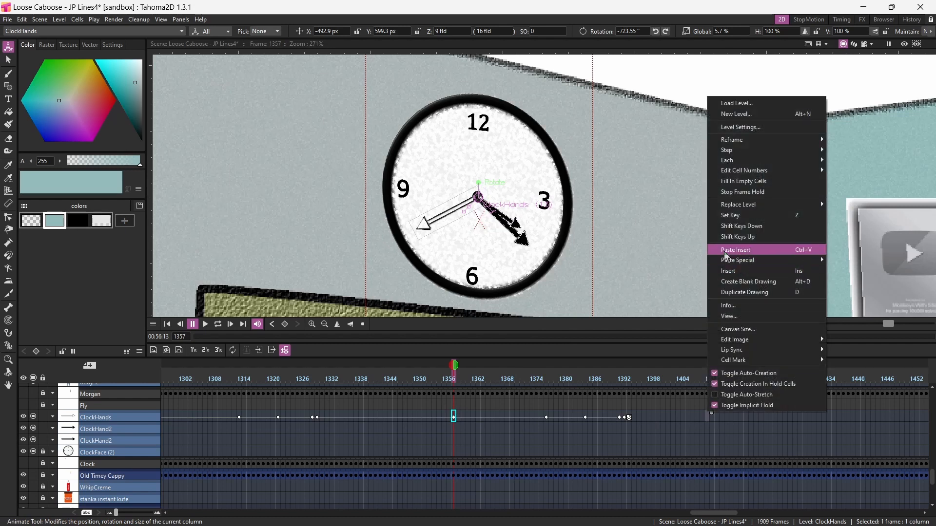
left_click(820, 257)
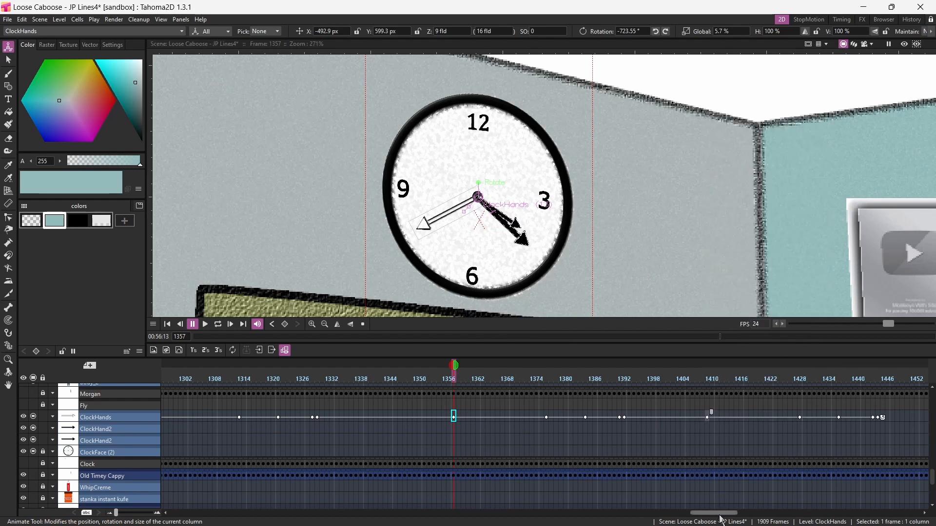
Paste the copied ClockHands keyframe sequence at frame 1468 and again at frame 1513
left_click_drag(719, 512, 747, 512)
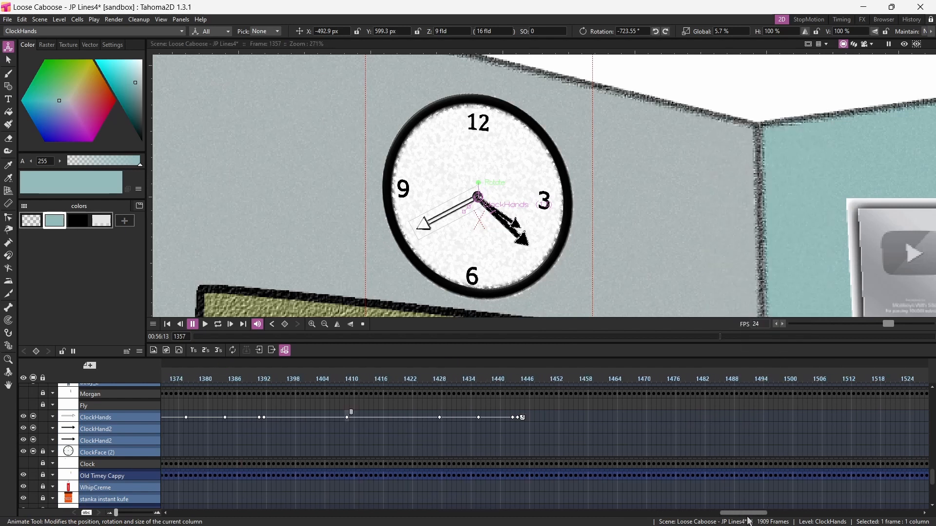
left_click(635, 416)
right_click(634, 416)
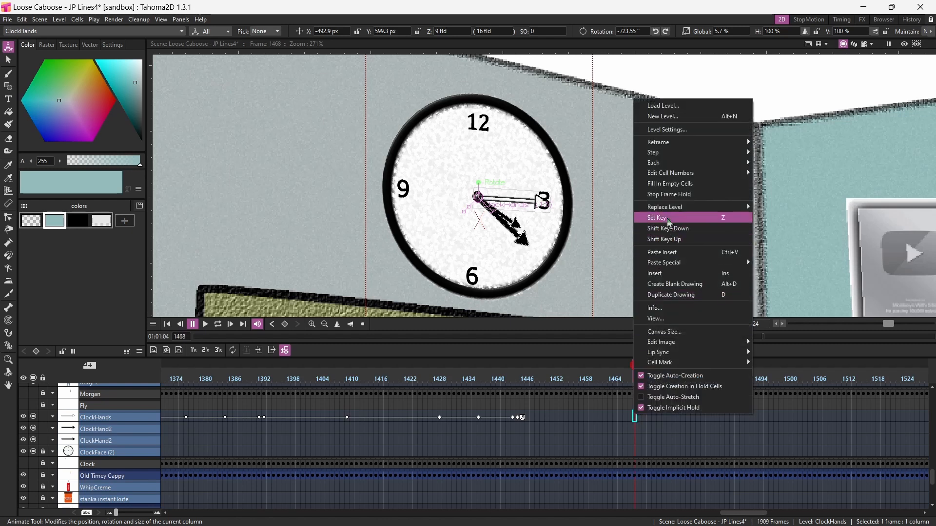
left_click(681, 252)
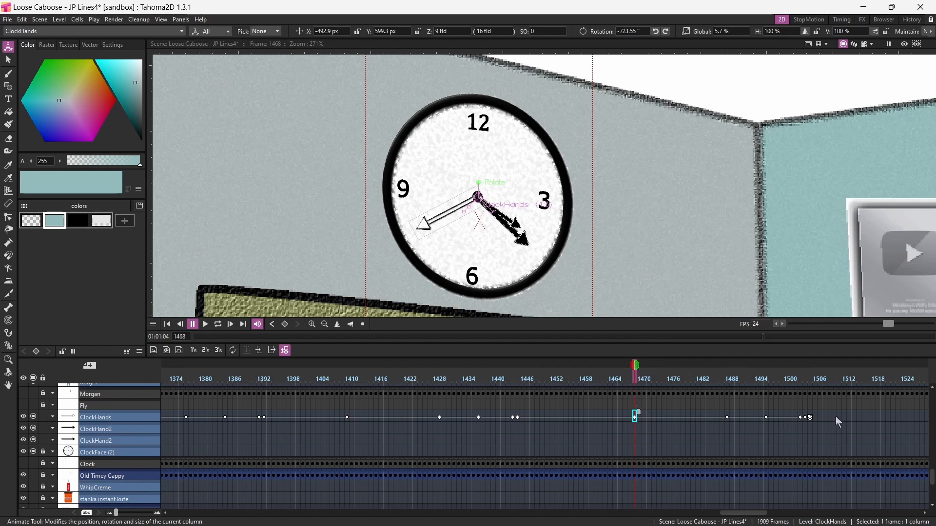
left_click(854, 418)
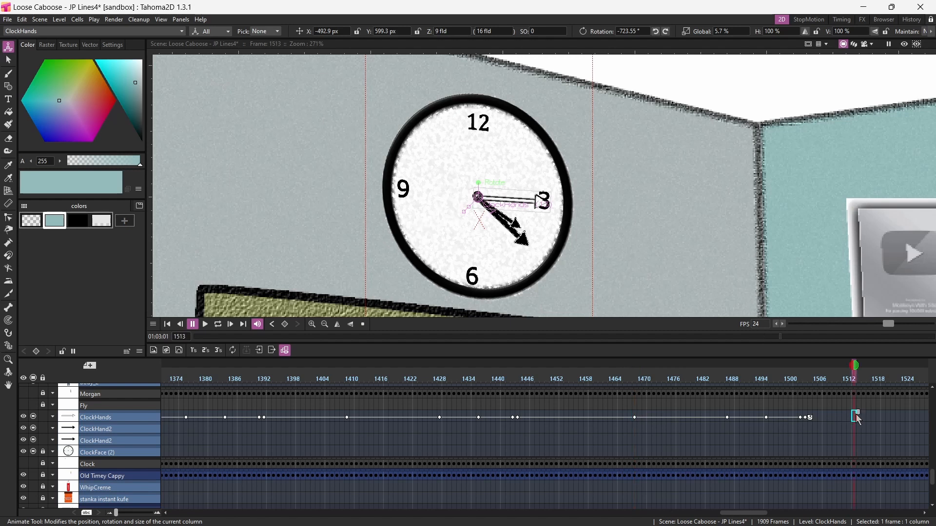
right_click(855, 418)
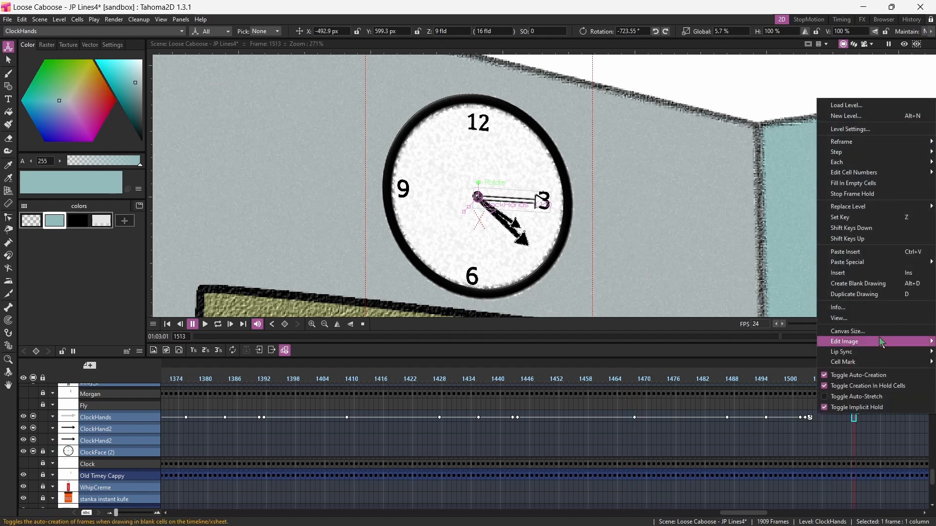
left_click(876, 253)
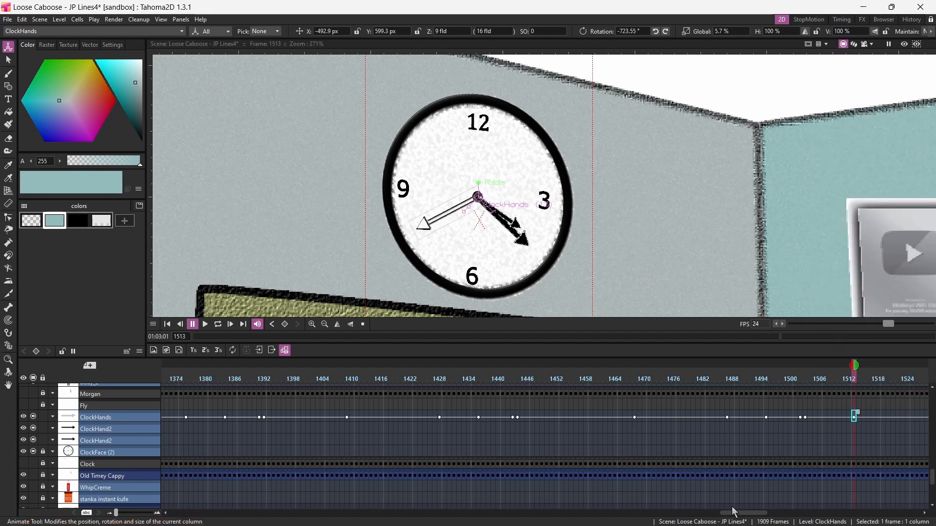
Play back the repeated clock-hand rotation up to about frame 1276, and undo the pasted ClockHands keyframe copies
left_click_drag(736, 513, 564, 512)
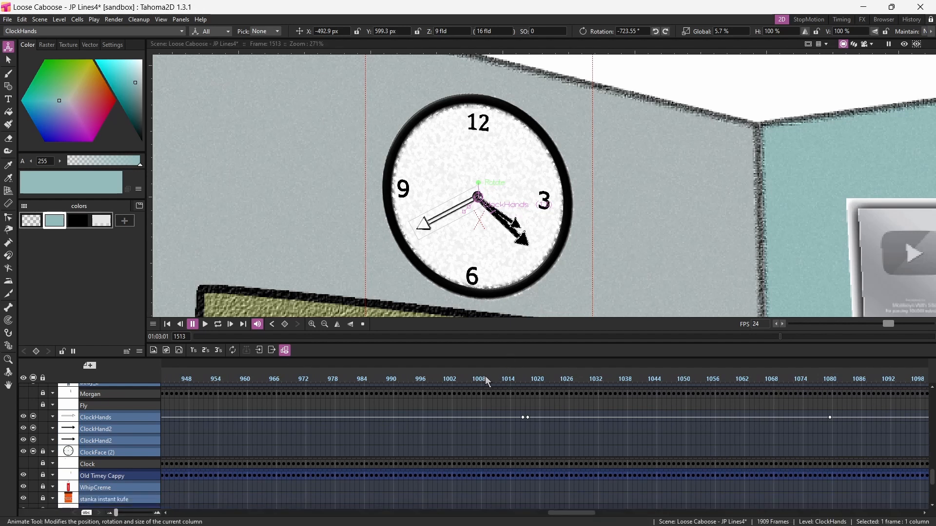
left_click_drag(486, 379, 211, 385)
left_click(204, 325)
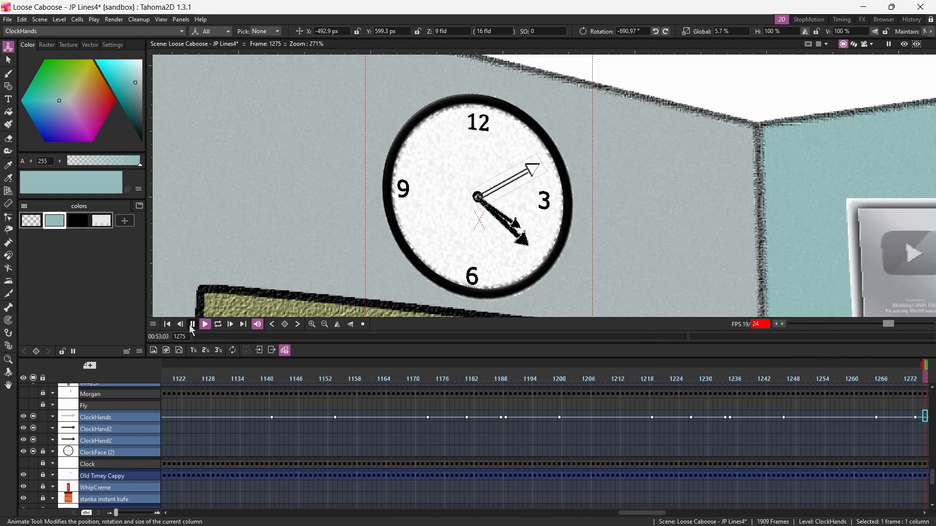
left_click(193, 325)
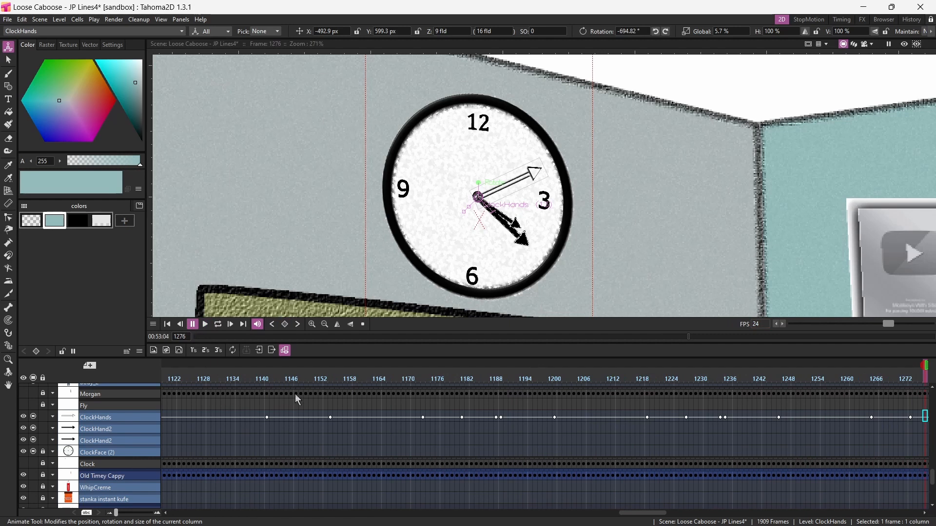
key("ctrl+z")
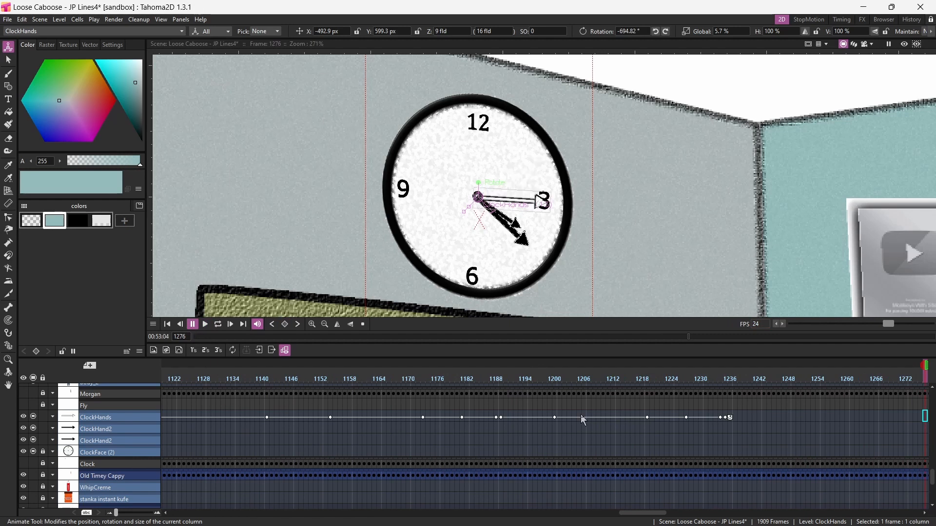
key("ctrl+z")
Play the clock-hand animation from frame 830 to about frame 1201 to review its acceleration
left_click_drag(419, 372, 540, 398)
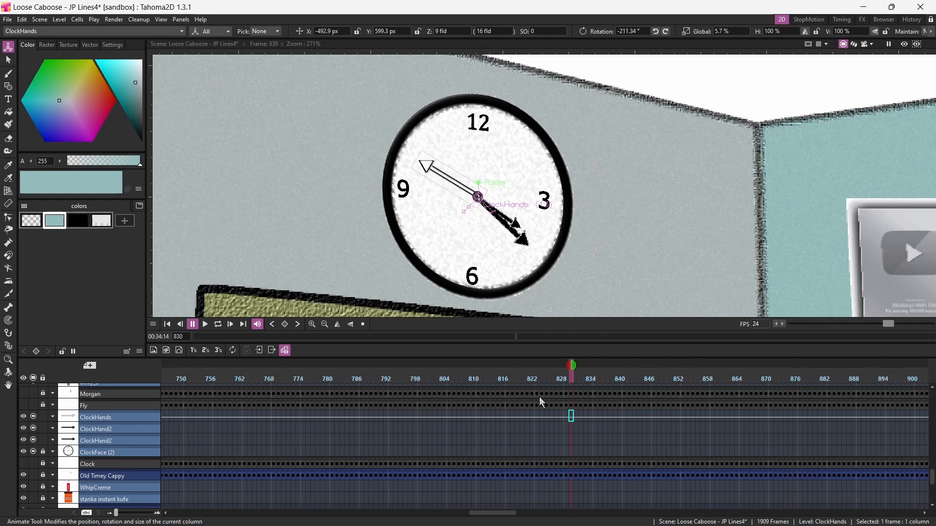
left_click(205, 325)
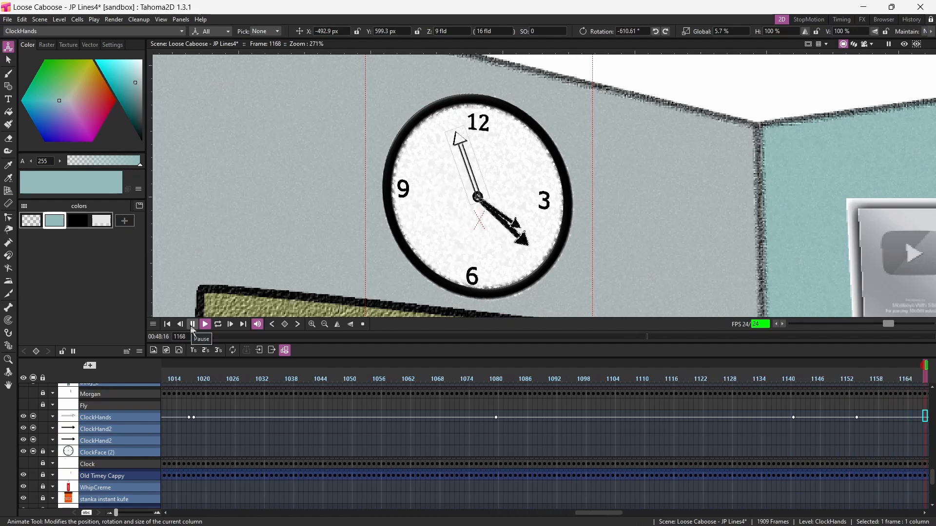
left_click(193, 327)
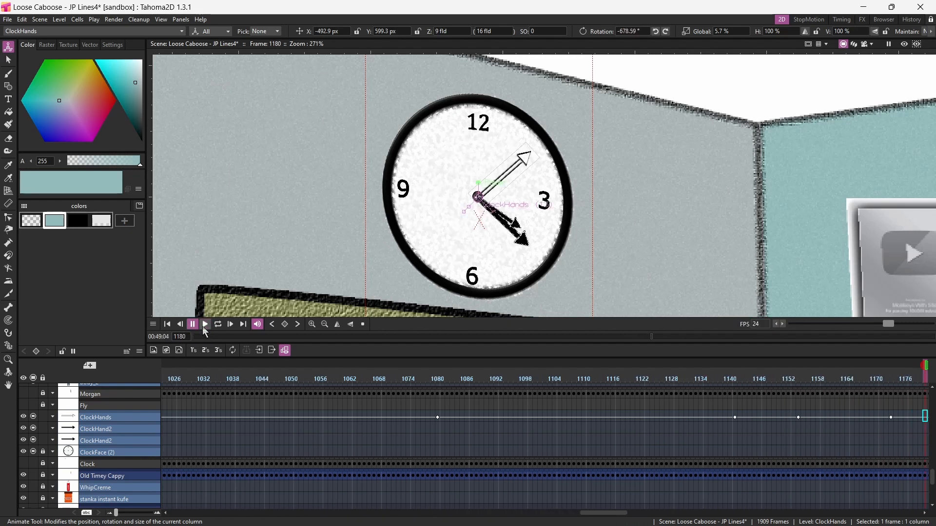
left_click(204, 326)
left_click(191, 326)
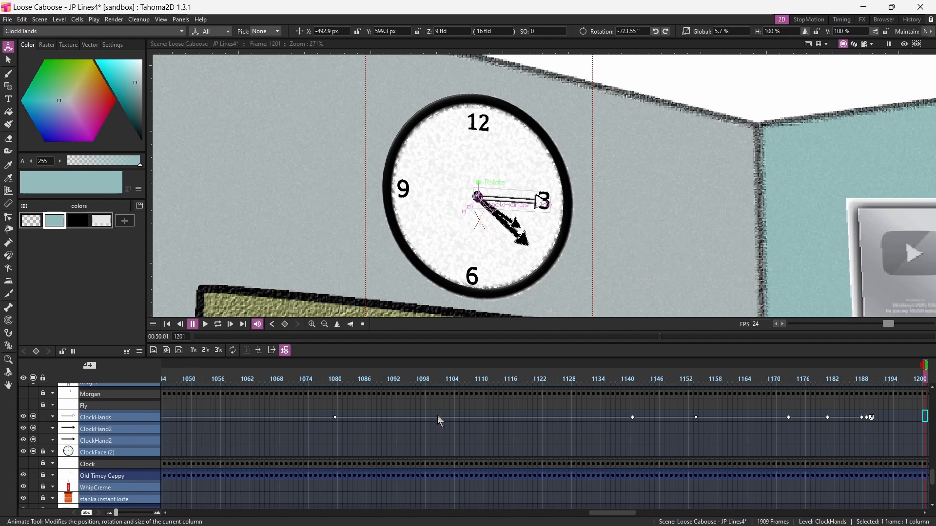
Select the ClockHands keyframes from frame 1141 through 1189 and move them earlier so they span frames 1104 to 1152
left_click(631, 418)
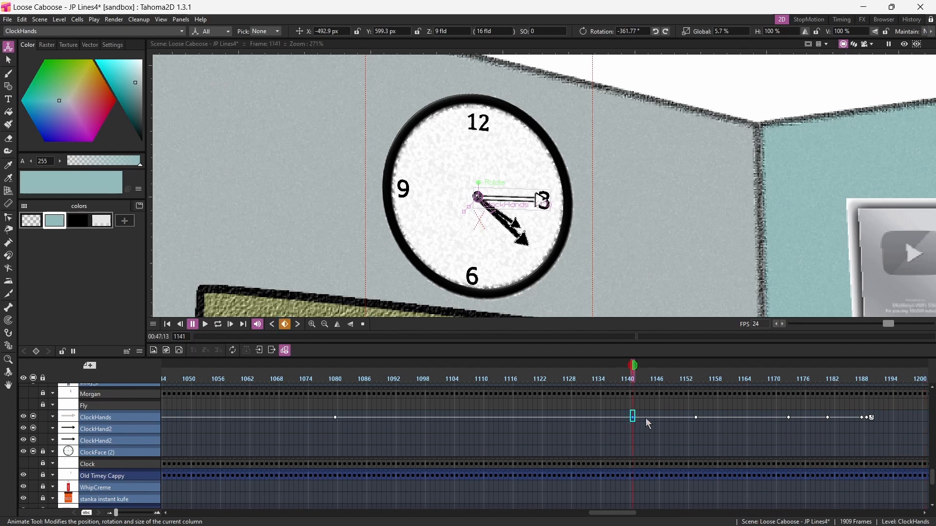
left_click(696, 417)
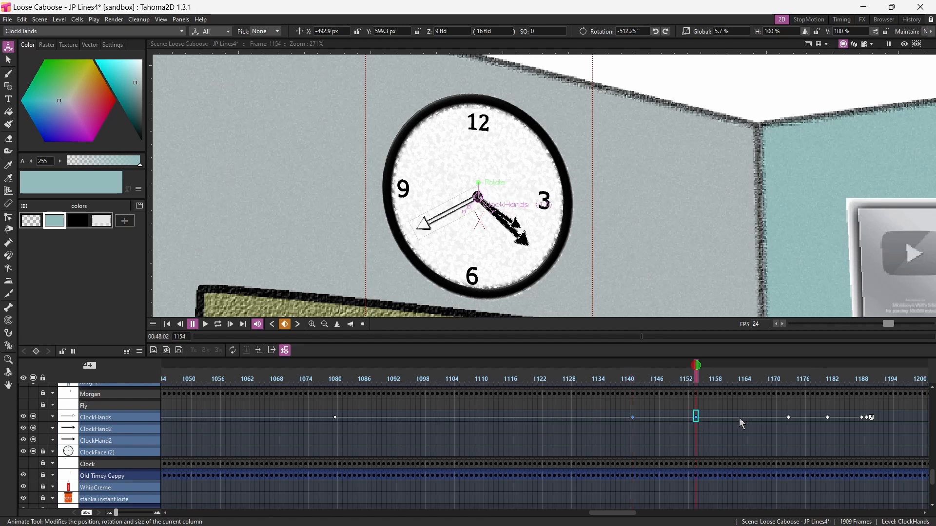
left_click(790, 418)
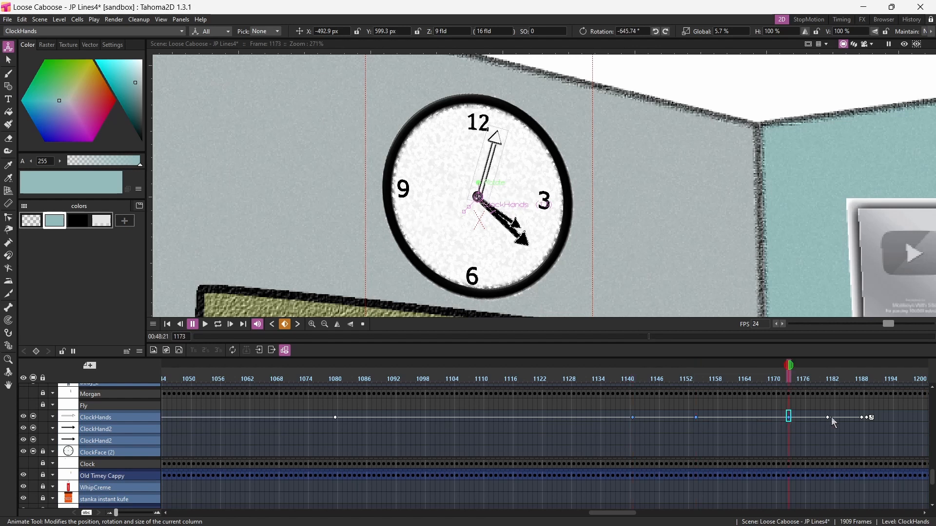
left_click(829, 417)
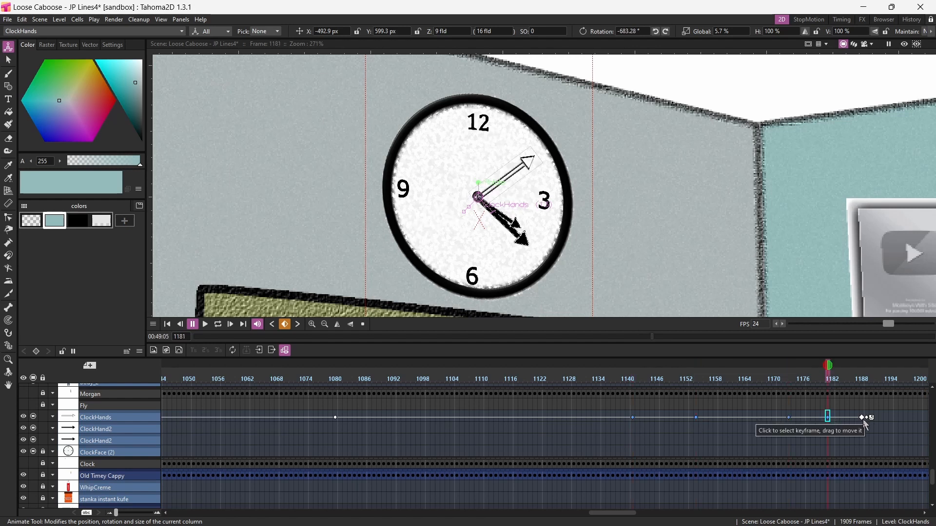
left_click(866, 418)
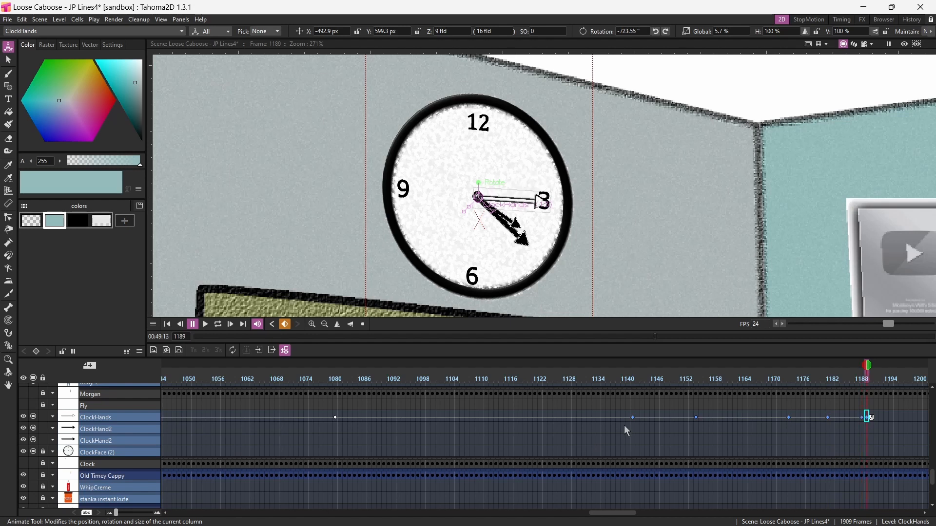
left_click_drag(632, 417, 603, 429)
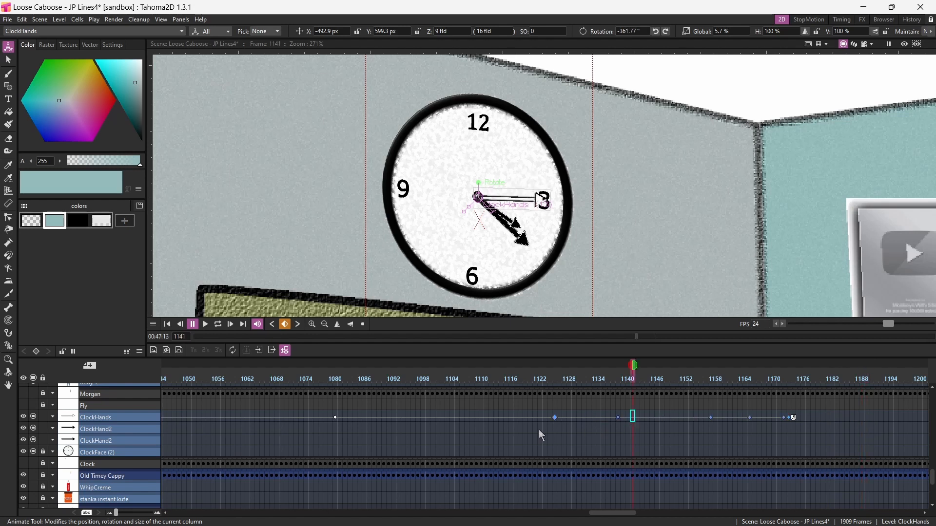
left_click_drag(451, 433, 451, 434)
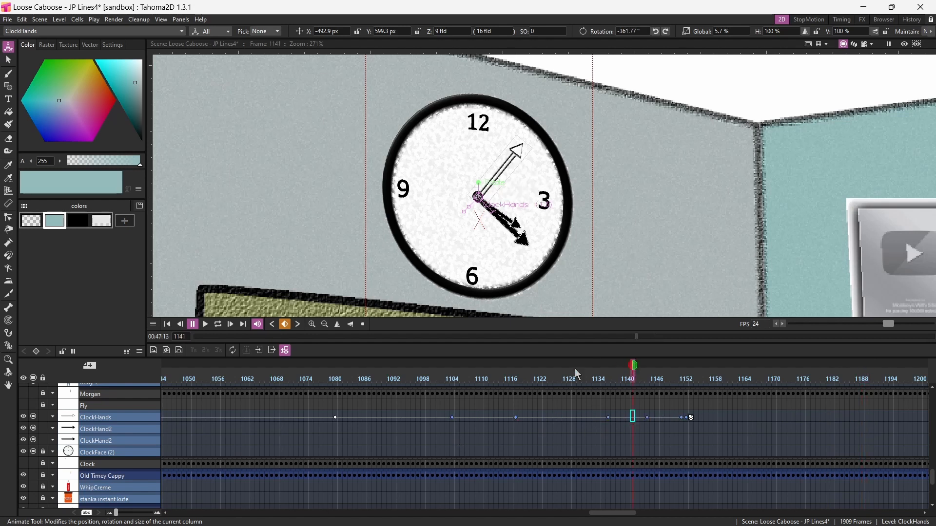
left_click_drag(575, 369, 662, 428)
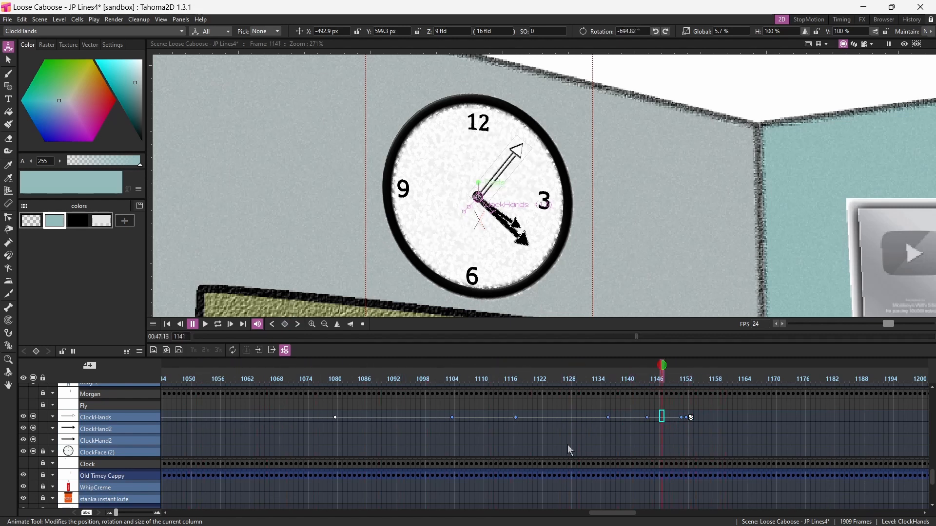
left_click_drag(570, 450, 687, 448)
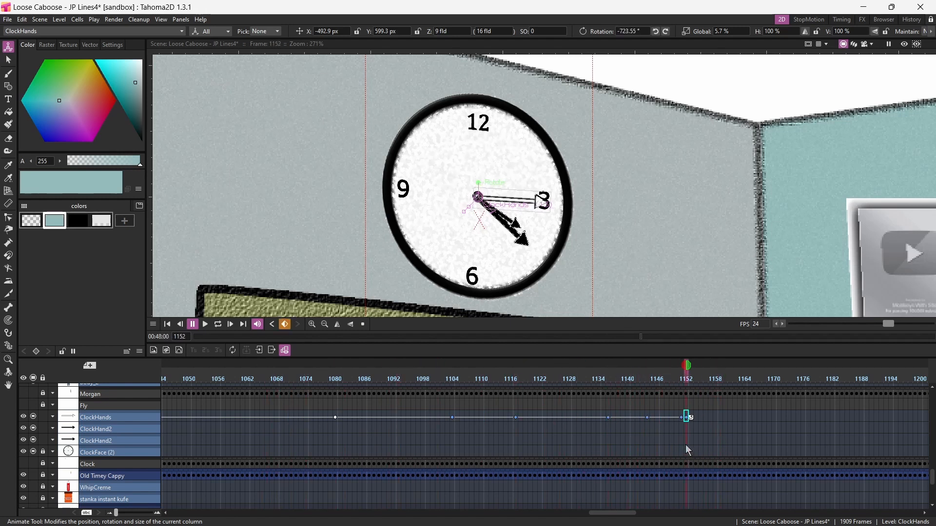
Add the frame 1080 keyframe to the ClockHands selection and copy the keyframes through frame 1152
left_click(336, 417)
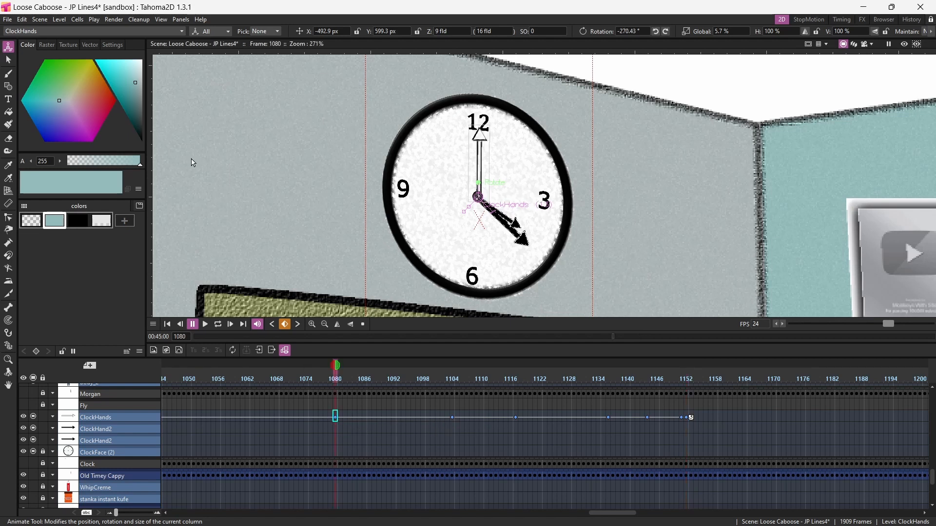
left_click(21, 19)
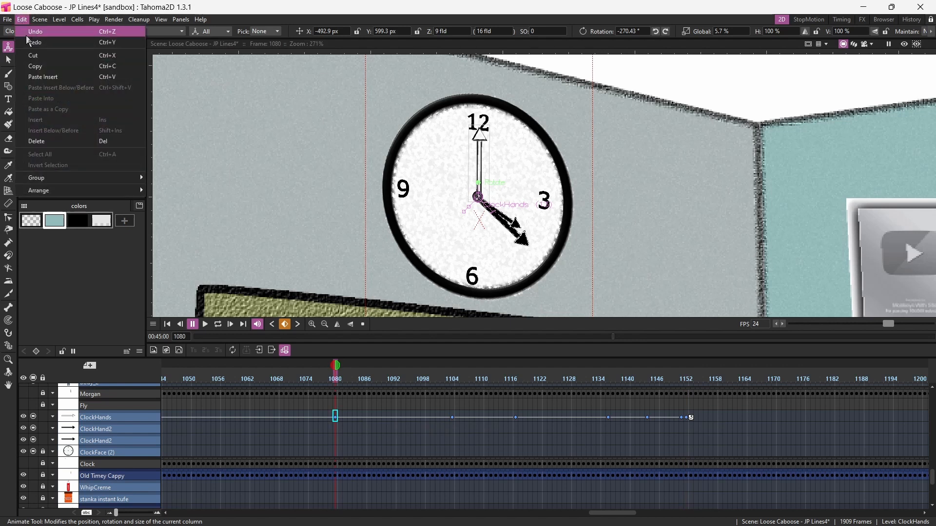
left_click(35, 66)
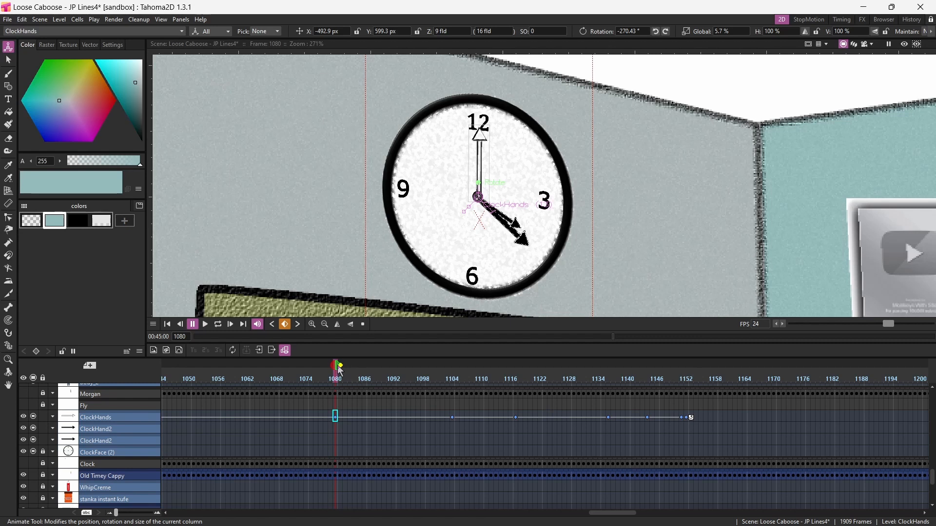
left_click_drag(337, 369, 555, 431)
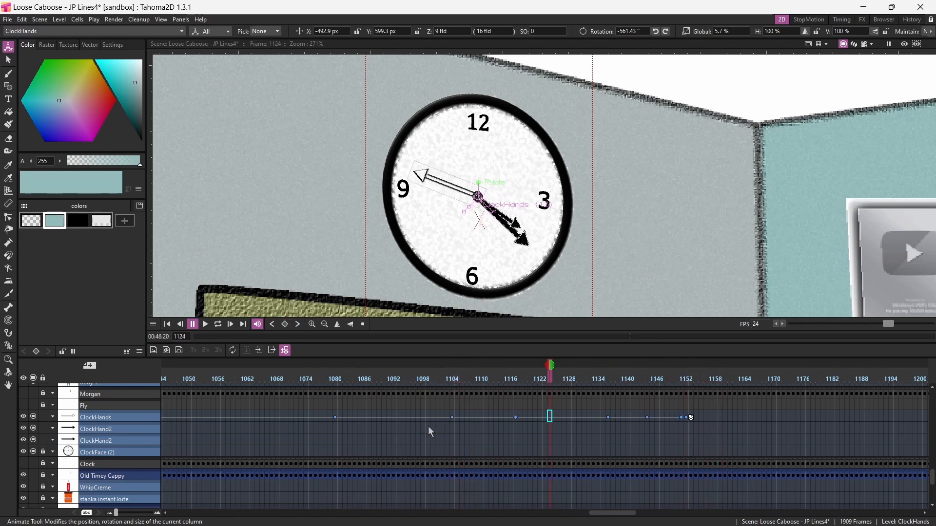
Clear the ClockHands keyframe selection and save the scene
left_click(453, 420)
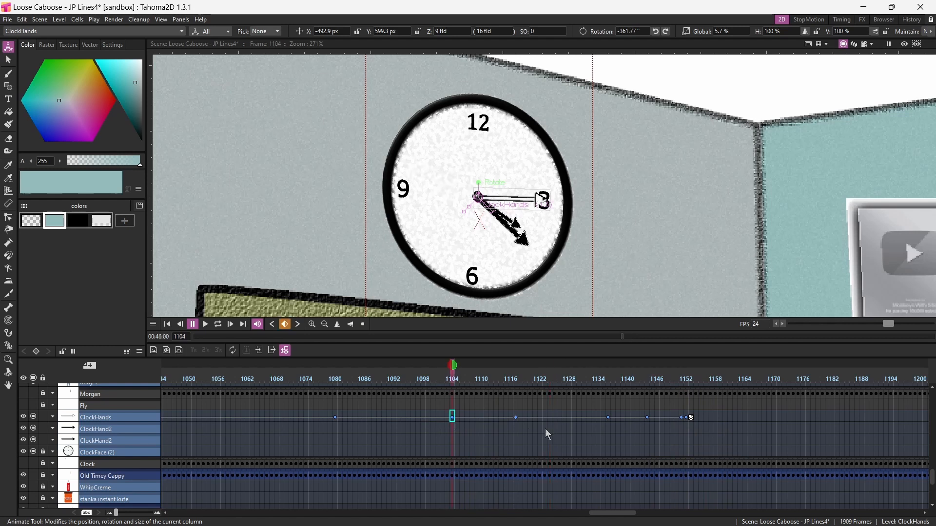
left_click(682, 438)
key("ctrl+s")
key("period")
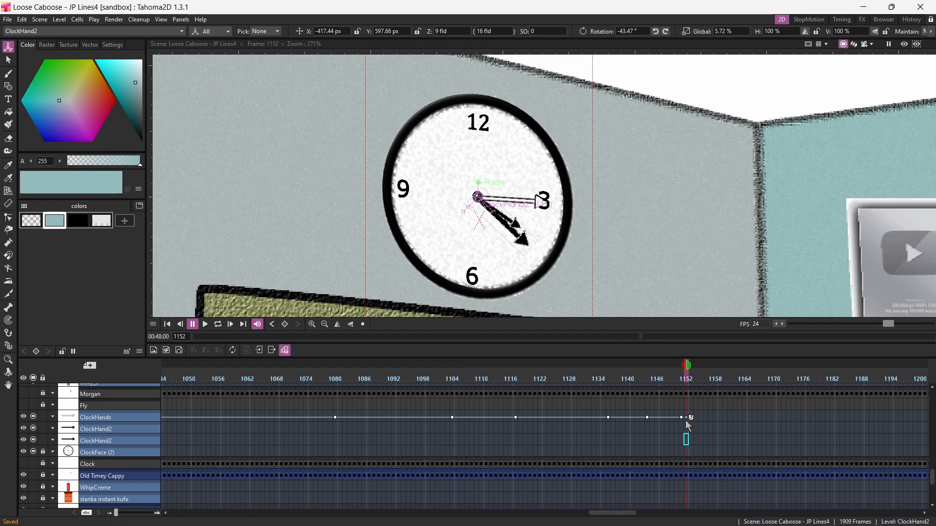
Select the ClockHands keyframes from frame 1104 through frame 1152 and copy them
left_click(452, 418)
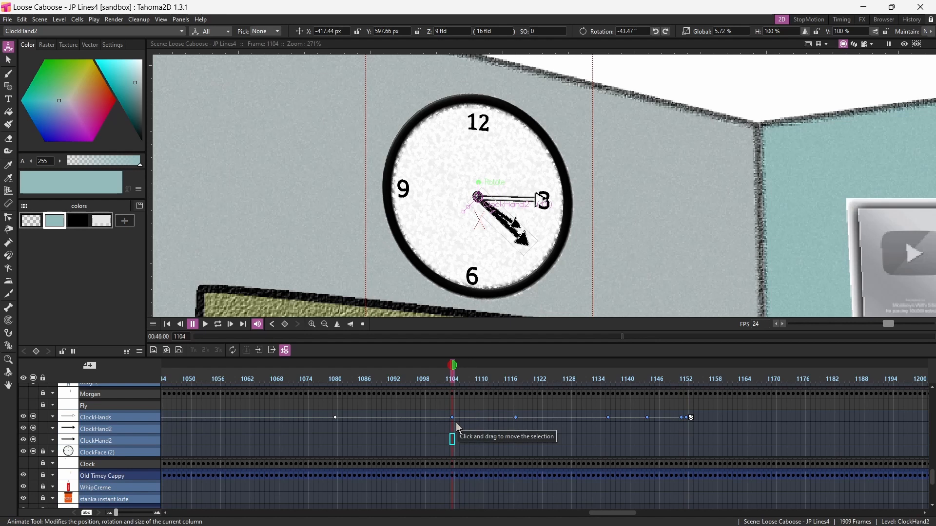
left_click(28, 20)
left_click(46, 74)
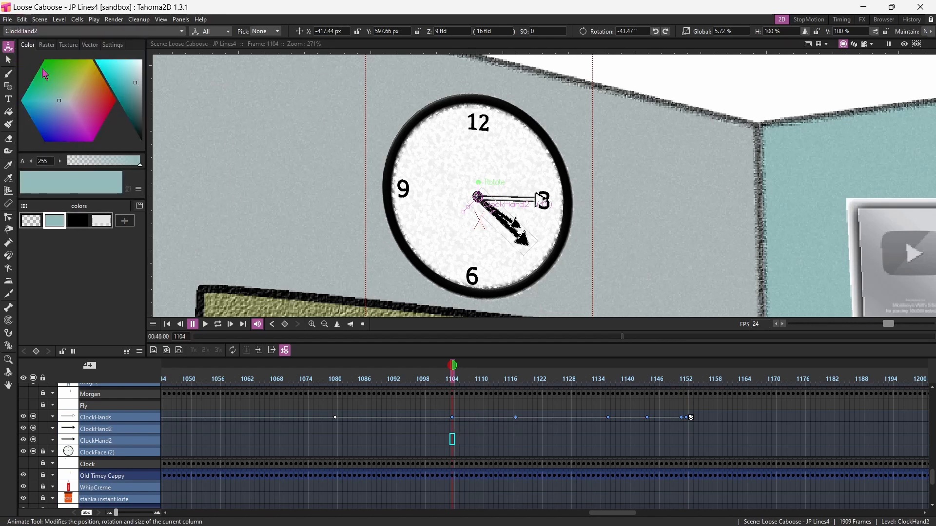
Paste the copied keyframes into the ClockHands timeline starting at frame 1153
left_click(687, 379)
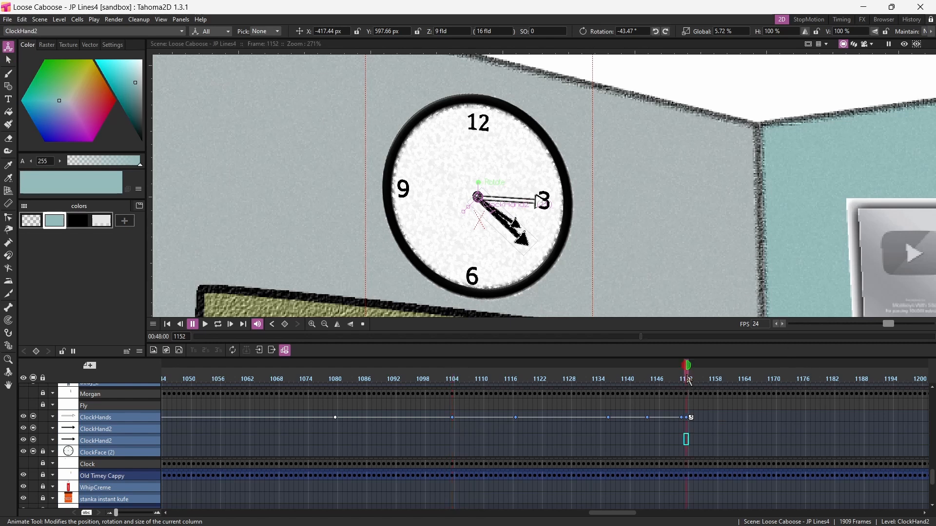
left_click(694, 417)
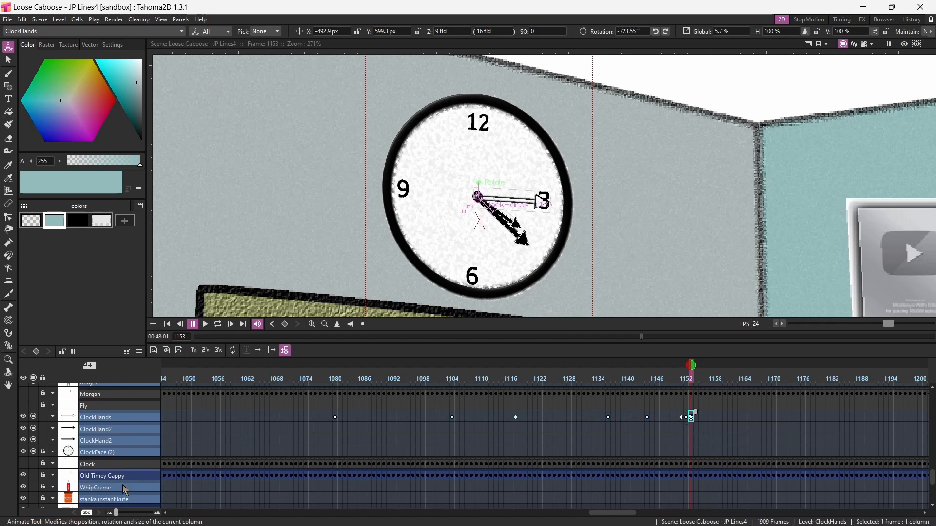
left_click_drag(118, 514, 123, 519)
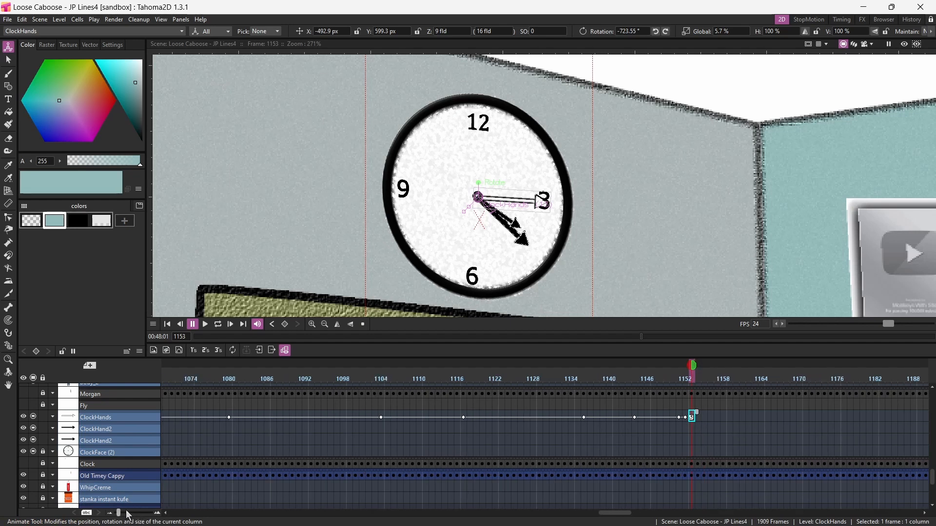
left_click_drag(121, 517, 135, 516)
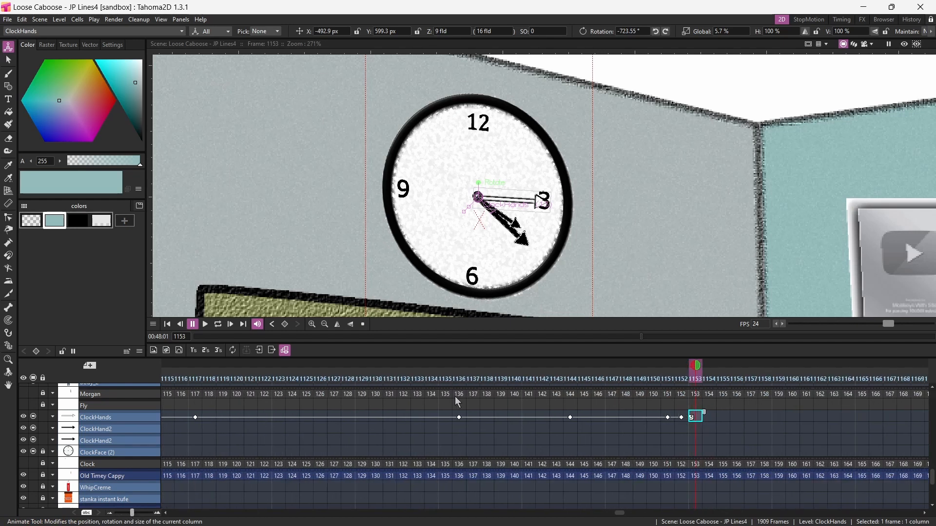
left_click(110, 416)
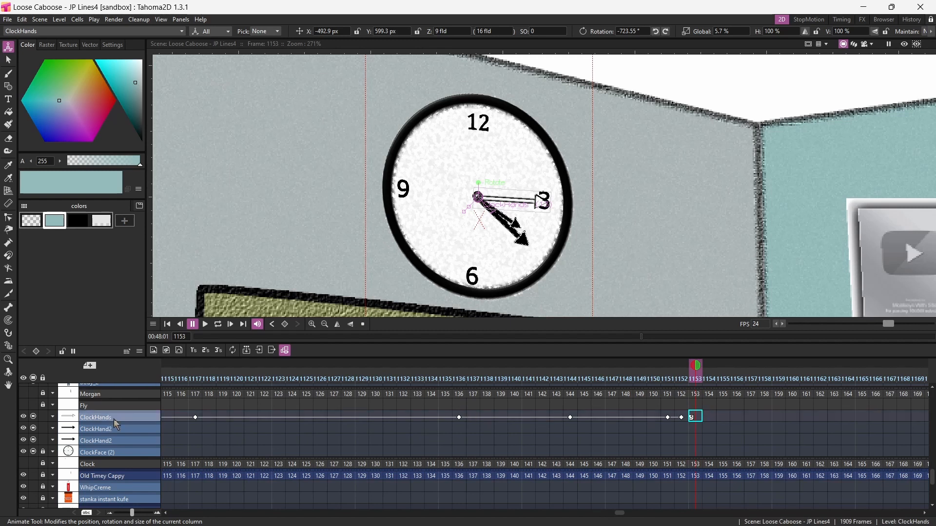
left_click(702, 421)
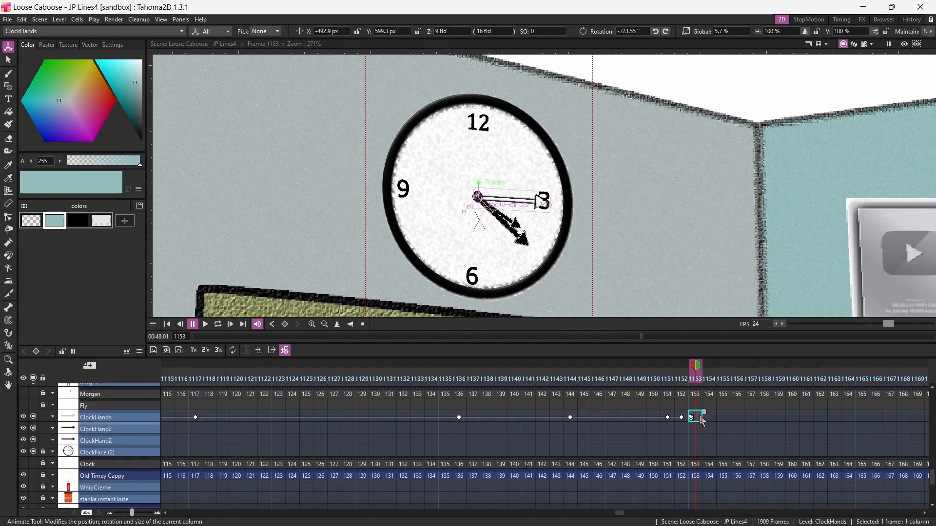
left_click(22, 20)
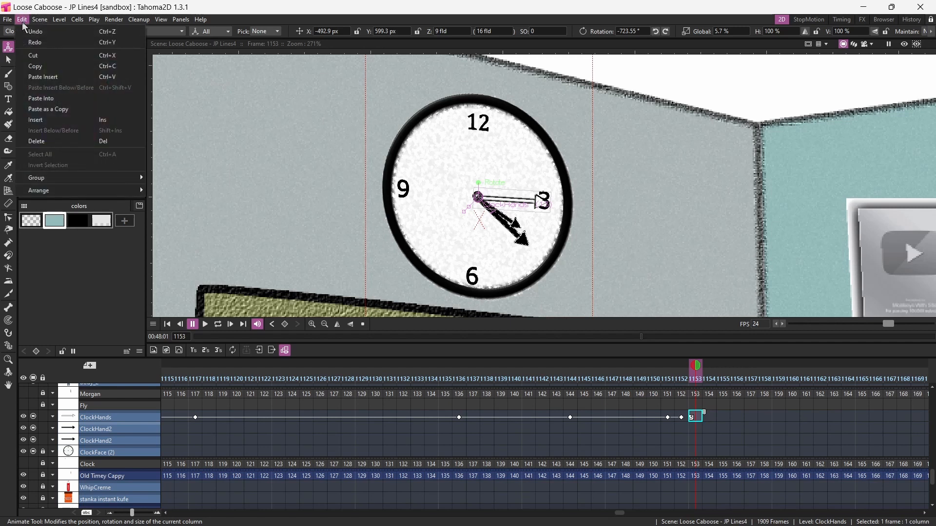
left_click(36, 77)
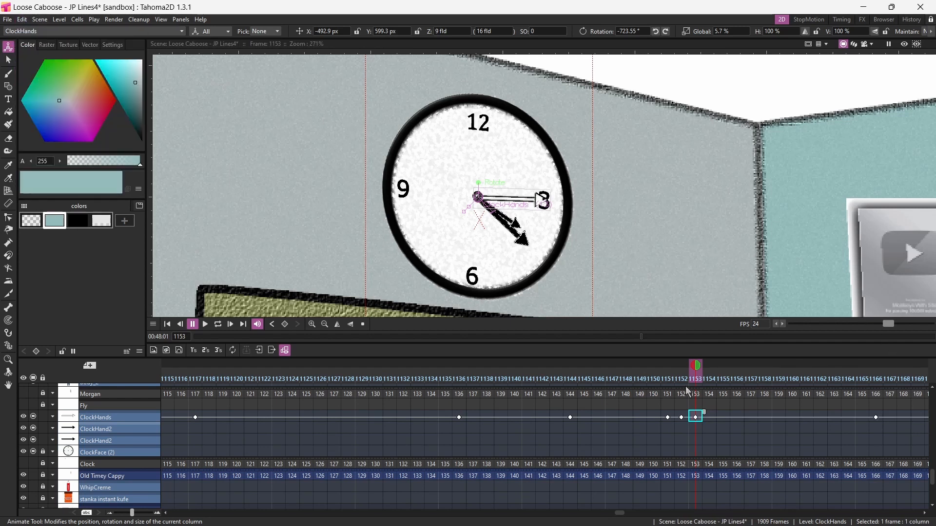
Play the clock animation from frame 1126 past frame 1200 to check the repeated spin
left_click_drag(696, 367, 371, 415)
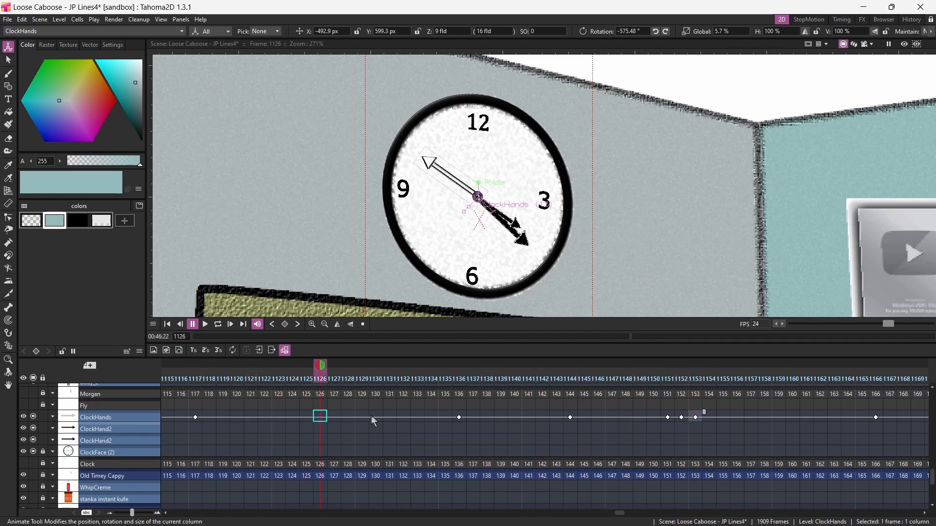
left_click(206, 325)
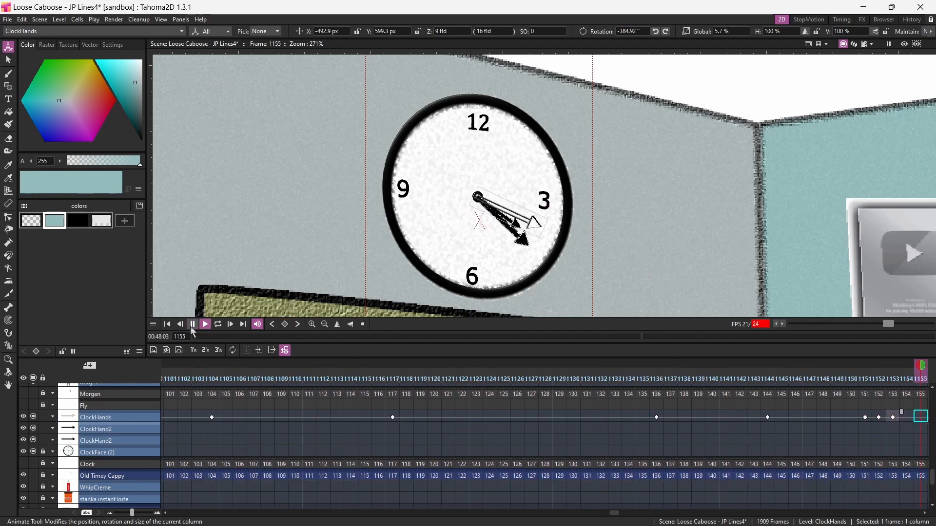
left_click(191, 327)
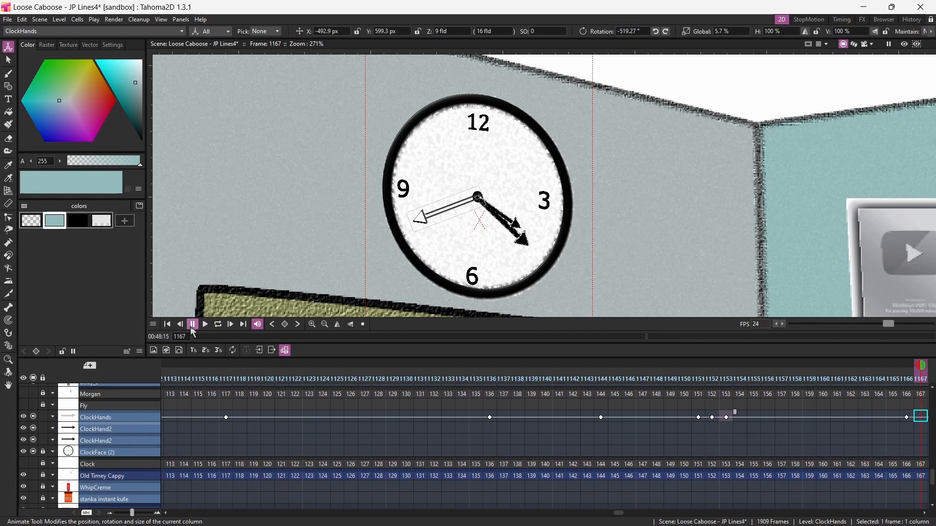
left_click(204, 324)
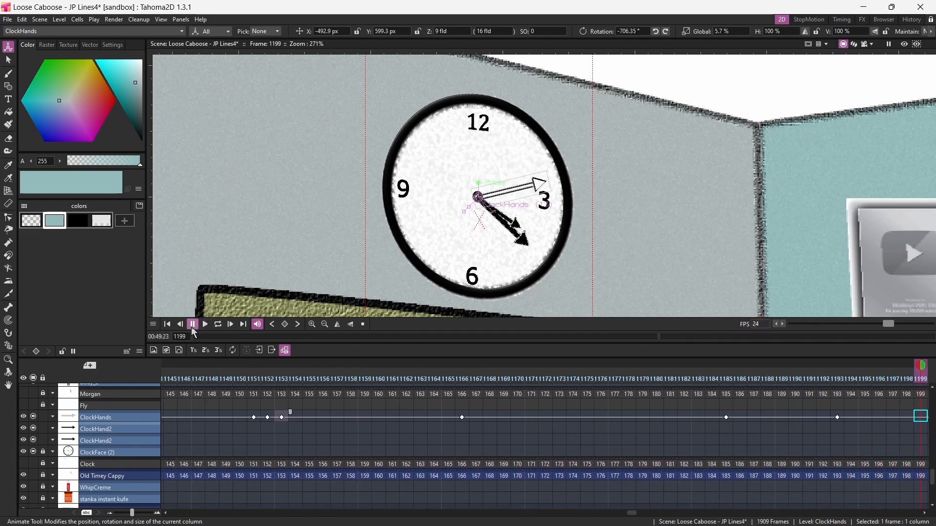
left_click(203, 325)
left_click(191, 323)
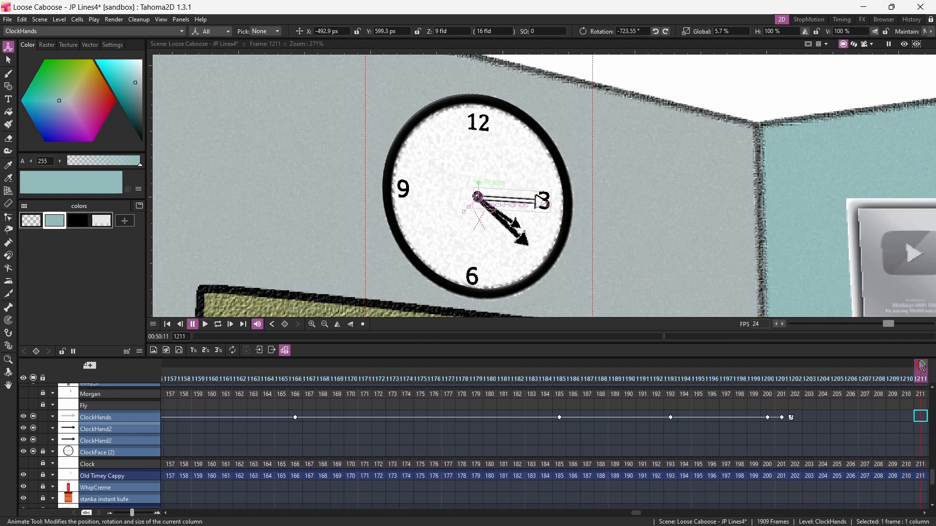
Paste another copy of the spin keyframes into ClockHands starting at frame 1202
left_click_drag(923, 366, 789, 381)
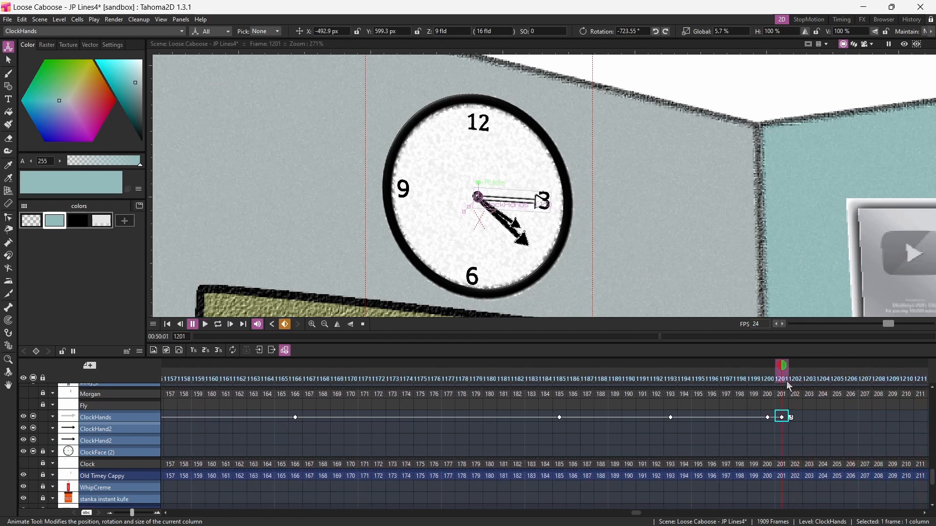
left_click(797, 419)
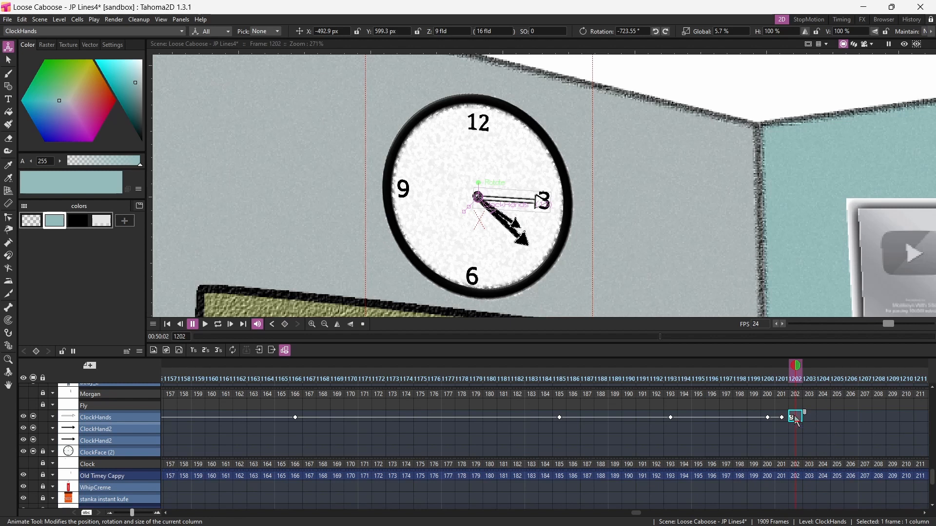
right_click(797, 421)
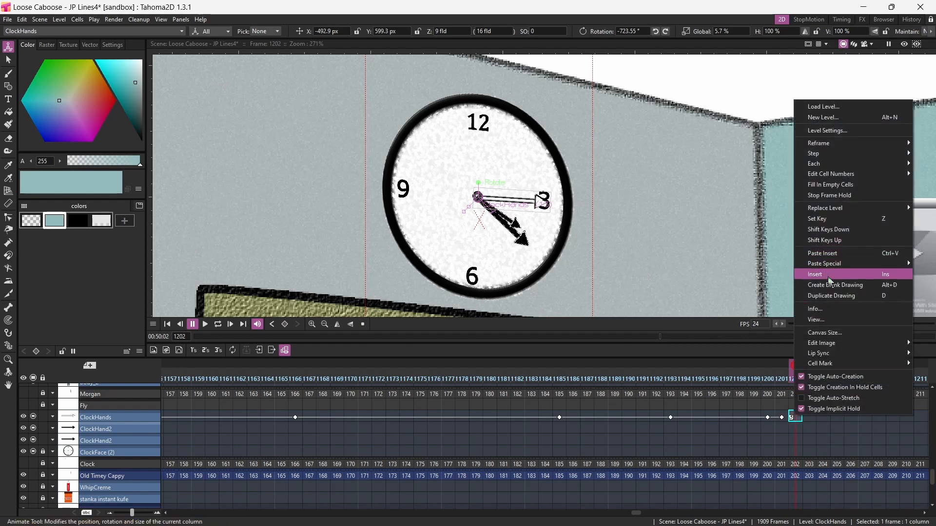
left_click(821, 252)
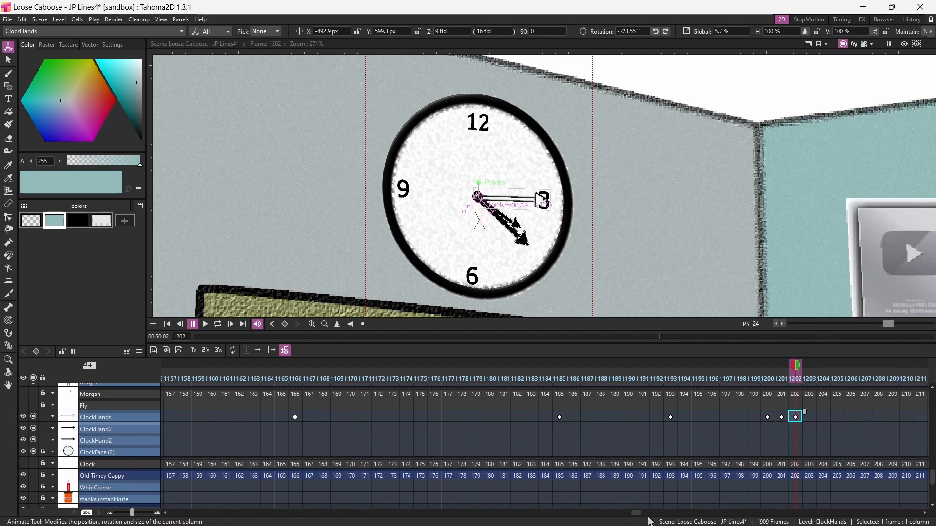
Paste a further copy of the spin keyframes into ClockHands starting at frame 1251
left_click_drag(634, 517, 657, 518)
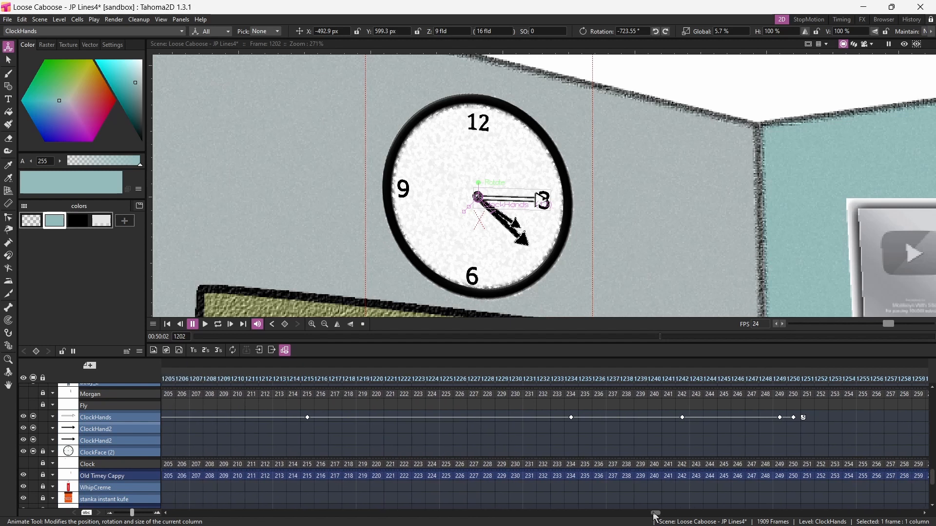
right_click(808, 414)
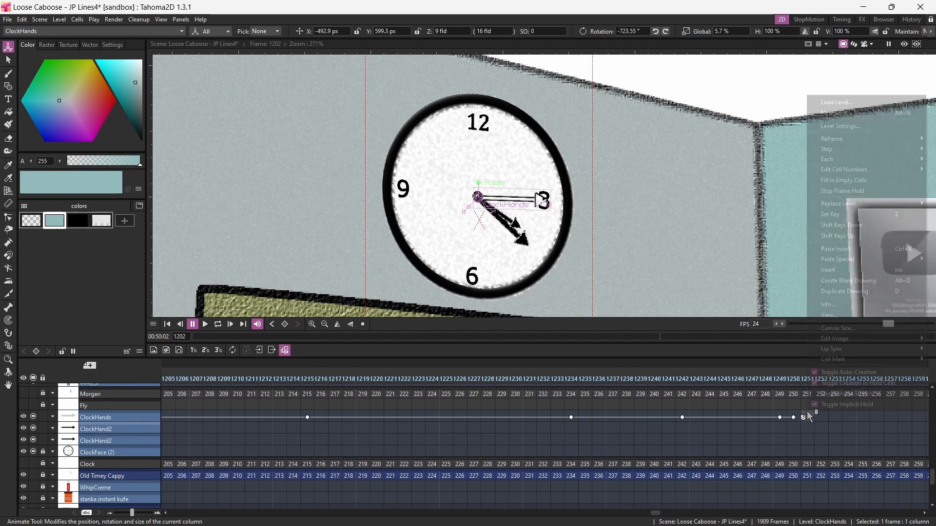
left_click(808, 418)
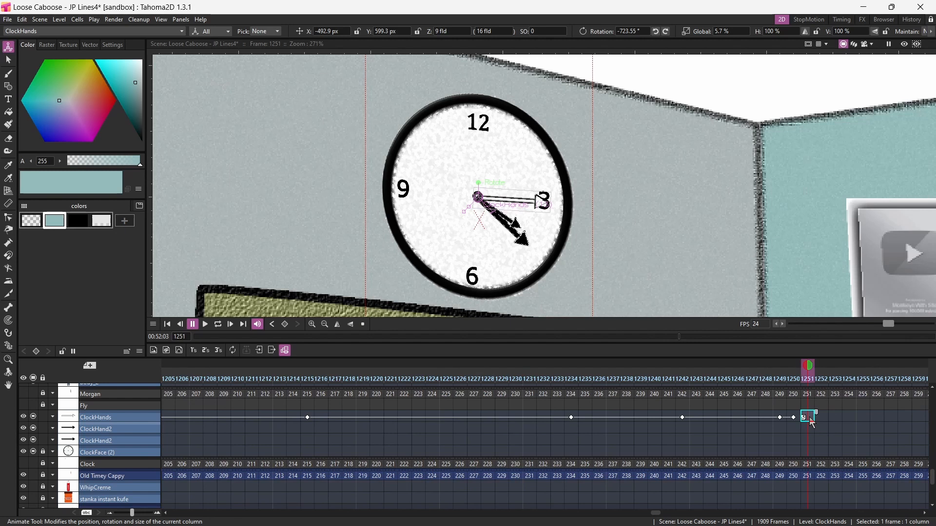
right_click(811, 418)
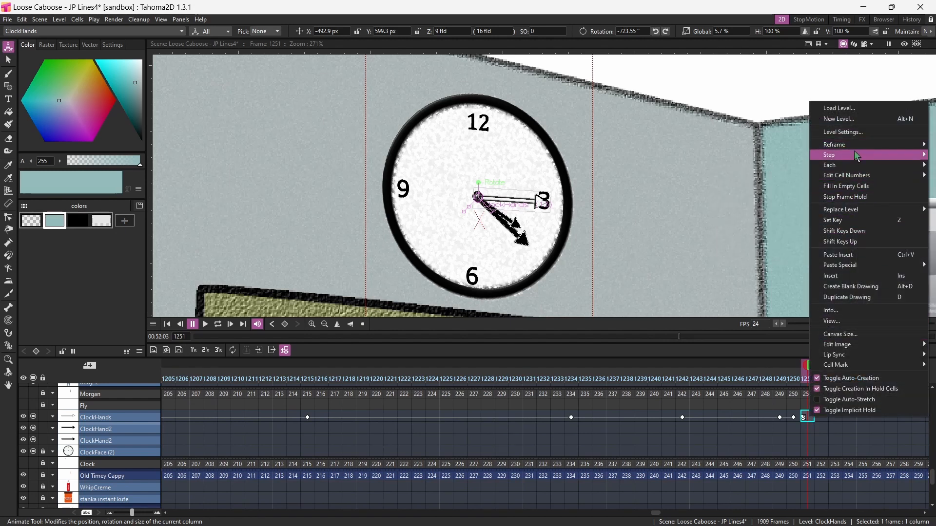
left_click(862, 253)
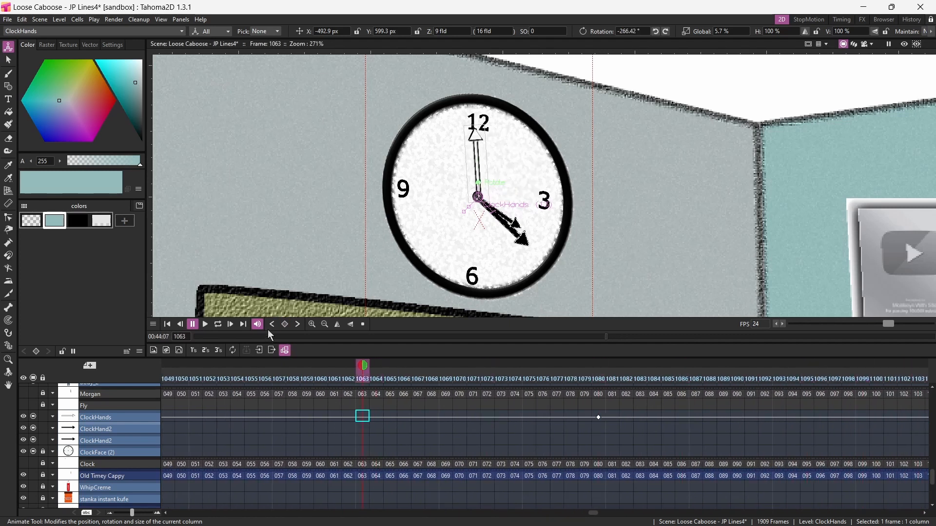
Play back the clock animation from frame 1063, and again from frame 665, to review the hand's acceleration
left_click(204, 325)
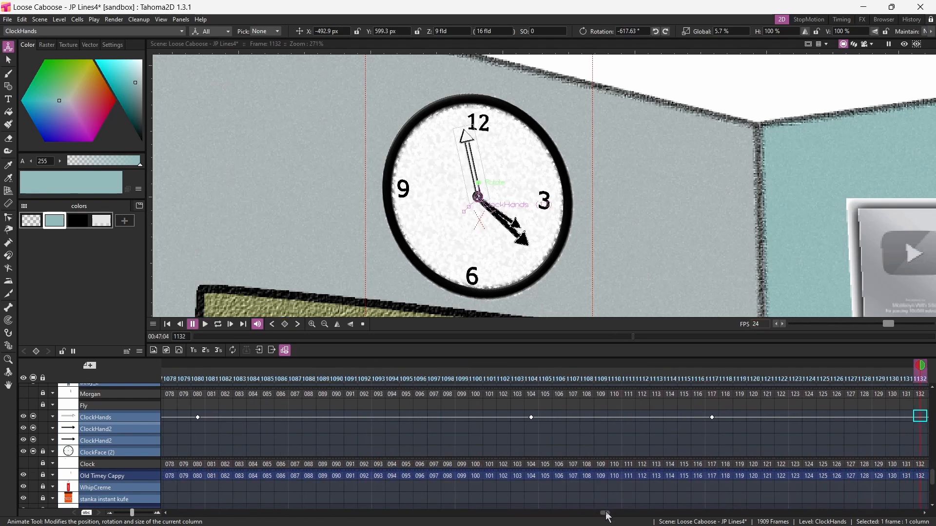
left_click_drag(608, 518, 429, 521)
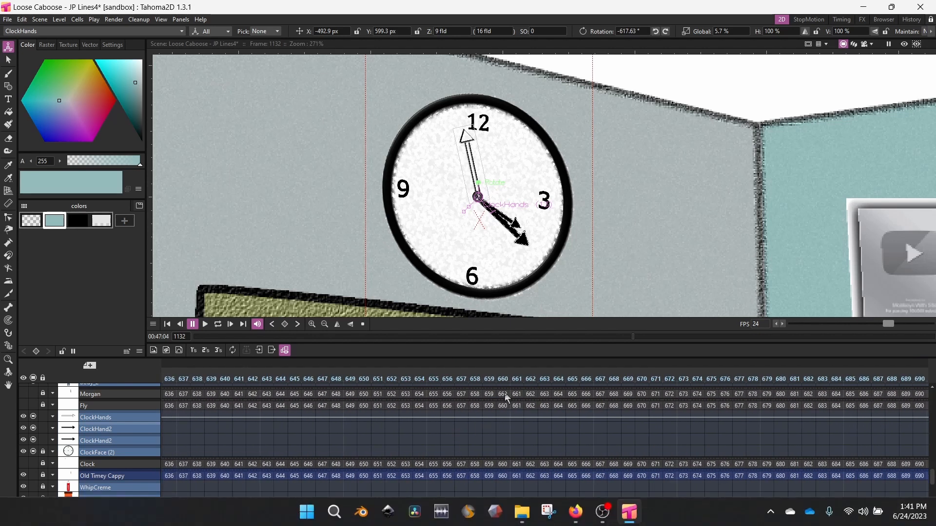
left_click(571, 379)
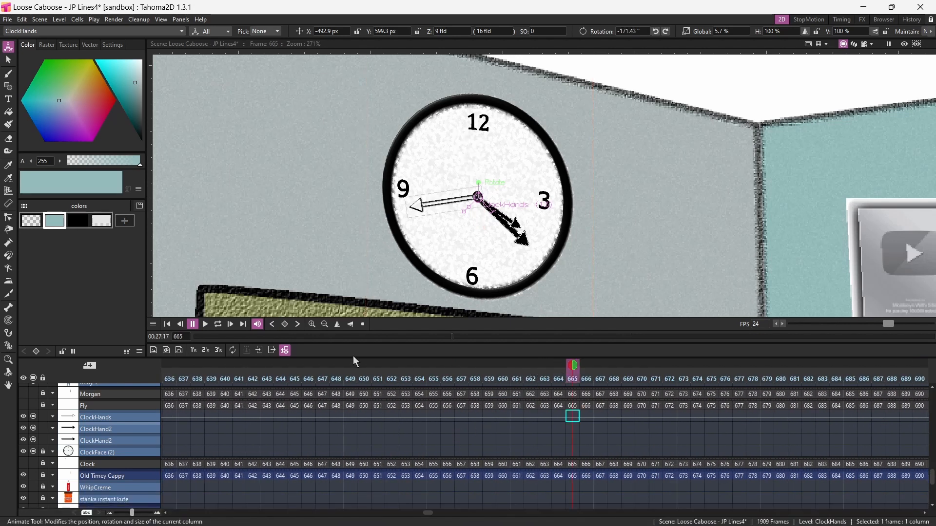
left_click(206, 326)
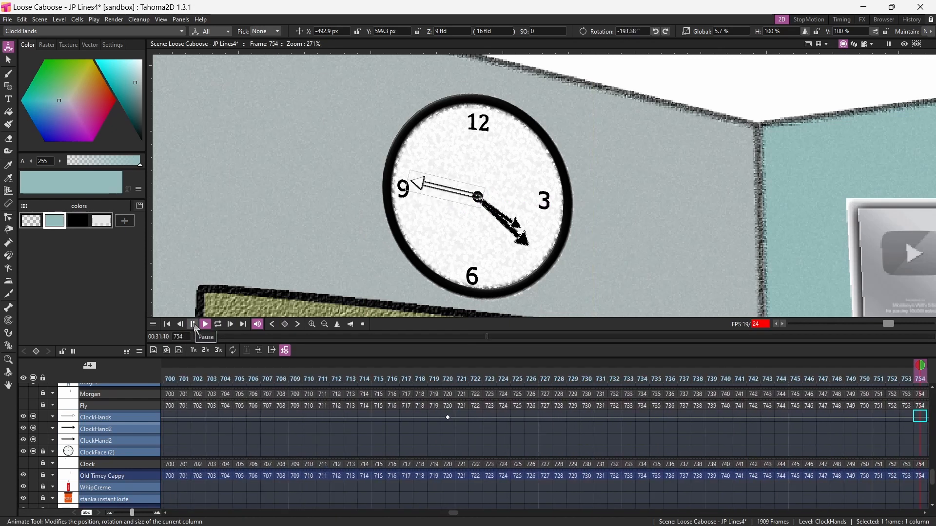
left_click(195, 325)
left_click(207, 325)
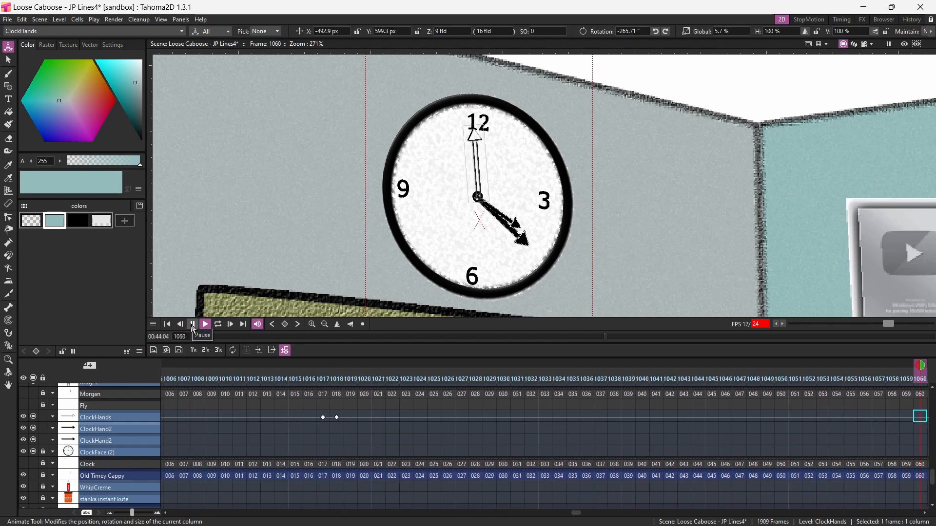
left_click(192, 326)
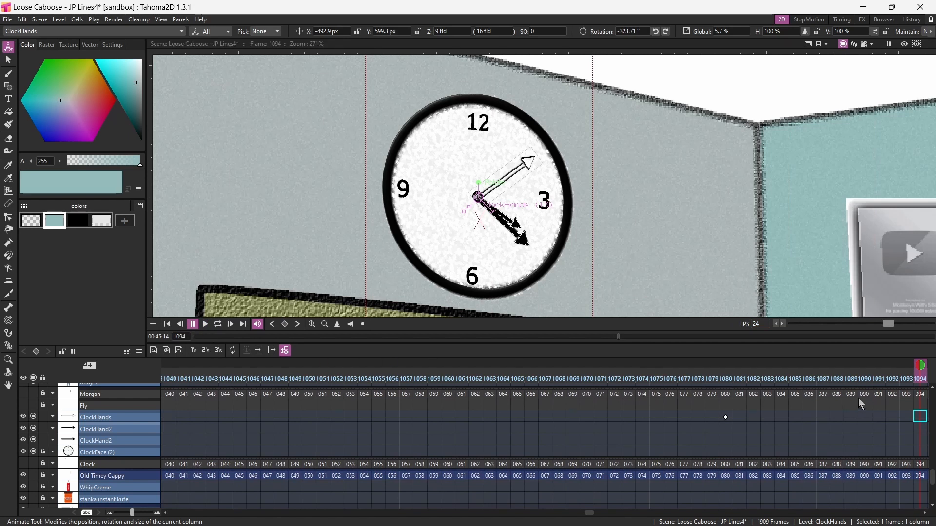
Add a keyframe to the upper ClockHand2 column at frame 1080
left_click_drag(923, 371, 728, 401)
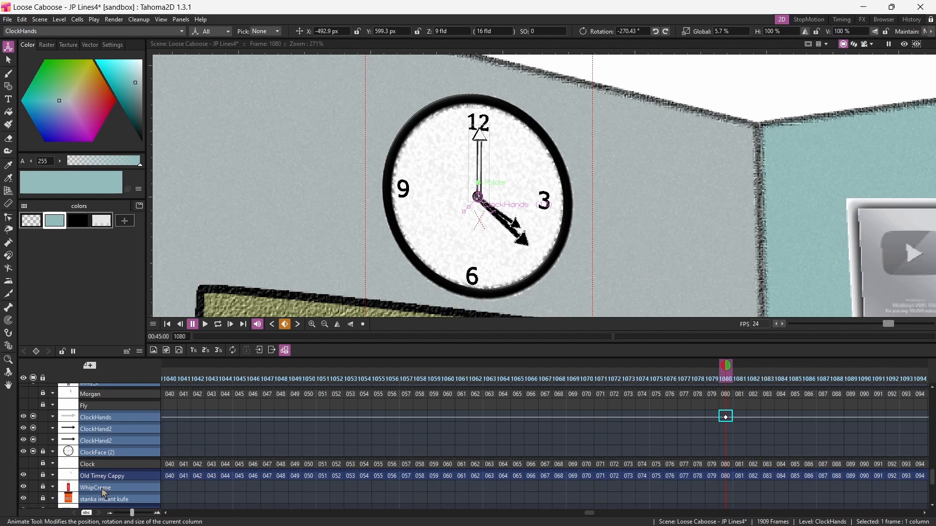
left_click(98, 429)
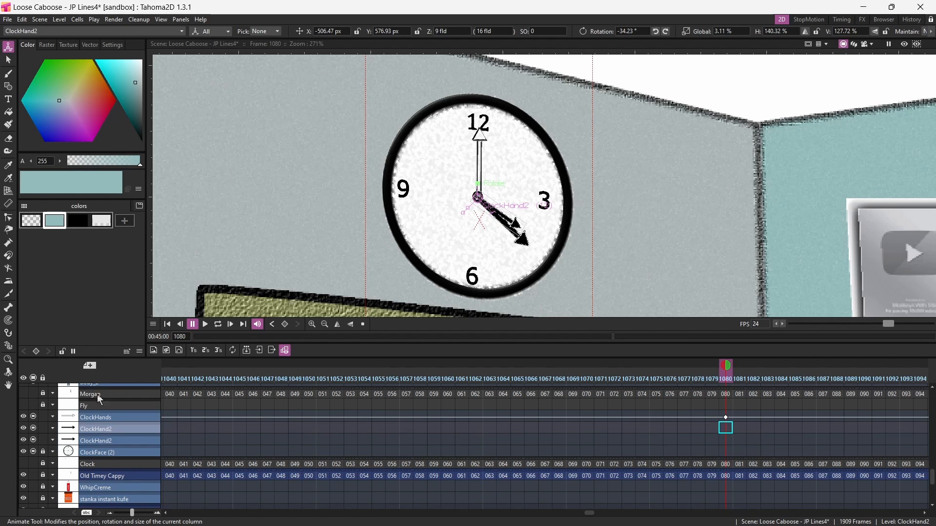
left_click(285, 325)
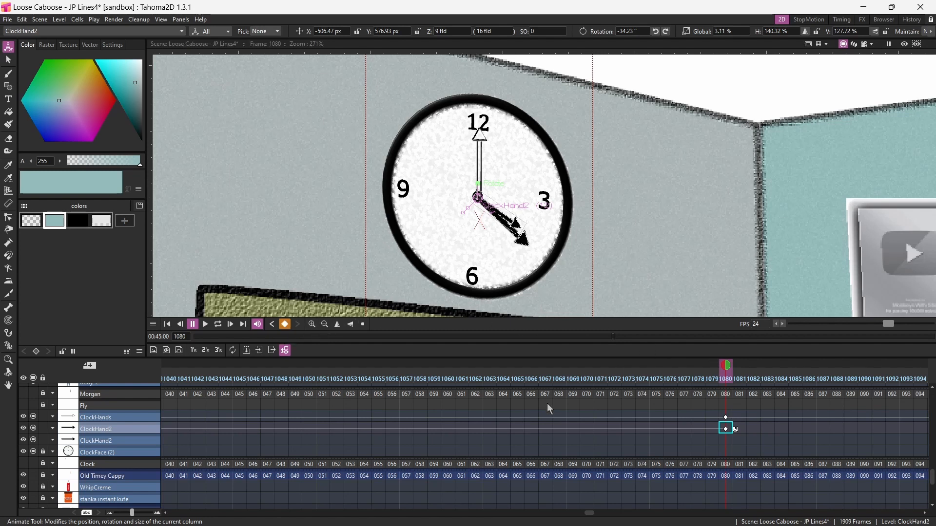
Rotate the upper ClockHand2 to -48.44° at frame 1117
left_click_drag(587, 514, 605, 519)
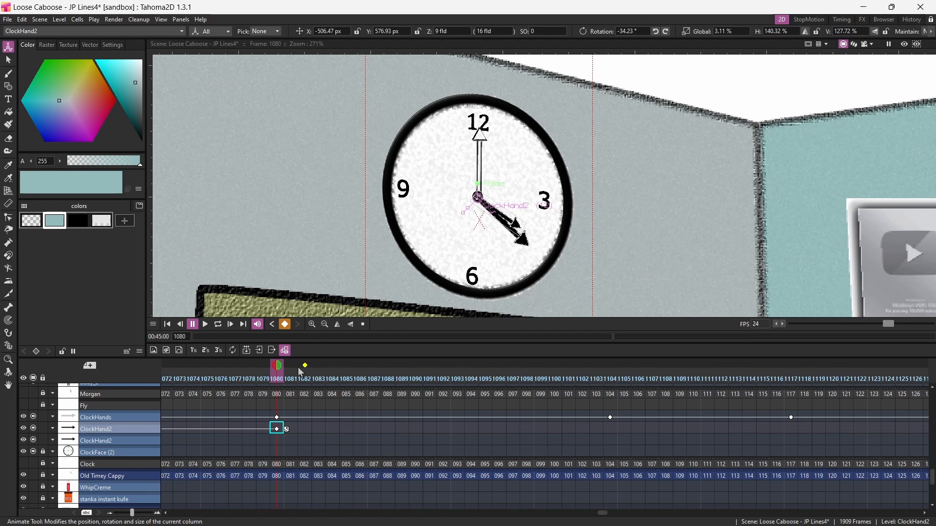
left_click_drag(289, 370, 800, 422)
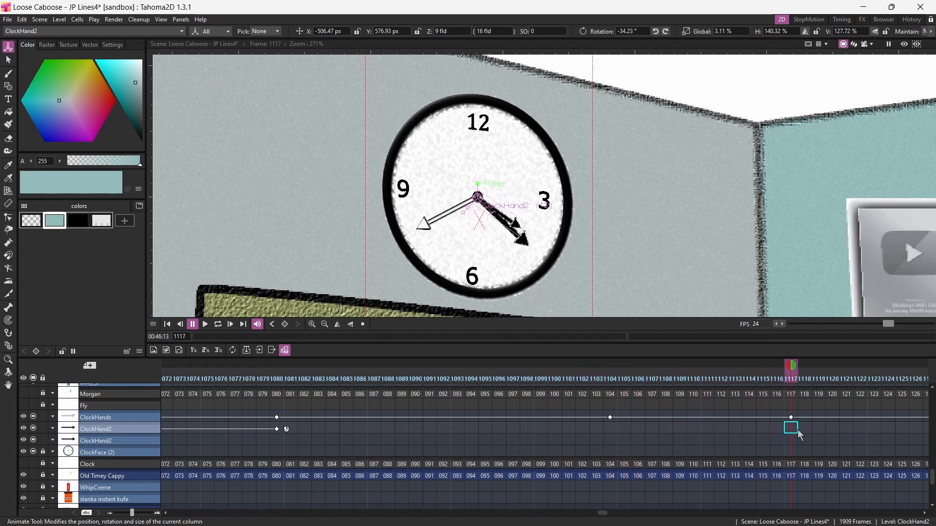
left_click(793, 430)
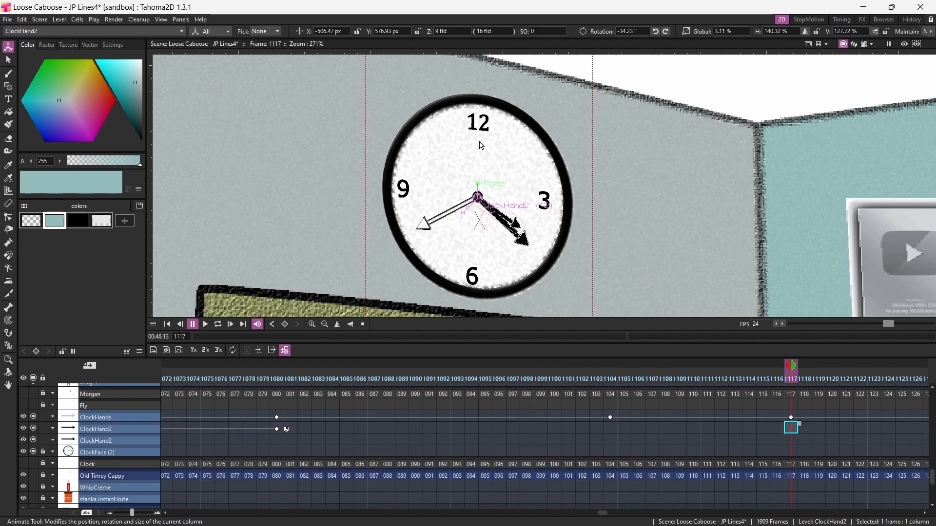
mouse_move(480, 186)
left_mouse_down()
mouse_move(511, 205)
mouse_move(484, 180)
left_mouse_up()
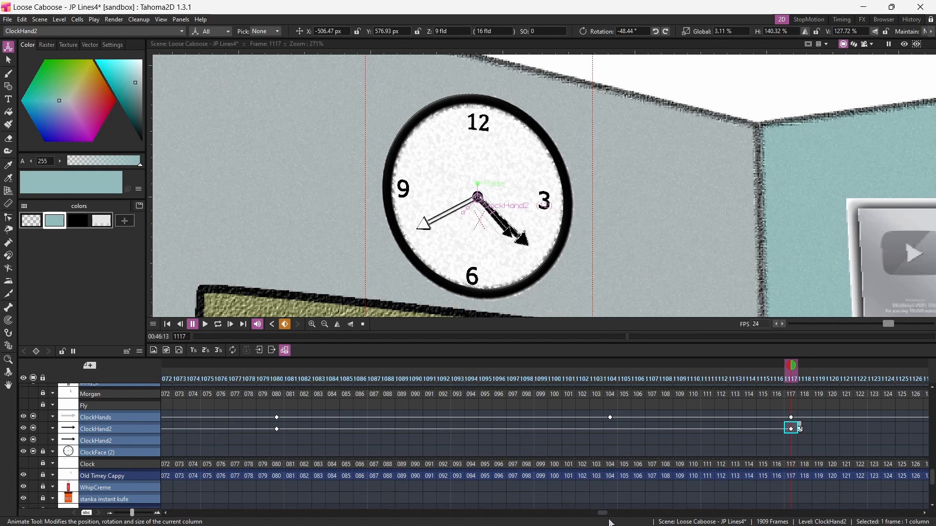
Move the upper ClockHand2 column's keyframe from frame 1117 to frame 1299, the last keyframe of ClockHands
left_click_drag(604, 515, 683, 523)
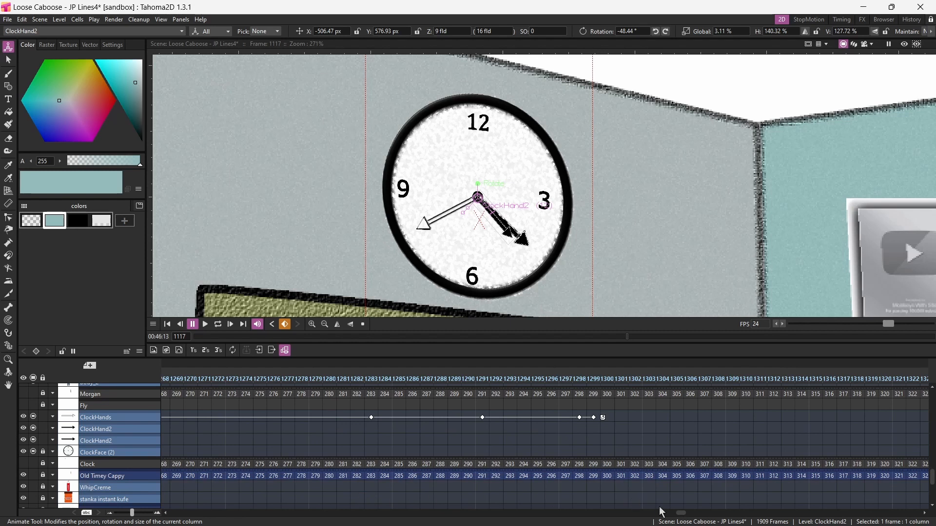
left_click_drag(681, 515, 611, 525)
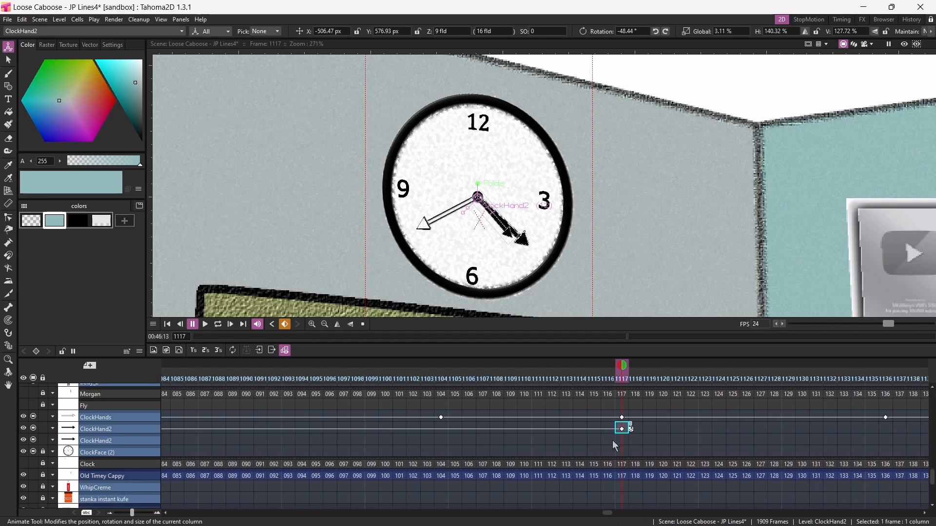
left_click(622, 430)
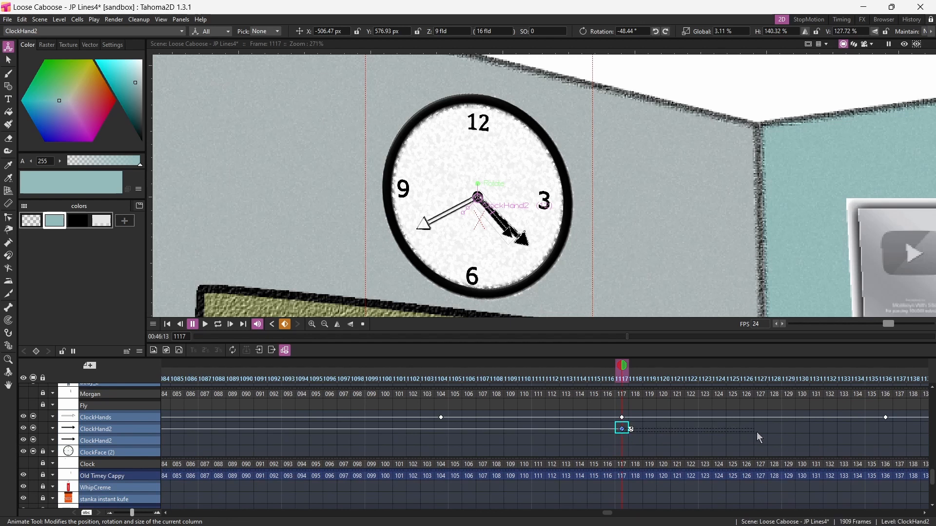
left_click_drag(756, 432, 767, 427)
left_click_drag(622, 428, 929, 429)
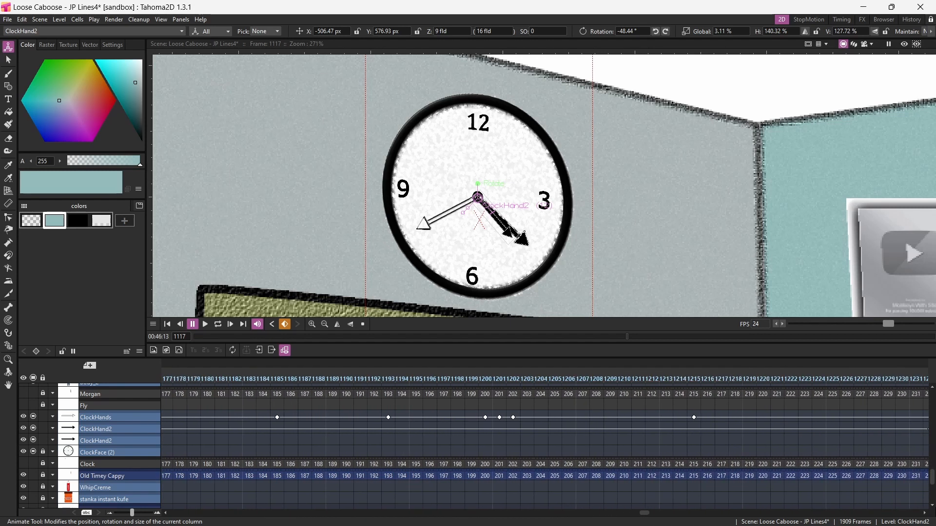
scroll(544, 439, "right", 9)
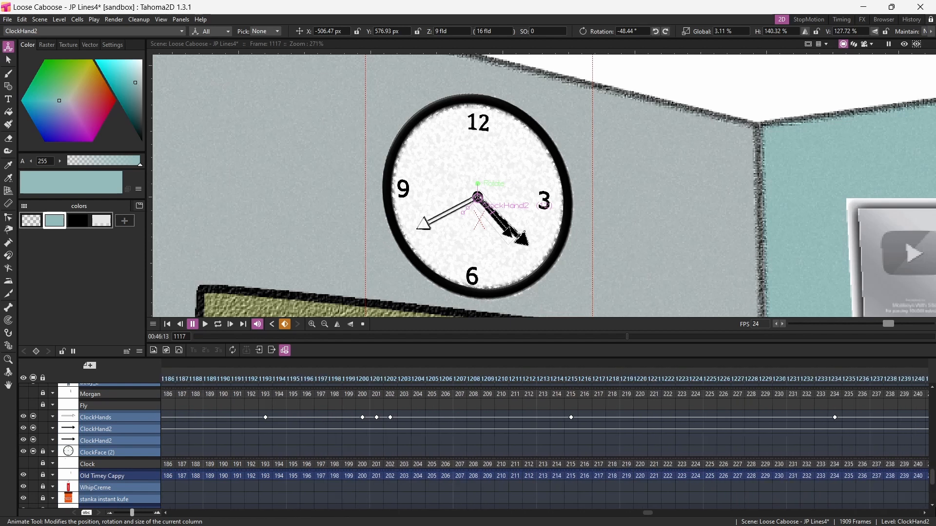
scroll(545, 439, "right", 9)
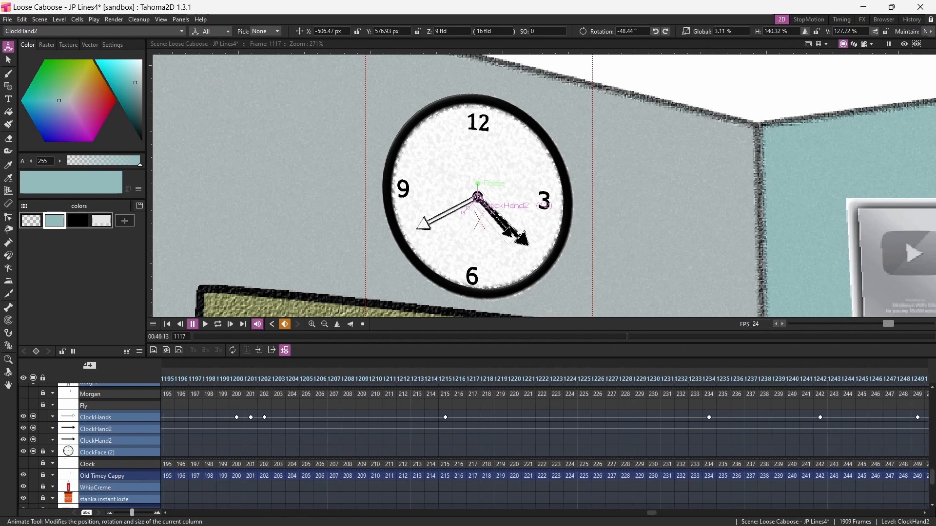
scroll(545, 438, "right", 8)
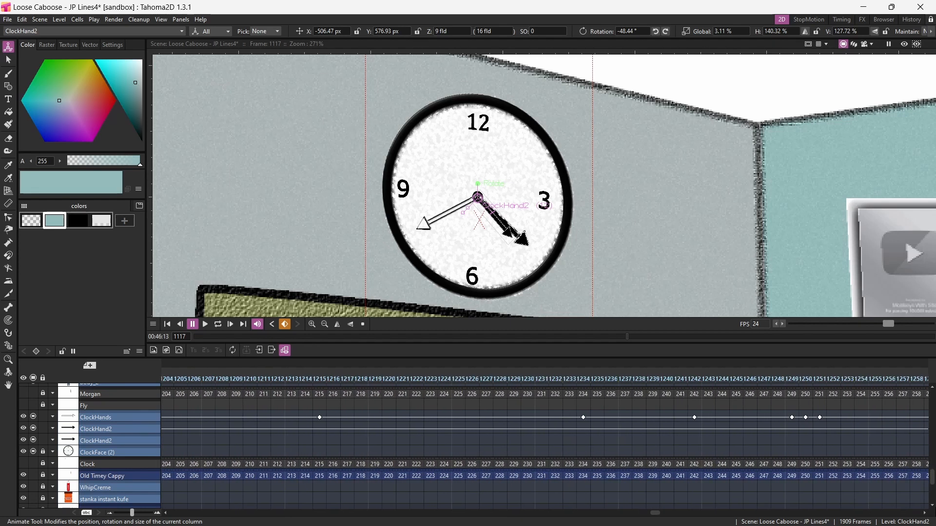
scroll(544, 438, "right", 9)
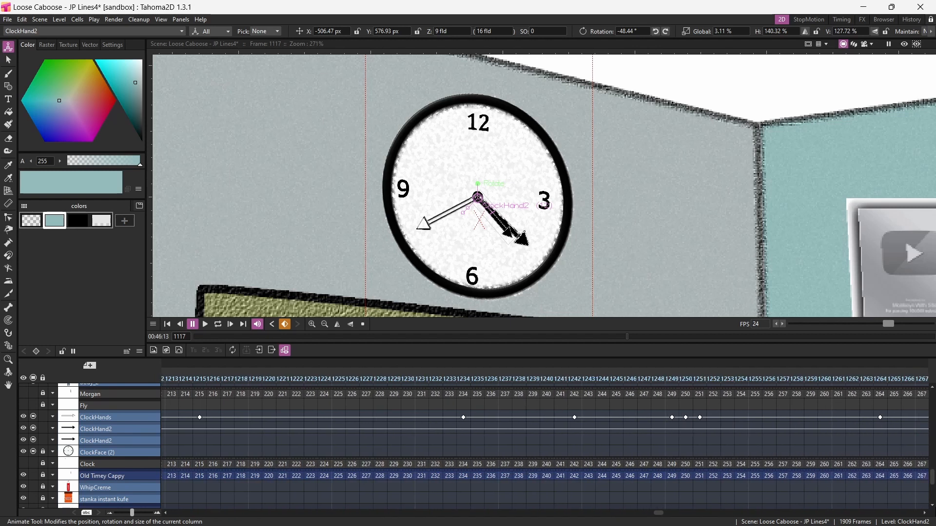
scroll(545, 438, "right", 9)
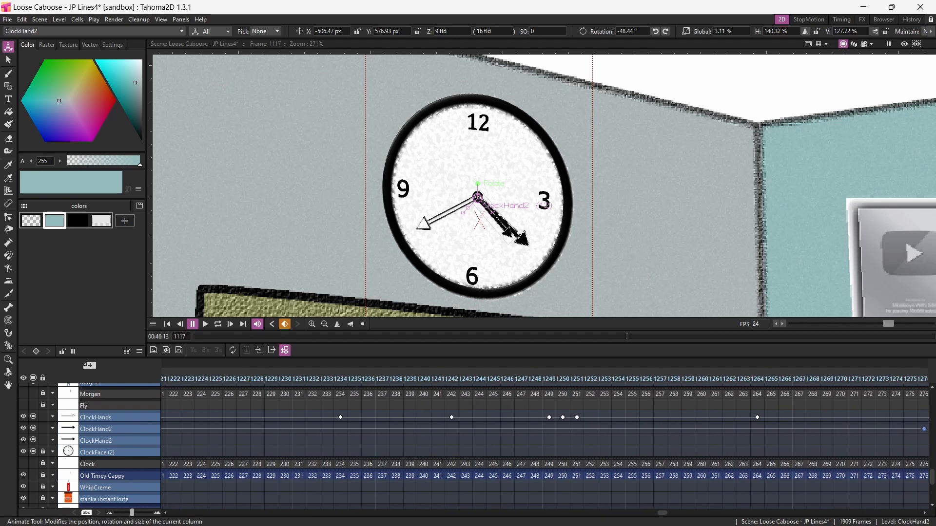
scroll(545, 439, "right", 9)
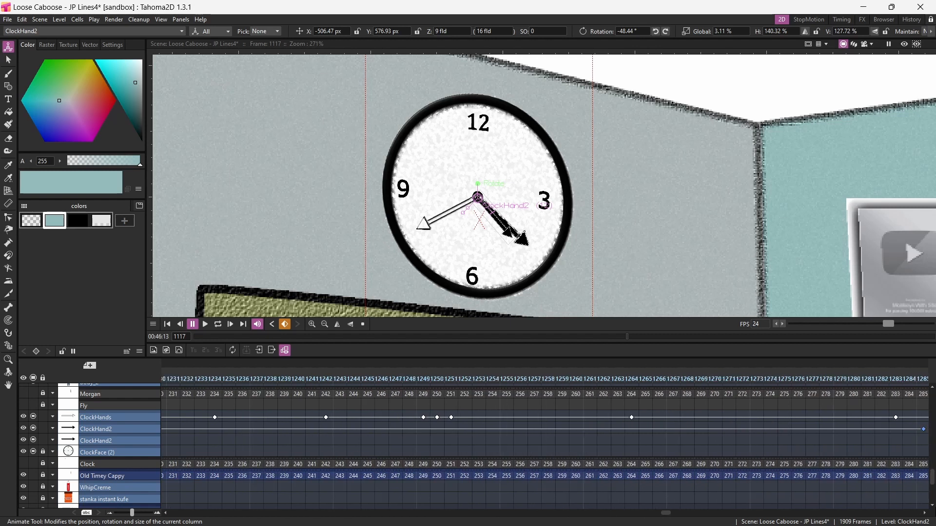
scroll(544, 439, "right", 9)
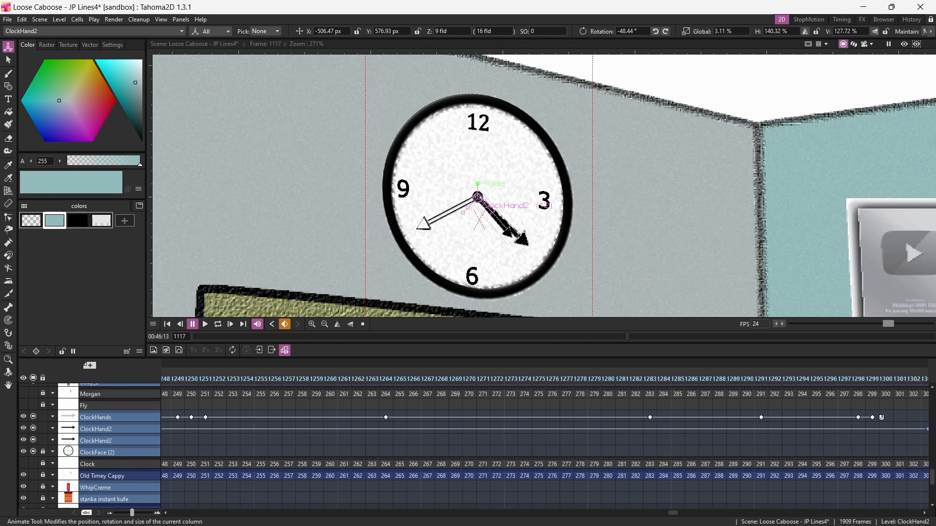
left_click_drag(932, 513, 861, 488)
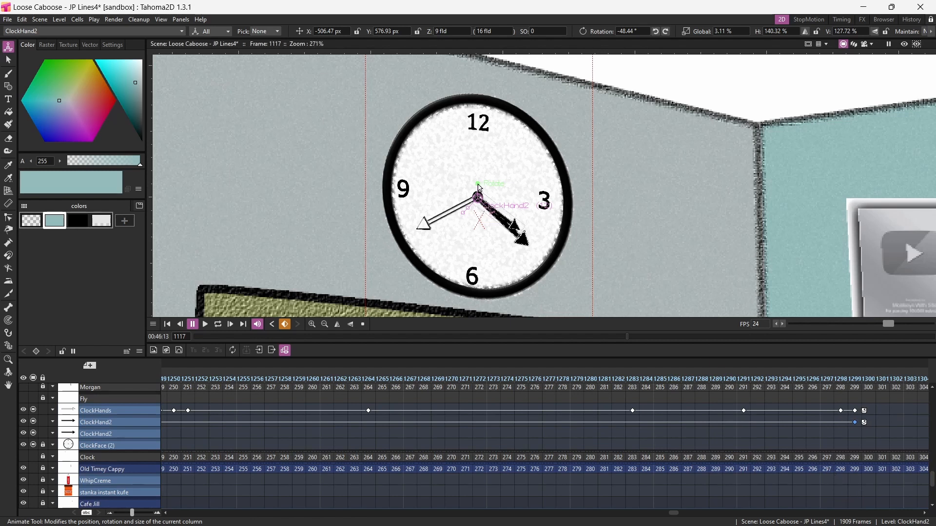
Rotate the upper ClockHand2 to -84.48° at frame 1117 and scrub through the timeline to check its motion
left_click_drag(481, 189, 493, 192)
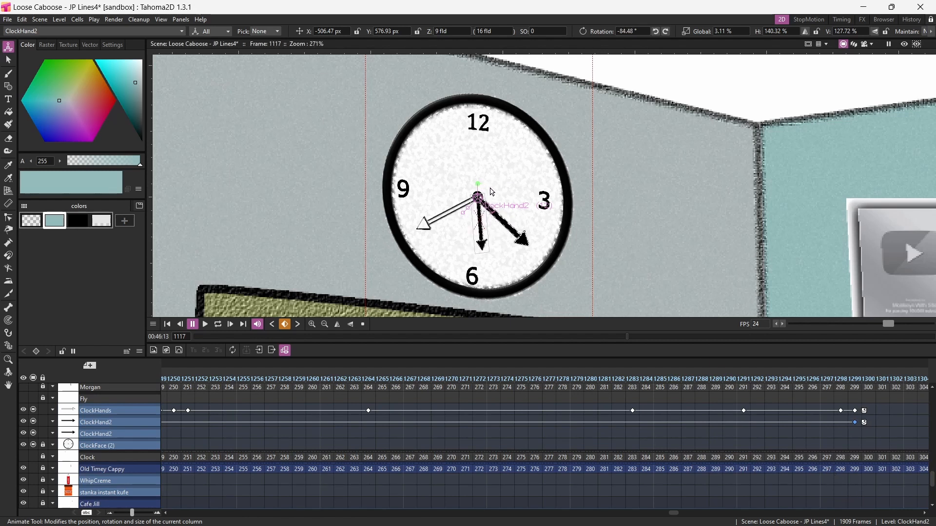
left_click(605, 382)
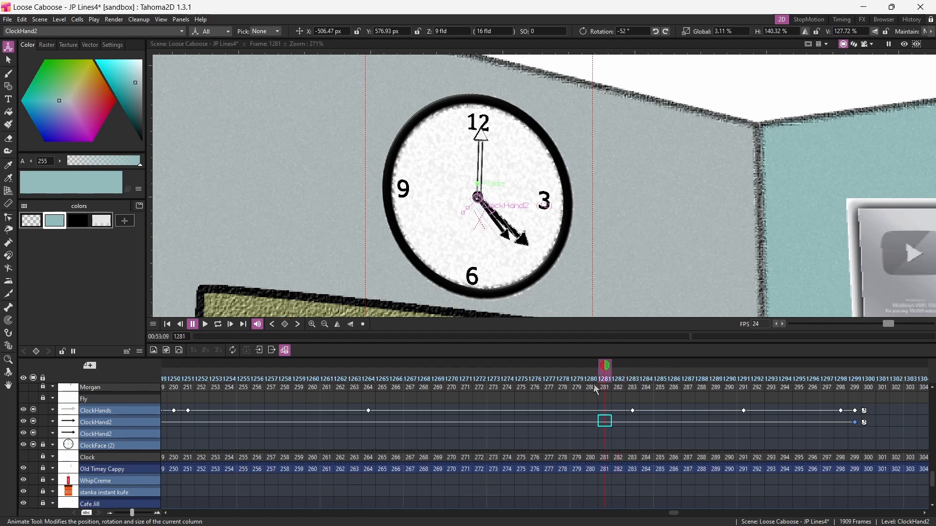
left_click_drag(597, 385, 800, 382)
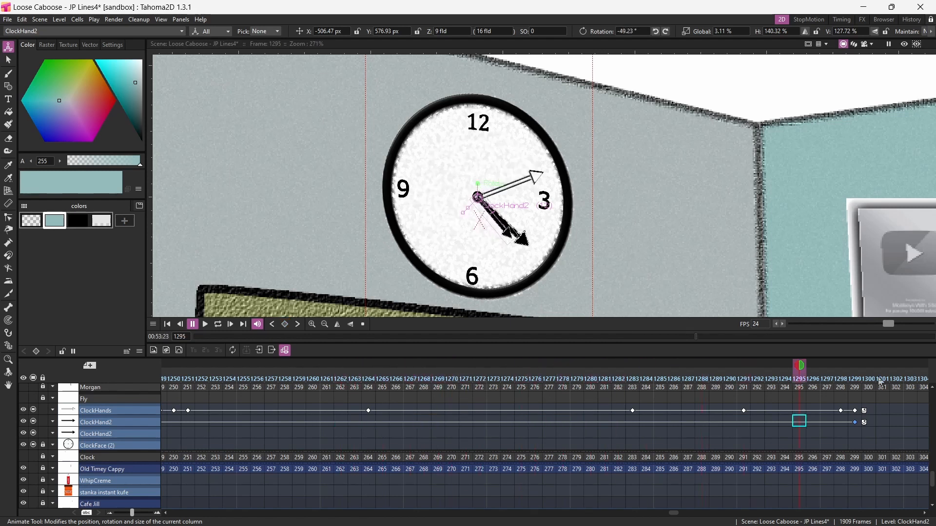
left_click_drag(880, 382, 351, 383)
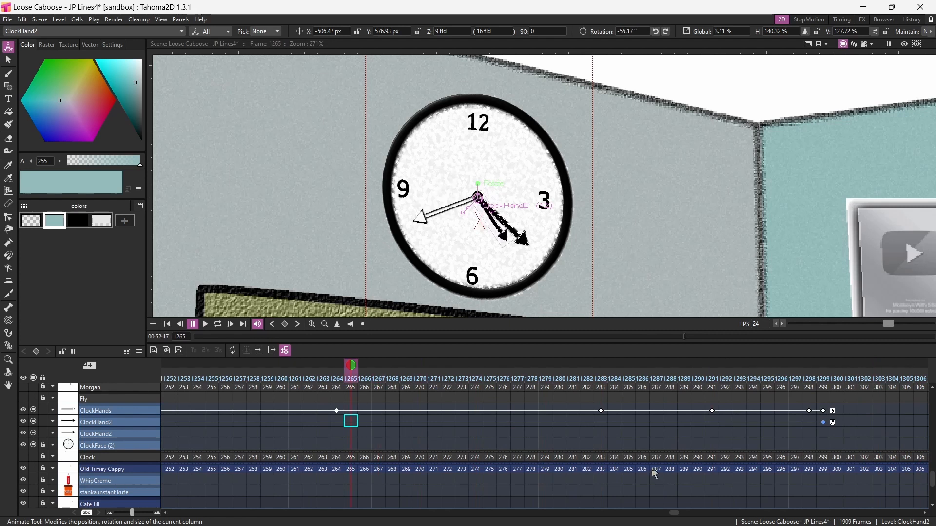
left_click_drag(675, 515, 591, 511)
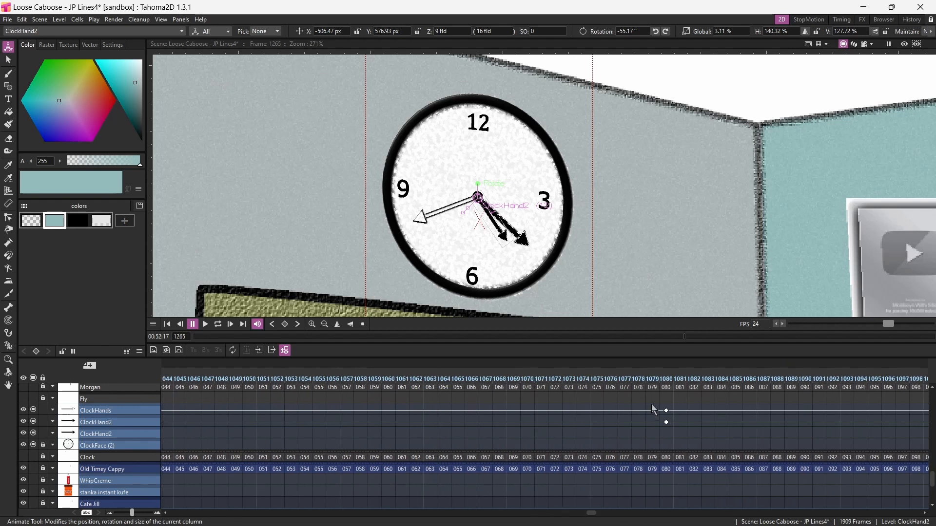
left_click_drag(645, 388, 718, 399)
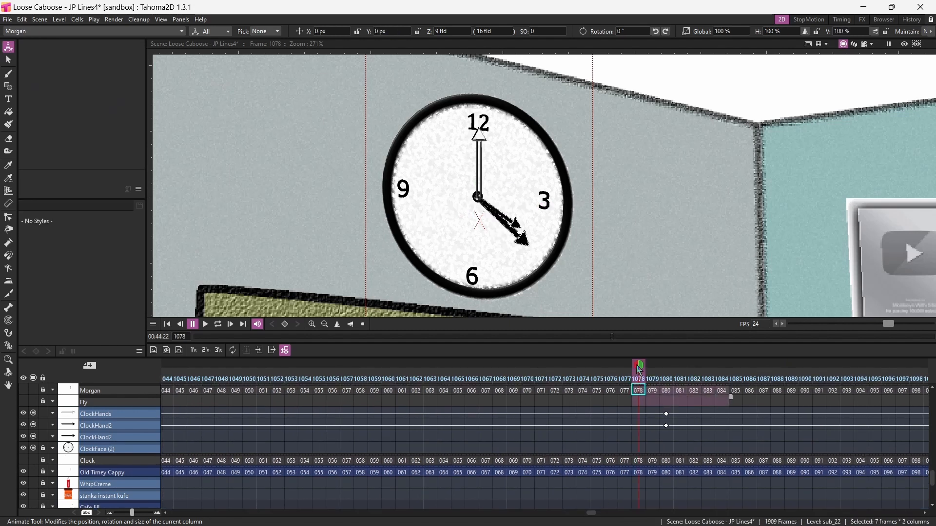
left_click(611, 414)
mouse_move(613, 371)
left_mouse_down()
mouse_move(771, 391)
mouse_move(764, 403)
mouse_move(659, 427)
mouse_move(914, 415)
mouse_move(737, 414)
left_mouse_up()
left_click_drag(535, 447, 613, 434)
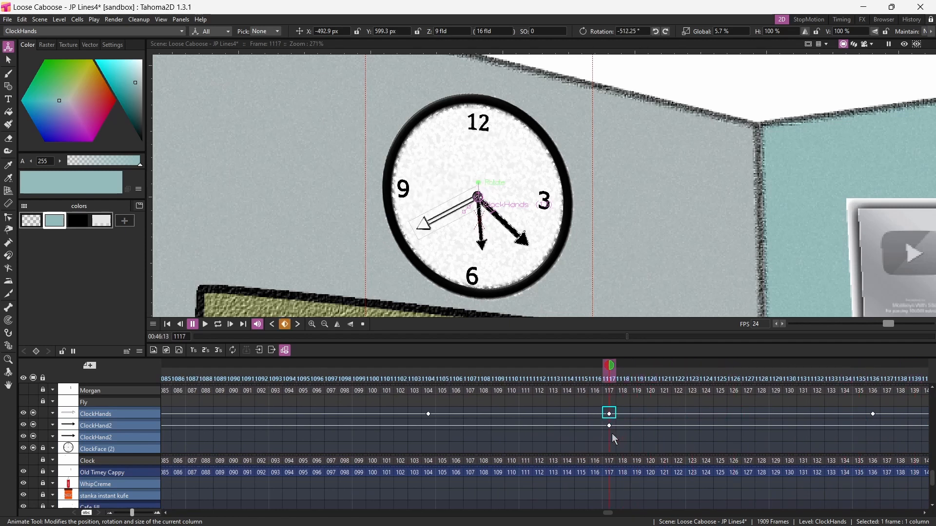
Hide the upper ClockHand2 column and try to delete its keyframe at frame 1117
left_click(610, 426)
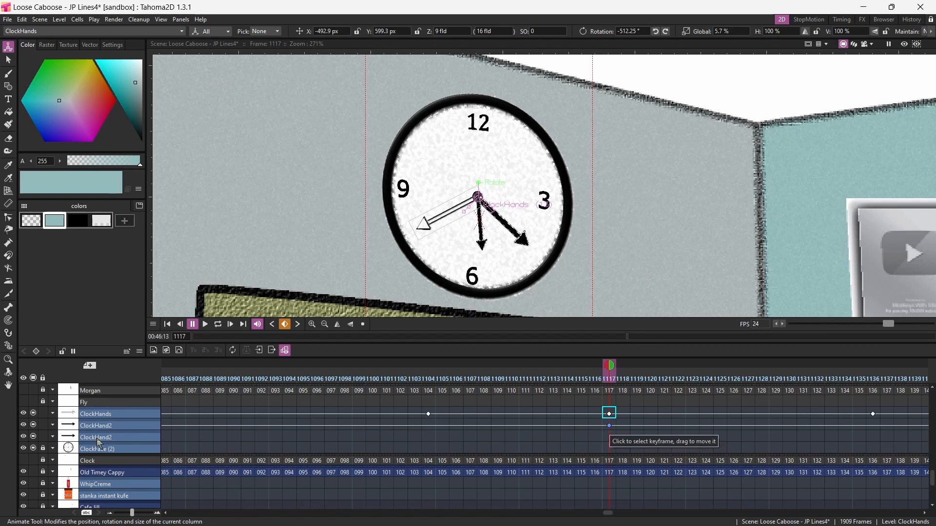
left_click(33, 425)
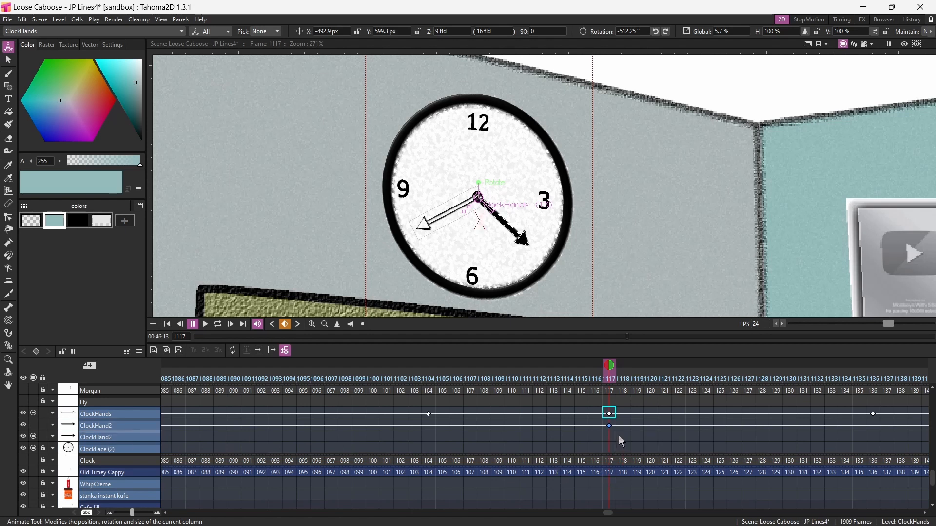
key("Delete")
left_click(627, 375)
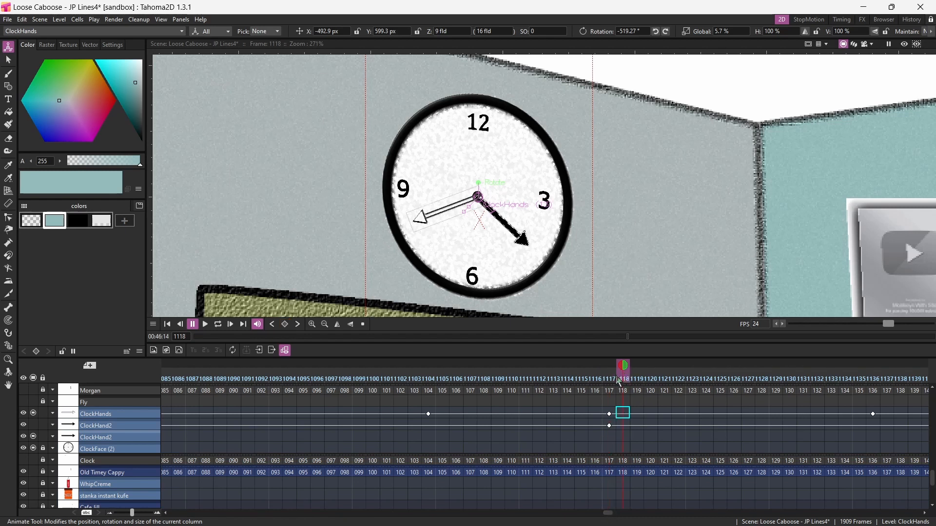
left_click_drag(625, 373, 556, 387)
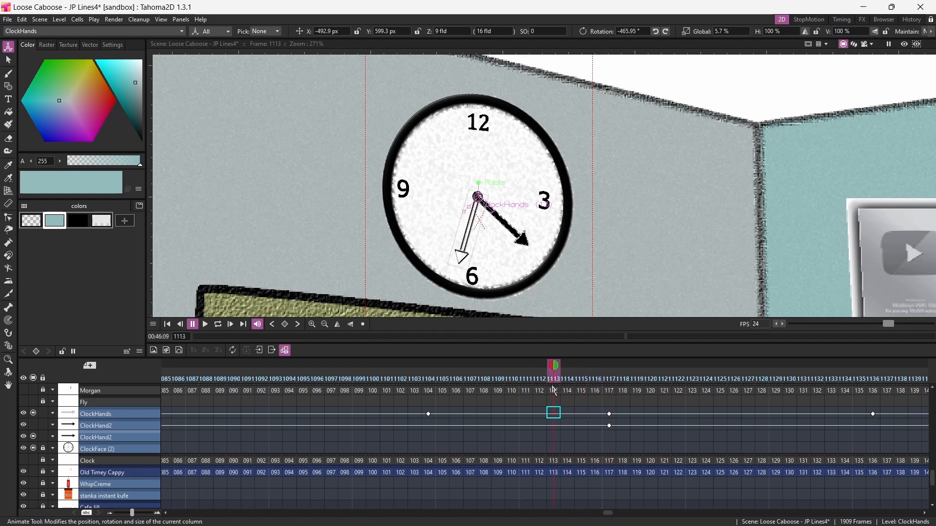
Undo the upper ClockHand2 keyframe edits, show its column again, and redo its rotation keyframe at frame 1117
key("ctrl+z")
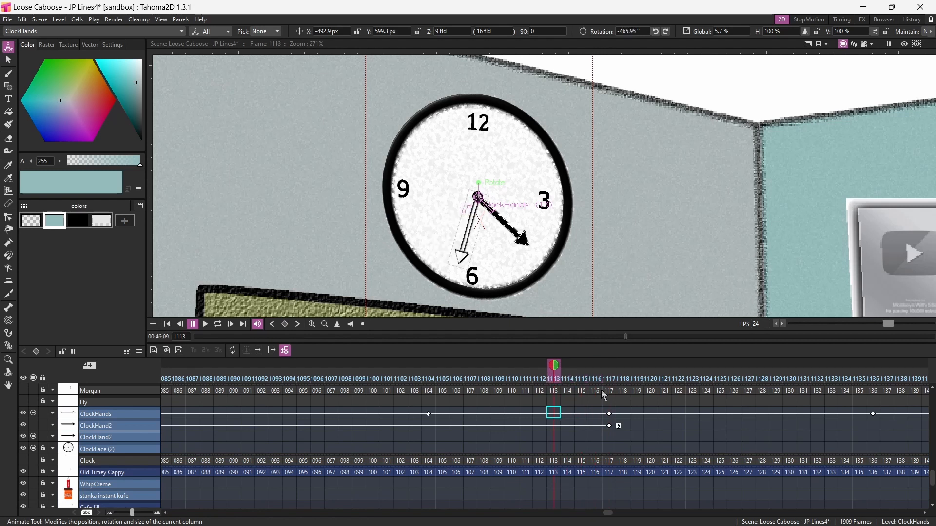
key("ctrl+z")
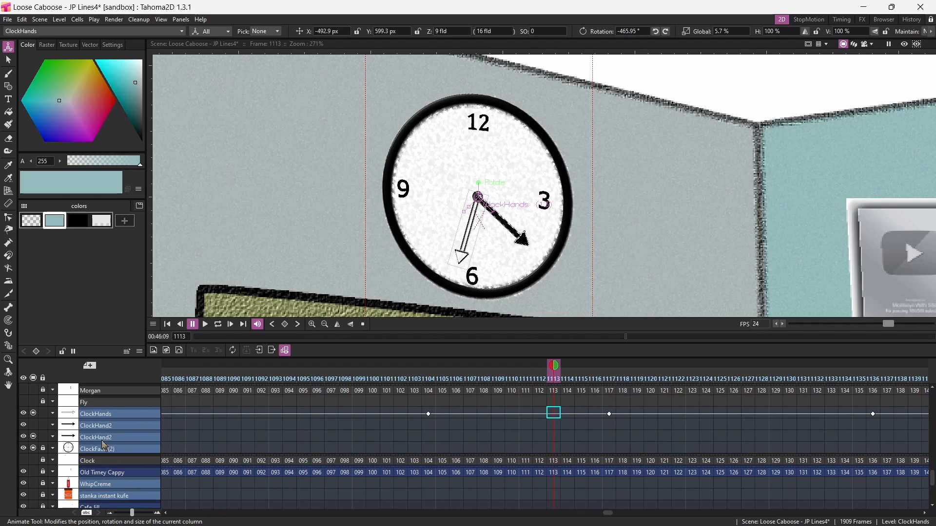
left_click(32, 425)
left_click(22, 19)
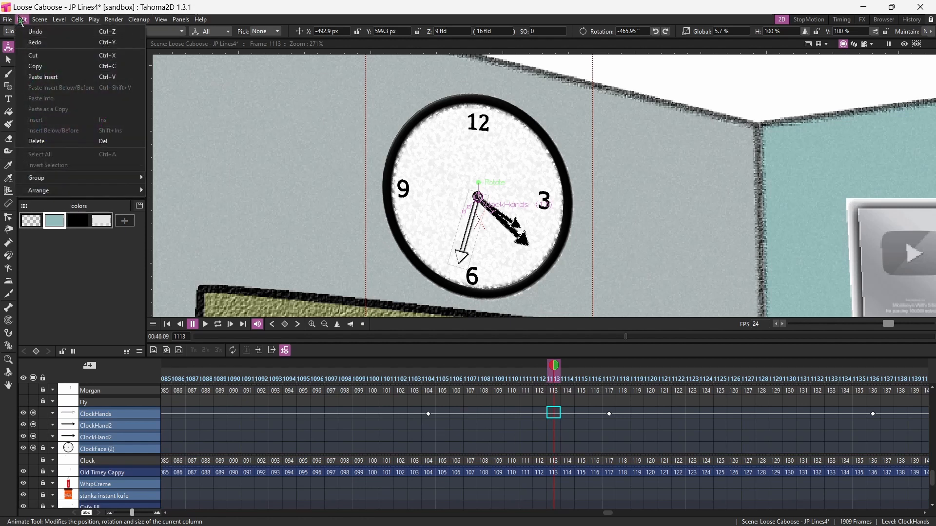
left_click(37, 44)
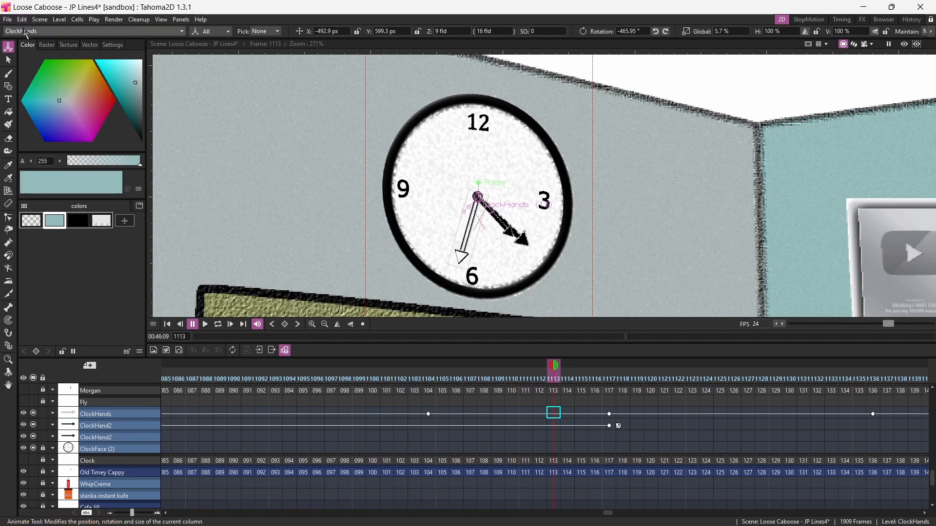
Delete the upper ClockHand2 column's keyframe at frame 1080
left_click_drag(554, 369, 924, 385)
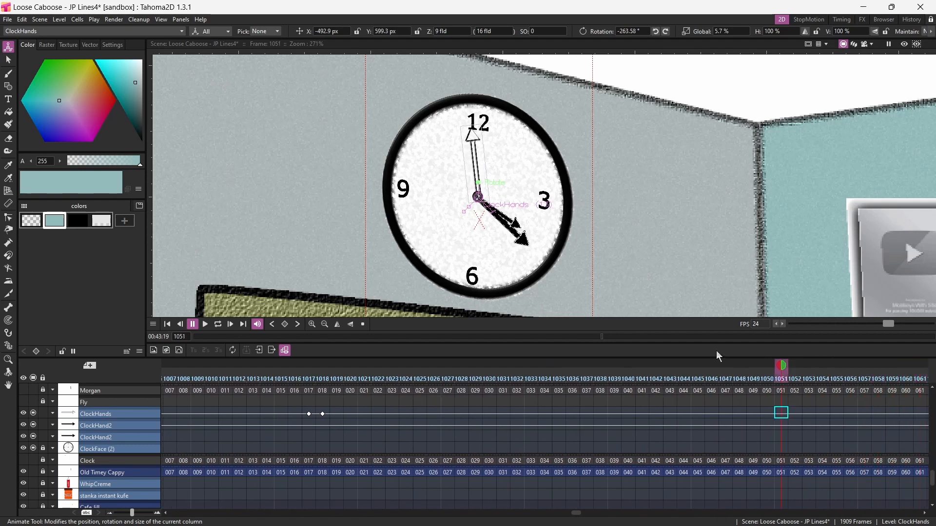
left_click_drag(572, 516, 590, 517)
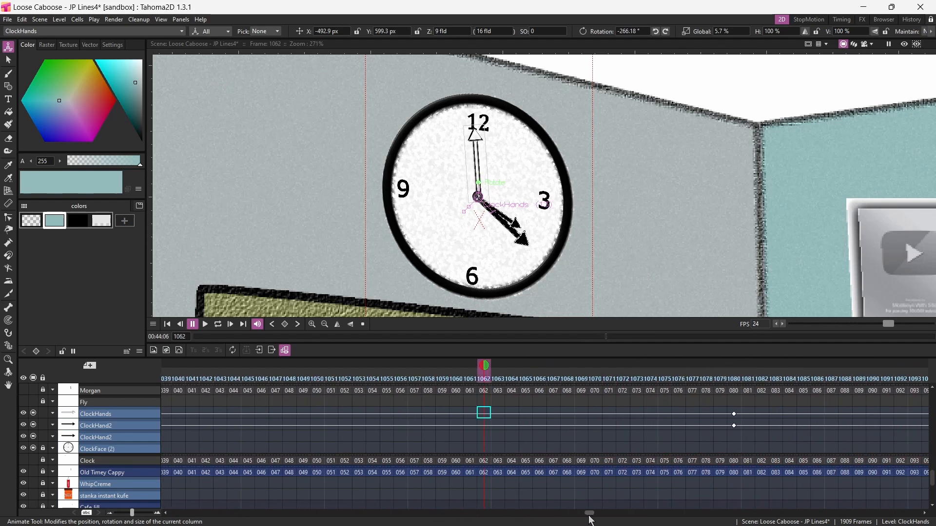
left_click(733, 426)
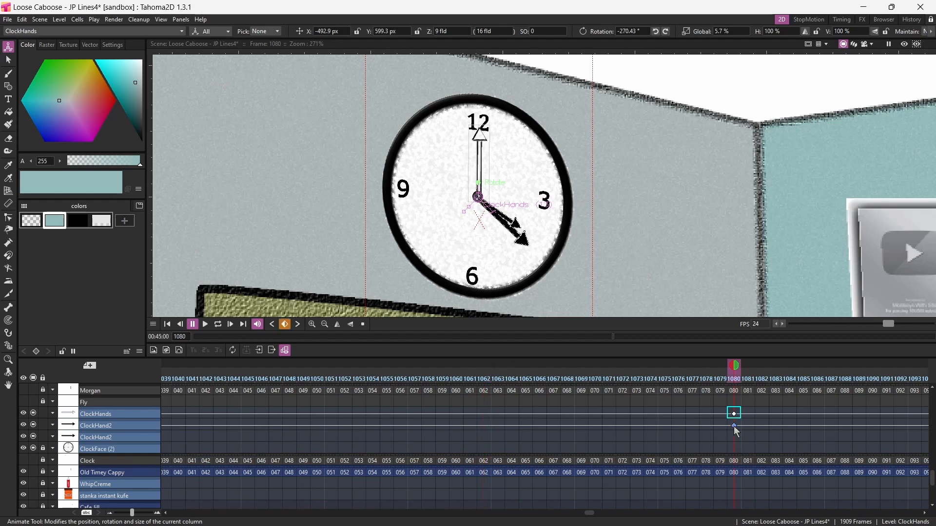
right_click(734, 427)
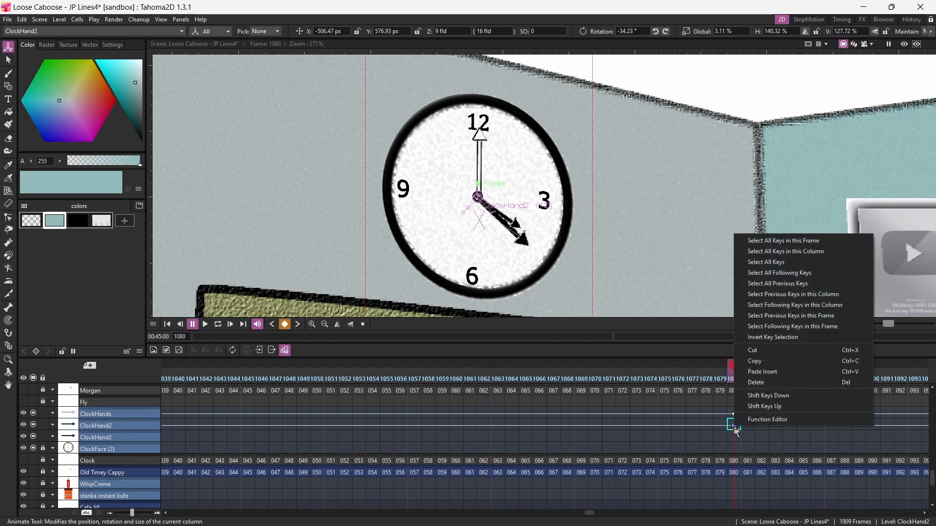
left_click(760, 385)
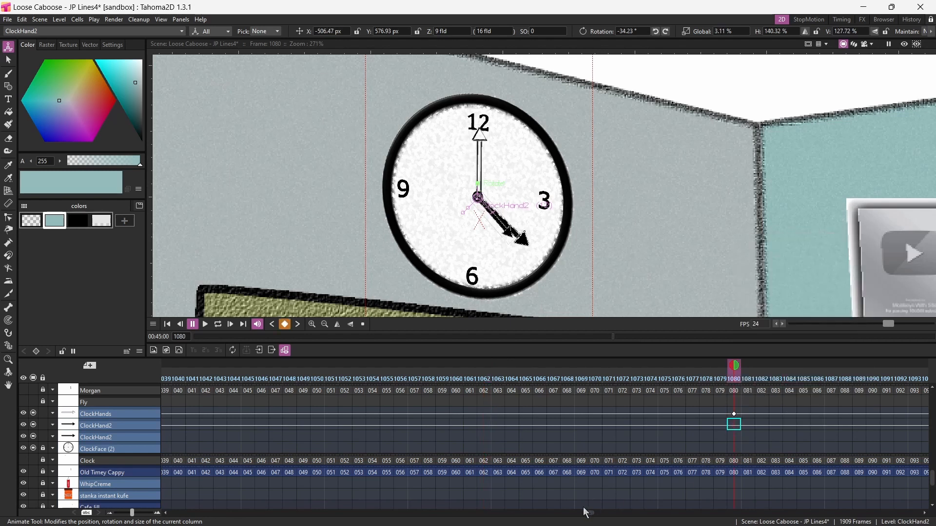
Move the upper ClockHand2 column's keyframe from frame 1117 to frame 1084
left_click_drag(590, 514, 616, 519)
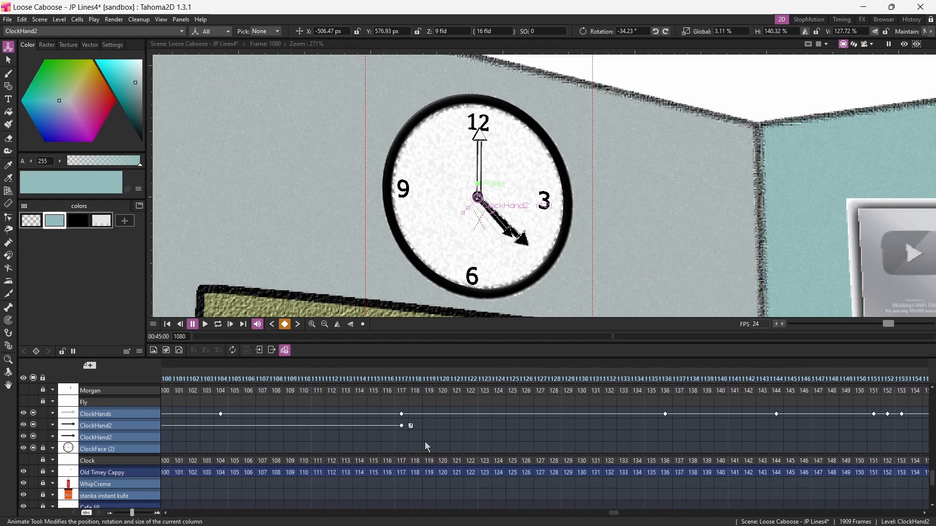
left_click(401, 426)
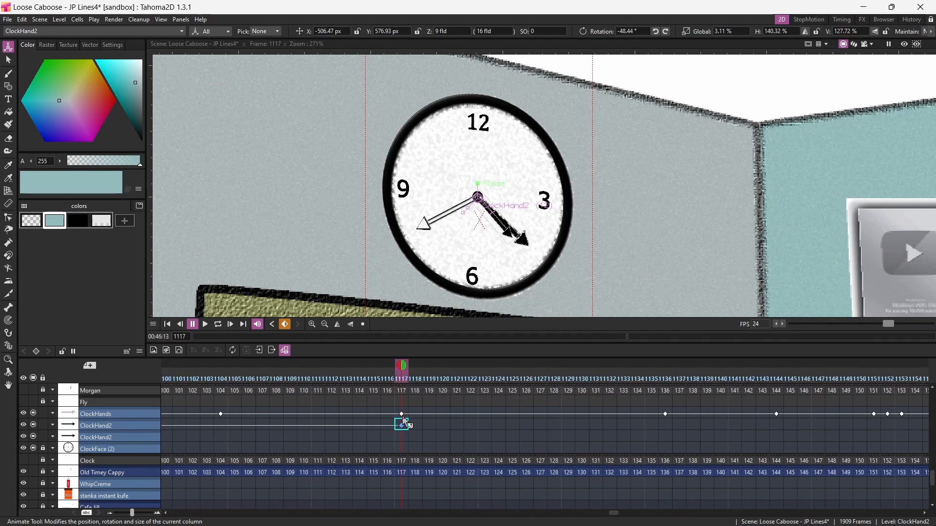
left_click_drag(341, 380, 558, 379)
left_click_drag(498, 408, 701, 422)
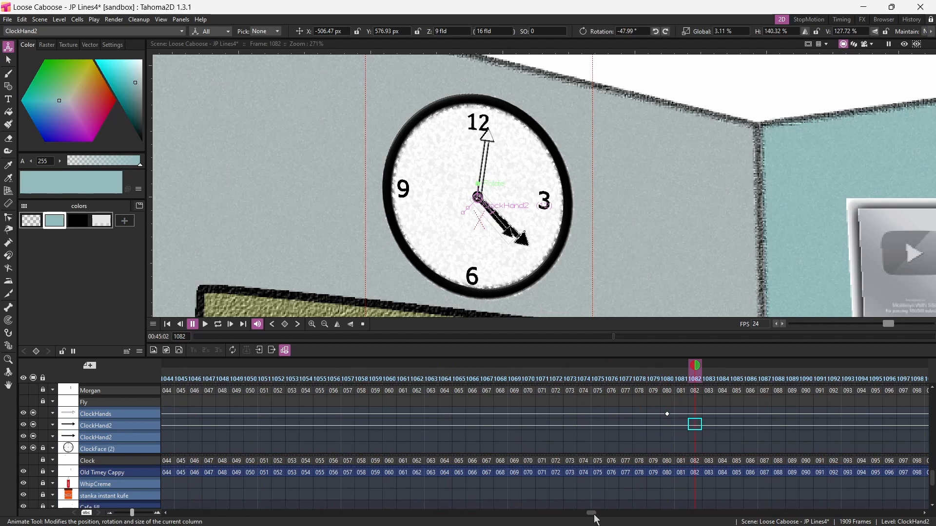
left_click_drag(594, 516, 609, 517)
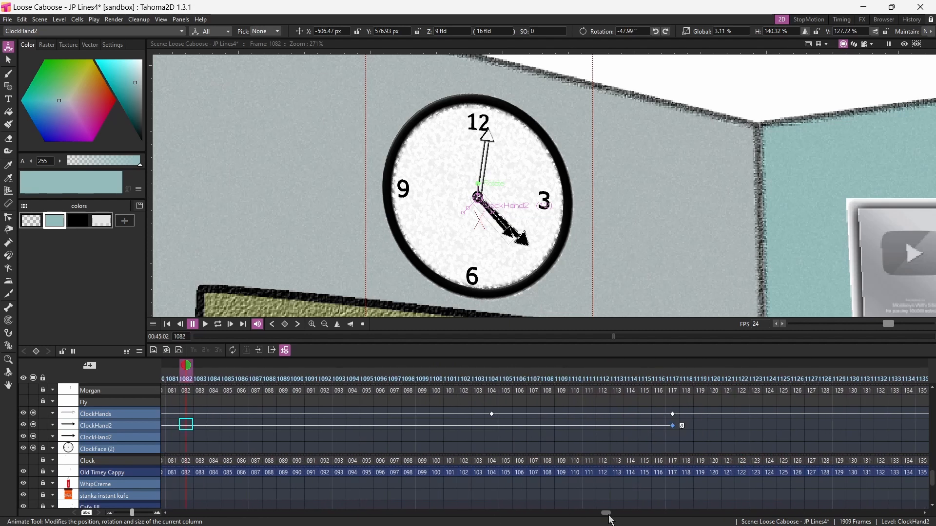
left_click(673, 426)
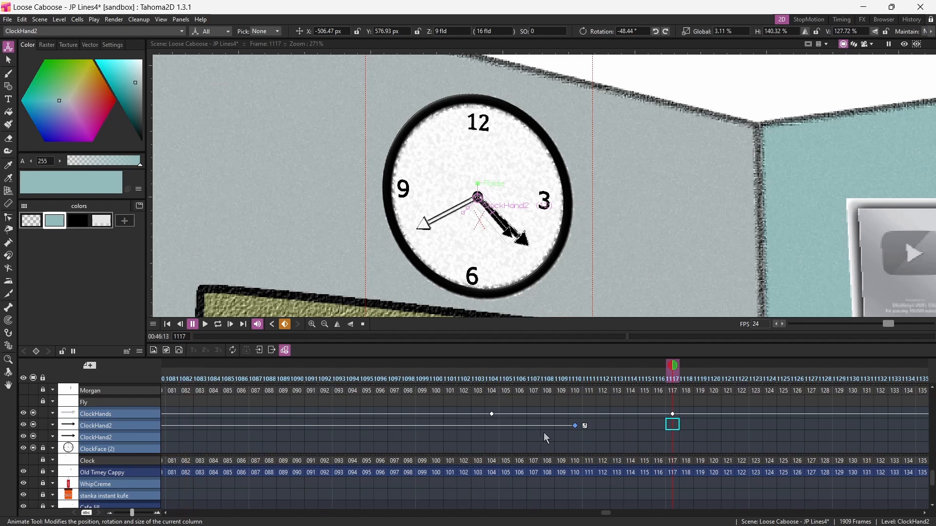
left_click_drag(544, 433, 232, 443)
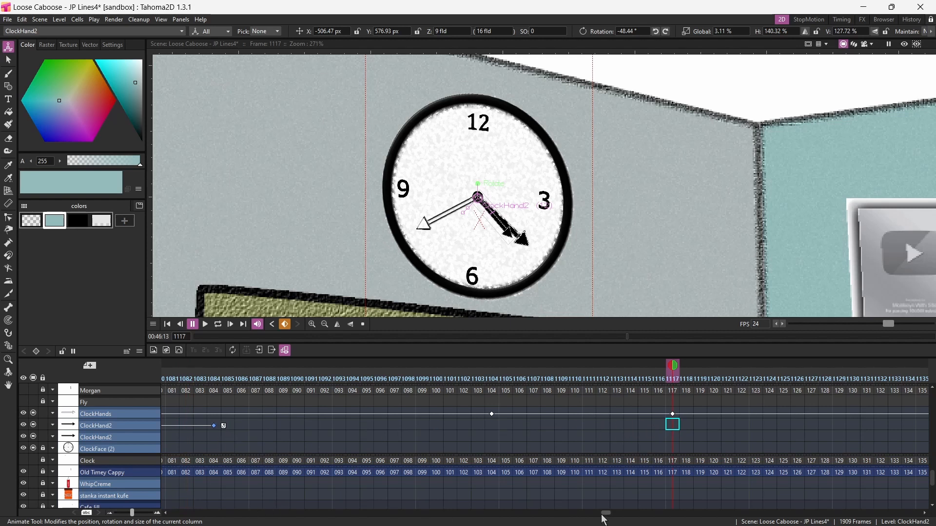
Rotate the upper ClockHand2 hand to about -96° at frame 1299 and scrub back through the timeline to check the motion
left_click_drag(609, 517, 687, 521)
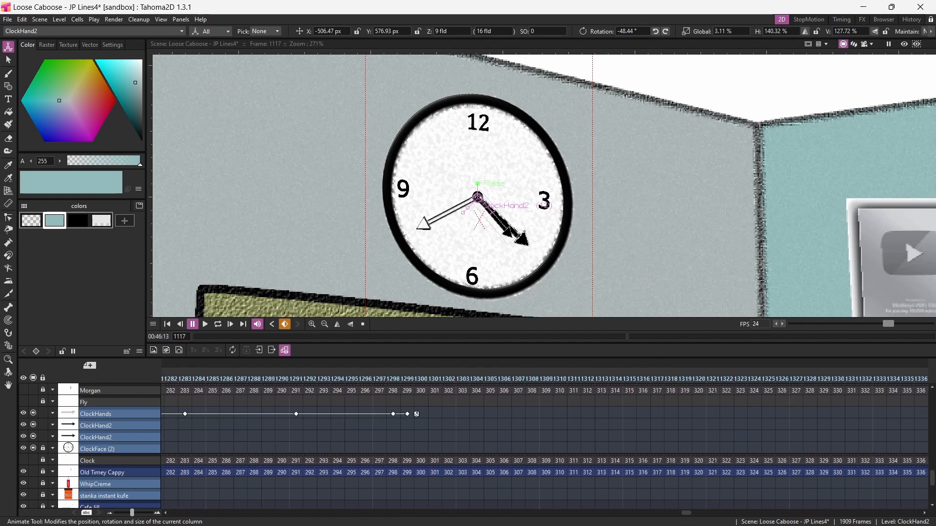
left_click(406, 427)
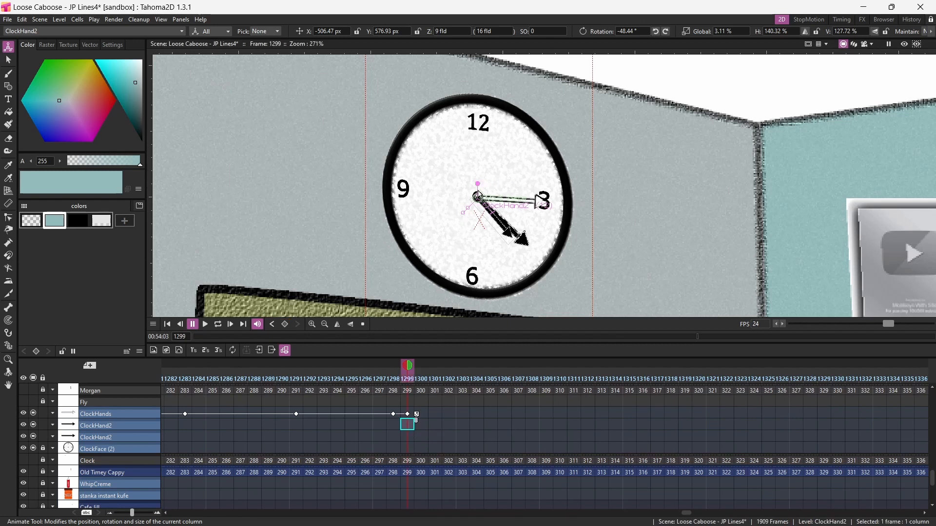
left_click_drag(480, 185, 492, 197)
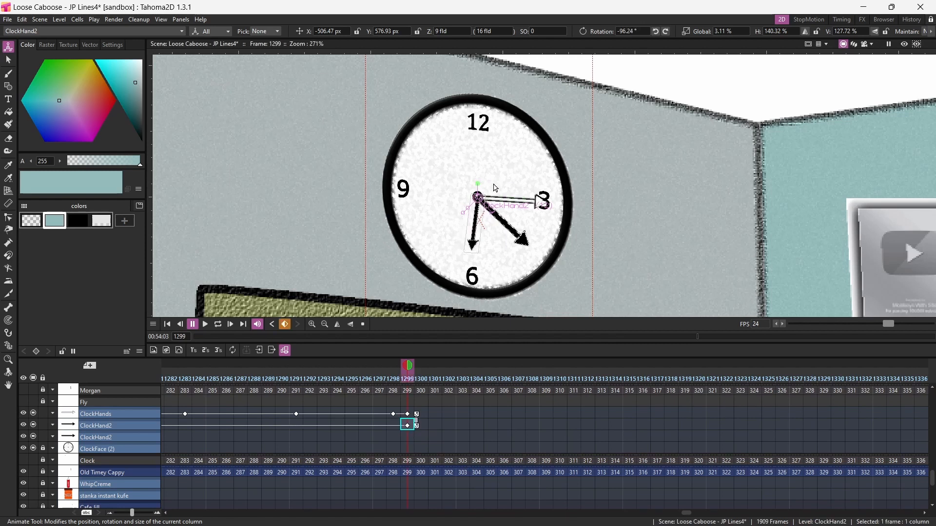
left_click_drag(409, 369, 596, 395)
left_click_drag(472, 520, 136, 524)
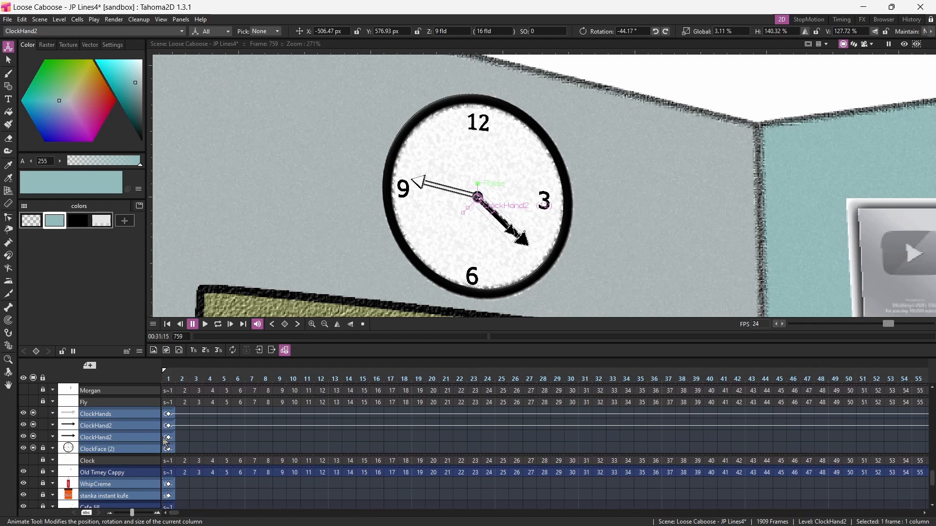
Rotate the upper ClockHand2 hand to about -36° at its frame 1084 keyframe and scrub through the surrounding frames
left_click(168, 374)
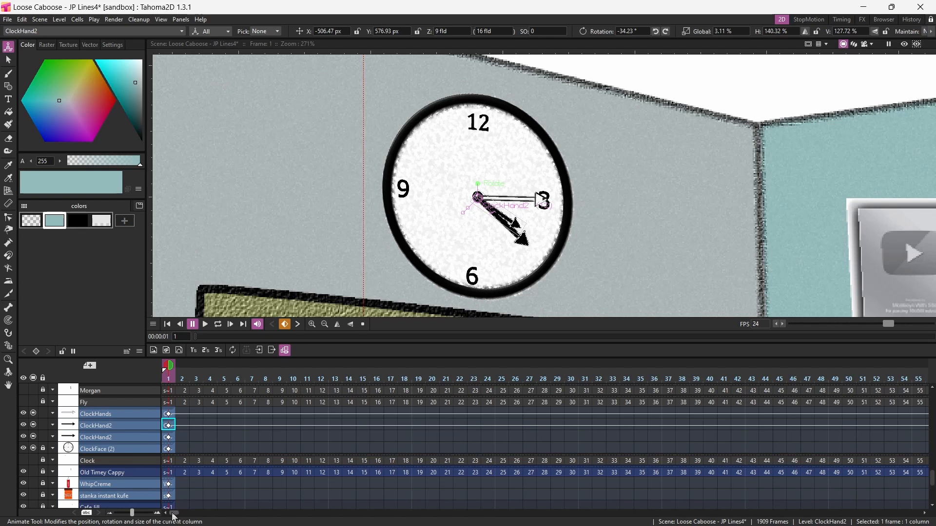
left_click_drag(174, 514, 603, 516)
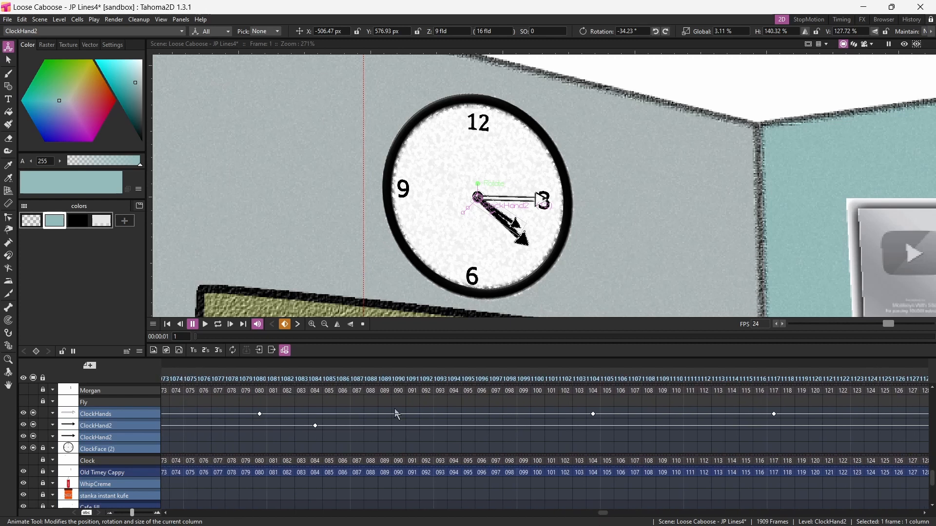
left_click(314, 392)
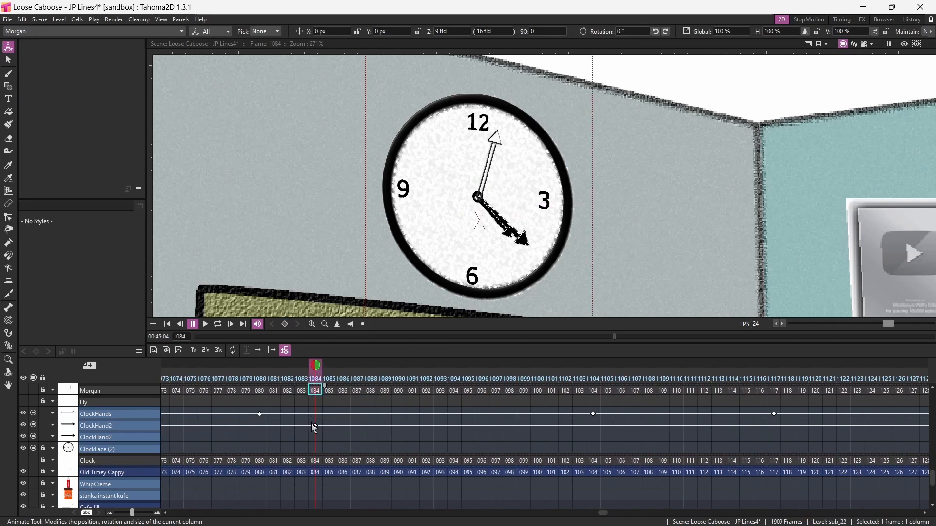
left_click(316, 429)
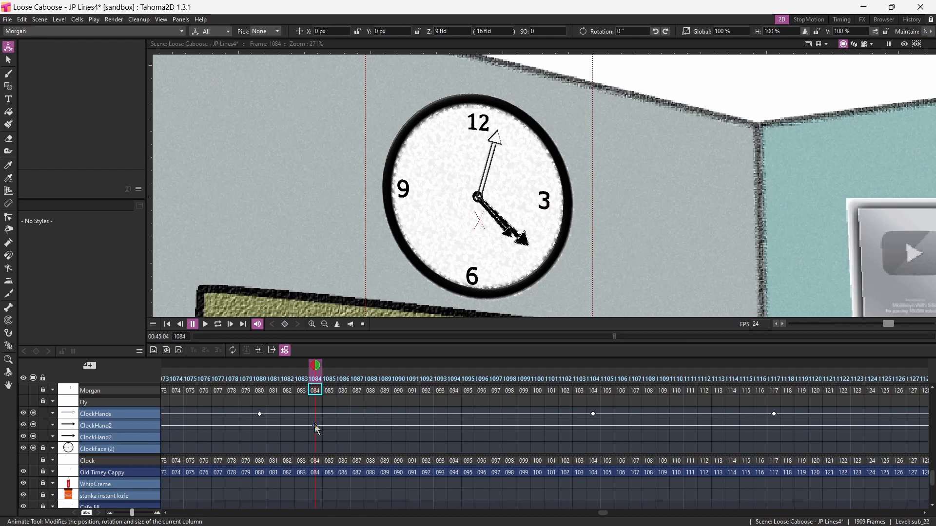
left_click(315, 425)
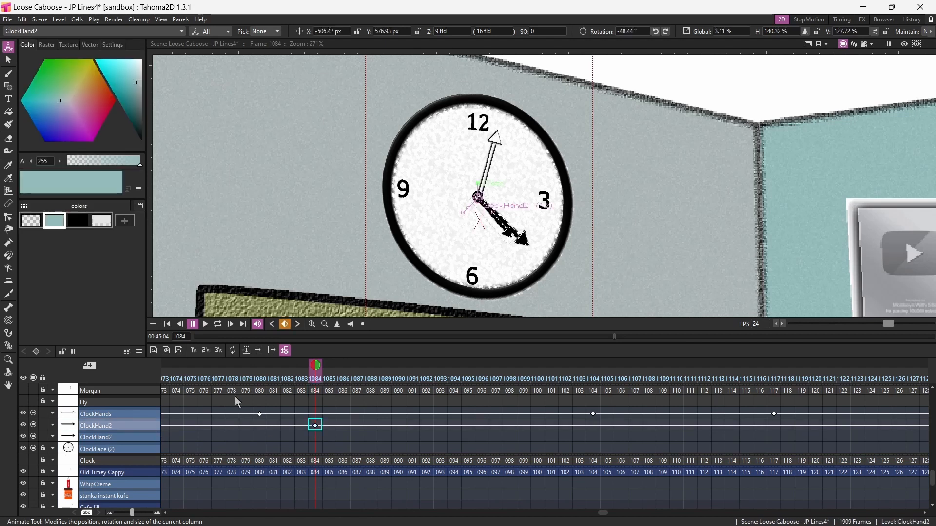
left_click_drag(480, 189, 476, 189)
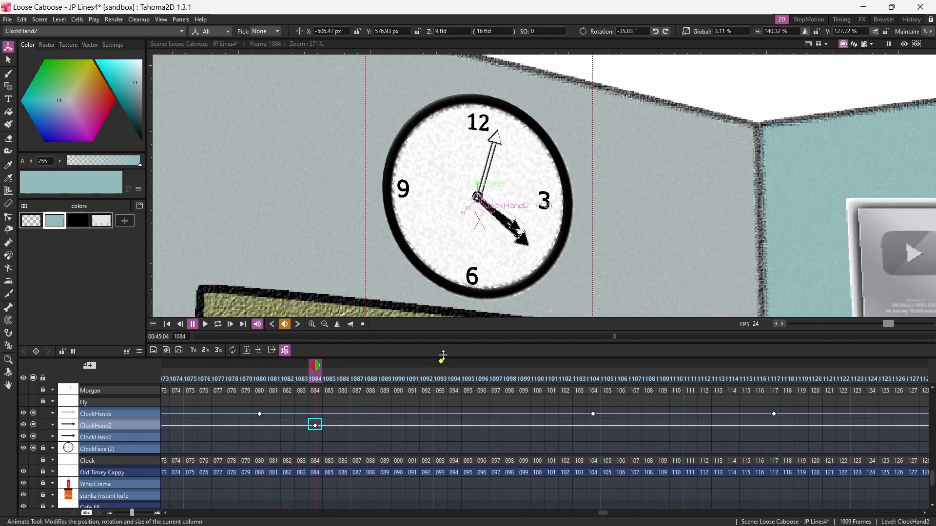
left_click_drag(316, 367, 259, 366)
left_click_drag(193, 397, 701, 293)
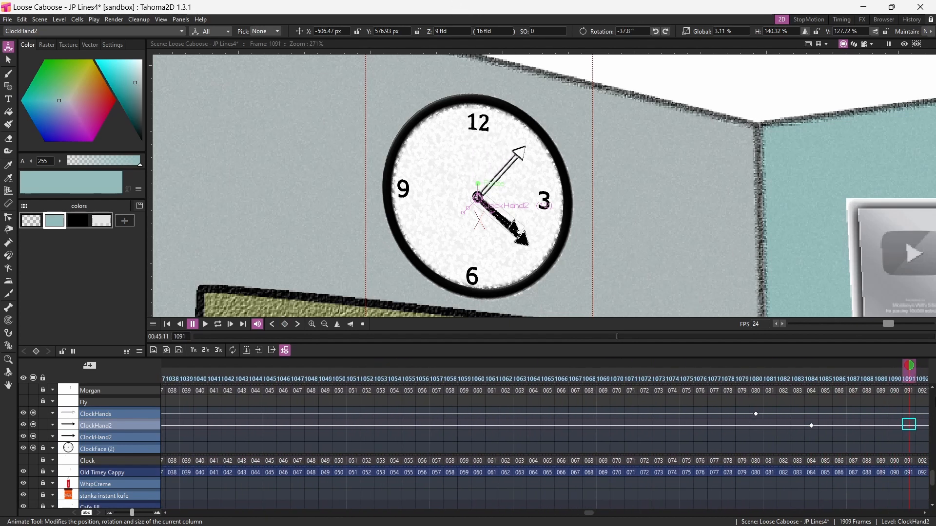
left_click_drag(755, 415, 368, 422)
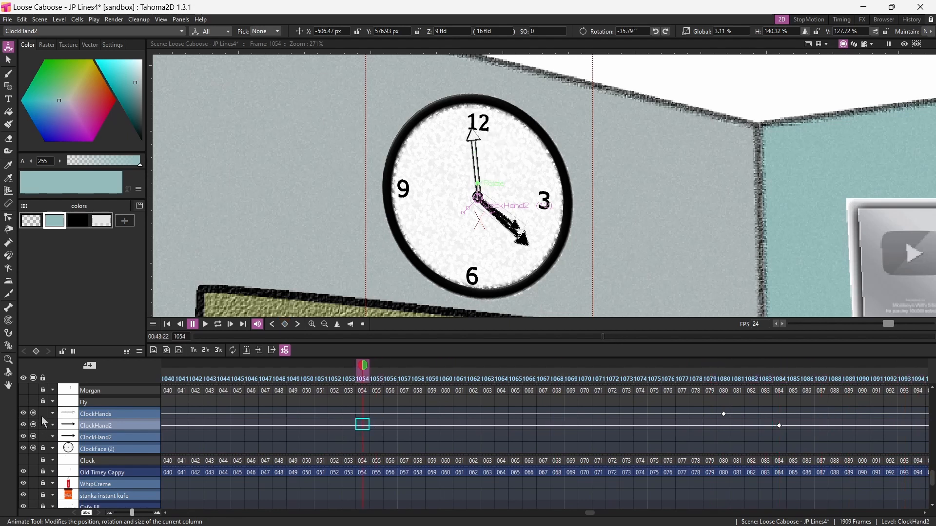
Lock the ClockHands and upper ClockHand2 columns, and briefly hide the lower ClockHand2 column to identify its hand
left_click(43, 436)
left_click(33, 438)
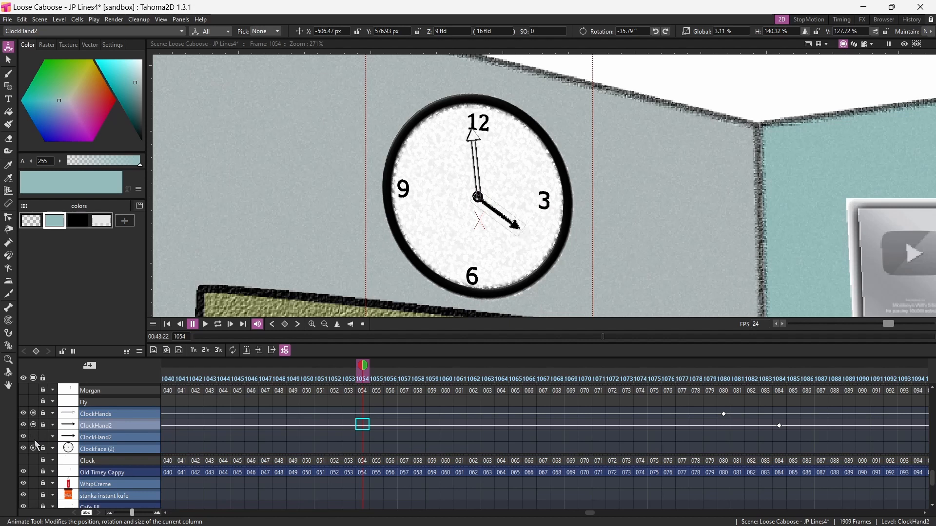
left_click(33, 437)
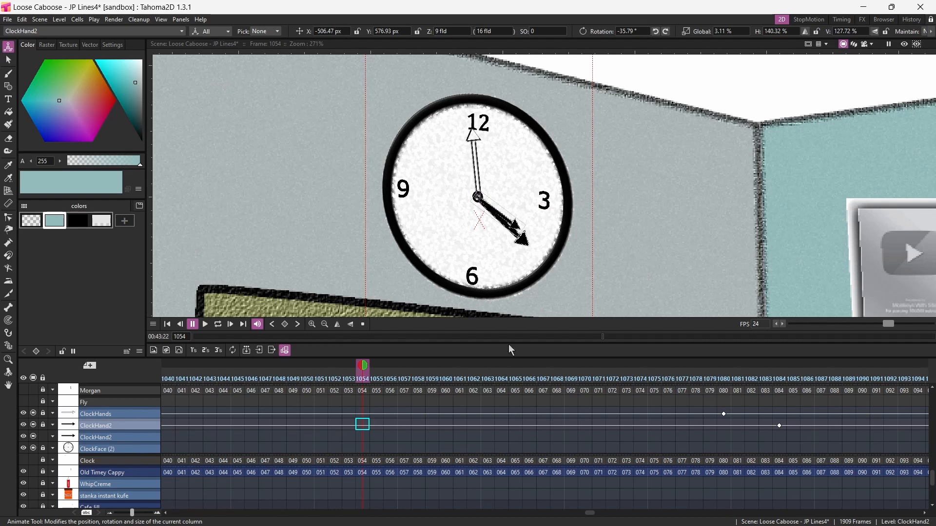
Add a keyframe to the lower ClockHand2 column at frame 1084, keeping the hand's current rotation
left_click_drag(365, 365, 569, 405)
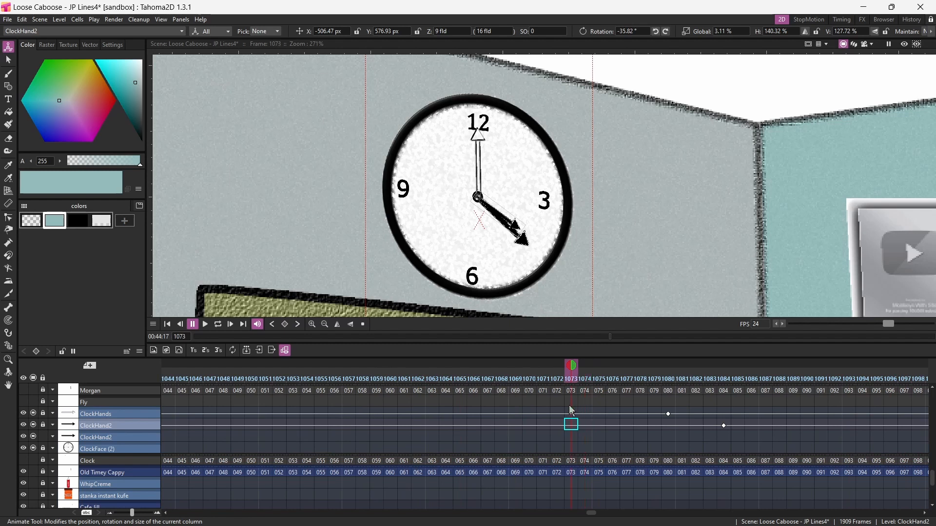
left_click(573, 435)
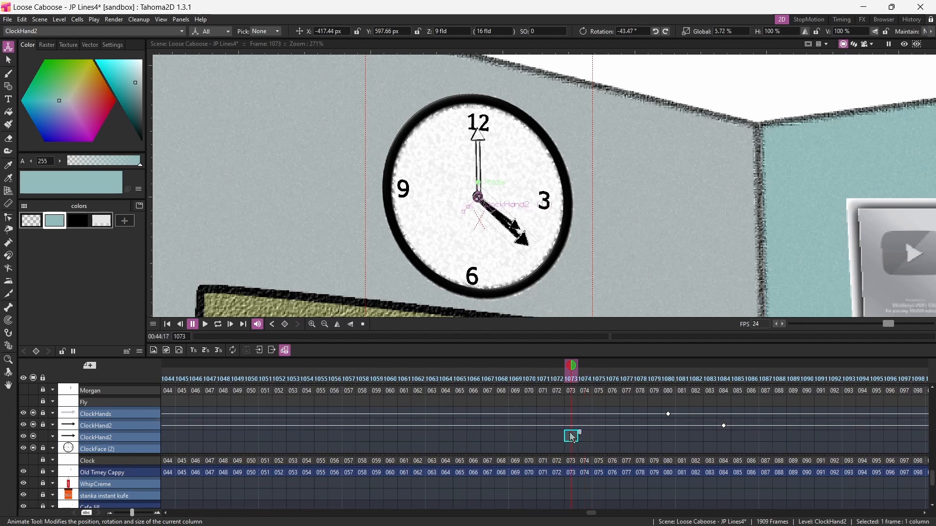
left_click(713, 436)
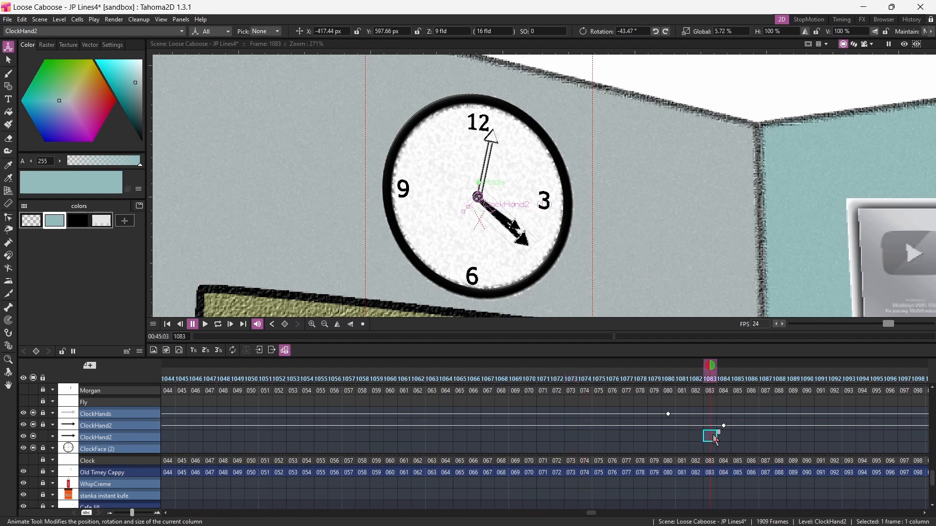
left_click(723, 436)
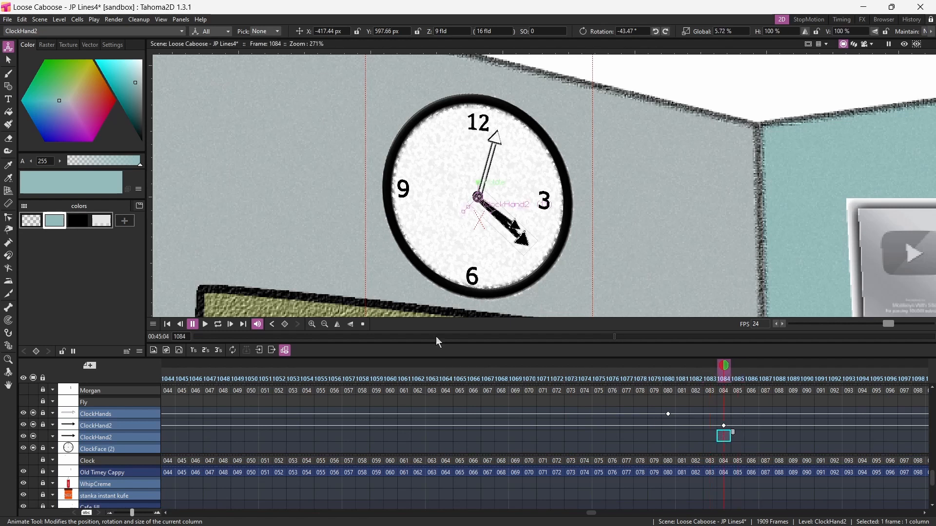
left_click(285, 324)
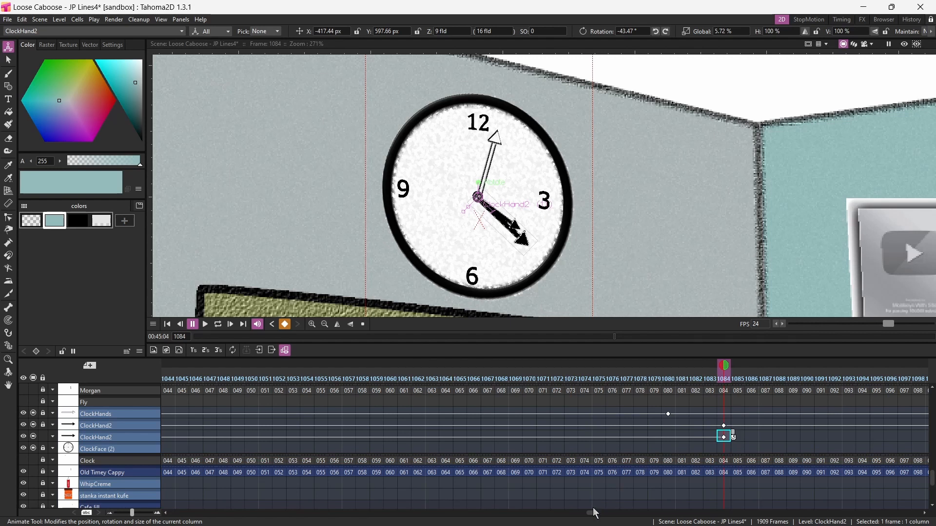
Rotate the lower ClockHand2 hand to about -172° at frame 1152
left_click_drag(593, 516, 610, 520)
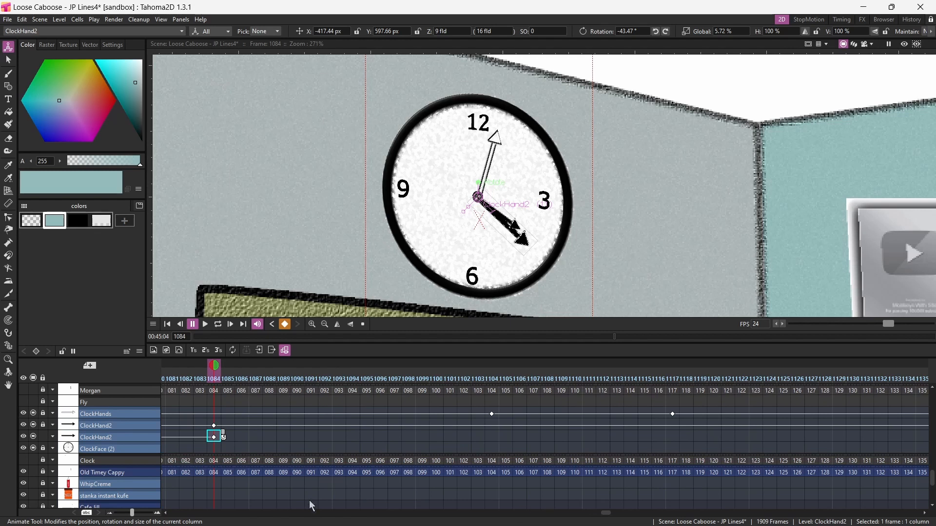
left_click_drag(133, 513, 105, 522)
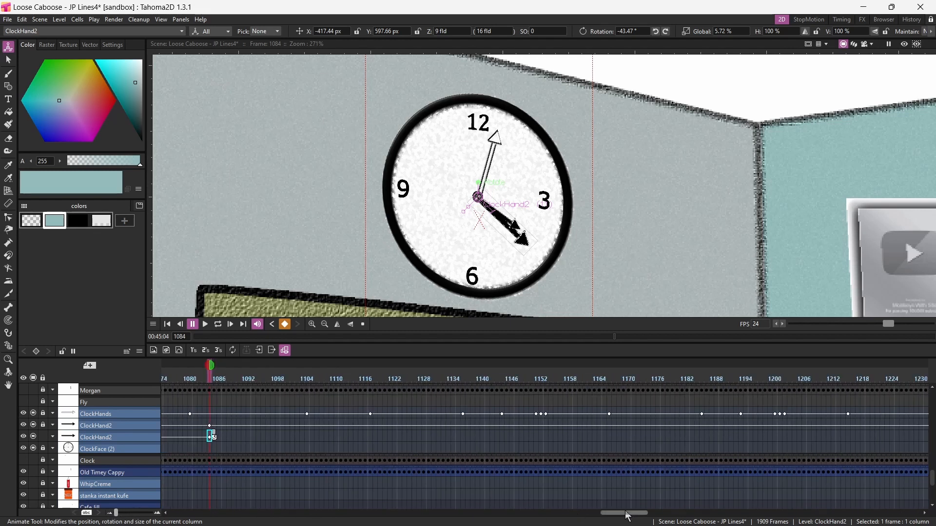
mouse_move(629, 514)
left_mouse_down()
mouse_move(650, 523)
mouse_move(624, 525)
mouse_move(644, 515)
left_mouse_up()
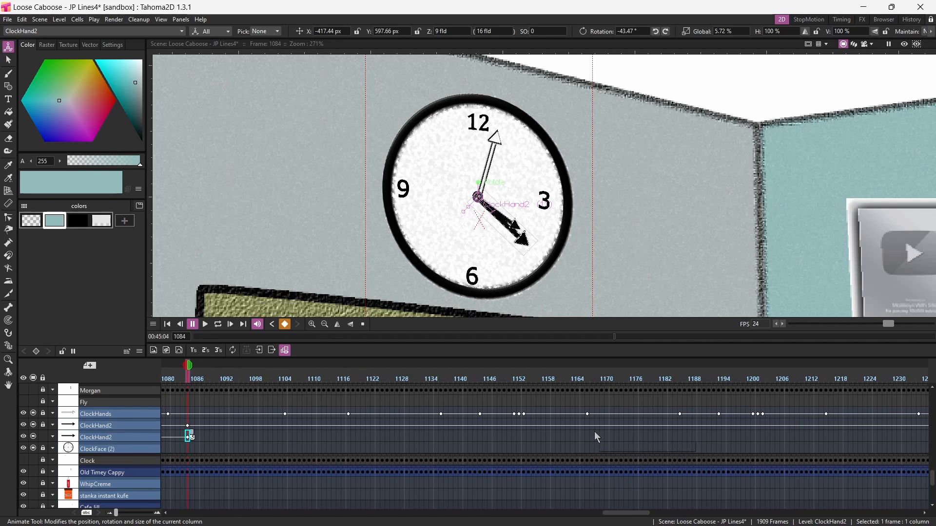
left_click(520, 435)
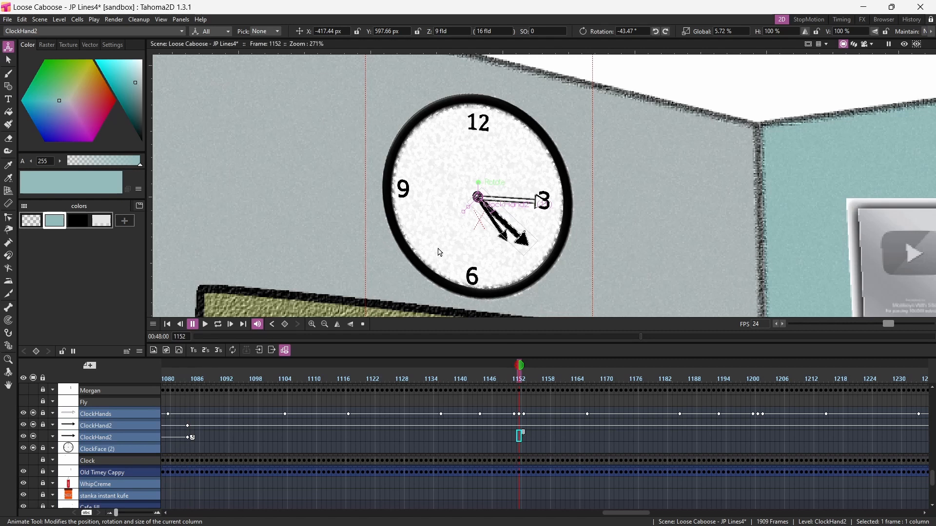
left_click_drag(480, 186, 575, 280)
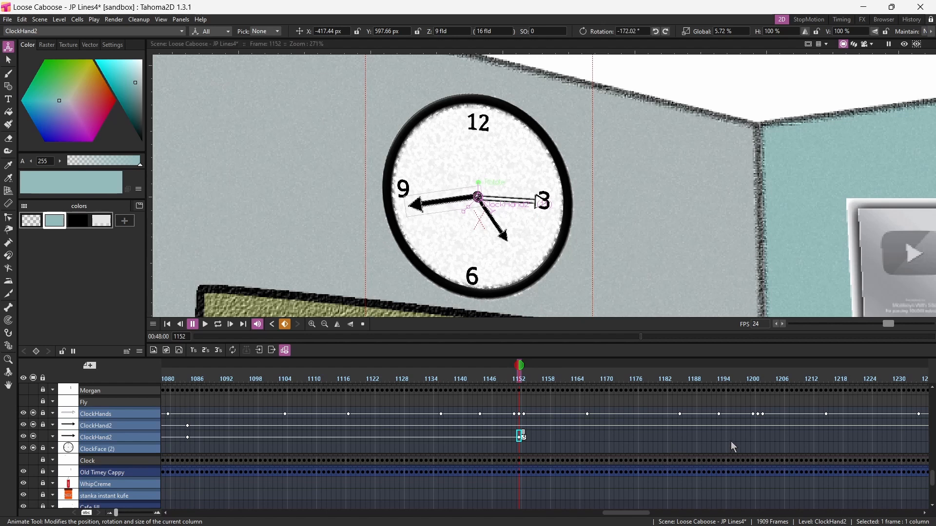
Rotate the lower ClockHand2 hand to about -307° at frame 1204, -413° at frame 1267 and -488° at frame 1299
left_click(773, 437)
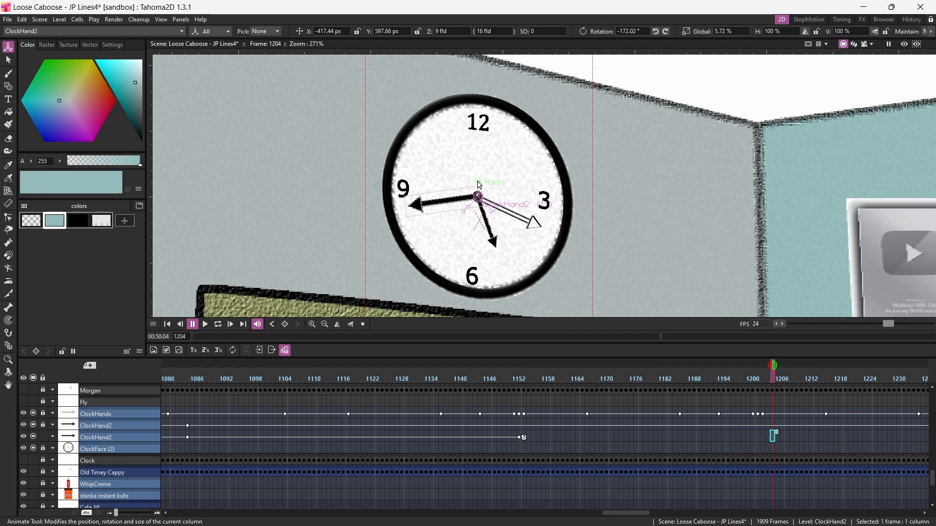
left_click_drag(480, 186, 528, 242)
left_click_drag(620, 512, 651, 521)
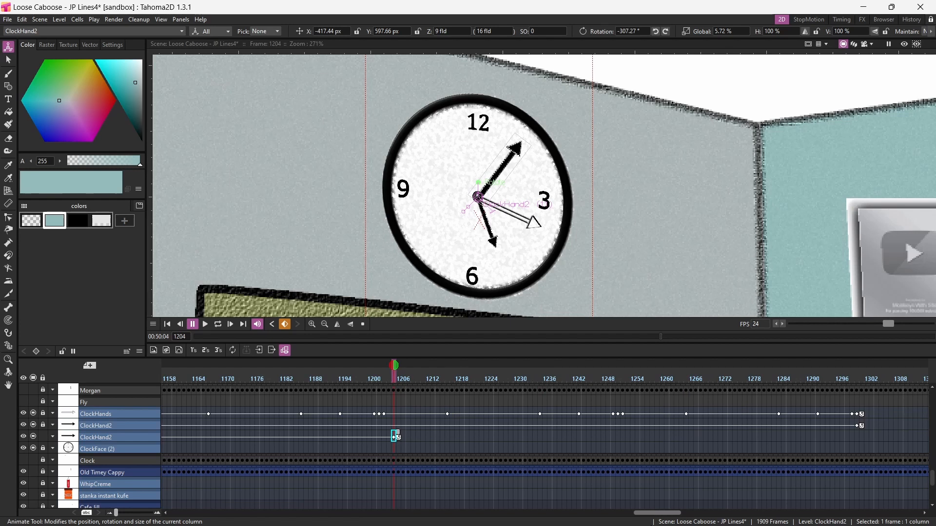
left_click(700, 435)
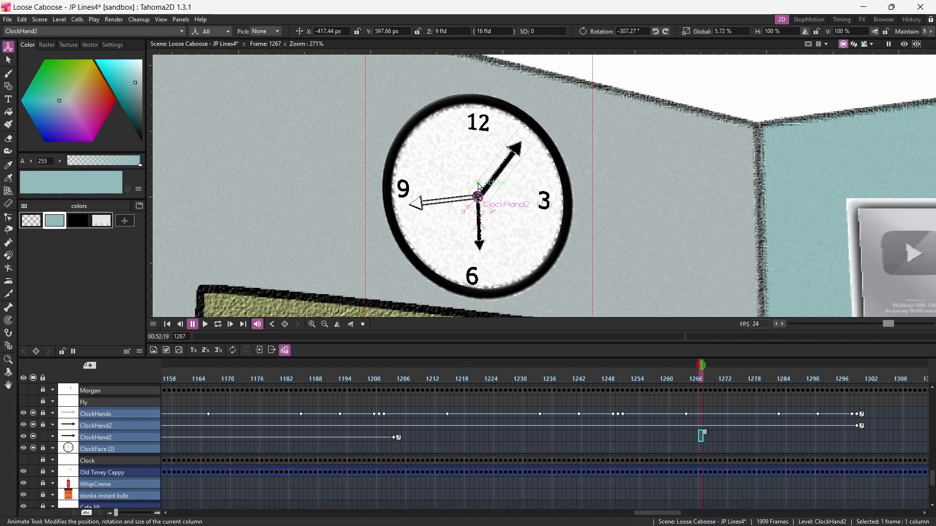
left_click_drag(490, 181, 463, 175)
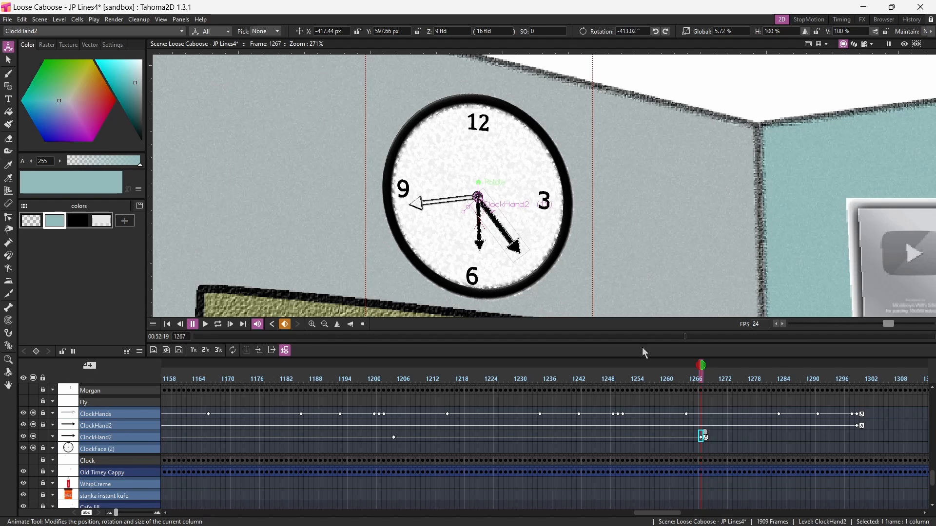
left_click(857, 436)
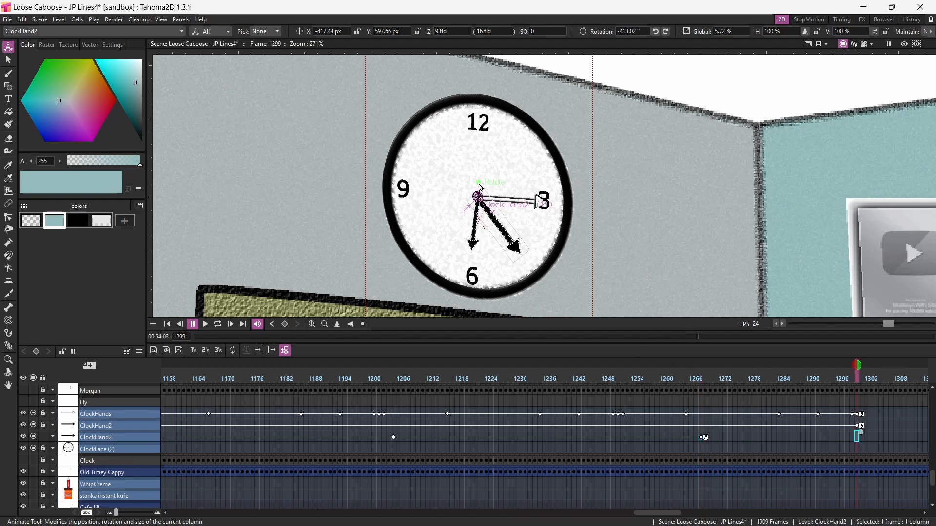
left_click_drag(482, 188, 496, 202)
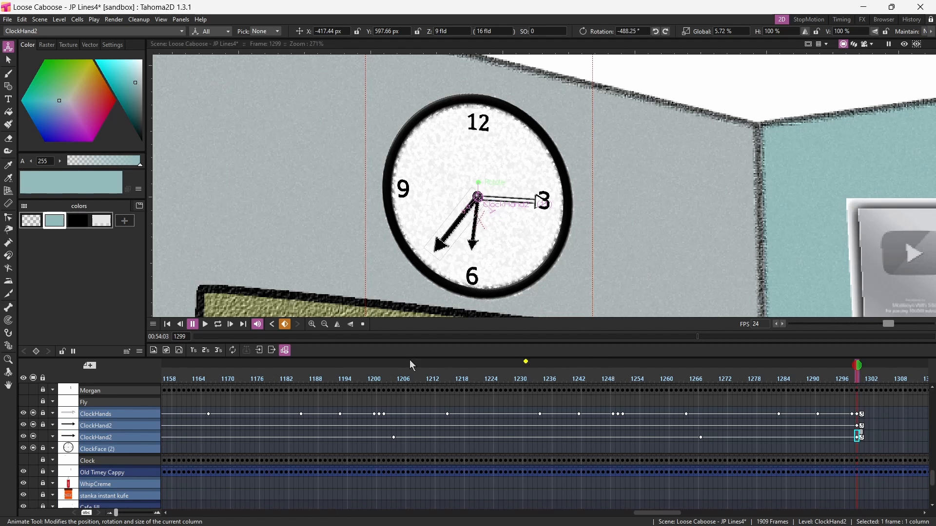
Play the animation from frame 1074 past frame 1299 to check the motion of the three clock hands
left_click_drag(672, 512, 630, 512)
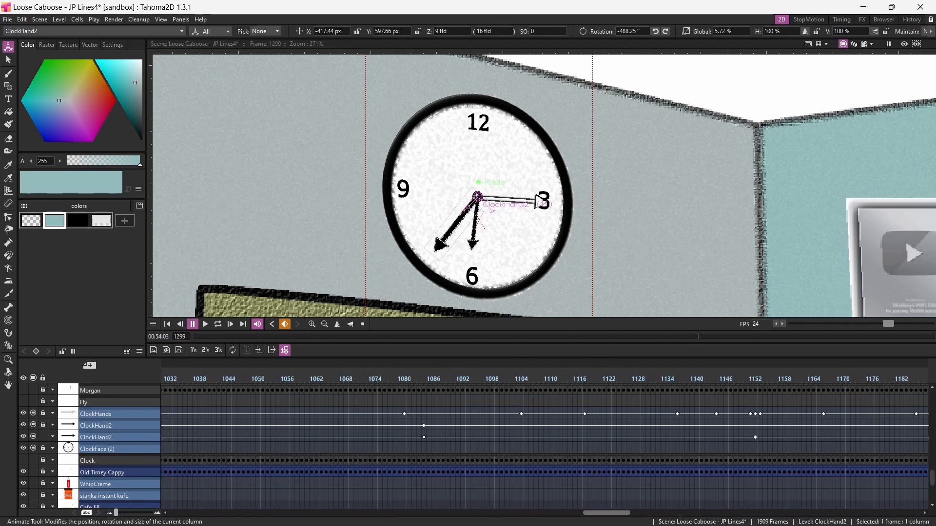
left_click(375, 378)
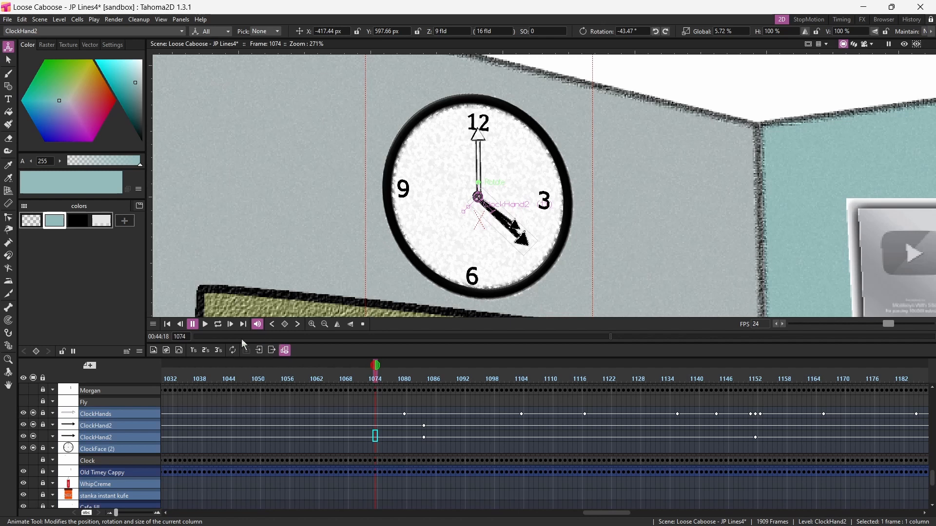
left_click(206, 325)
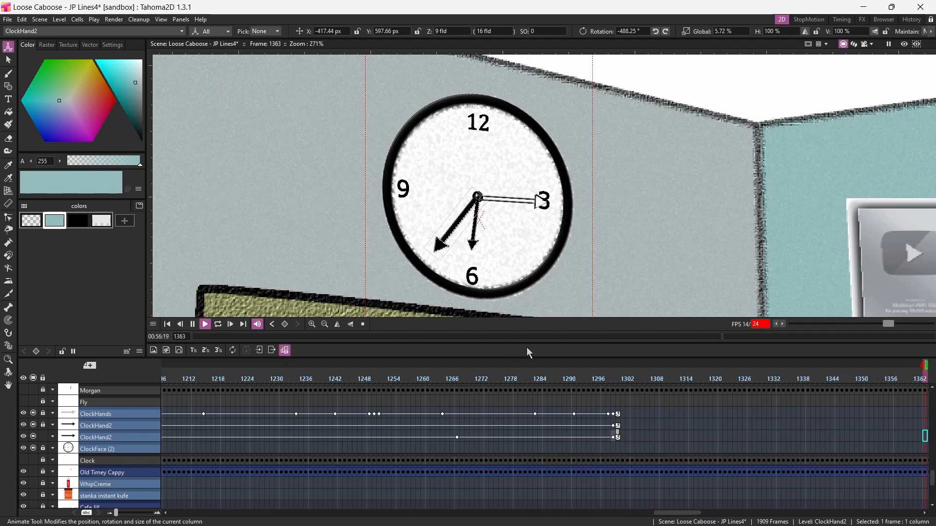
left_click(193, 325)
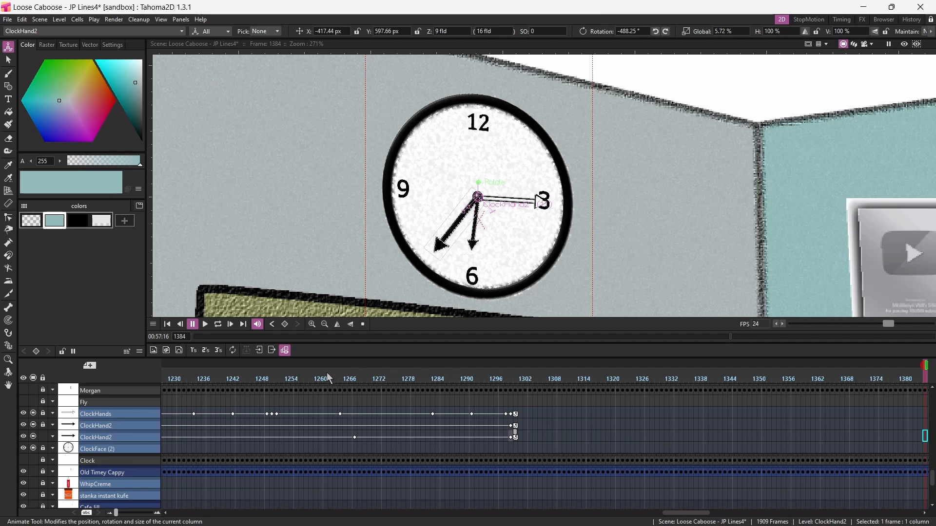
Add a keyframe to the Camera1 column at frame 1099, keeping the current close-up framing of the clock
left_click_drag(330, 379, 619, 379)
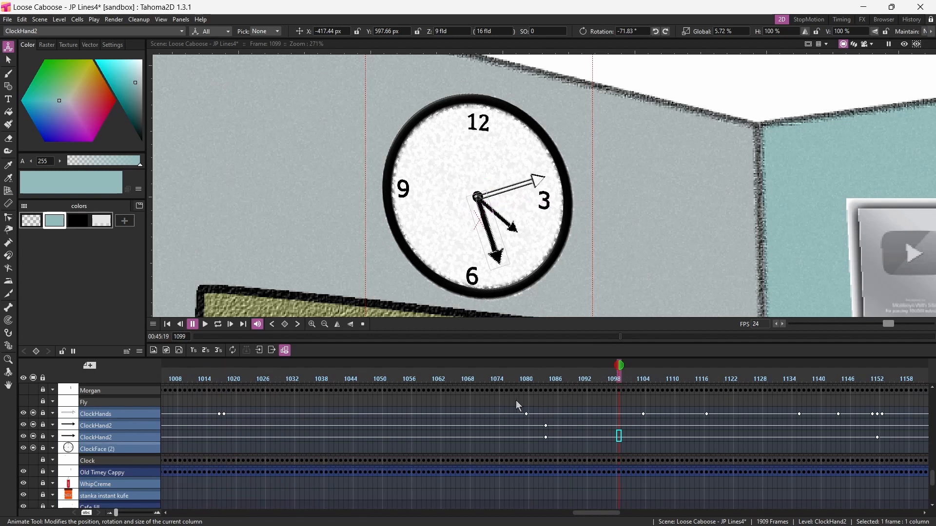
scroll(515, 400, "down", 3)
scroll(515, 400, "up", 3)
scroll(515, 399, "down", 3)
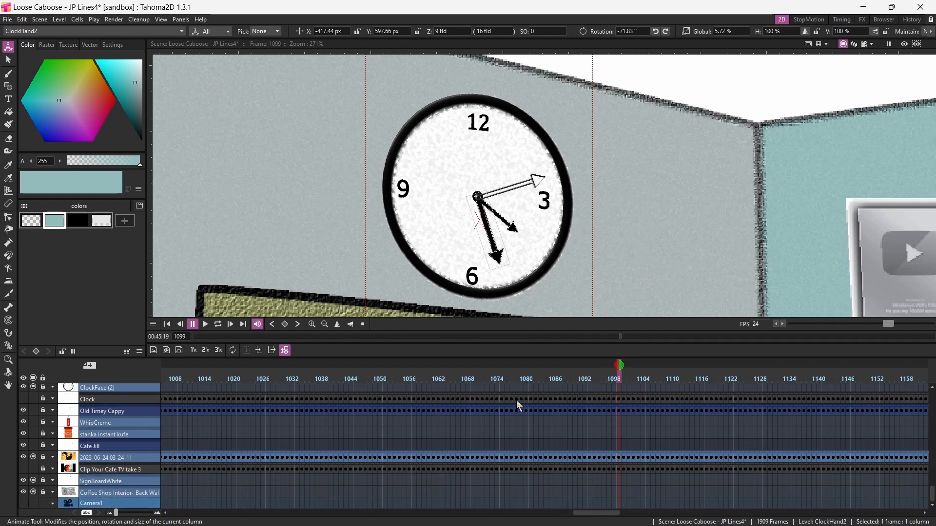
left_click(617, 503)
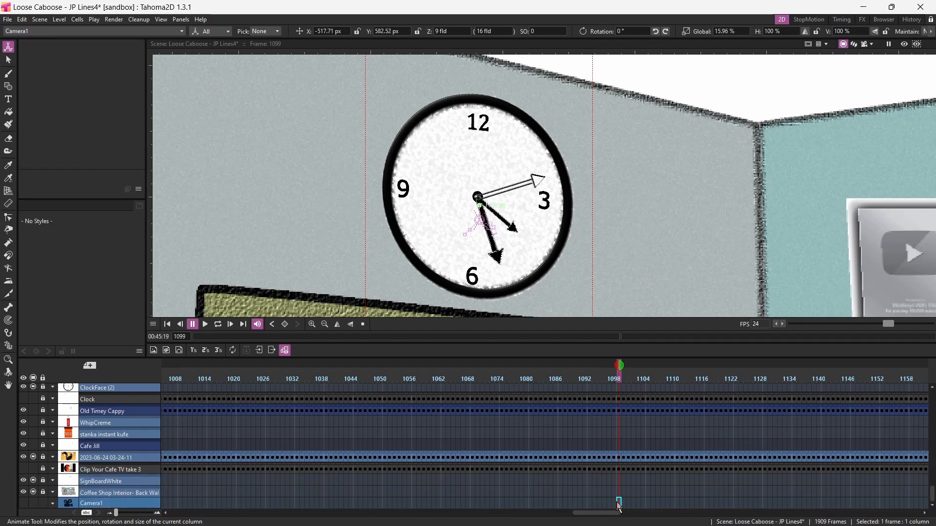
left_click(285, 325)
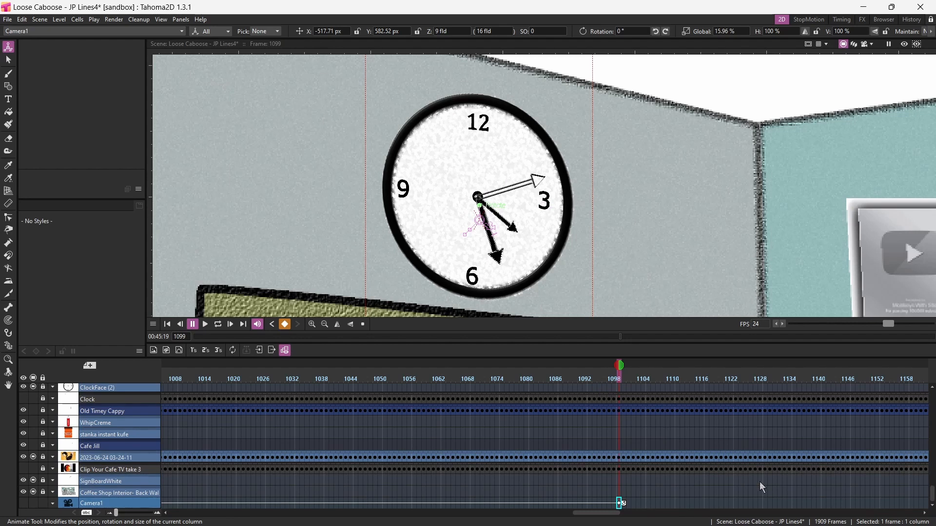
At frame 1119, move Camera1 from the clock to the counter area, about X 516 px, Y 239 px, with global scale about 37%
left_click(716, 503)
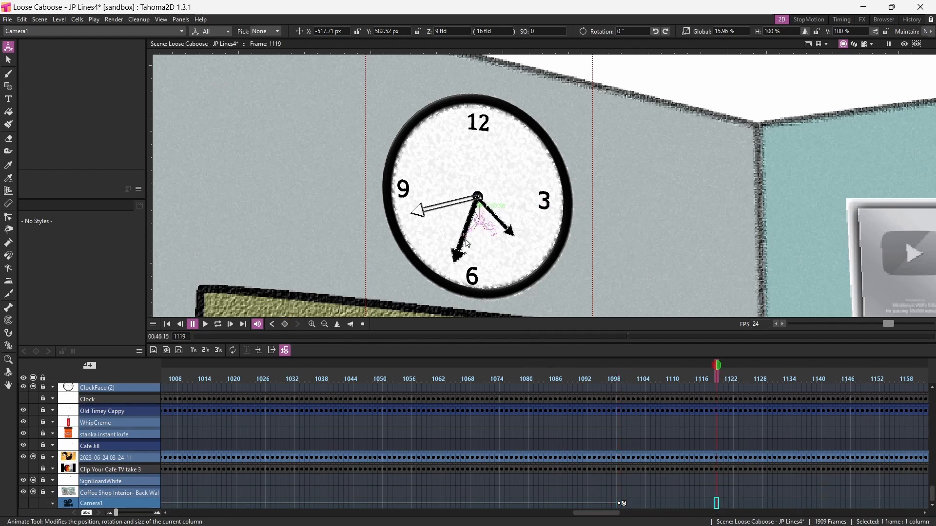
left_click_drag(465, 236, 675, 323)
scroll(472, 219, "down", 14)
scroll(472, 224, "down", 1)
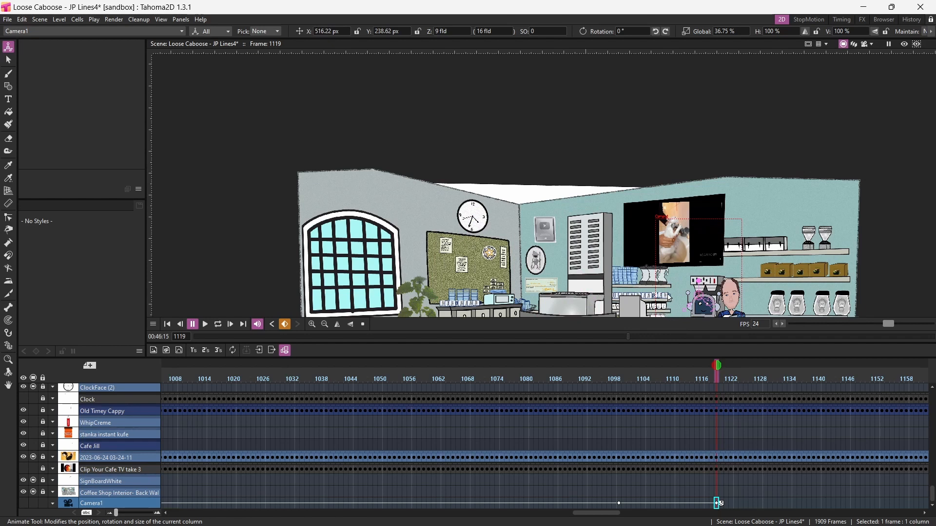
Reframe Camera1 at frame 1119 around the TV and counter, at about X 427 px, Y 213 px, with global scale about 53%
scroll(663, 297, "up", 1)
scroll(663, 297, "down", 3)
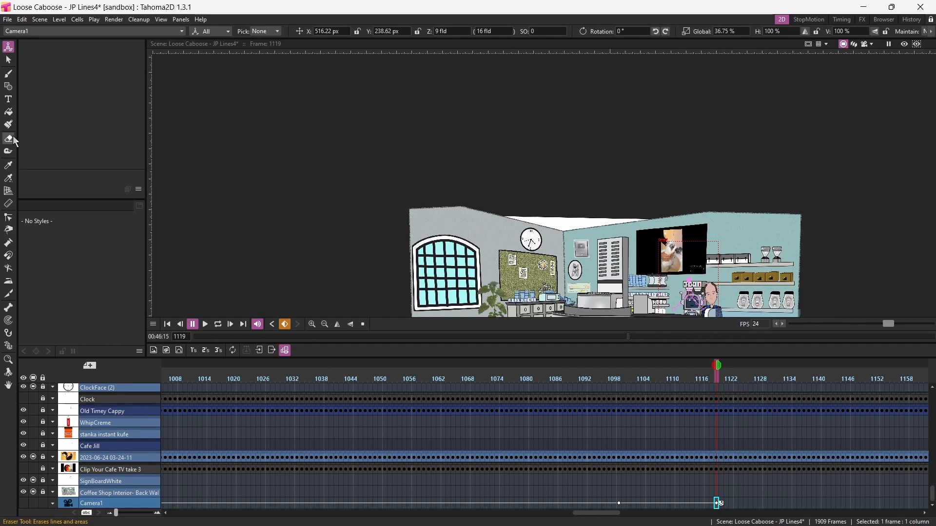
left_click(8, 385)
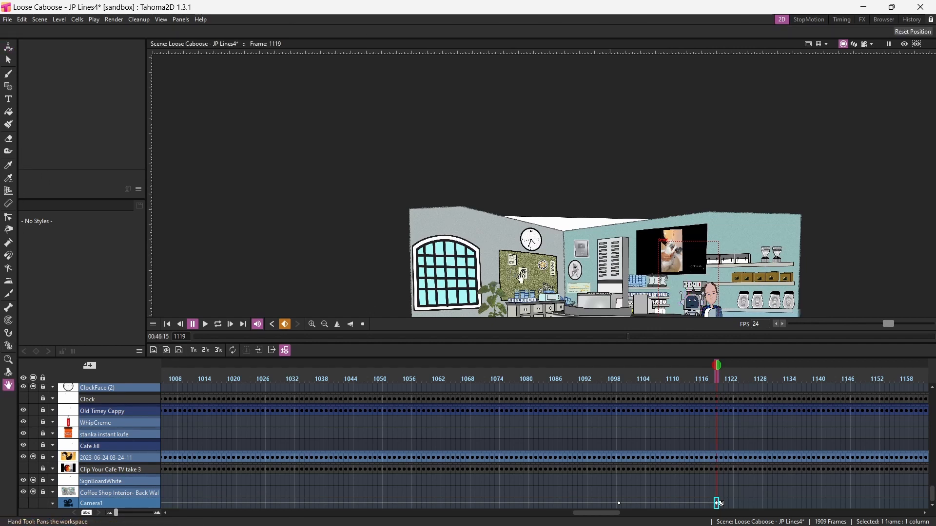
left_click_drag(540, 289, 517, 226)
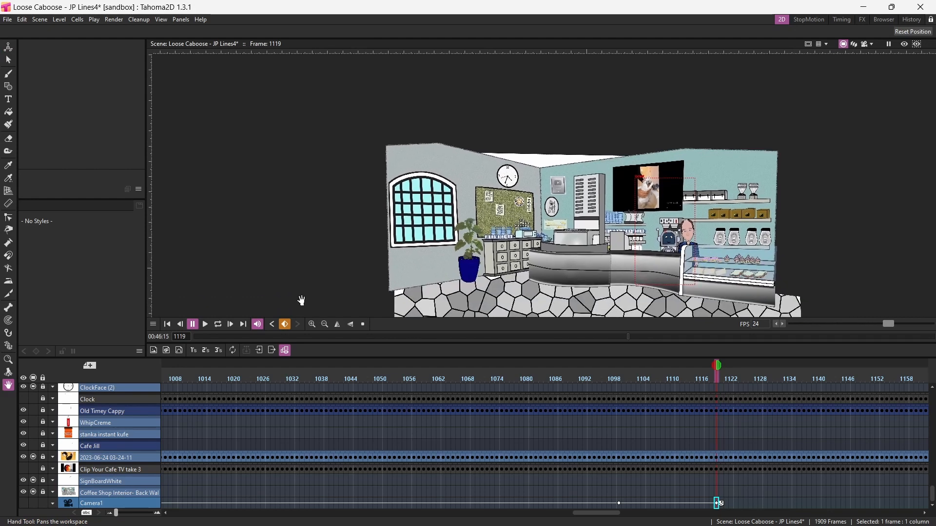
left_click(8, 47)
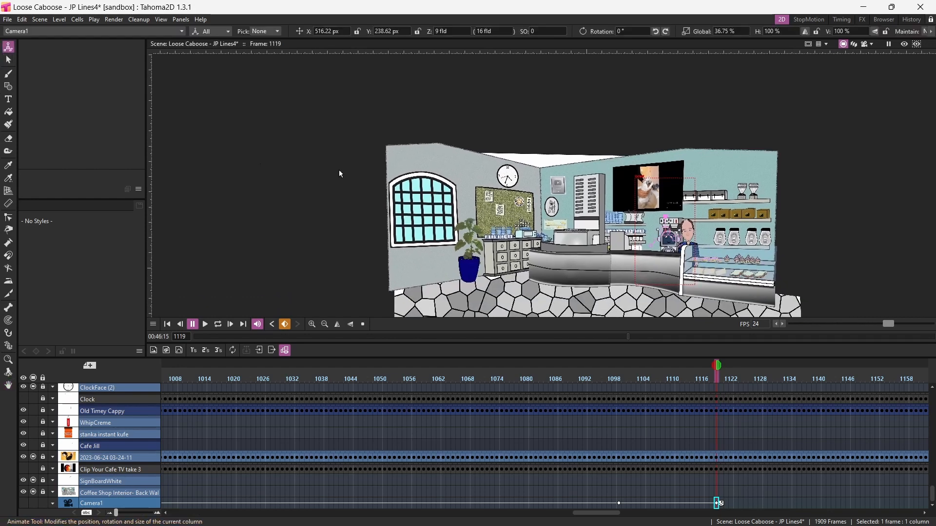
left_click_drag(639, 274, 630, 263)
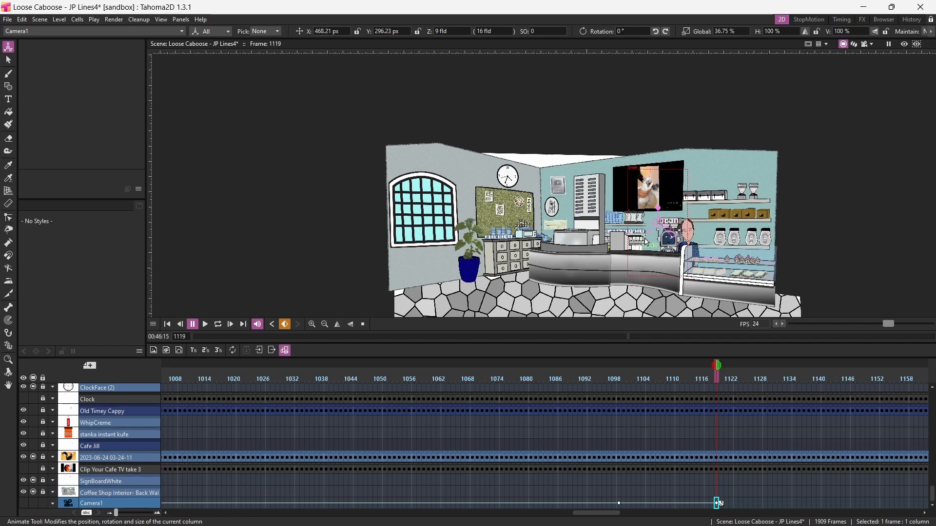
left_click_drag(643, 237, 635, 282)
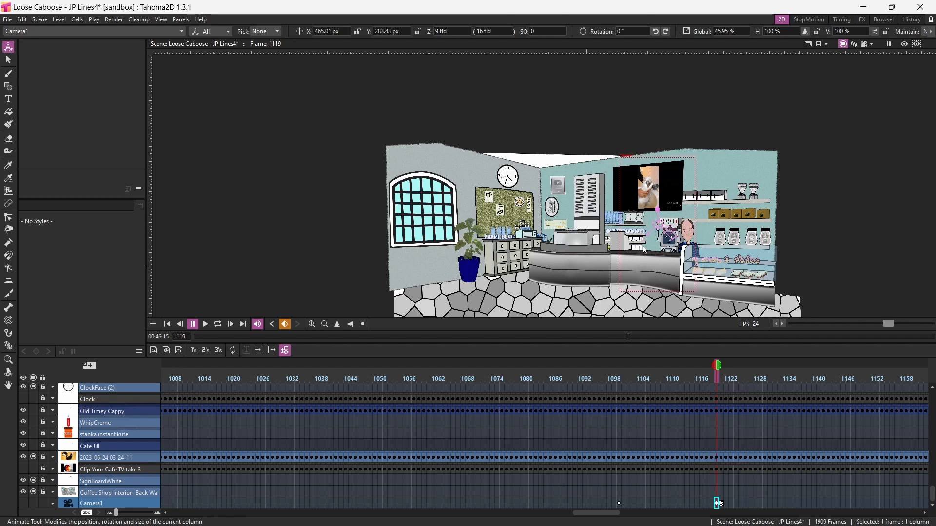
left_click_drag(645, 243, 656, 246)
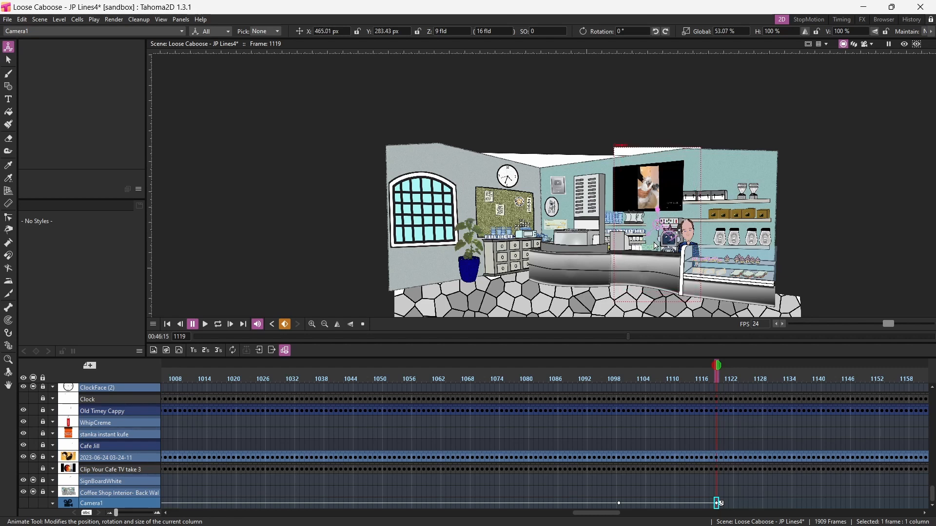
left_click_drag(664, 205, 644, 211)
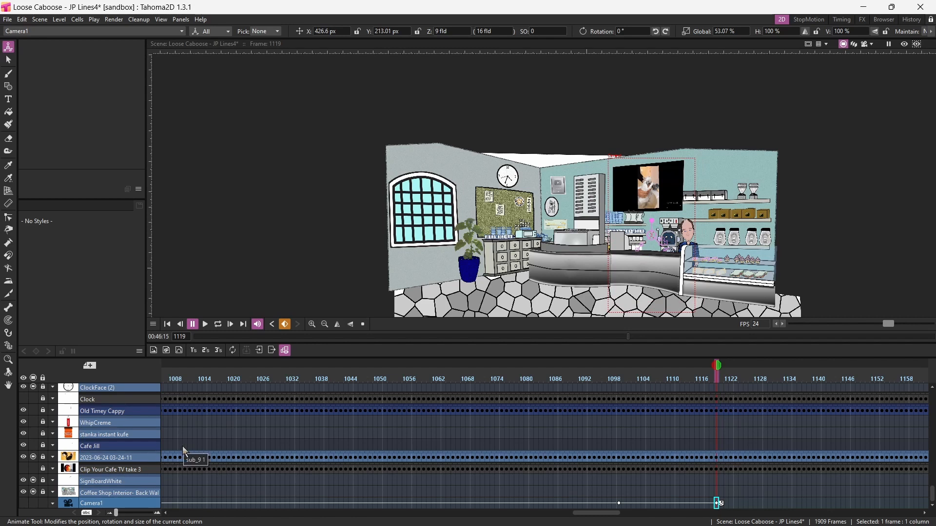
Show the customer character seen from behind in the viewer by enabling its column between Table 1 and Tip Jar
scroll(72, 446, "up", 5)
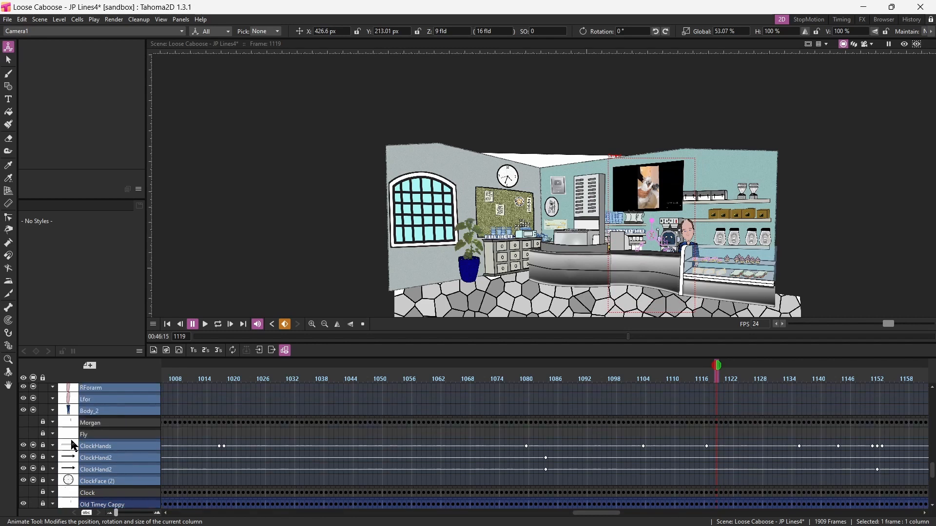
scroll(72, 445, "up", 5)
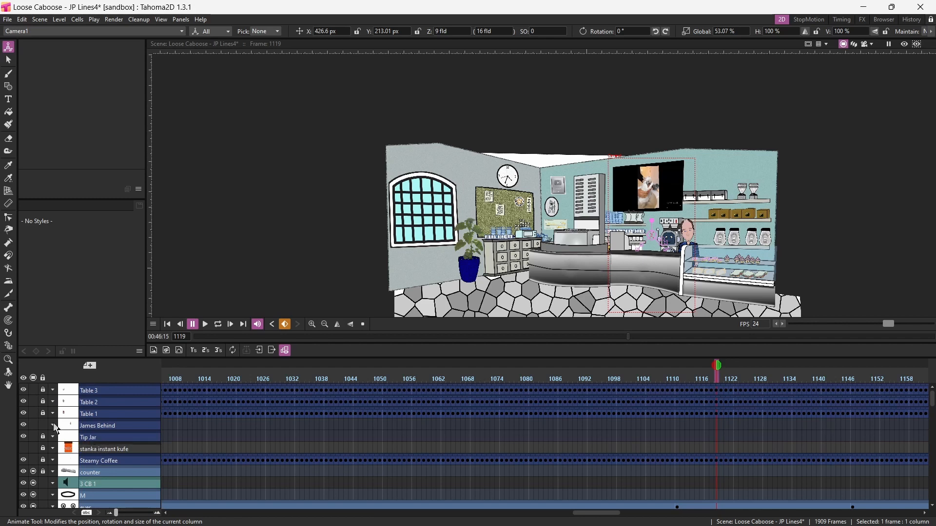
left_click(34, 425)
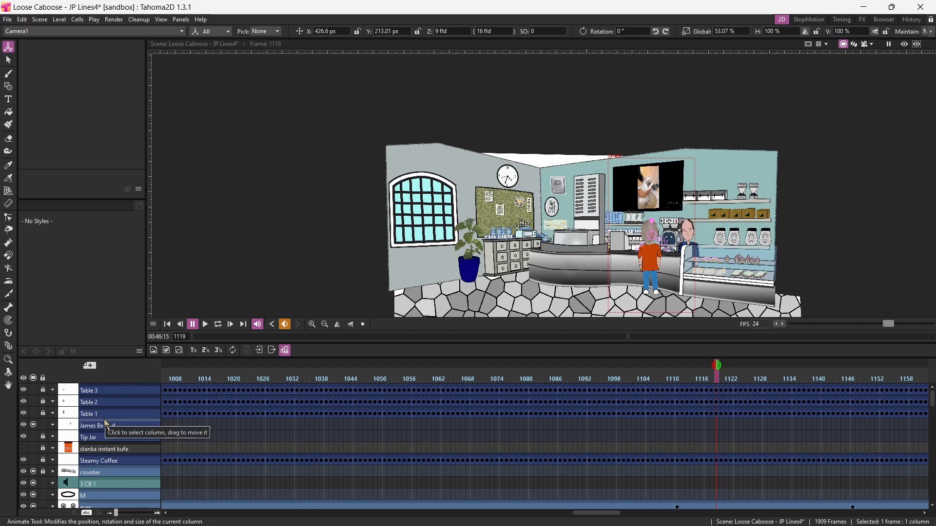
Look through the scene's columns and go to frame 887 in the Mouth_1 column, at the end of the 2 JP 1 audio
scroll(105, 421, "down", 6)
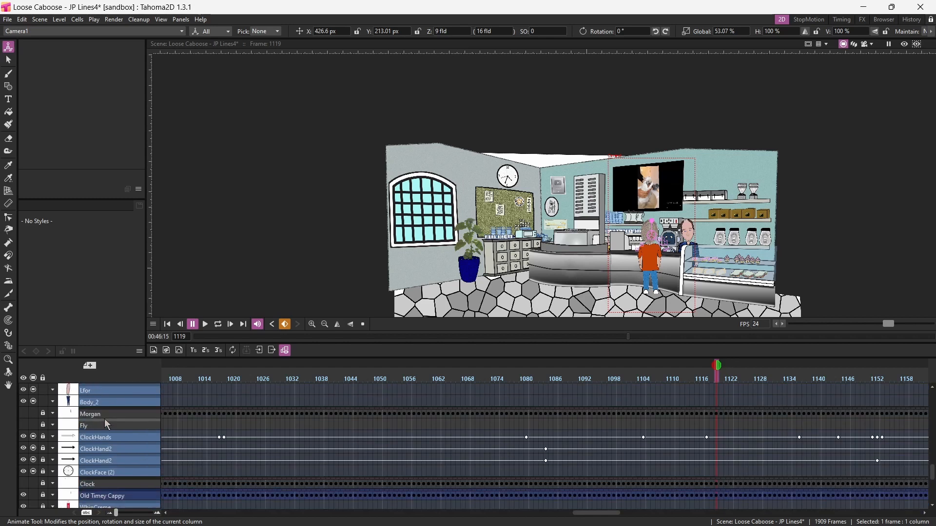
scroll(104, 420, "down", 3)
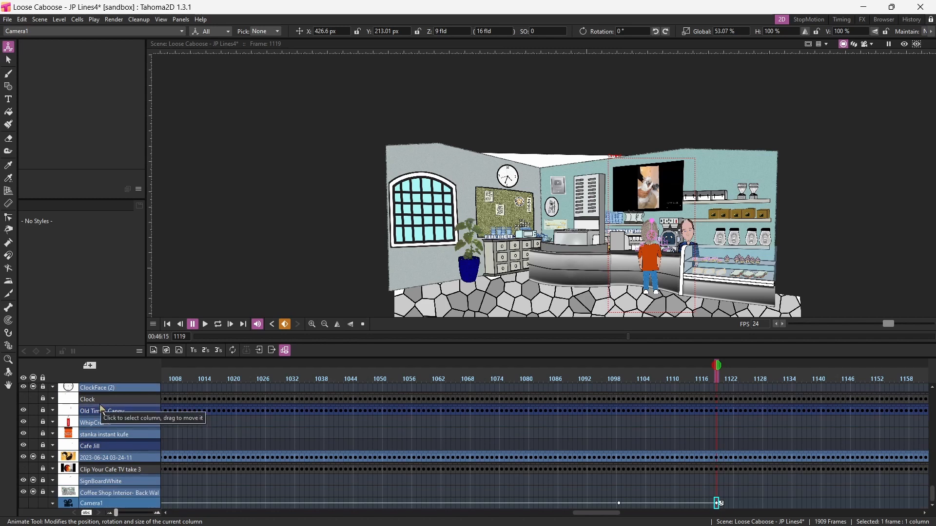
scroll(484, 440, "up", 5)
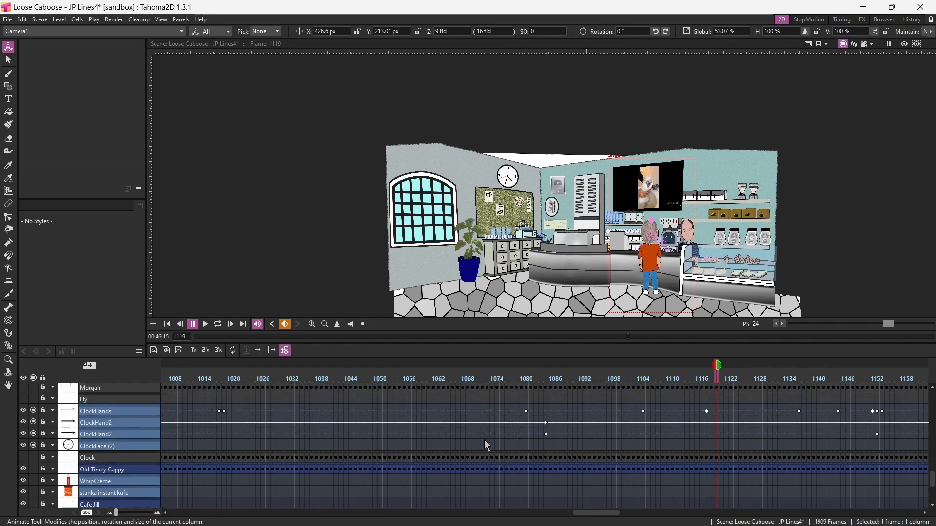
scroll(483, 441, "up", 5)
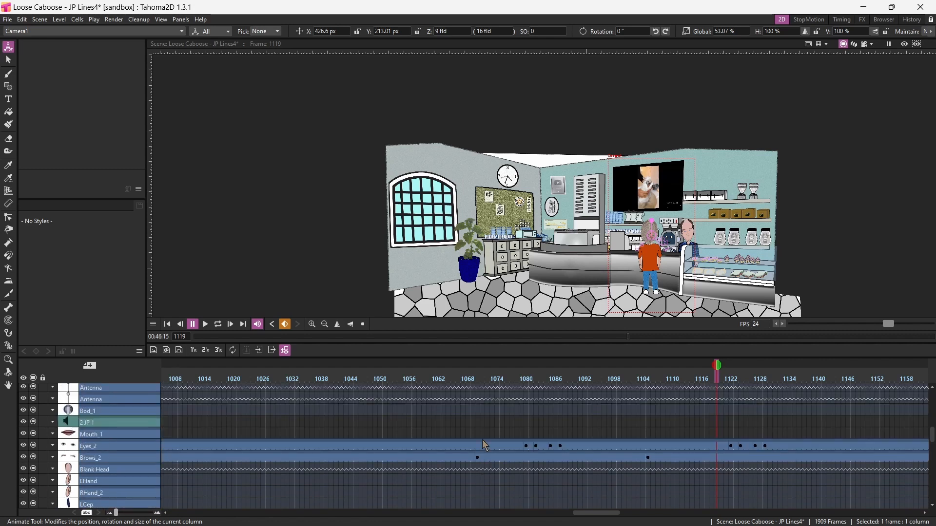
scroll(485, 446, "down", 1)
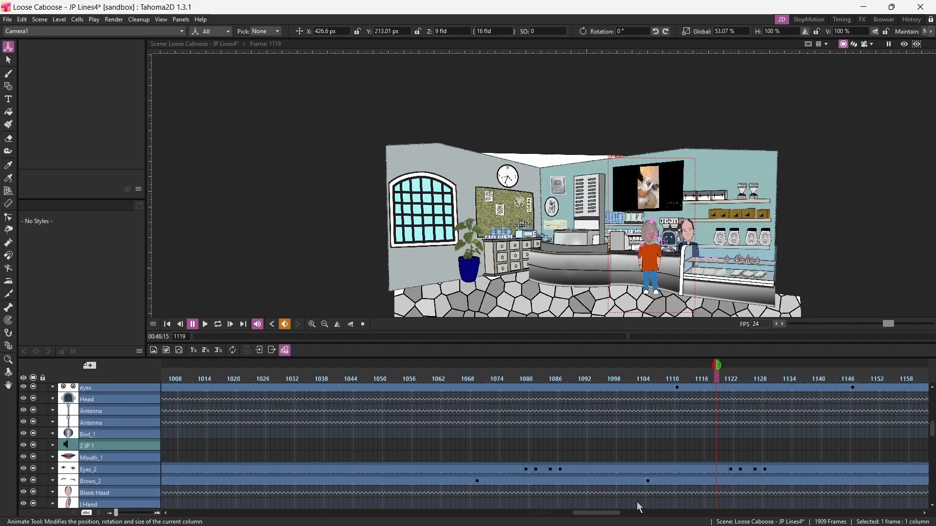
left_click_drag(611, 515, 520, 524)
left_click(699, 457)
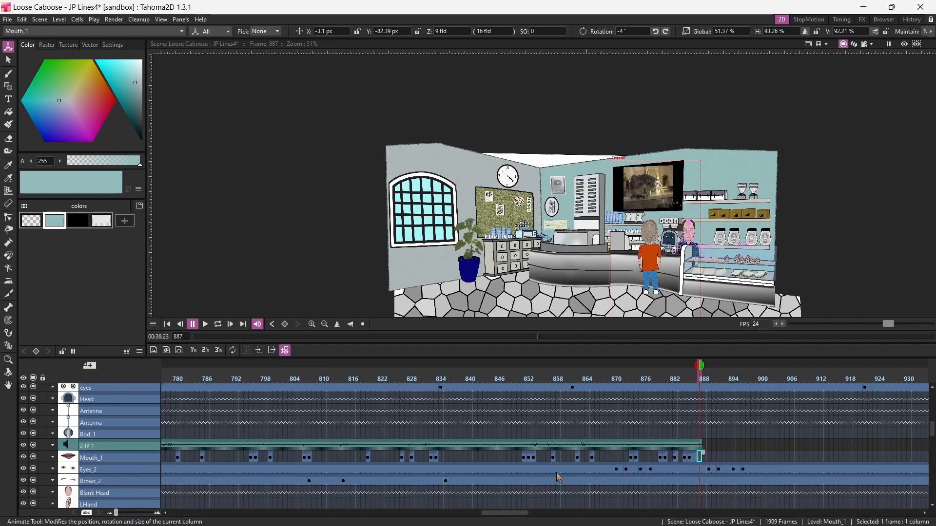
Set the render output's save location to the Cat Vids folder inside YouTube Cafe
scroll(557, 472, "up", 5)
left_click_drag(519, 514, 217, 524)
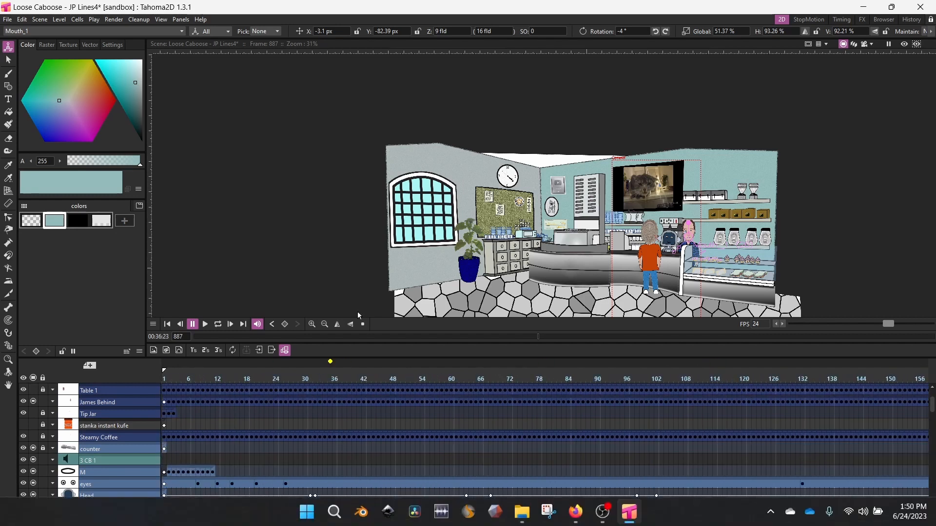
left_click(115, 20)
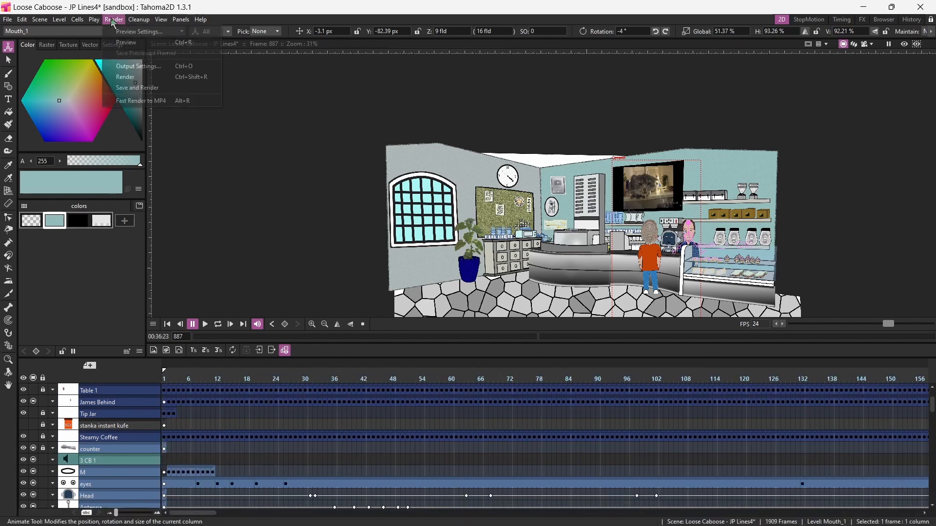
left_click(130, 69)
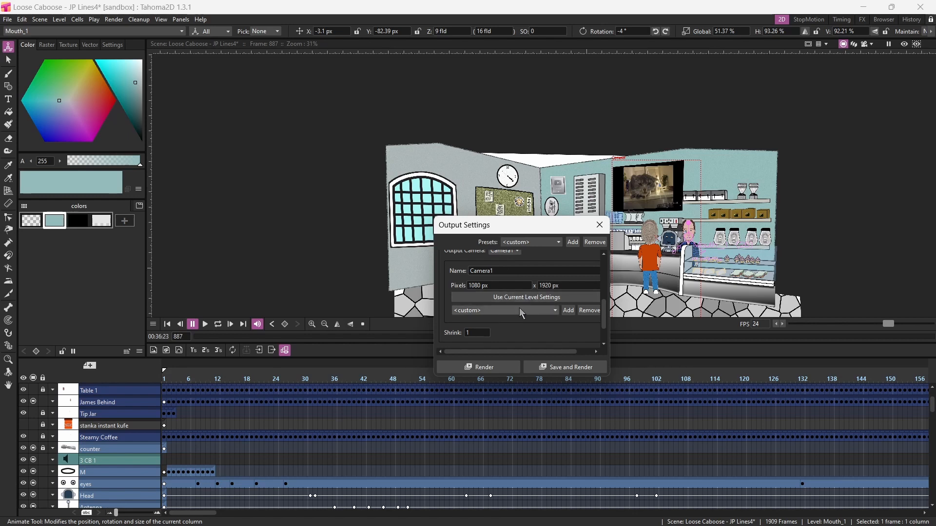
scroll(519, 309, "up", 3)
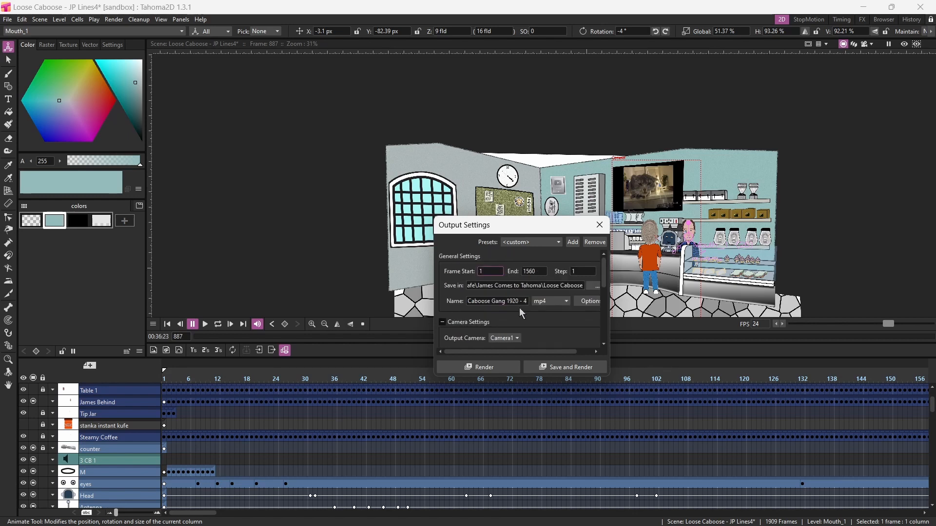
left_click(592, 288)
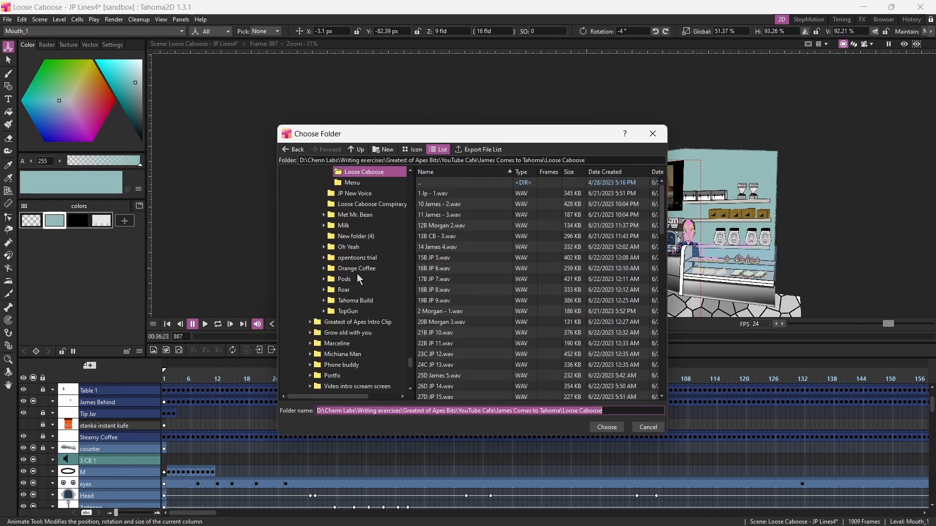
scroll(357, 274, "up", 3)
scroll(363, 229, "up", 2)
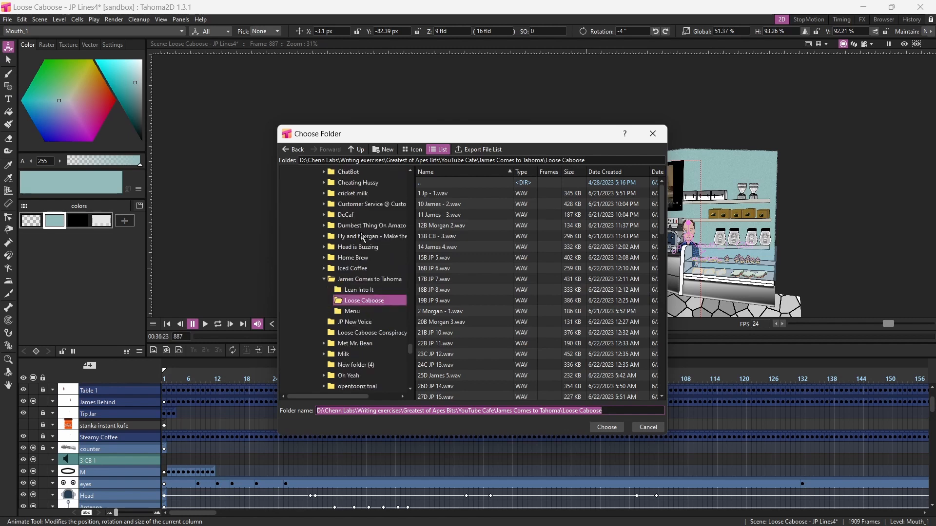
left_click(352, 194)
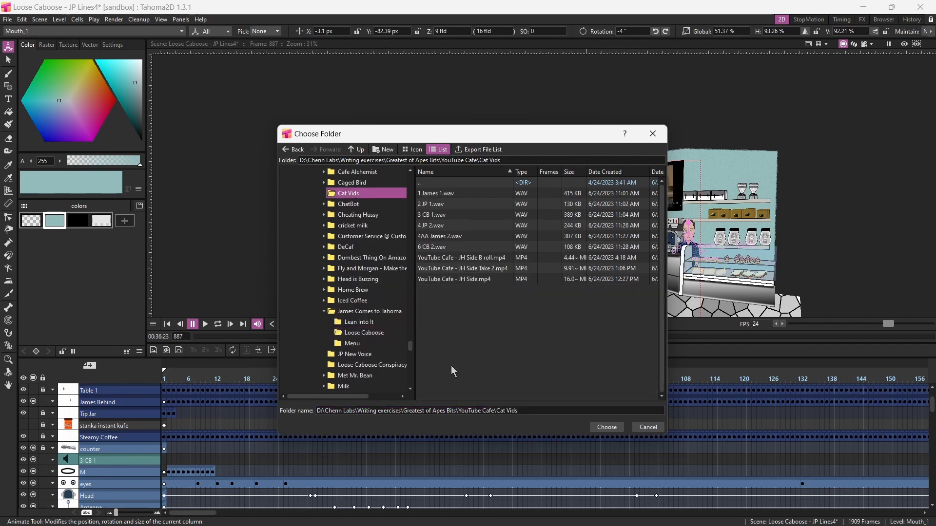
left_click(605, 428)
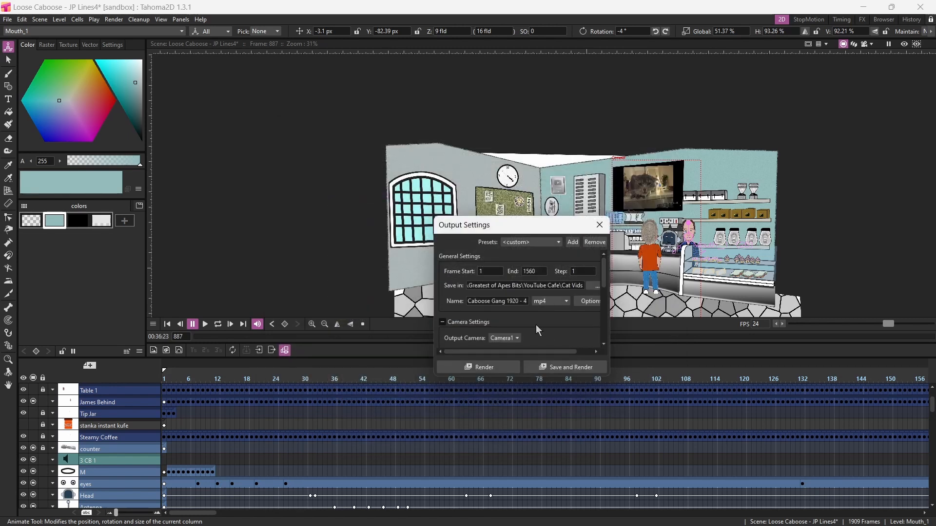
Name the mp4 output Cat Vids - JP Side, save and render the scene, and close the output settings
triple_click(514, 302)
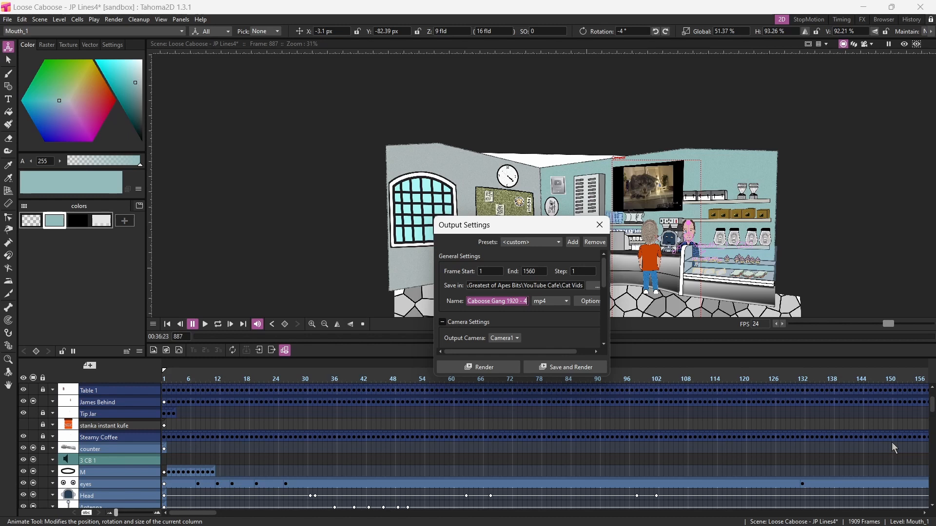
type("Cat Vids - JP Side")
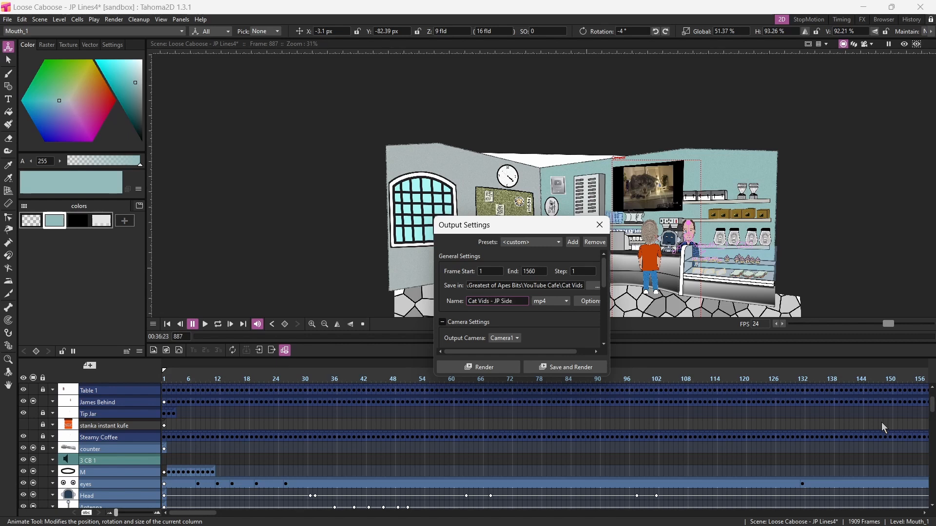
left_click(572, 369)
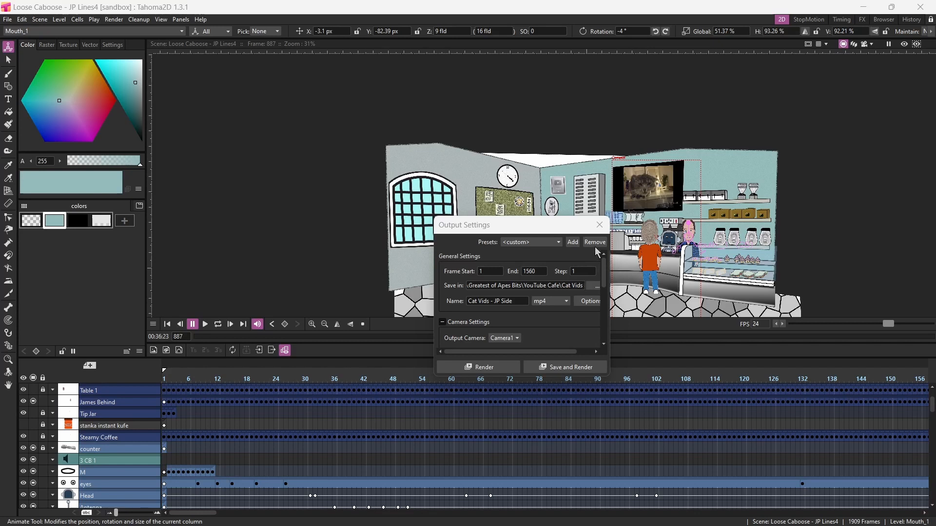
left_click(599, 225)
scroll(504, 190, "down", 1)
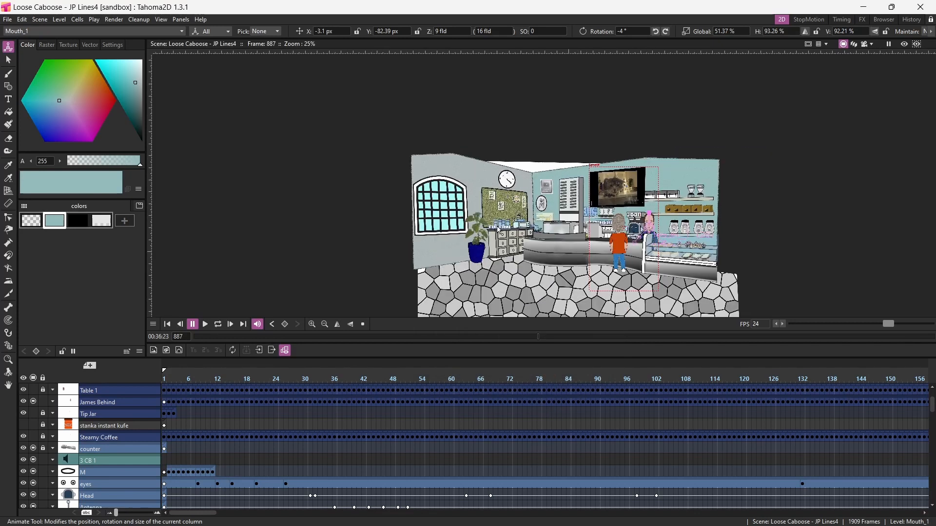
Play the rendered Cat Vids - JP Side.mp4 from the Cat Vids folder to review it, and return to the animation scene
mouse_move(586, 520)
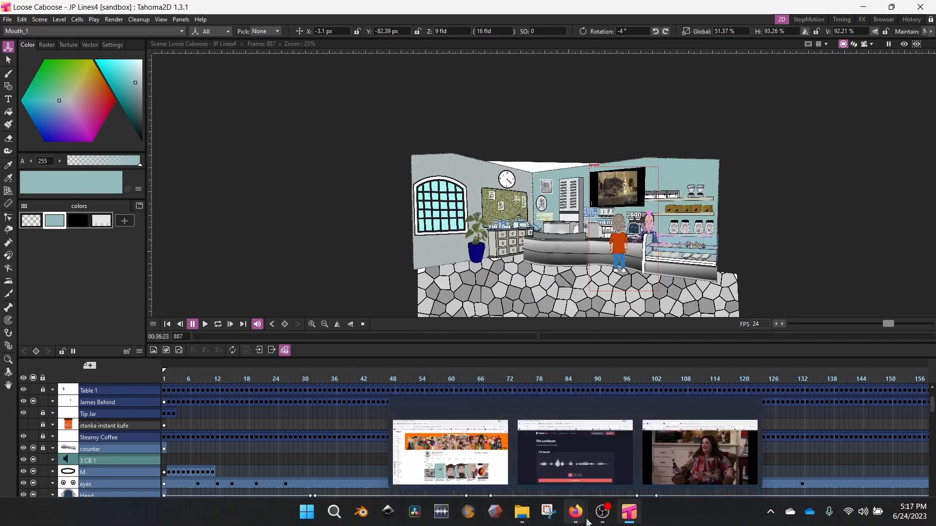
mouse_move(521, 511)
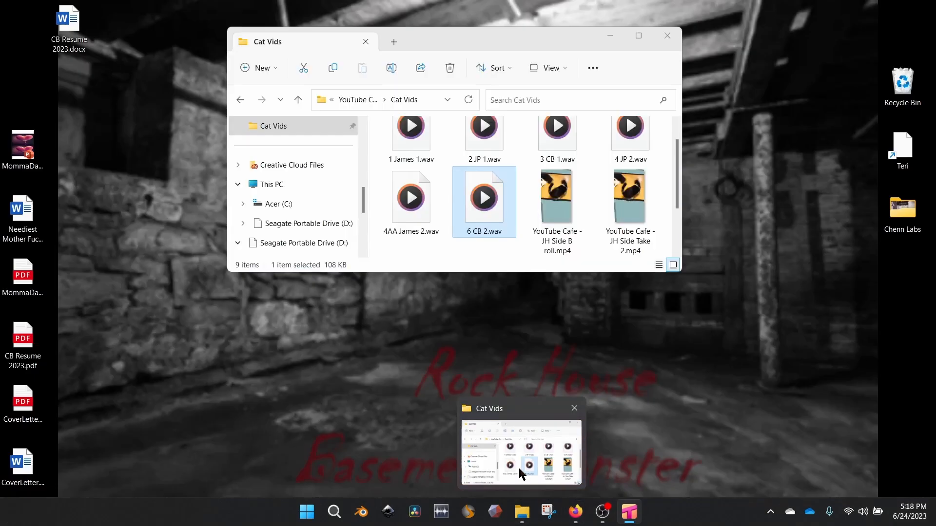
left_click(518, 468)
scroll(513, 213, "down", 2)
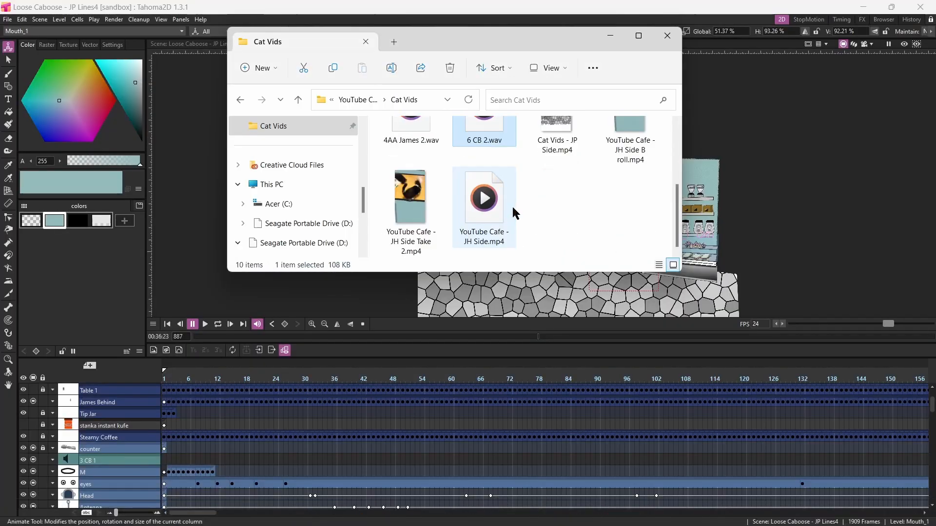
scroll(513, 213, "up", 1)
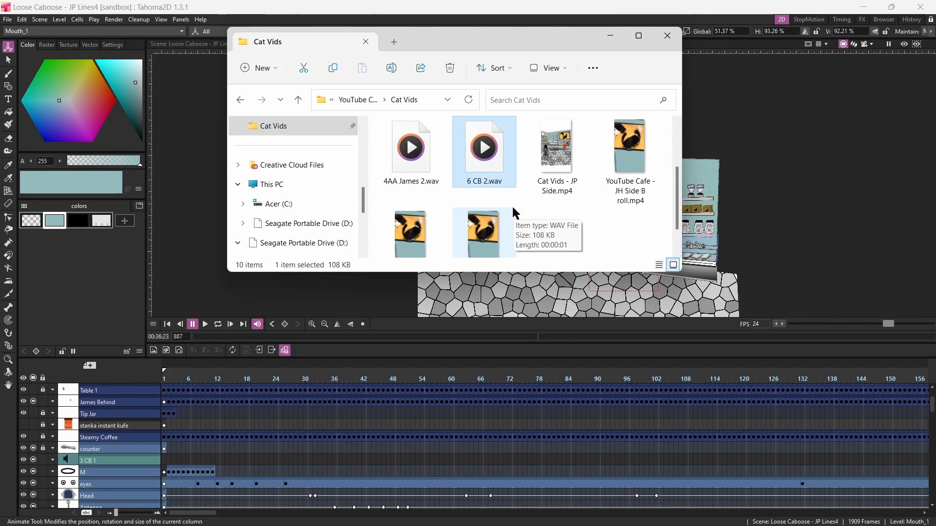
left_click(556, 168)
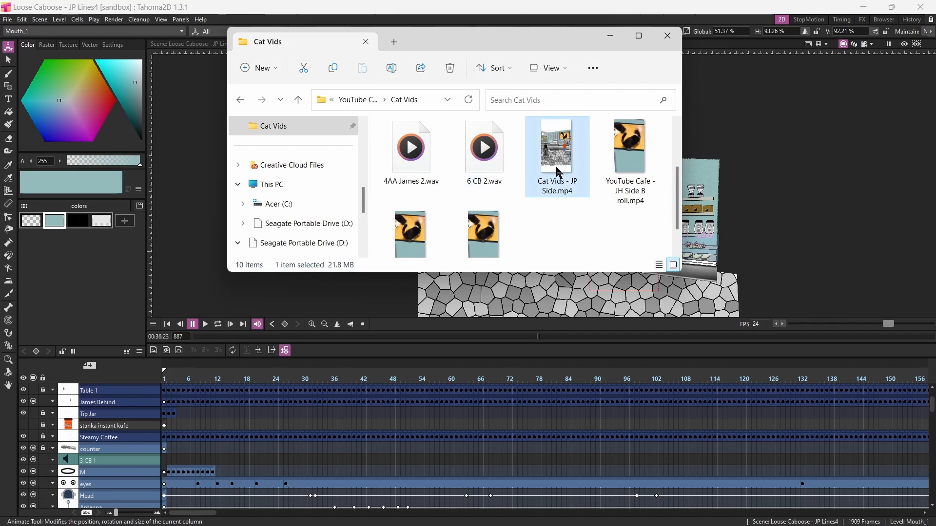
double_click(557, 169)
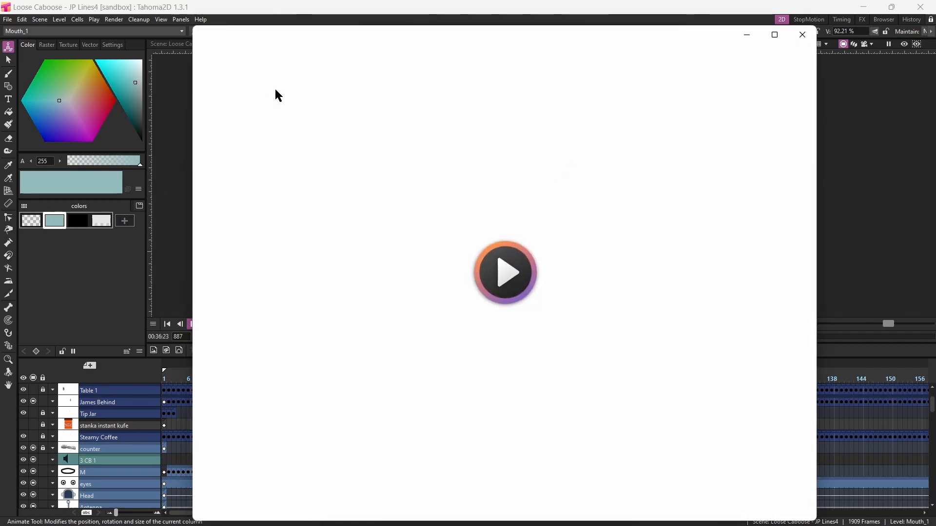
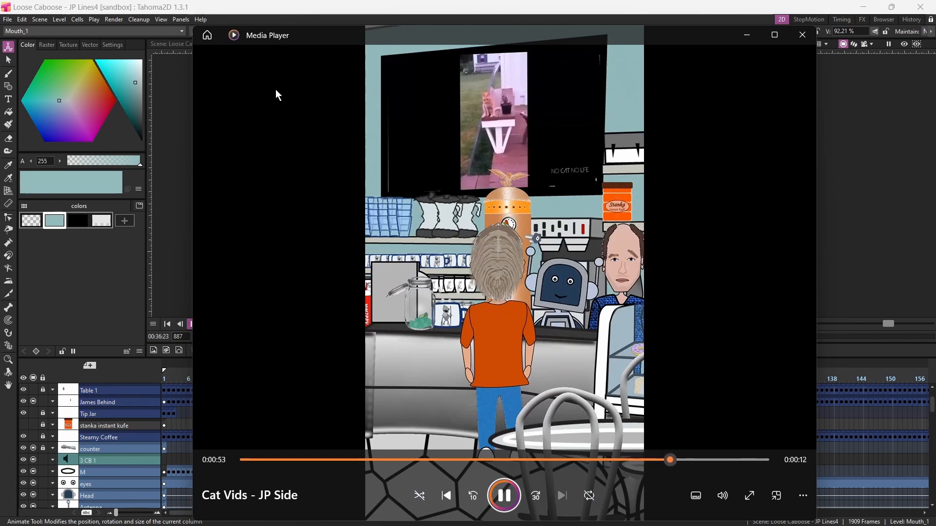
left_click(803, 35)
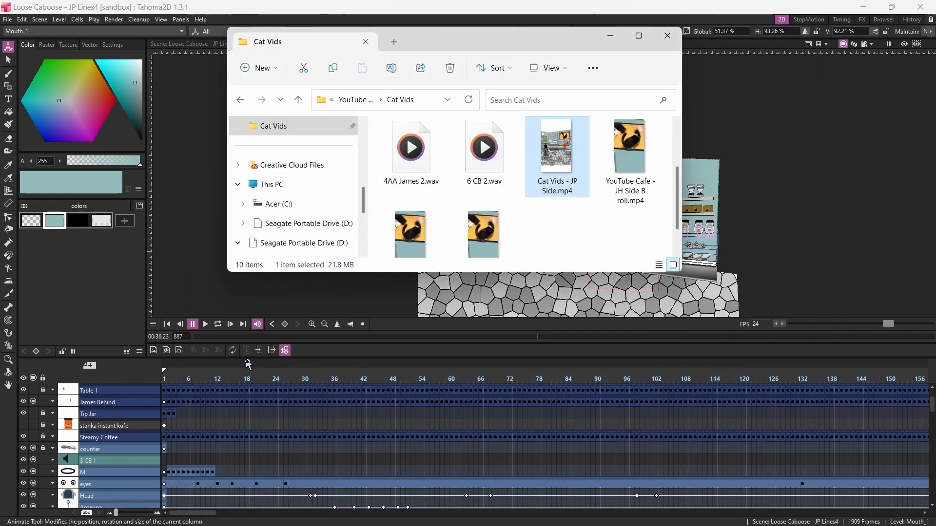
left_click(669, 37)
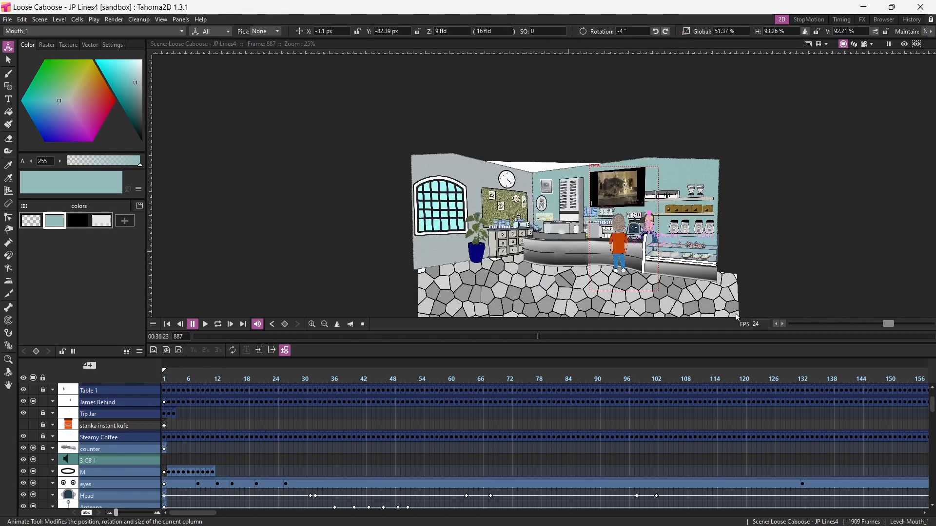
left_click(629, 522)
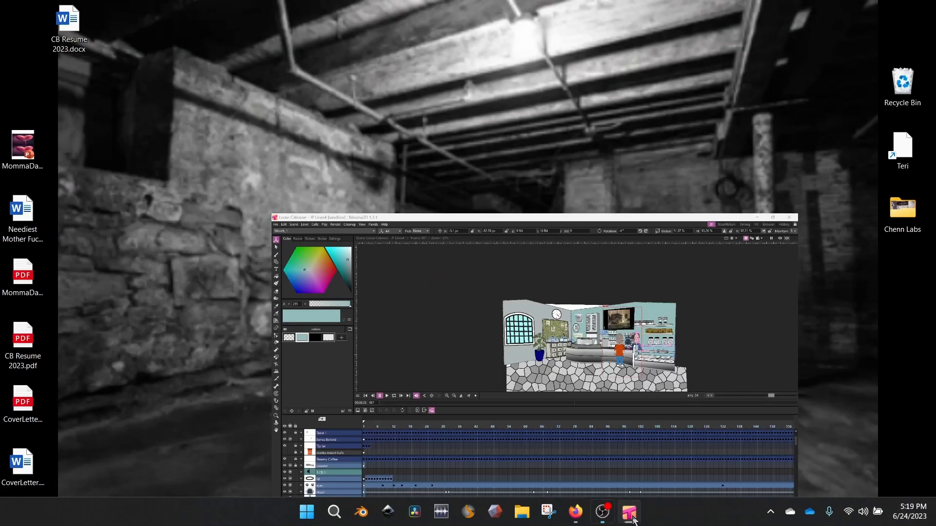
left_click(633, 521)
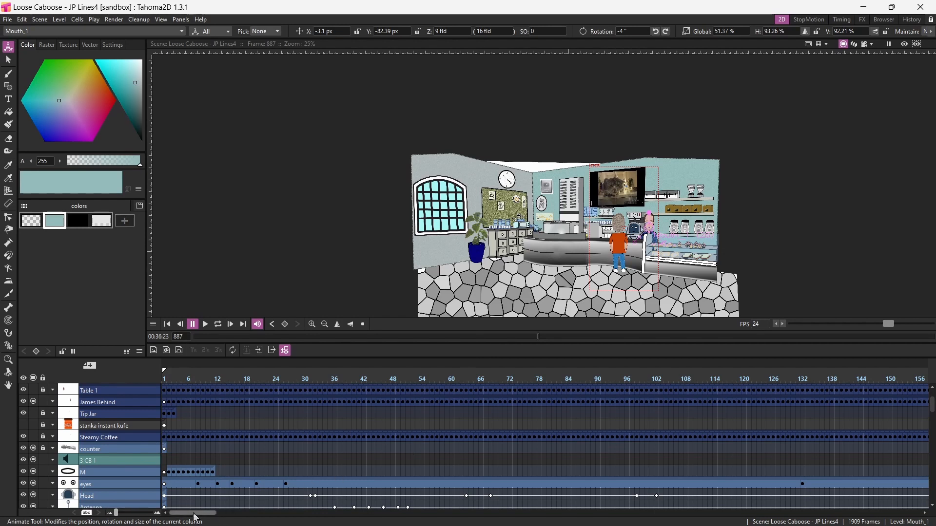
Shift Camera1's two keyframes at frames 1099 and 1119 together to frames 1144 and 1164
left_click_drag(193, 514, 220, 510)
scroll(235, 431, "down", 4)
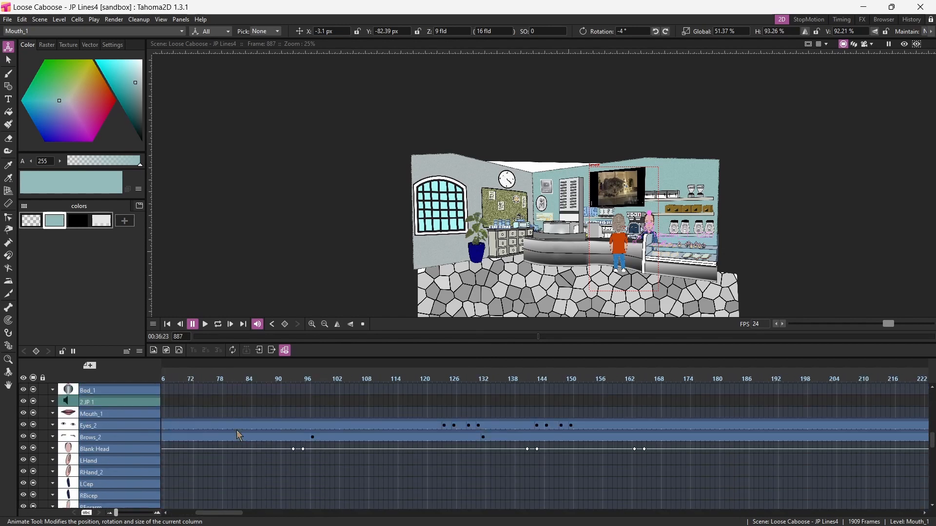
scroll(237, 434, "down", 10)
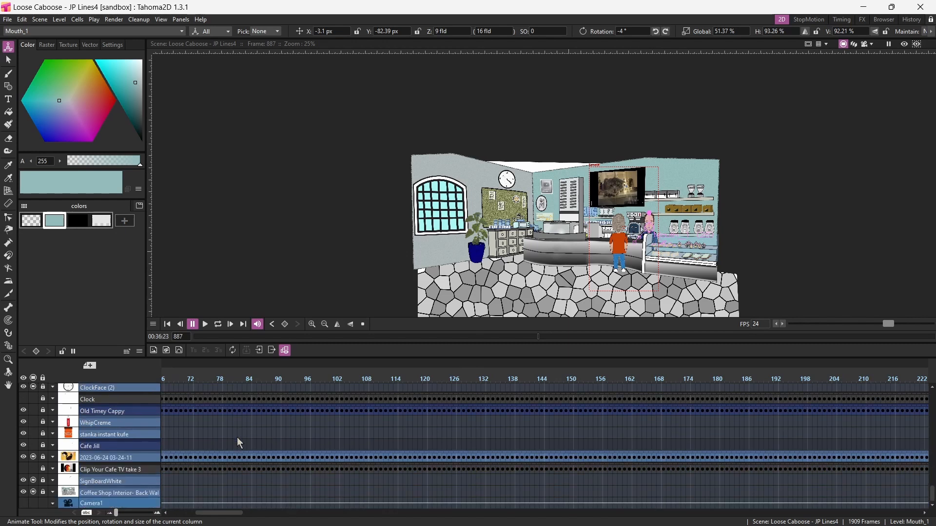
left_click_drag(244, 514, 612, 514)
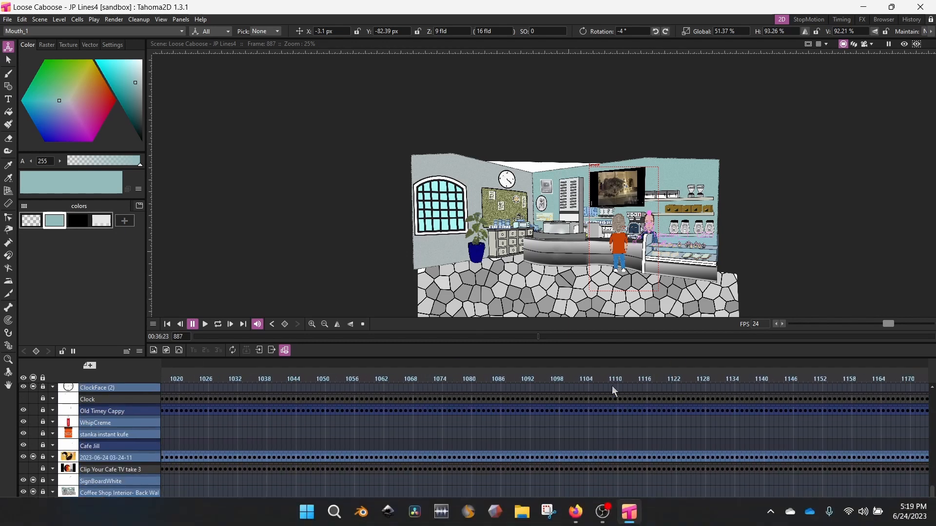
mouse_move(562, 379)
left_mouse_down()
mouse_move(581, 381)
mouse_move(563, 390)
left_mouse_up()
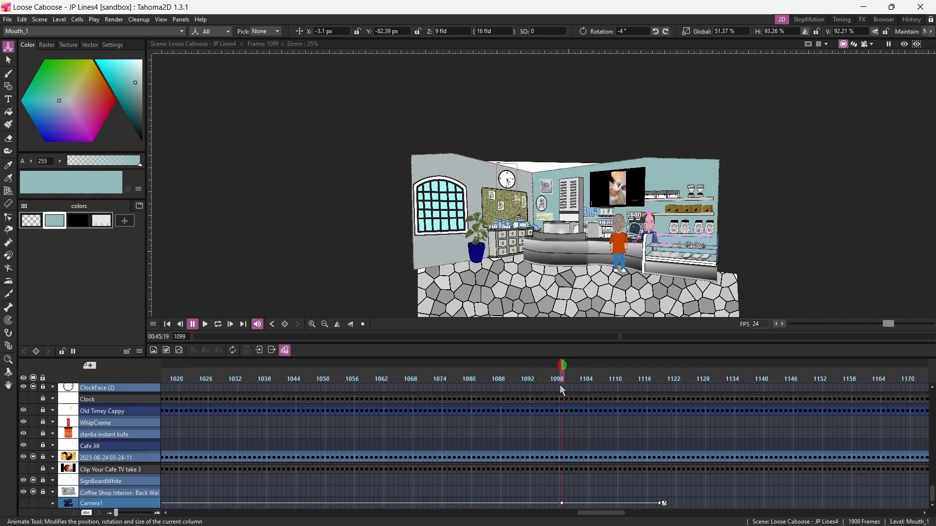
left_click(563, 504)
left_click(661, 504)
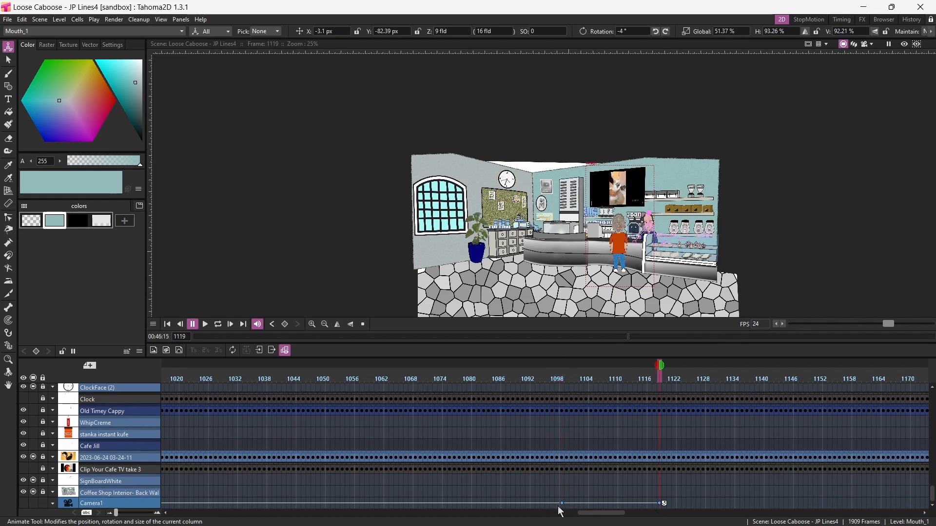
left_click_drag(564, 505, 614, 506)
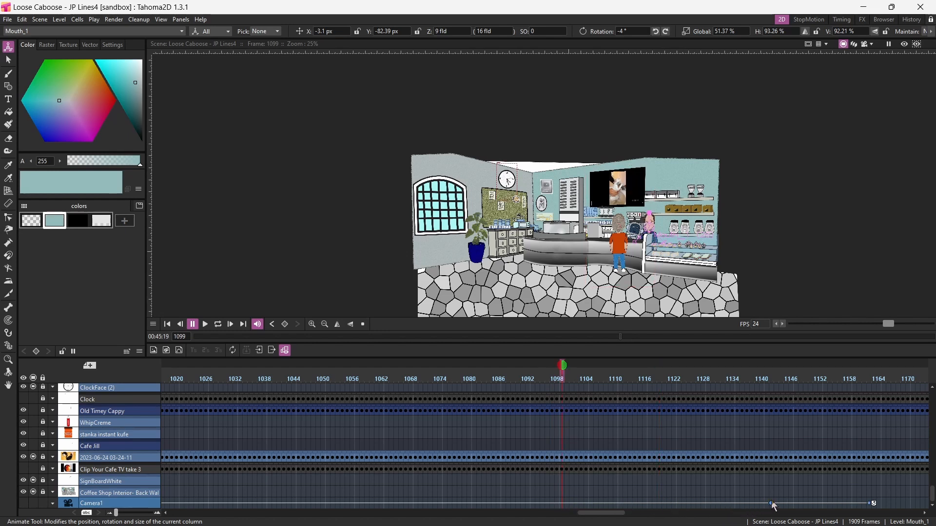
left_click_drag(773, 504, 783, 505)
Check the timing around frame 1216 and shift Camera1's two selected keyframes further, to frames 1200 and 1220
left_click_drag(604, 378, 703, 383)
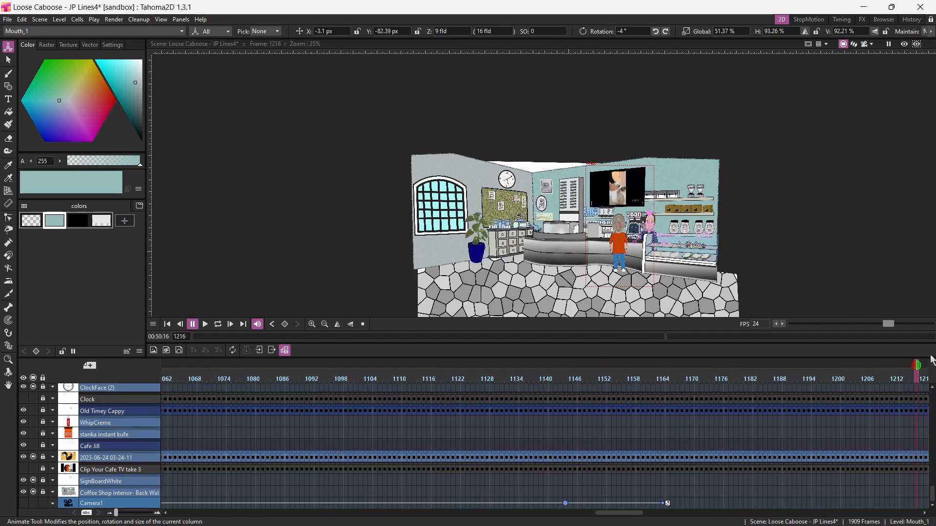
left_click(808, 380)
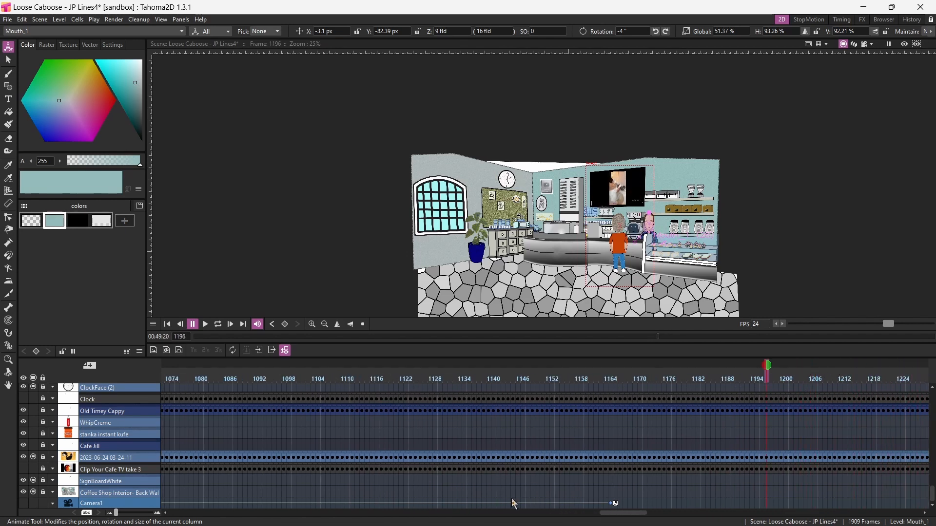
left_click_drag(514, 504, 646, 505)
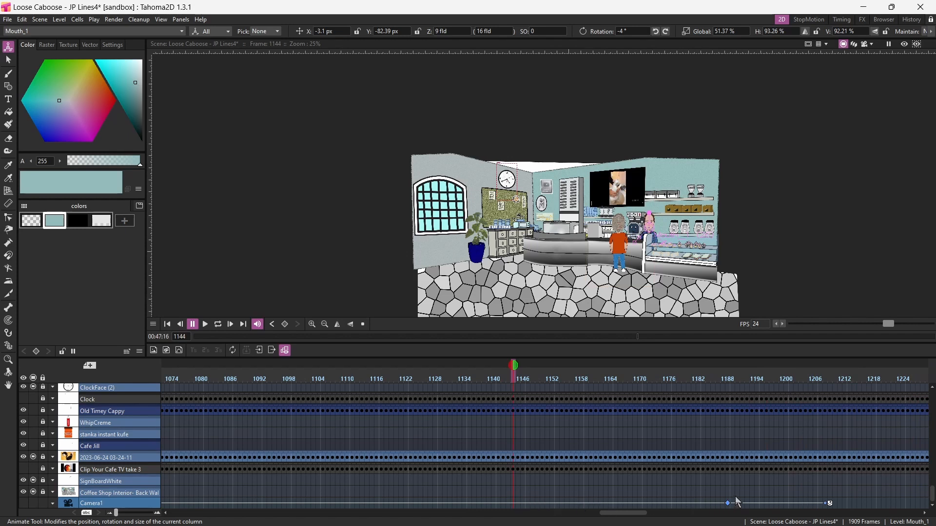
left_click_drag(747, 495, 783, 502)
Check the timing around frame 1218 and shift only Camera1's ending keyframe at frame 1220 to frame 1246
left_click_drag(516, 371, 763, 488)
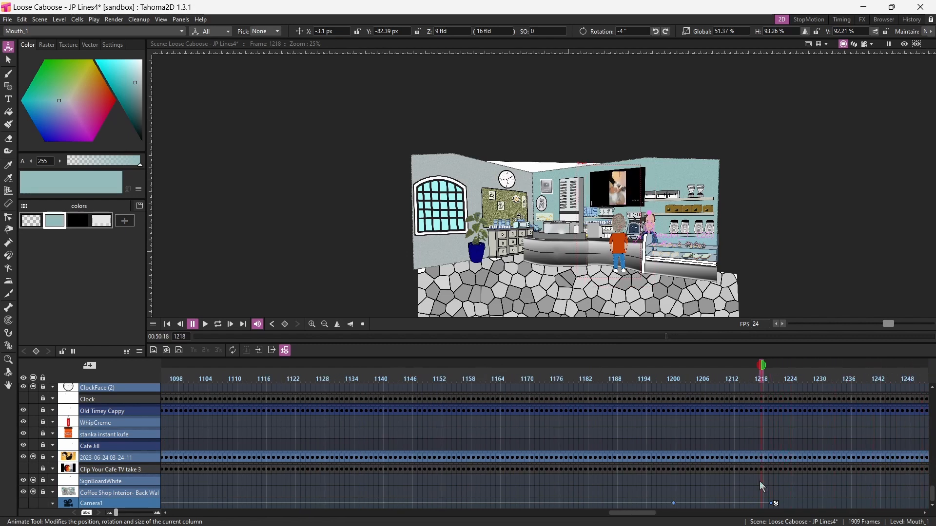
left_click(774, 506)
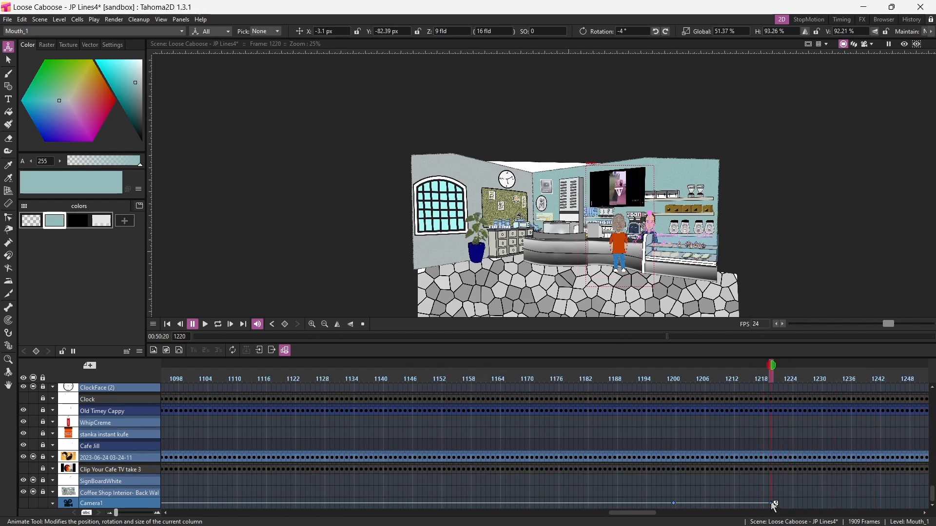
left_click(792, 481)
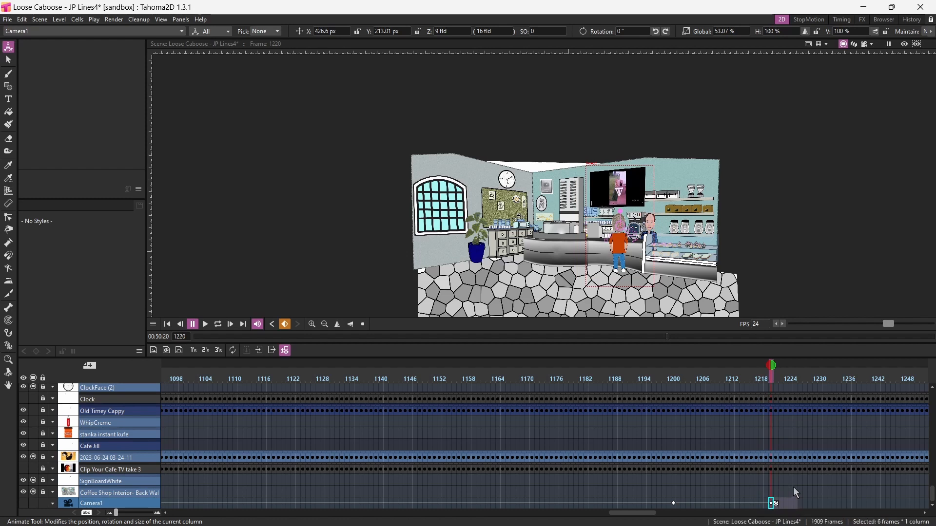
left_click(772, 505)
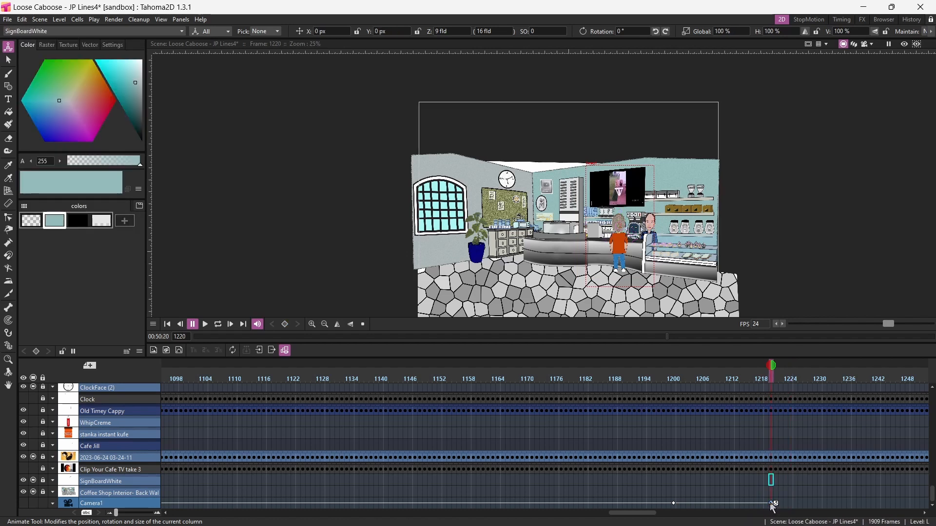
left_click_drag(771, 504, 898, 503)
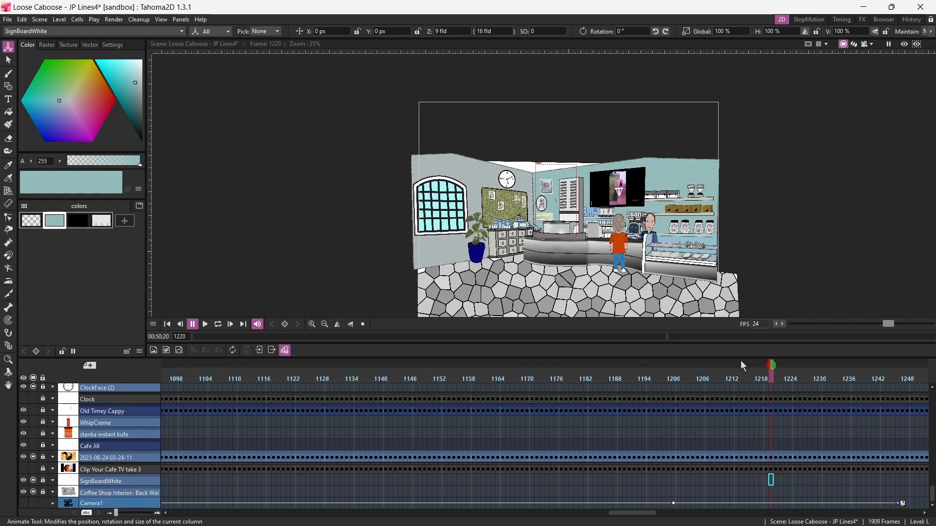
Play the scene from frame 1179 to check the slower camera move, and set Camera1's ending keyframe at frame 1229
left_click_drag(743, 366, 531, 404)
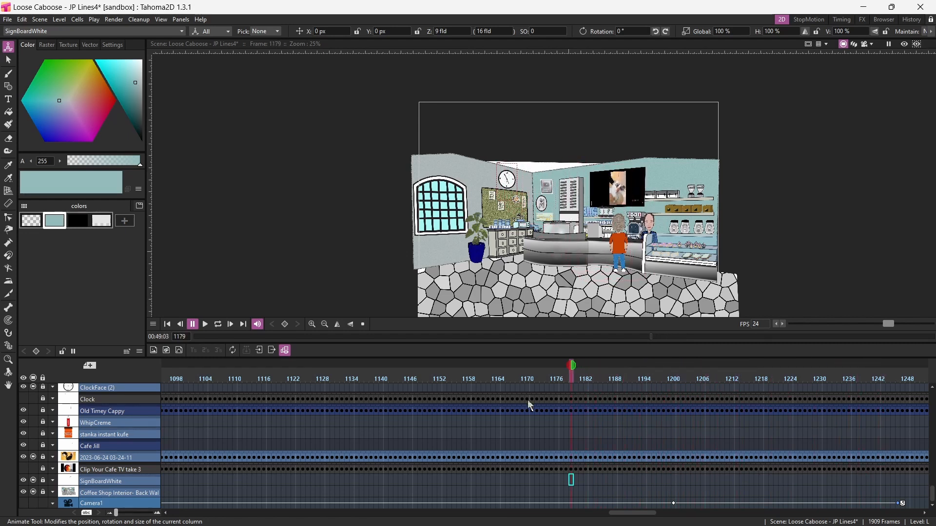
left_click(205, 325)
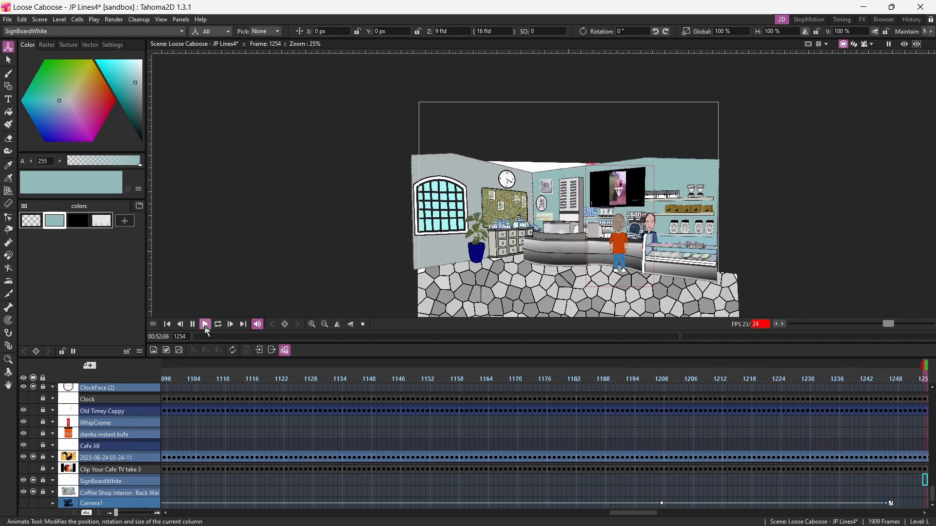
left_click(191, 326)
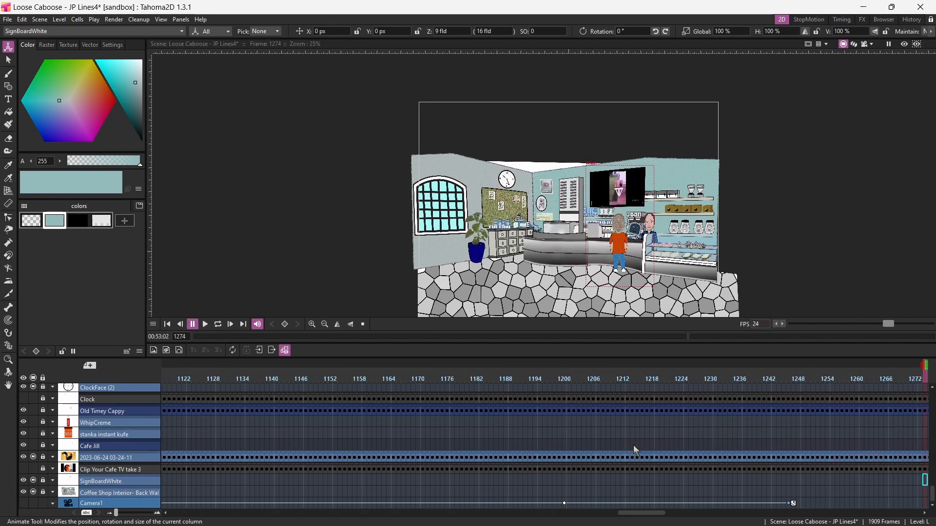
left_click(791, 505)
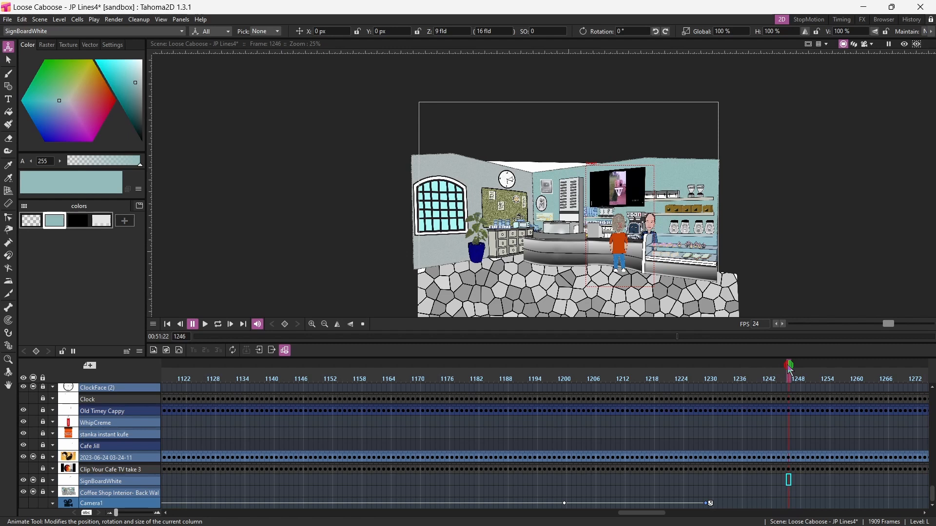
left_click(121, 21)
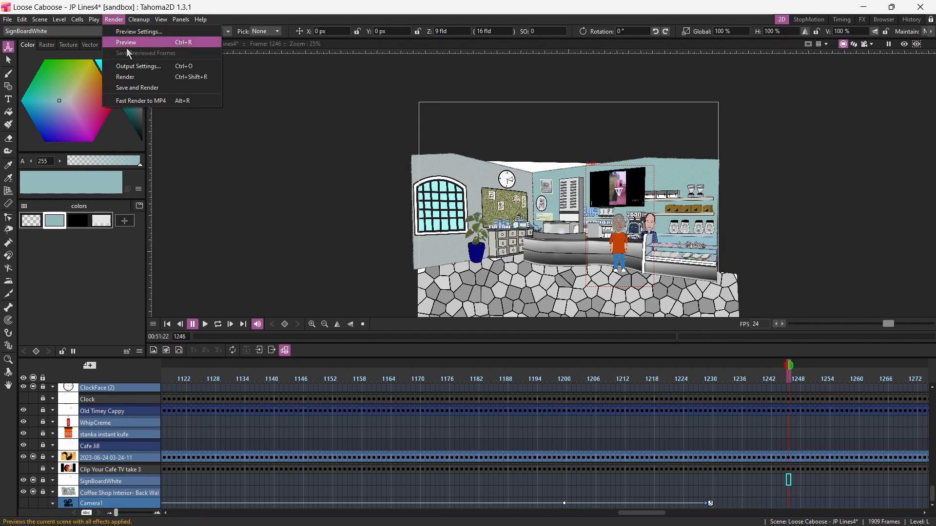
left_click(131, 66)
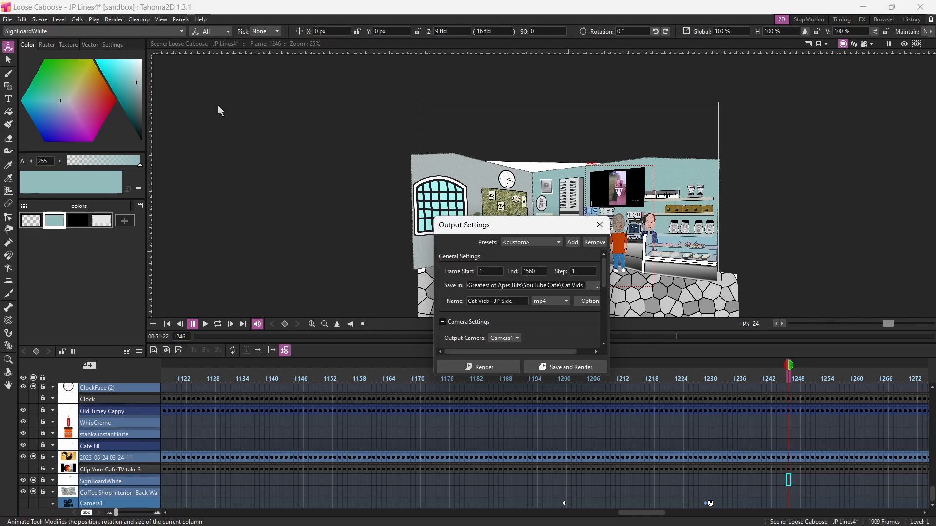
left_click(599, 225)
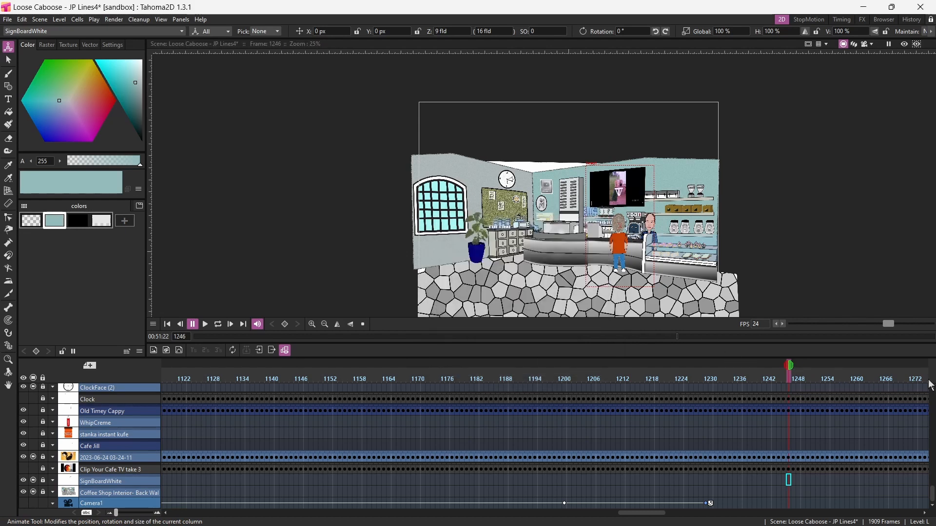
Name the mp4 output Cat Vids - JP Side take 2, save and render the scene, and close the output settings
left_click(110, 21)
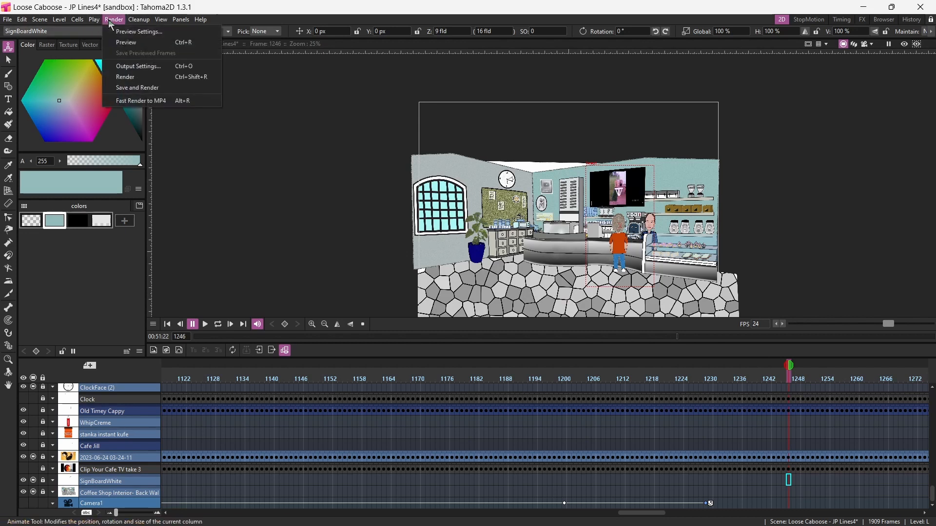
left_click(132, 67)
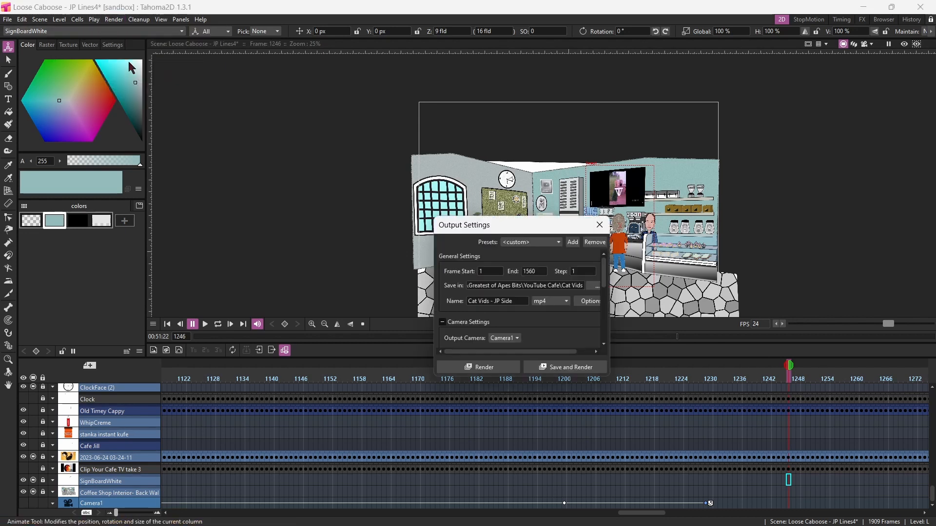
left_click(519, 301)
type("take 2")
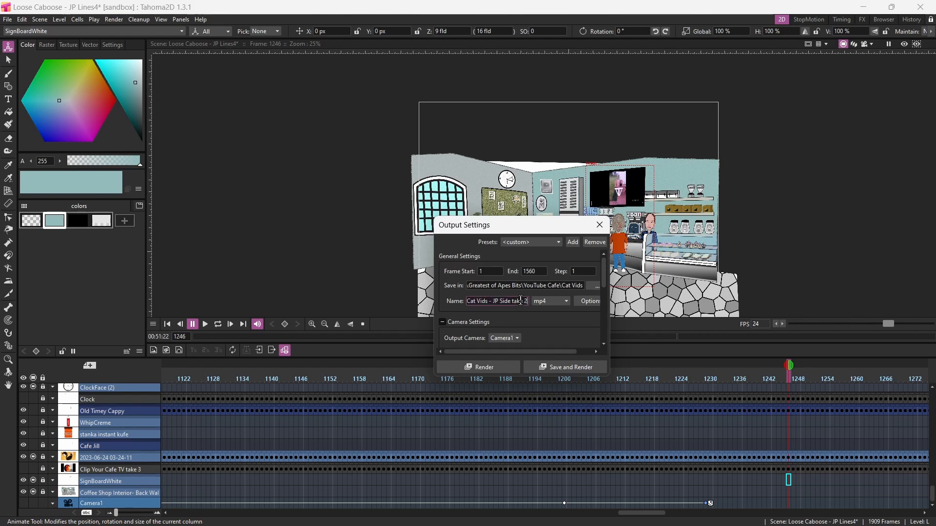
left_click(559, 368)
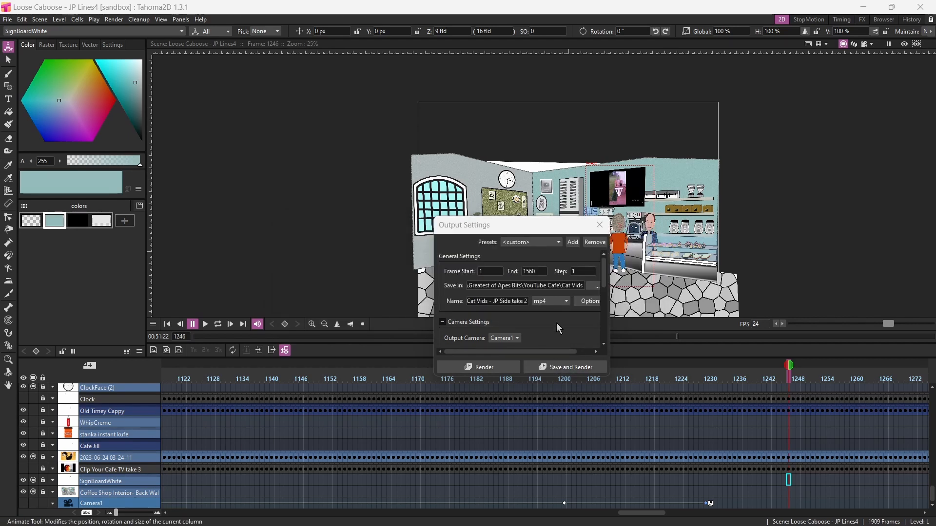
left_click(600, 225)
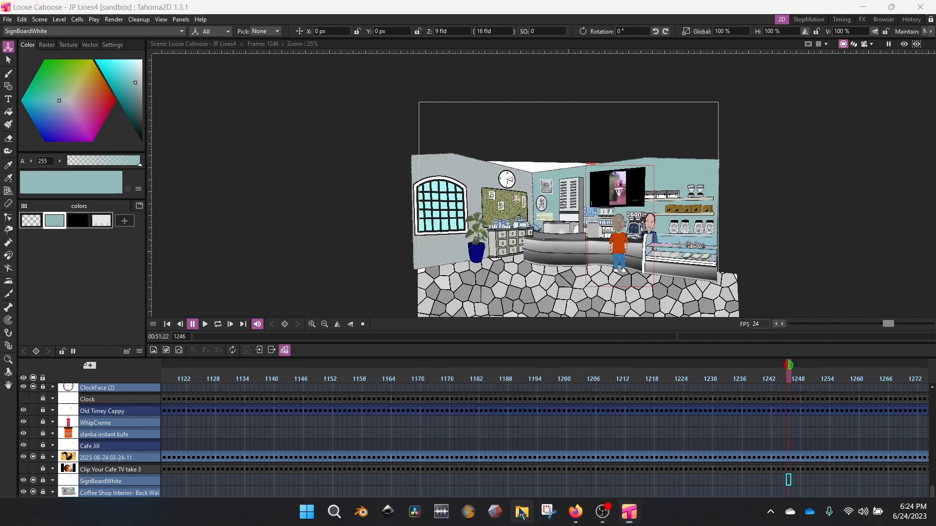
Play the rendered Cat Vids - JP Side take 2.mp4 from the Cat Vids folder to review it, and return to the animation scene
left_click(522, 512)
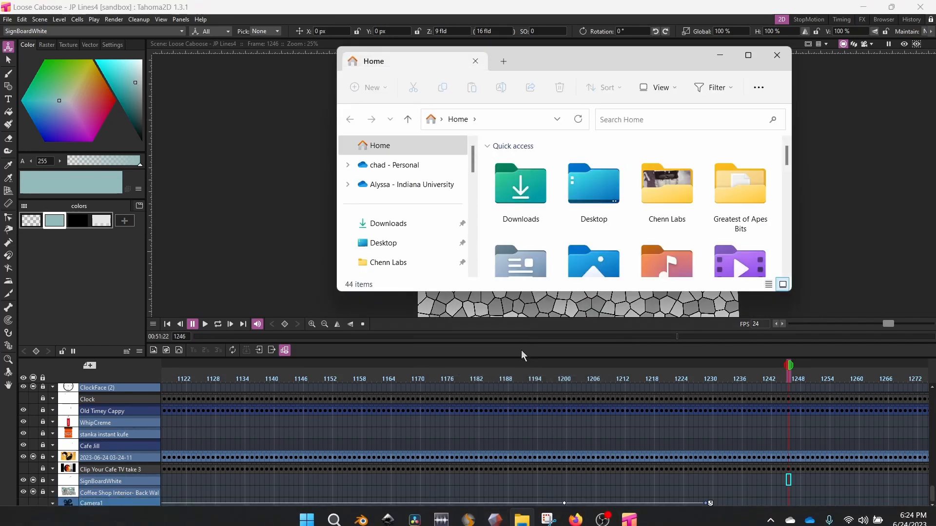
scroll(417, 198, "down", 3)
scroll(418, 198, "down", 2)
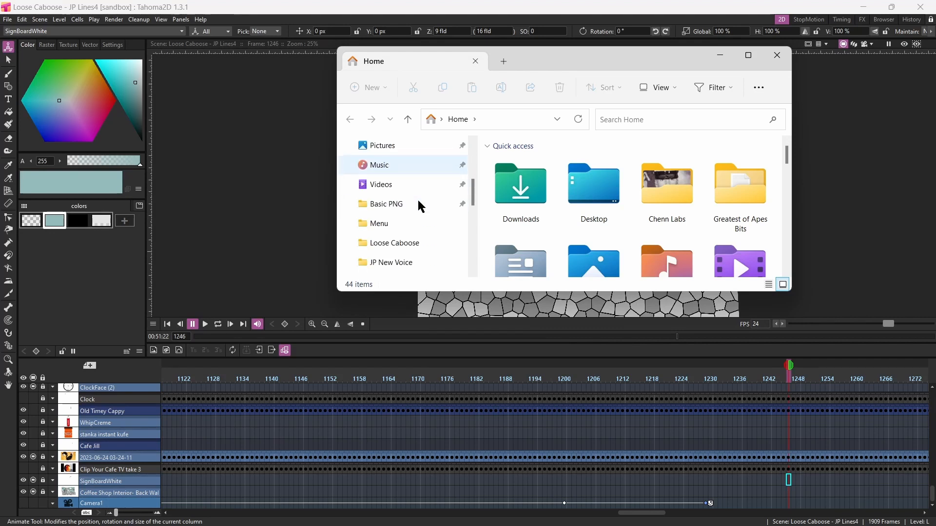
scroll(403, 235, "down", 2)
left_click(391, 243)
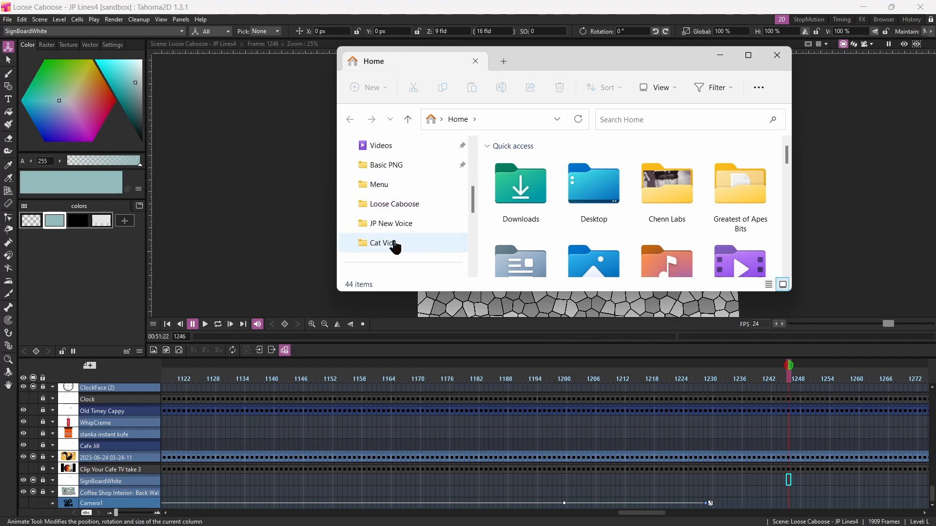
scroll(690, 168, "down", 3)
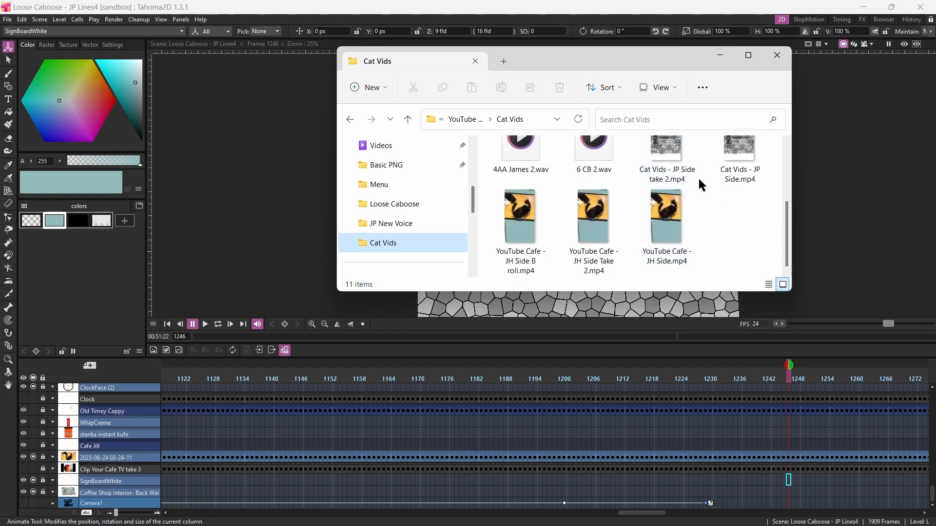
double_click(674, 153)
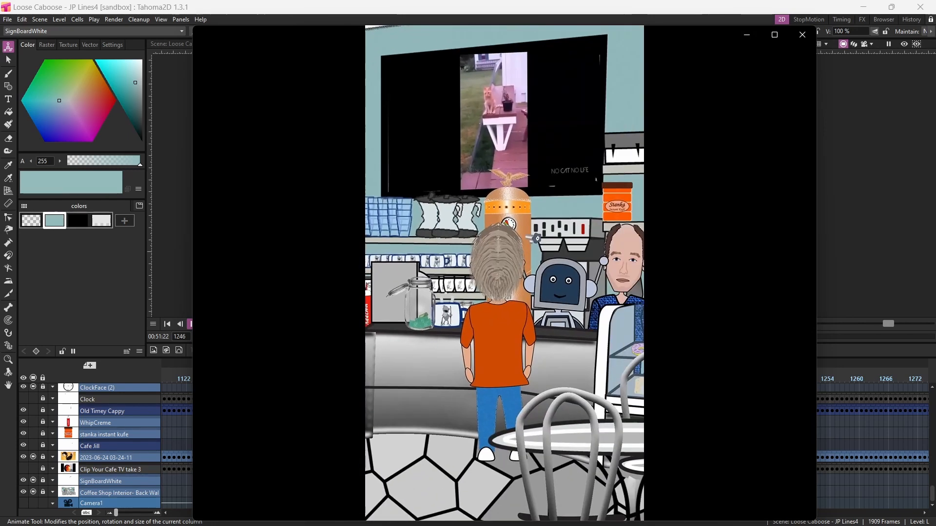
mouse_move(320, 296)
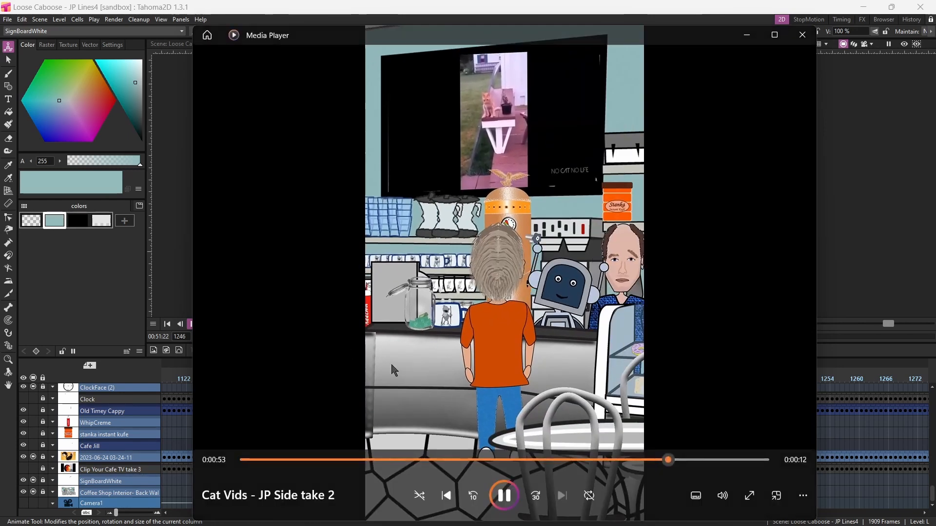
left_click(504, 496)
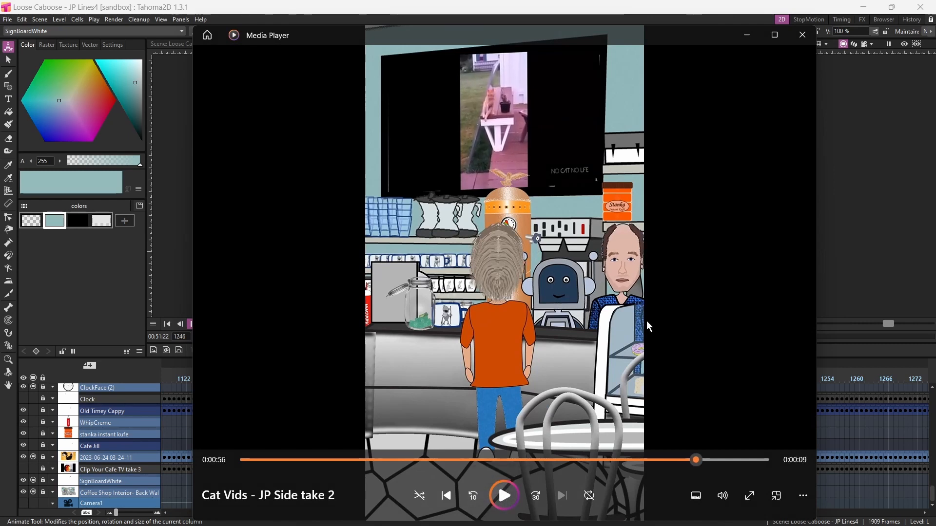
left_click(802, 34)
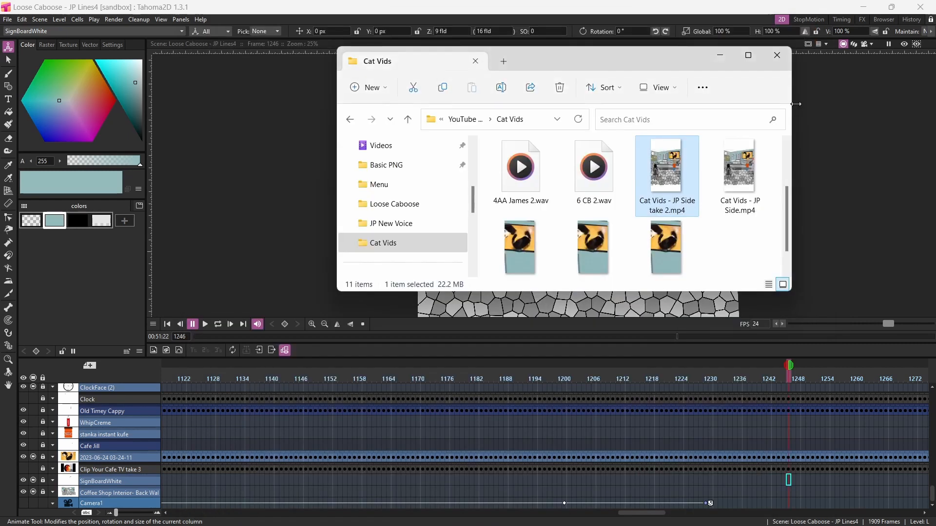
left_click(721, 56)
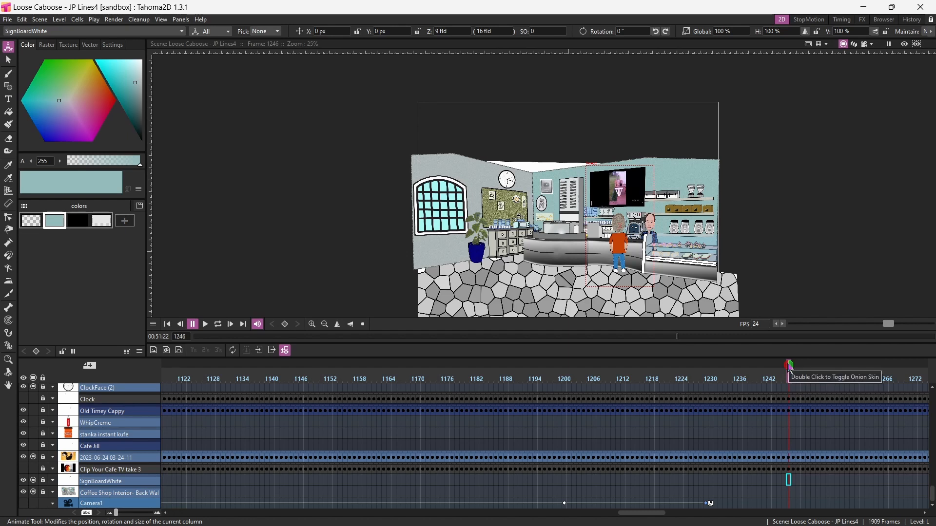
Delete Camera1's two keyframes at frames 1229 and 1200
left_click_drag(790, 369, 503, 395)
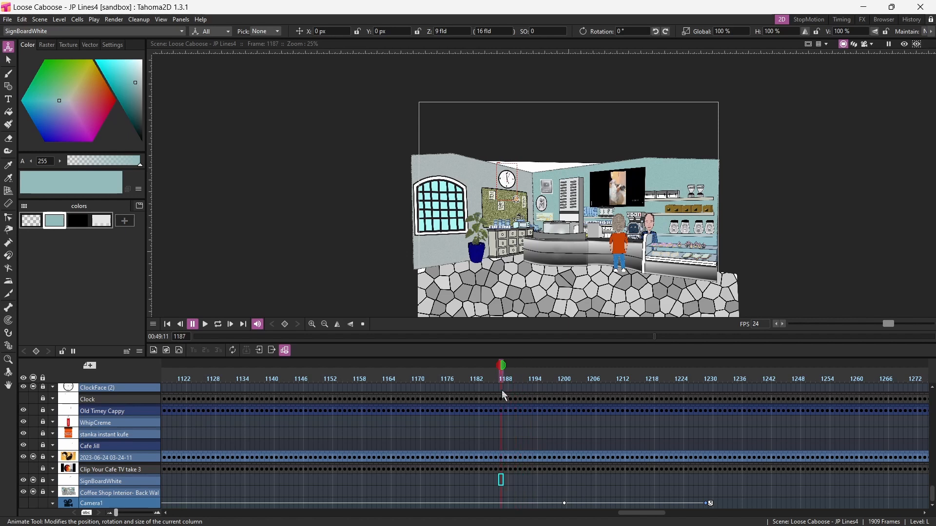
left_click(707, 505)
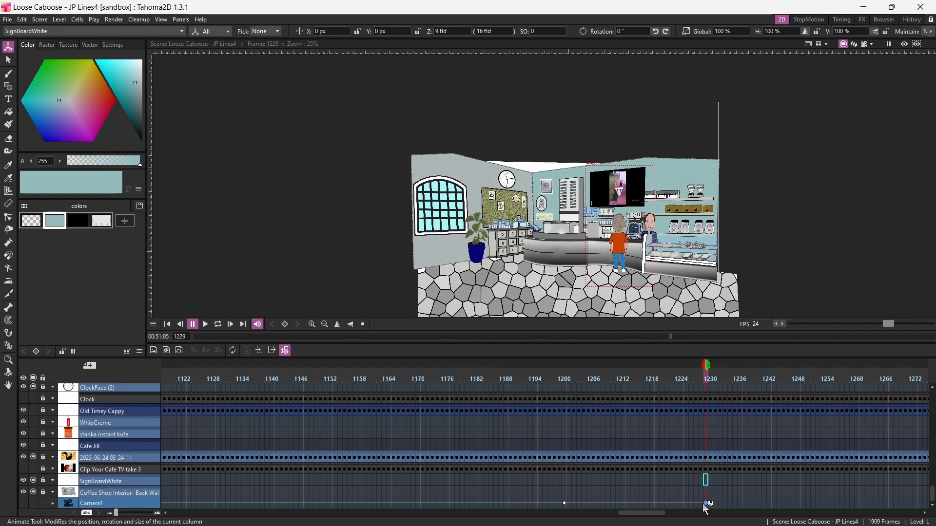
key("Delete")
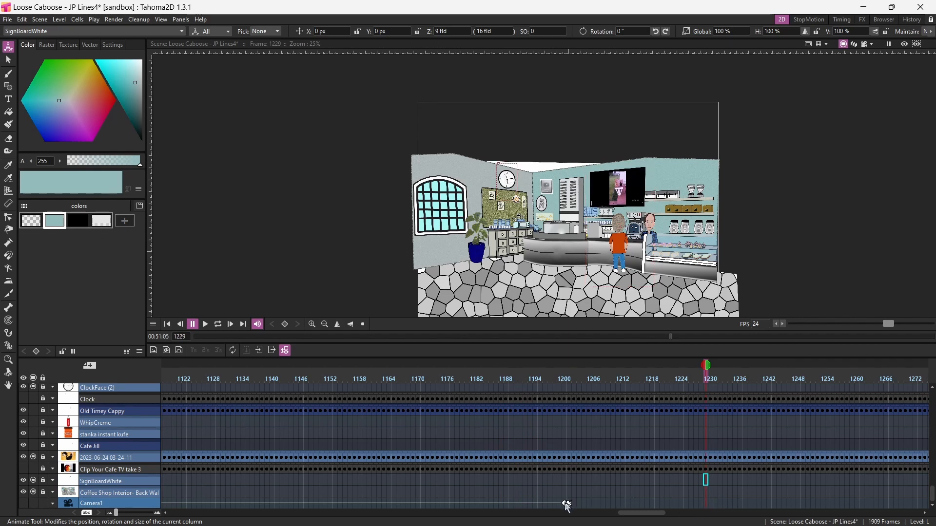
left_click(565, 505)
key("Delete")
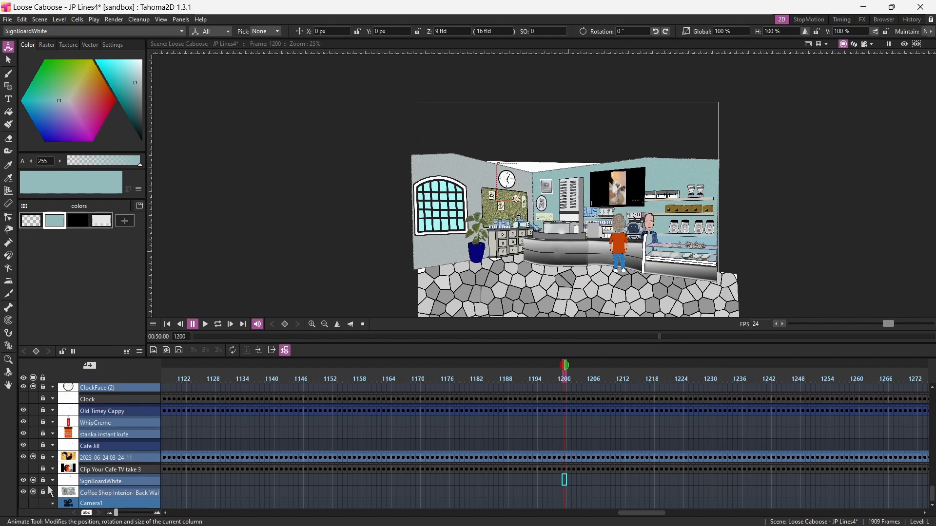
left_click(33, 493)
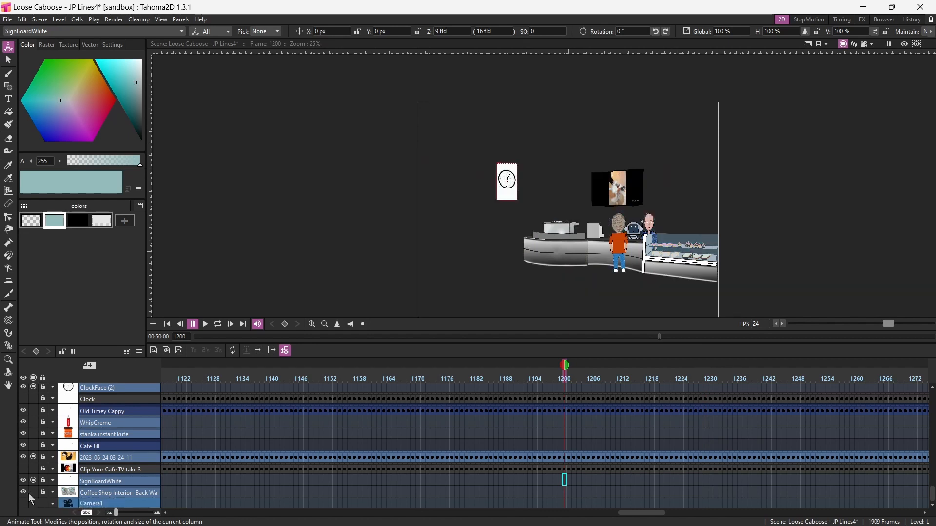
left_click(23, 492)
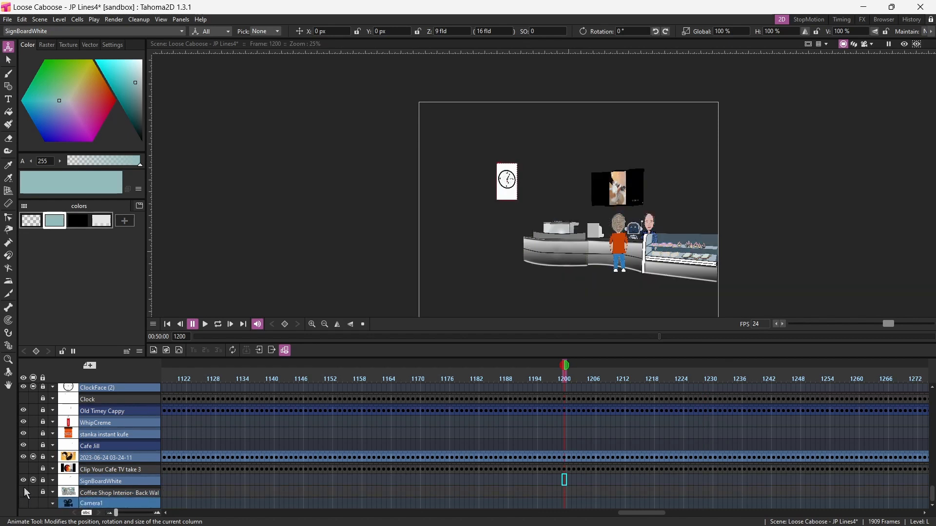
left_click(34, 481)
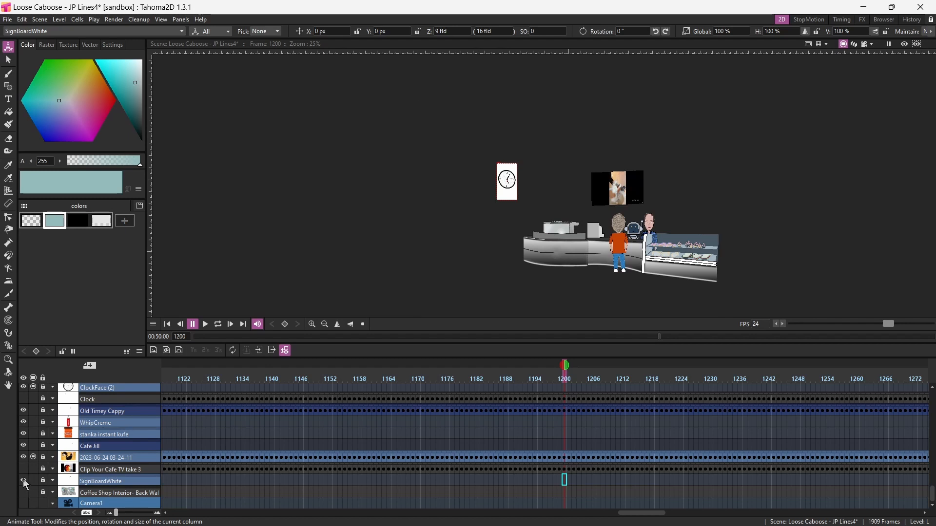
left_click(23, 481)
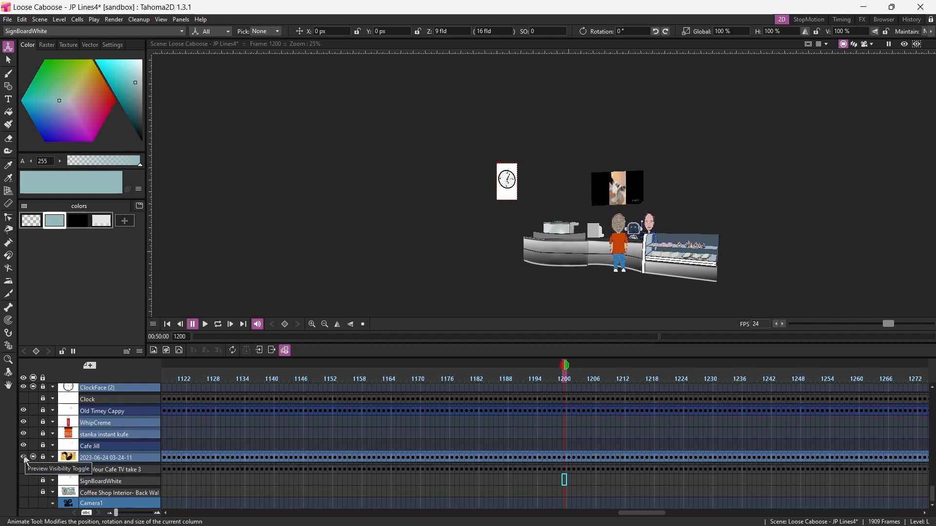
left_click(23, 457)
left_click(24, 445)
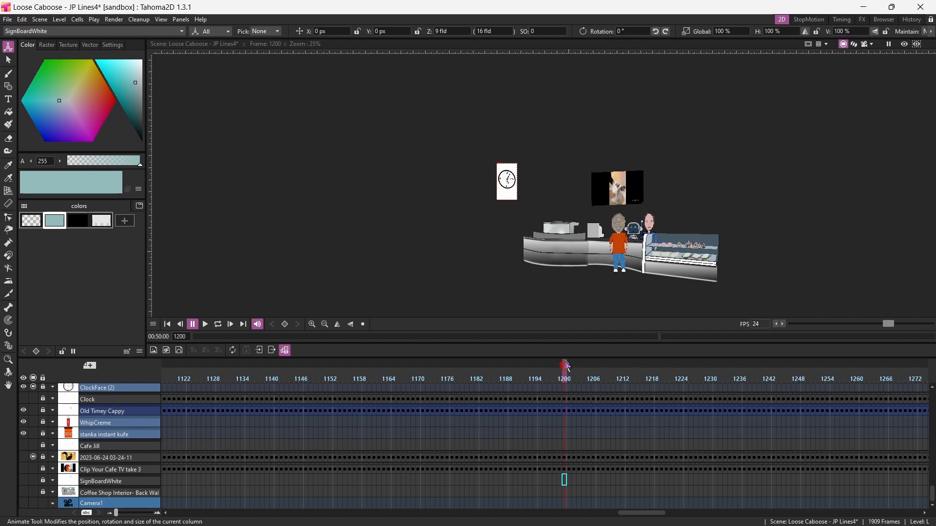
Scrub through the clock animation to find where the shot should finish, and set the output end frame to 1300
left_click_drag(567, 366, 458, 414)
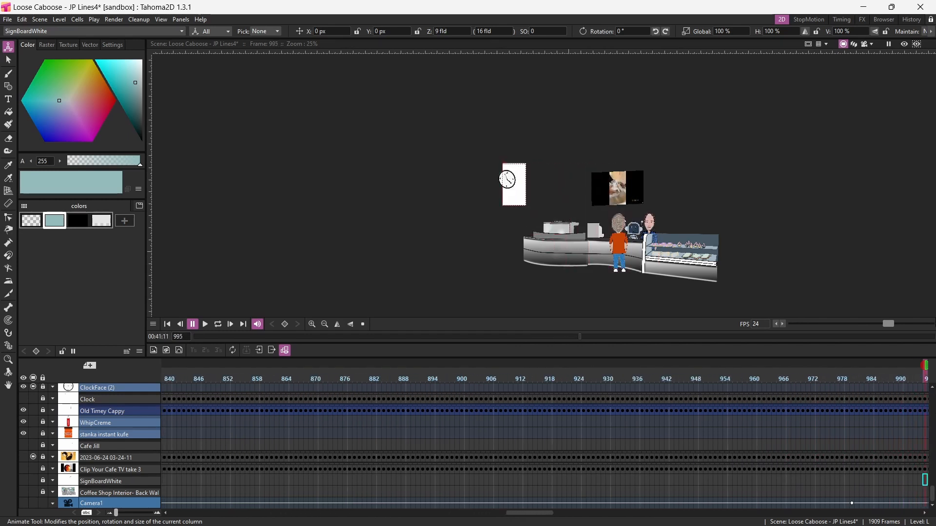
left_click_drag(925, 365, 833, 363)
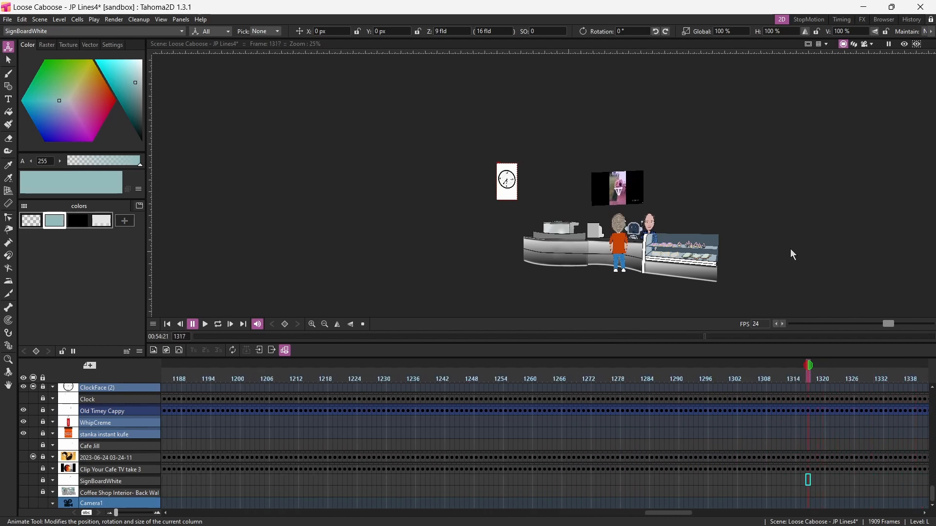
left_click_drag(790, 250, 699, 284)
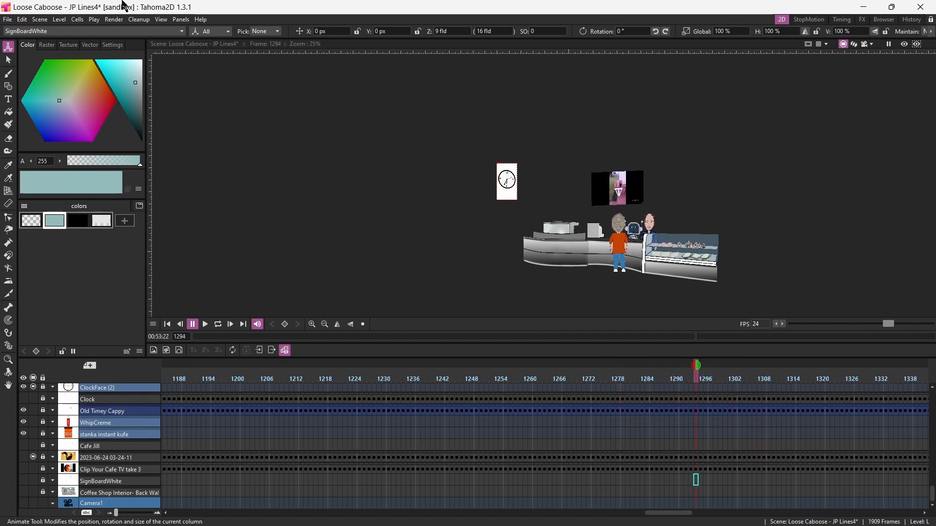
left_click(115, 20)
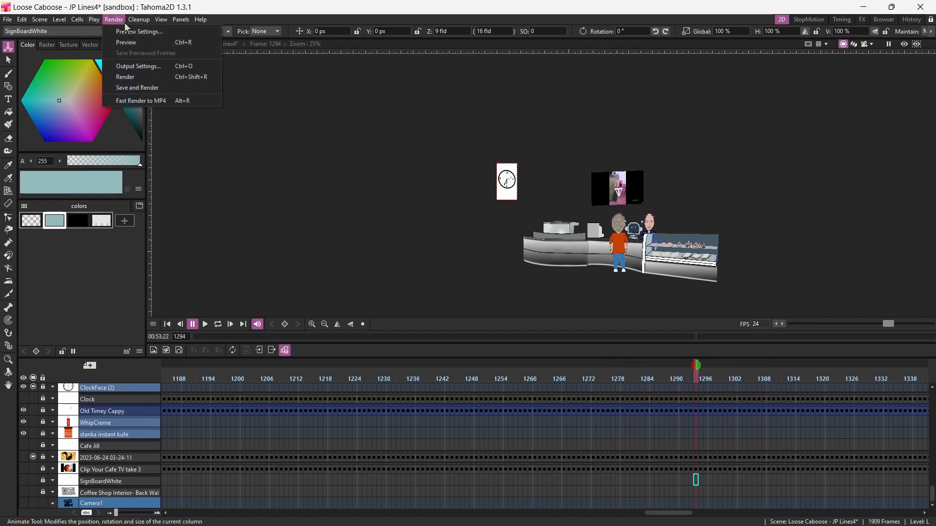
left_click(139, 66)
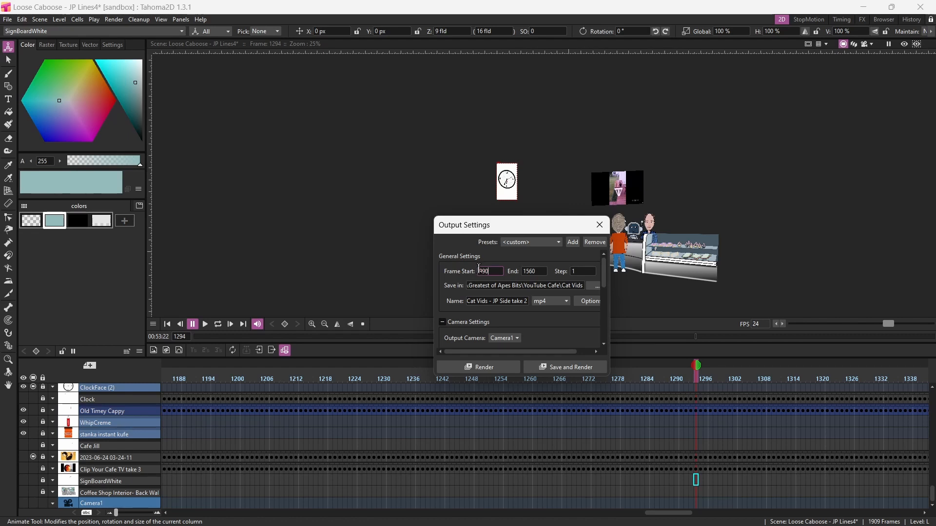
double_click(527, 271)
type("1300")
Save and render the range as an mp4 named Cat Vids - JP Side clock iso, and save everything in the scene
triple_click(523, 301)
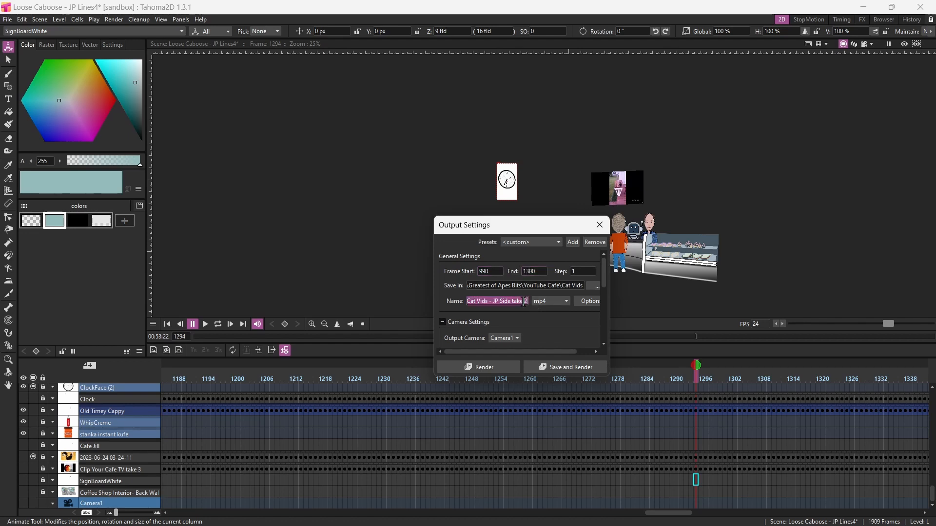
left_click(527, 301)
key("BackSpace")
key("BackSpace")
key("BackSpace")
key("BackSpace")
key("BackSpace")
type("clock iso")
left_click(565, 366)
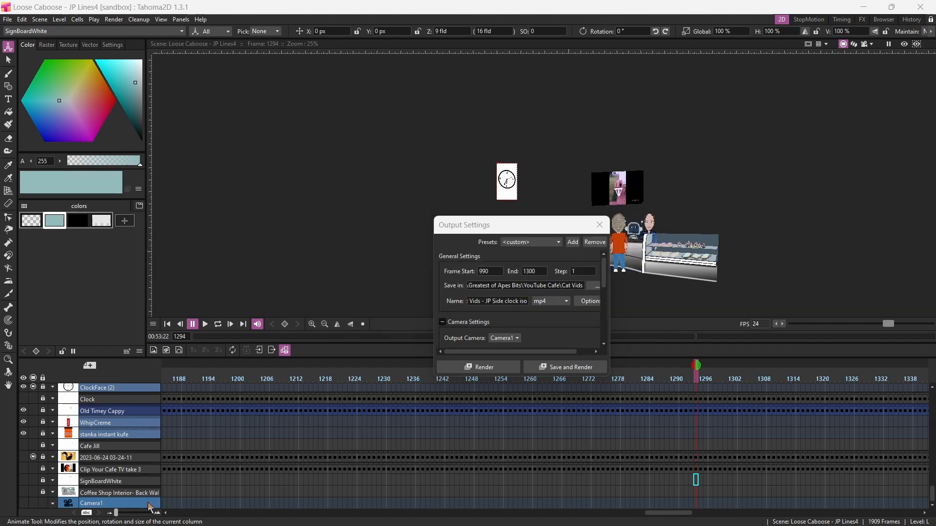
left_click(600, 224)
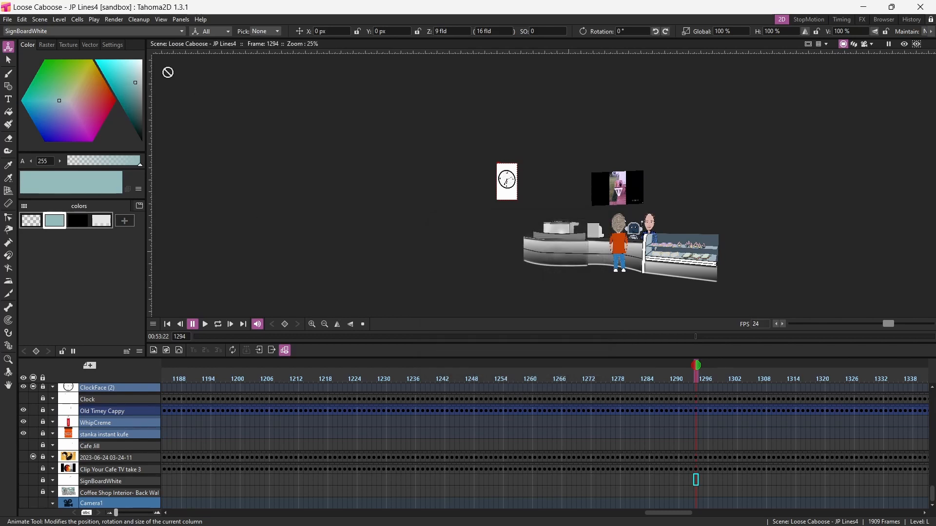
left_click(9, 20)
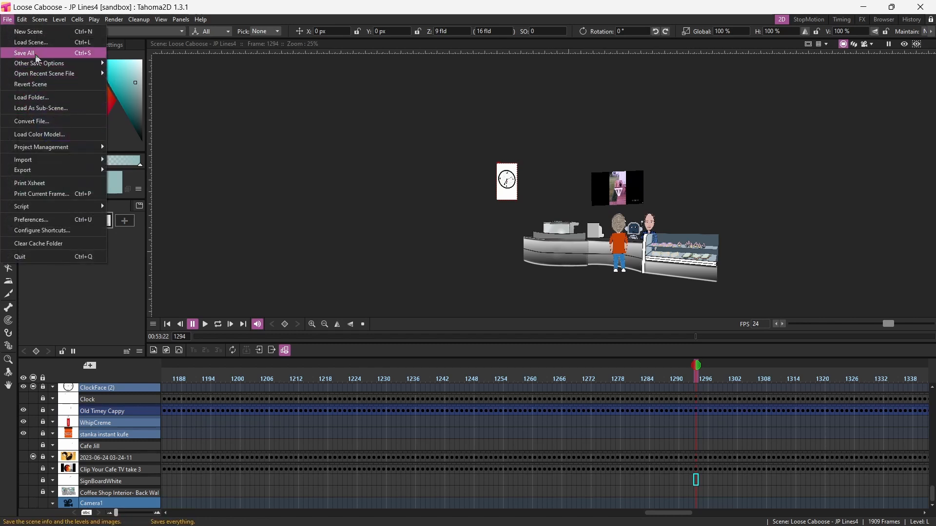
left_click(38, 54)
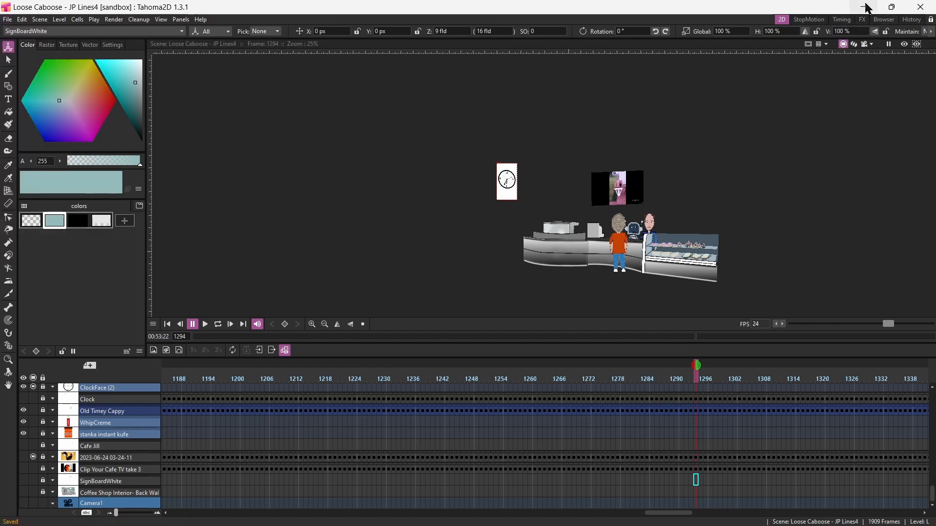
Play the rendered Cat Vids - JP Side clock iso.mp4 from the Cat Vids folder to review the clock shot
left_click(866, 7)
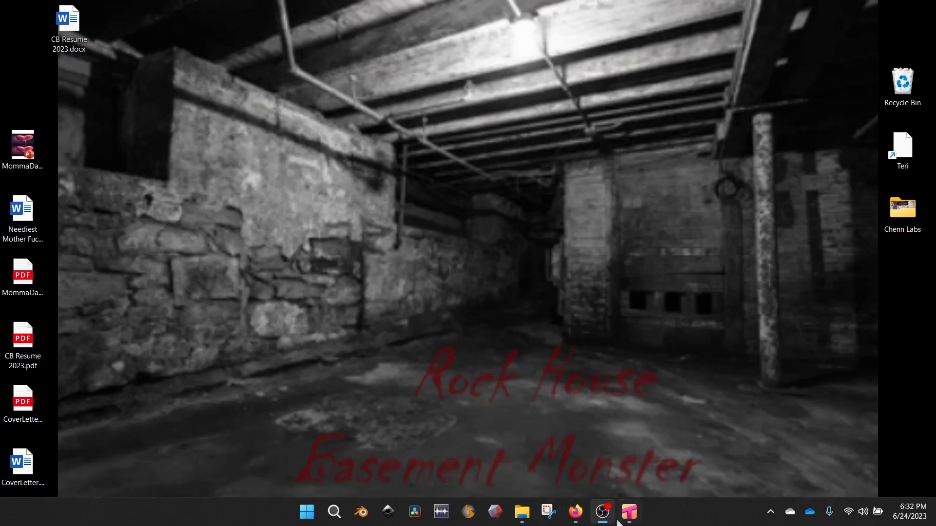
mouse_move(580, 514)
left_click(628, 512)
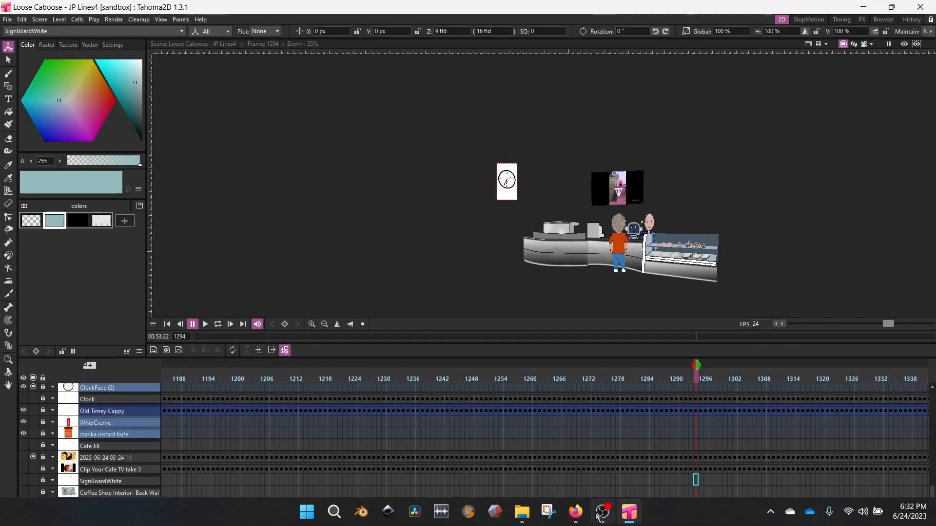
left_click(523, 517)
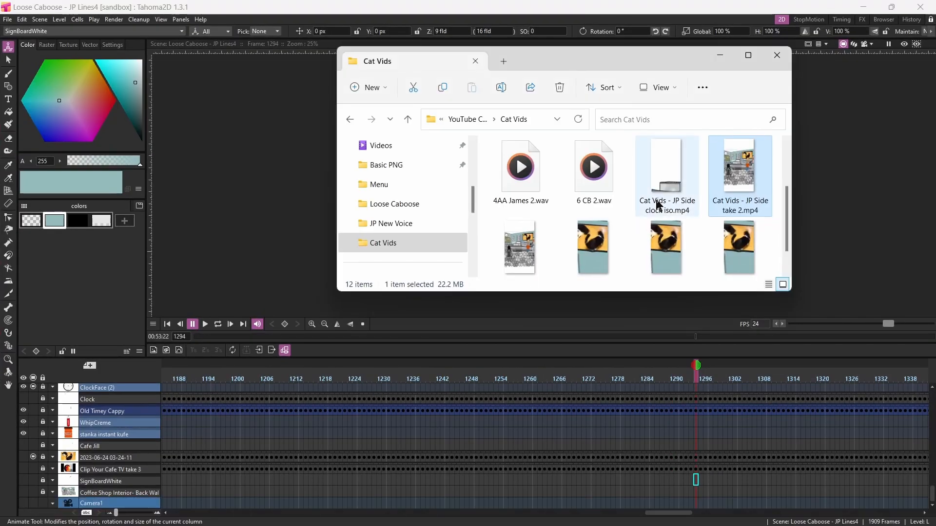
double_click(670, 180)
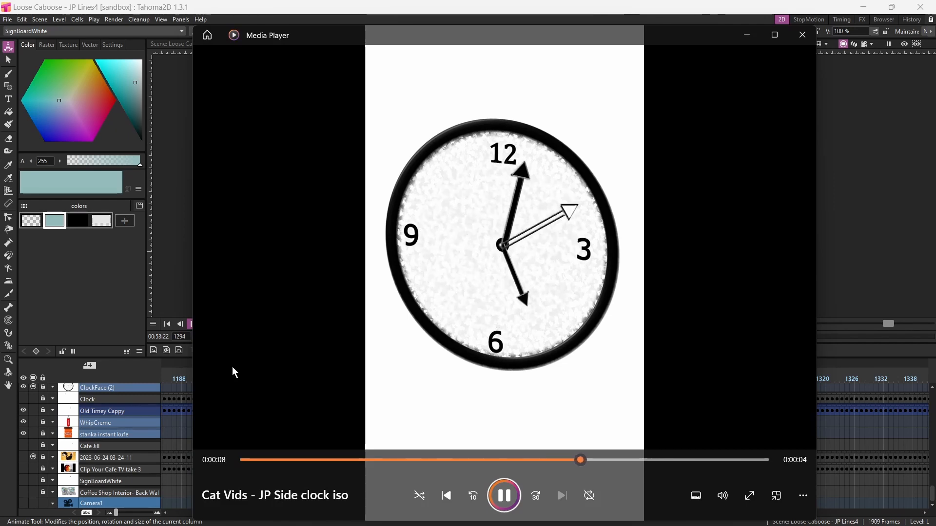
left_click(803, 42)
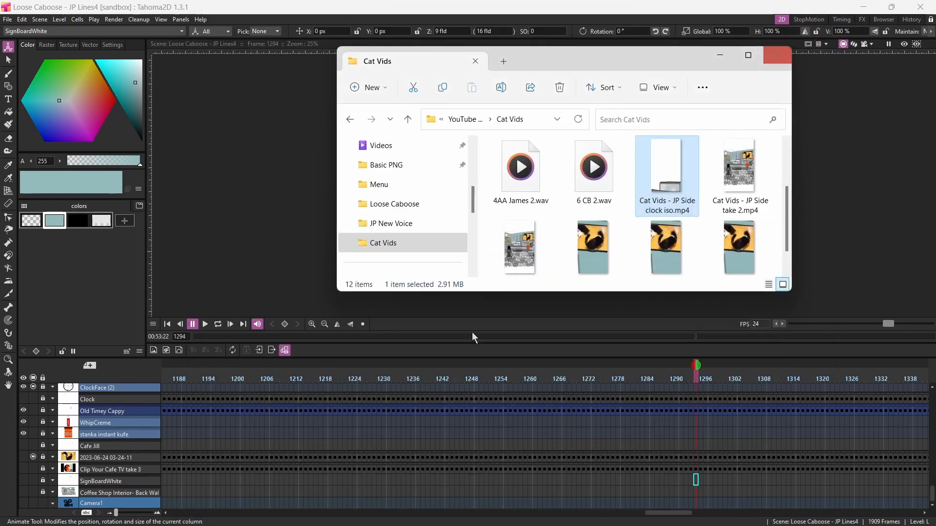
left_click(720, 56)
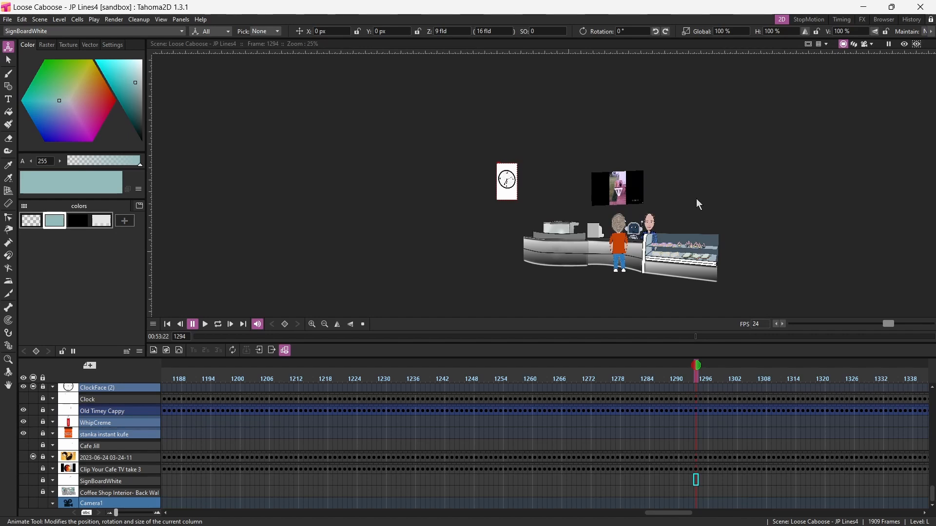
Switch to DaVinci Resolve, open the YouTube Cafe Instructional Video project, and show its Edit page
key("super+d")
mouse_move(495, 518)
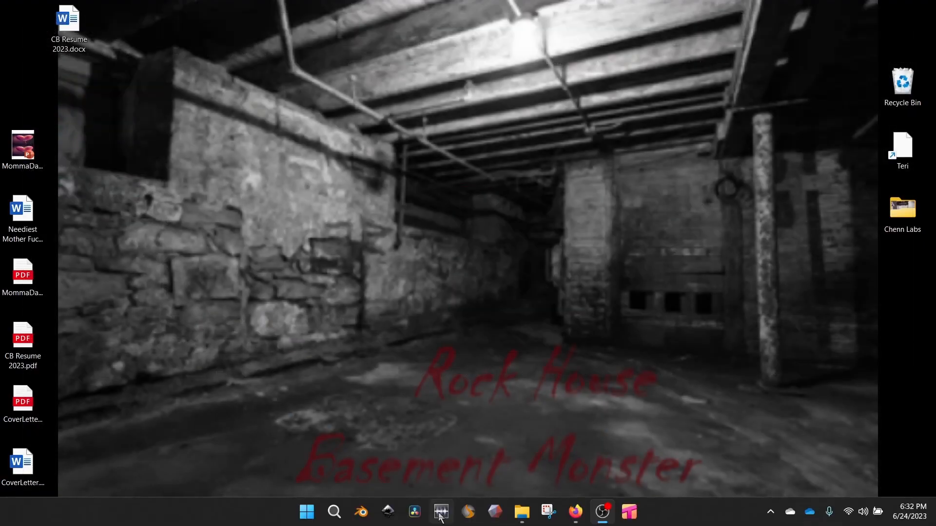
left_click(412, 516)
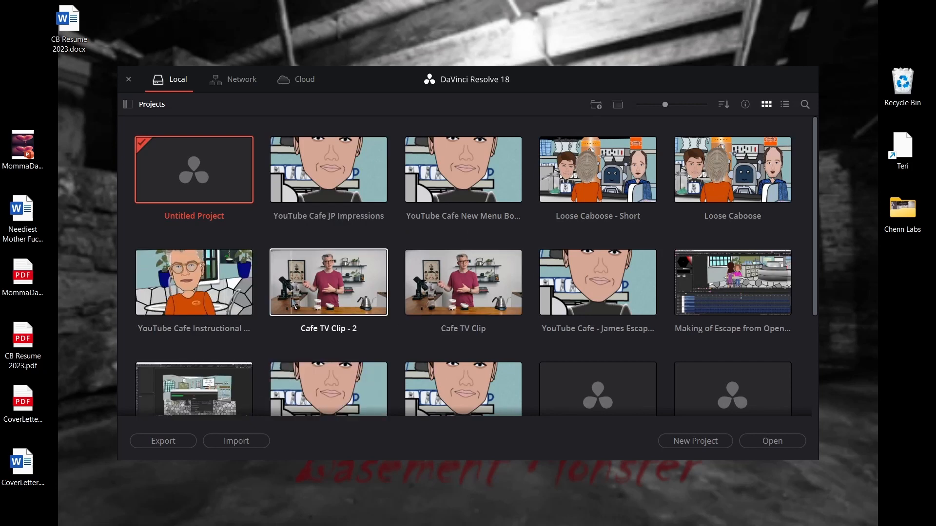
double_click(207, 293)
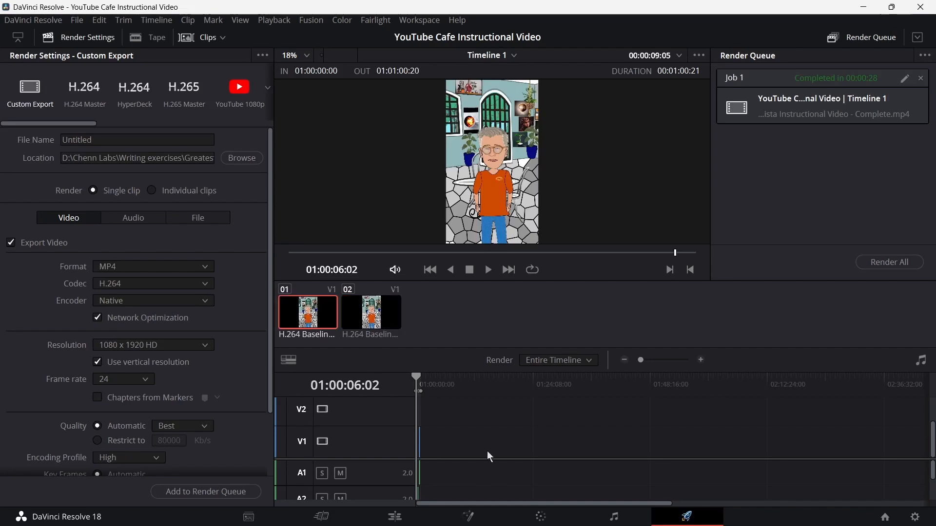
left_click(387, 520)
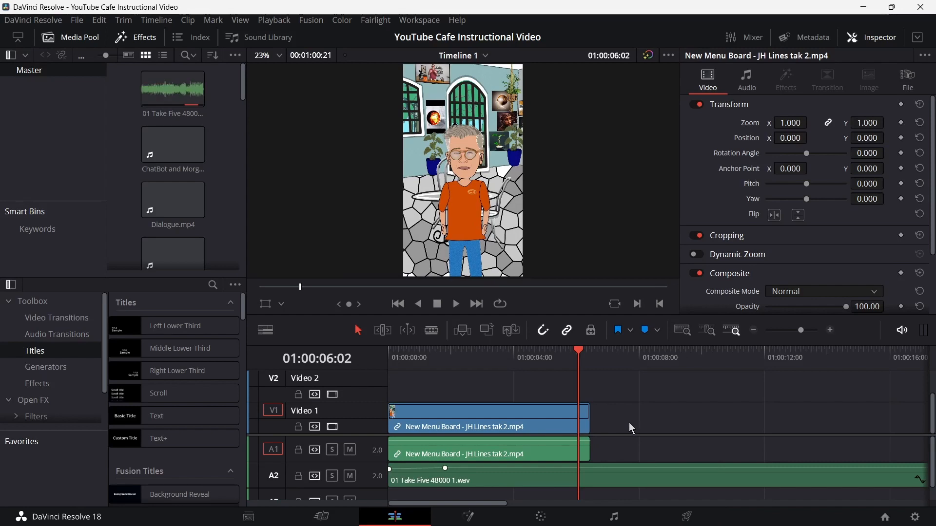
Delete both New Menu Board - JH Lines tak 2.mp4 clips with their linked audio from the timeline
mouse_move(805, 326)
left_mouse_down()
mouse_move(780, 334)
mouse_move(794, 338)
left_mouse_up()
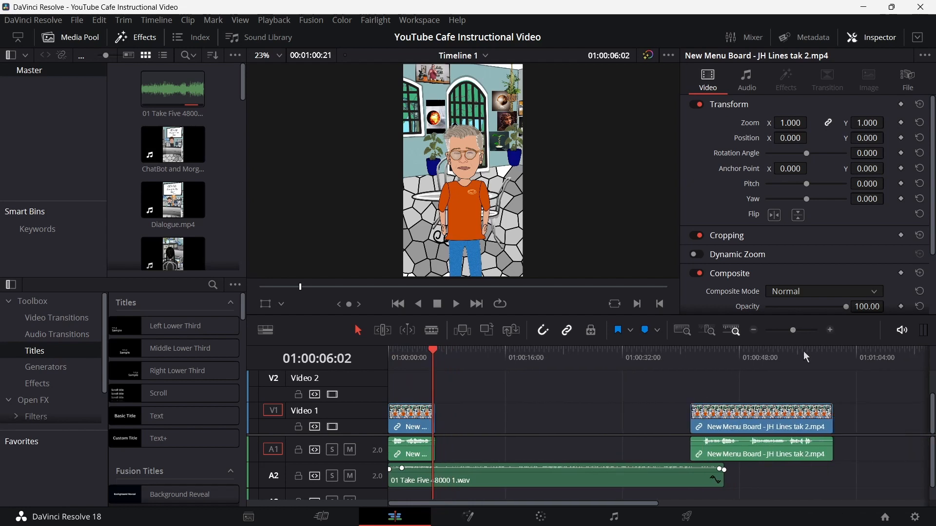
left_click_drag(865, 420, 415, 438)
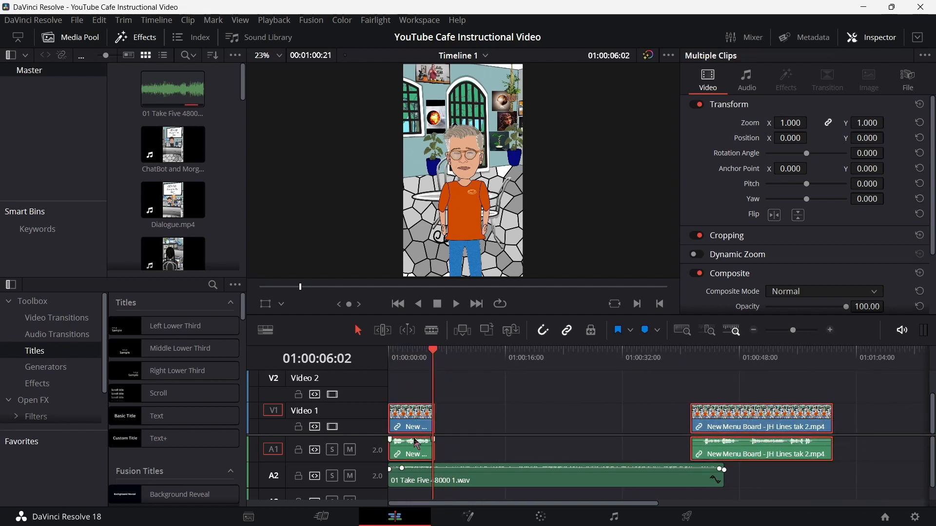
key("Delete")
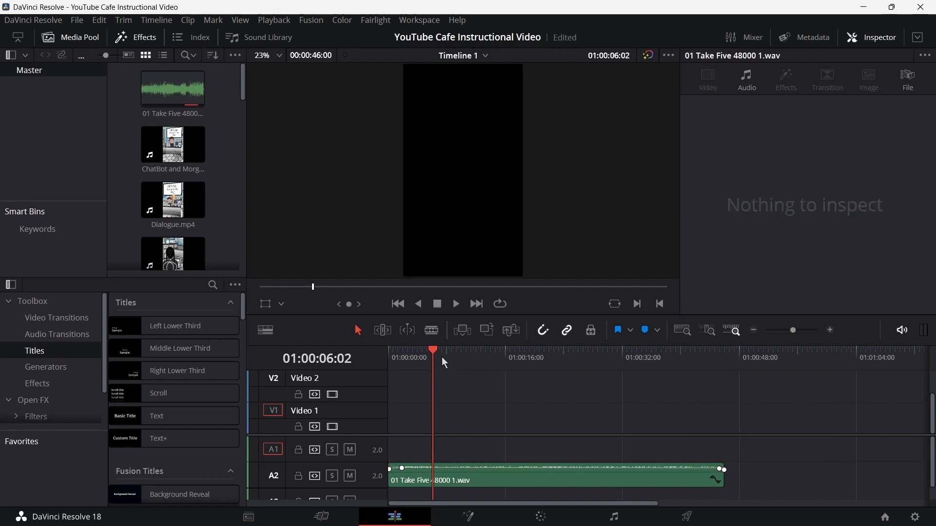
Return the playhead to the start of the timeline and lock audio track A2
left_click(433, 350)
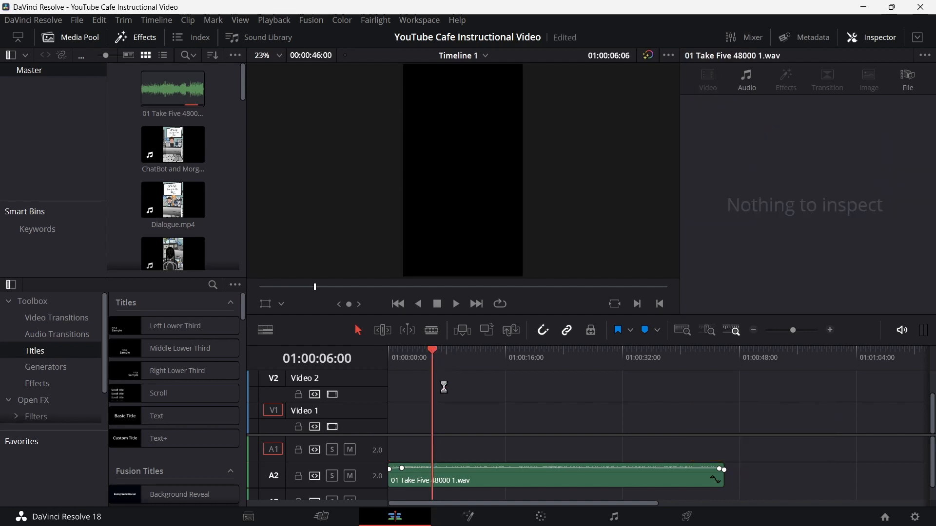
key("Home")
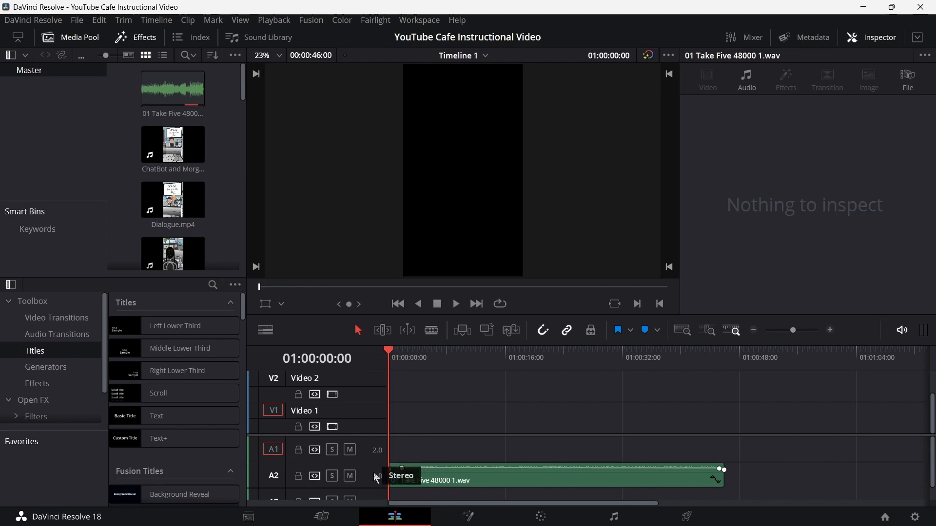
left_click(298, 477)
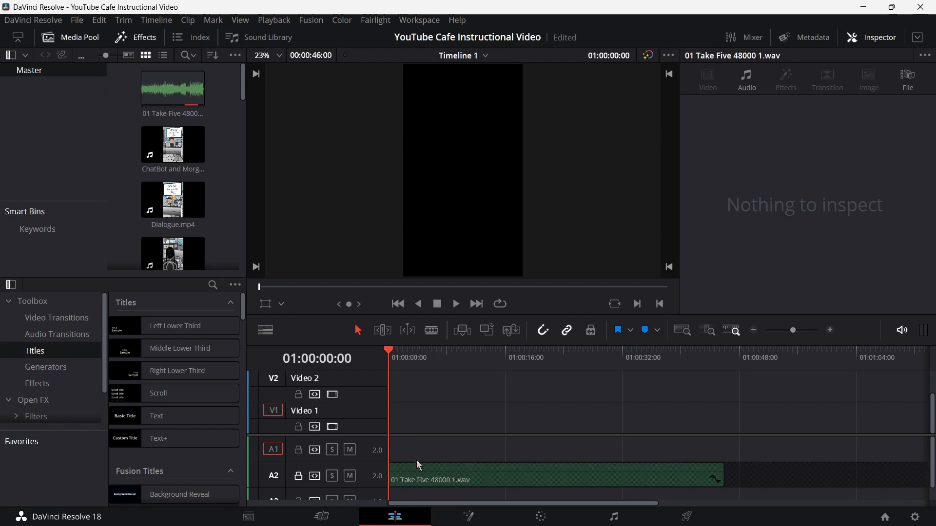
Place YouTube Cafe - JH Side B roll.mp4 from the Cat Vids folder at the start of Video 1, and mute audio track A2
mouse_move(426, 524)
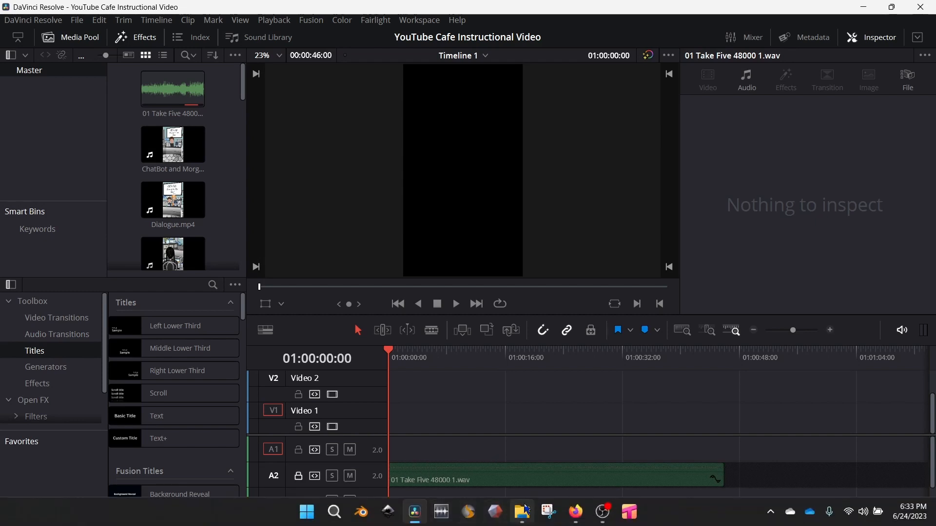
left_click(522, 512)
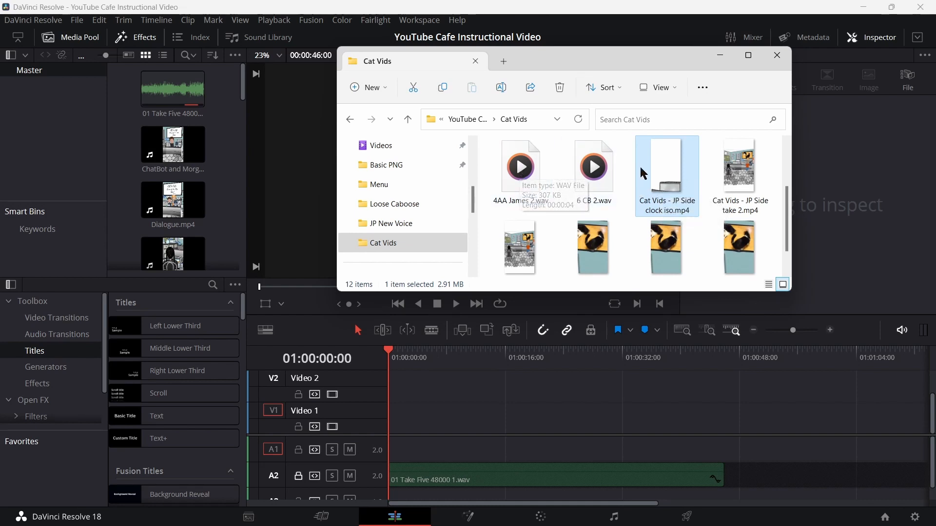
scroll(607, 169, "down", 1)
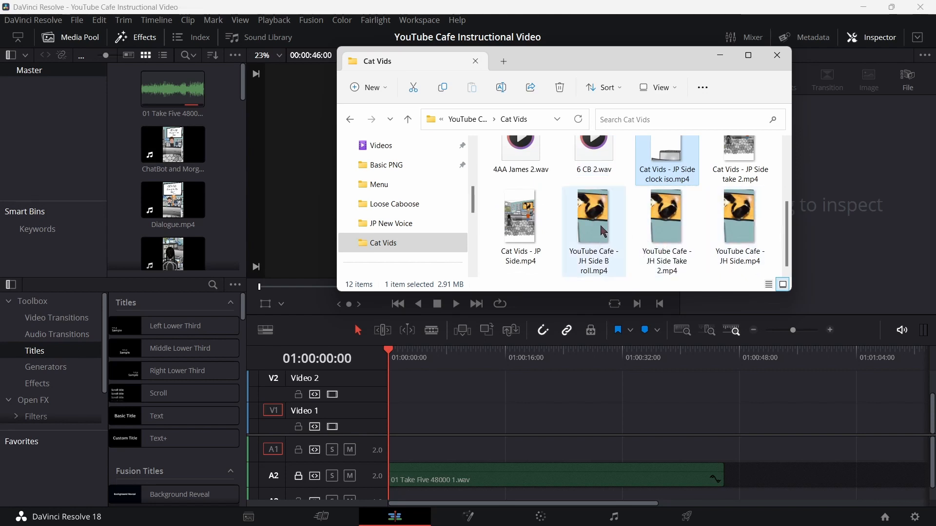
left_click_drag(603, 232, 397, 426)
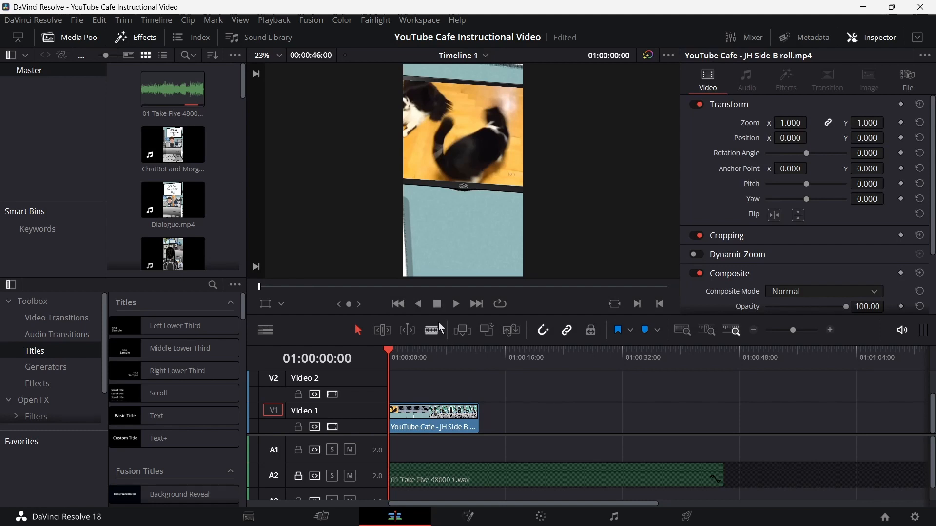
left_click(456, 304)
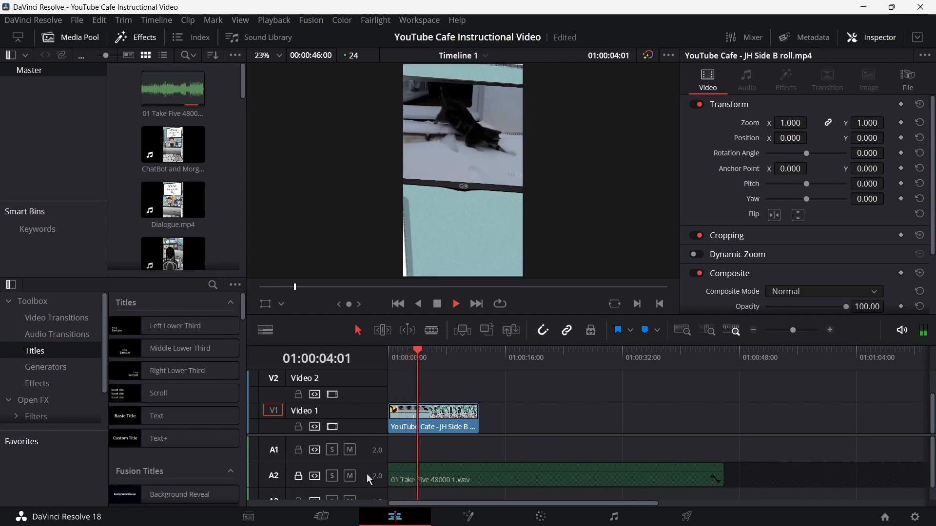
left_click(351, 476)
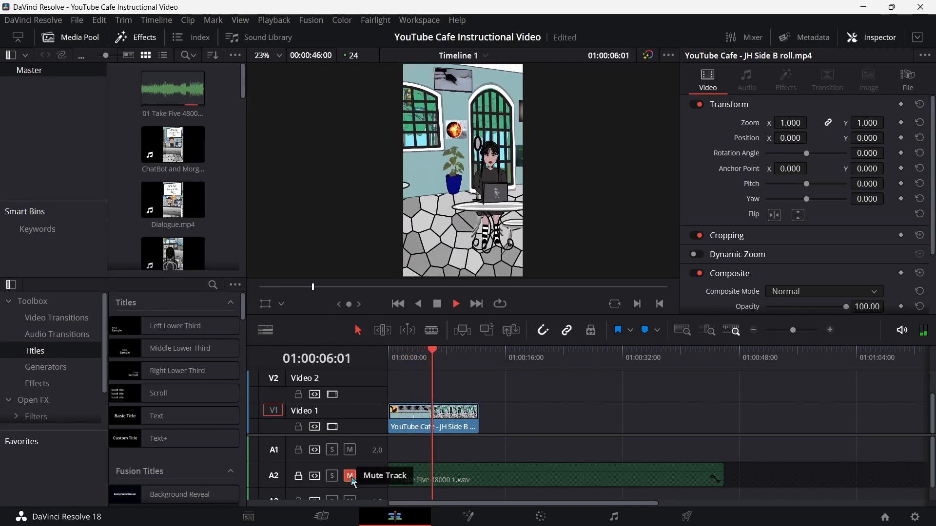
Cut away the opening of the JH Side B roll clip, closing the gap, and trim its end to 01:00:07:02
left_click(439, 304)
left_click_drag(445, 351, 426, 418)
left_click(411, 412)
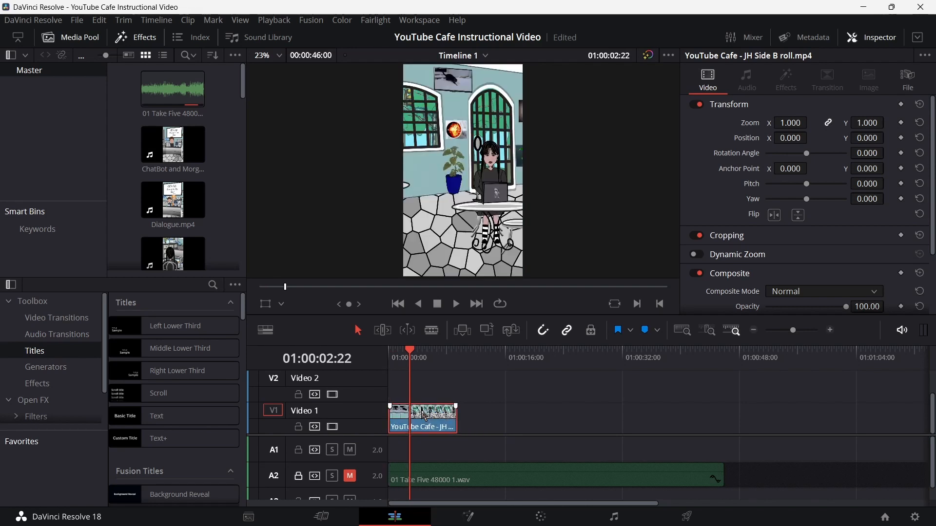
left_click_drag(412, 355, 440, 368)
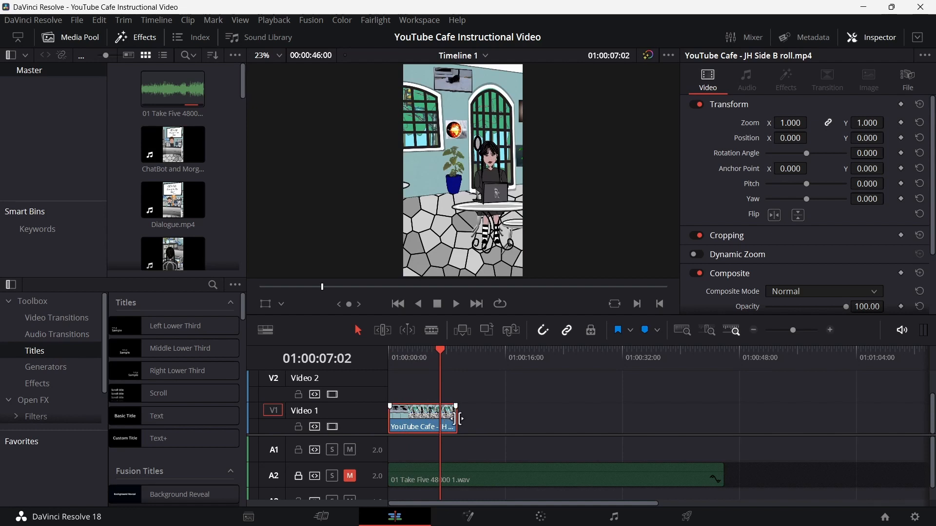
left_click_drag(459, 420, 440, 419)
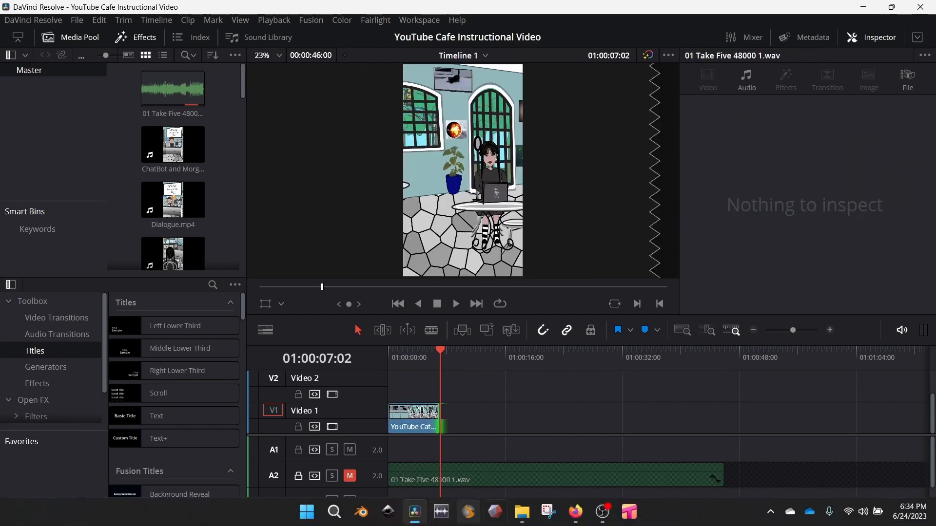
Add YouTube Cafe - JH Side Take 2.mp4 from the Cat Vids folder after the B roll clip and ripple-trim its first two seconds
left_click(522, 513)
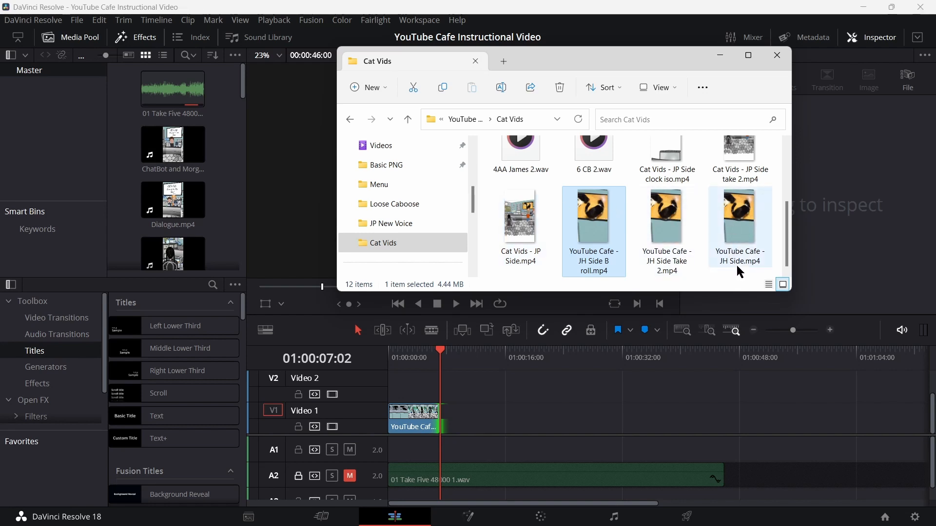
left_click(669, 235)
left_click_drag(669, 235, 448, 433)
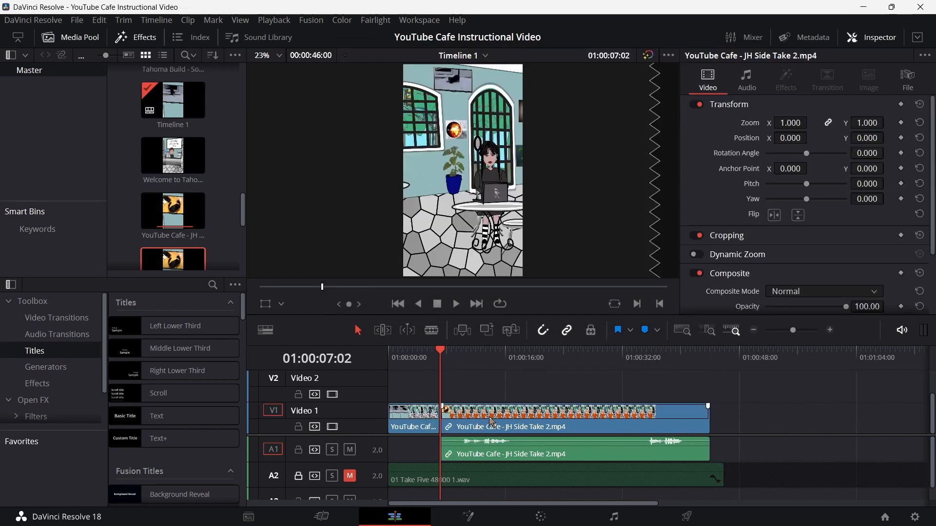
left_click_drag(442, 351, 455, 371)
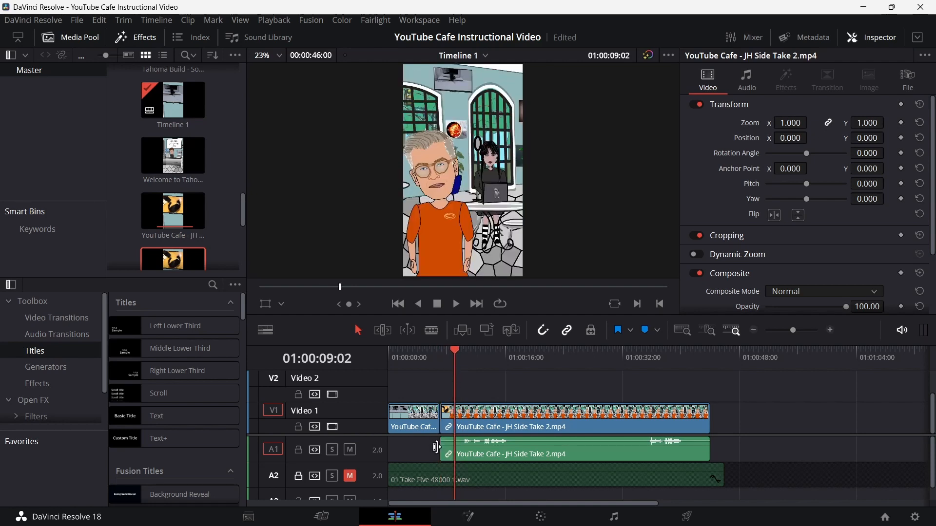
left_click_drag(445, 431, 481, 426)
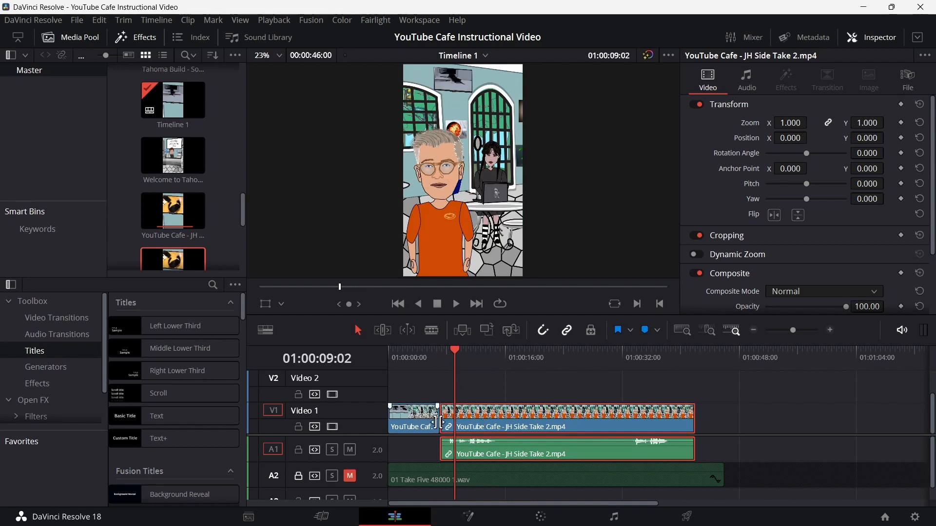
Add a 48 frame Cross Dissolve between the JH Side B roll and JH Side Take 2 clips, and play across it
right_click(438, 423)
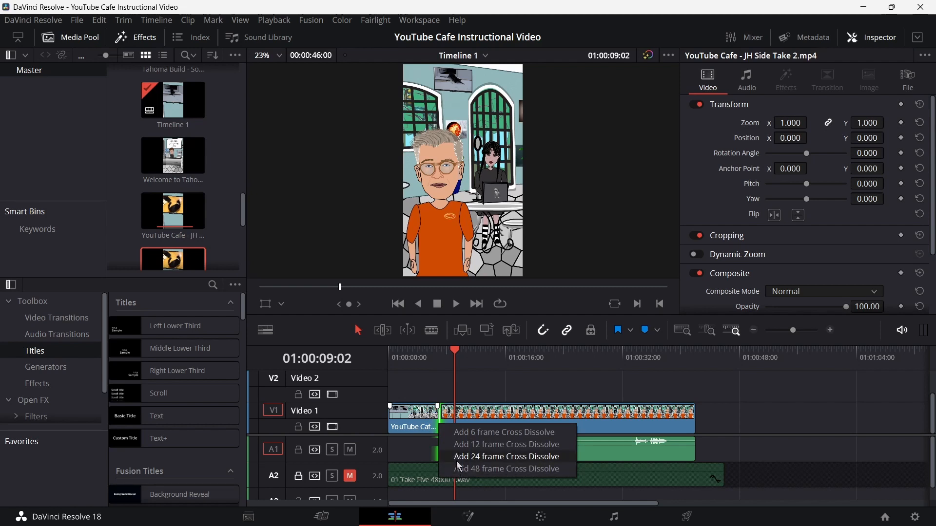
left_click(461, 469)
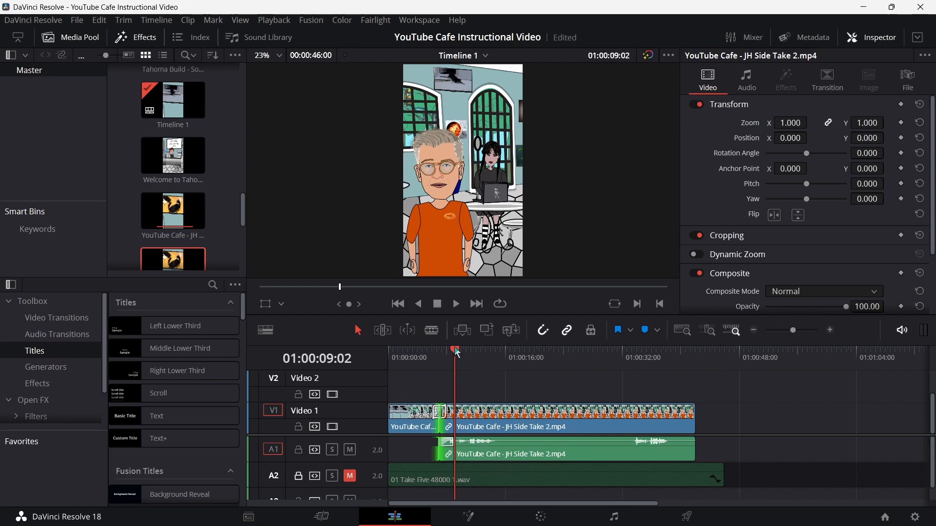
left_click_drag(457, 352, 415, 384)
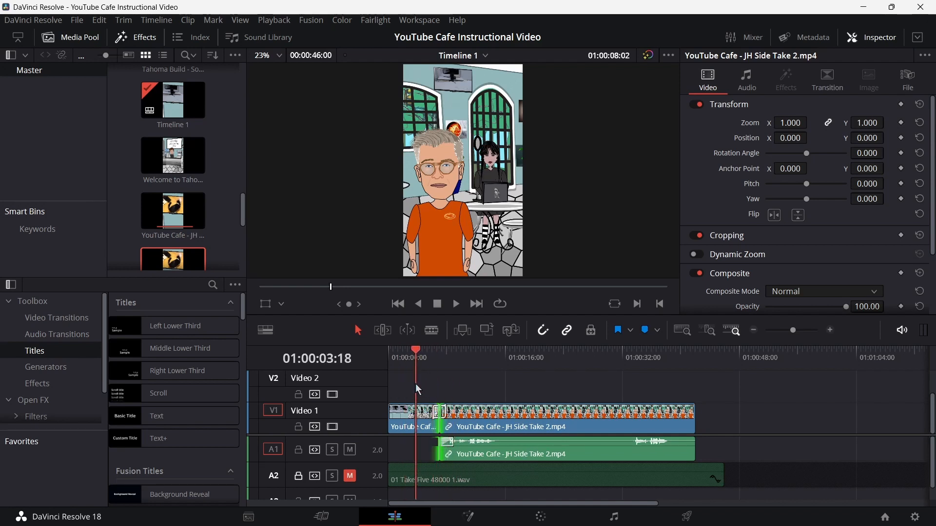
left_click(459, 305)
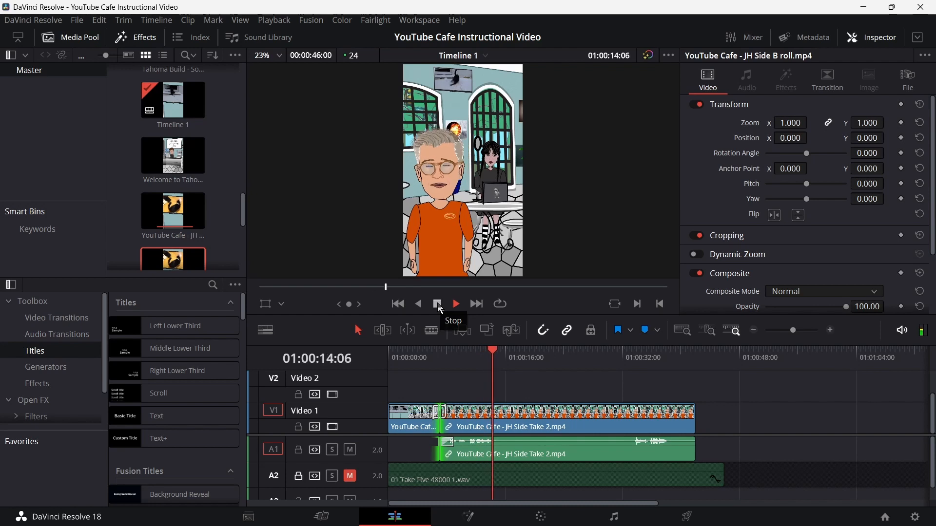
left_click(441, 309)
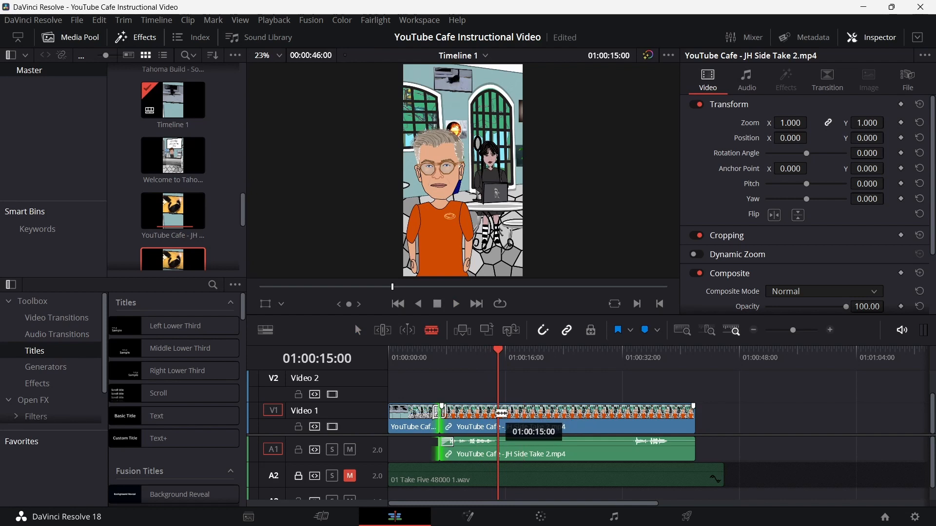
Split the JH Side Take 2 clip at 01:00:15:00 and park the second part far down the timeline, around 01:09:00
left_click(500, 414)
key("a")
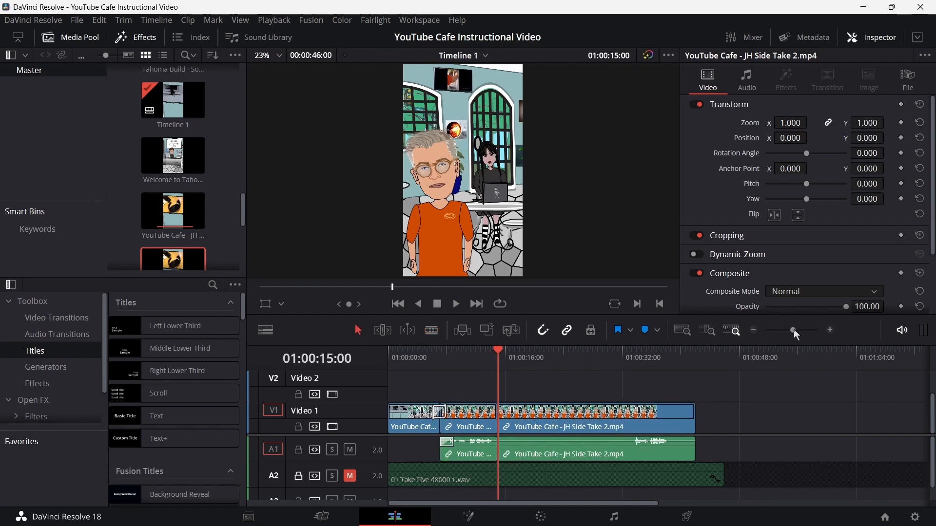
left_click_drag(793, 330, 783, 331)
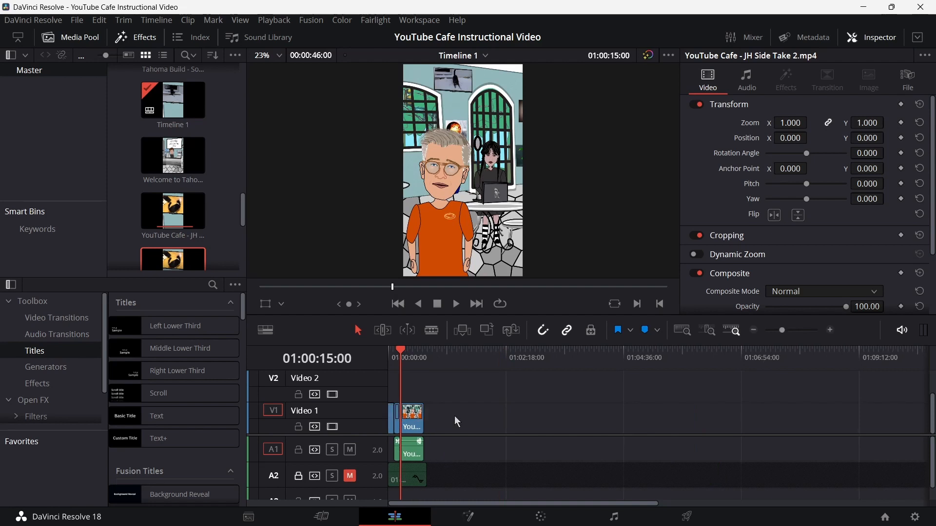
left_click_drag(419, 428, 906, 437)
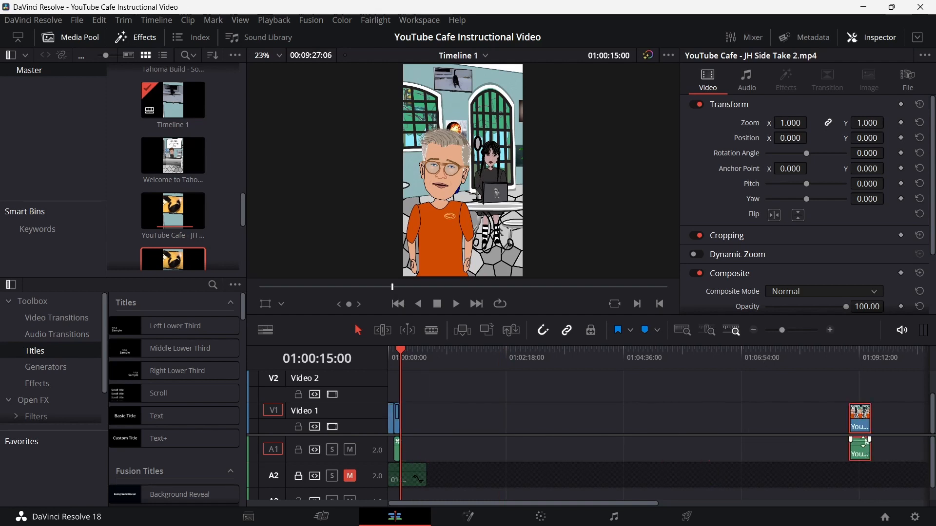
Place Cat Vids - JP Side take 2.mp4 from the Cat Vids folder on Video 1 at 01:00:15:00, directly after the first JH Side Take 2 piece
mouse_move(514, 521)
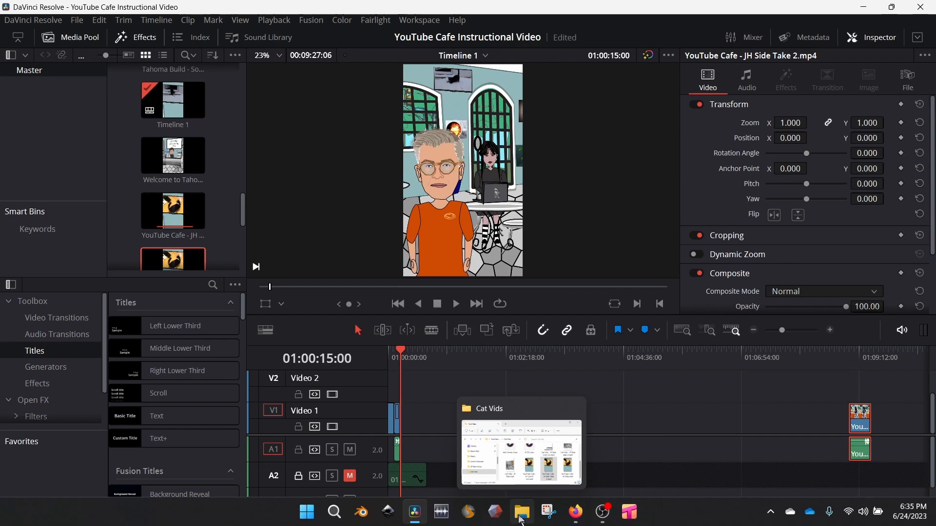
left_click(525, 482)
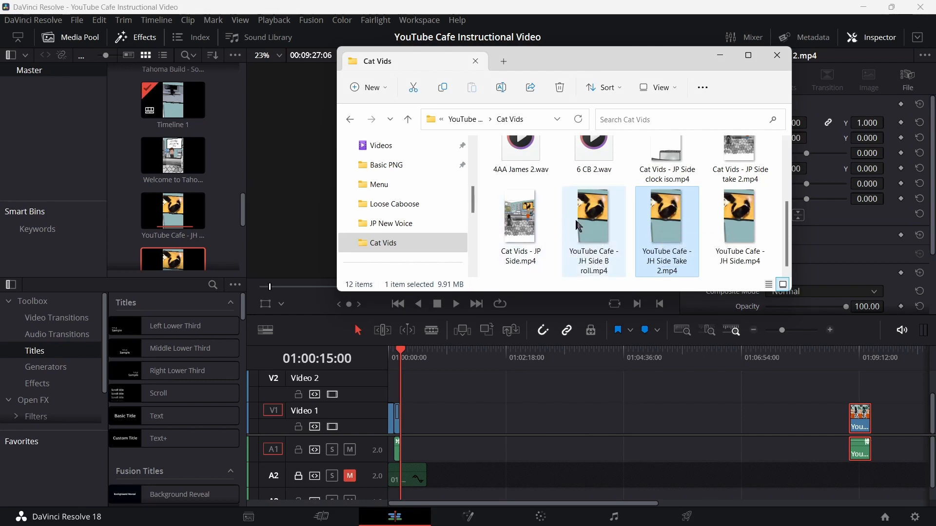
left_click_drag(731, 156, 411, 406)
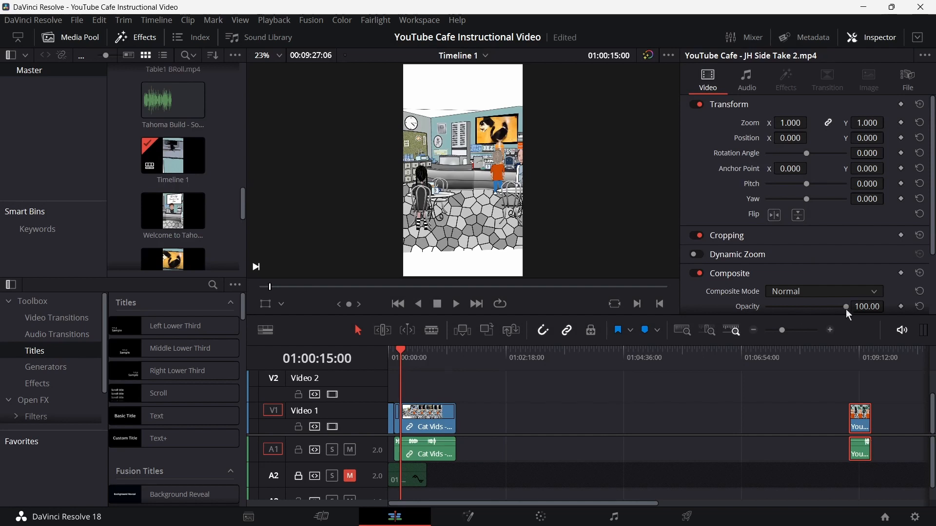
left_click_drag(846, 308, 840, 308)
left_click(437, 425)
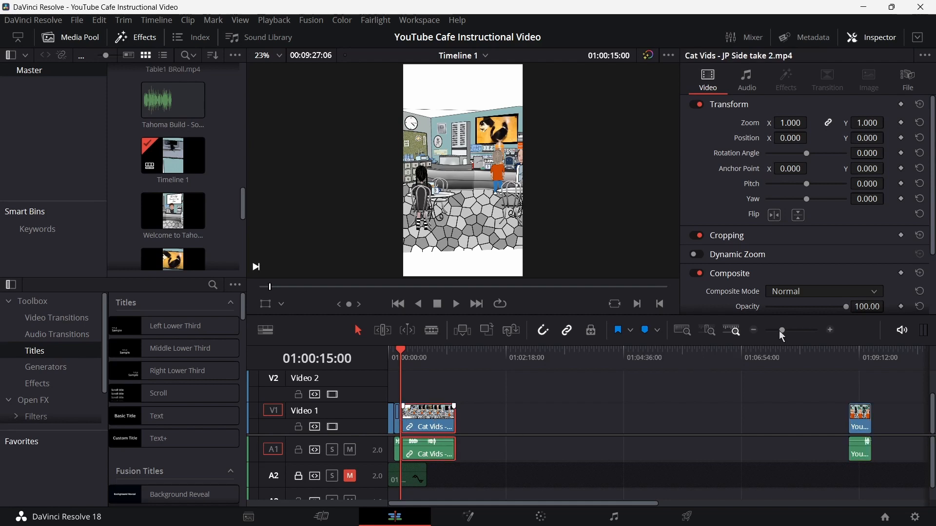
left_click_drag(780, 330, 793, 331)
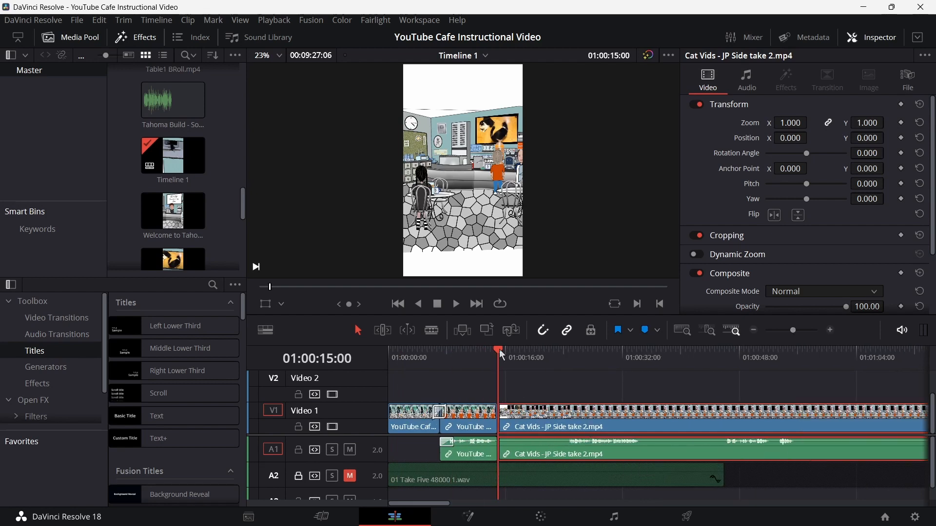
Ripple-trim the first 09:08 off the JP Side take 2 clip and play across the join from 01:00:11:14
left_click_drag(499, 349, 566, 371)
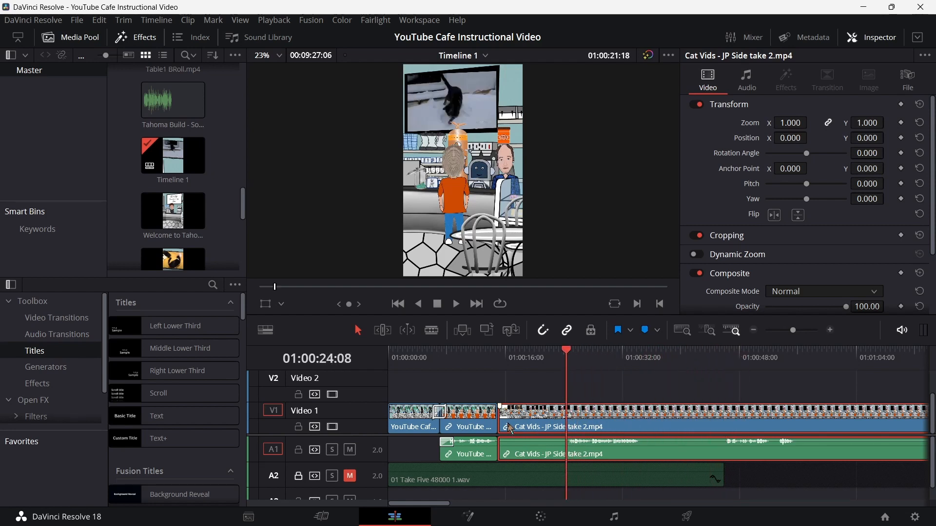
left_click_drag(503, 418, 559, 418)
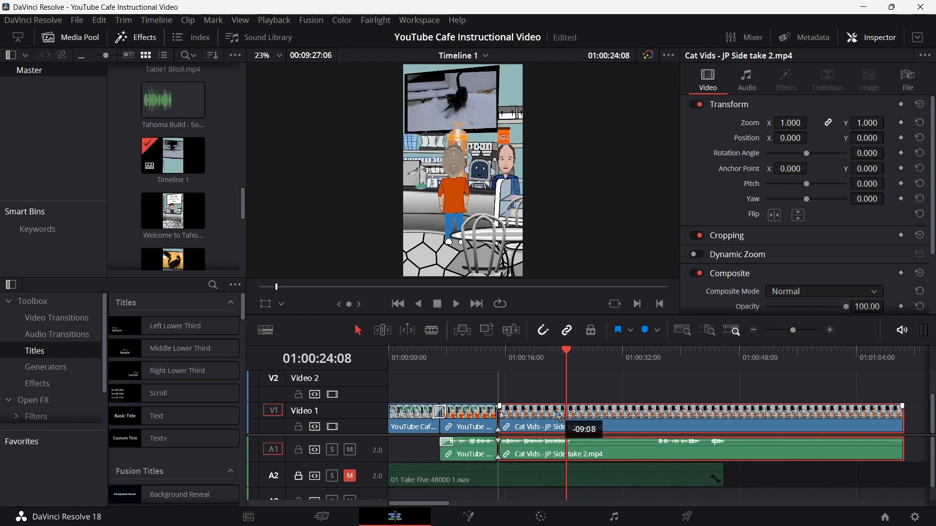
left_click_drag(484, 353, 472, 352)
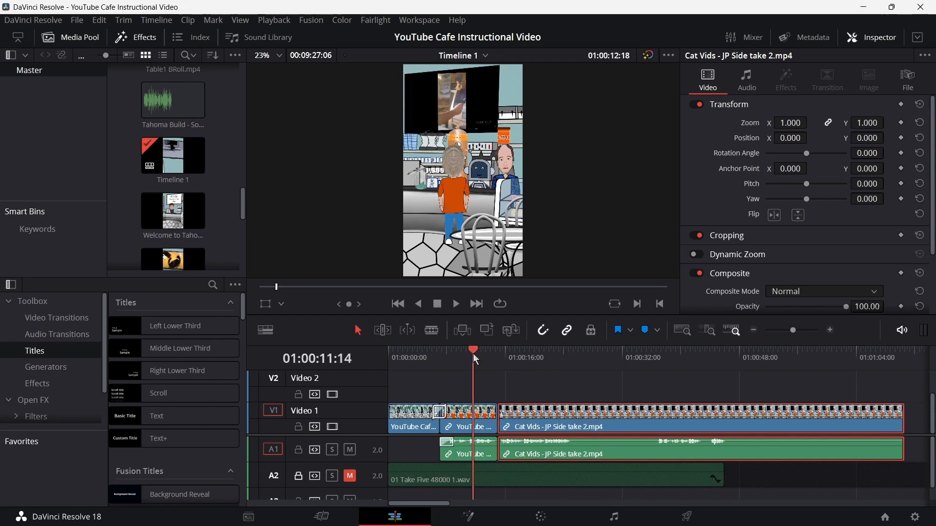
left_click(453, 311)
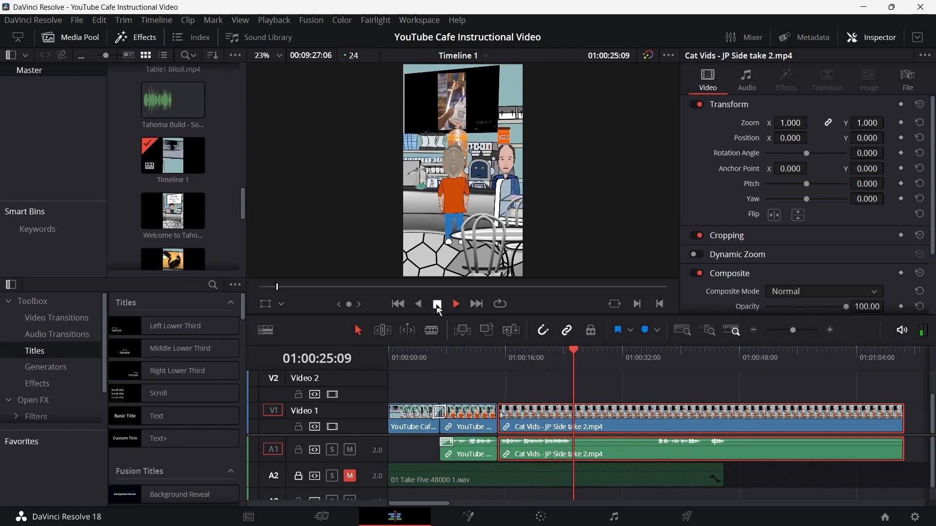
left_click(437, 305)
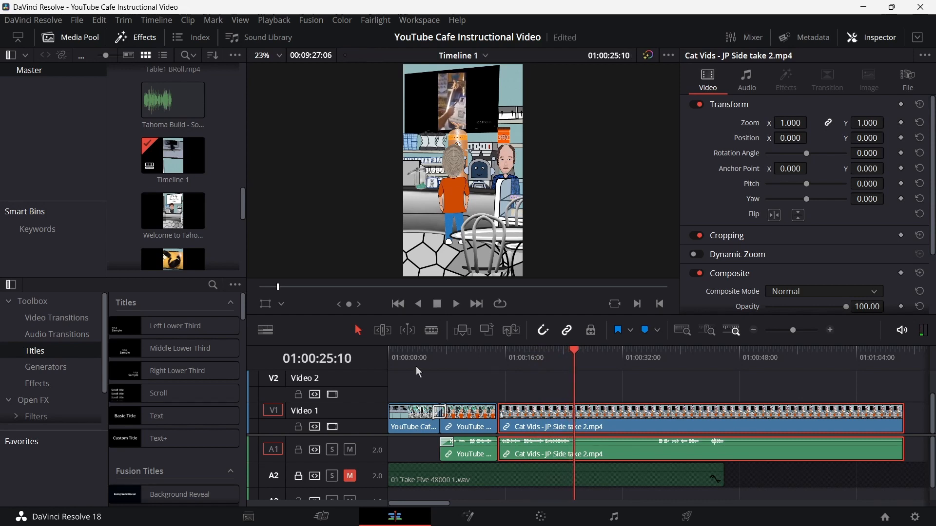
Split the JP Side take 2 clip at 01:00:25:10 and trim the start of its second part to about 01:00:36
left_click(432, 331)
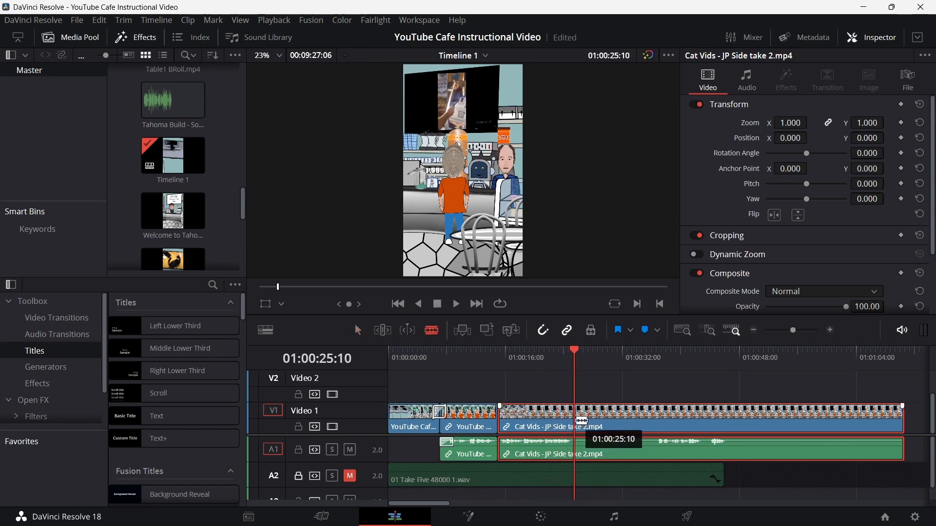
left_click(581, 420)
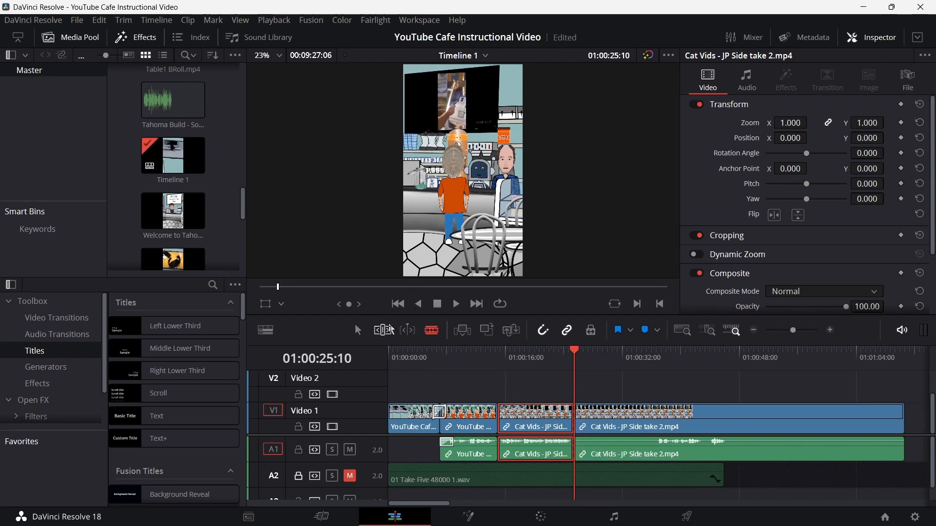
left_click(362, 329)
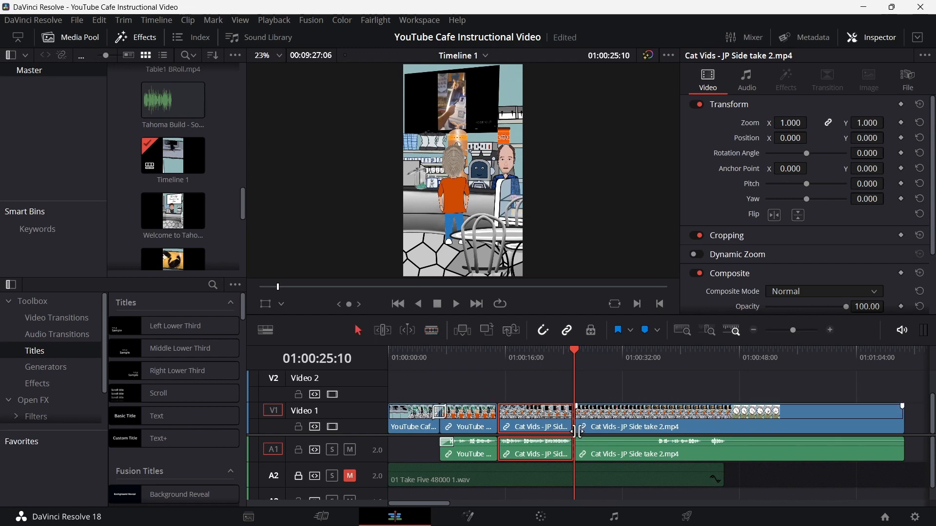
left_click(576, 418)
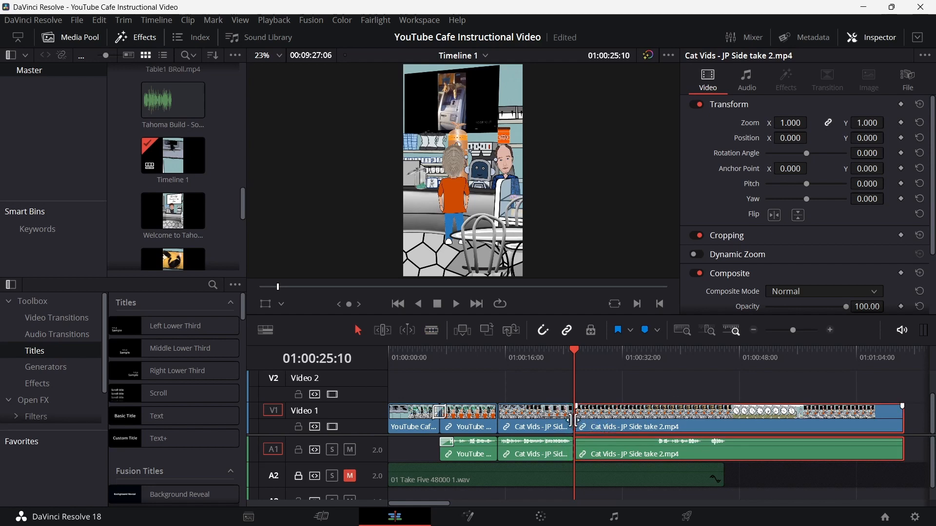
left_click_drag(583, 420, 664, 438)
left_click(594, 467)
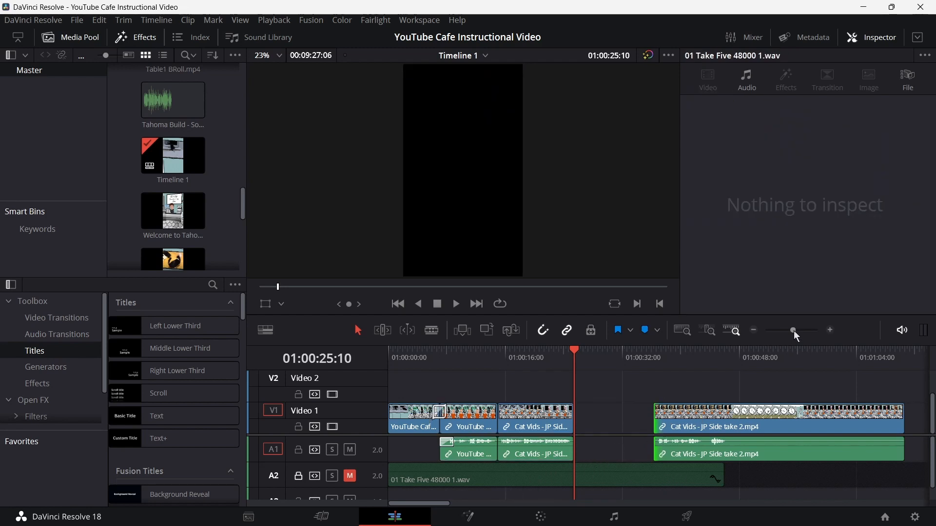
Park the remaining JP Side take 2 piece around 01:05:00 and move the set-aside JH Side Take 2 piece to 01:00:25:10
left_click_drag(793, 331, 781, 337)
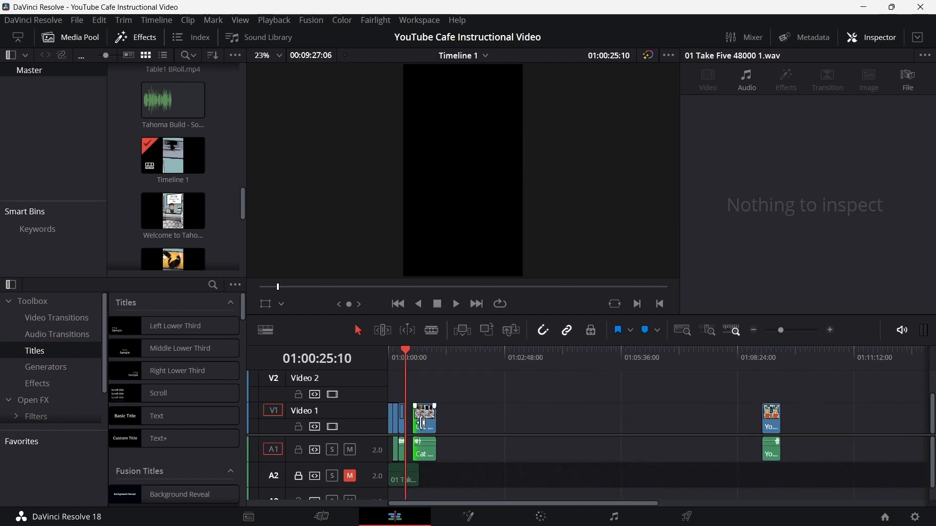
left_click_drag(431, 422, 615, 422)
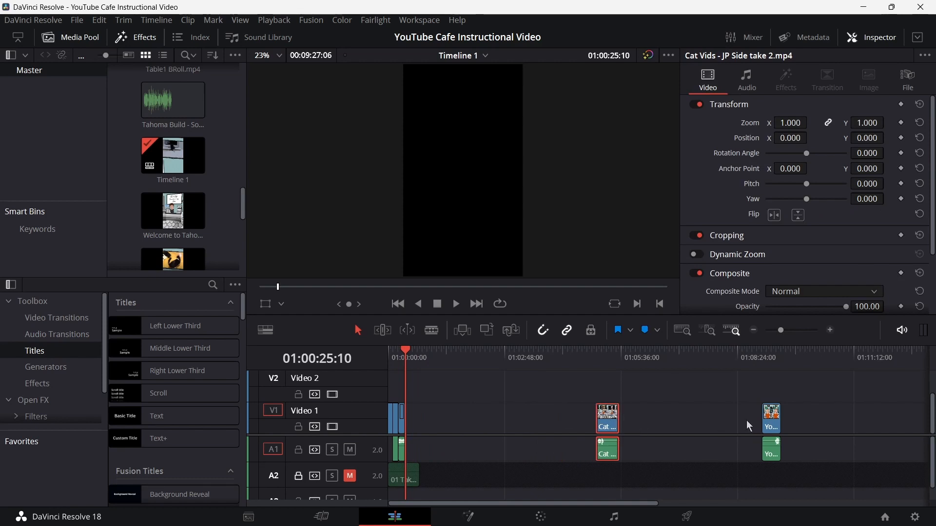
left_click_drag(774, 425, 420, 426)
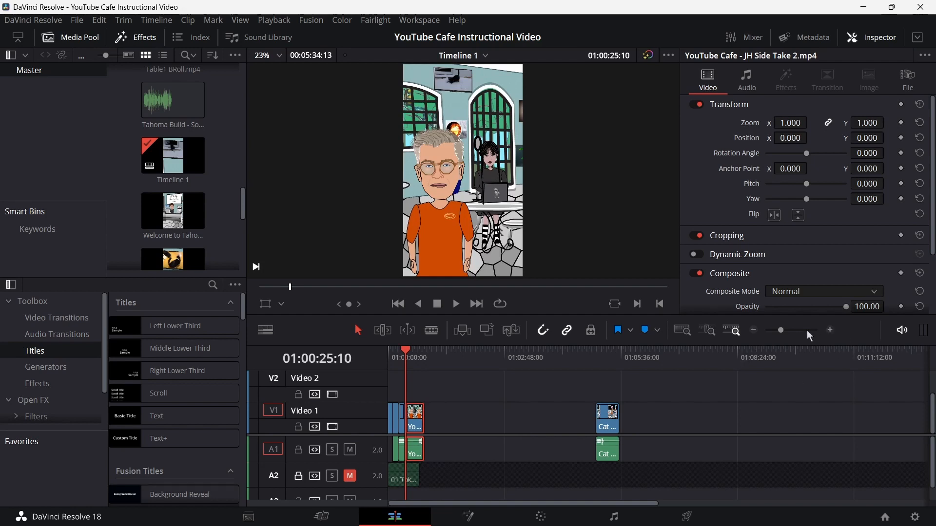
Ripple-trim about 18 seconds of silence from the start of the JH Side Take 2 piece at 01:00:25:10, keeping it against the preceding clip
left_click(797, 330)
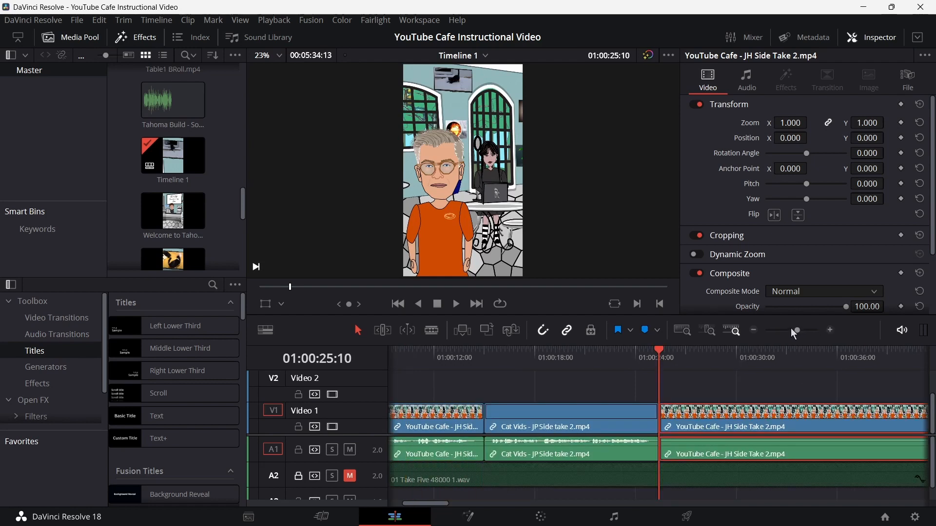
left_click_drag(790, 328, 792, 333)
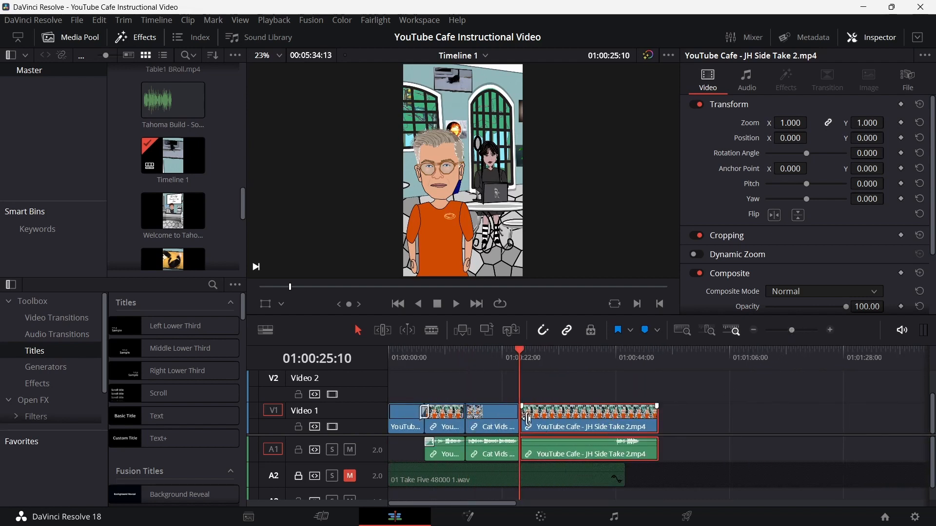
mouse_move(528, 418)
left_mouse_down()
mouse_move(610, 420)
mouse_move(618, 461)
mouse_move(540, 429)
left_mouse_up()
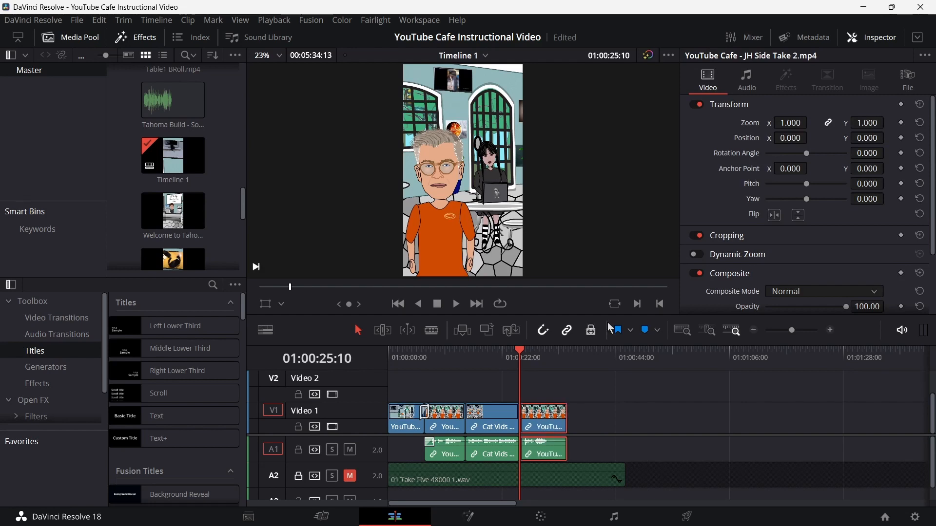
left_click(799, 330)
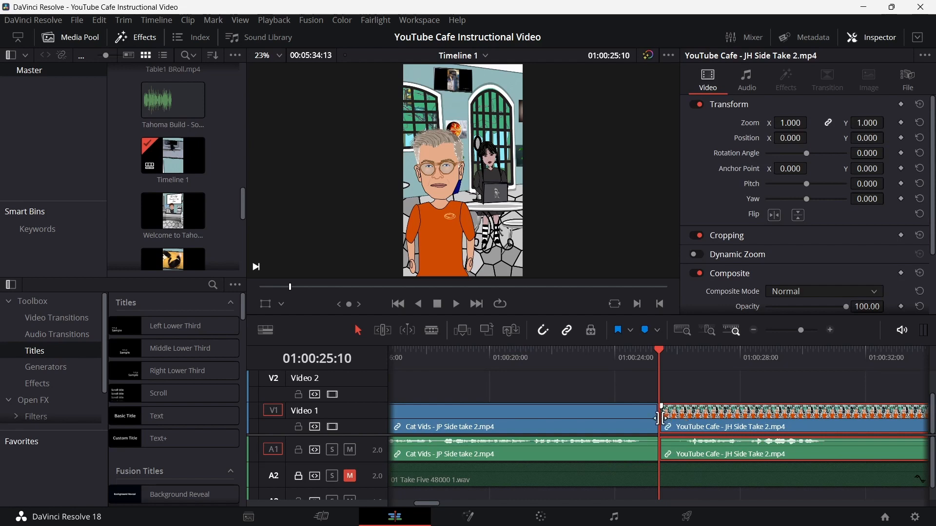
left_click_drag(661, 418, 717, 423)
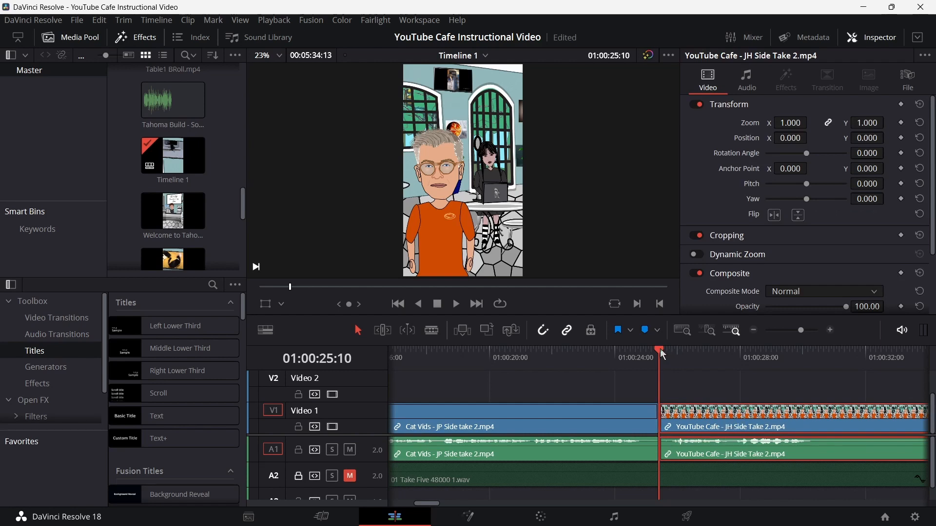
Play across the join between the JP Side take 2 and JH Side Take 2 clips from 01:00:21:09
left_click_drag(598, 355, 580, 356)
left_click(532, 355)
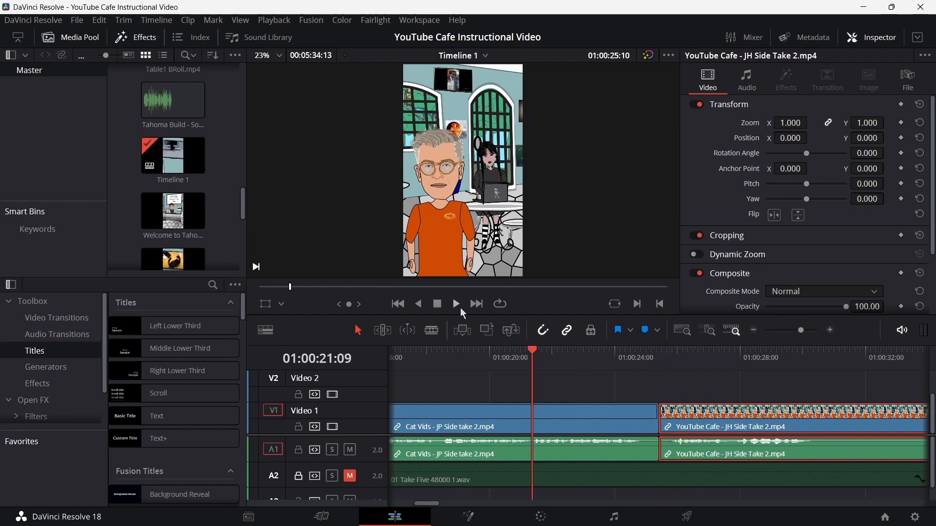
left_click(458, 304)
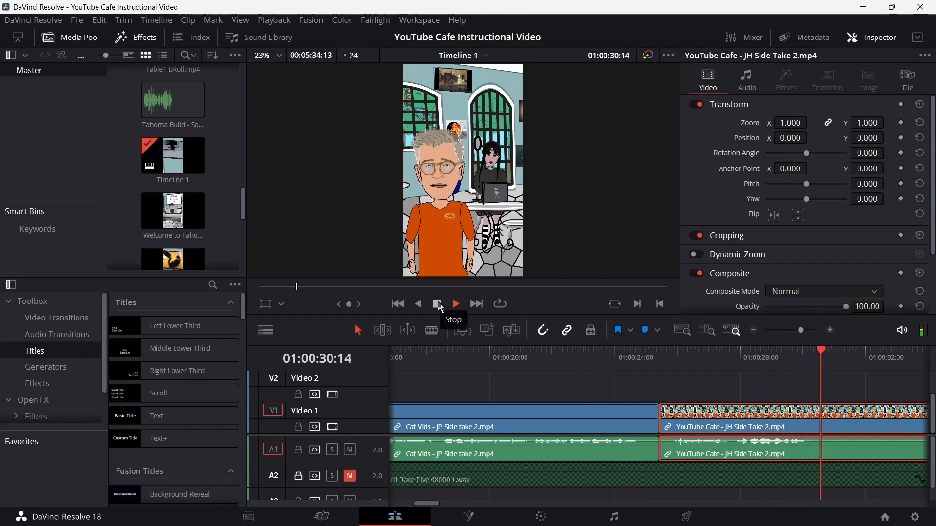
left_click(441, 308)
Review the last line of the JH Side Take 2 clip and trim the clip's end to 01:00:31:09
scroll(446, 509, "right", 5)
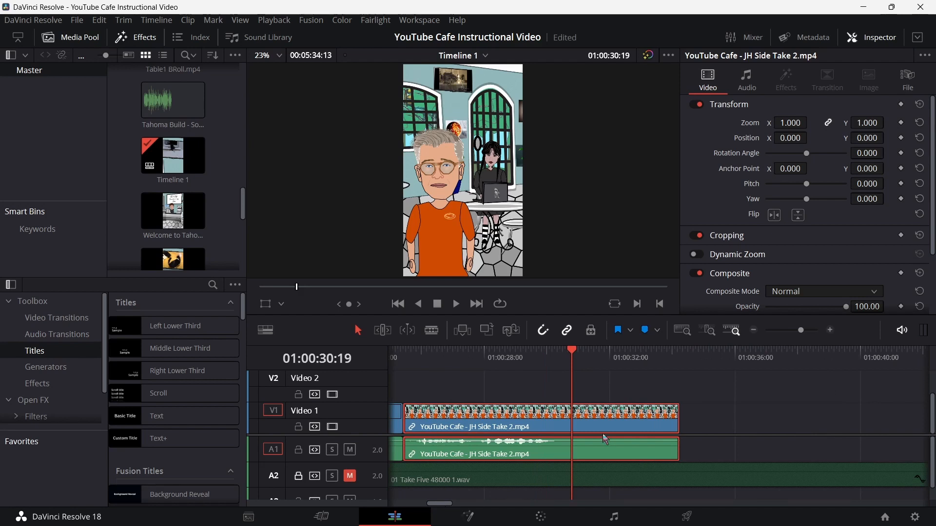
left_click_drag(578, 358, 549, 371)
left_click(498, 374)
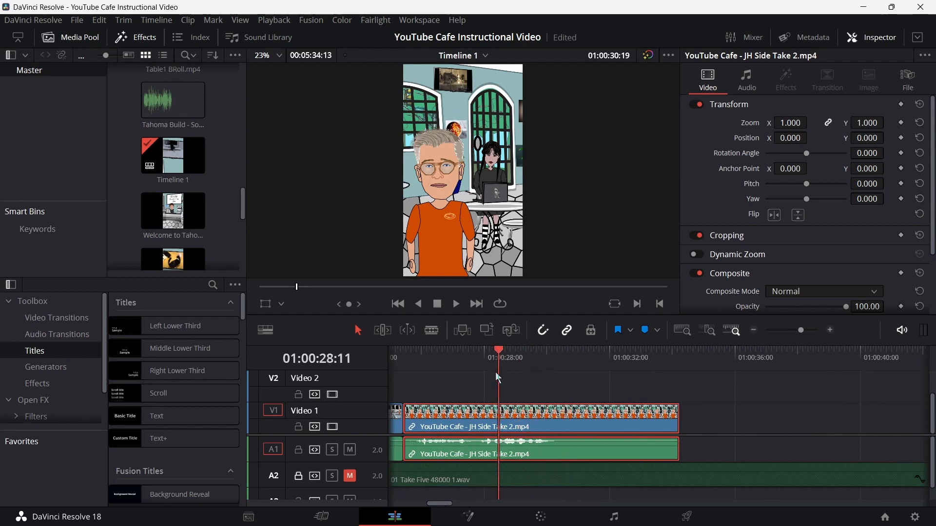
left_click(458, 304)
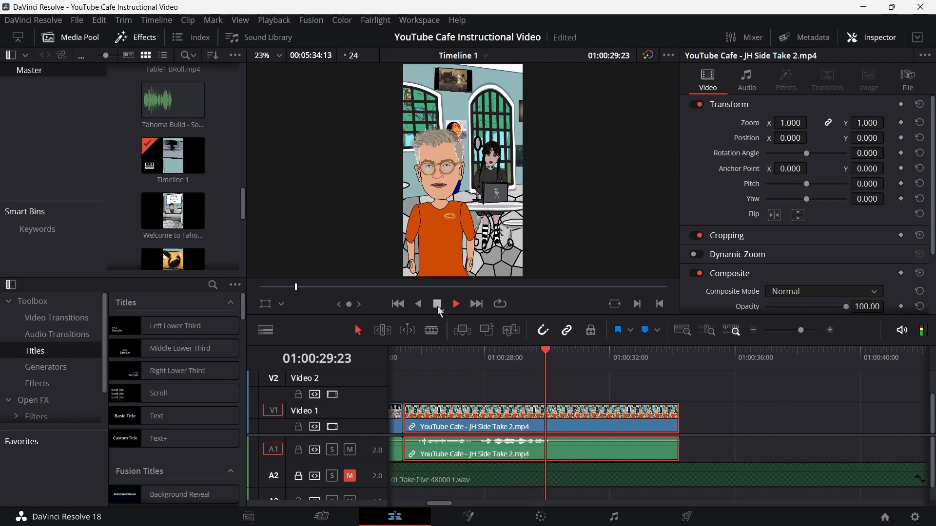
left_click(437, 304)
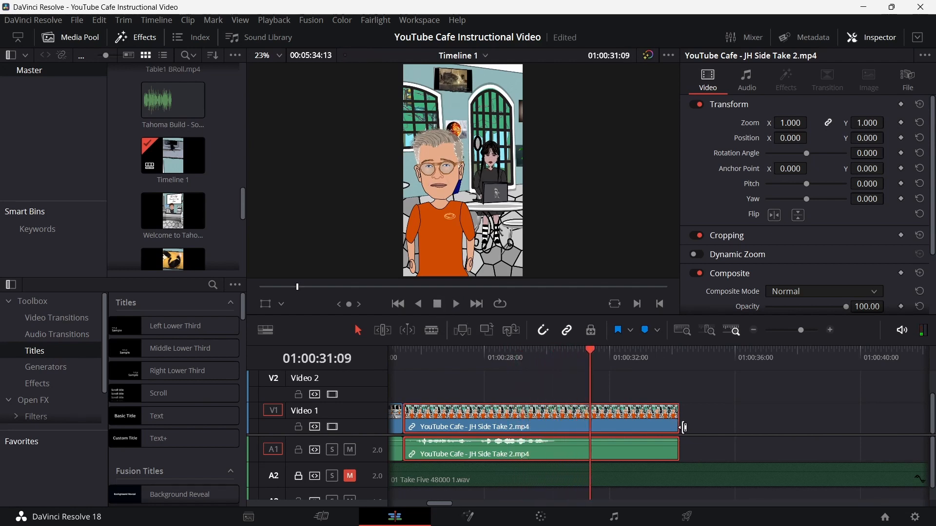
left_click_drag(676, 426, 590, 427)
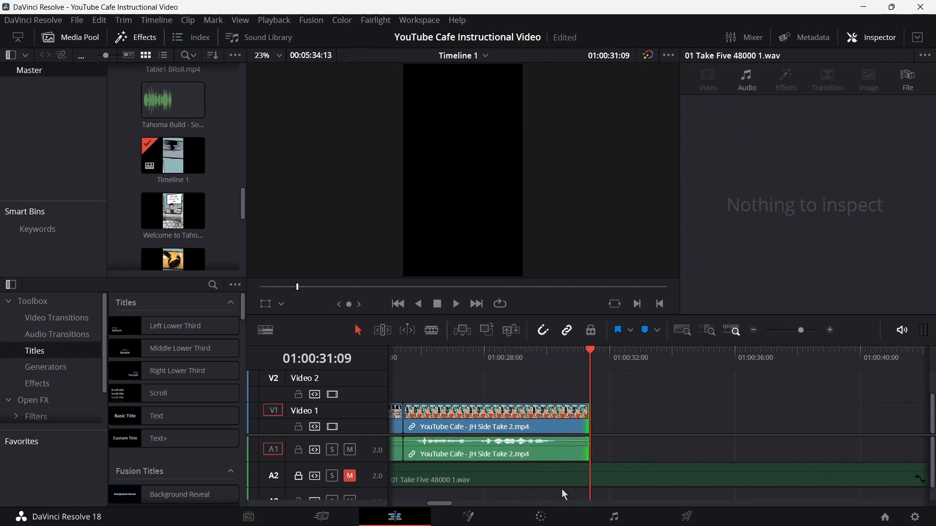
Move the parked JP Side take 2 piece to 01:00:31:09, directly behind the JH Side Take 2 clip
left_click_drag(447, 504, 451, 504)
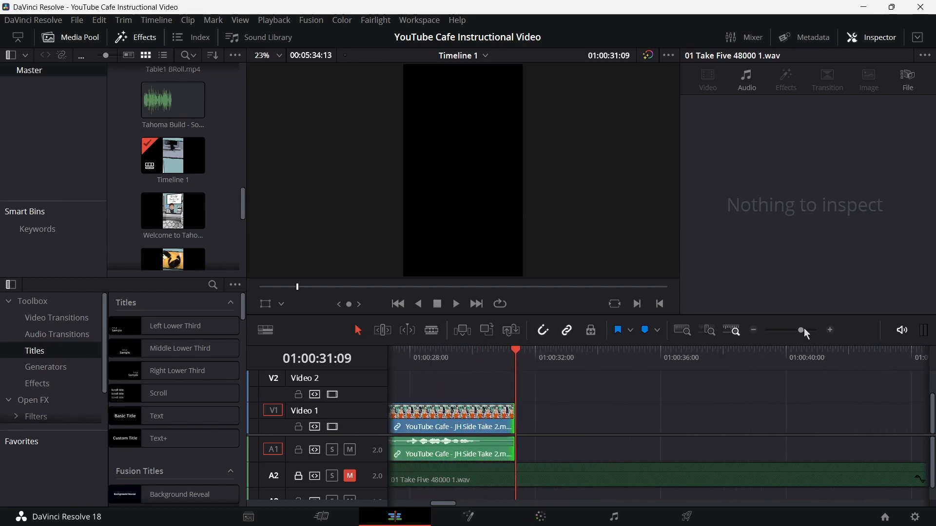
left_click_drag(799, 329, 790, 331)
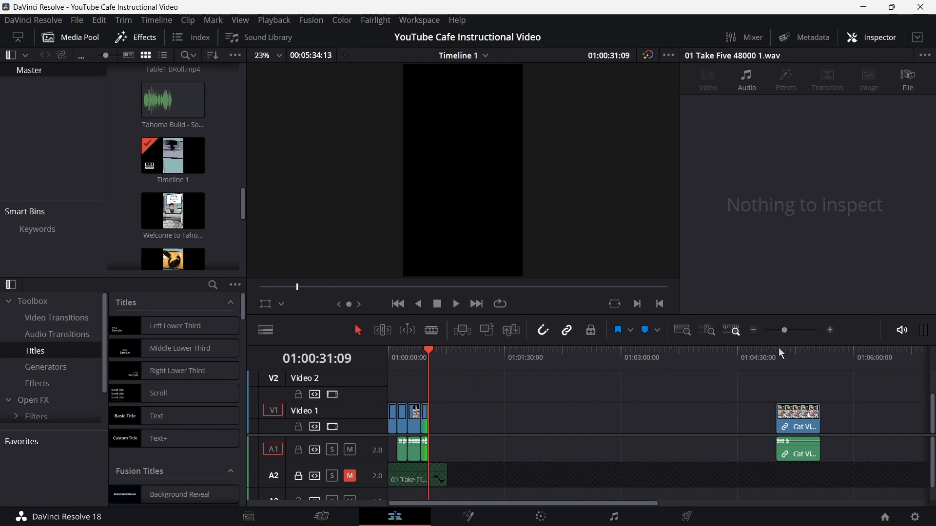
left_click_drag(782, 425, 435, 427)
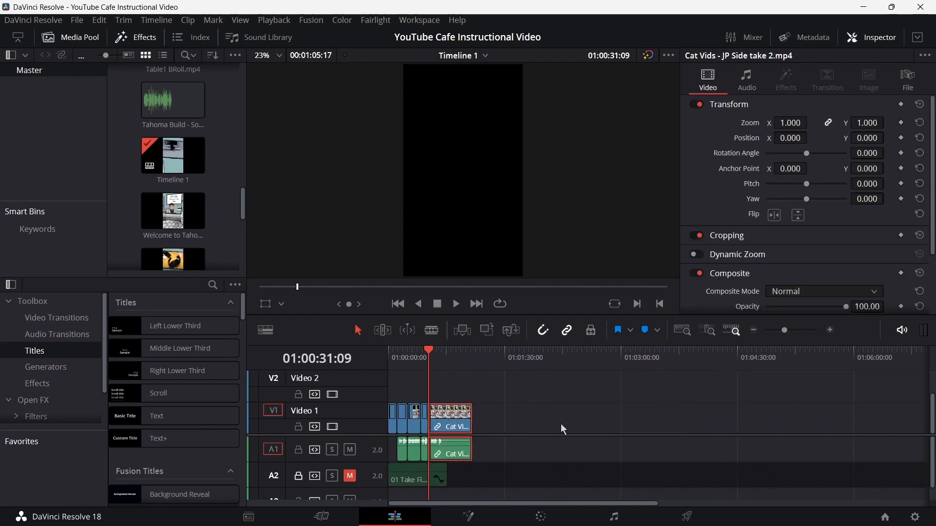
Trim about 5 frames off the start of the last JP Side take 2 piece, keeping it against the JH Side Take 2 clip
left_click_drag(790, 336, 801, 334)
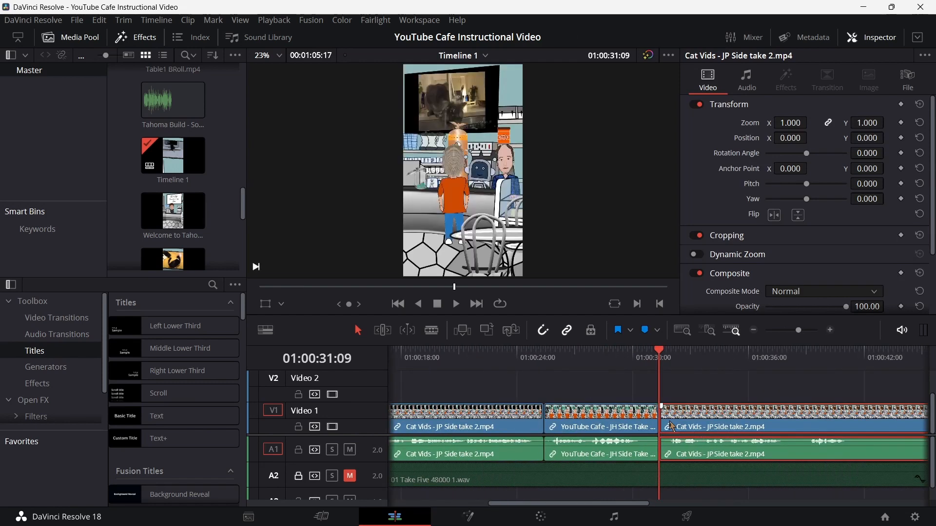
left_click(664, 426)
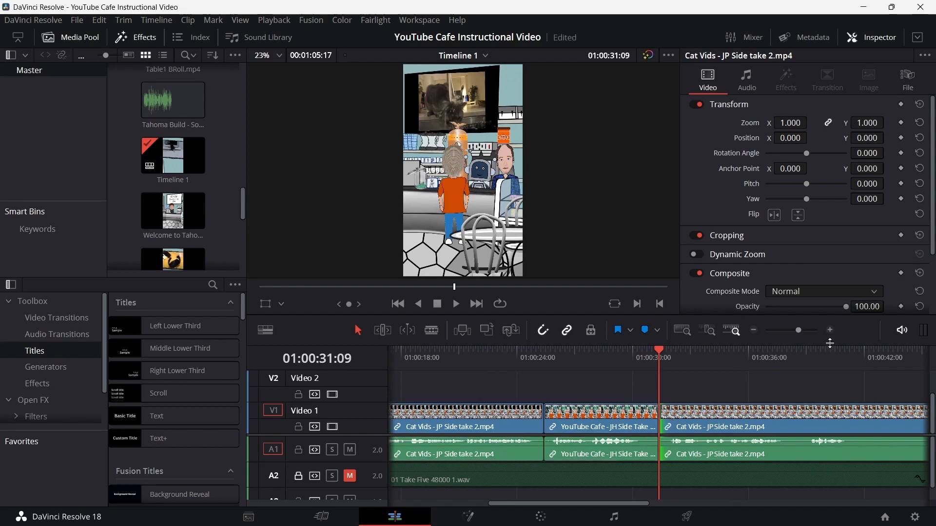
left_click_drag(798, 330, 804, 331)
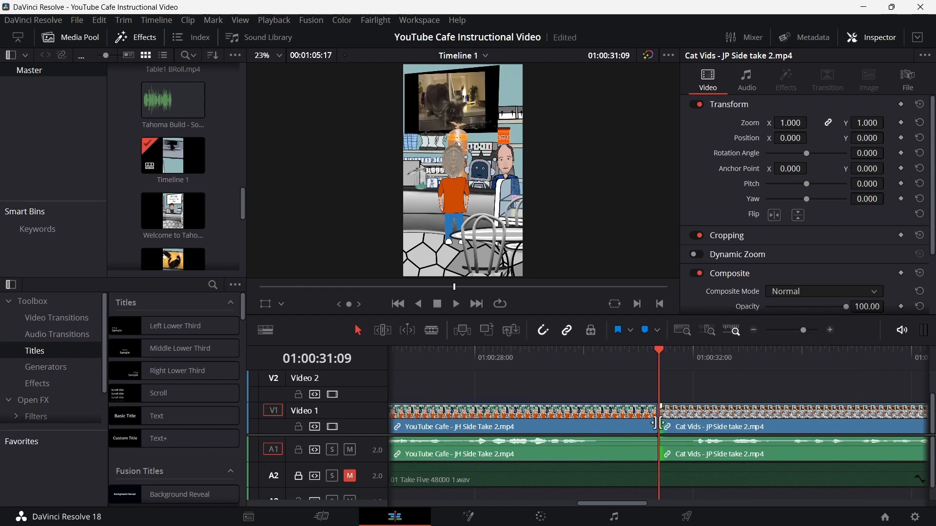
left_click_drag(668, 414, 678, 423)
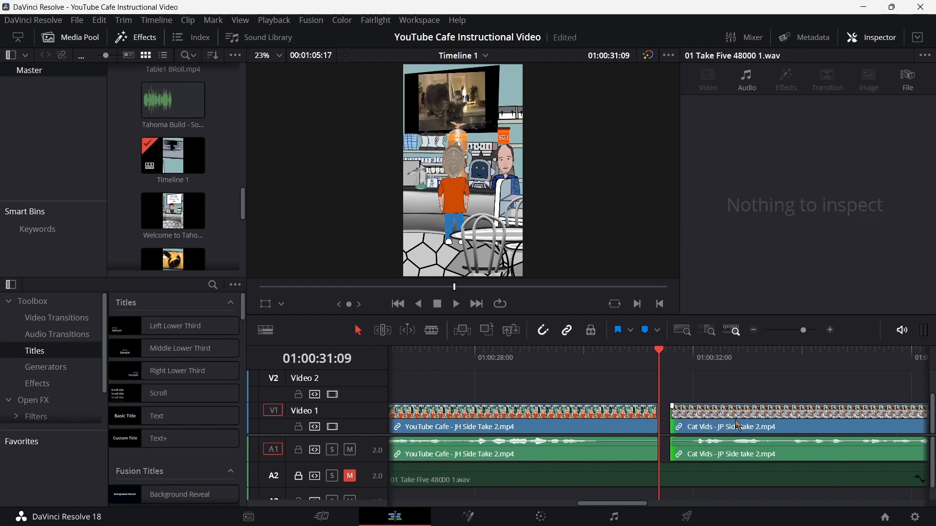
key("ctrl+z")
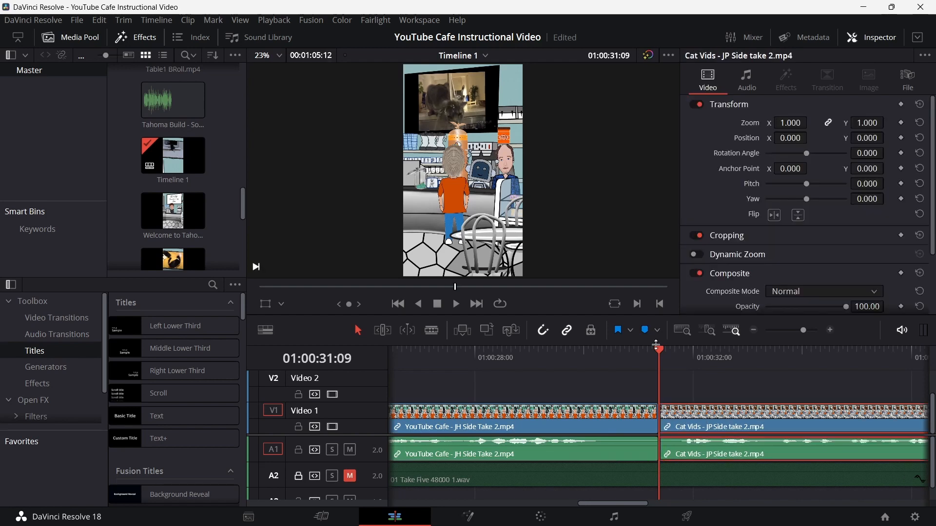
Play across the join at 01:00:31:09 from 01:00:28:12
left_click_drag(661, 360, 505, 385)
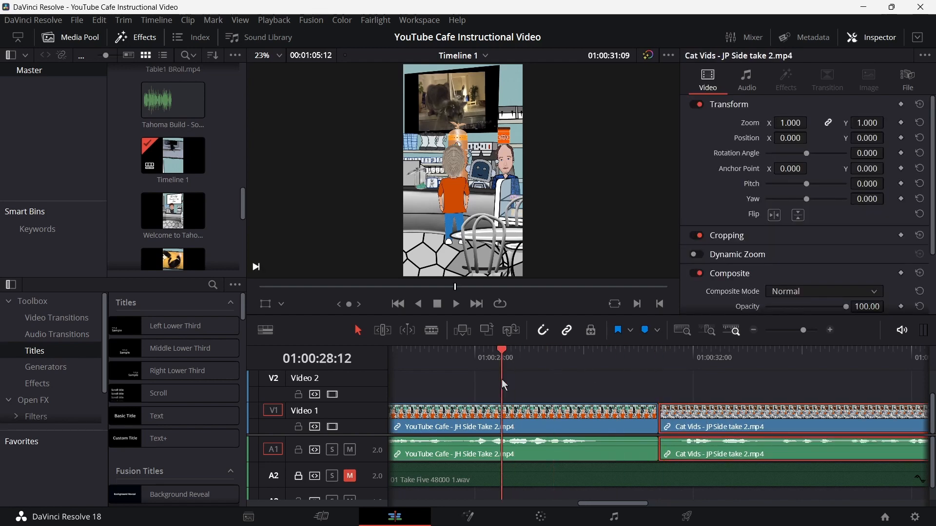
left_click(457, 305)
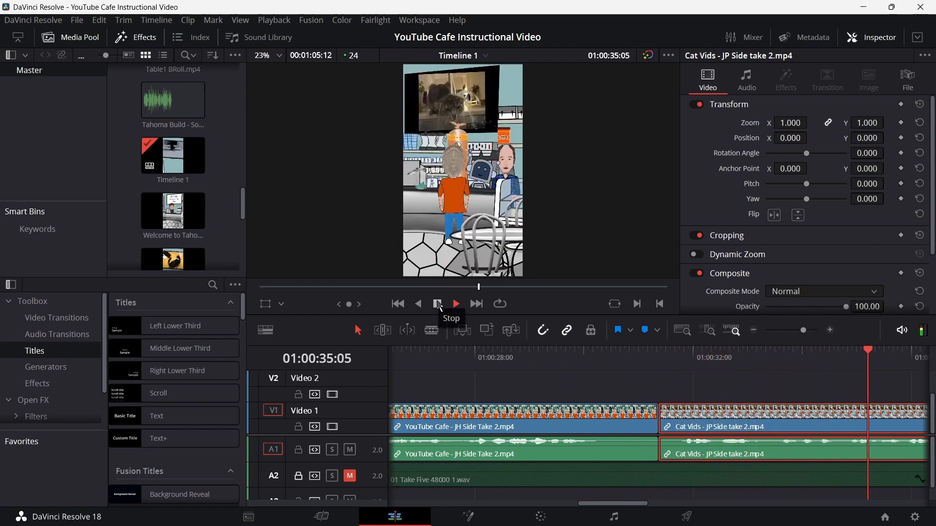
left_click(439, 306)
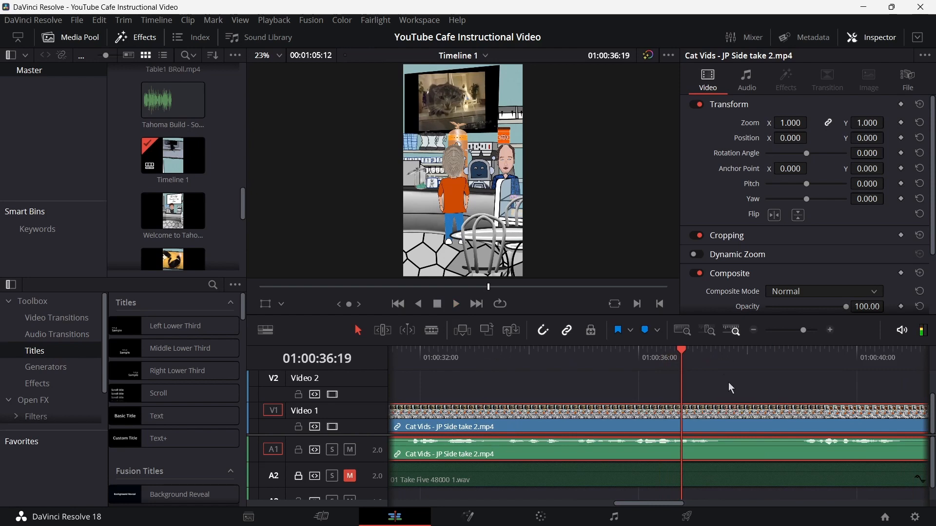
Play the last JP Side take 2 piece from 01:00:31:09 through to the clock close-up at 01:00:47:03
left_click_drag(682, 350, 761, 401)
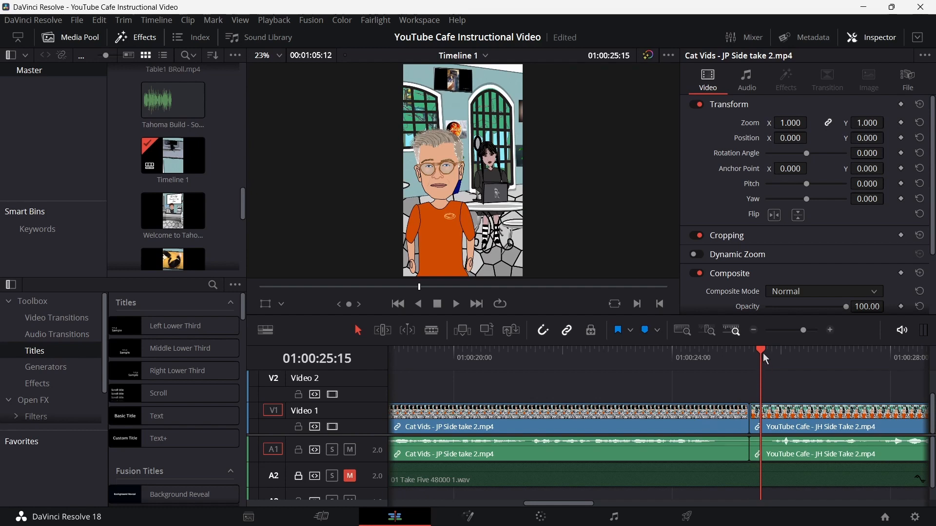
left_click_drag(762, 353, 684, 406)
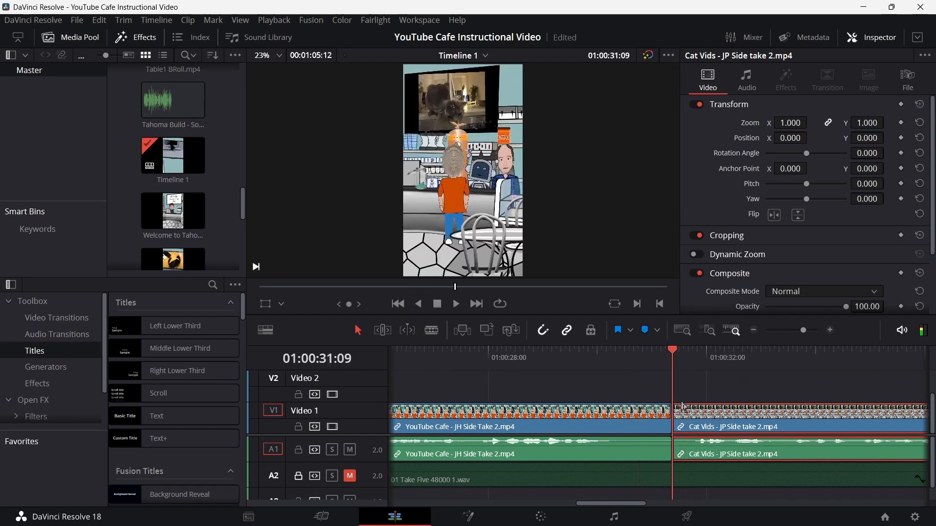
left_click(456, 307)
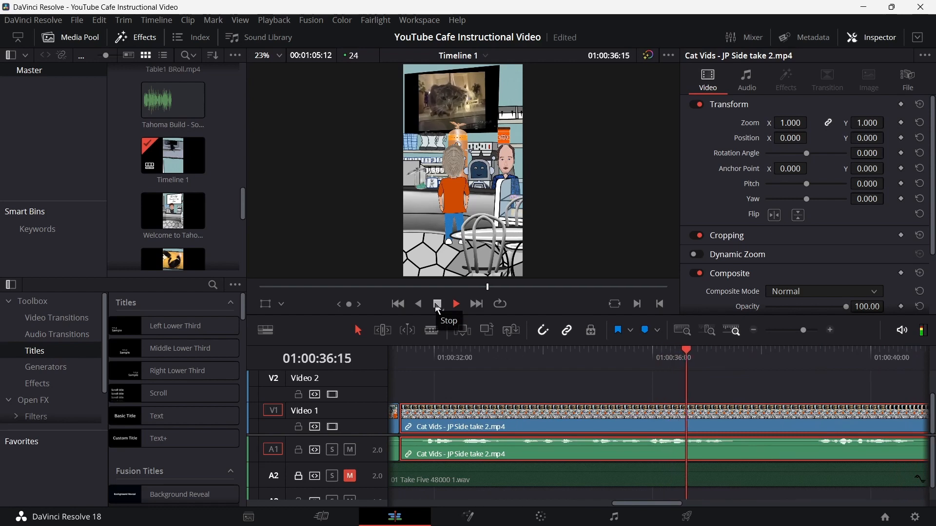
left_click(437, 307)
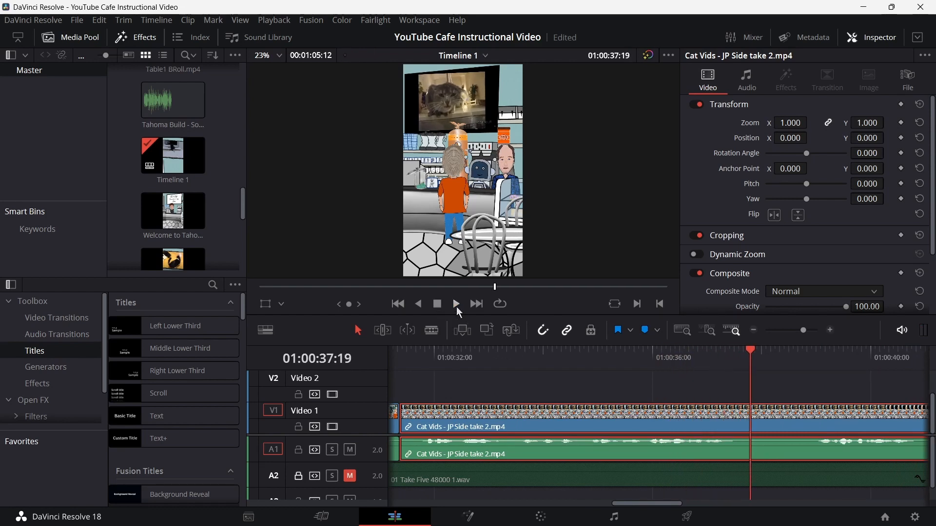
left_click(456, 306)
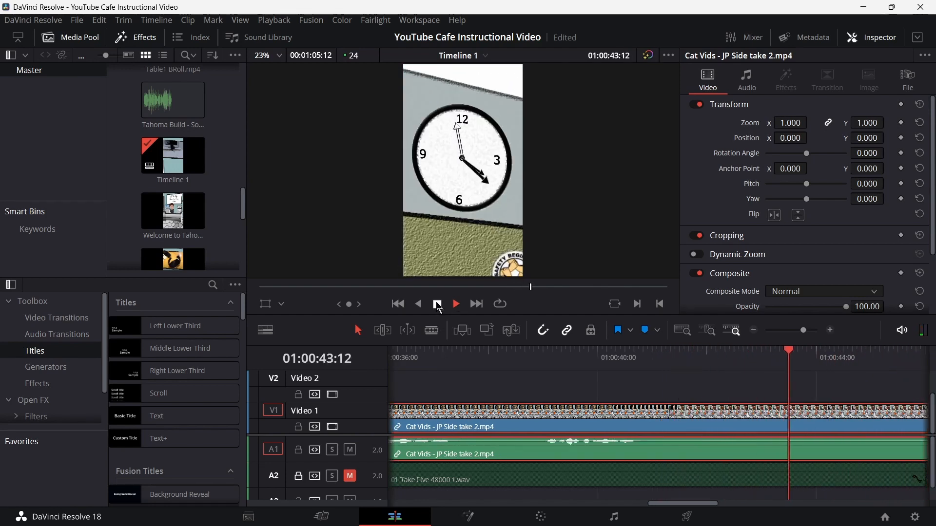
left_click(439, 306)
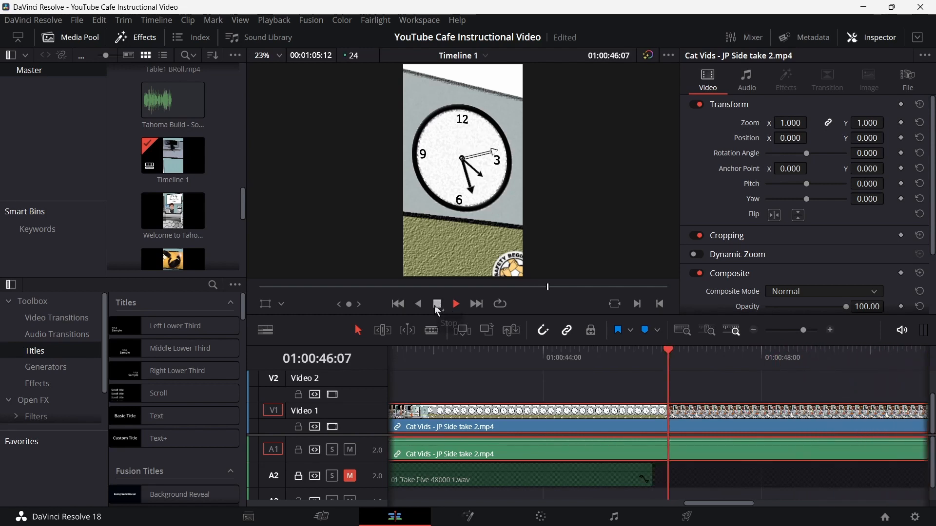
left_click(436, 304)
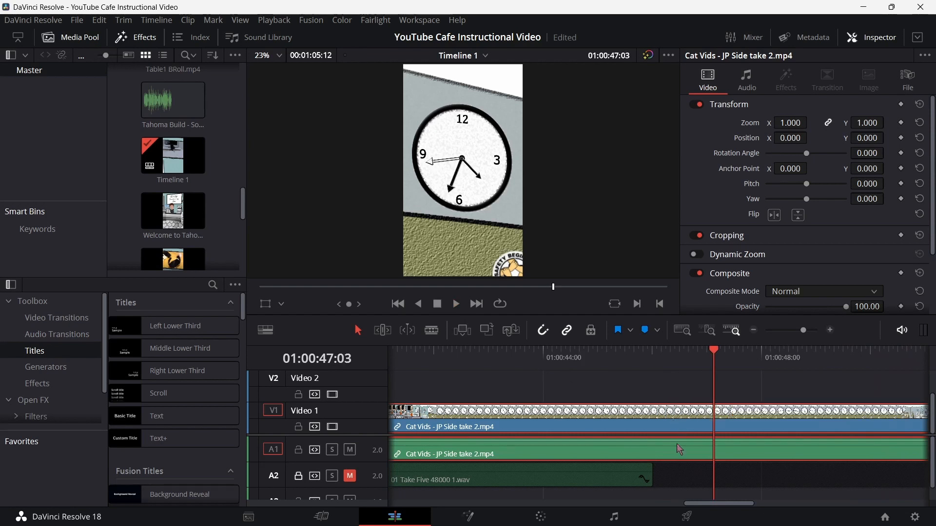
Split the JP Side take 2 clip at 01:00:47:03 and park its second part around 01:02:24
left_click(433, 332)
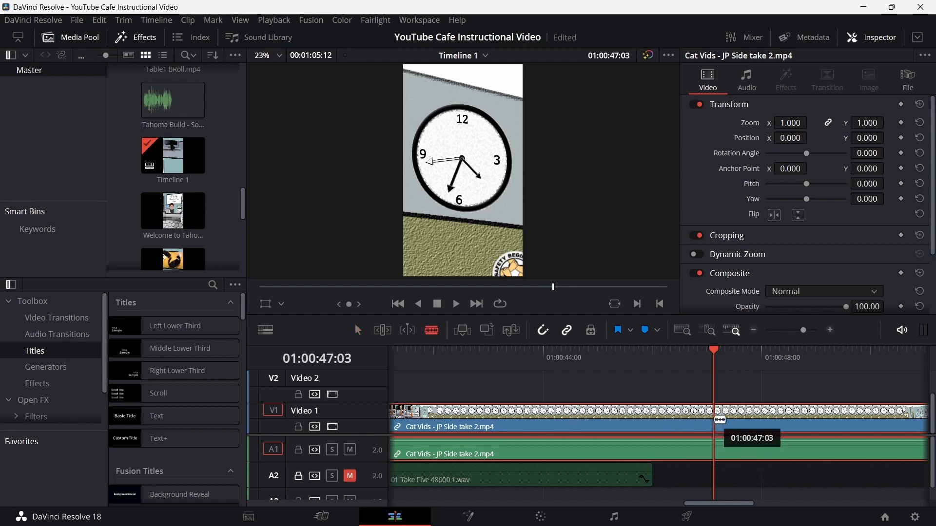
left_click(714, 411)
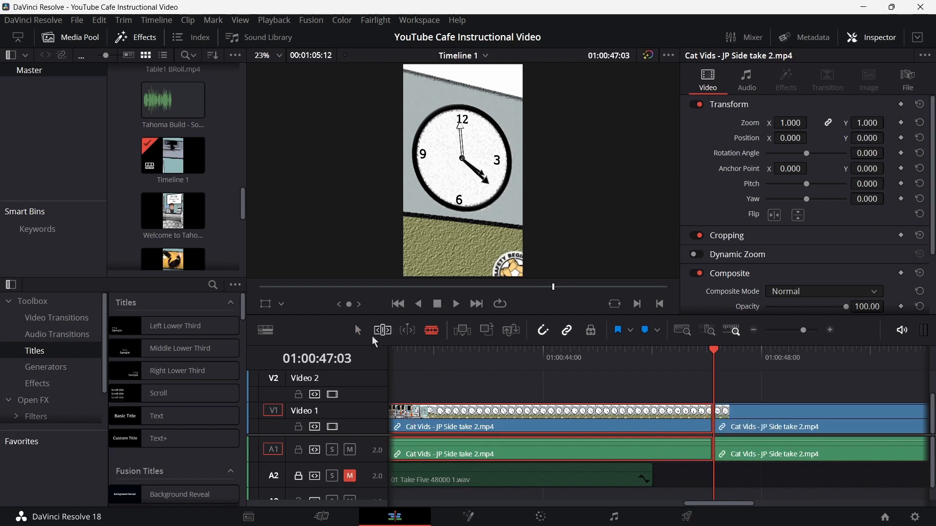
left_click(360, 331)
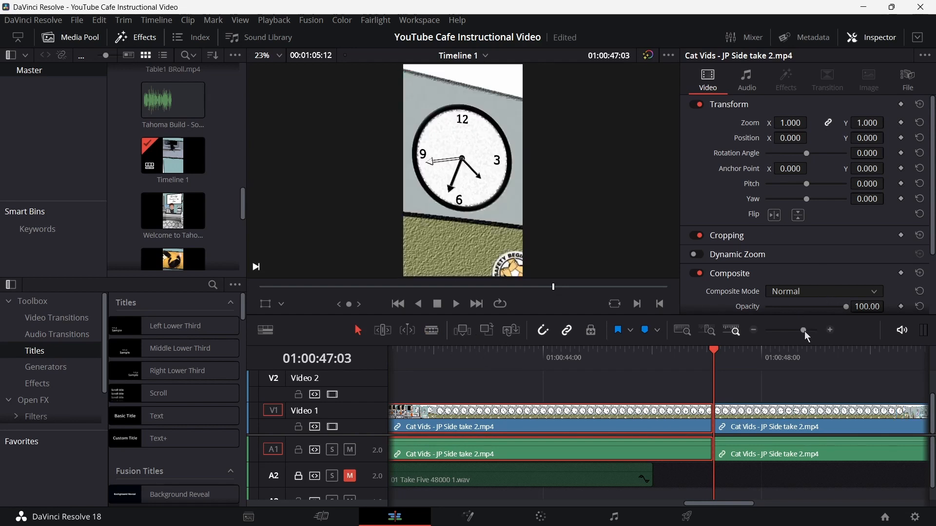
left_click_drag(804, 331, 789, 333)
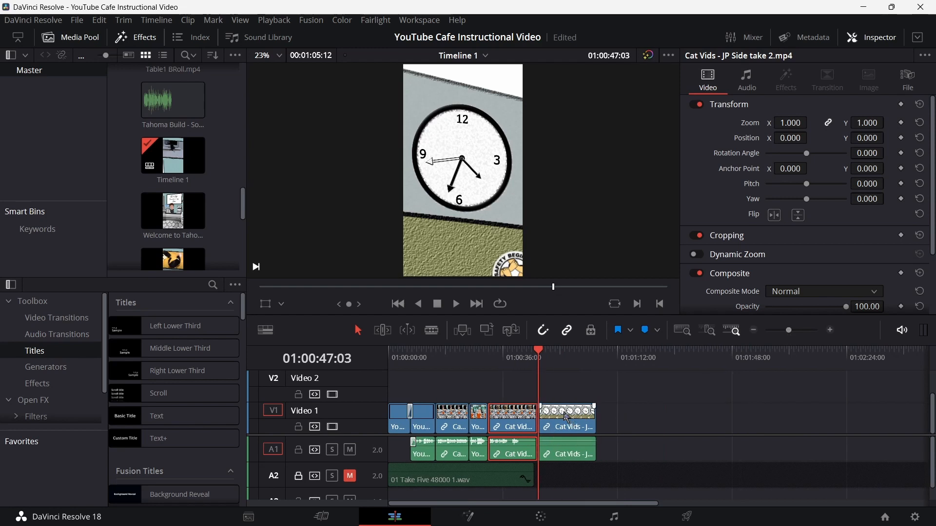
left_click_drag(571, 422, 881, 428)
Add Cat Vids - JP Side clock iso.mp4 from the Cat Vids folder in File Explorer to Video 1 at 01:00:47:03
mouse_move(572, 519)
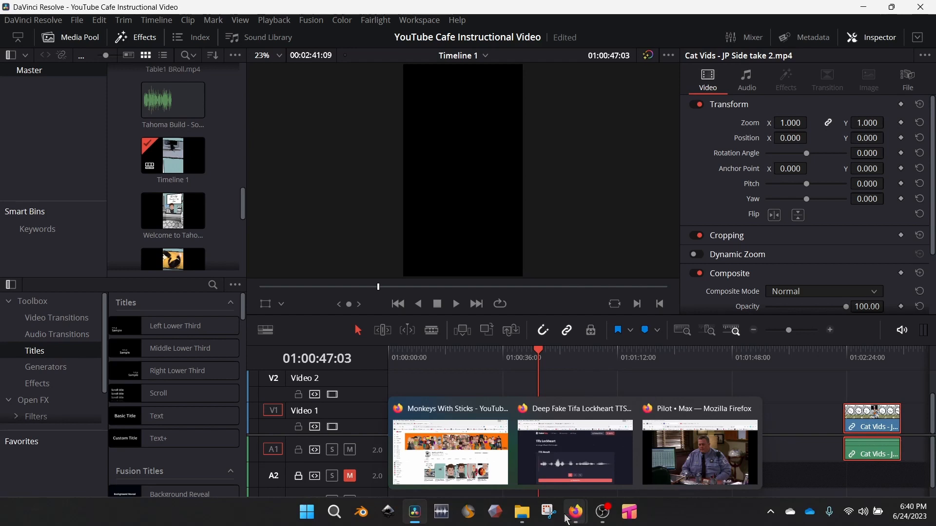
left_click(522, 512)
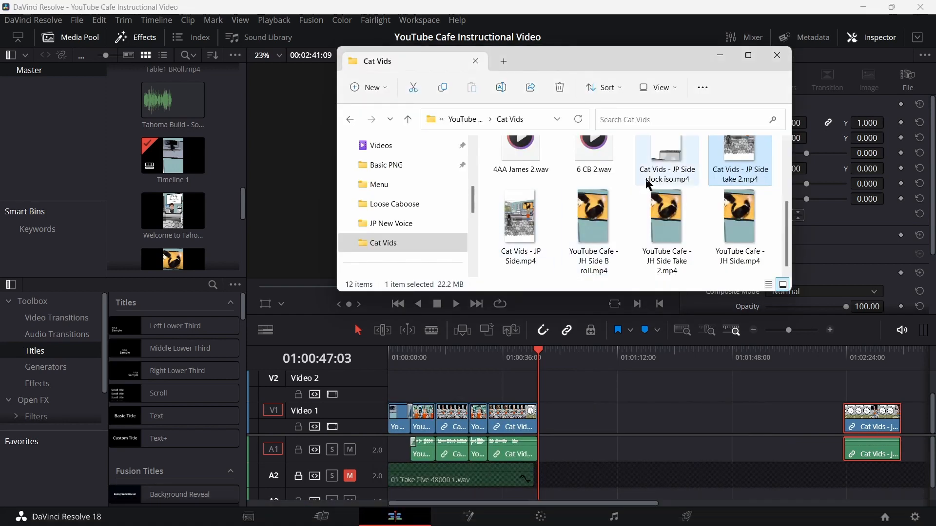
scroll(649, 185, "up", 2)
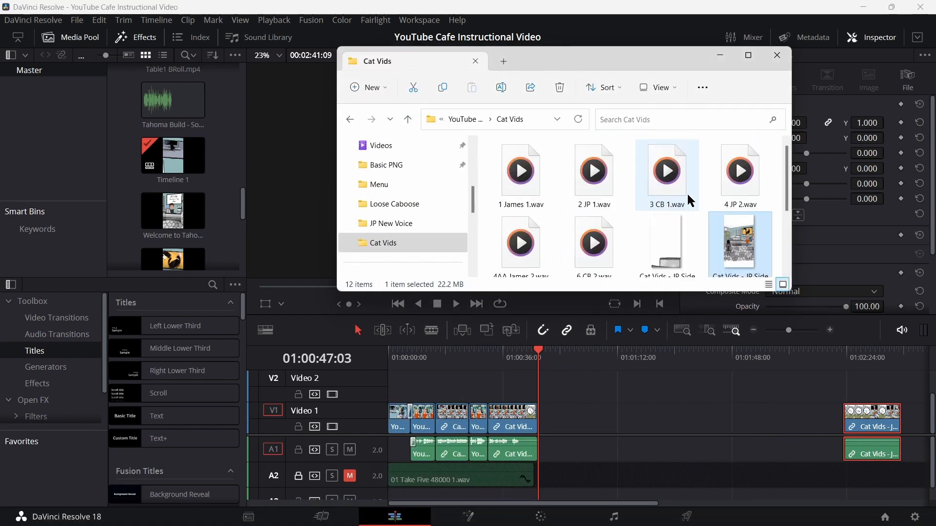
scroll(667, 202, "down", 2)
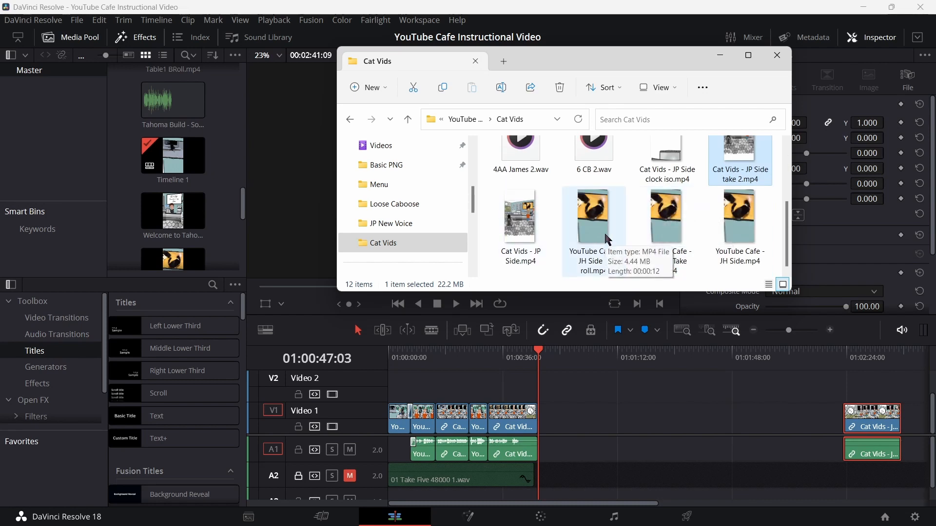
scroll(608, 239, "up", 2)
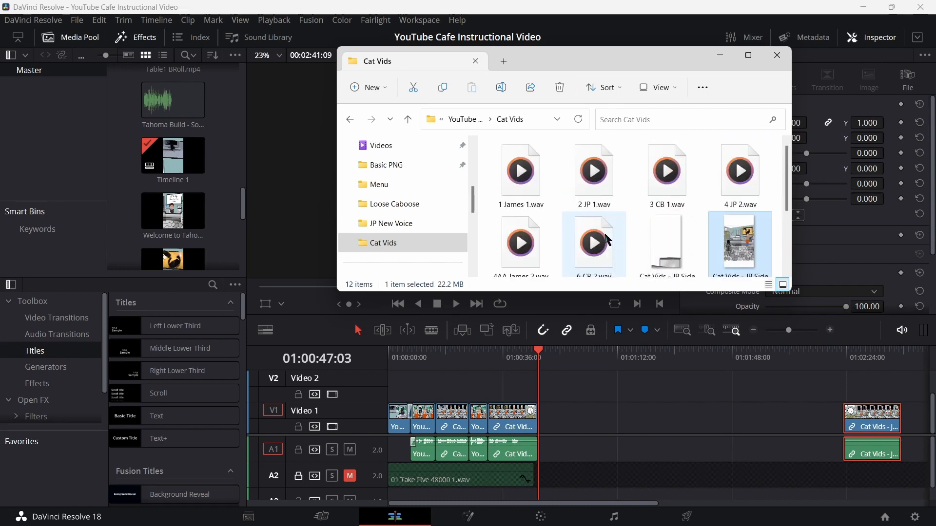
scroll(629, 242, "down", 1)
left_click_drag(638, 243, 556, 418)
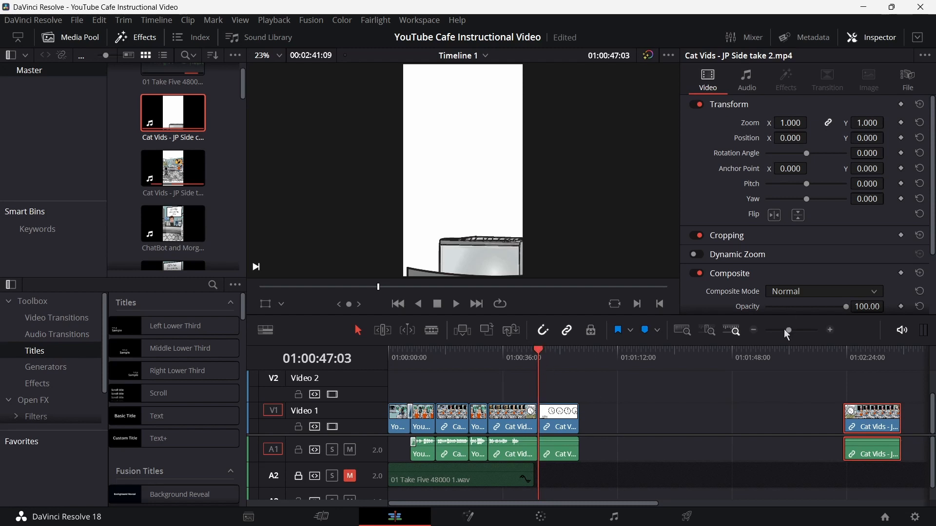
Trim the start of the JP Side clock iso clip to the frame at 01:00:47:15, keeping it joined to JP Side take 2
left_click_drag(790, 337, 799, 337)
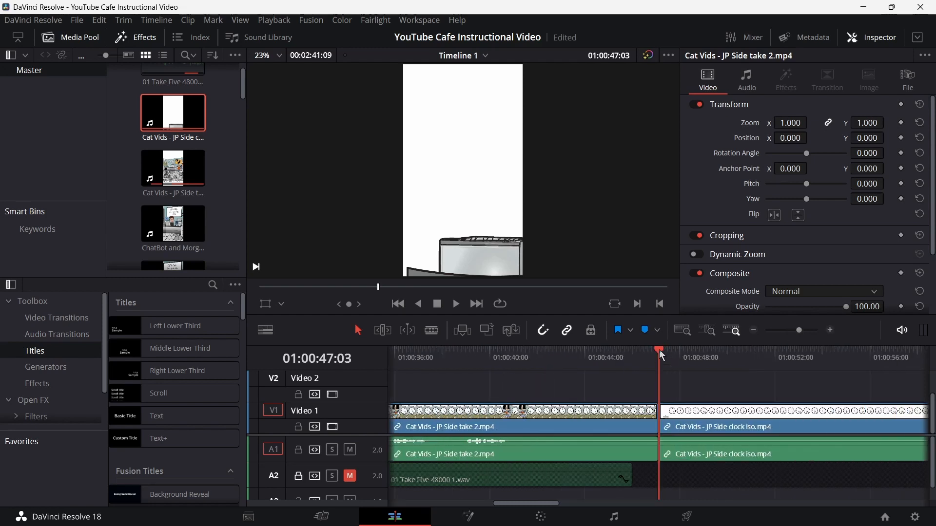
left_click_drag(659, 350, 852, 351)
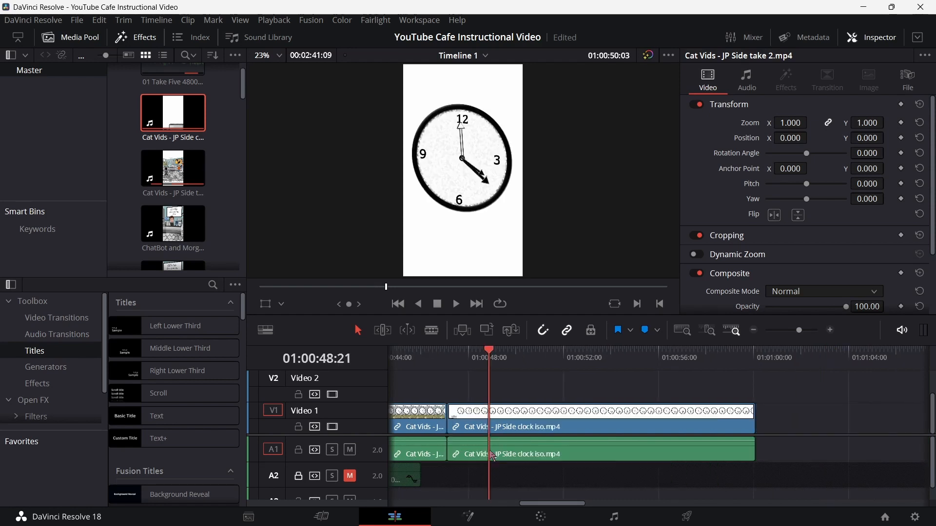
mouse_move(494, 457)
left_mouse_down()
mouse_move(550, 469)
mouse_move(486, 473)
left_mouse_up()
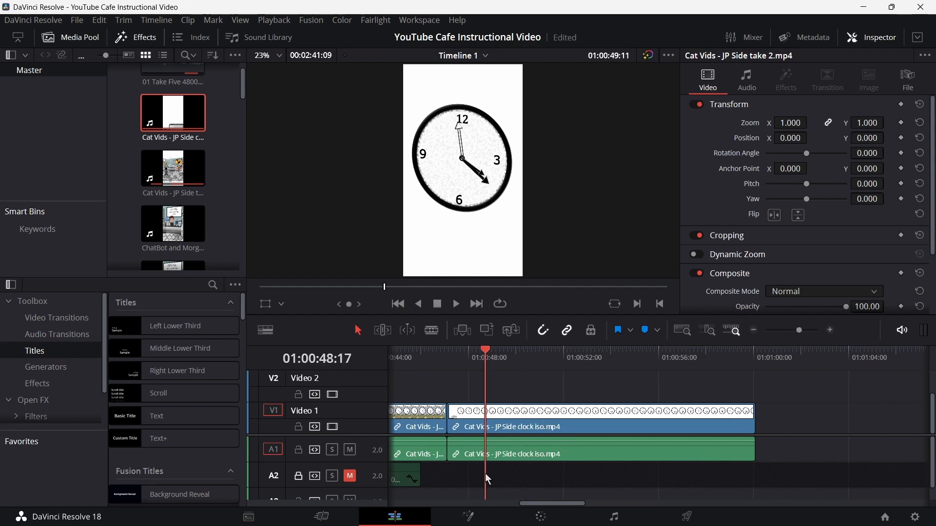
key("Left")
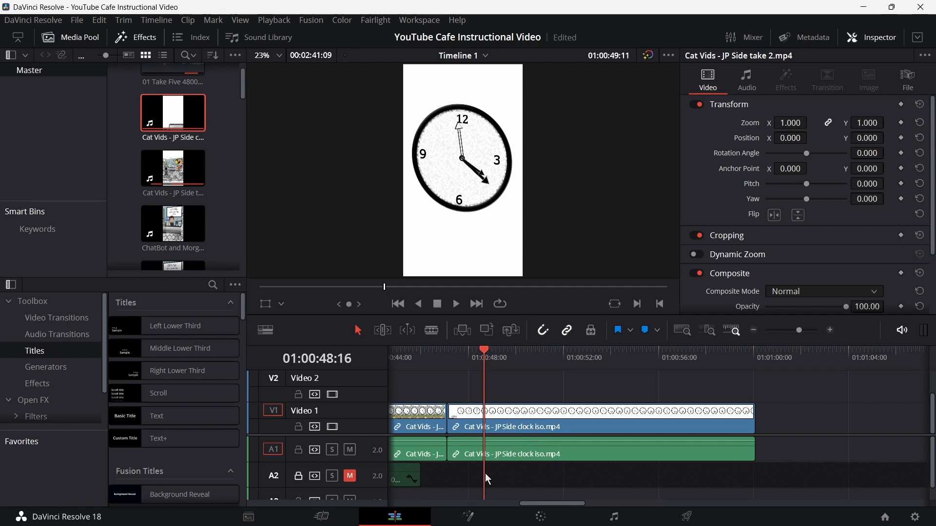
left_click_drag(486, 475, 503, 482)
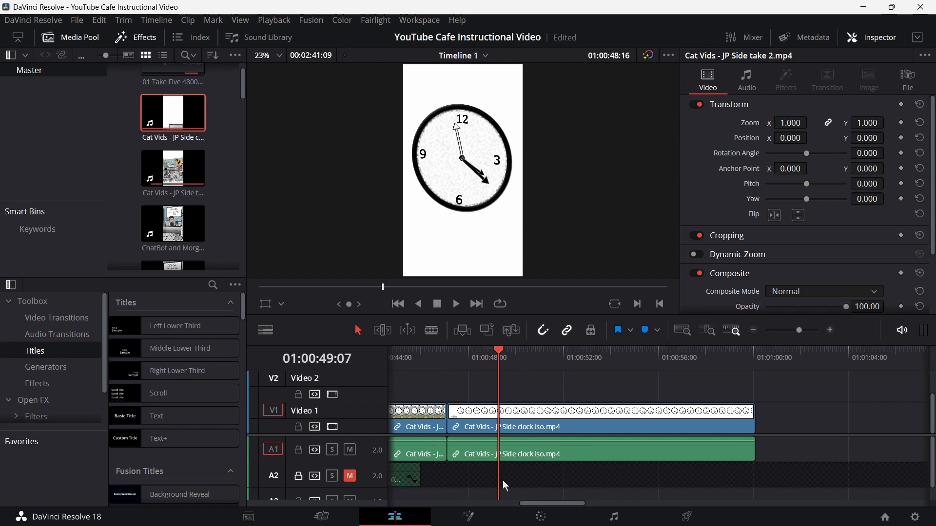
key("Up")
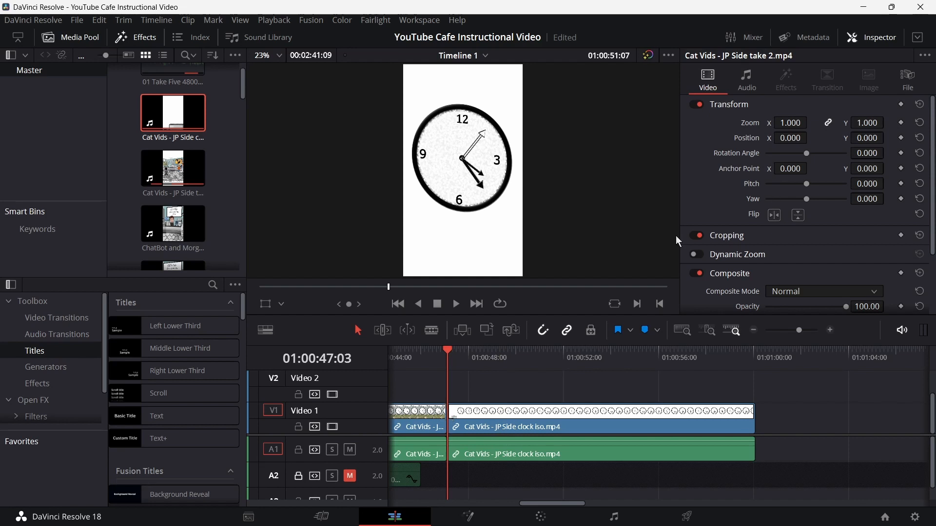
left_click(461, 351)
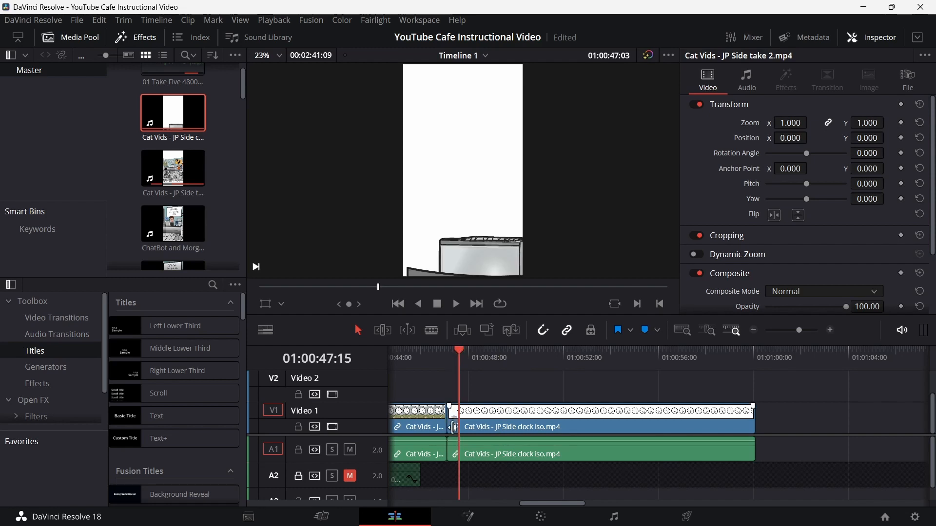
left_click_drag(452, 427, 456, 418)
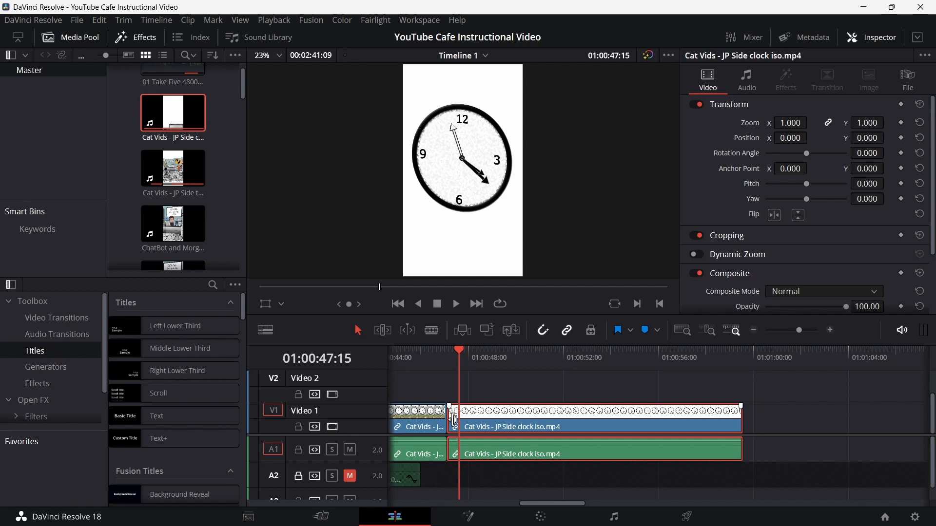
Trim the clock clip's start further so it ends near 01:00:56, and add a 48-frame cross dissolve at its join with JP Side take 2
left_click_drag(465, 352, 551, 377)
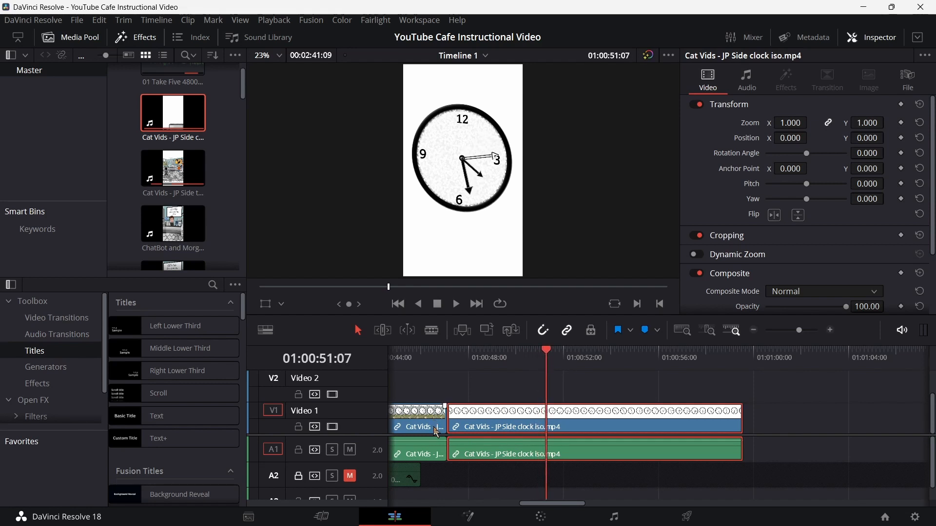
left_click_drag(453, 417, 473, 427)
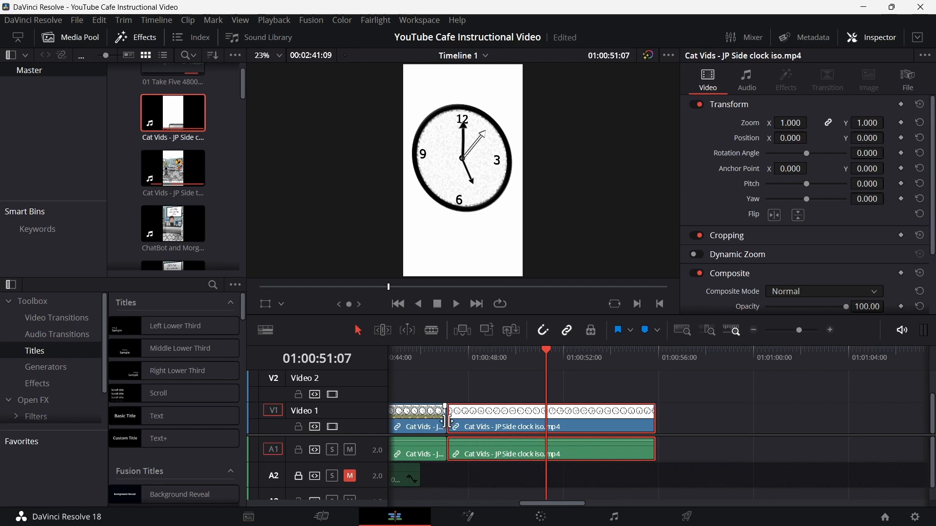
right_click(447, 425)
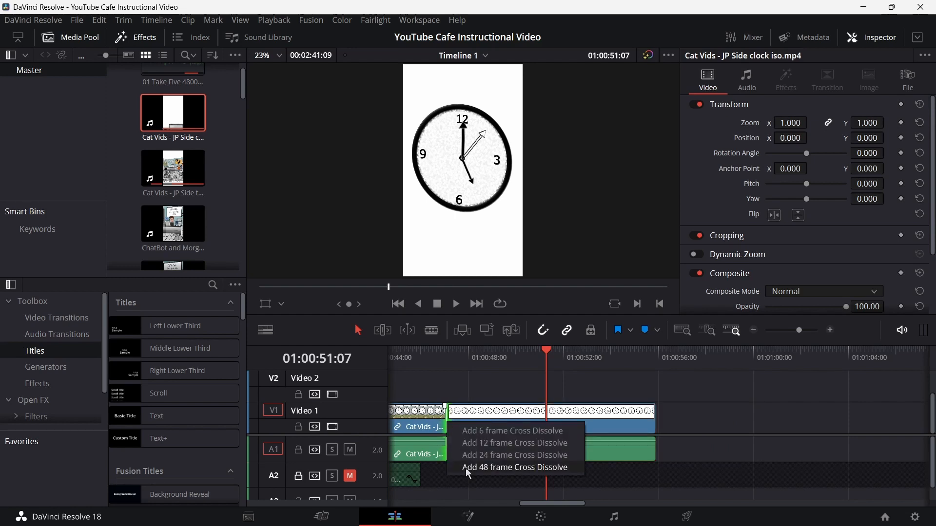
left_click(467, 469)
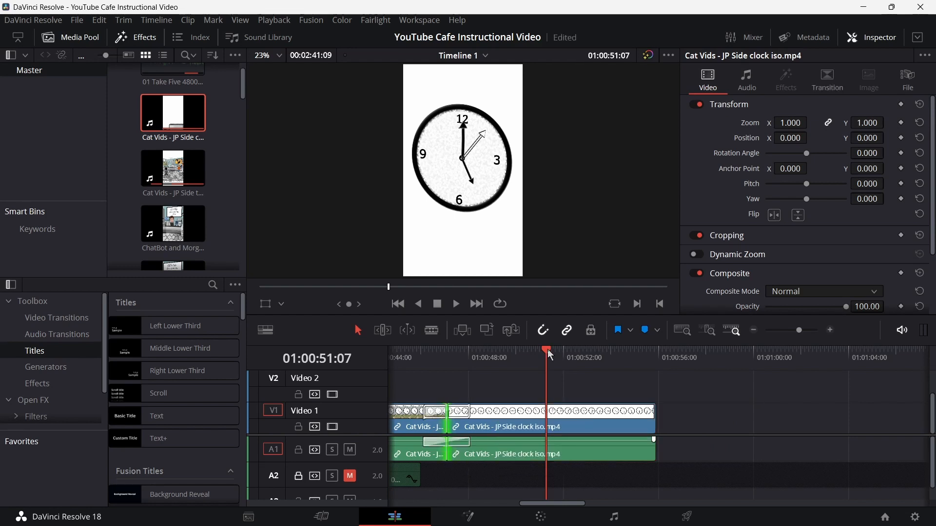
Add a basic Text title to Video 1 directly after the clock clip and park the playhead on it at 01:00:57:09
left_click_drag(547, 352, 590, 405)
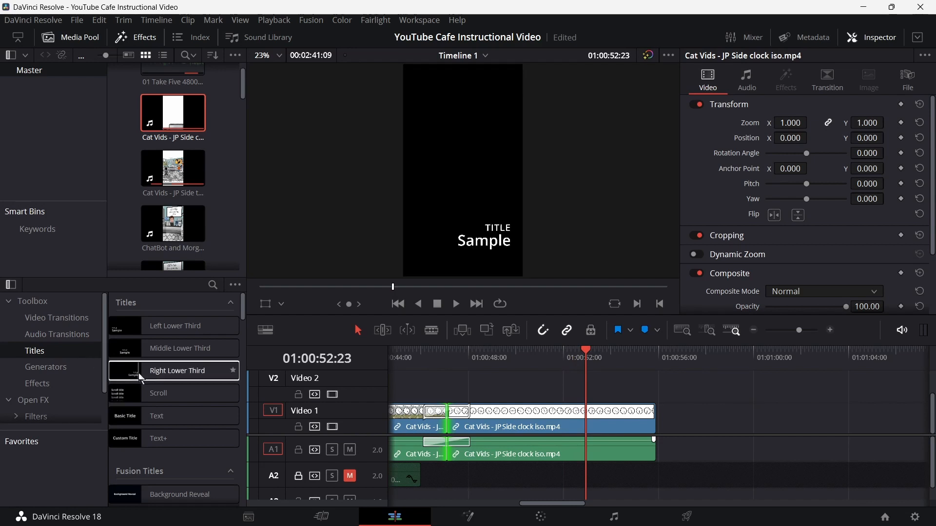
scroll(141, 380, "down", 1)
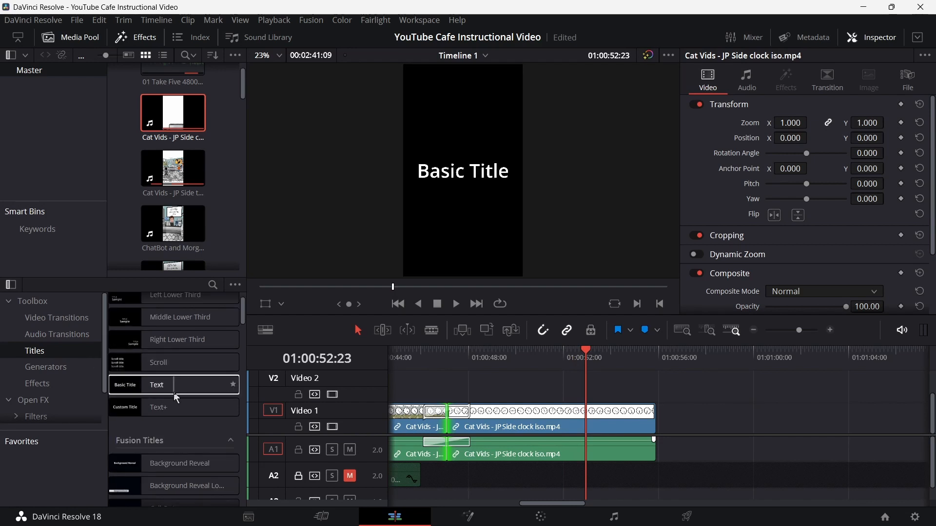
left_click_drag(174, 382, 661, 437)
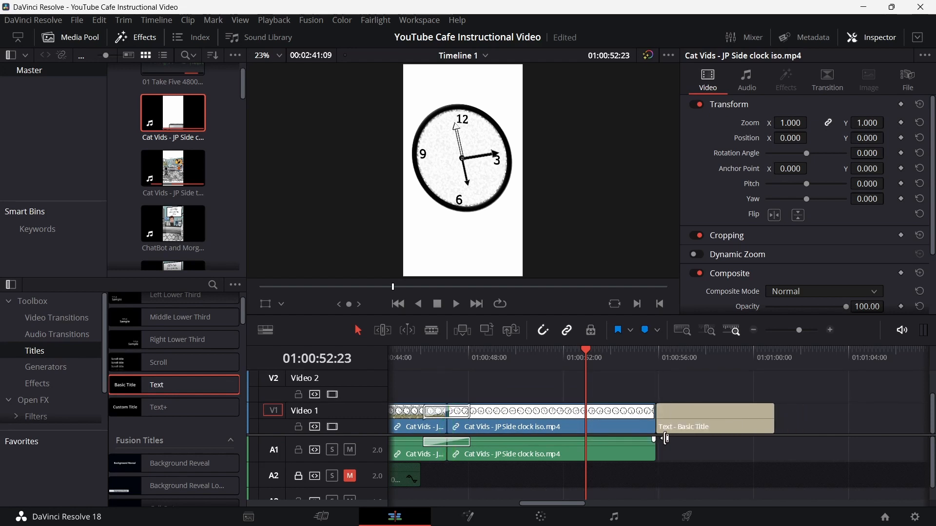
left_click(692, 353)
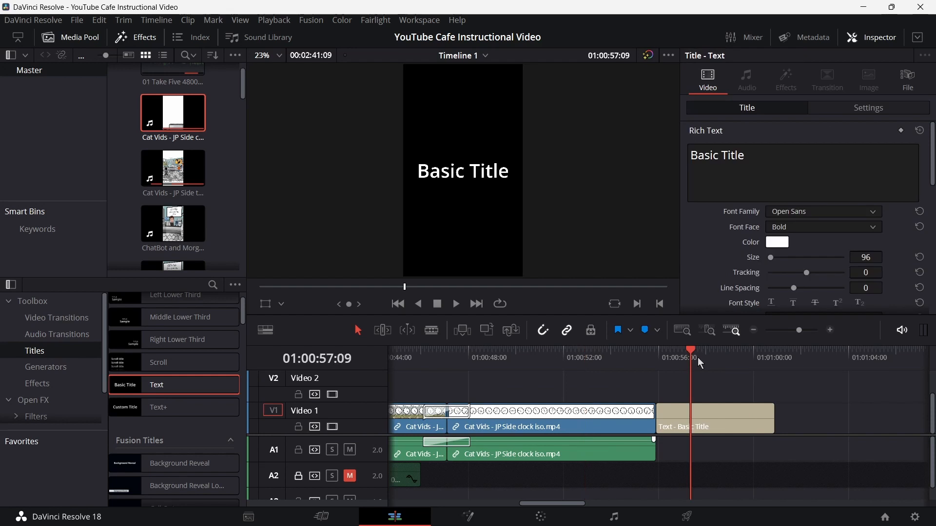
Replace the title's text with "Two More Hours Later" split over three lines: Two More, Hours, Later
left_click_drag(772, 158, 683, 156)
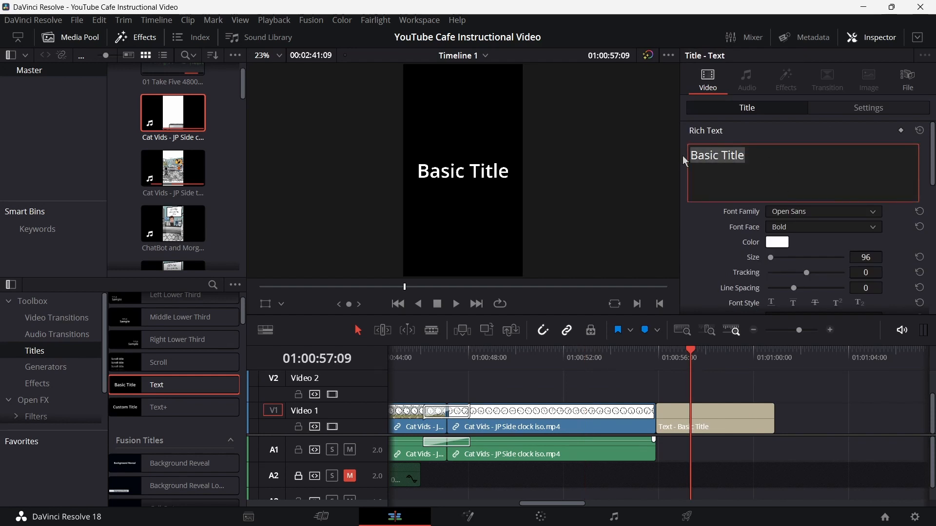
type("Two")
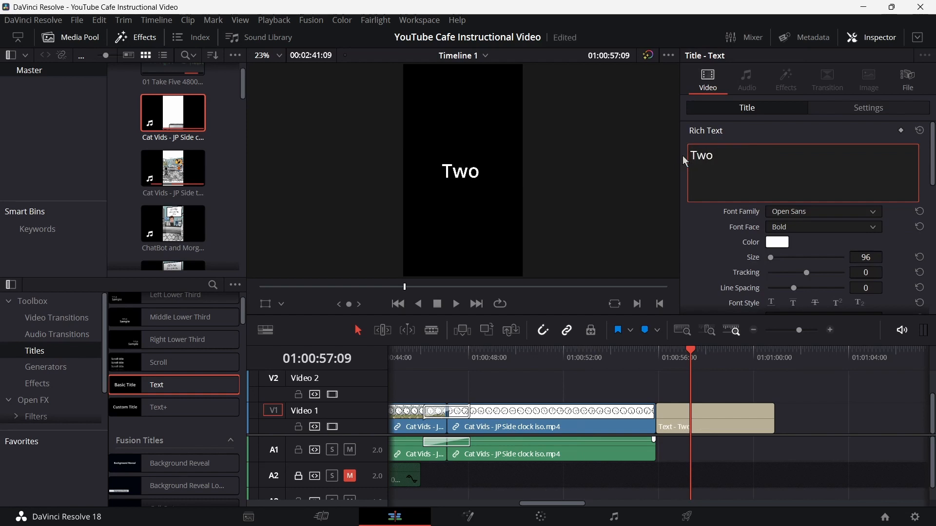
type(" More")
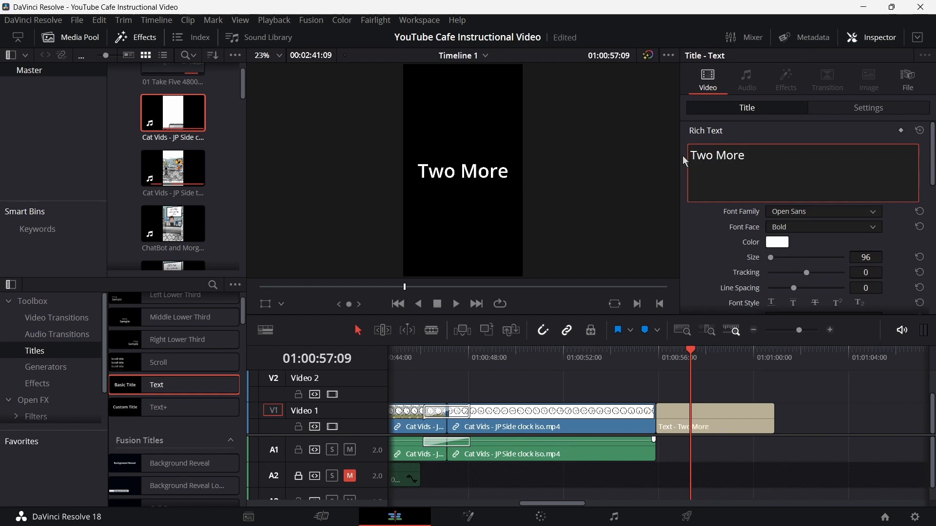
key("Return")
type("Hours")
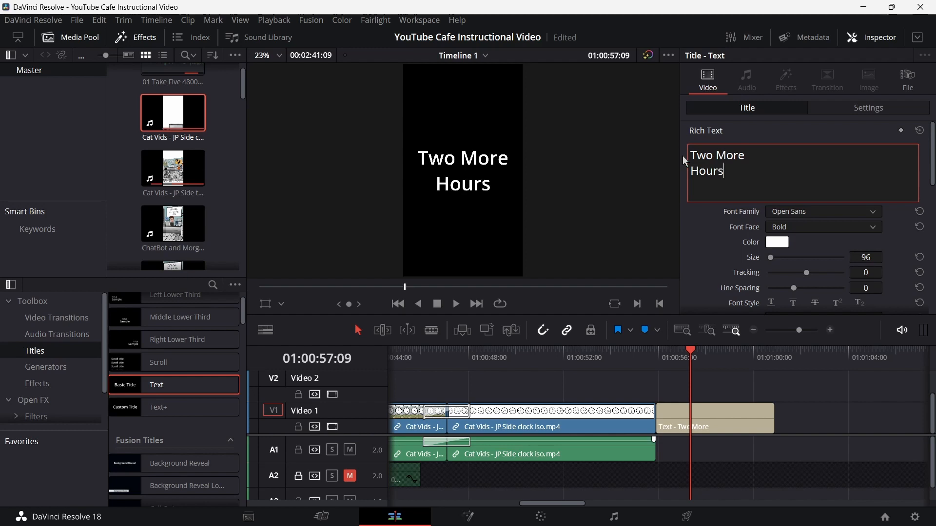
key("Return")
type("Later")
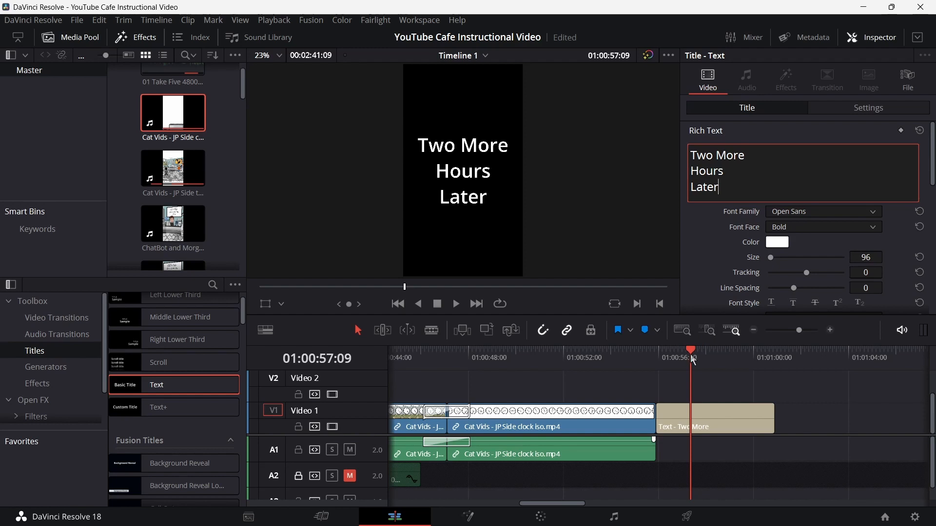
Trim the end of the clock clip back to 01:00:51:18 and move the title up against it
left_click_drag(691, 355, 564, 420)
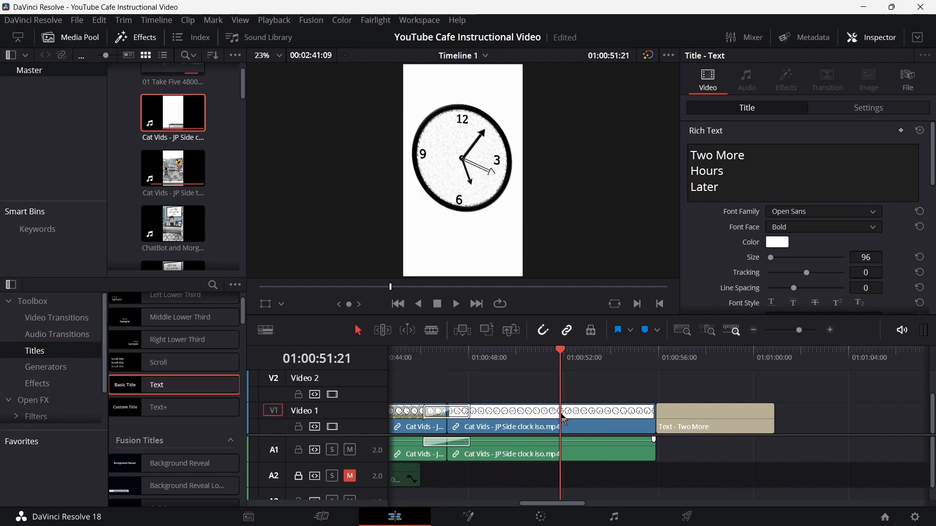
left_click_drag(563, 420, 557, 446)
left_click_drag(651, 419, 558, 419)
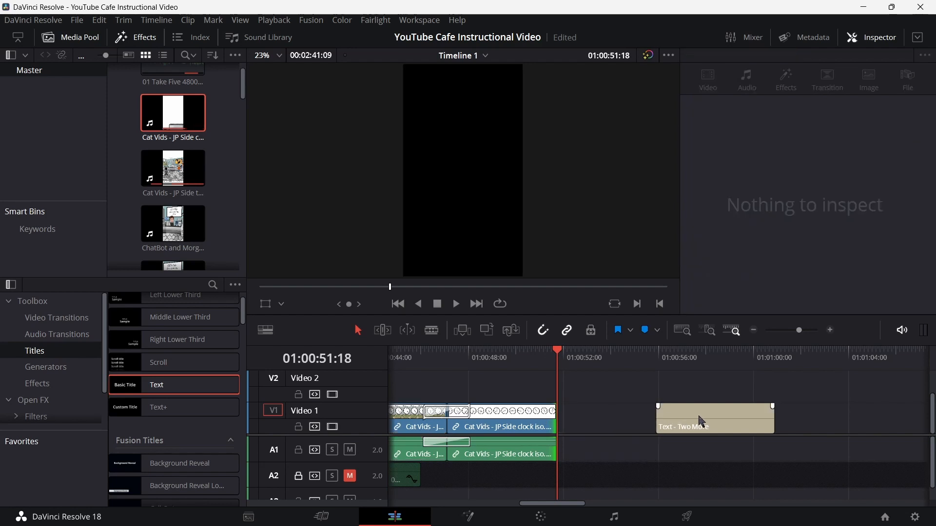
left_click_drag(701, 425, 593, 426)
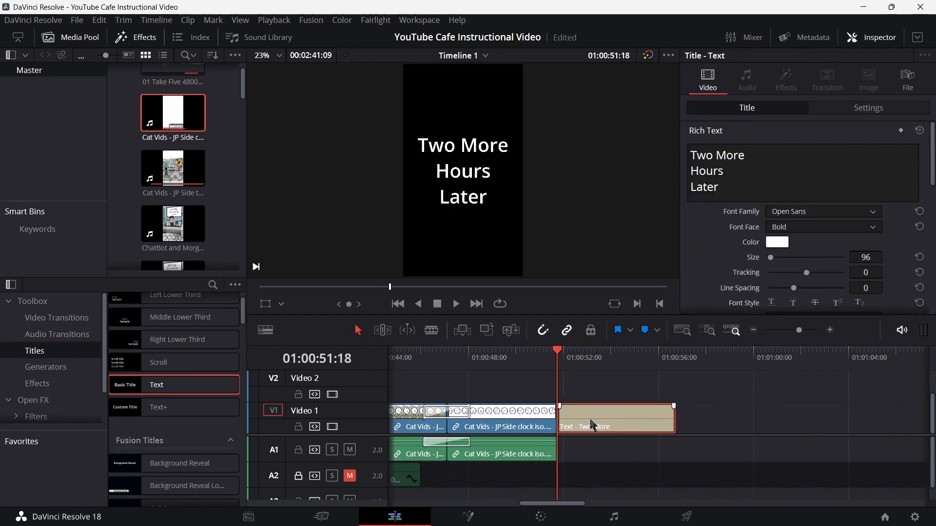
Add a 48-frame cross dissolve between the clock clip and the title, and shorten the title's end to about 01:00:54:22
right_click(559, 425)
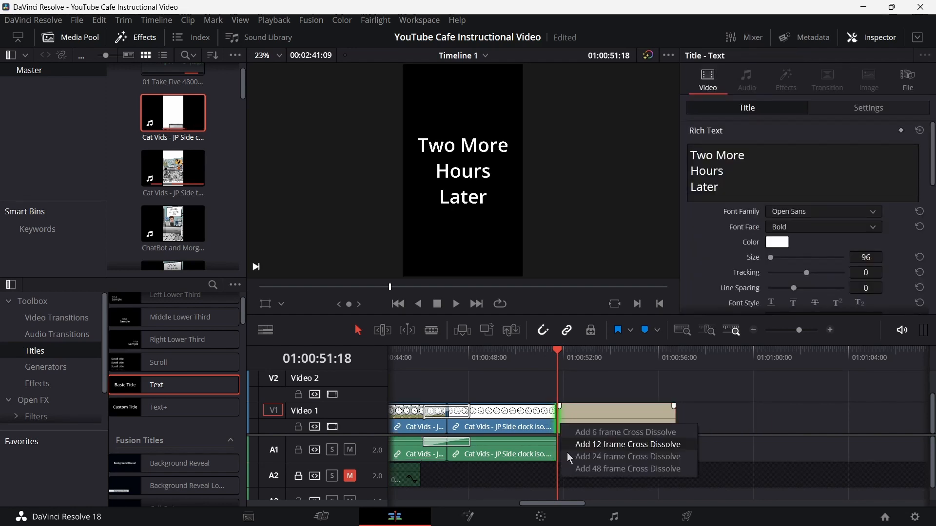
left_click(583, 469)
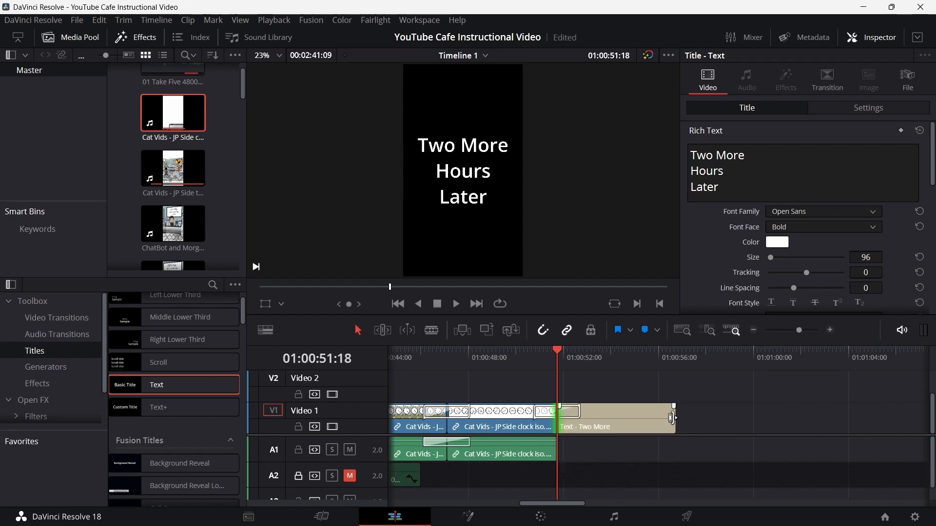
left_click_drag(673, 417, 629, 426)
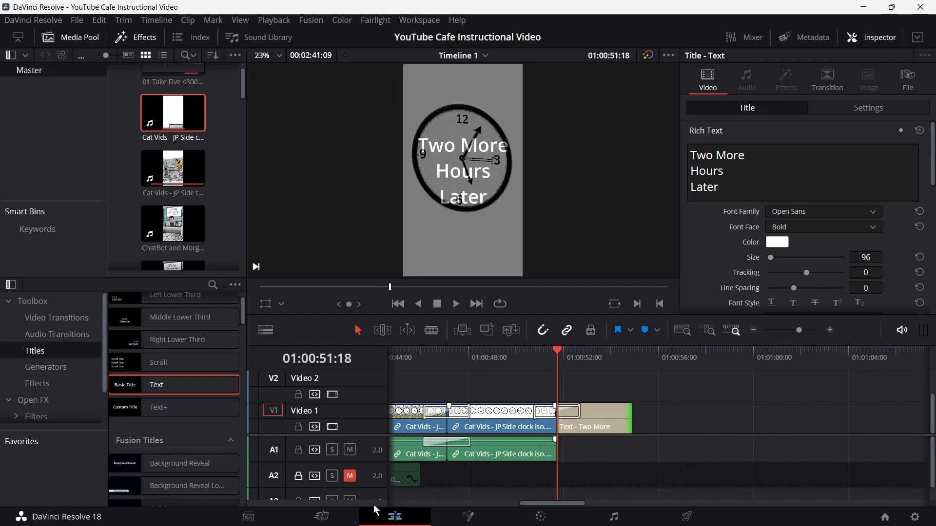
Move the parked second part of JP Side take 2 to the end of the title at 01:00:54:22
left_click_drag(562, 355, 607, 387)
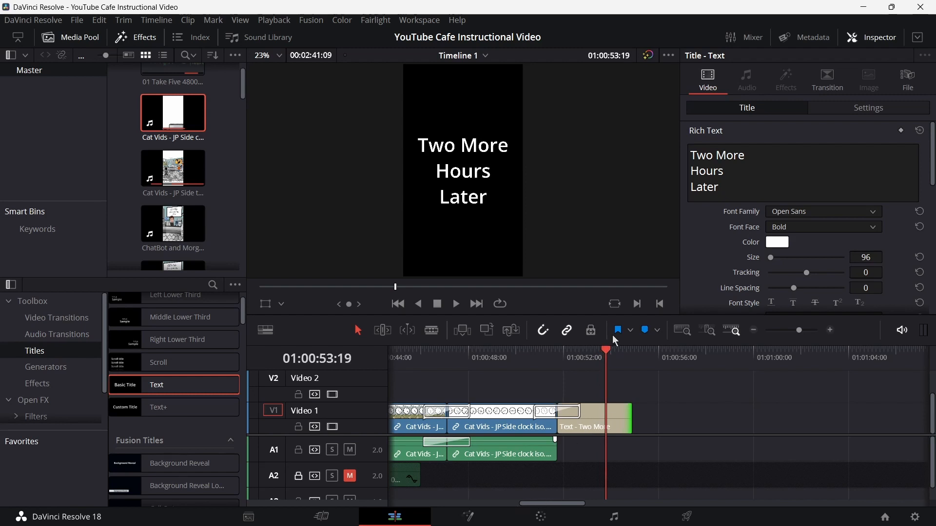
left_click_drag(609, 353, 631, 352)
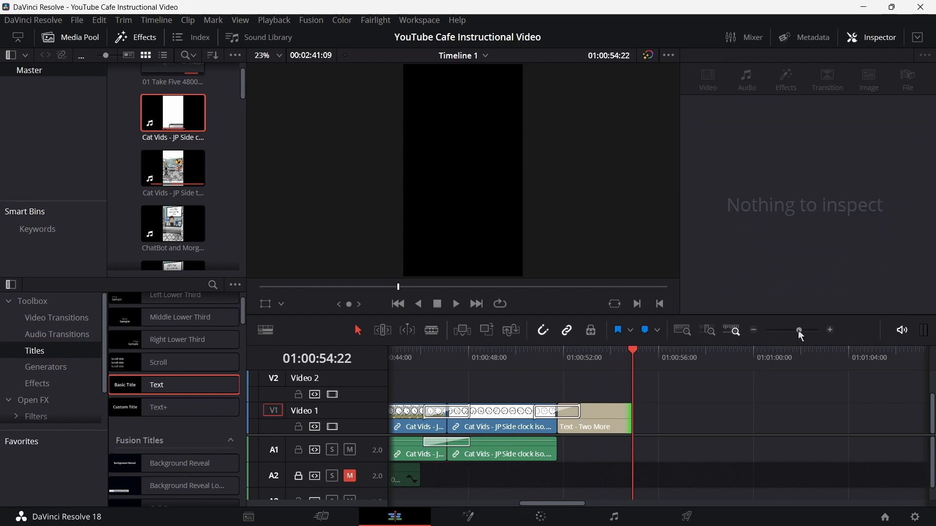
left_click_drag(799, 331, 785, 341)
left_click_drag(632, 424, 493, 425)
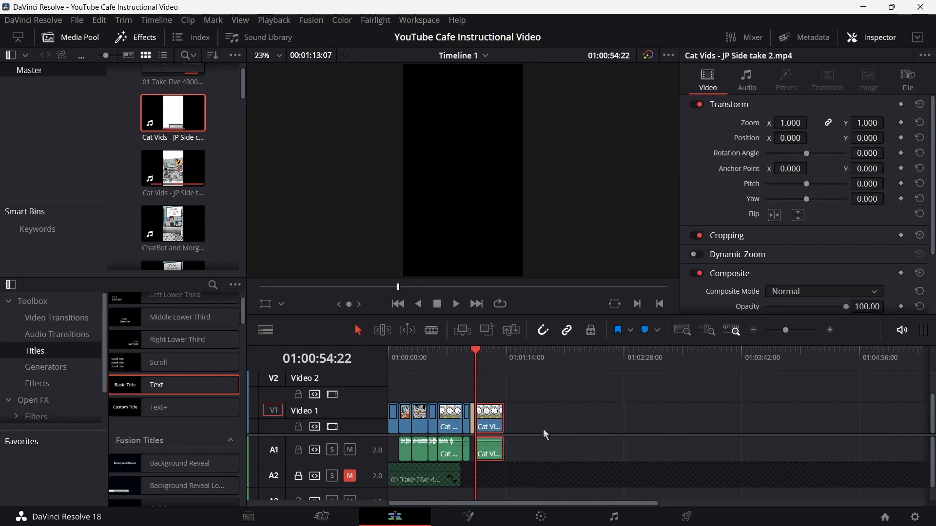
Trim the start of the second JP Side take 2 part to 01:00:57:05 and close the gap after the title
left_click_drag(787, 331, 795, 334)
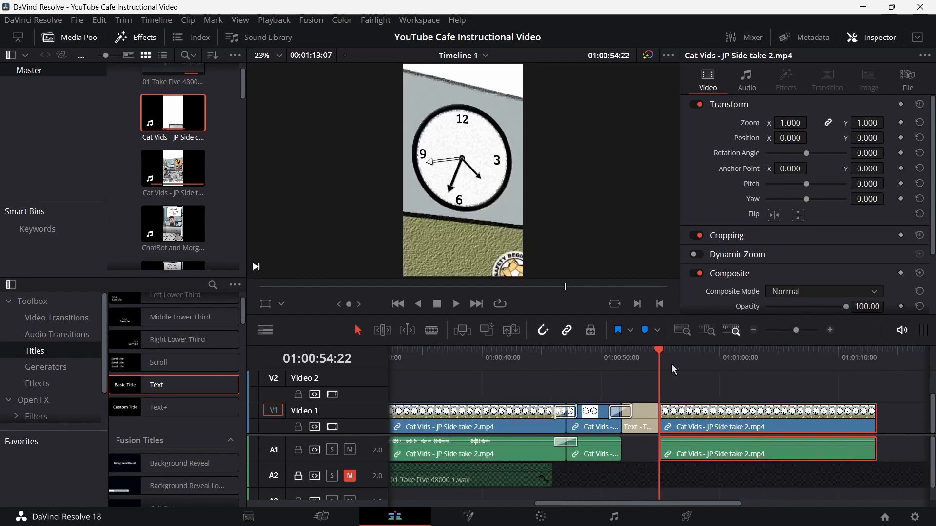
left_click_drag(669, 352, 868, 420)
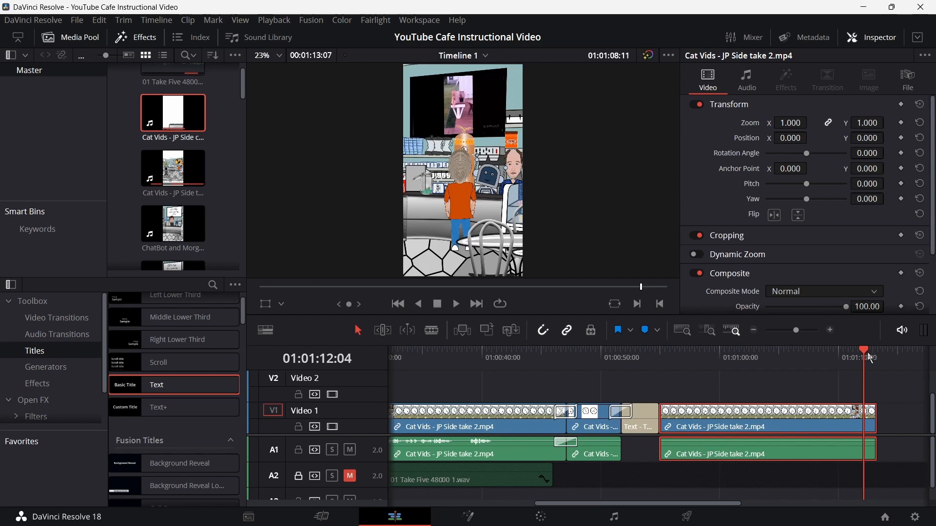
left_click_drag(867, 352, 761, 365)
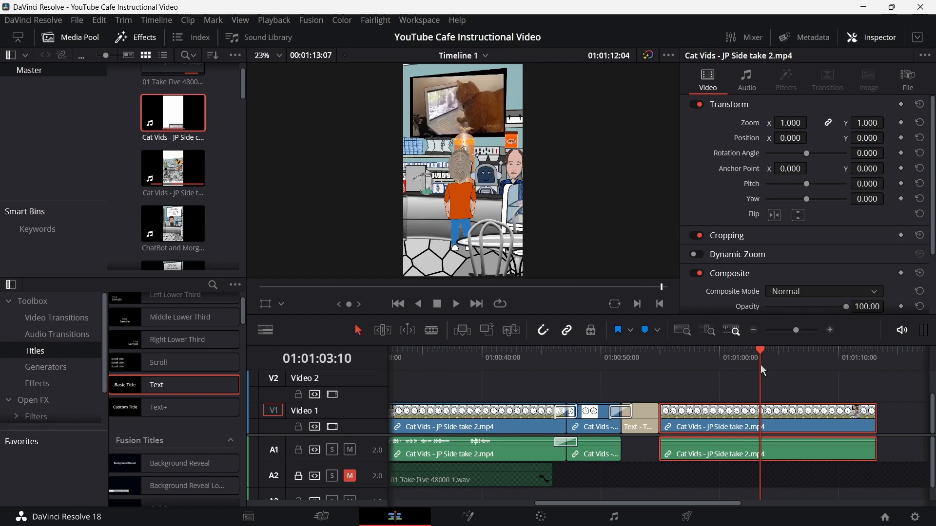
left_click(739, 351)
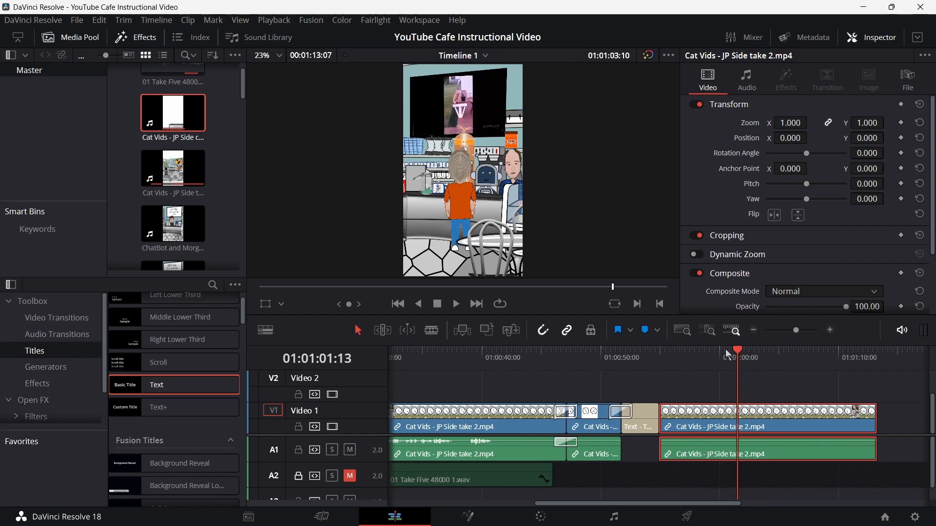
left_click(726, 351)
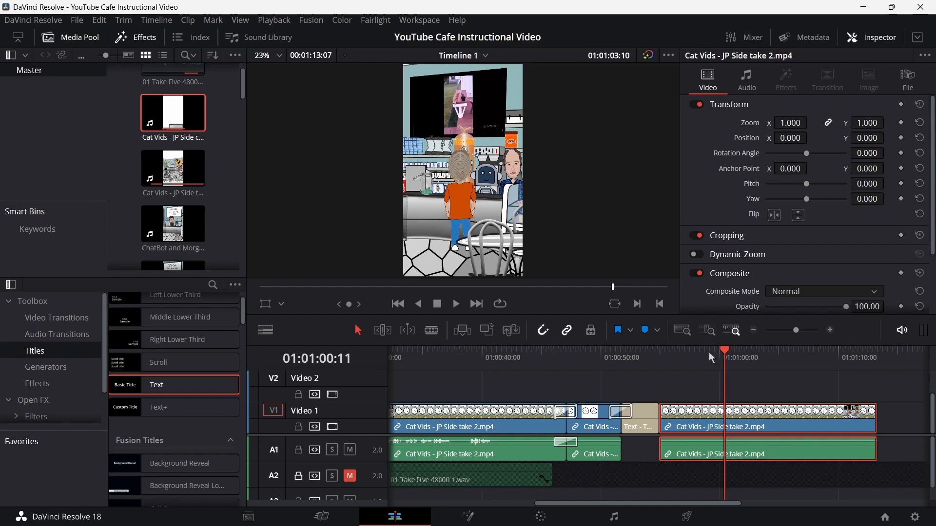
left_click(695, 351)
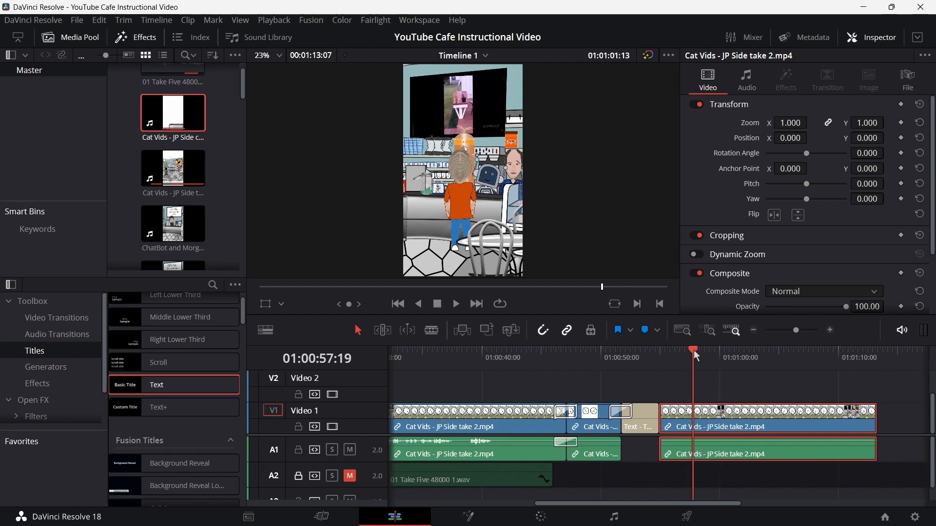
left_click(683, 350)
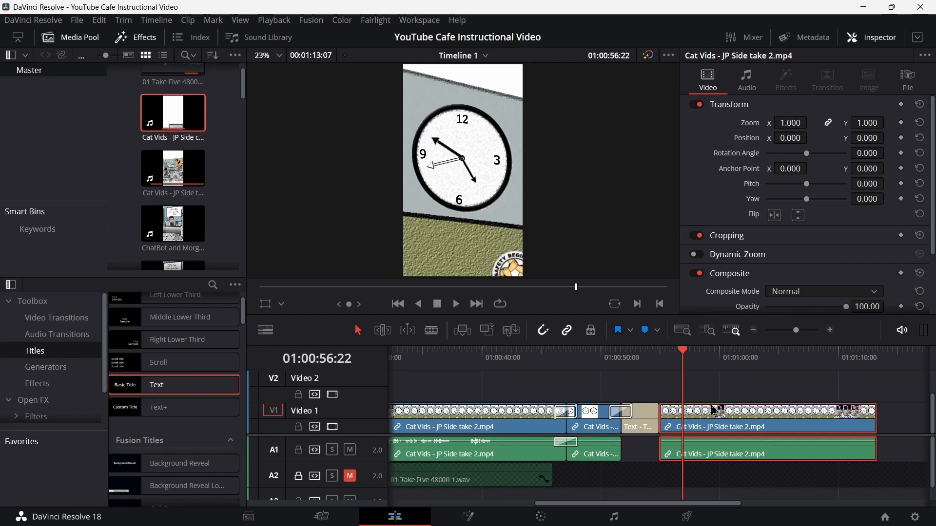
left_click_drag(796, 330, 805, 330)
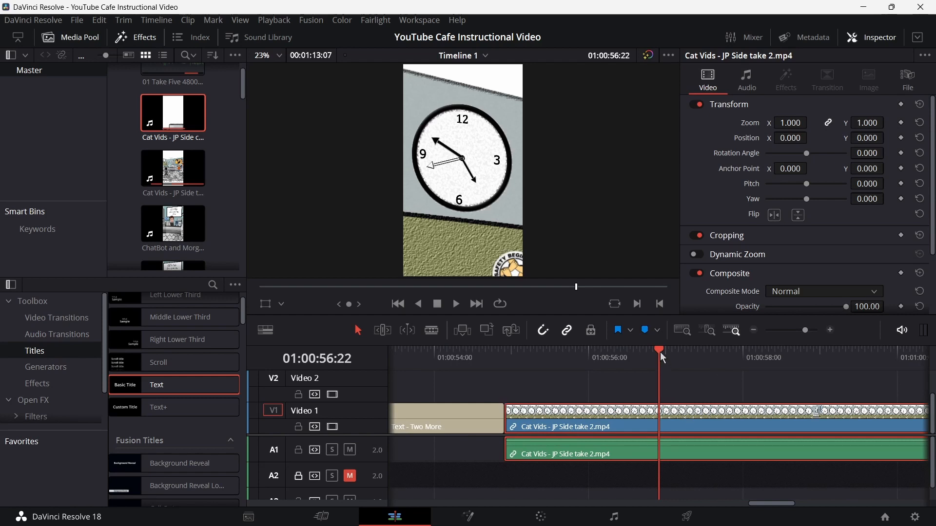
left_click_drag(660, 352, 683, 353)
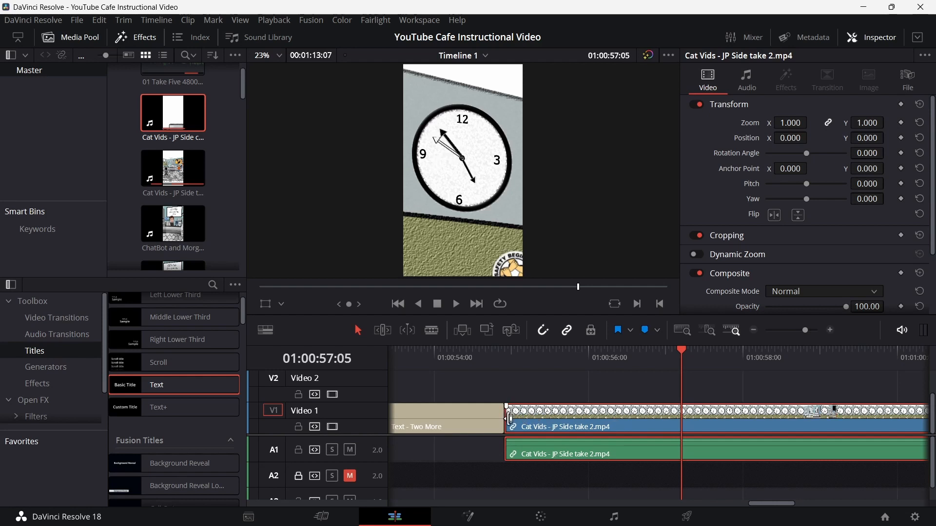
left_click_drag(510, 418, 551, 431)
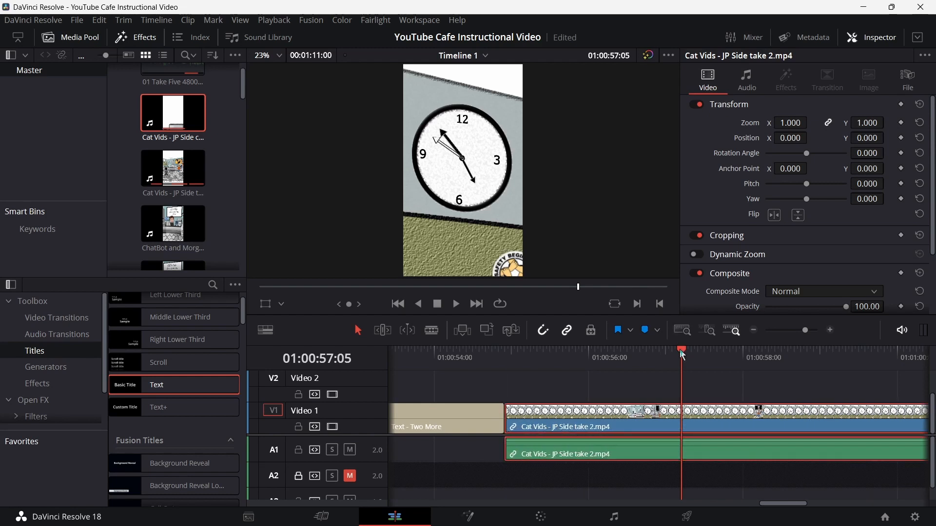
Trim the second JP Side take 2 part's start further, to 01:00:55:21 just before the camera pan, and move it back against the title
left_click_drag(679, 349, 550, 412)
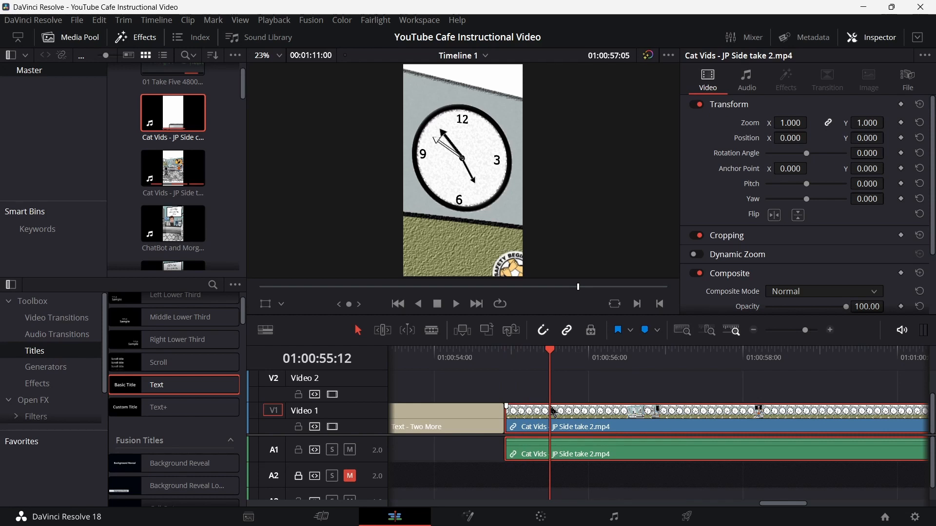
left_click(585, 354)
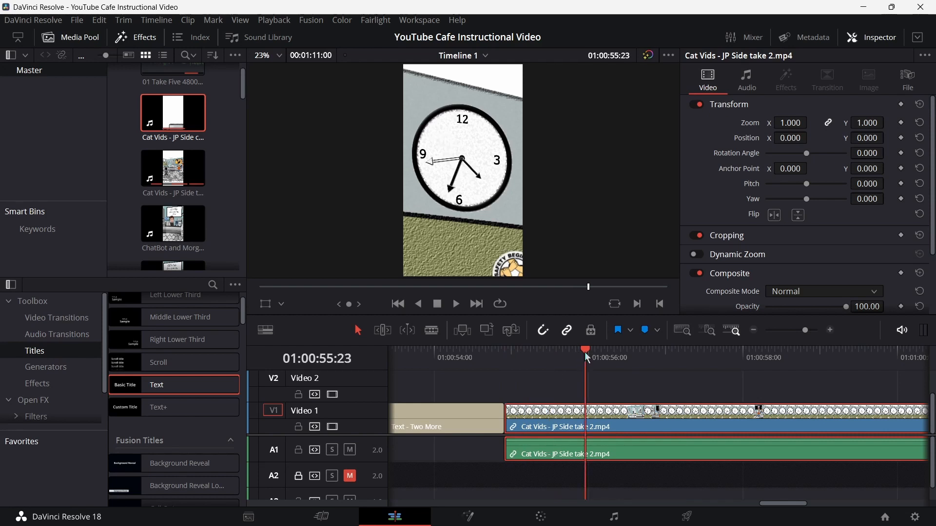
left_click(604, 352)
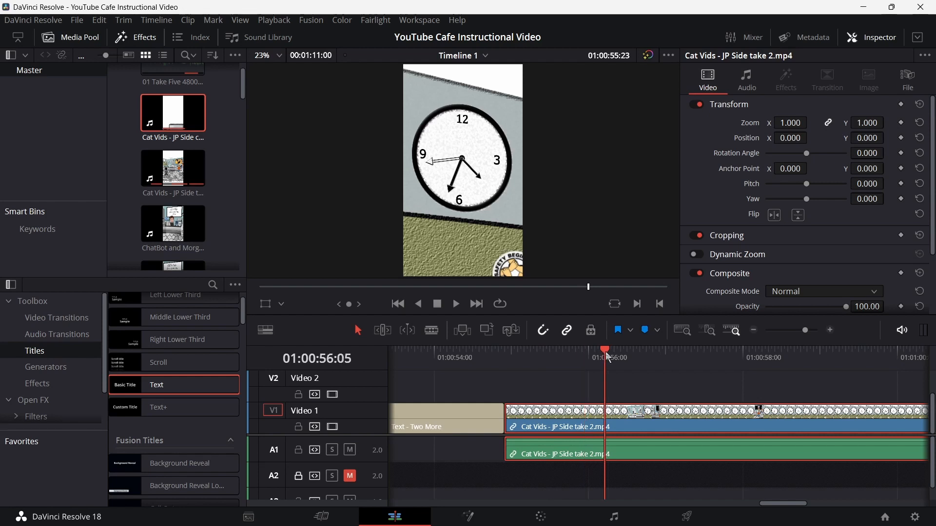
left_click(624, 355)
left_click(638, 355)
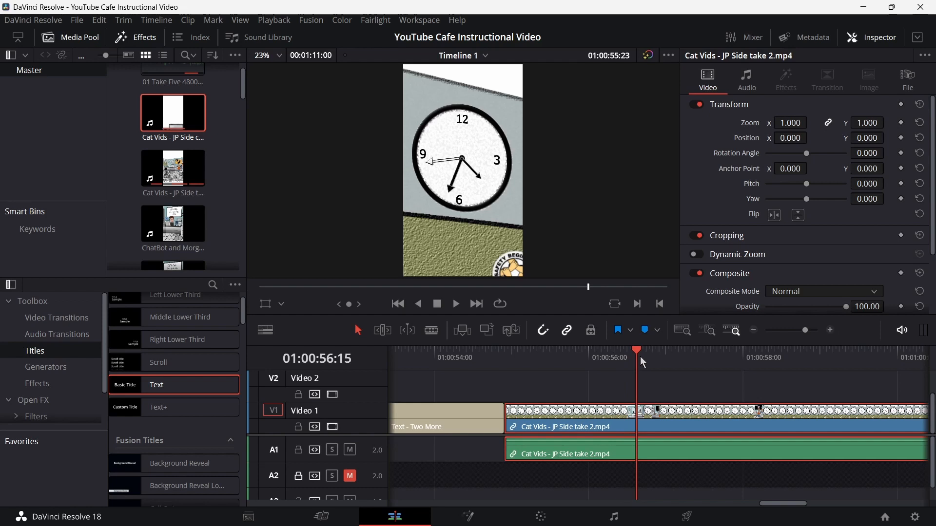
left_click(656, 353)
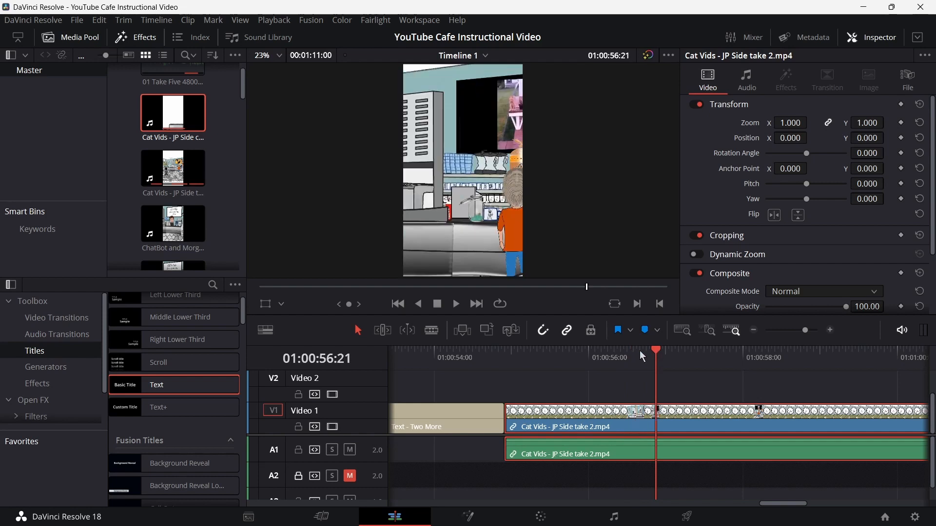
left_click(639, 350)
left_click(634, 349)
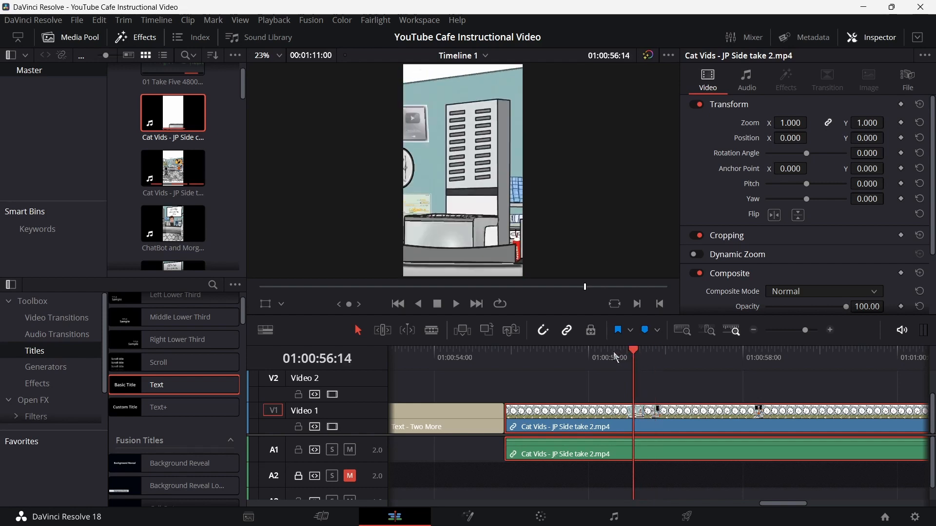
left_click(614, 353)
left_click(591, 351)
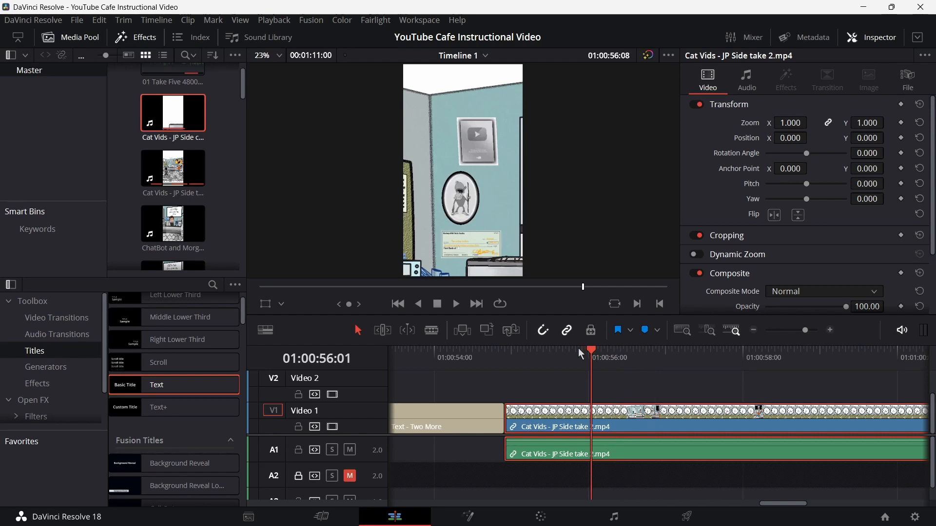
left_click(579, 351)
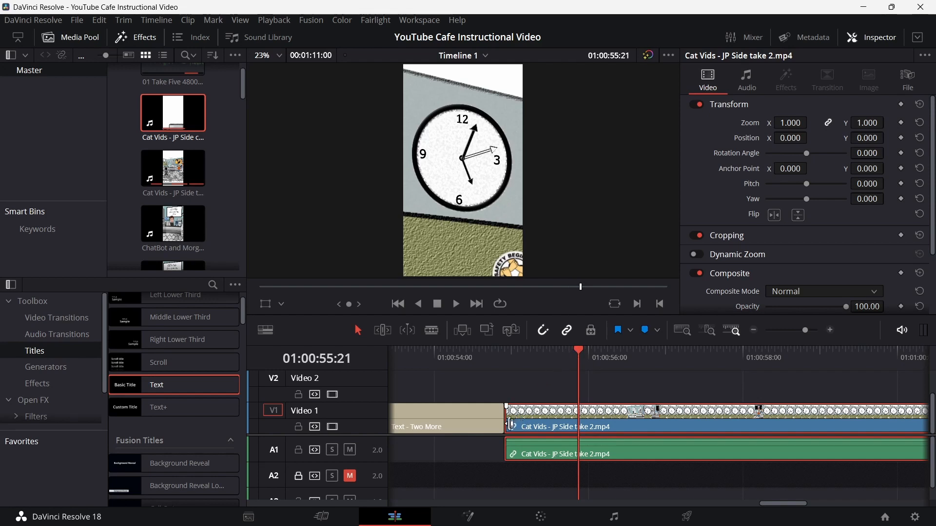
left_click_drag(510, 423, 581, 434)
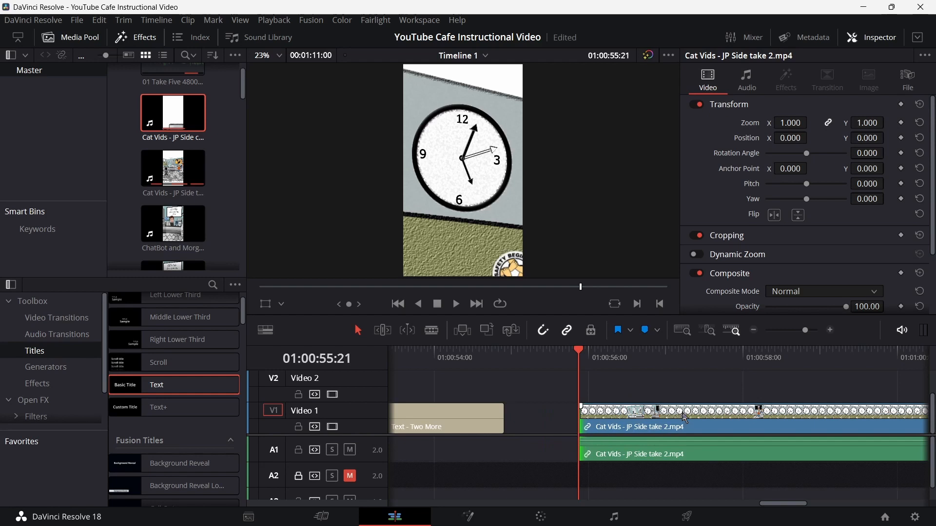
left_click_drag(685, 419, 612, 422)
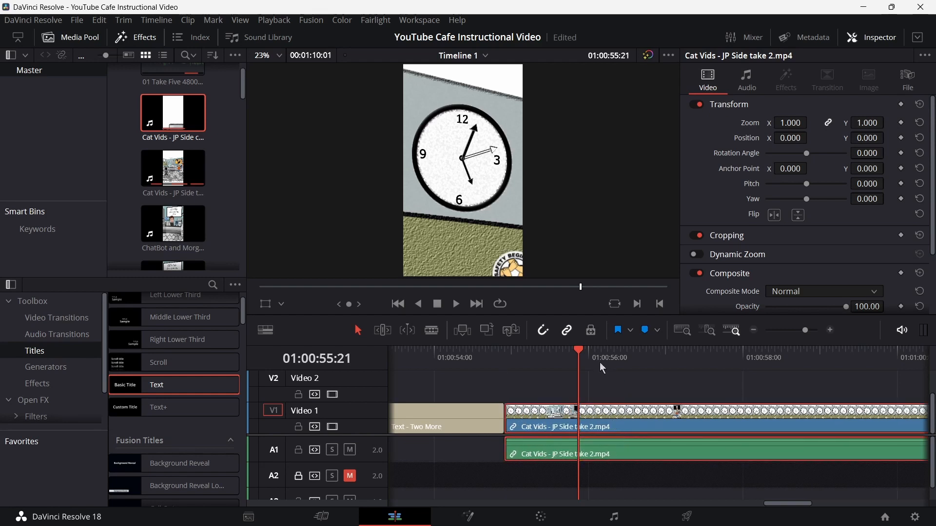
Trim the end of the last JP Side take 2 clip back to 01:00:58:18
left_click_drag(579, 350, 802, 426)
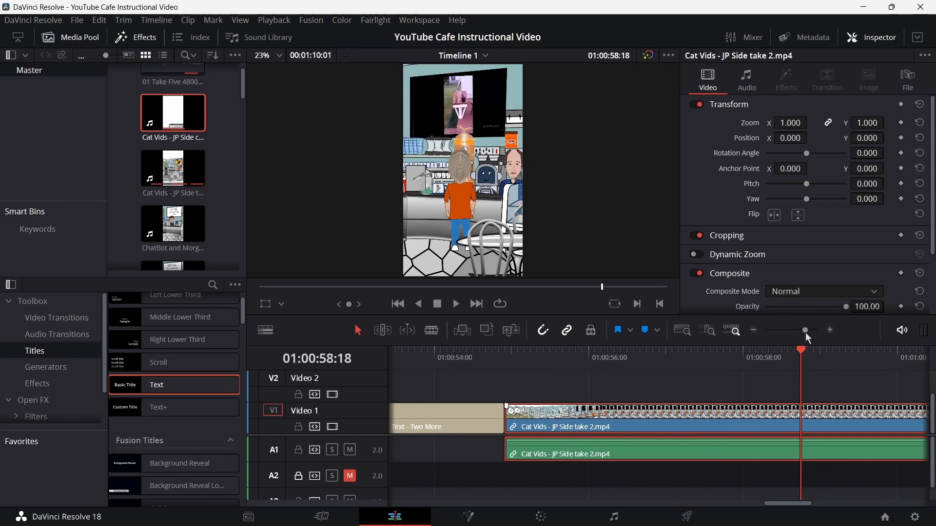
left_click_drag(806, 332, 798, 331)
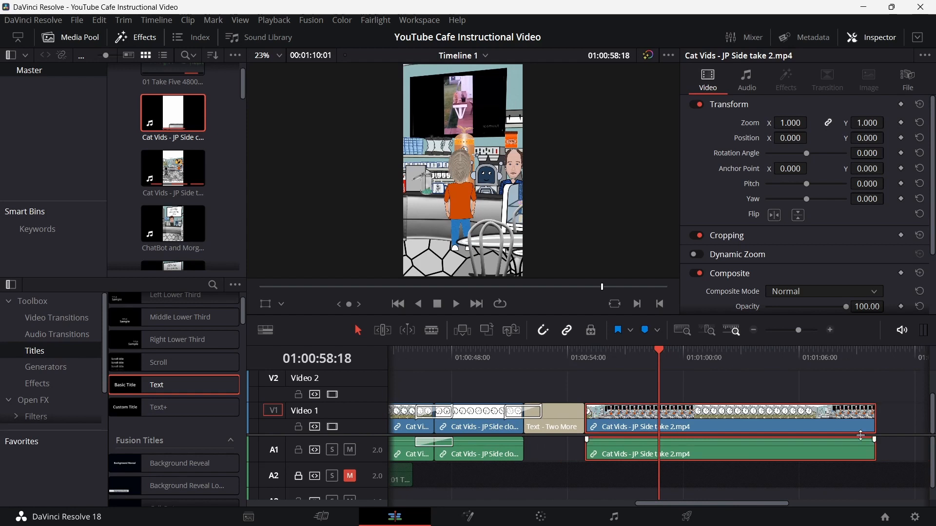
left_click_drag(875, 434, 656, 433)
left_click(664, 428)
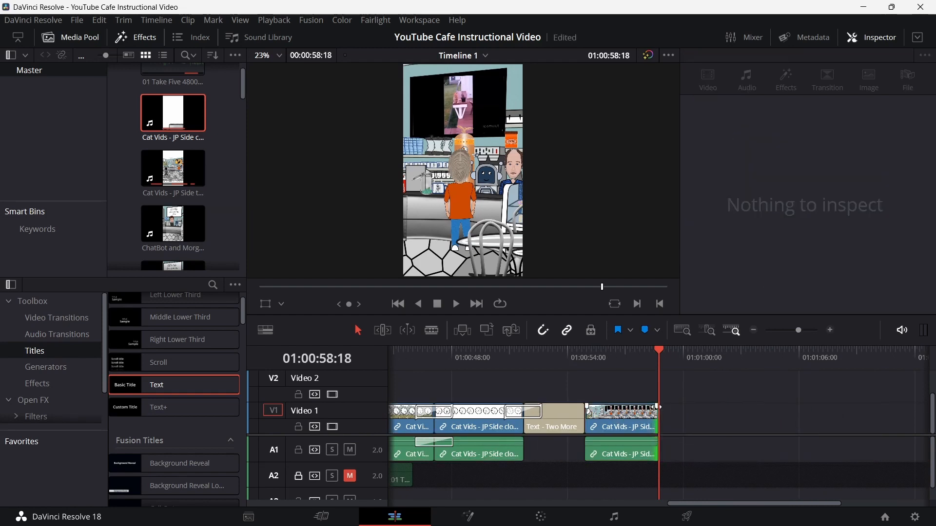
left_click_drag(658, 421, 633, 422)
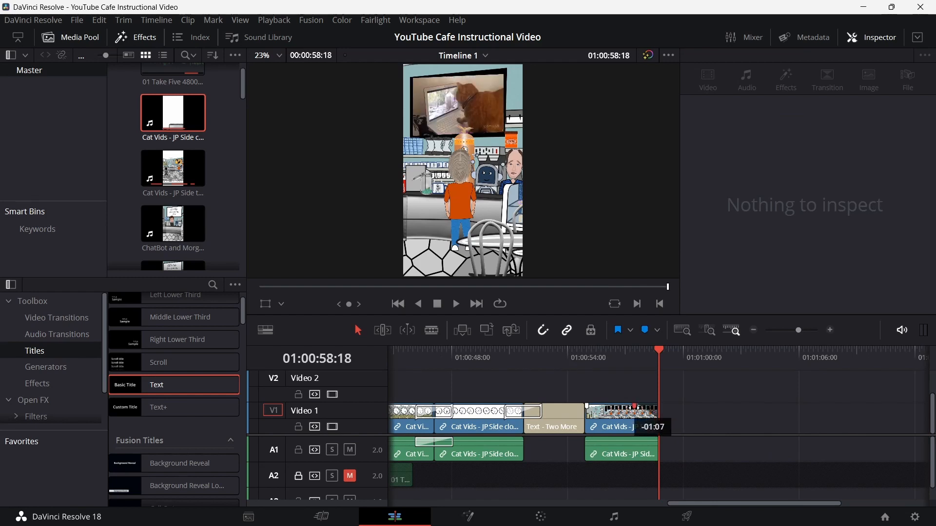
left_click_drag(634, 422, 633, 422)
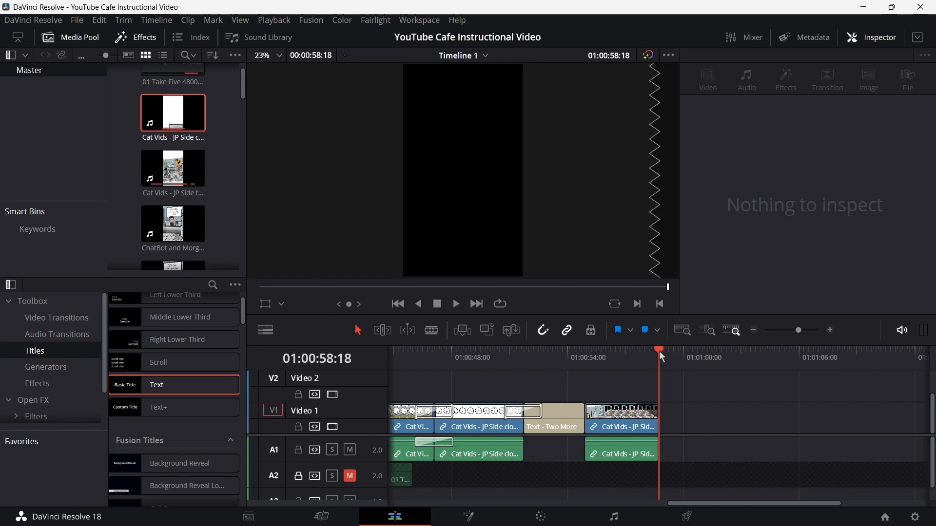
Enlarge the timeline area, unmute the Audio 2 music track and increase its height to show the waveform
left_click_drag(662, 349, 378, 393)
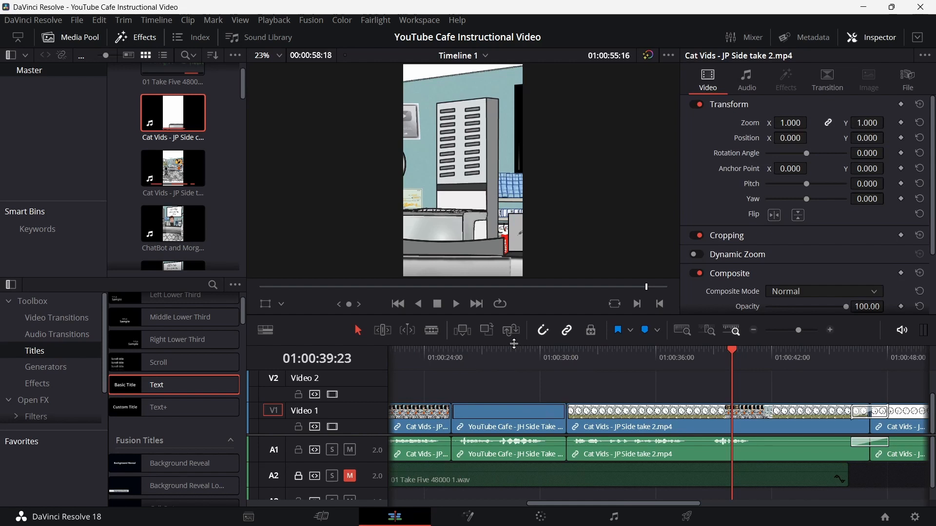
left_click_drag(514, 344, 519, 257)
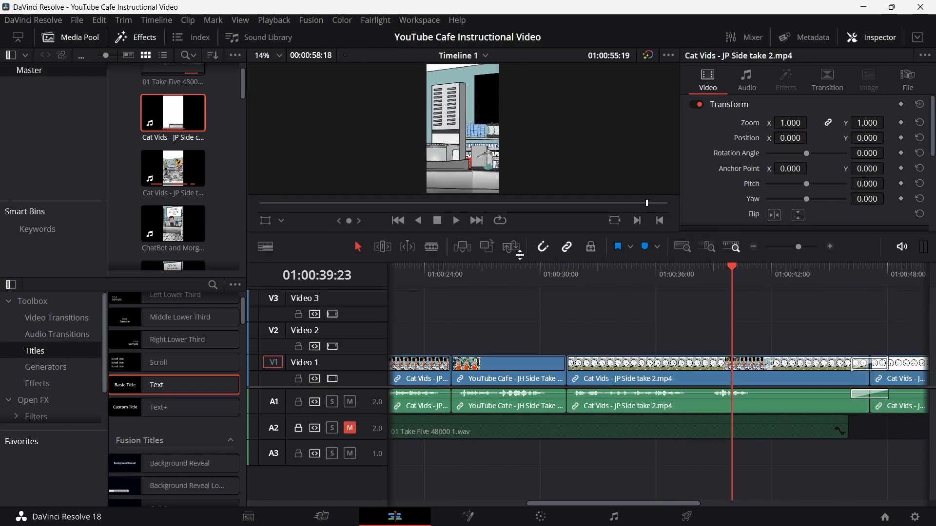
left_click_drag(522, 320, 521, 318)
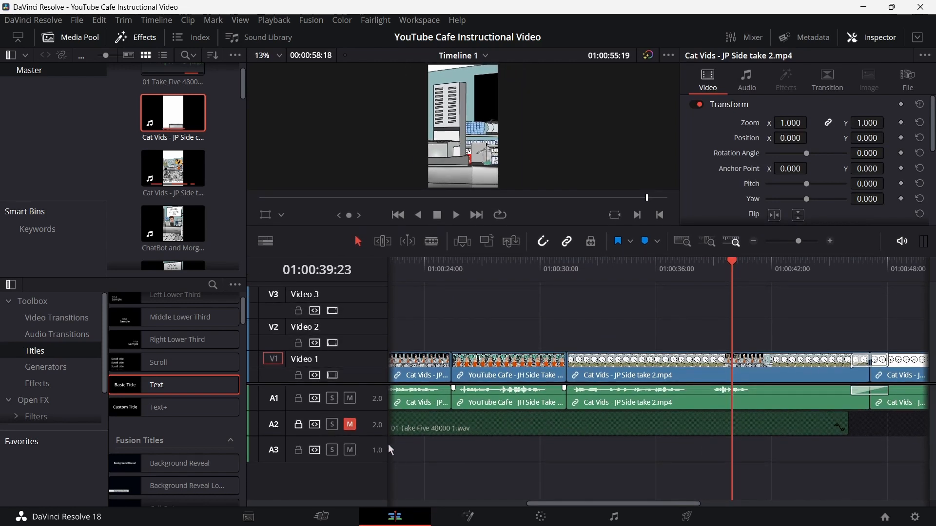
left_click(351, 426)
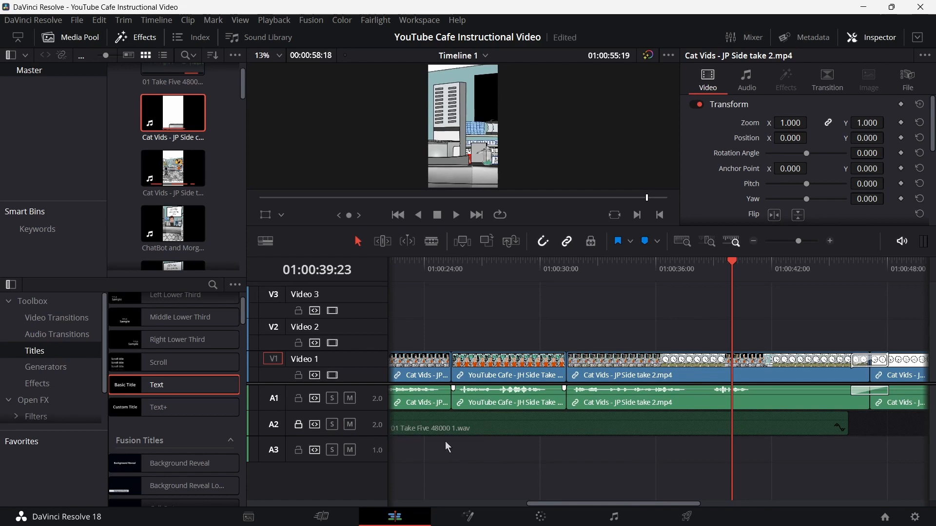
left_click_drag(369, 438, 380, 488)
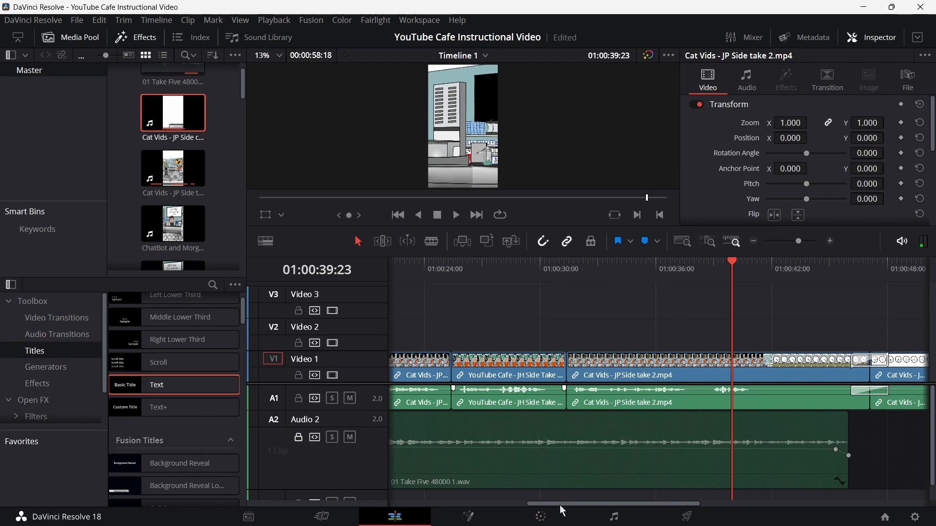
Unlock Audio 2, extend the Take Five music to the end of the last video clip, and move its final volume keyframe to the new end
left_click_drag(561, 506, 663, 515)
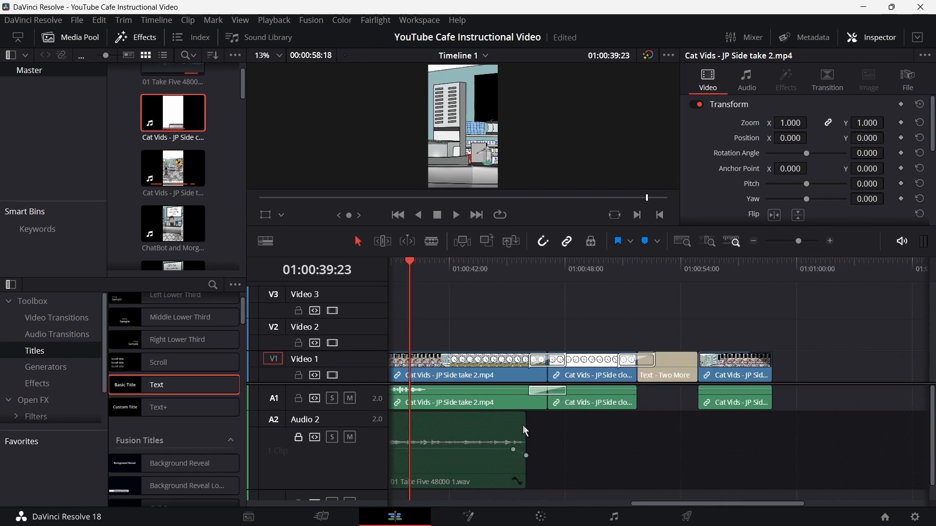
left_click(299, 437)
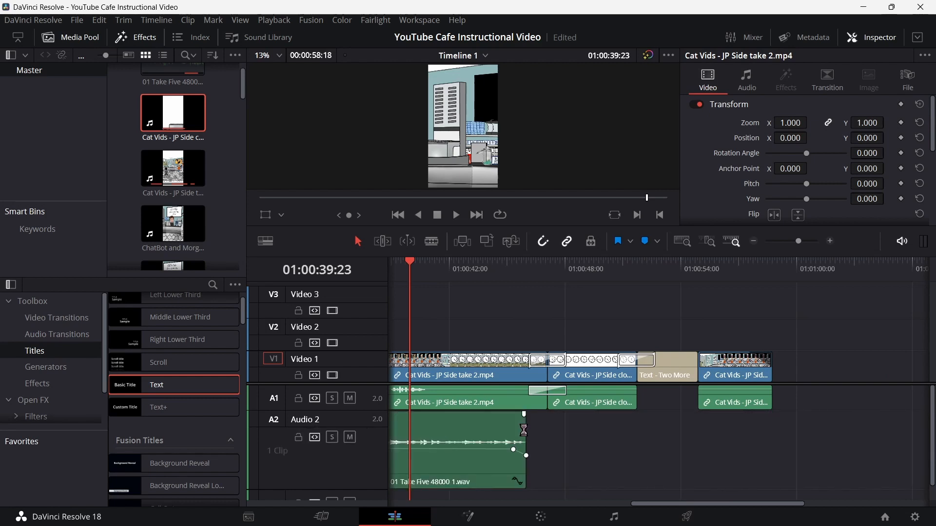
left_click(504, 436)
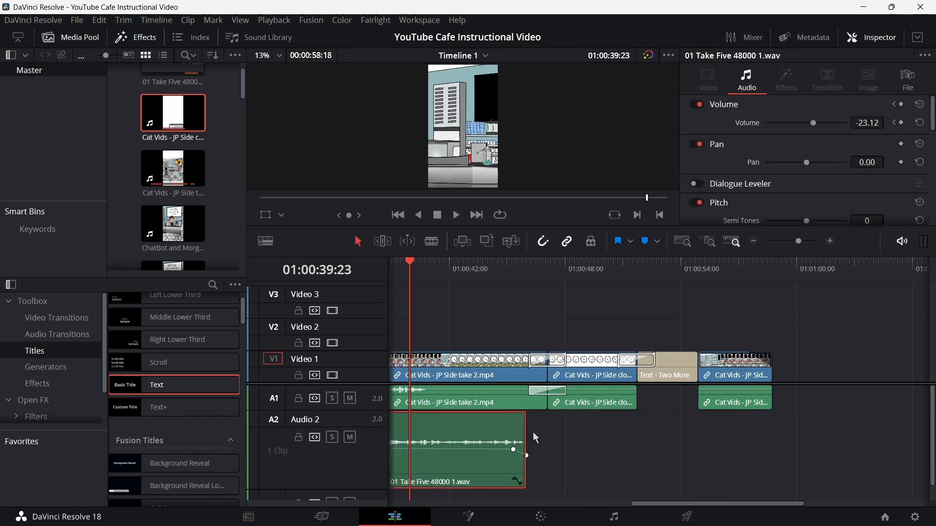
left_click_drag(522, 429, 775, 429)
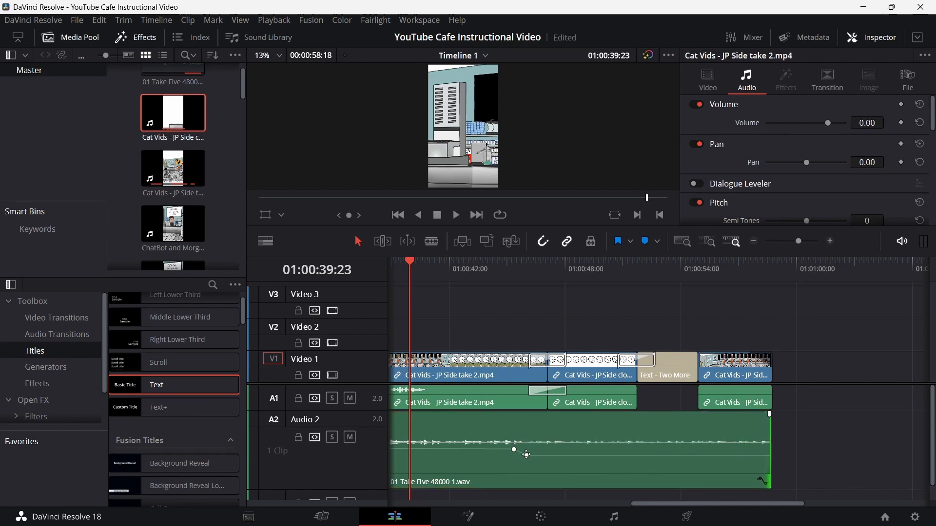
left_click_drag(529, 455, 771, 454)
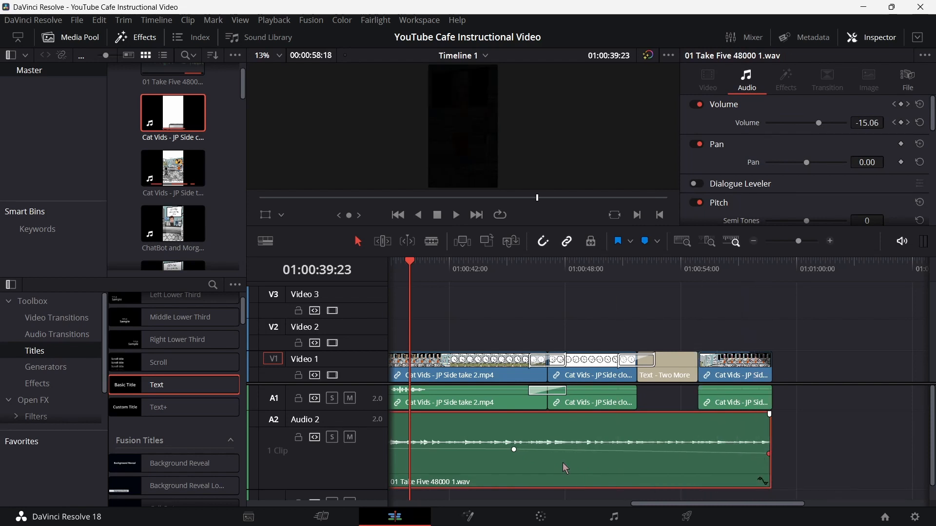
Move the Take Five clip's inner volume keyframe close to its end for a shorter closing fade, and play the whole edit from 01:00:00:00
left_click_drag(515, 449, 771, 458)
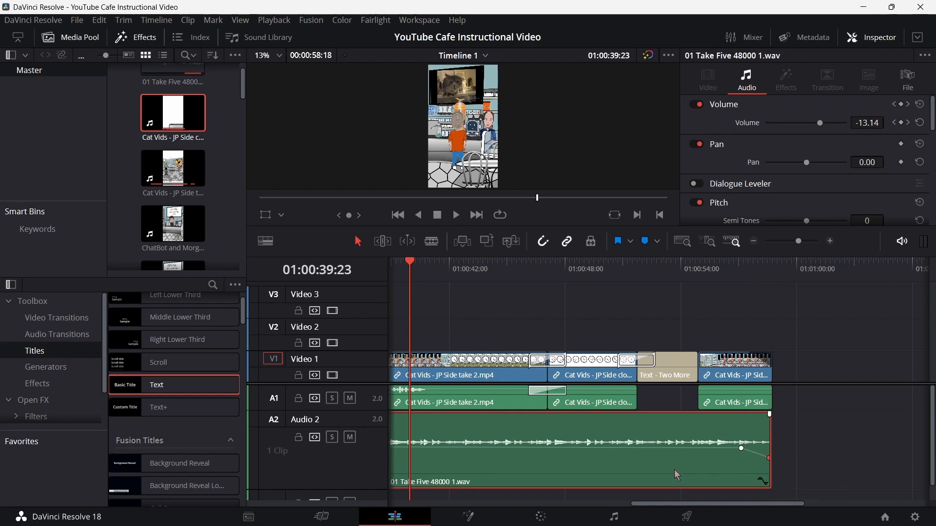
left_click_drag(688, 506, 387, 515)
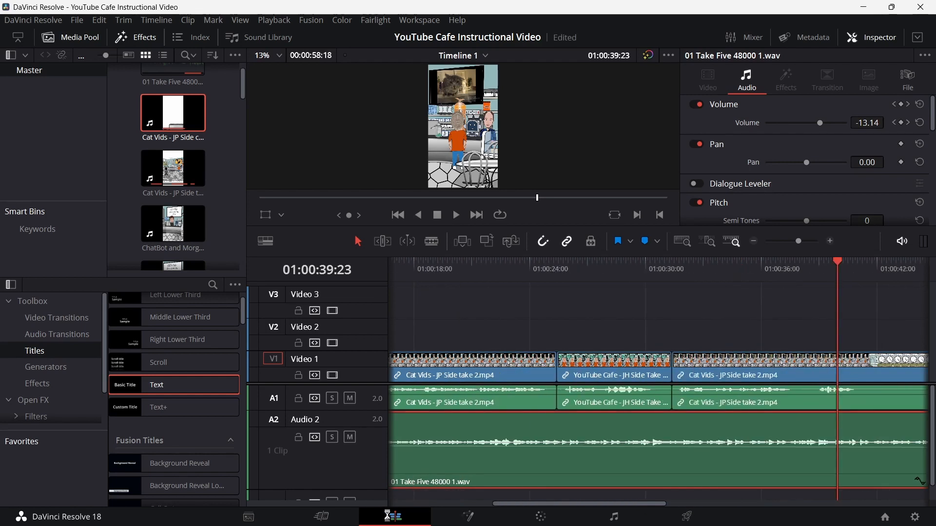
left_click_drag(505, 262, 378, 274)
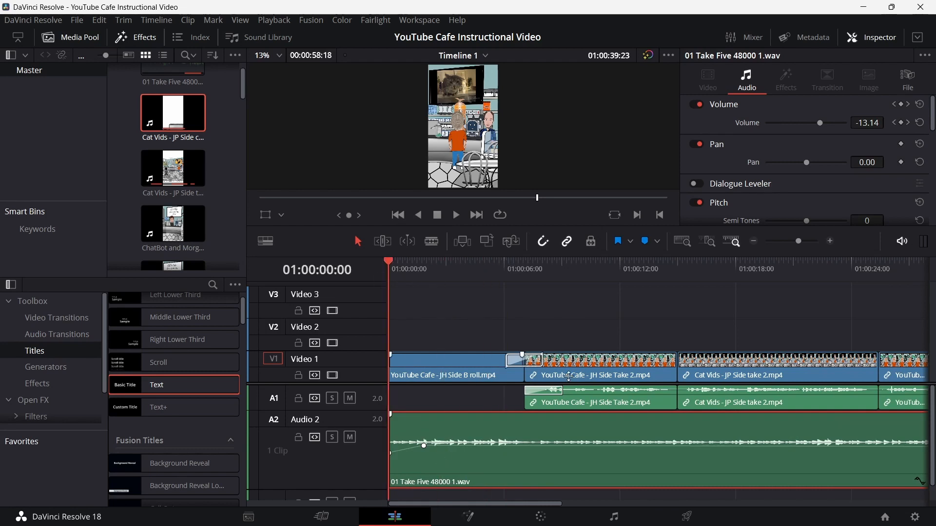
left_click_drag(792, 240, 791, 253)
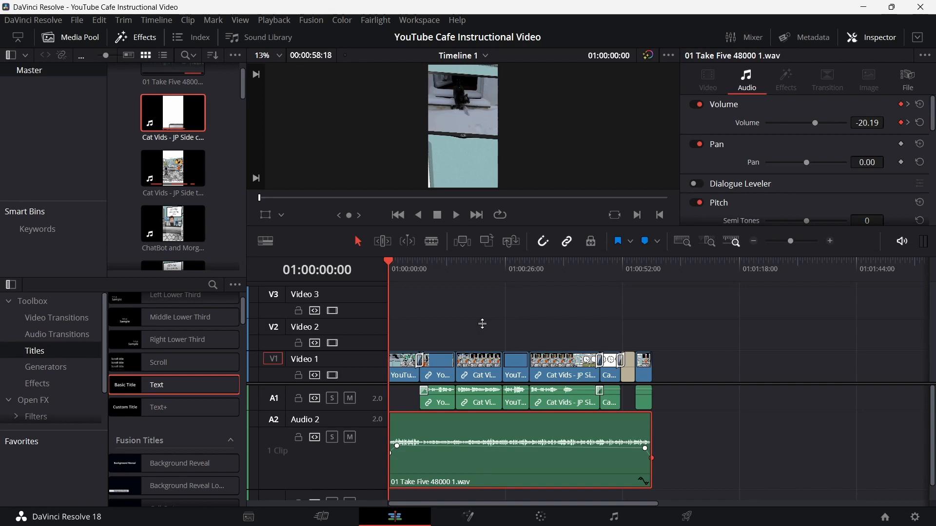
left_click_drag(481, 364, 488, 432)
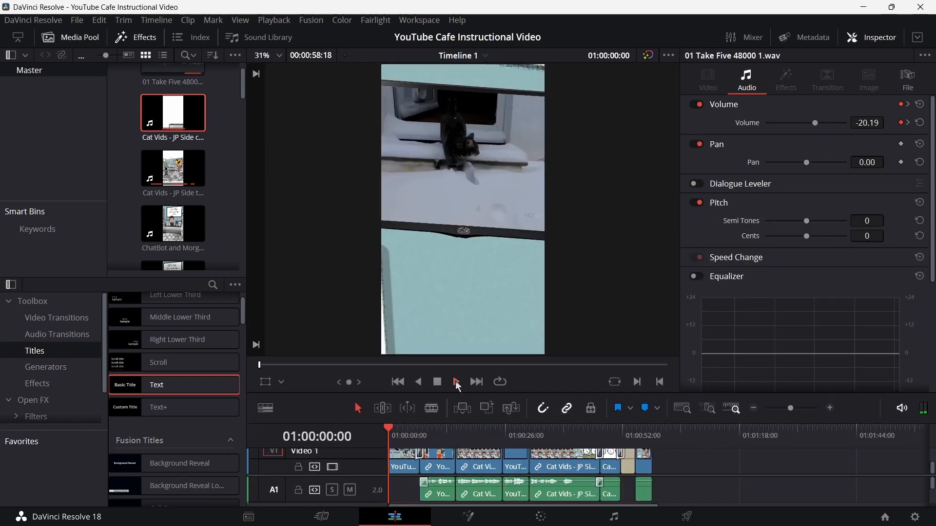
left_click(457, 384)
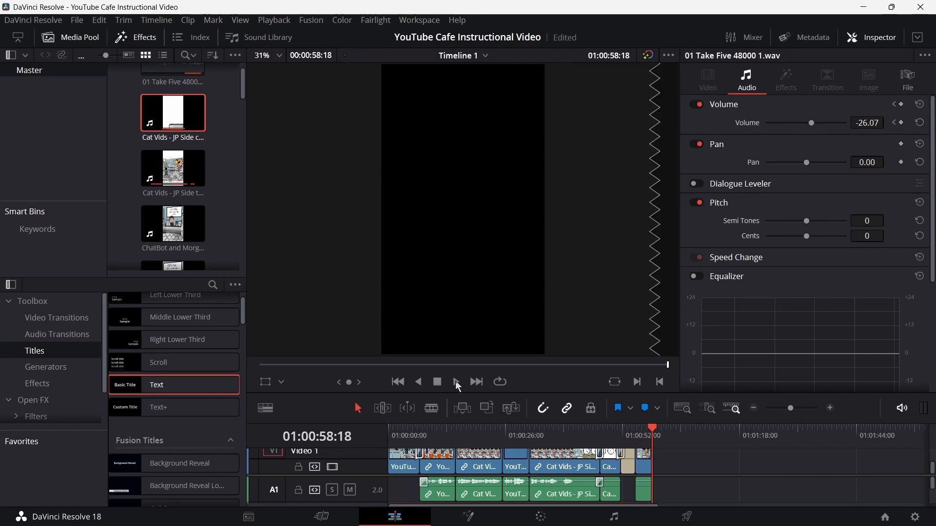
Save the project as a new copy named YouTube Cafe Cat Videos
left_click(678, 517)
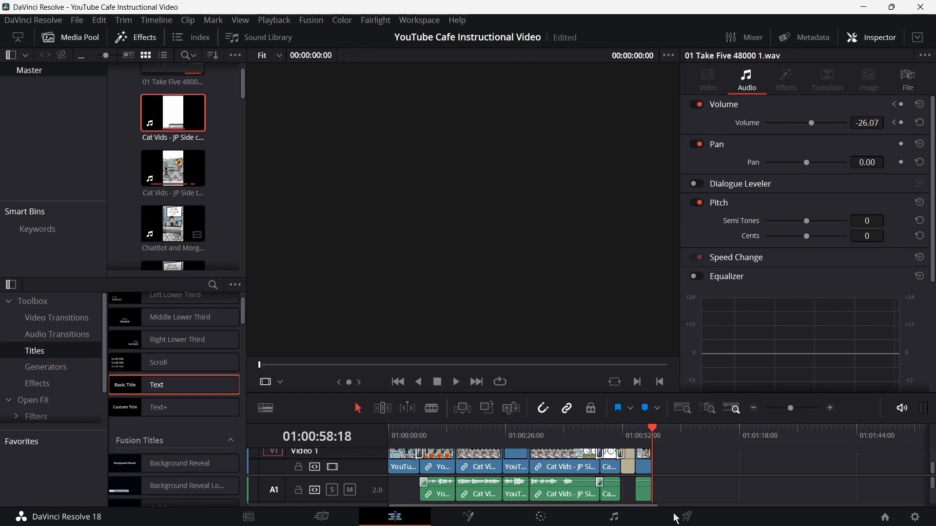
left_click(77, 21)
left_click(117, 112)
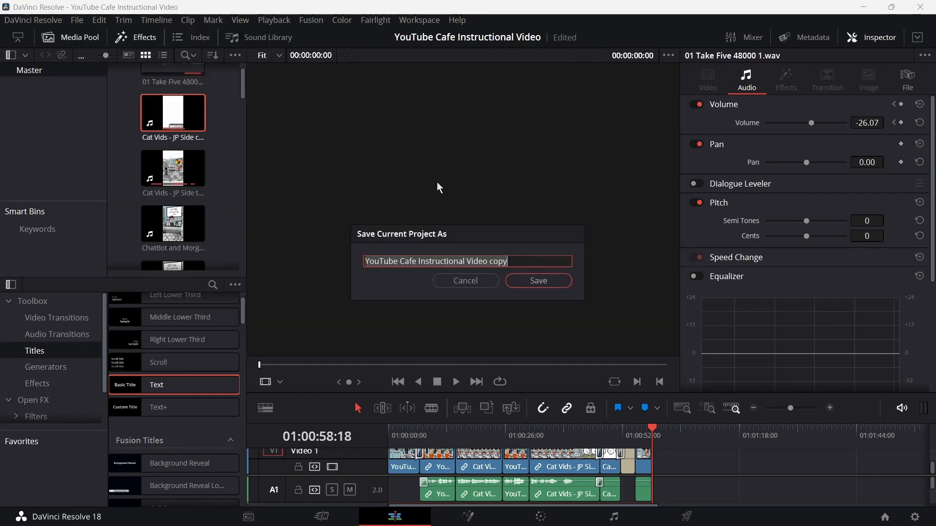
left_click(519, 267)
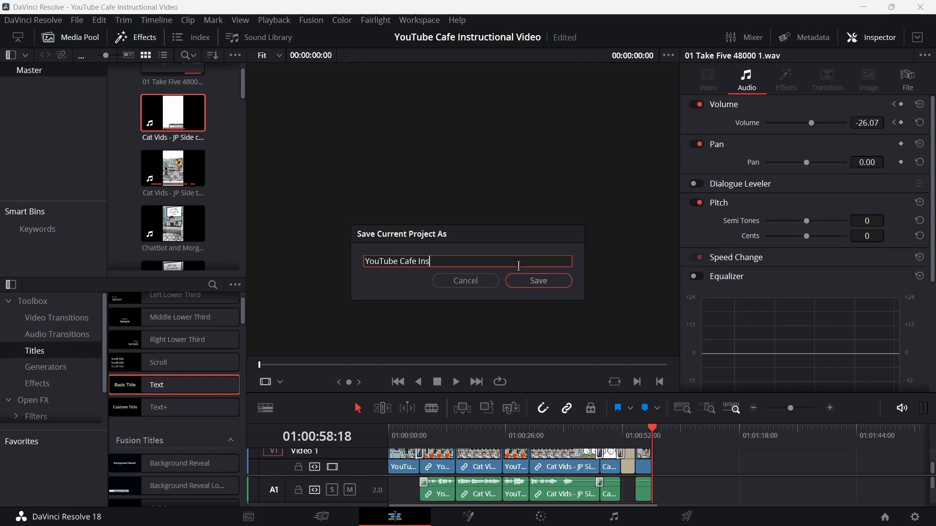
type("Cat Video")
left_click(537, 283)
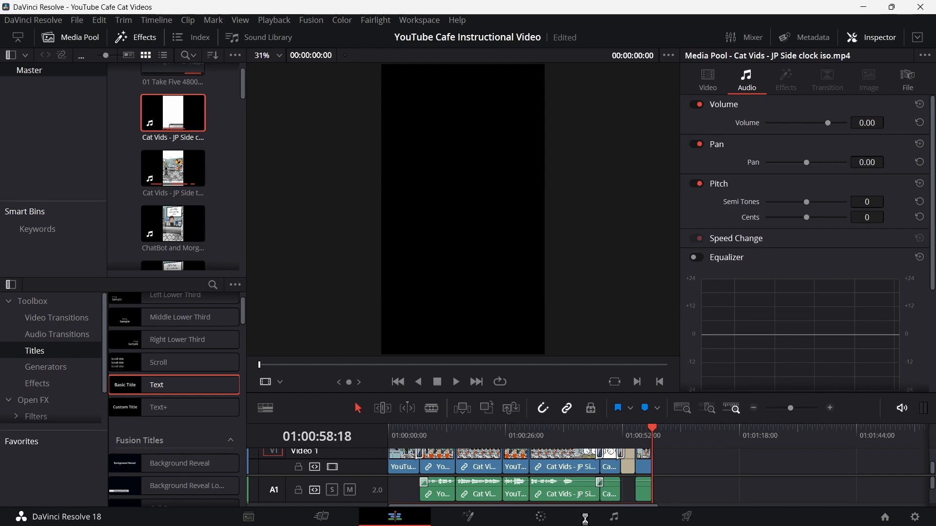
Go to the Deliver page and set the export destination to the Cat Vids folder
left_click(692, 518)
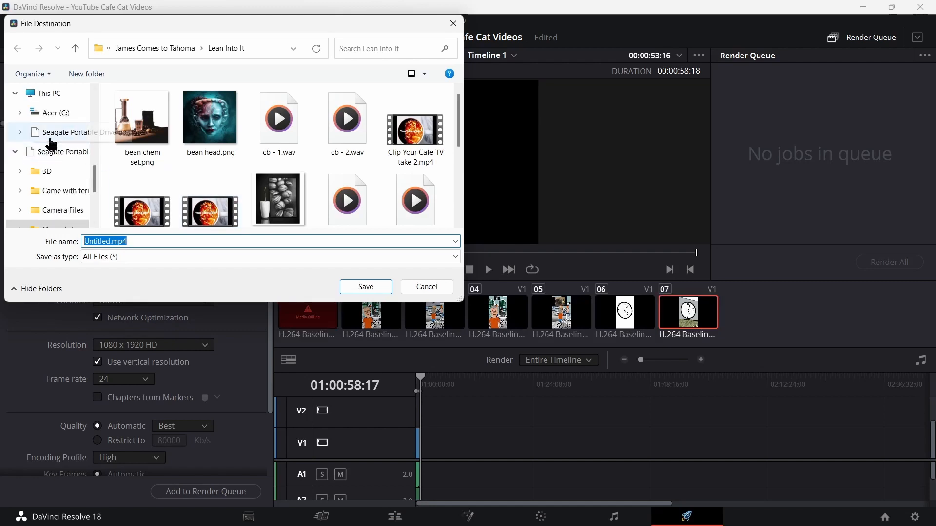
scroll(49, 166, "down", 2)
scroll(55, 185, "down", 1)
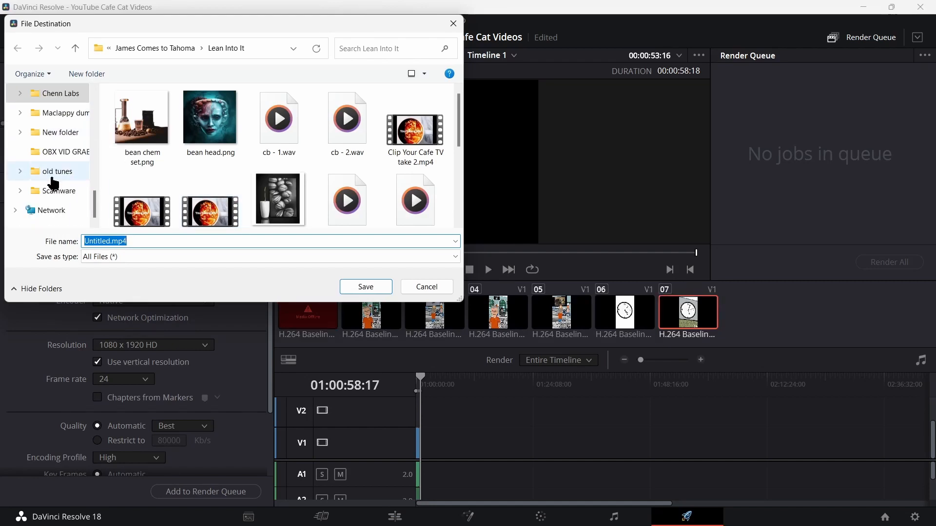
scroll(59, 183, "up", 3)
scroll(62, 180, "down", 5)
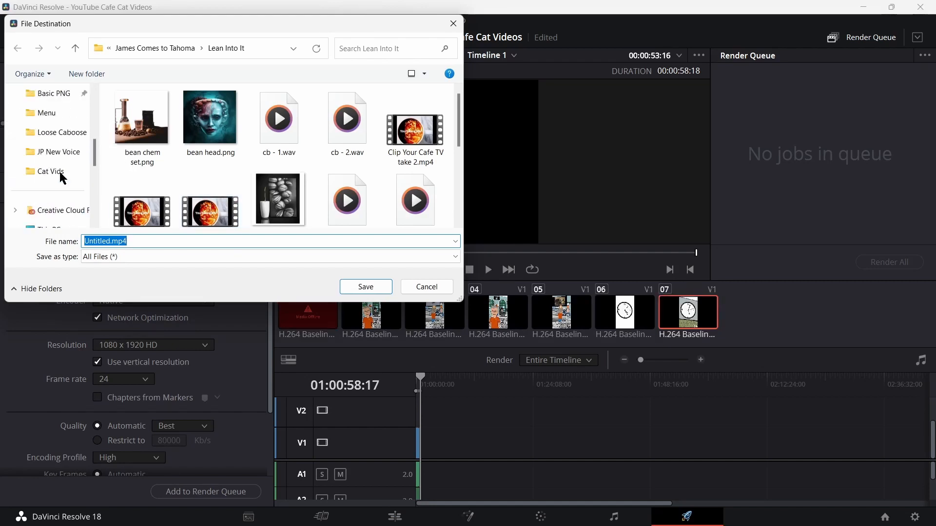
left_click(55, 173)
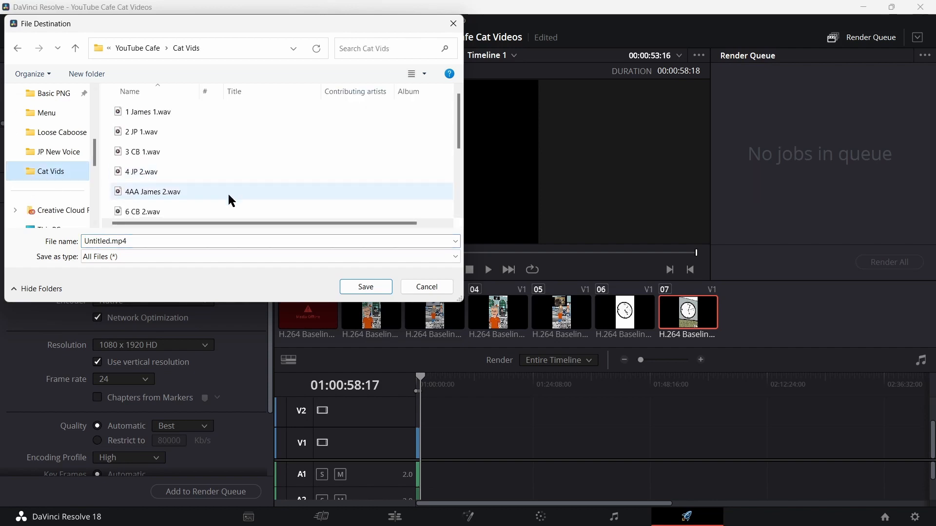
Name the export file "YouTube Cafe - Into the Cat Video" and confirm the file destination
left_click(185, 240)
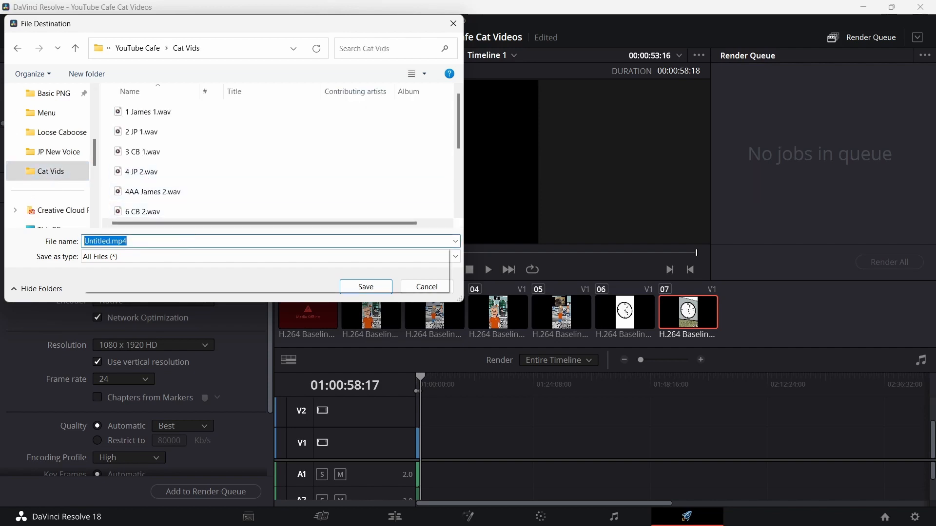
type("YouTube Cafe")
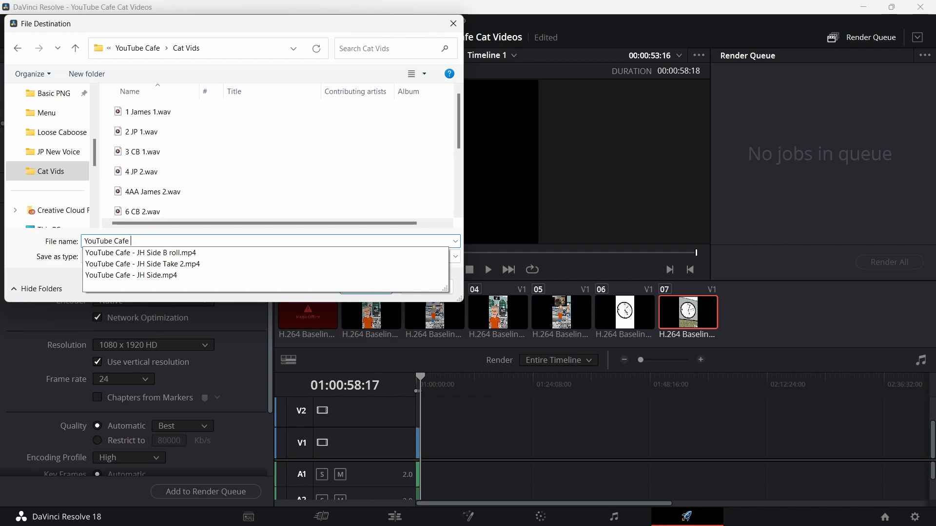
type("T")
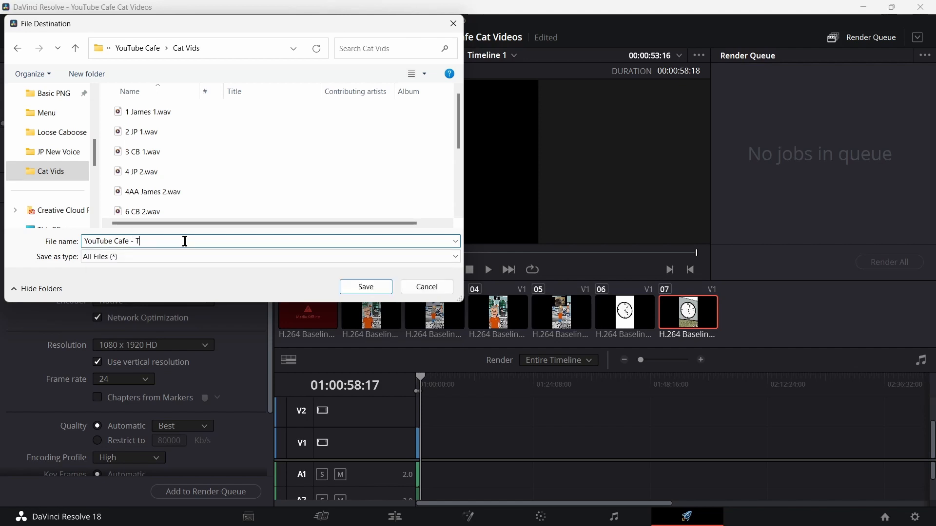
key("BackSpace")
type("Into the Cat Video")
left_click(366, 287)
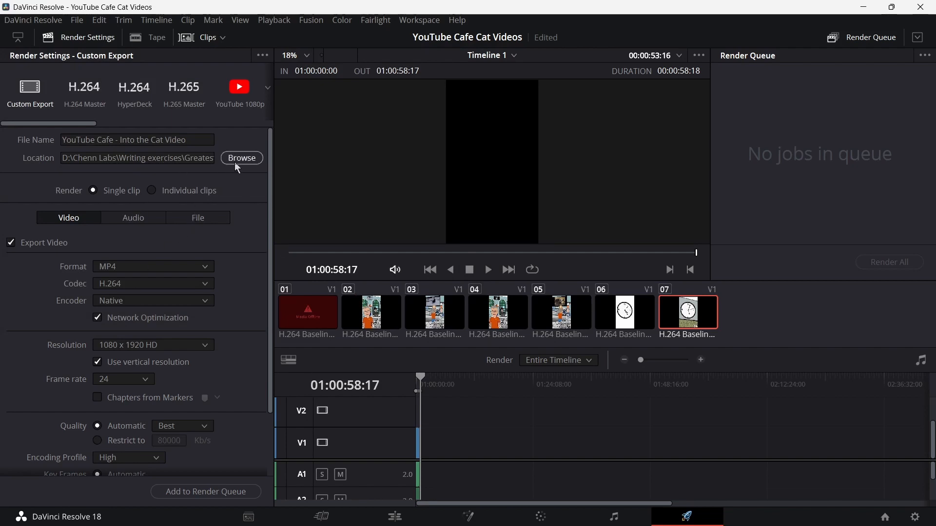
Add the export to the render queue, render it, and save the project
left_click(206, 493)
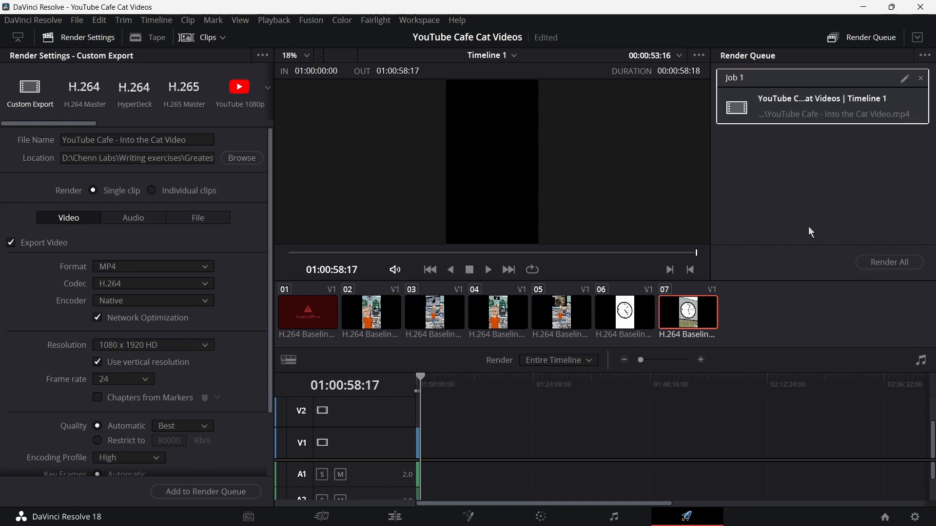
left_click(898, 264)
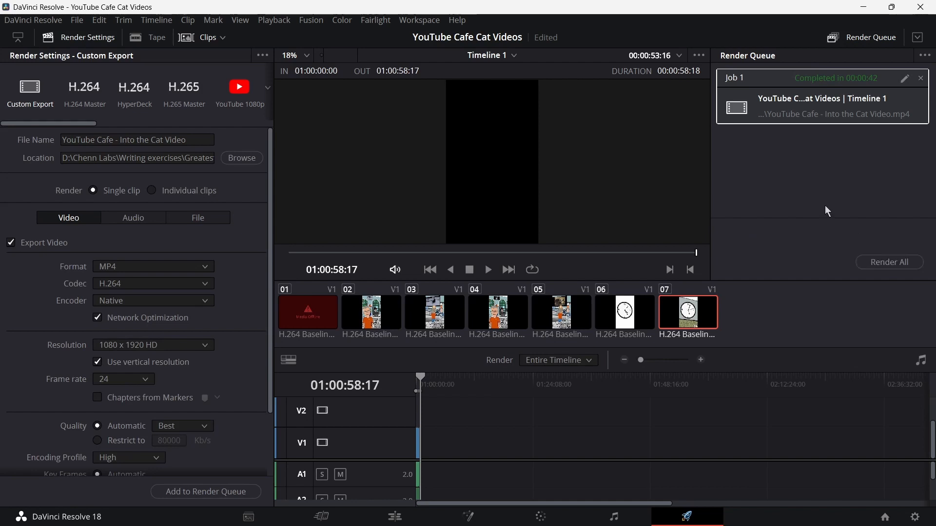
left_click(73, 25)
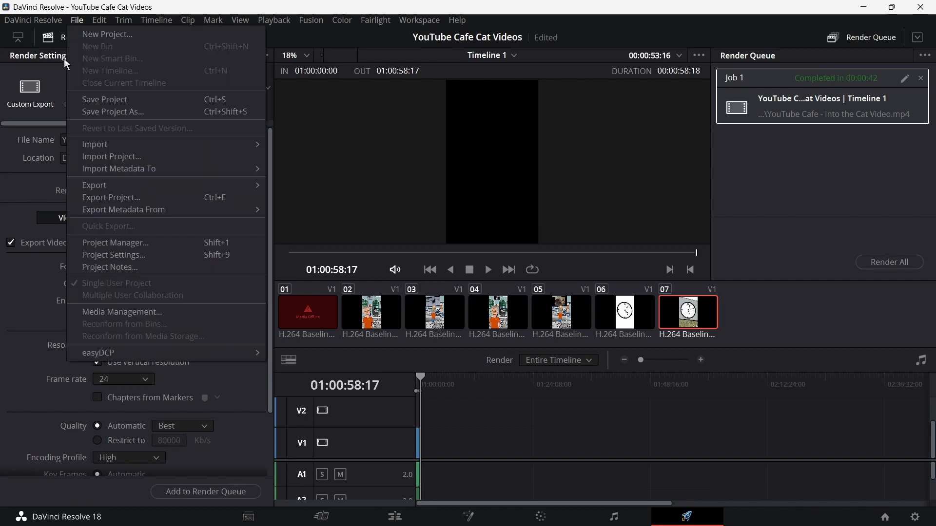
left_click(95, 98)
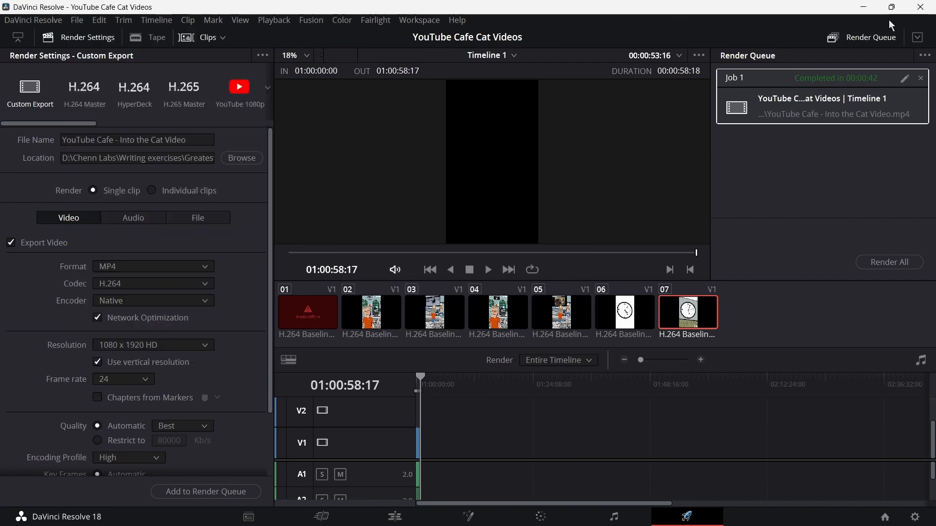
Switch to the Cat Vids folder in File Explorer, maximize it, and play YouTube Cafe - Into the Cat Video.mp4
left_click(863, 7)
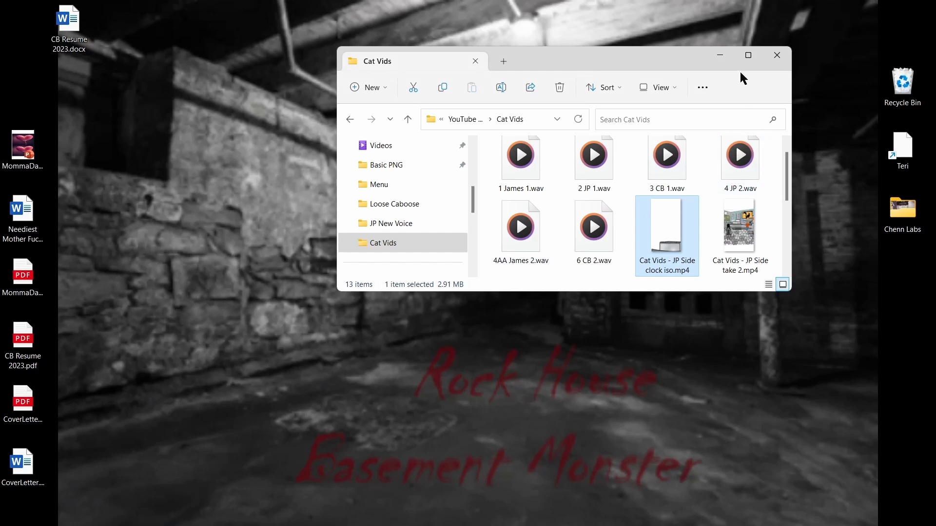
left_click(748, 56)
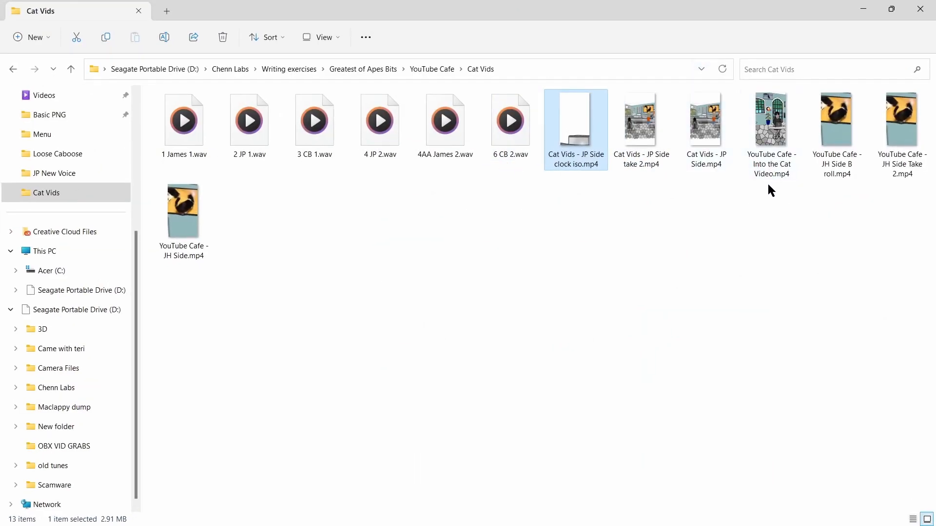
double_click(772, 146)
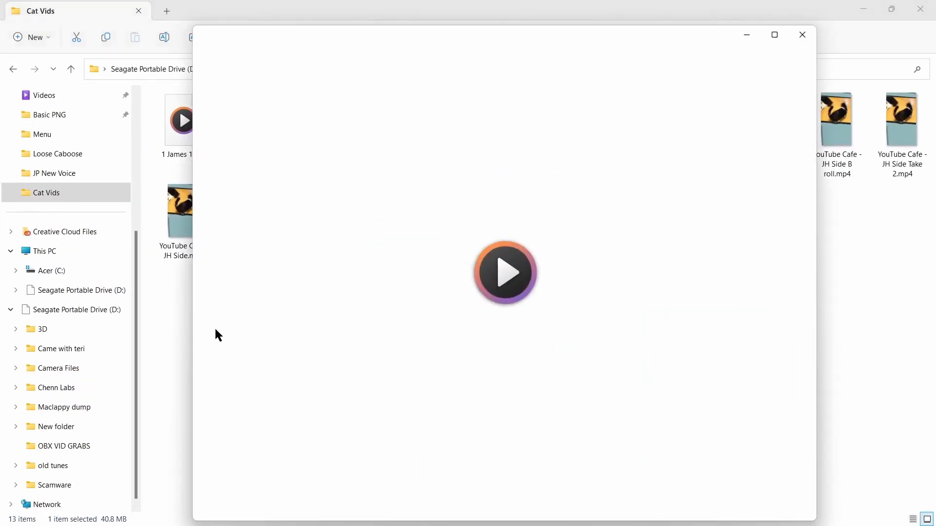